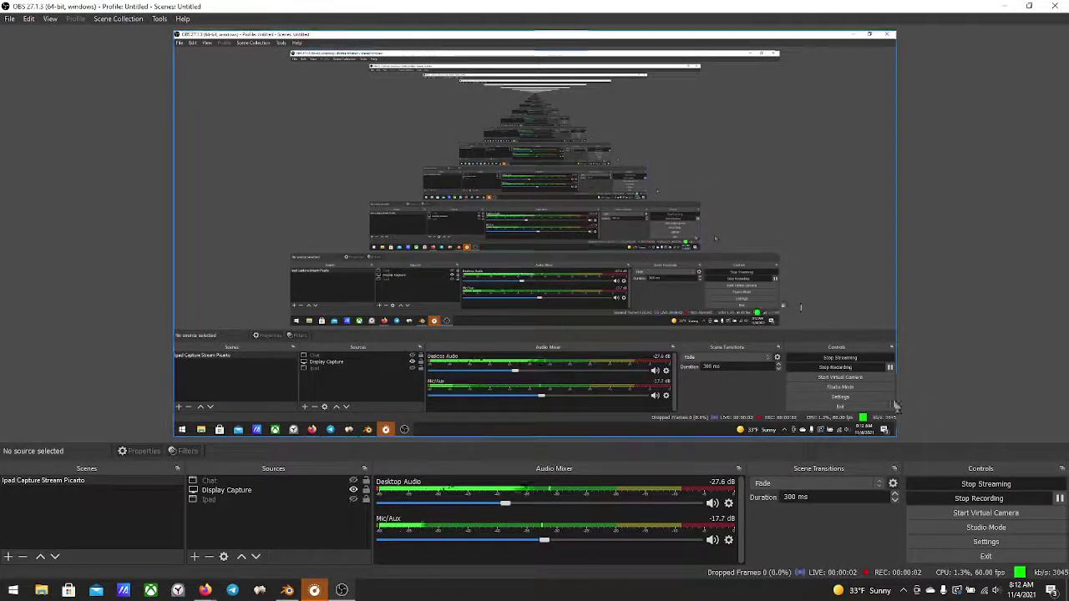
Bring Blender forward, then switch to the live Picarto stream page in Firefox
click(289, 590)
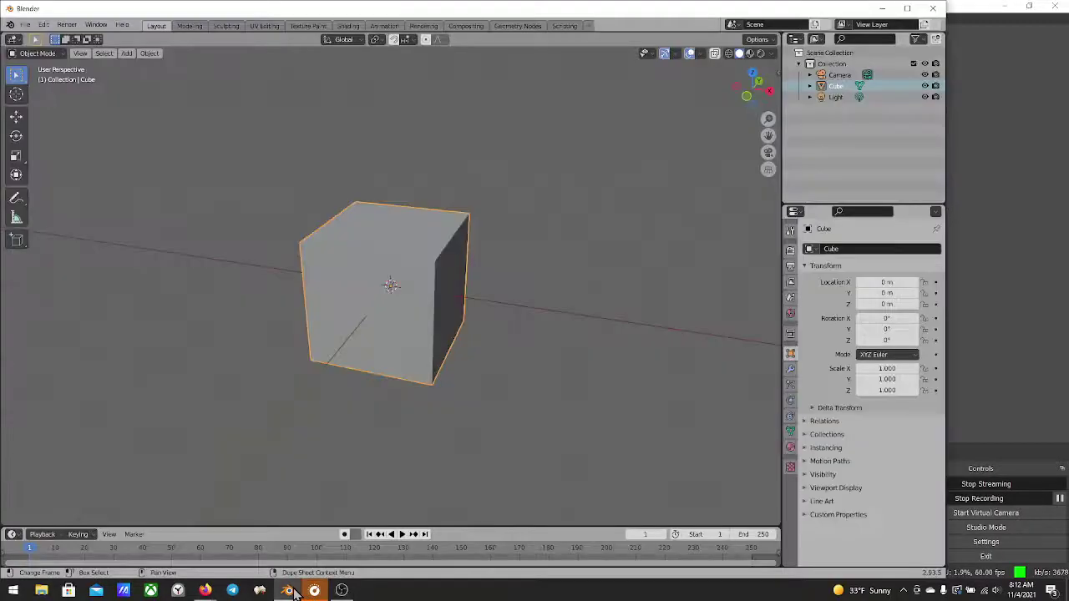
mouse_move(204, 590)
click(171, 547)
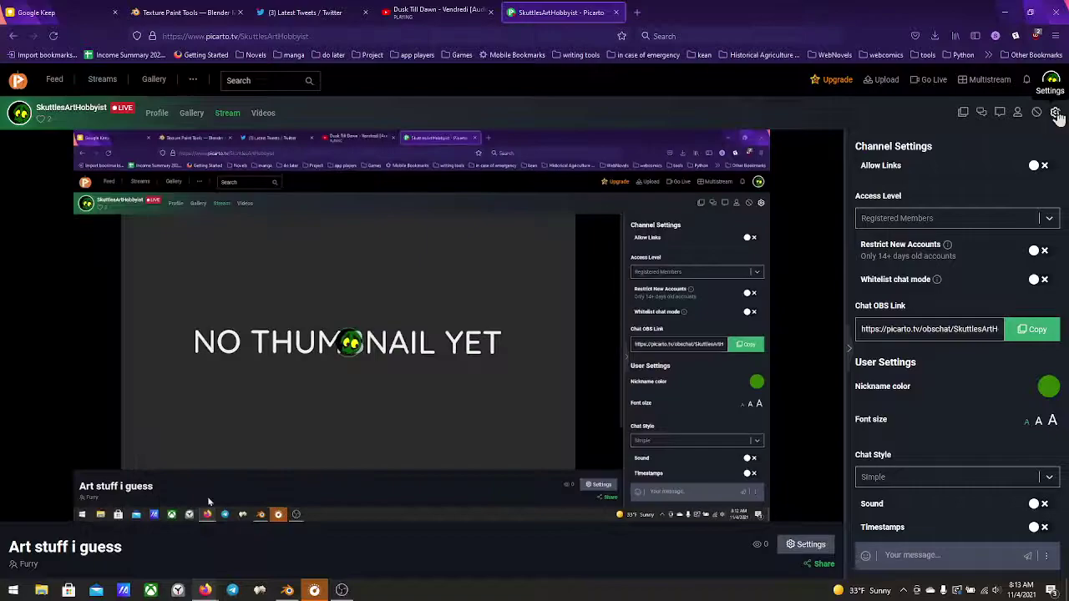
Show the stream chat panel on the Picarto channel page
click(1002, 114)
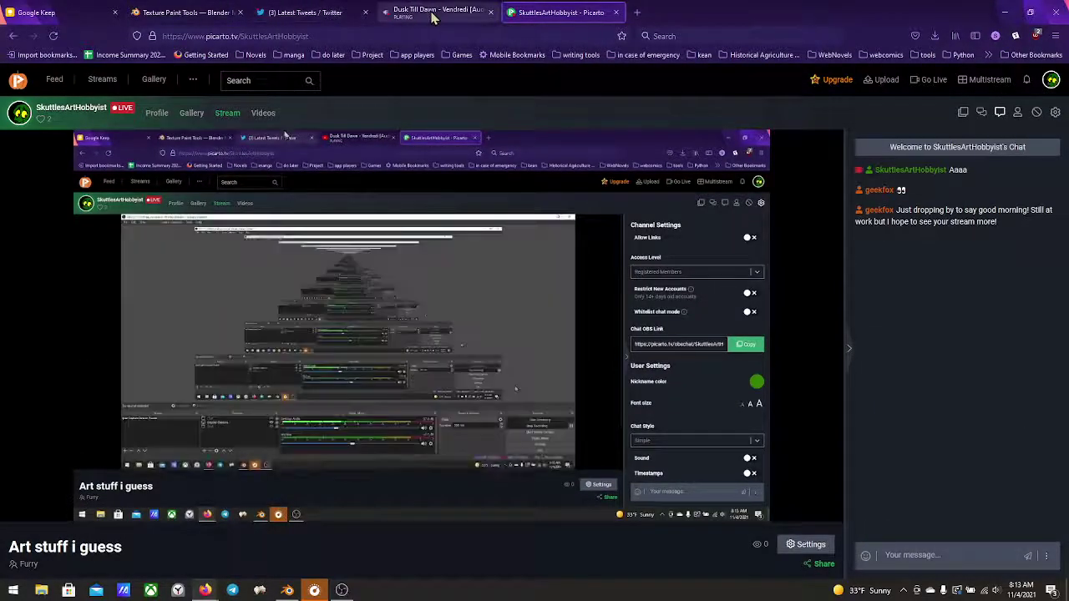
click(315, 15)
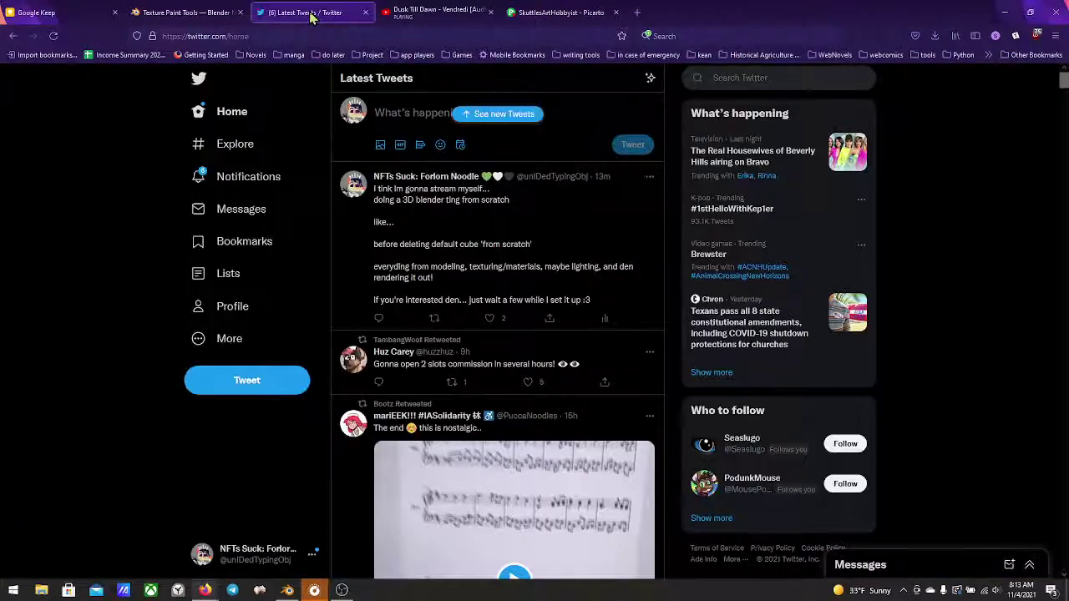
click(539, 18)
Copy the Picarto stream page's address and switch to the Twitter tab
click(494, 38)
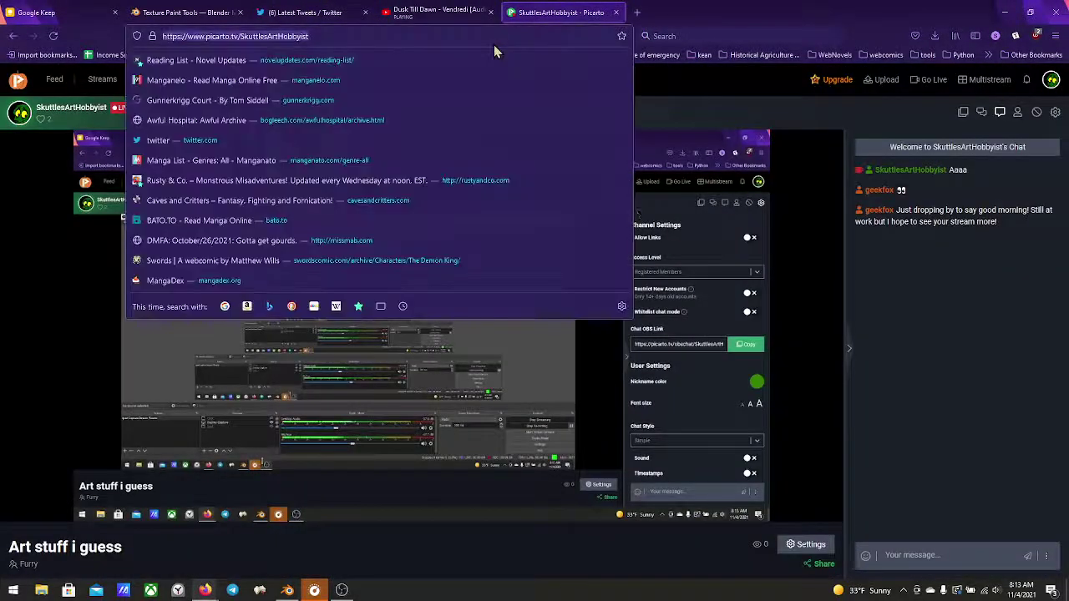
right_click(493, 38)
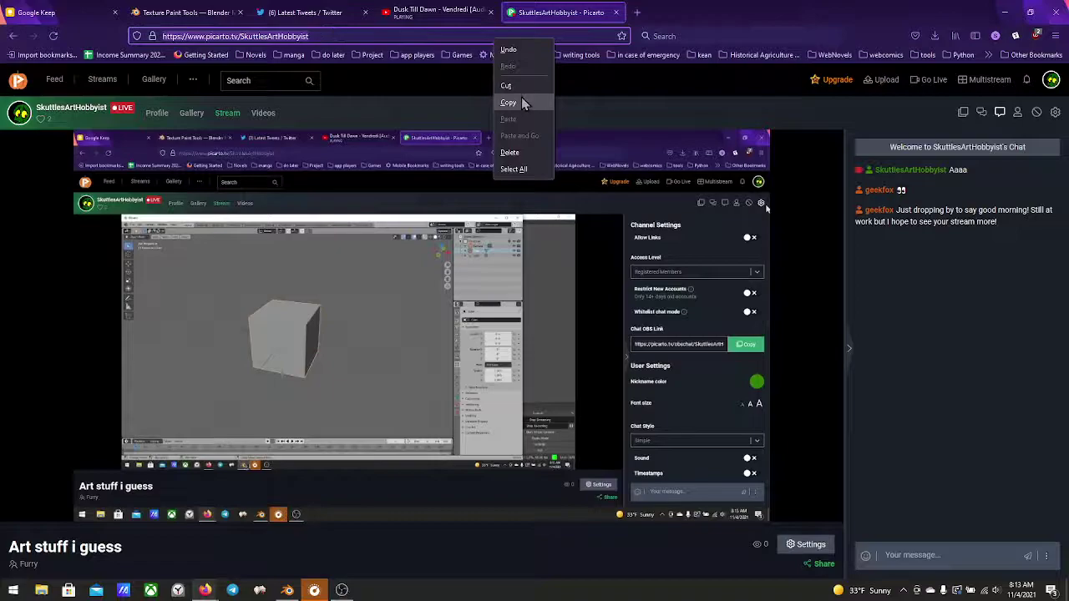
click(508, 102)
click(328, 11)
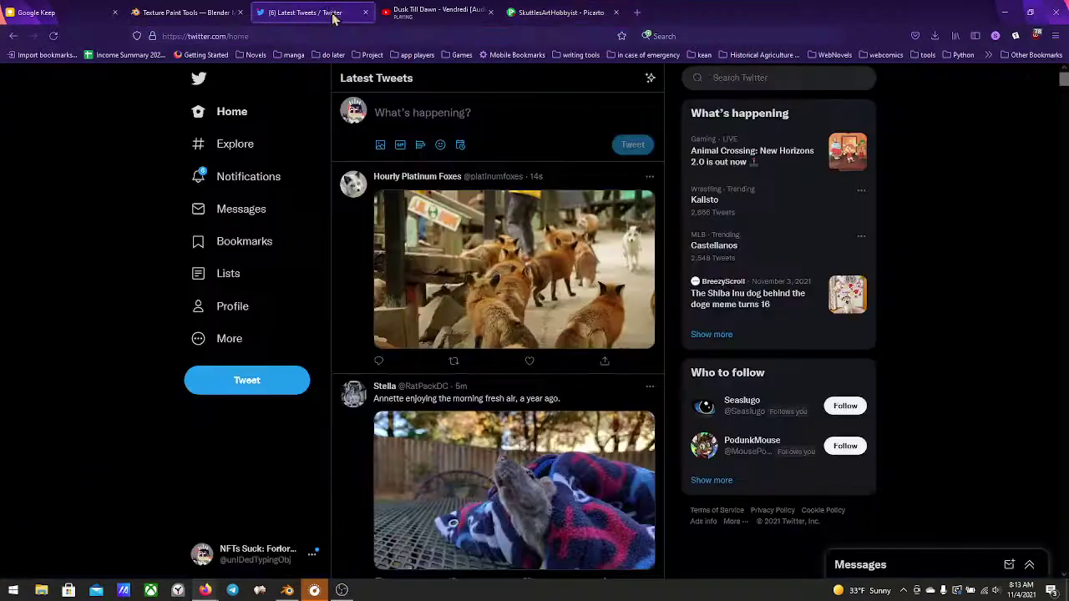
Tweet 'Okay stream is live' with the pasted Picarto link, then minimize the browser
click(436, 113)
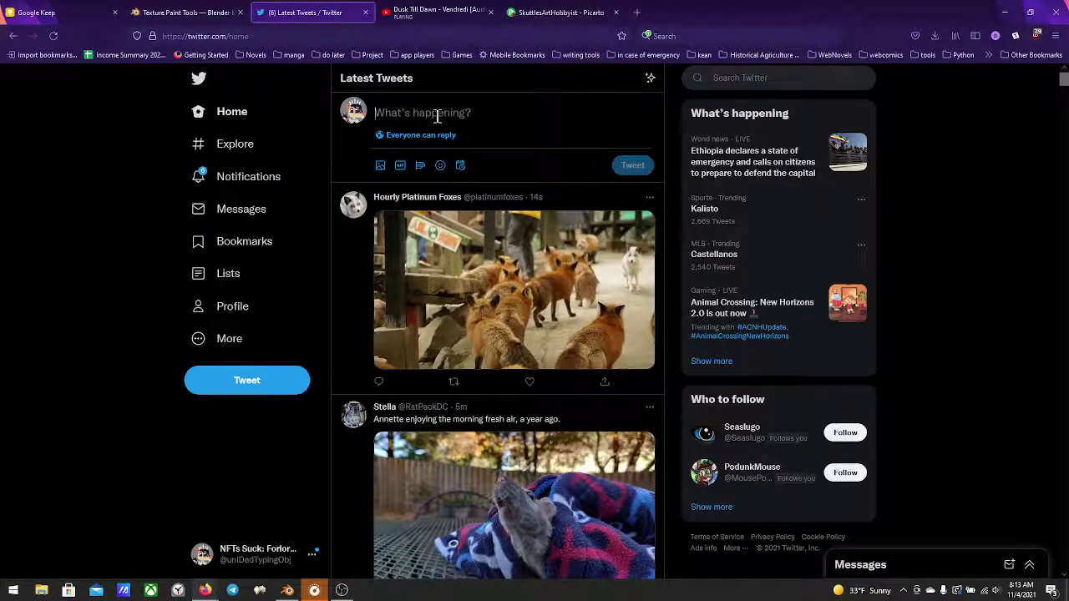
text(Okay stre)
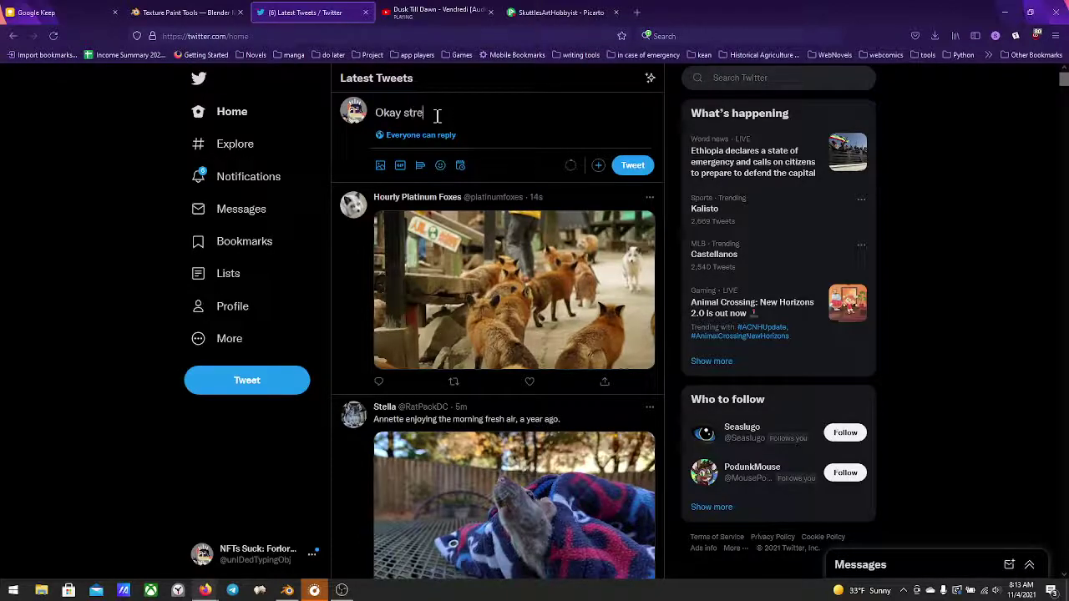
text(am is live)
key(Return)
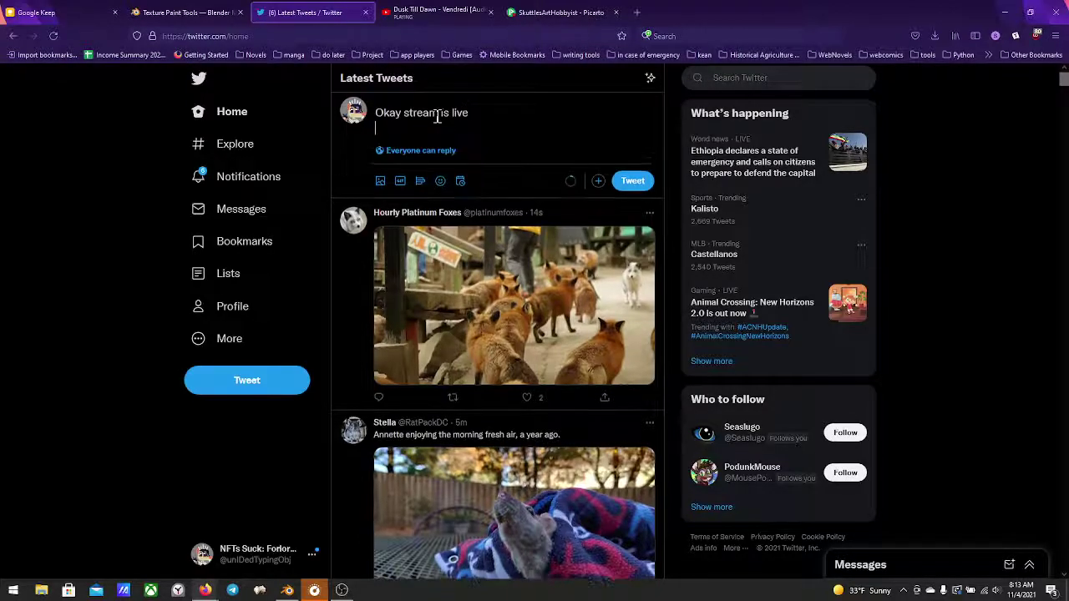
text(O)
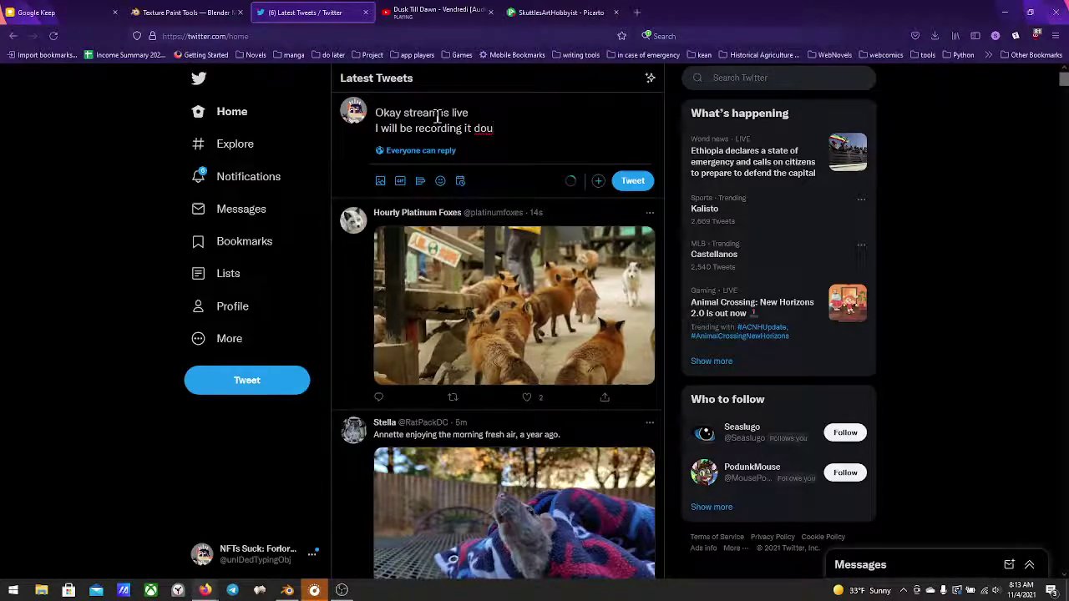
key(Return)
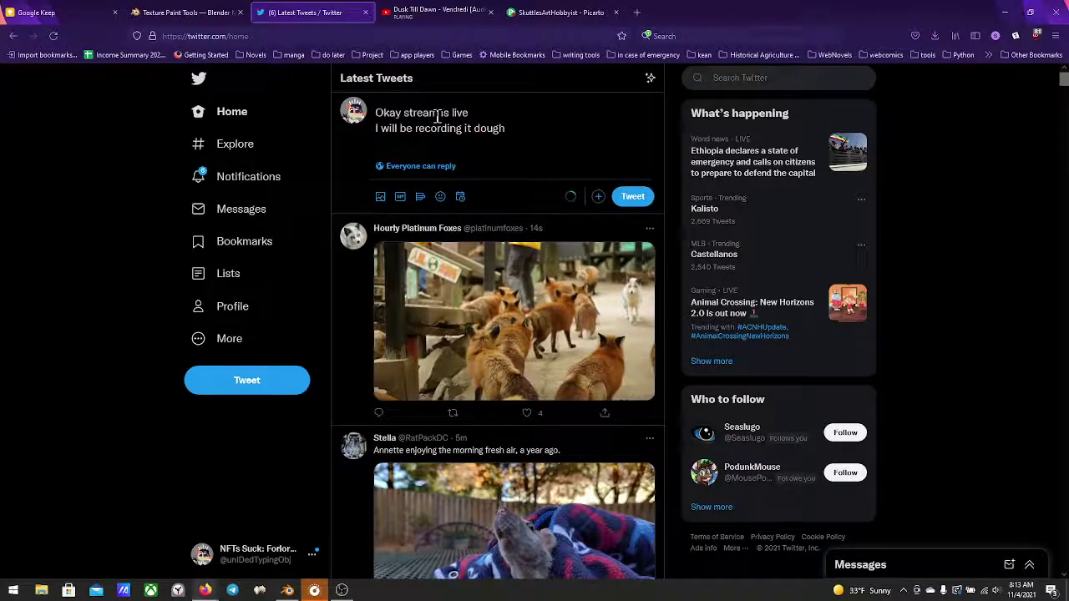
key(BackSpace)
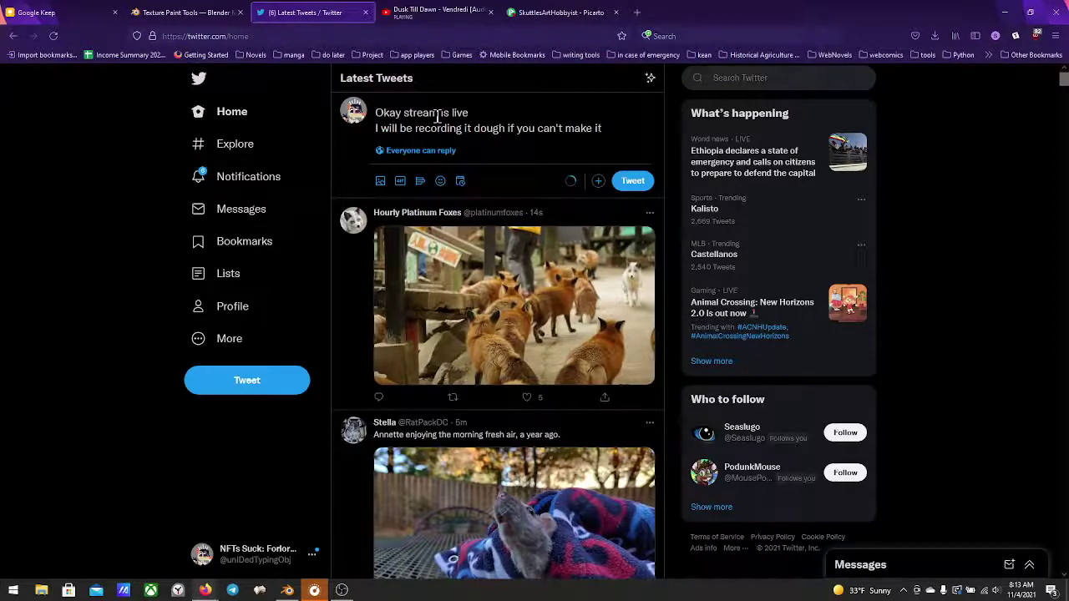
key(Return)
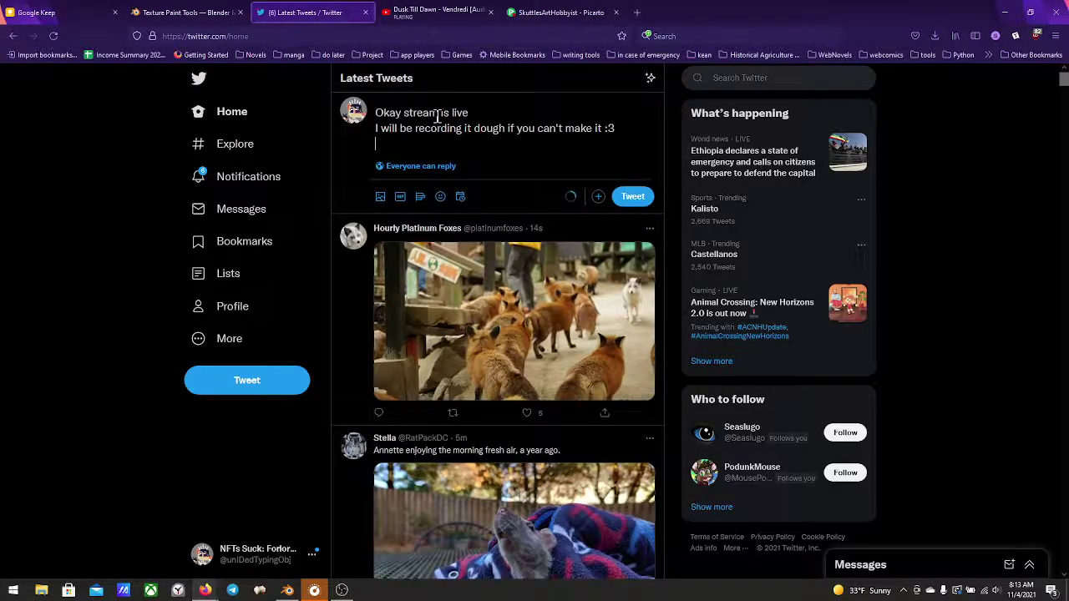
key(ctrl+v)
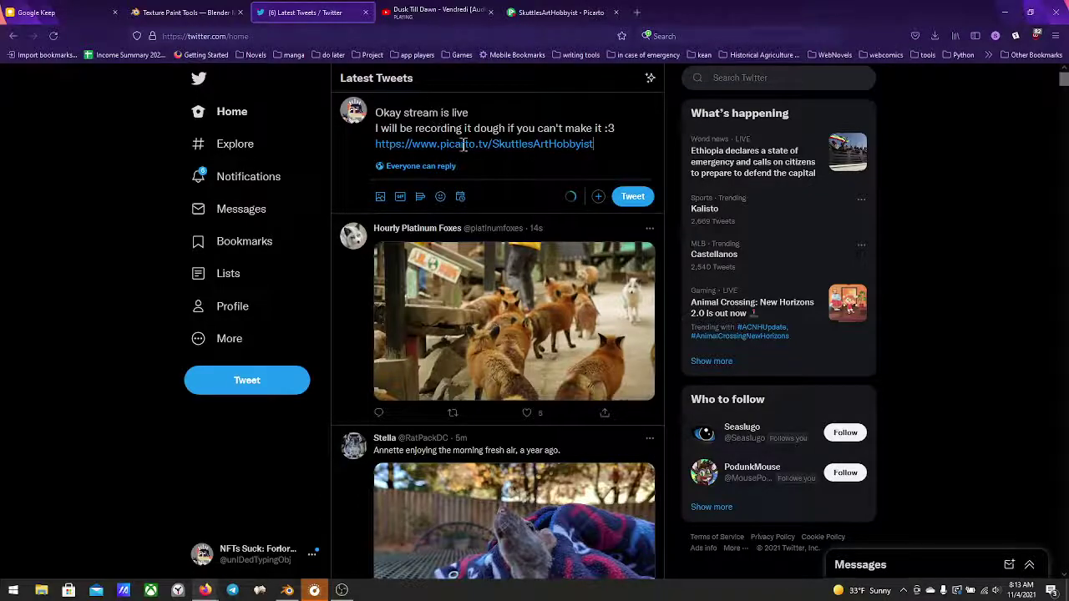
click(635, 198)
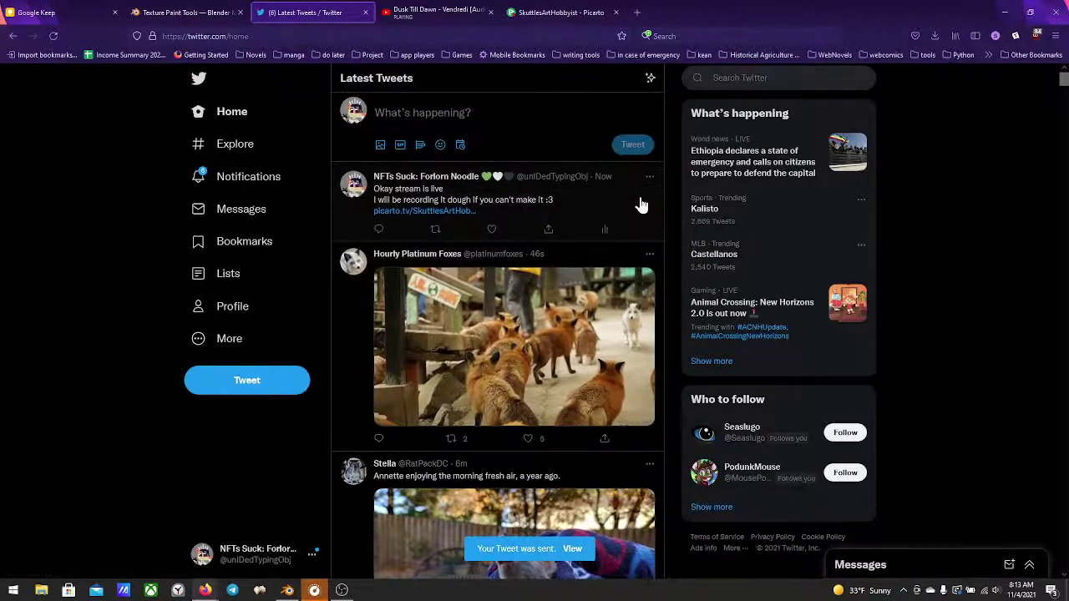
click(1005, 12)
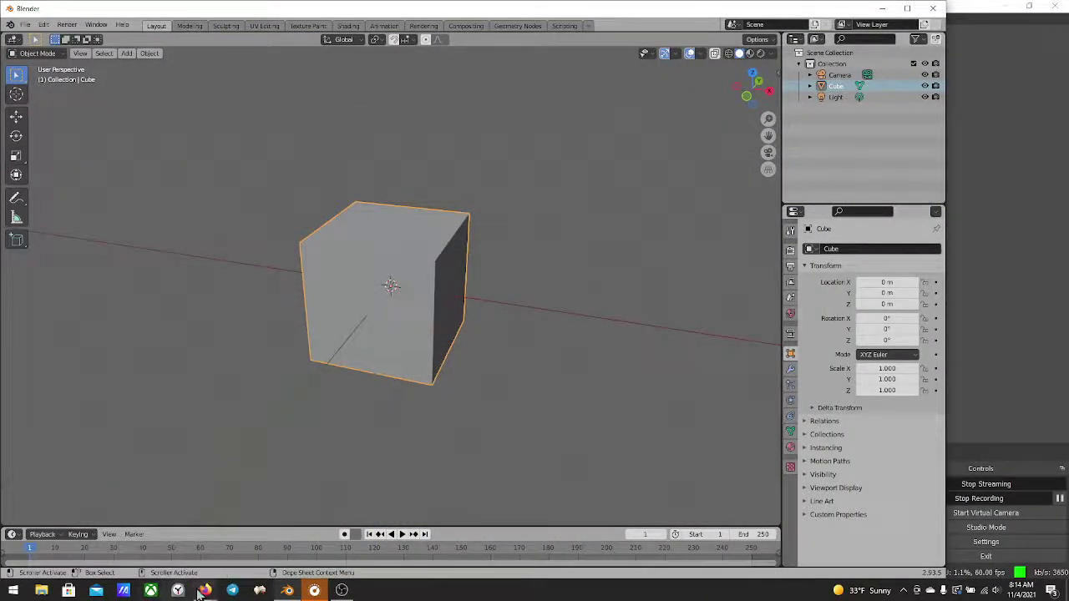
Open the Picarto chat popup window, then make Blender active
mouse_move(201, 593)
click(251, 541)
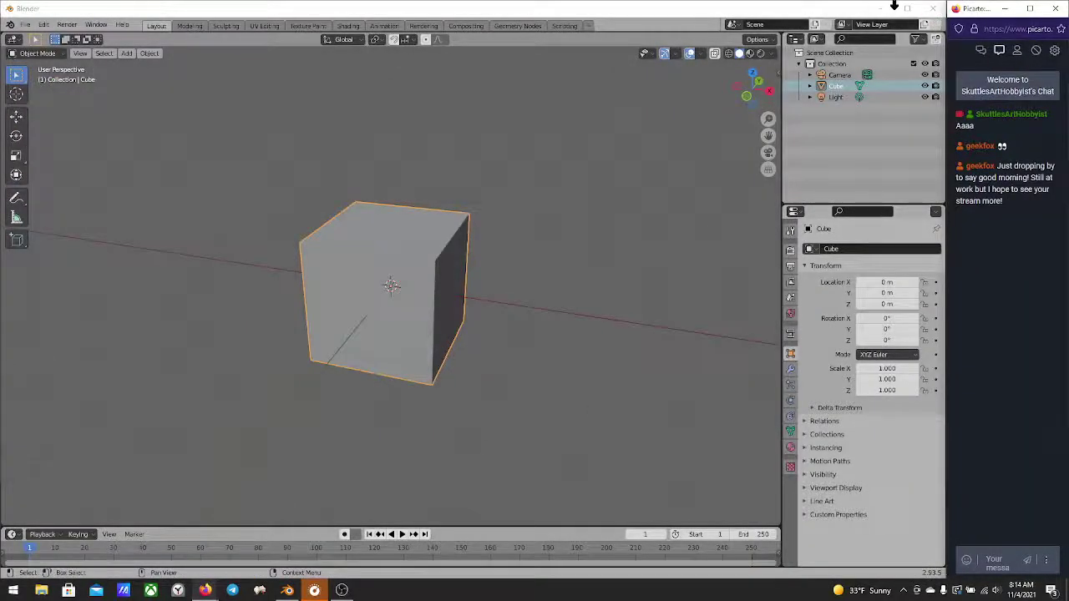
click(282, 14)
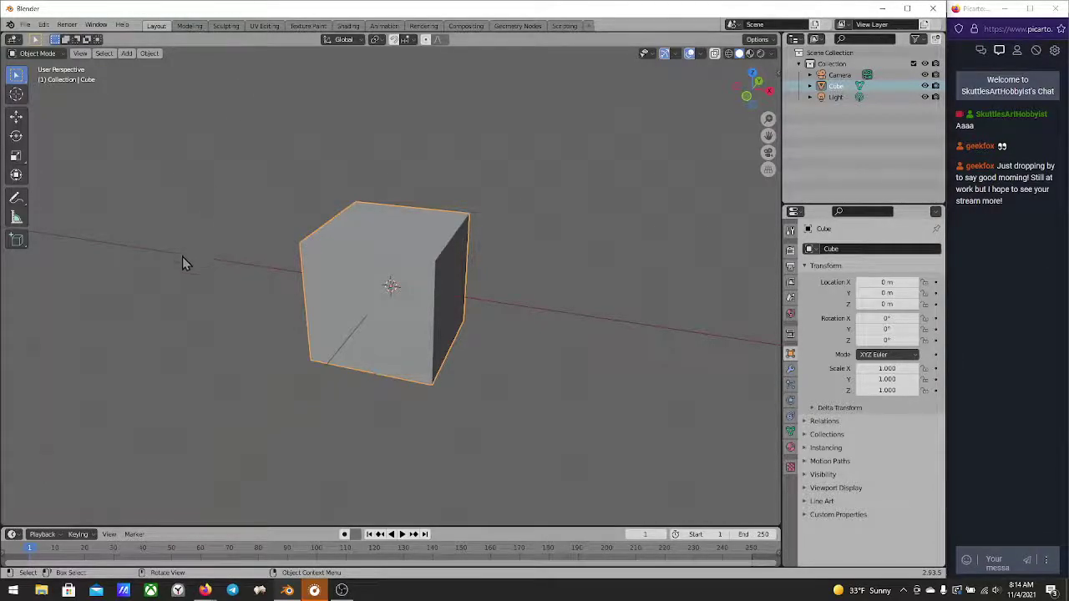
Check the Picarto stream page and chat window, then bring Blender back
mouse_move(207, 593)
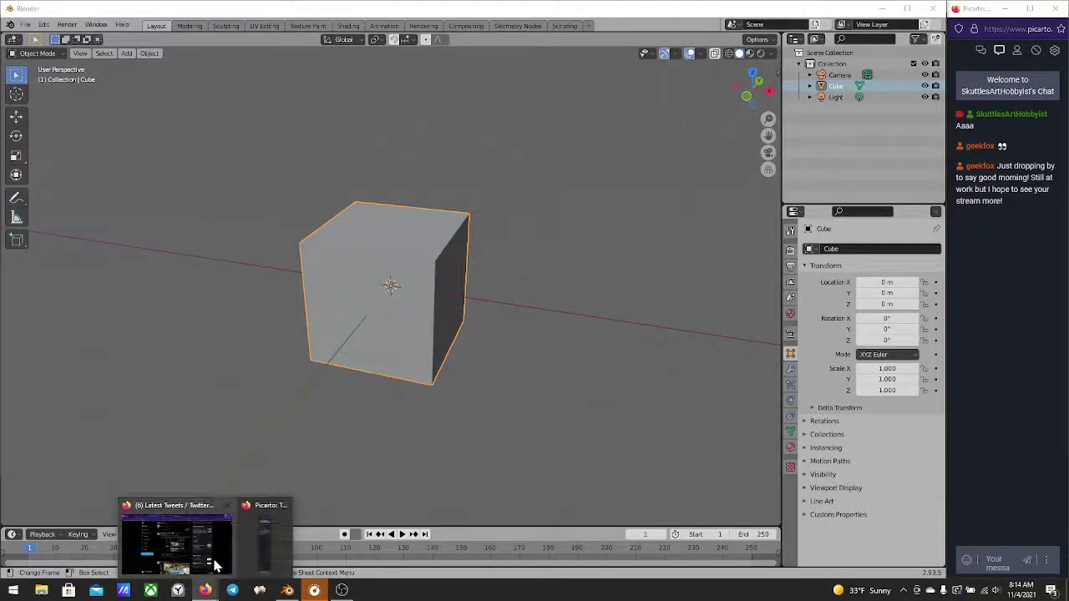
click(176, 547)
click(528, 14)
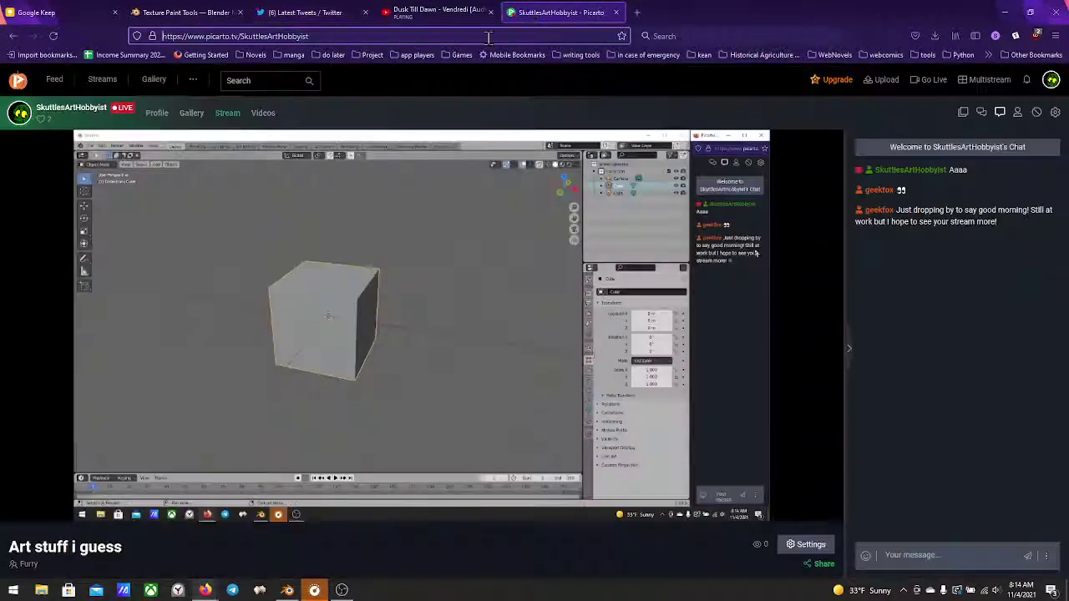
mouse_move(213, 592)
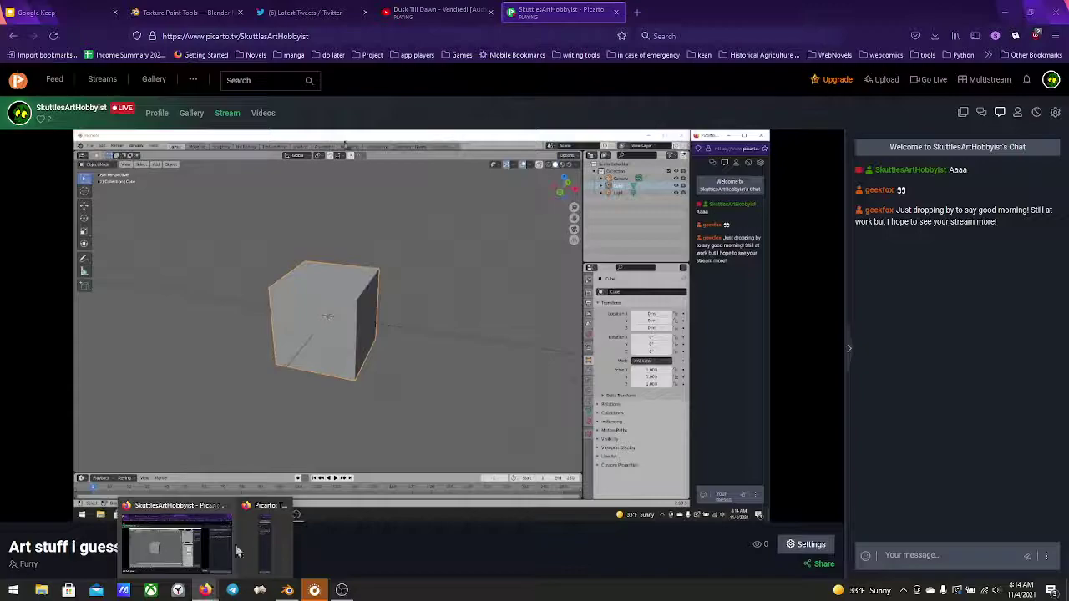
click(267, 539)
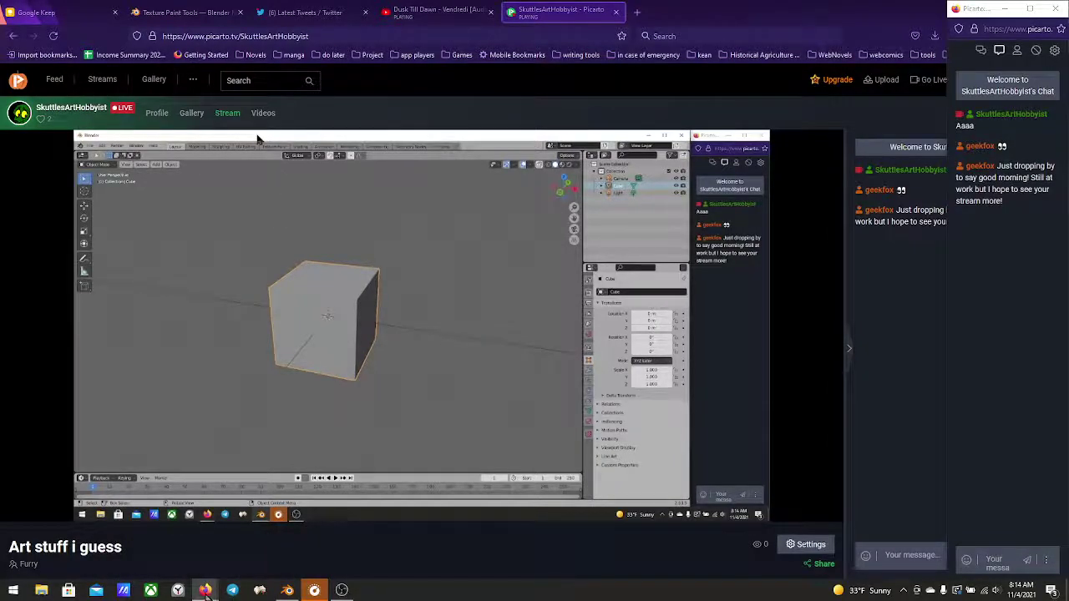
click(297, 591)
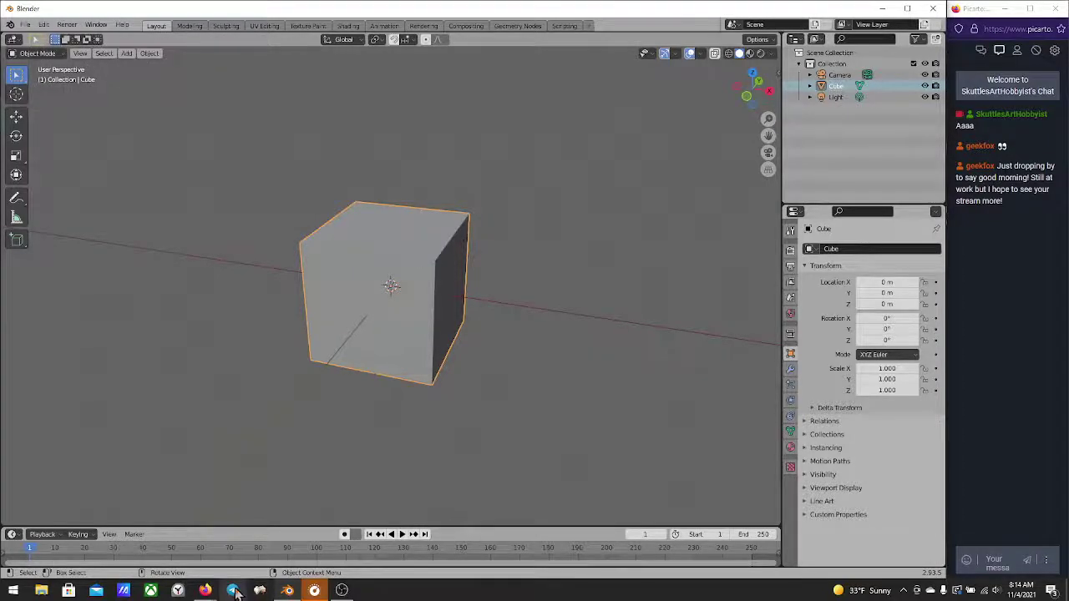
Mute the Picarto stream tab and minimize Firefox to return to Blender
mouse_move(205, 590)
click(217, 558)
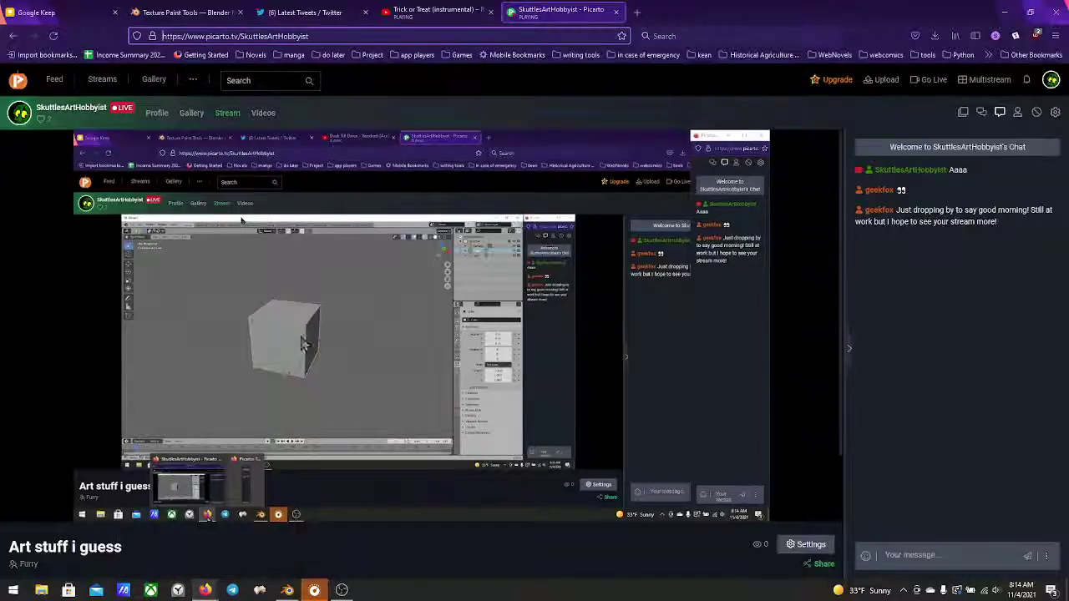
click(524, 16)
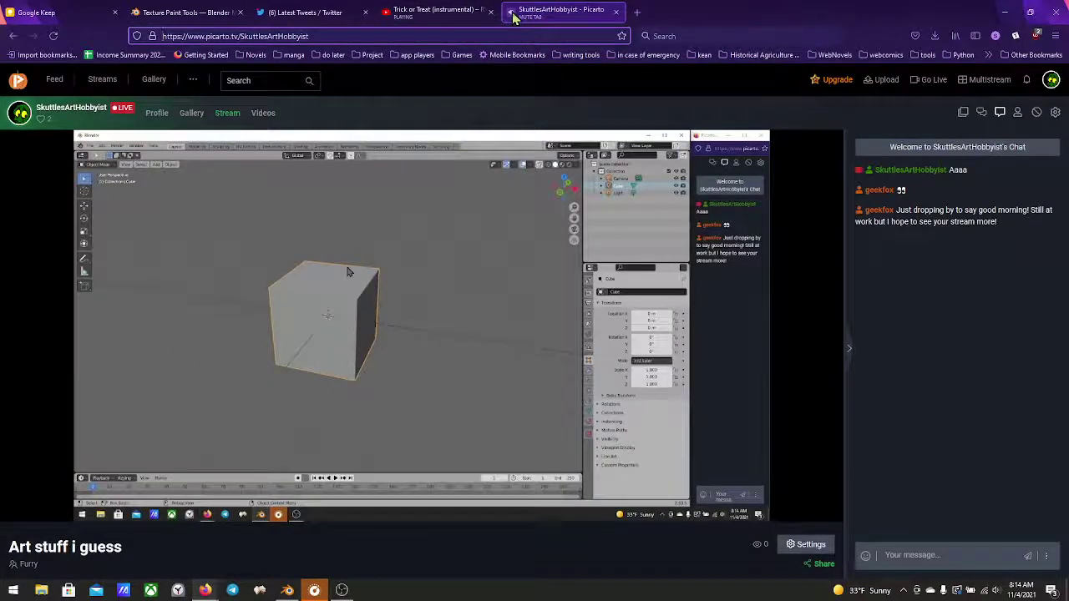
click(1008, 11)
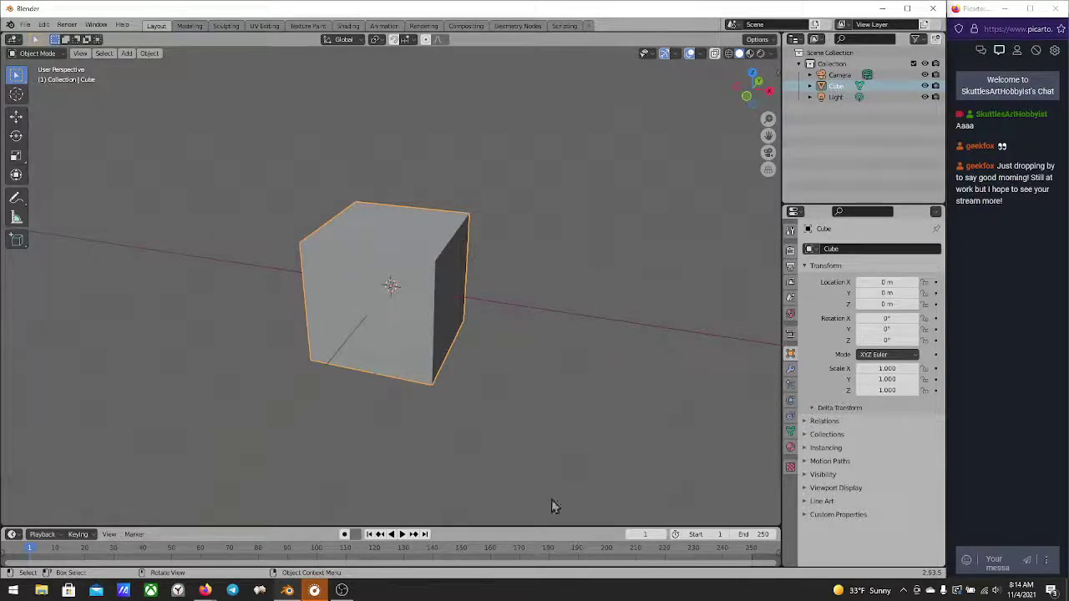
Orbit and zoom around the default cube, then put it into Edit Mode
mouse_move(341, 590)
middle_drag(394, 267, 384, 293)
scroll(384, 294, down, 4)
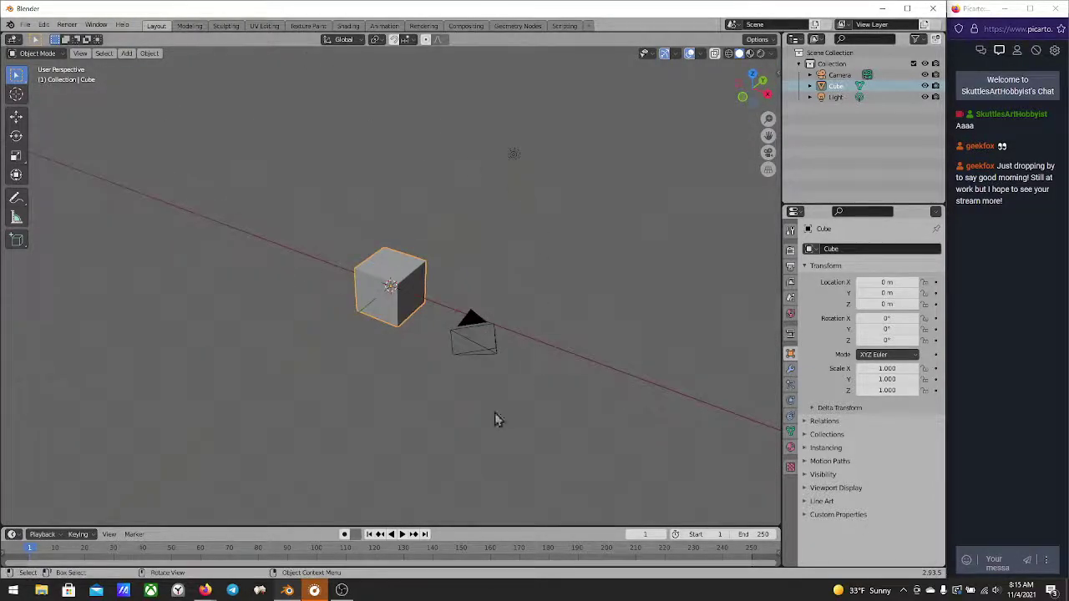
middle_drag(382, 302, 390, 280)
scroll(390, 280, up, 5)
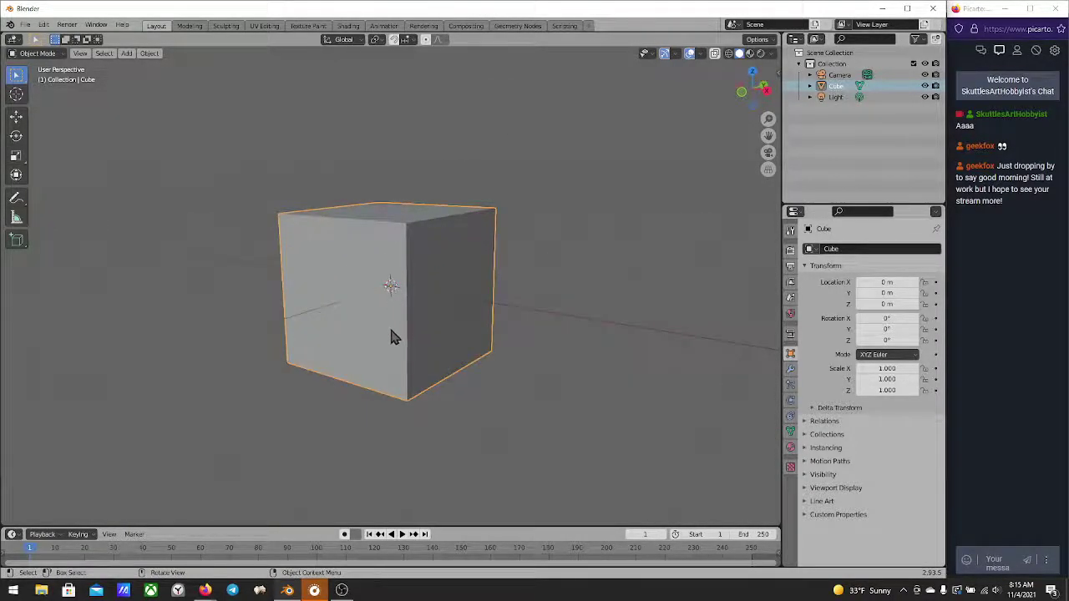
middle_drag(396, 334, 447, 371)
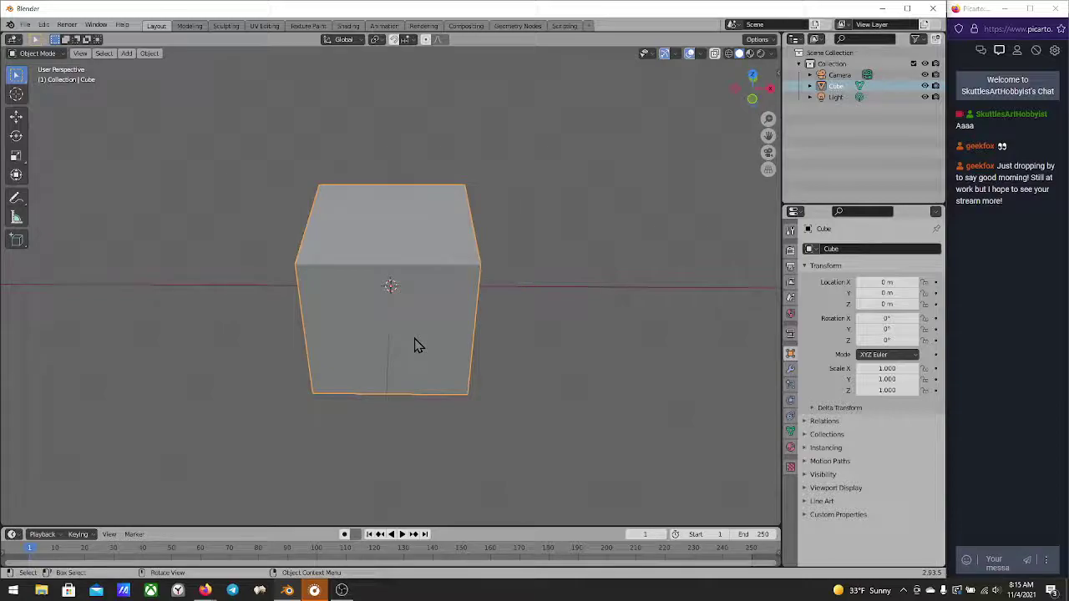
middle_drag(411, 351, 377, 319)
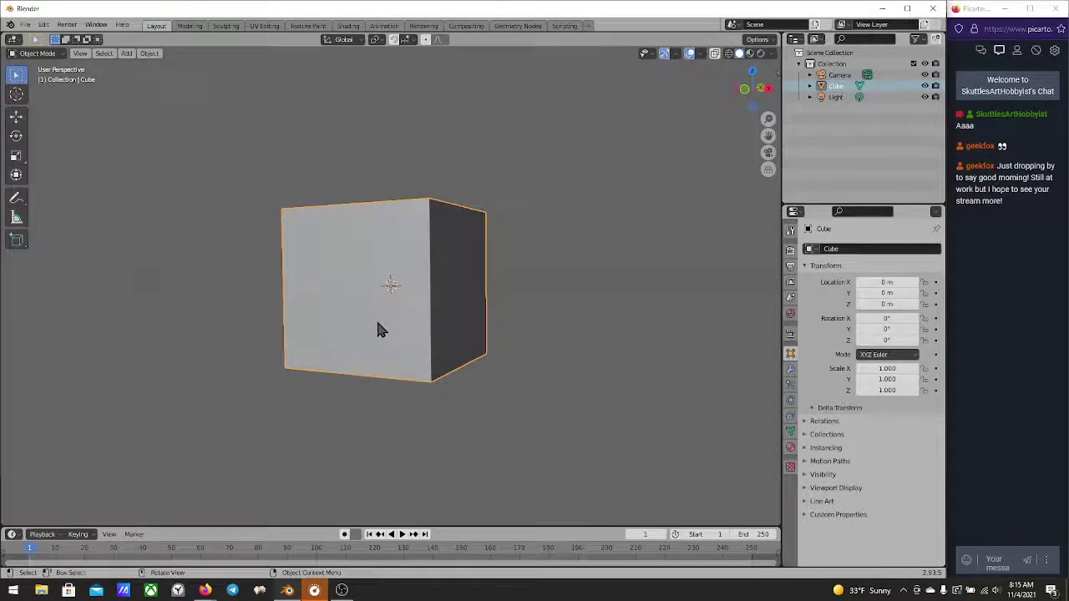
key(Tab)
middle_drag(382, 203, 492, 231)
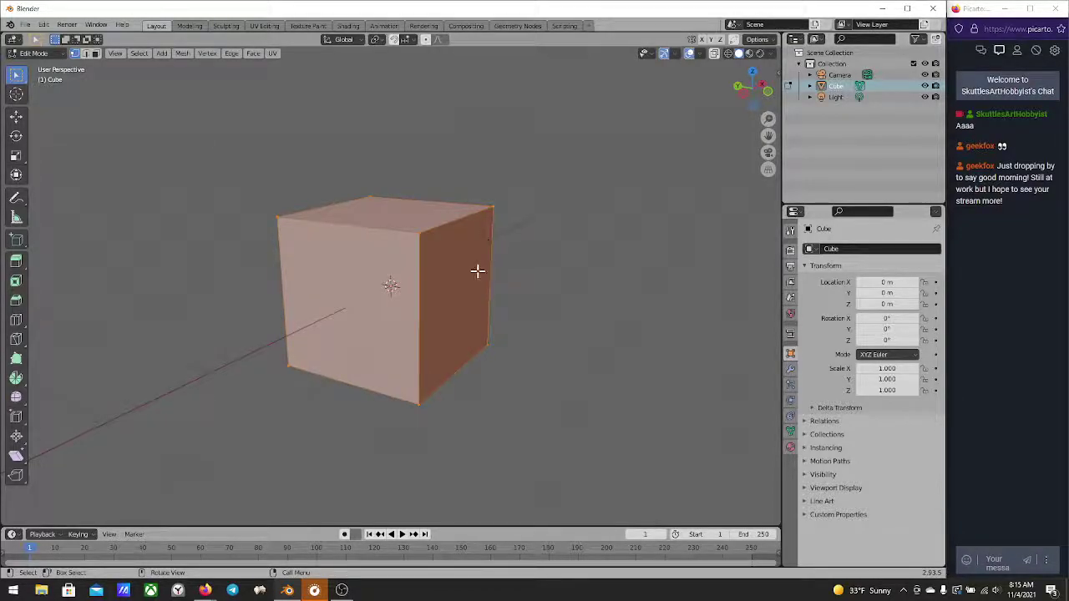
Switch to the UV Editing workspace and frame the cube's cross-shaped UV layout
middle_drag(356, 255, 325, 259)
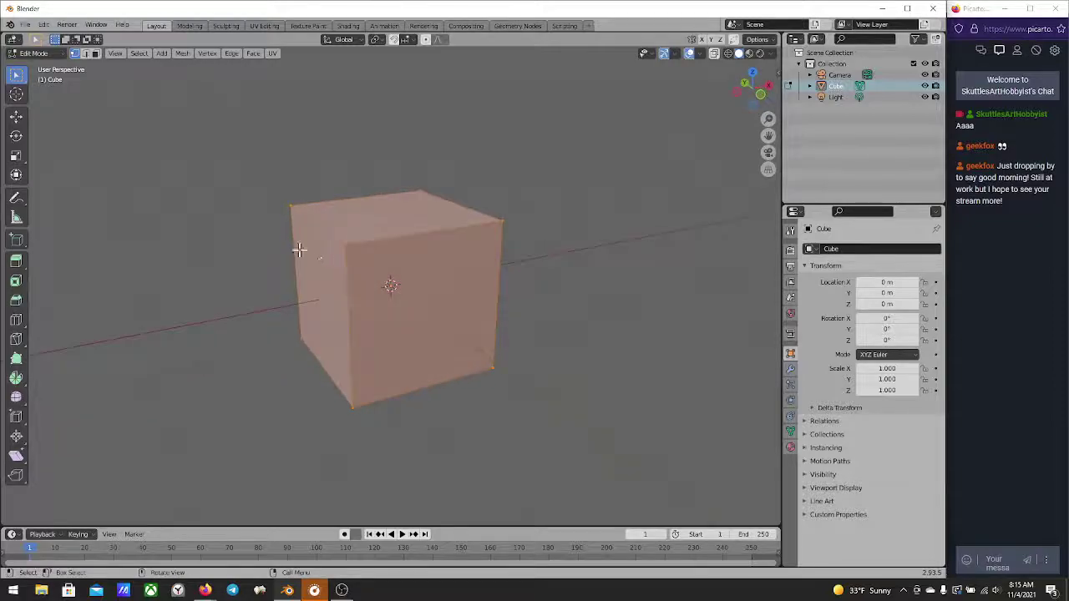
click(263, 26)
middle_drag(233, 403, 220, 401)
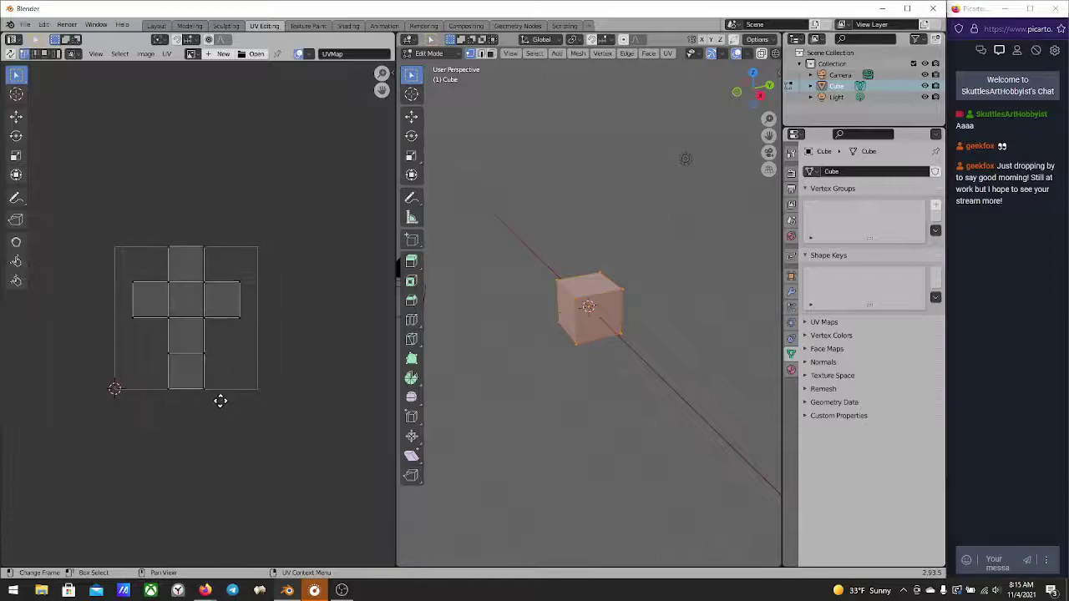
scroll(673, 325, up, 5)
middle_drag(626, 370, 659, 360)
scroll(165, 222, up, 3)
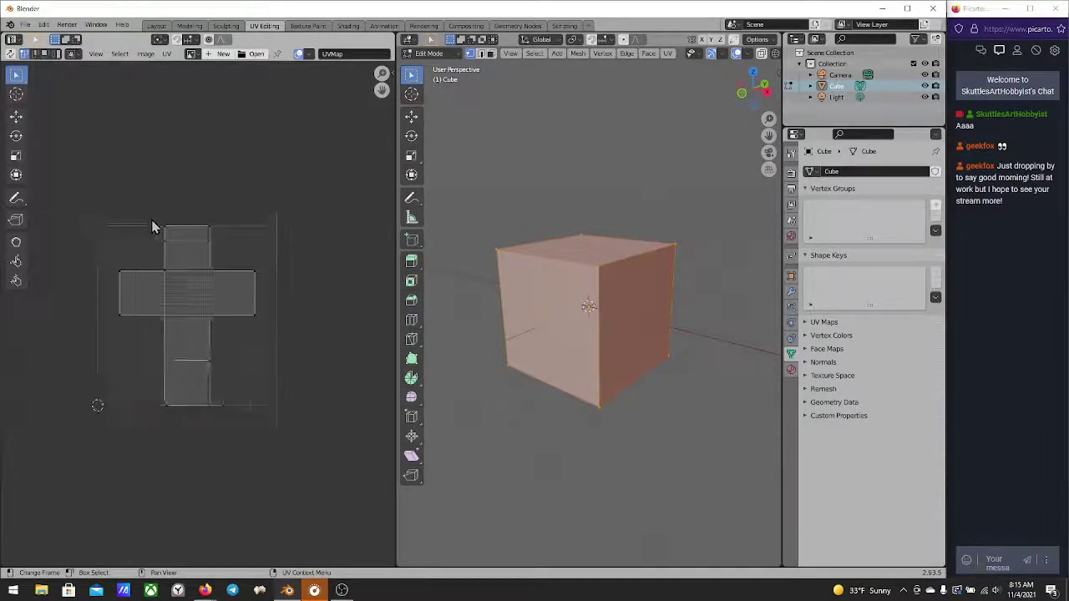
middle_drag(644, 324, 573, 249)
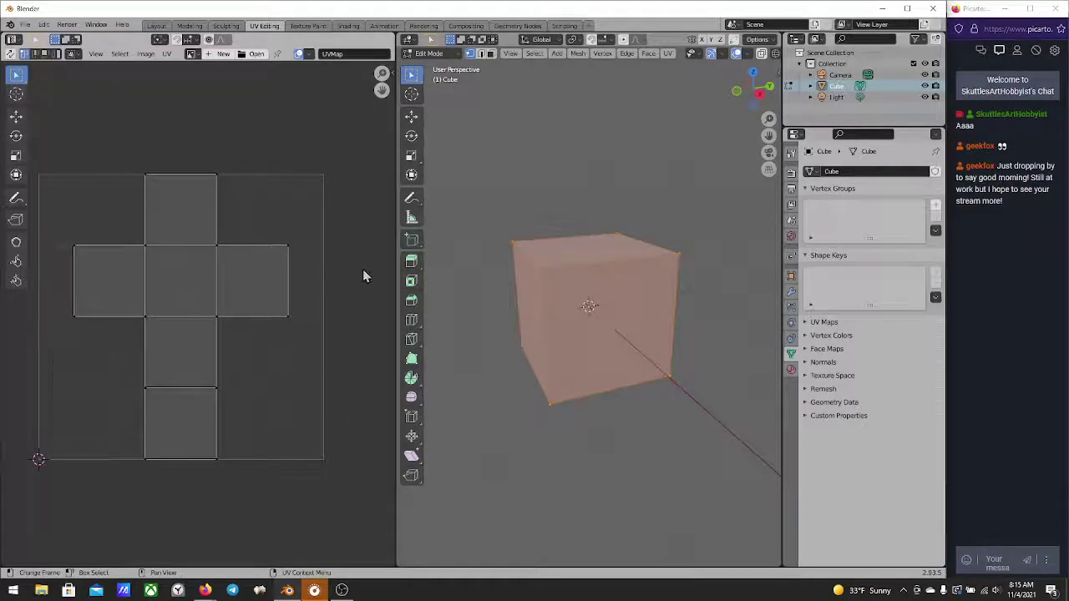
middle_drag(202, 380, 202, 386)
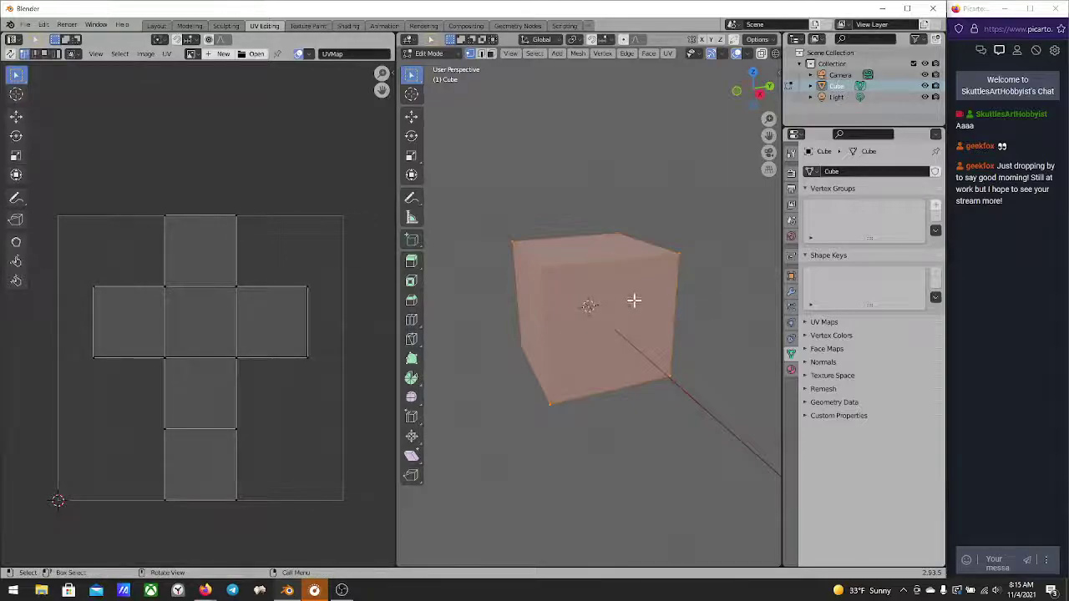
Unwrap the cube's UVs, then reset them so each face fills the UV square
key(u)
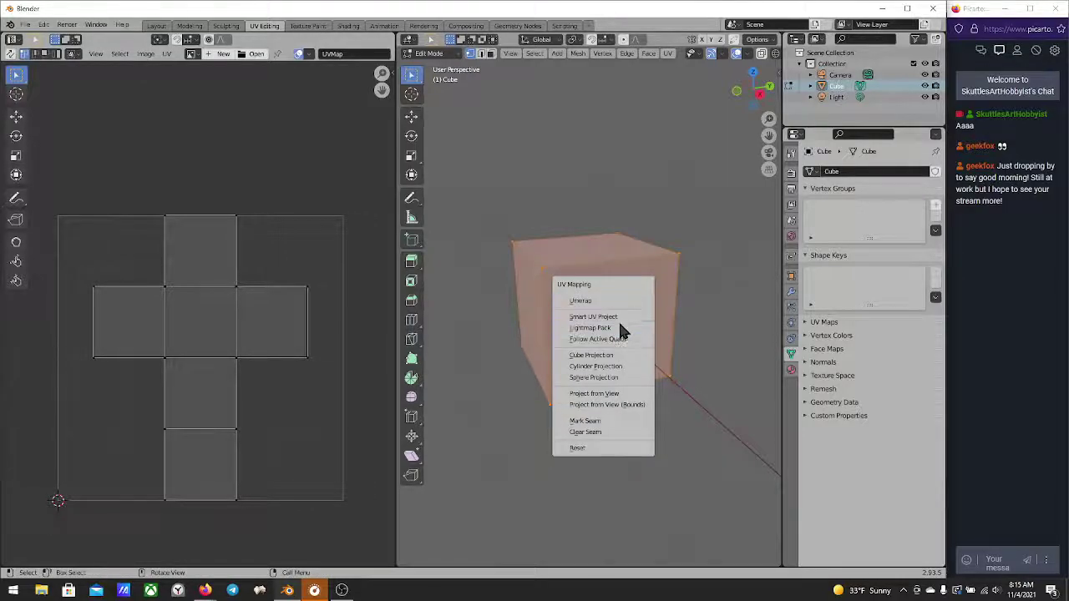
click(625, 302)
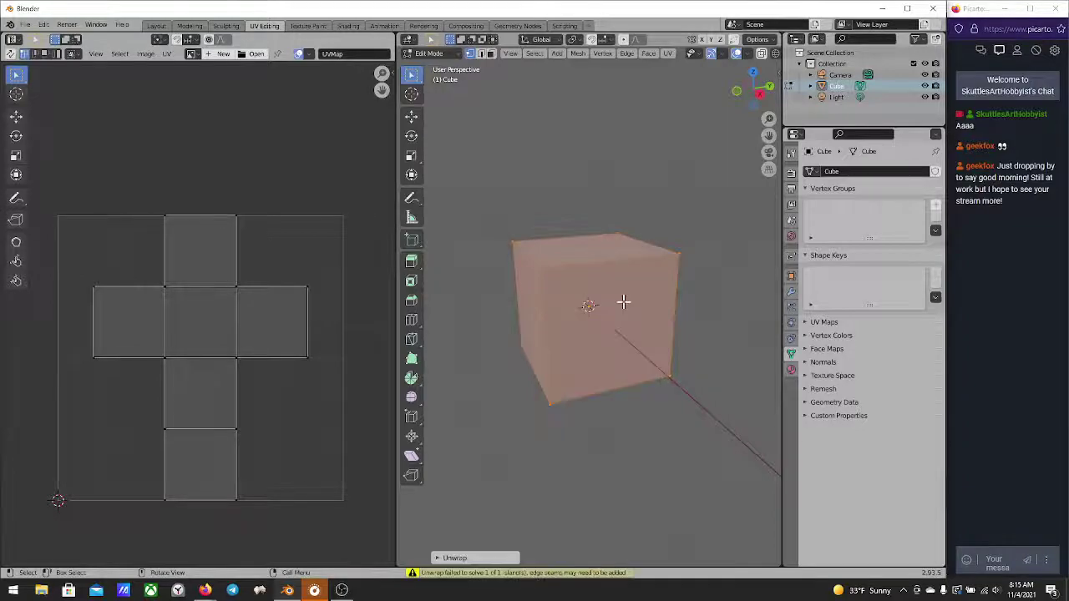
key(u)
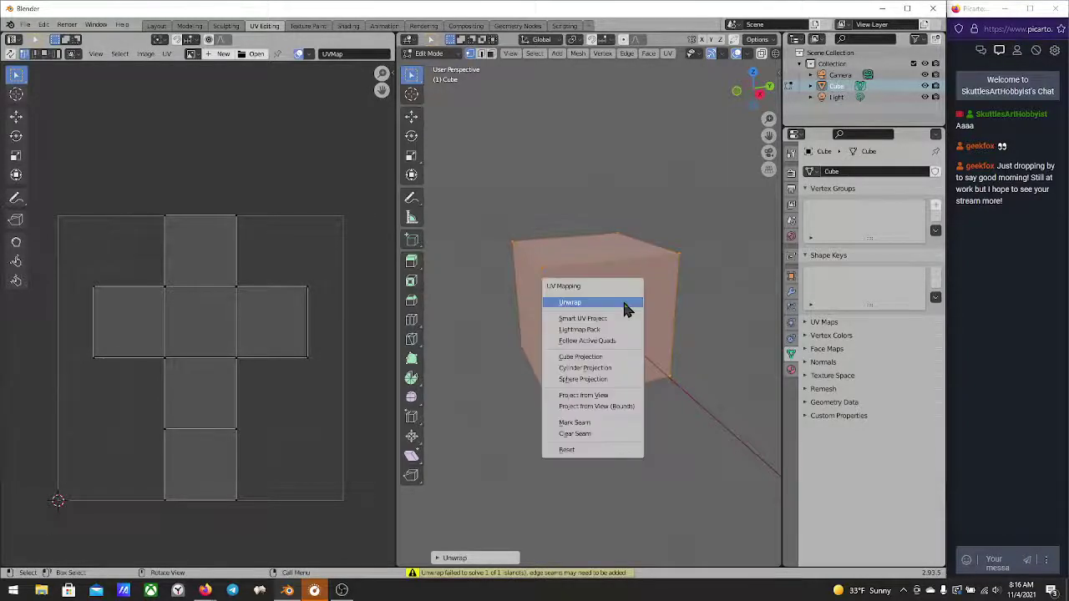
click(587, 452)
middle_drag(509, 305, 483, 194)
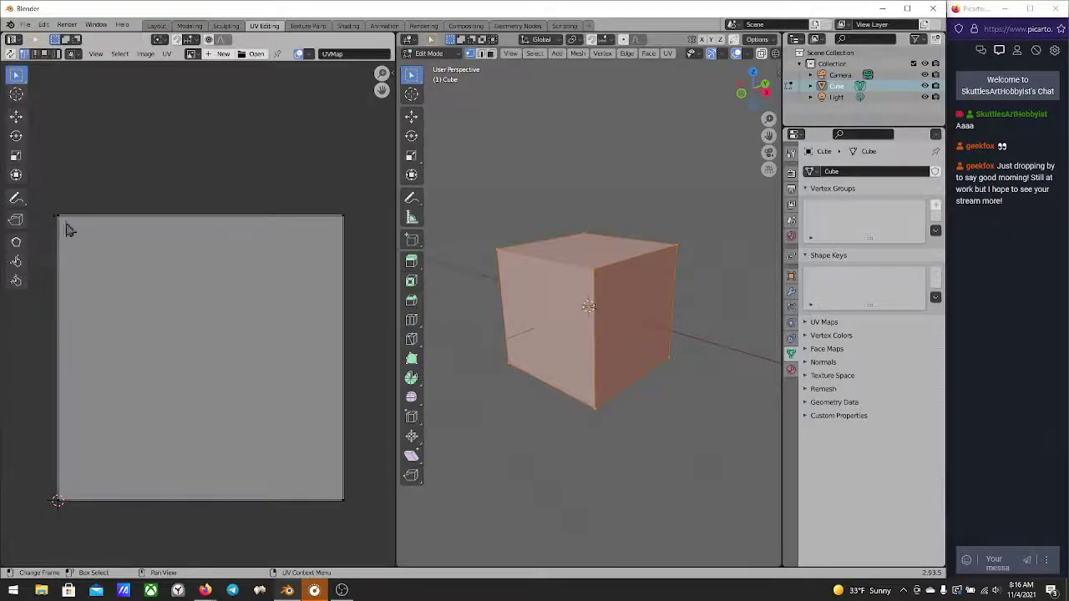
Box-select the whole UV square in the UV Editor, leaving the image list unchanged
key(b)
drag(46, 192, 289, 456)
drag(366, 510, 370, 520)
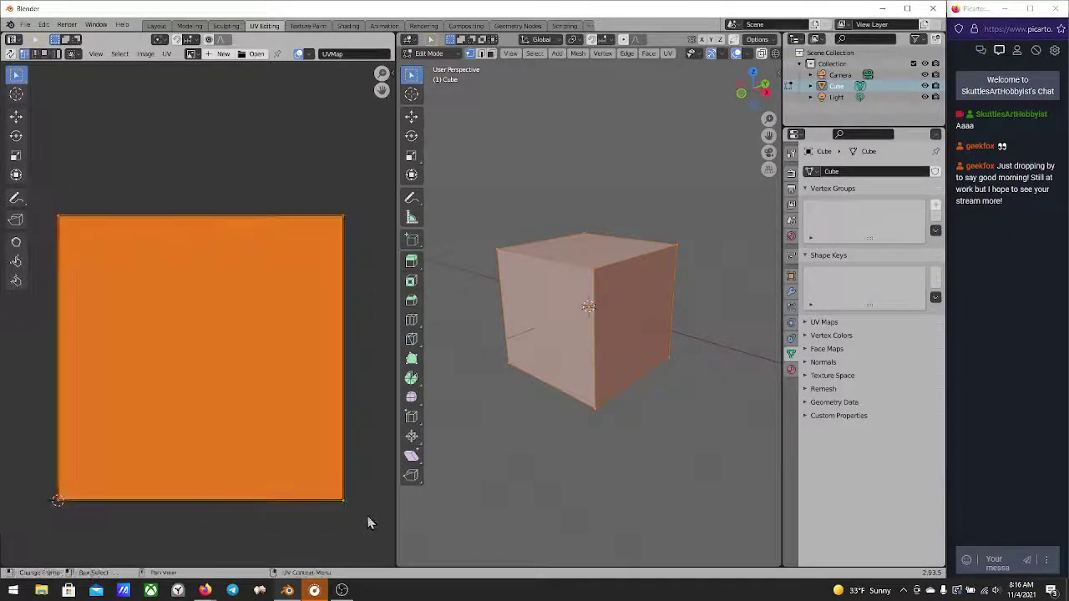
scroll(277, 323, up, 1)
mouse_move(638, 356)
middle_down()
mouse_move(661, 356)
mouse_move(707, 327)
mouse_move(687, 291)
mouse_move(635, 313)
mouse_move(647, 360)
middle_up()
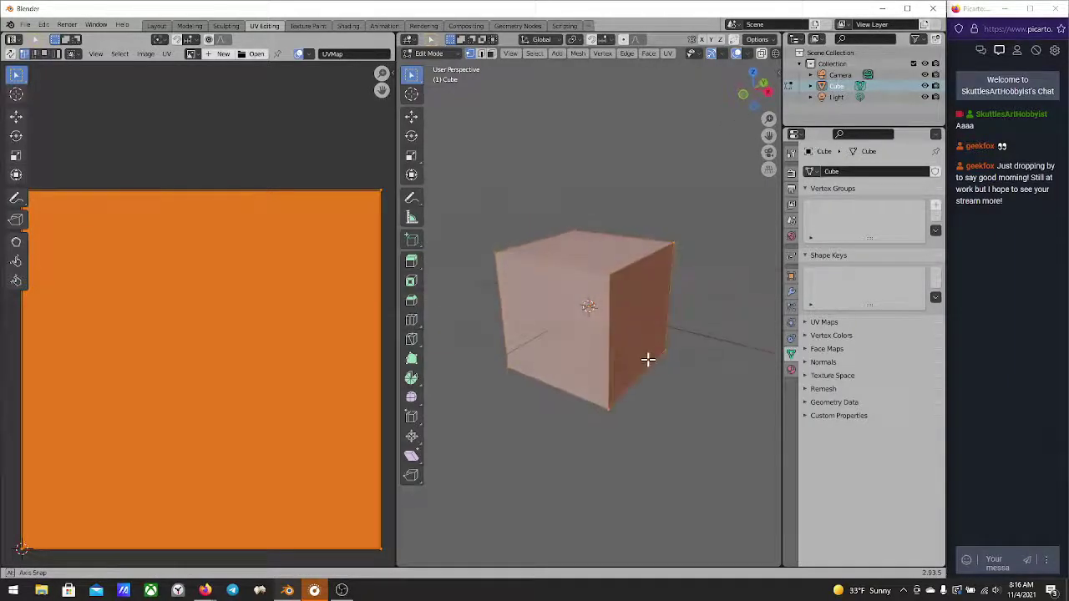
scroll(530, 363, down, 4)
scroll(532, 357, up, 3)
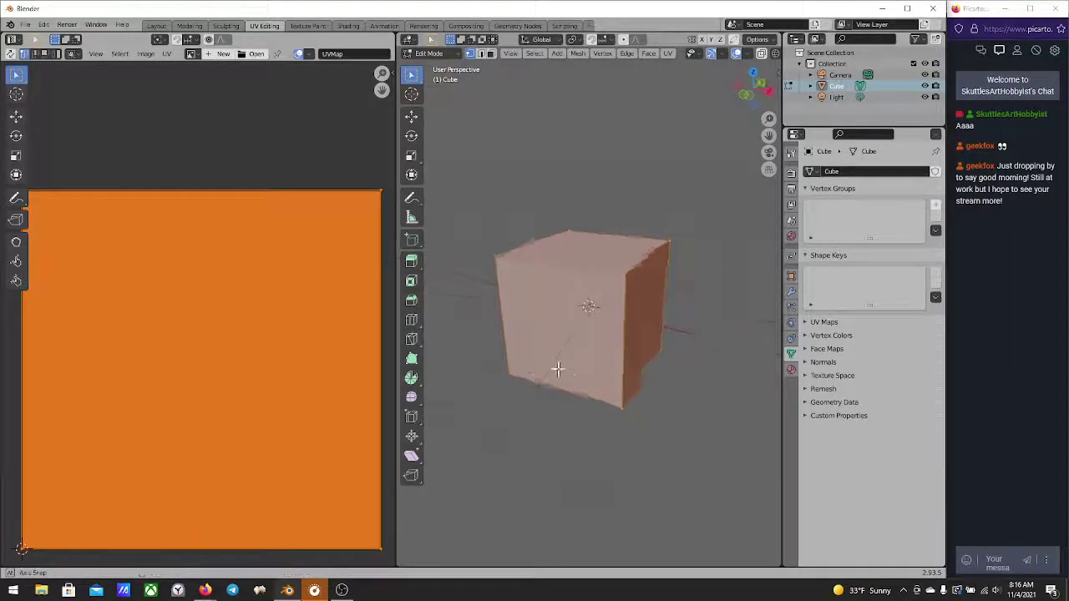
scroll(199, 376, down, 5)
scroll(200, 380, up, 3)
middle_drag(543, 334, 579, 310)
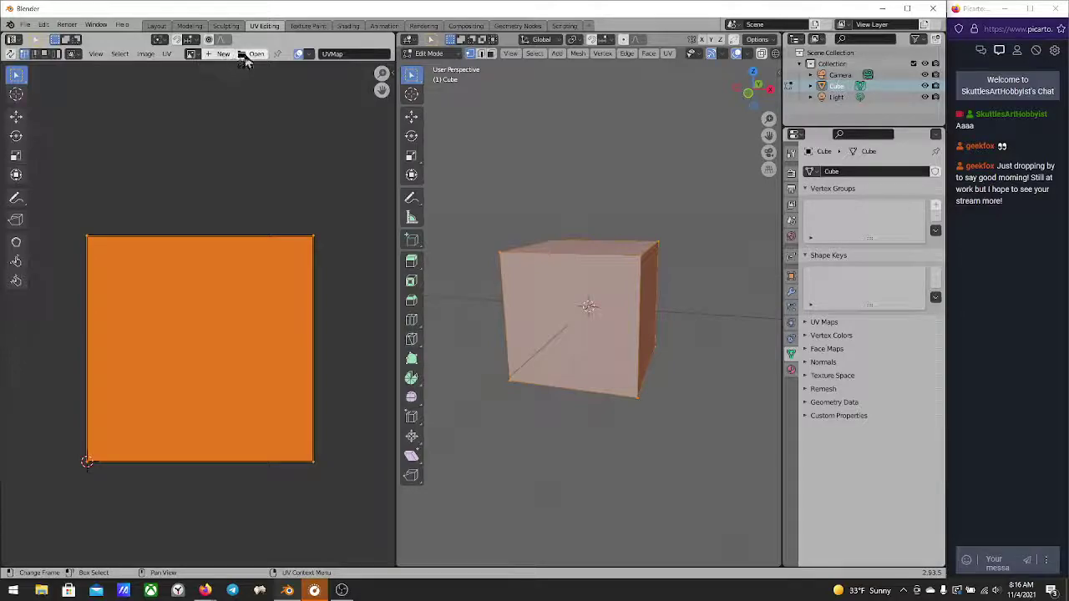
click(192, 54)
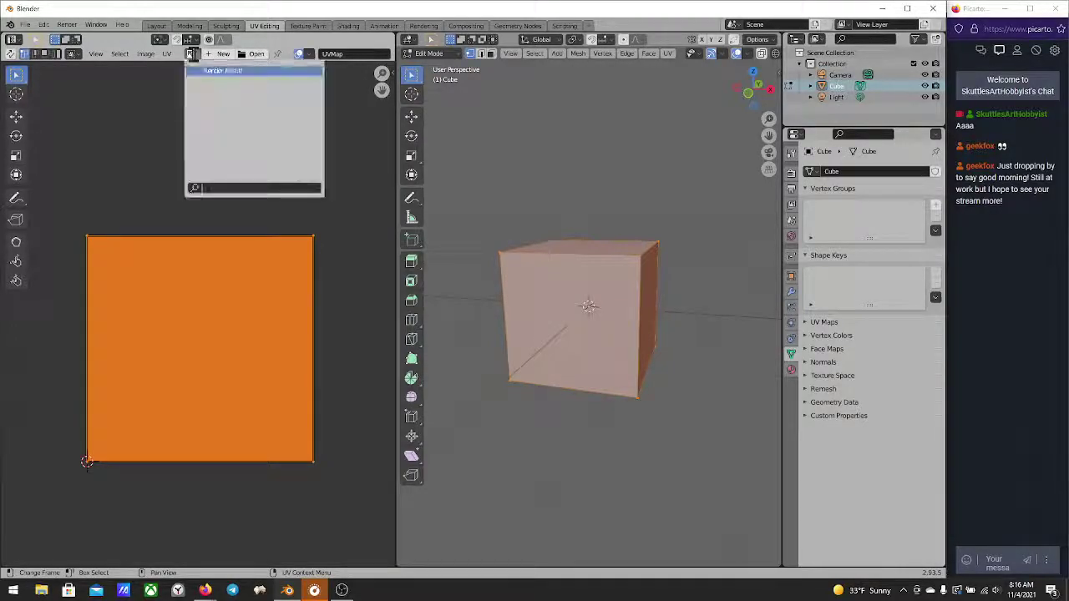
click(191, 53)
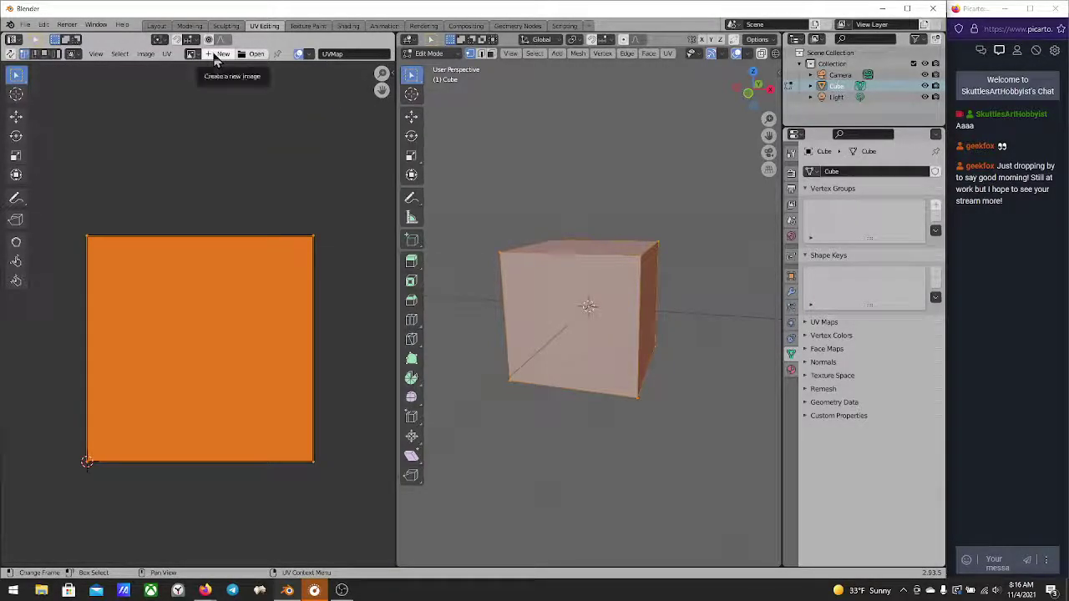
Start a new image and set its width and height to 512 px
click(218, 56)
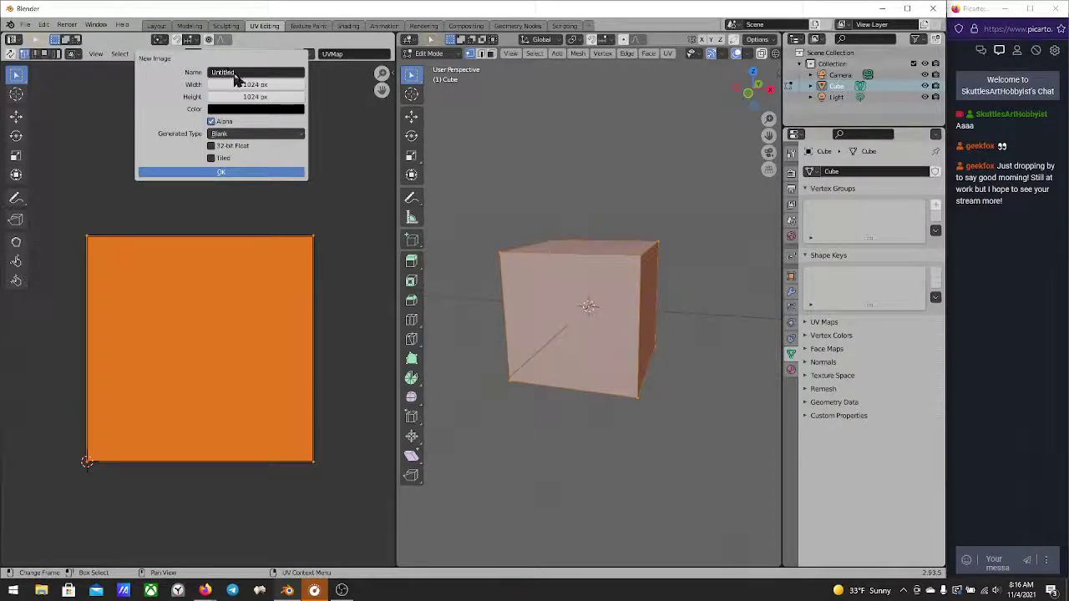
click(240, 73)
click(249, 83)
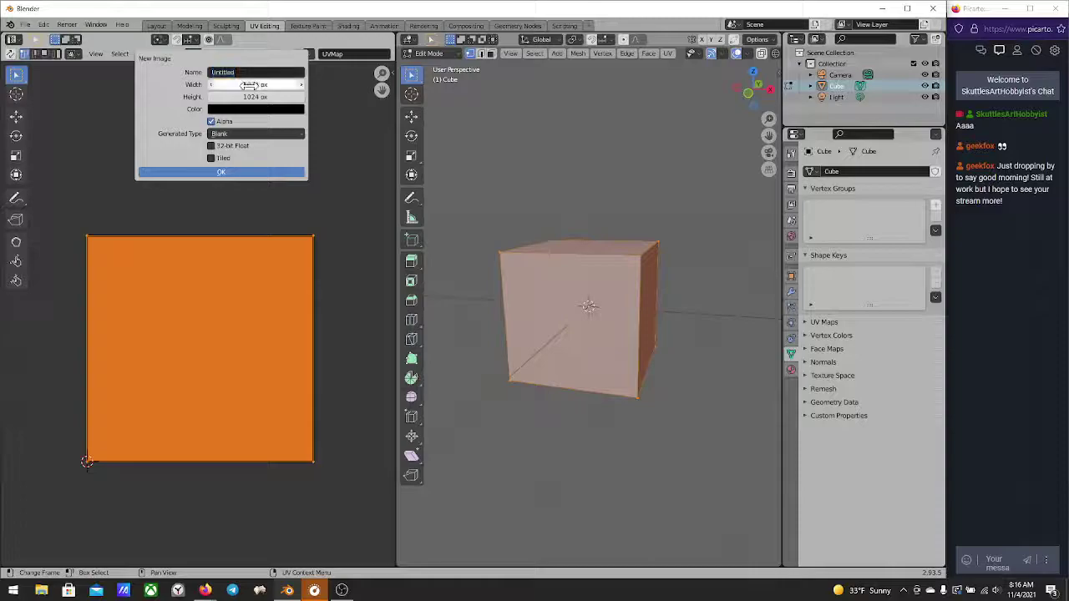
click(250, 86)
text(512)
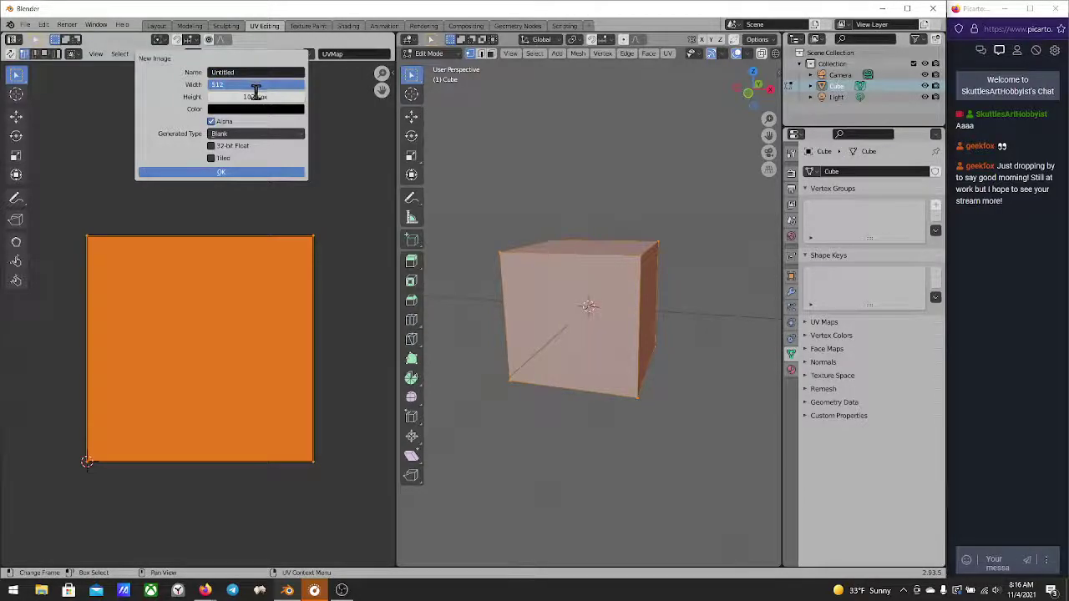
click(256, 94)
click(258, 96)
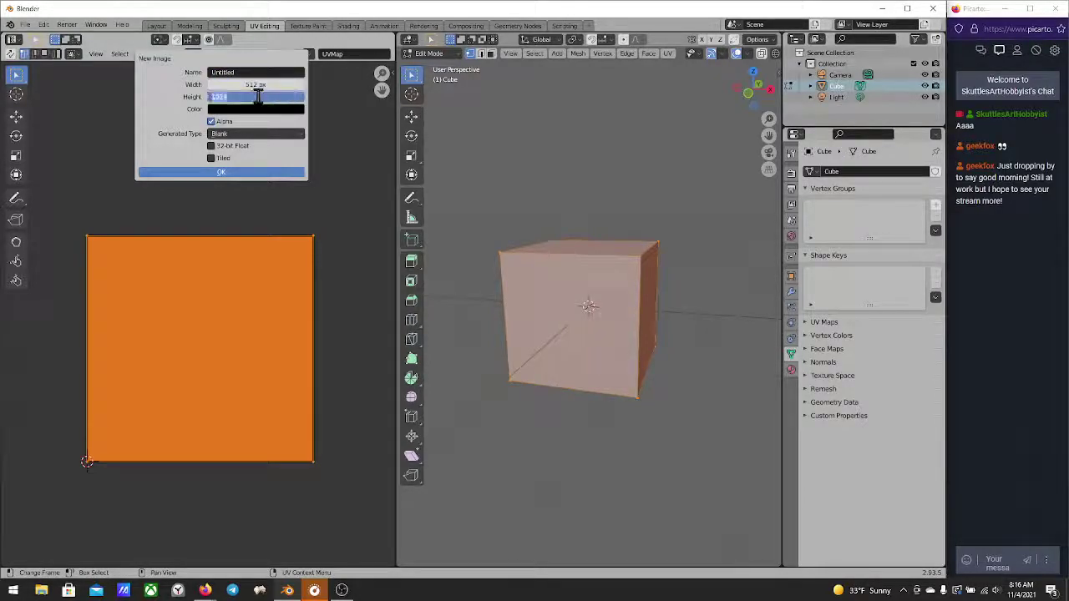
text(512)
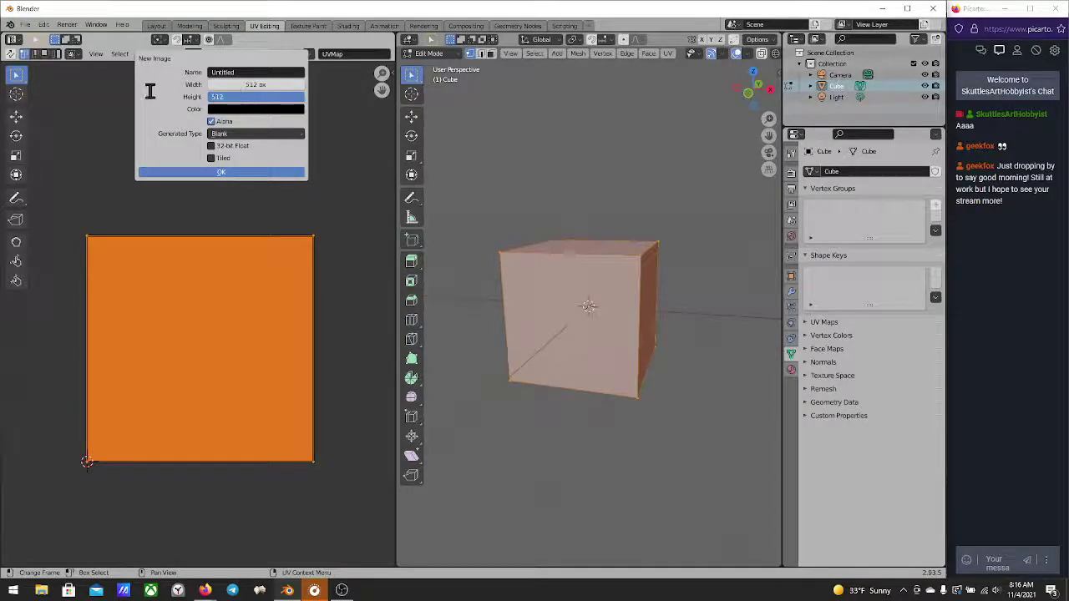
key(Return)
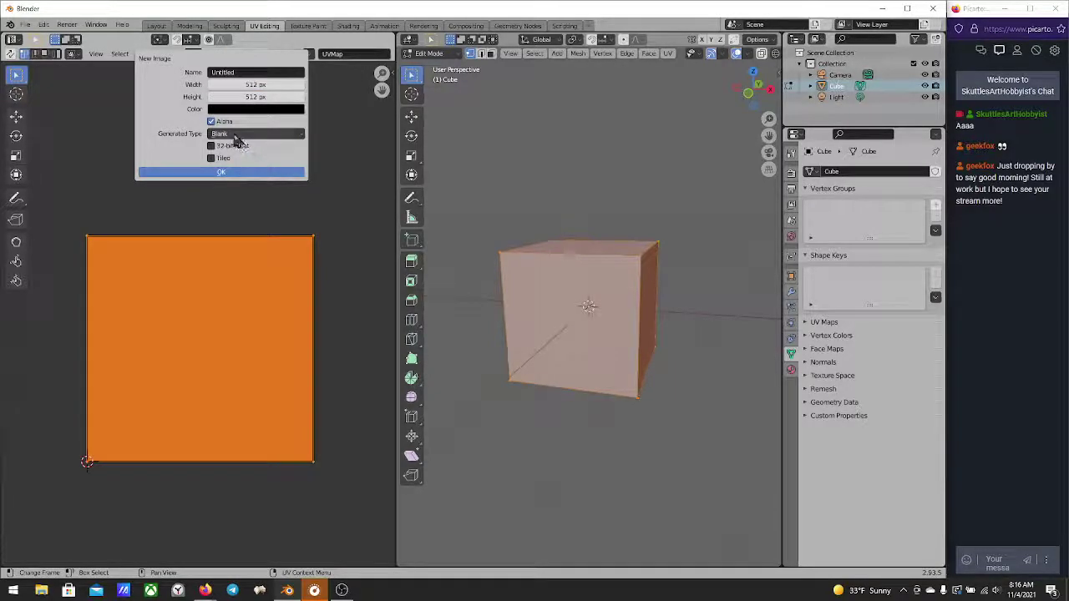
Name the new image pixelTexture1
click(240, 72)
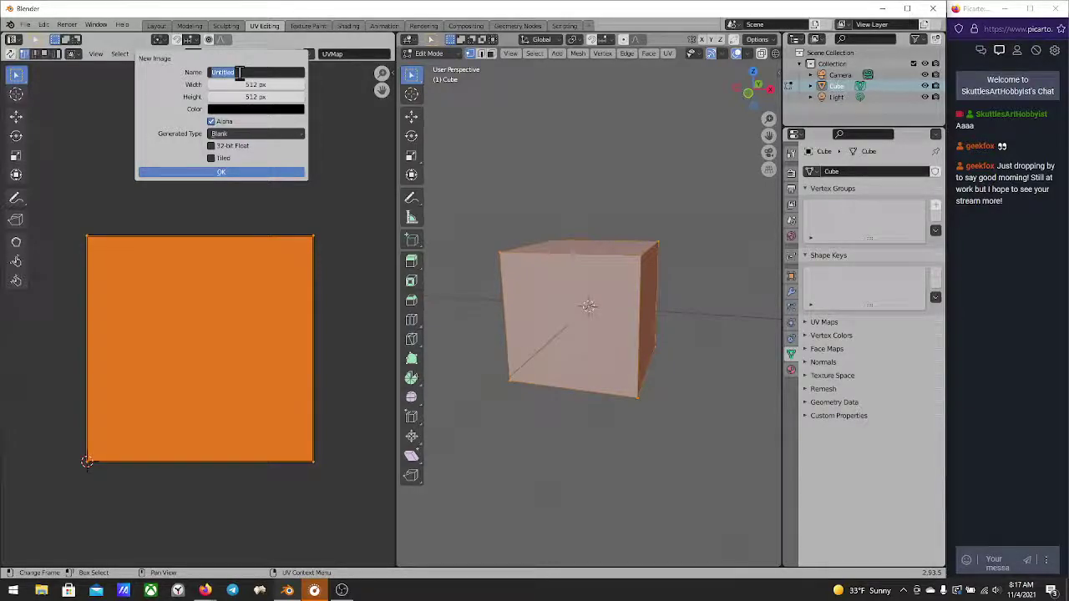
text(pixelTexture1)
key(Return)
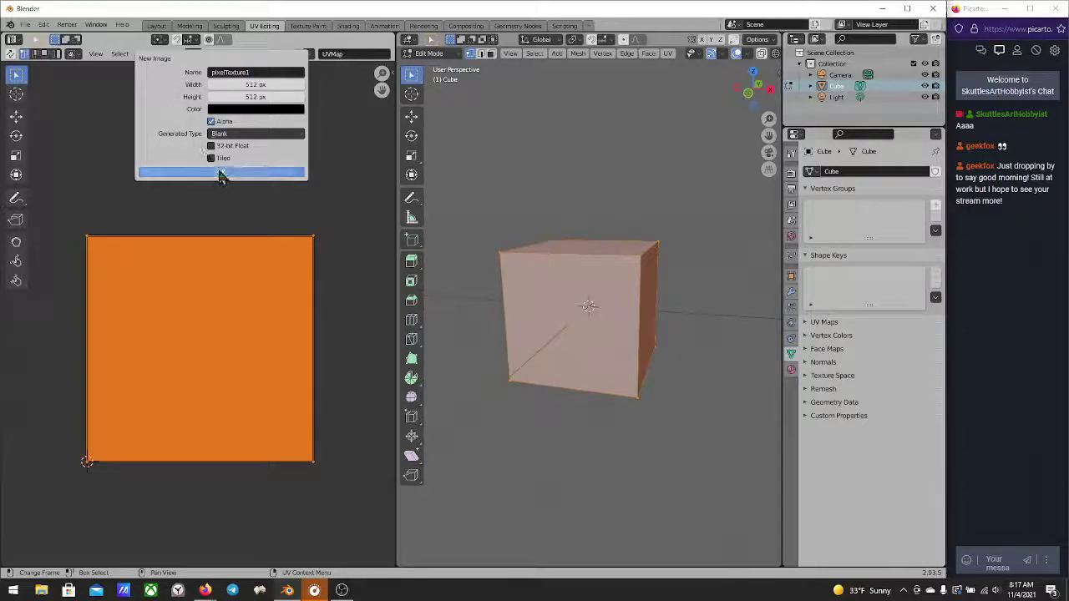
click(272, 73)
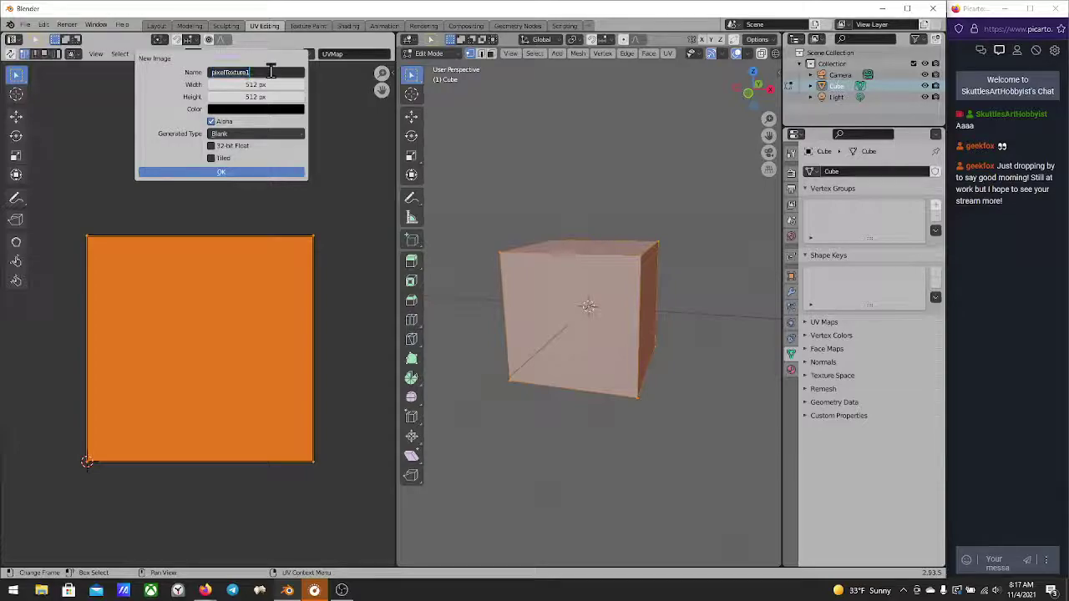
Create the pixelTexture1 image and deselect the UV square
click(217, 171)
click(215, 172)
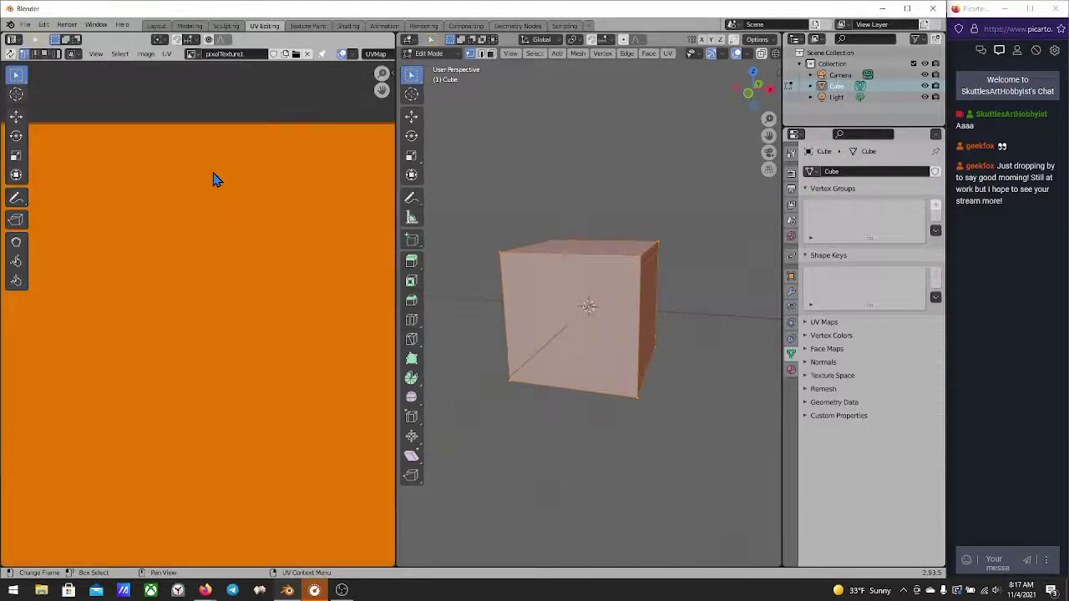
scroll(214, 179, down, 4)
scroll(213, 179, up, 2)
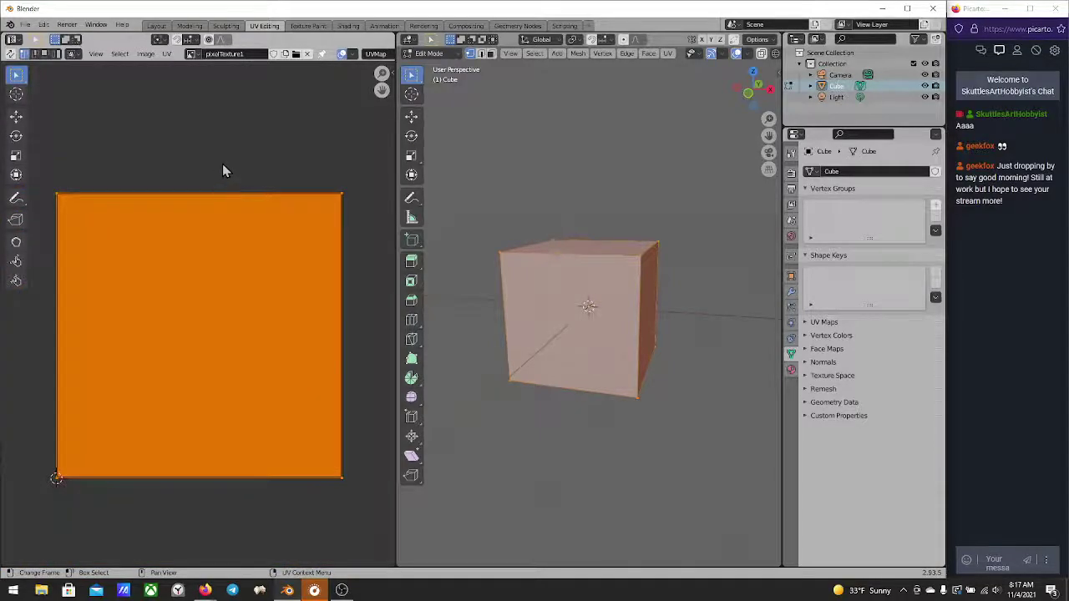
click(222, 164)
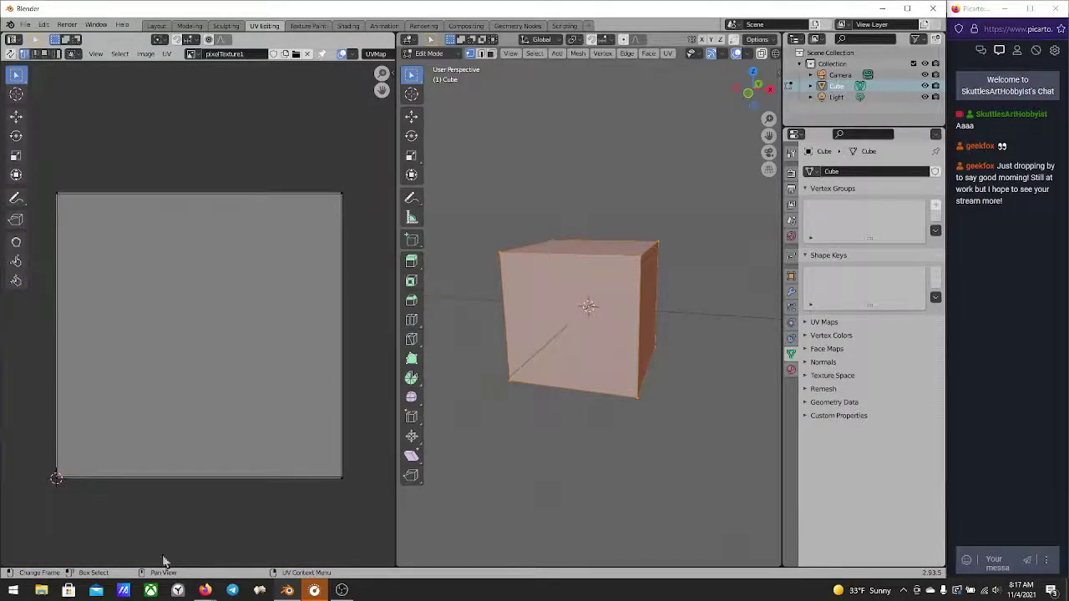
Turn the left area into an Image Editor and pan to the black image
click(11, 40)
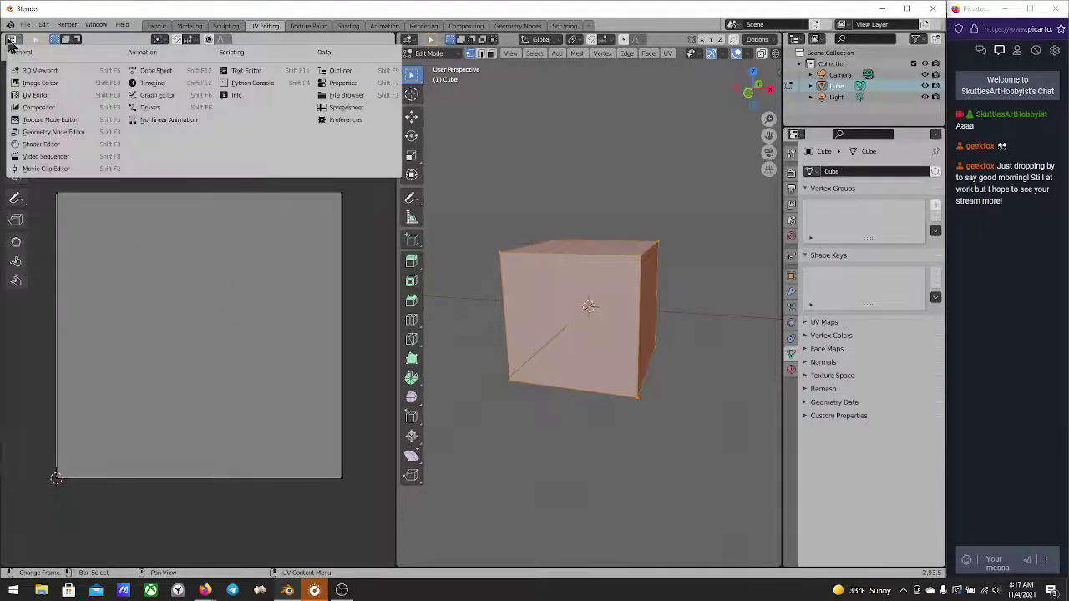
click(38, 84)
middle_drag(266, 312, 222, 274)
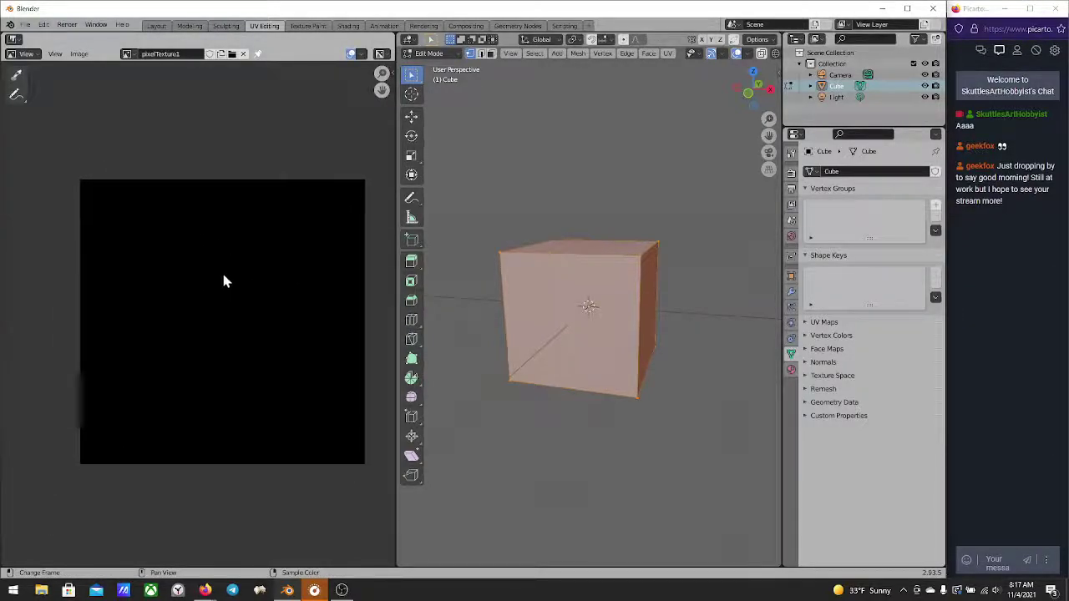
Switch the Image Editor to Paint mode and paint a thick white loop on pixelTexture1
click(26, 55)
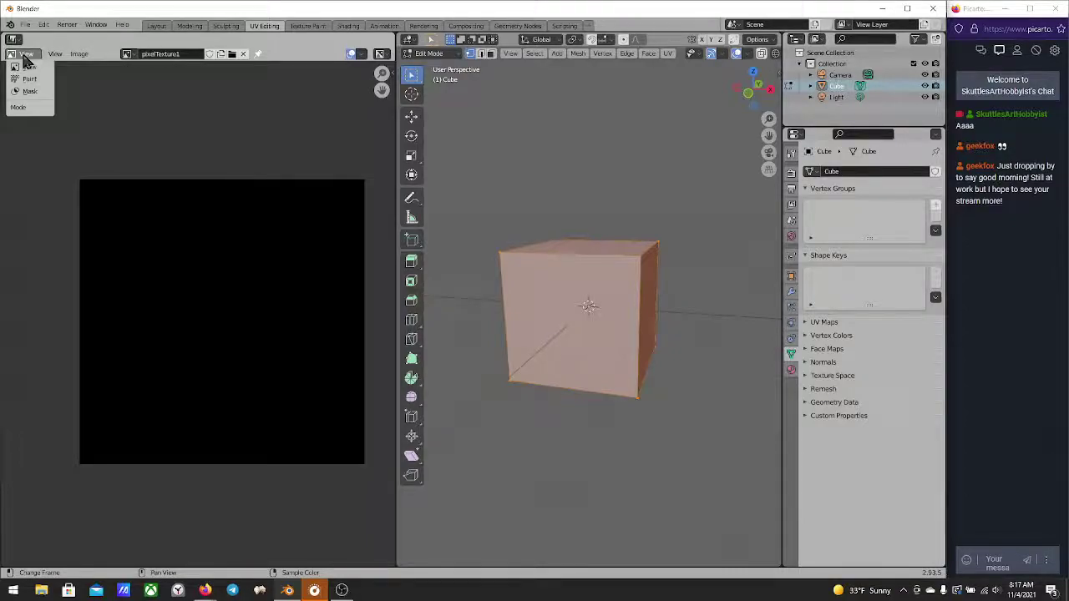
click(25, 79)
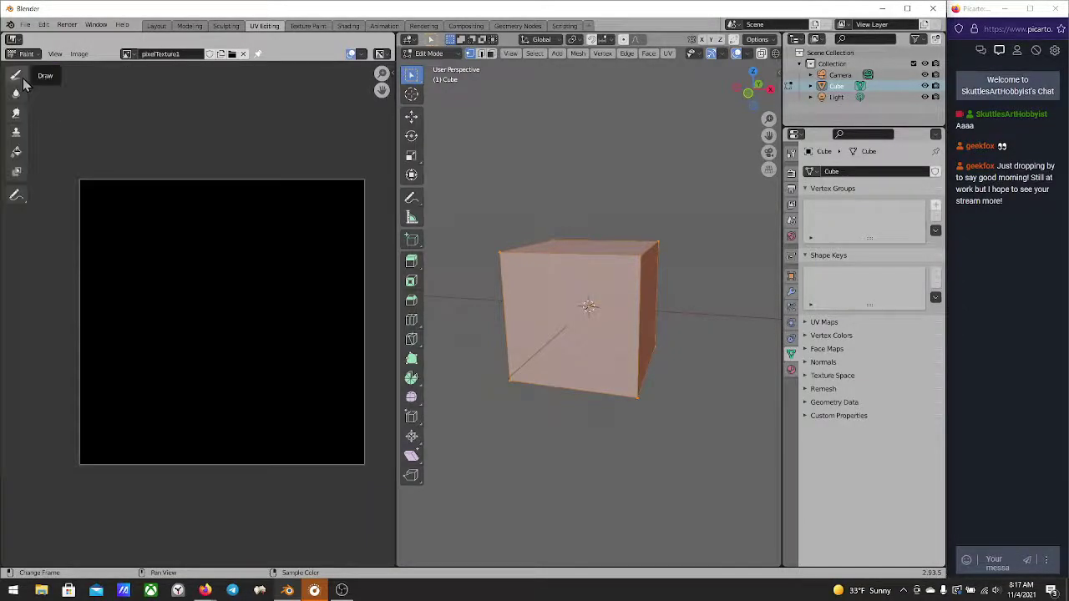
mouse_move(264, 263)
mouse_down()
mouse_move(273, 305)
mouse_move(172, 352)
mouse_move(147, 260)
mouse_move(231, 250)
mouse_move(256, 298)
mouse_move(237, 332)
mouse_move(168, 318)
mouse_move(205, 266)
mouse_move(249, 317)
mouse_move(237, 285)
mouse_move(200, 313)
mouse_up()
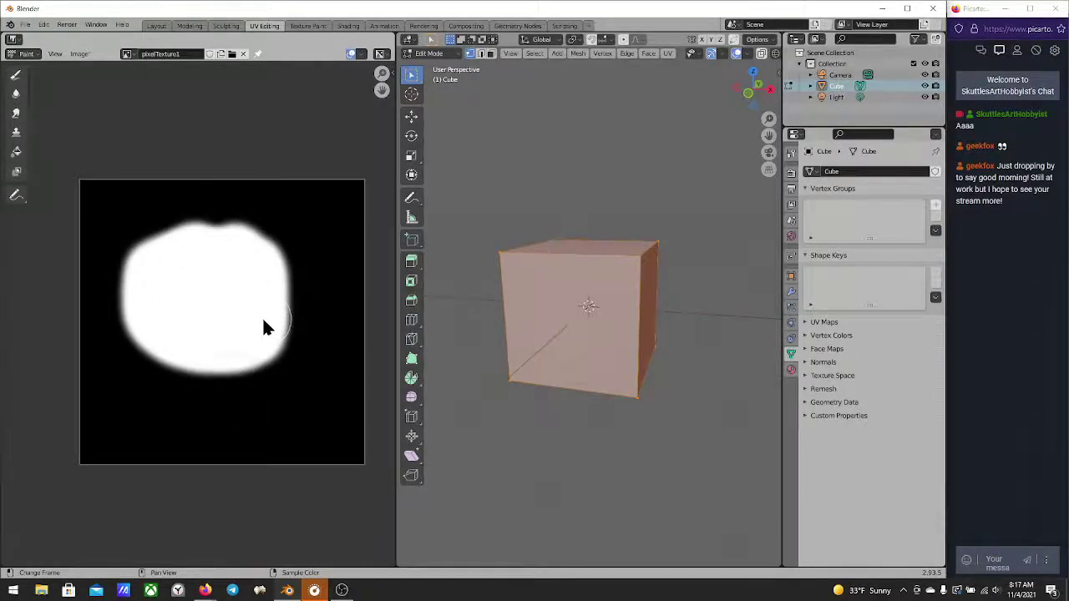
scroll(255, 289, up, 4)
scroll(236, 294, down, 3)
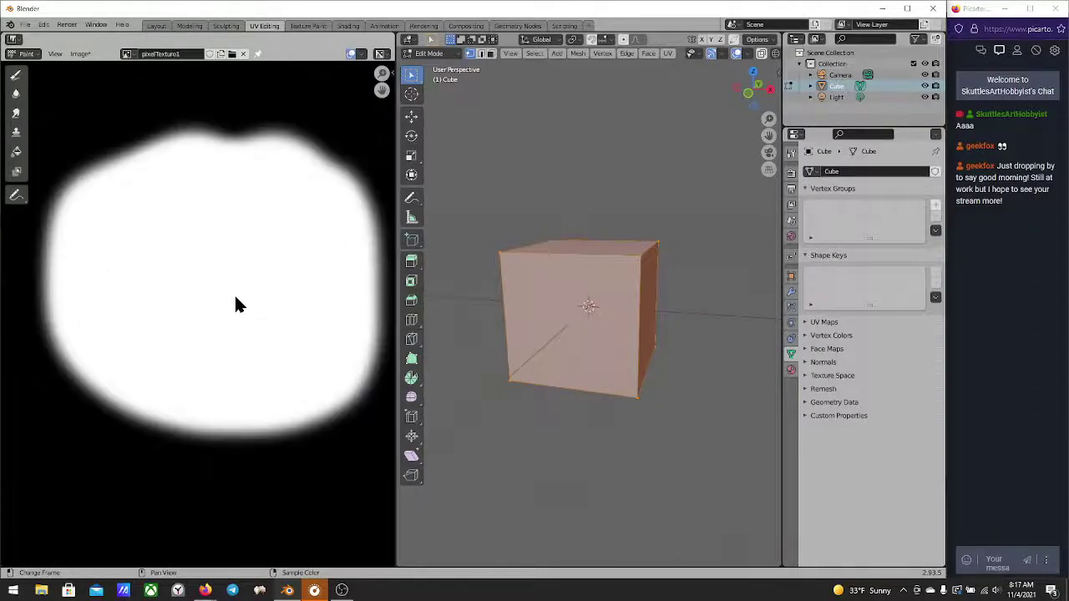
scroll(240, 295, up, 1)
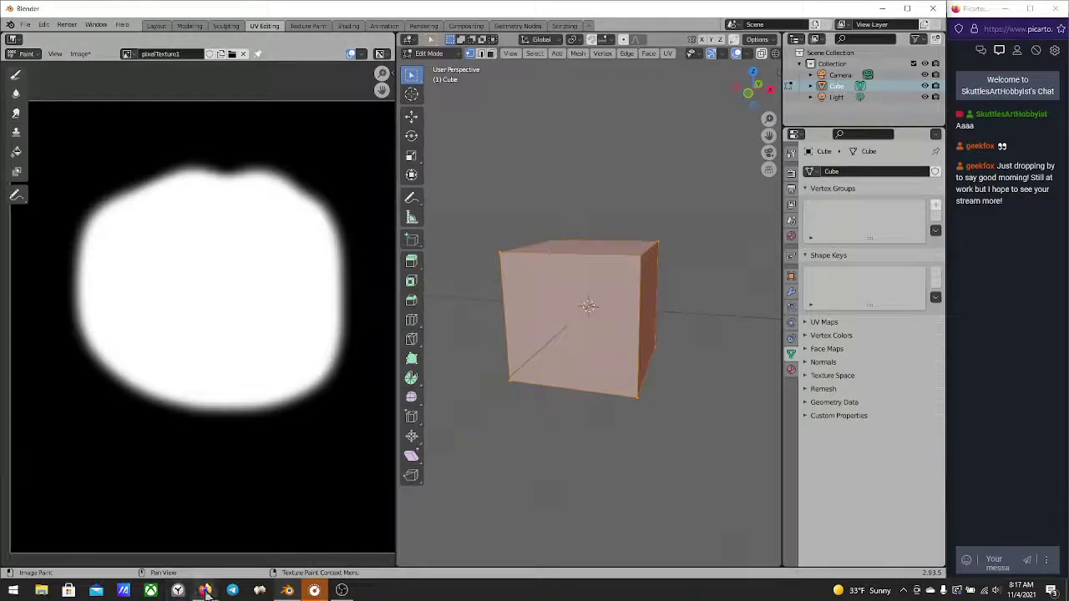
Switch Firefox to the YouTube music tab, lower its volume slider, and return to Blender
mouse_move(206, 590)
click(200, 543)
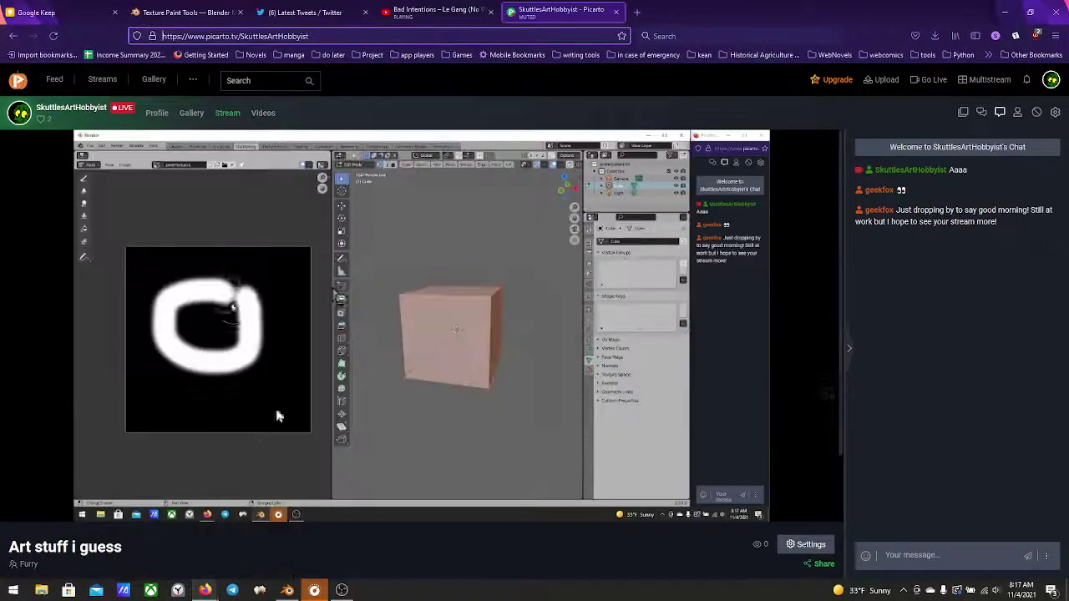
key(ctrl+shift+Tab)
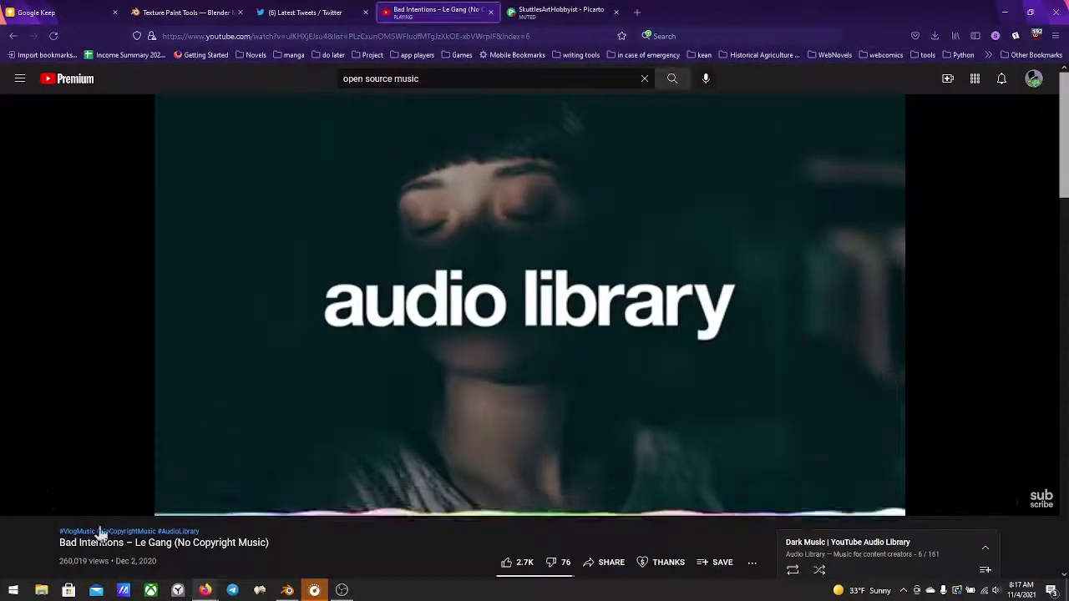
mouse_move(136, 511)
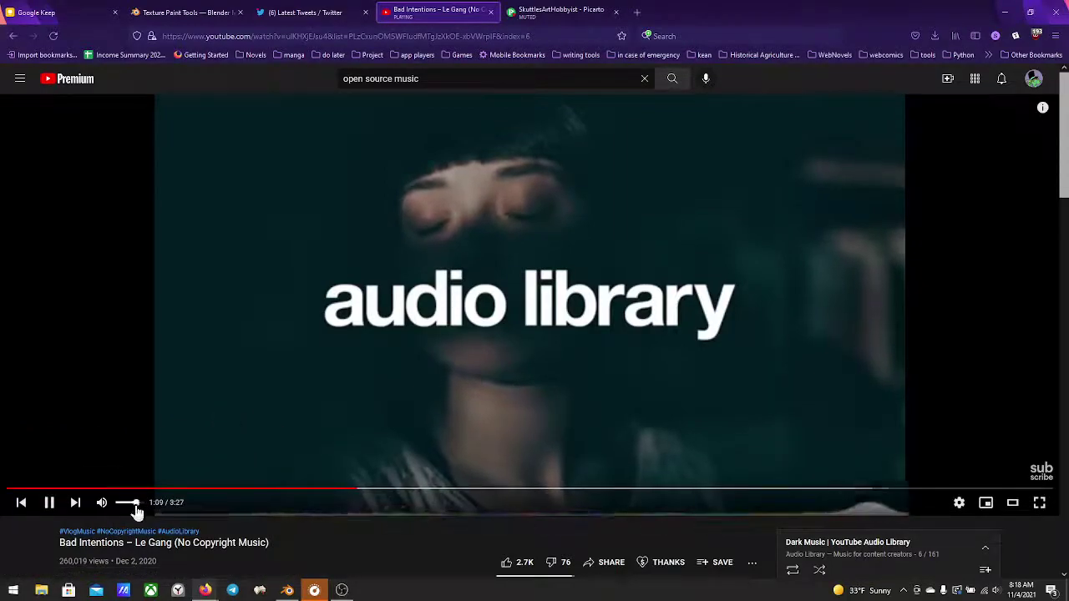
drag(134, 505, 126, 505)
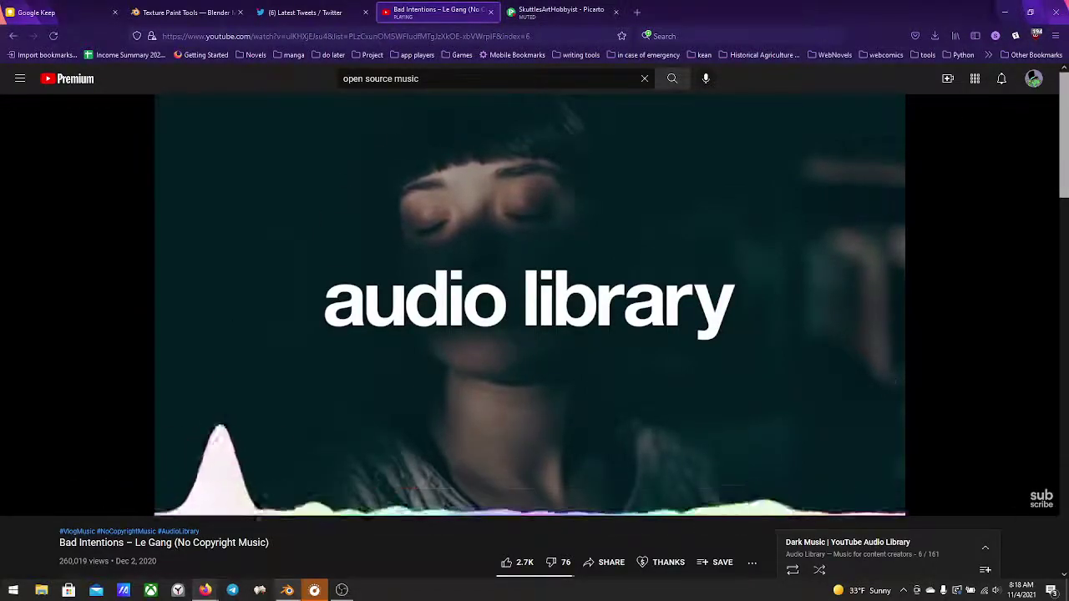
key(alt+Tab)
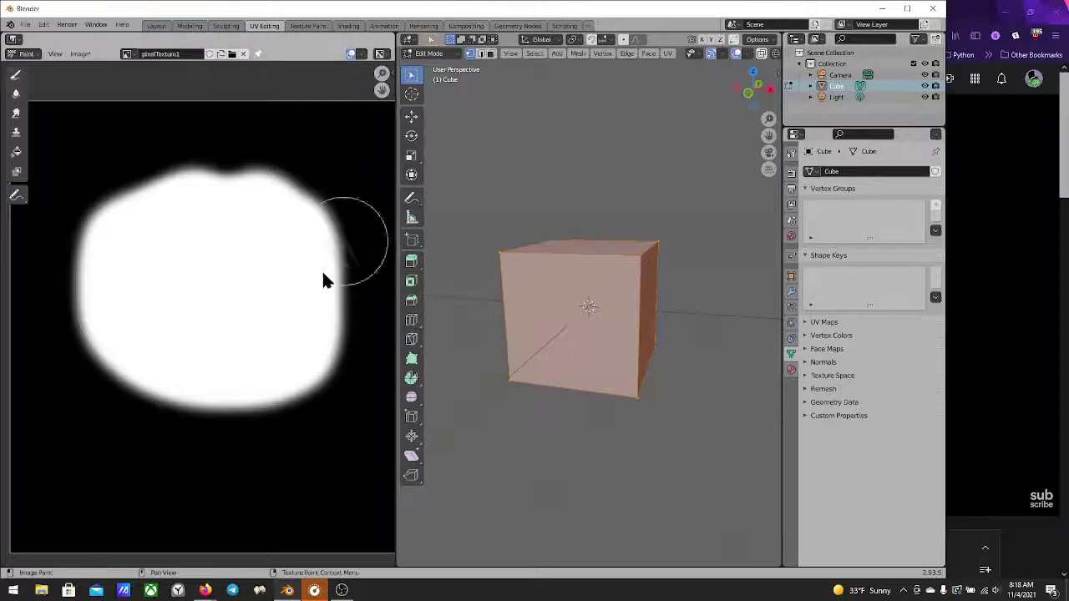
scroll(250, 317, down, 2)
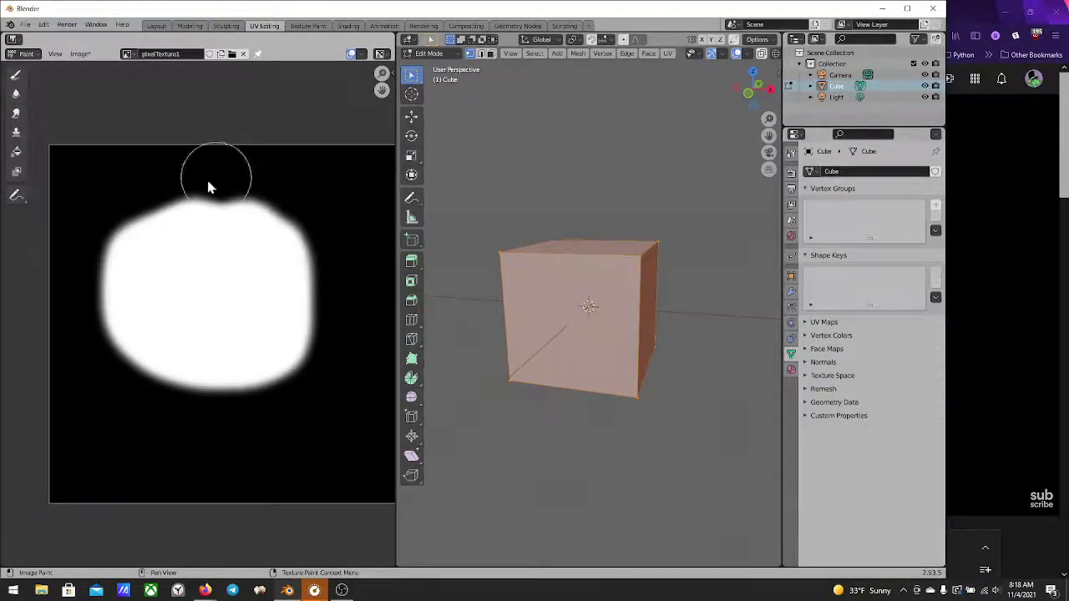
middle_drag(317, 286, 281, 301)
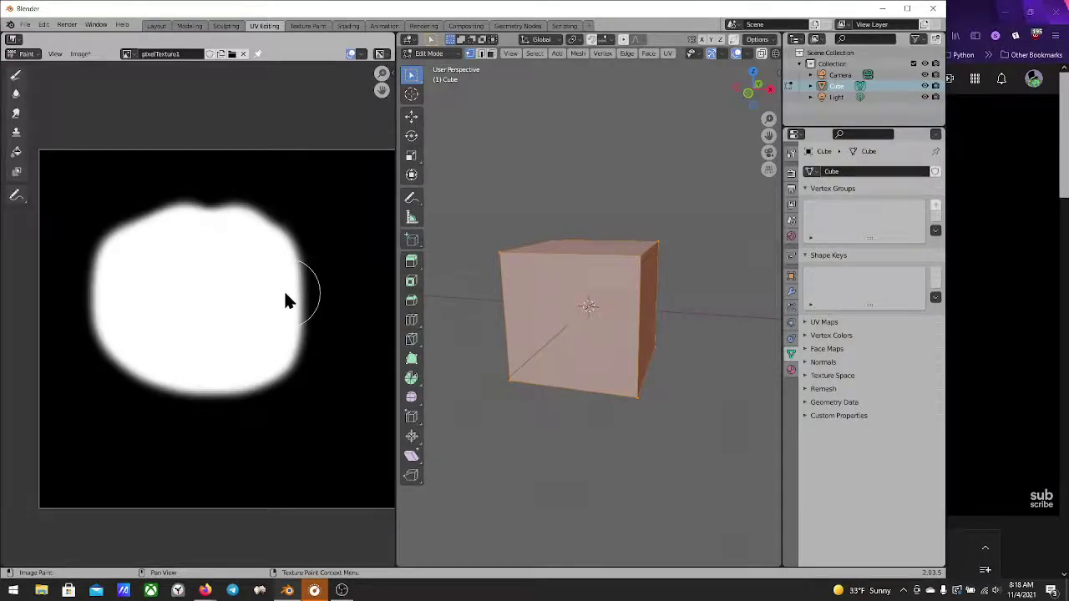
key(shift+alt+s)
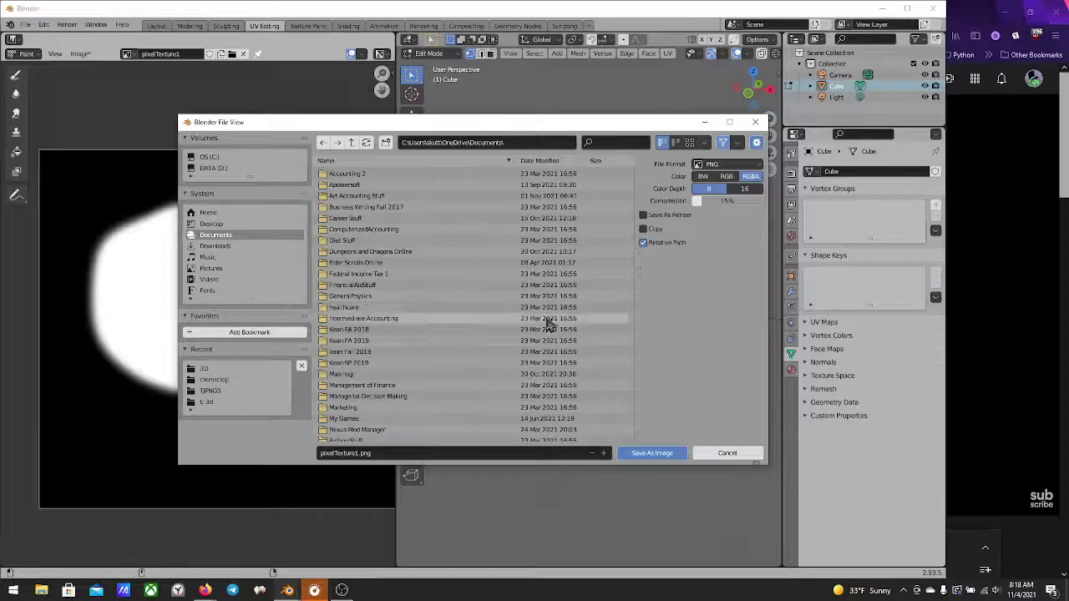
click(729, 454)
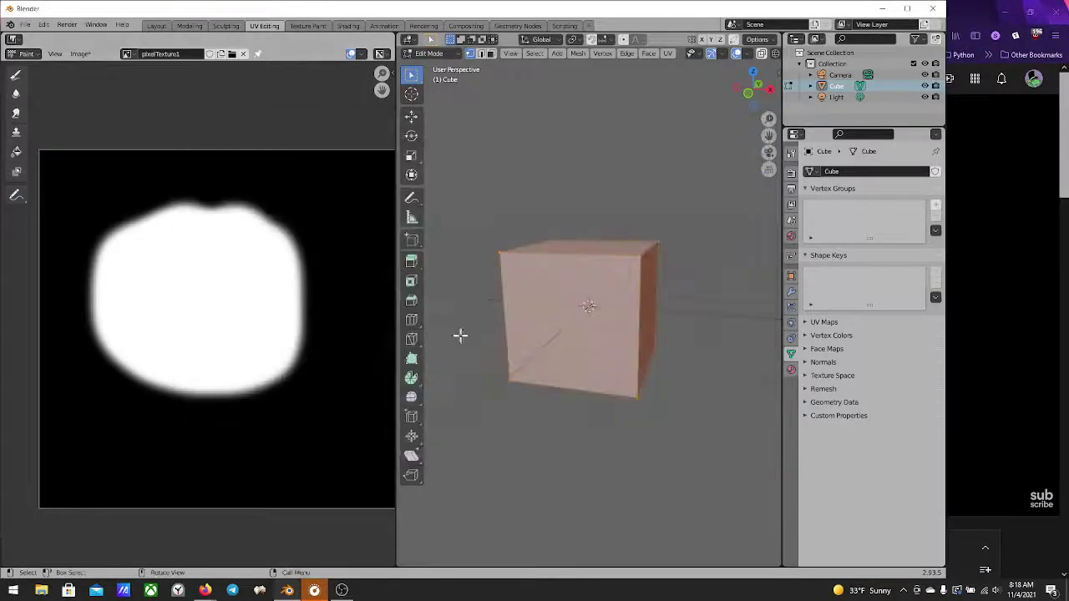
click(80, 53)
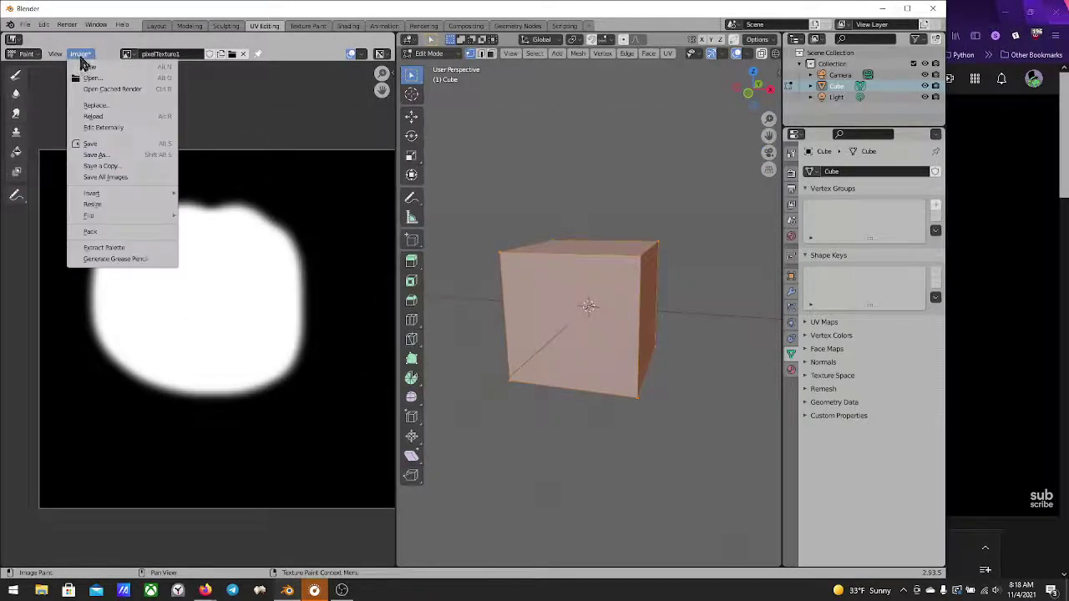
click(91, 148)
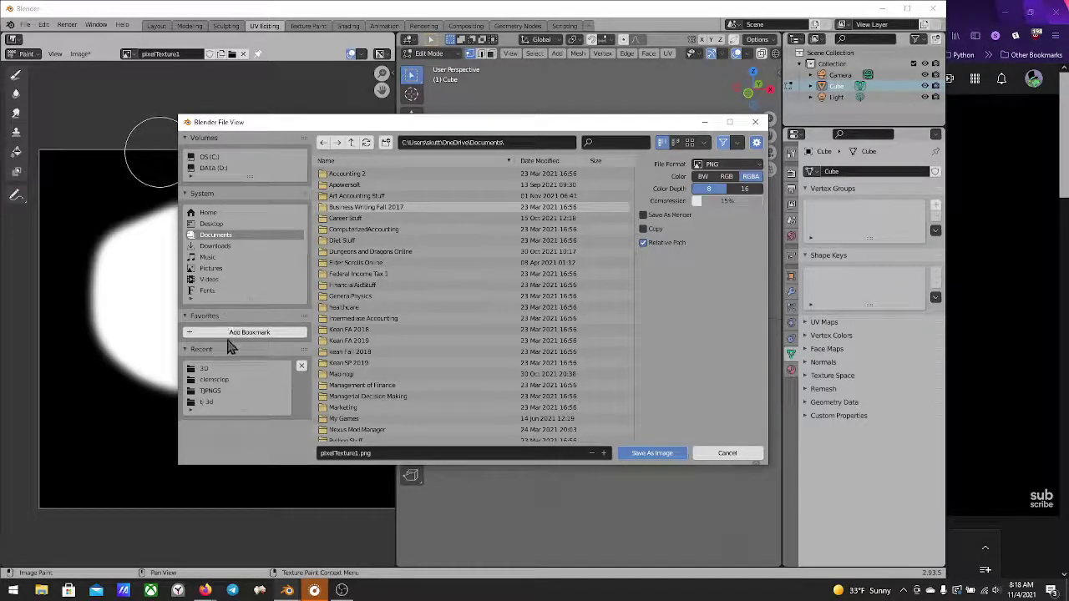
Cancel the image save, save the project as streamDingy.blend, and start Save As Image
click(750, 456)
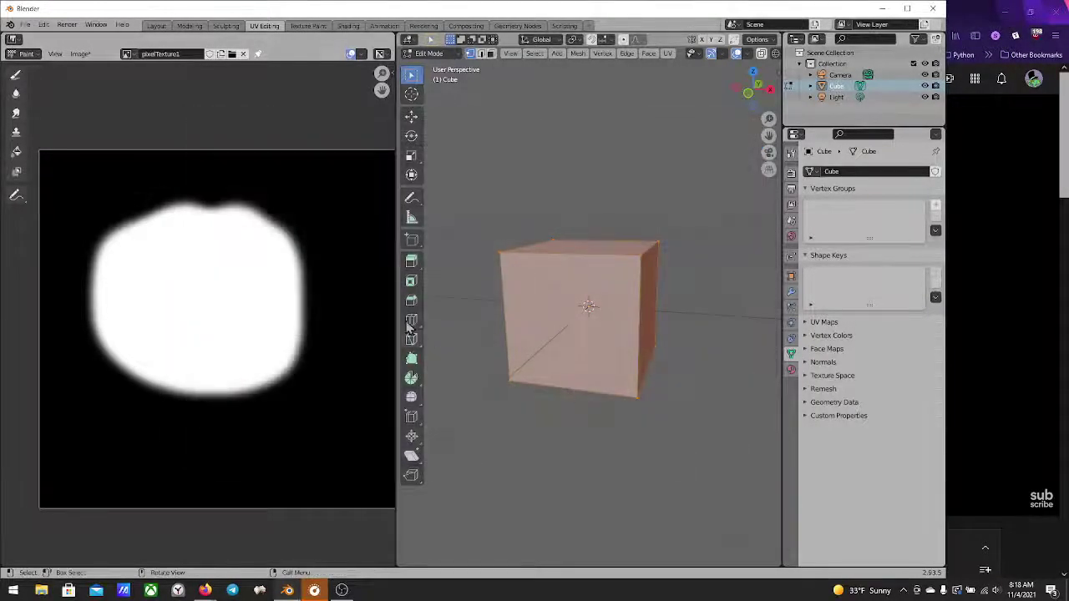
key(ctrl+s)
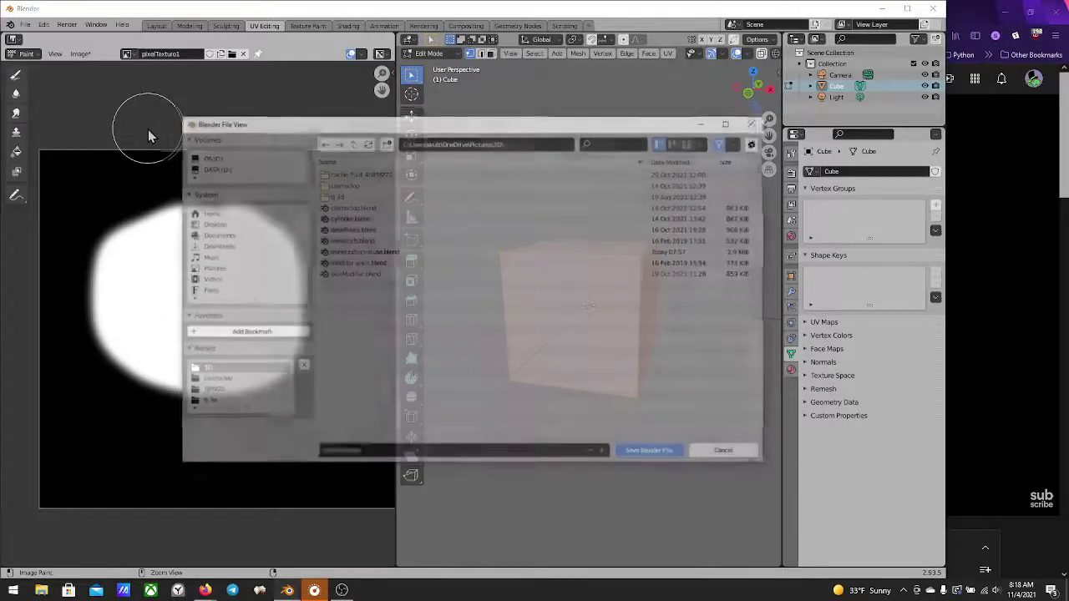
click(398, 454)
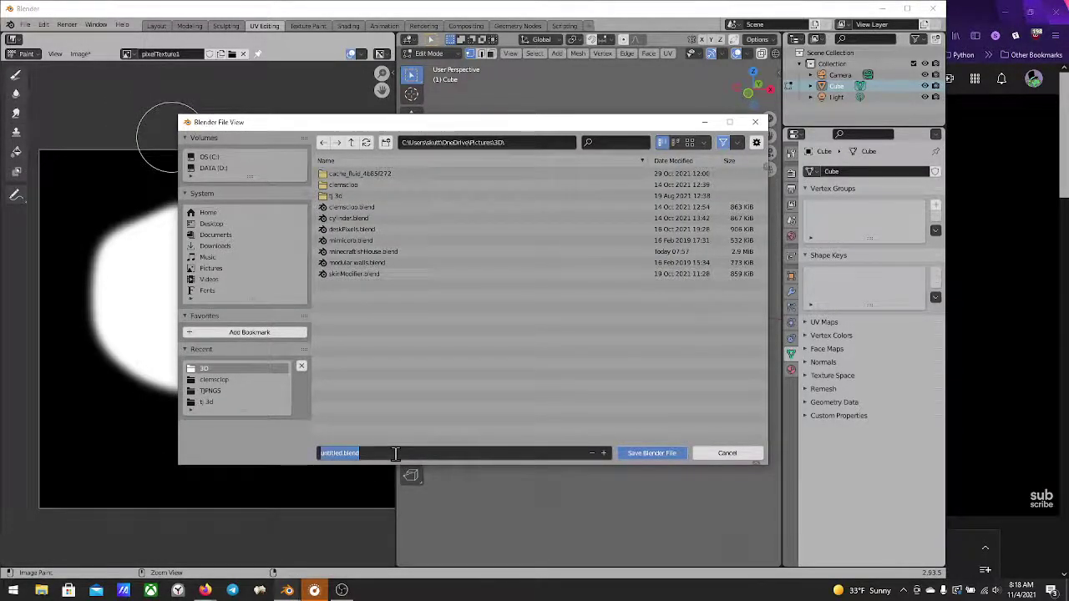
text(stream)
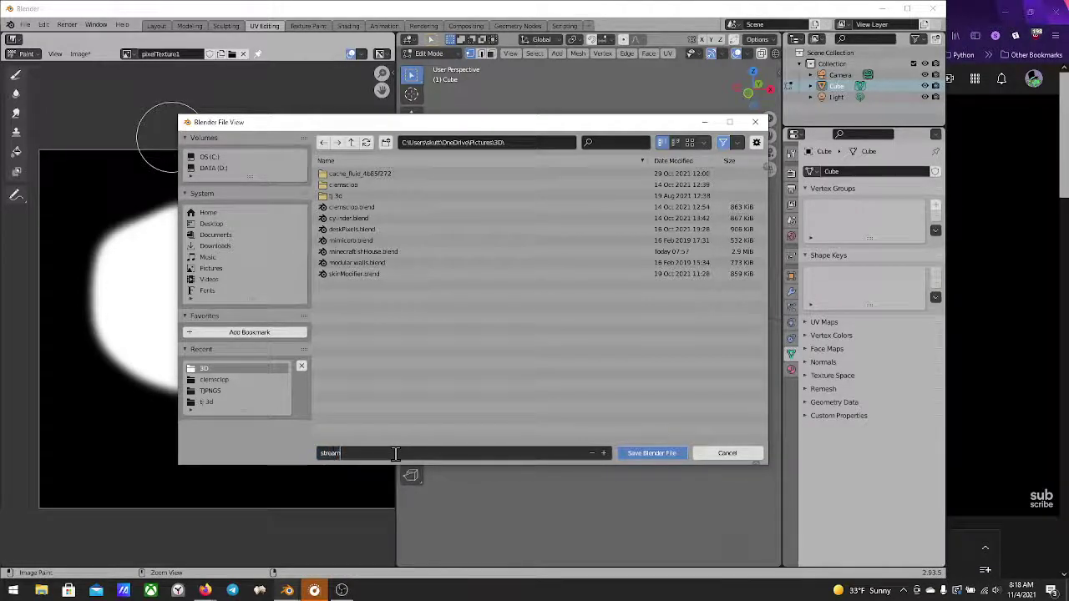
text(Dingy)
click(659, 455)
click(660, 455)
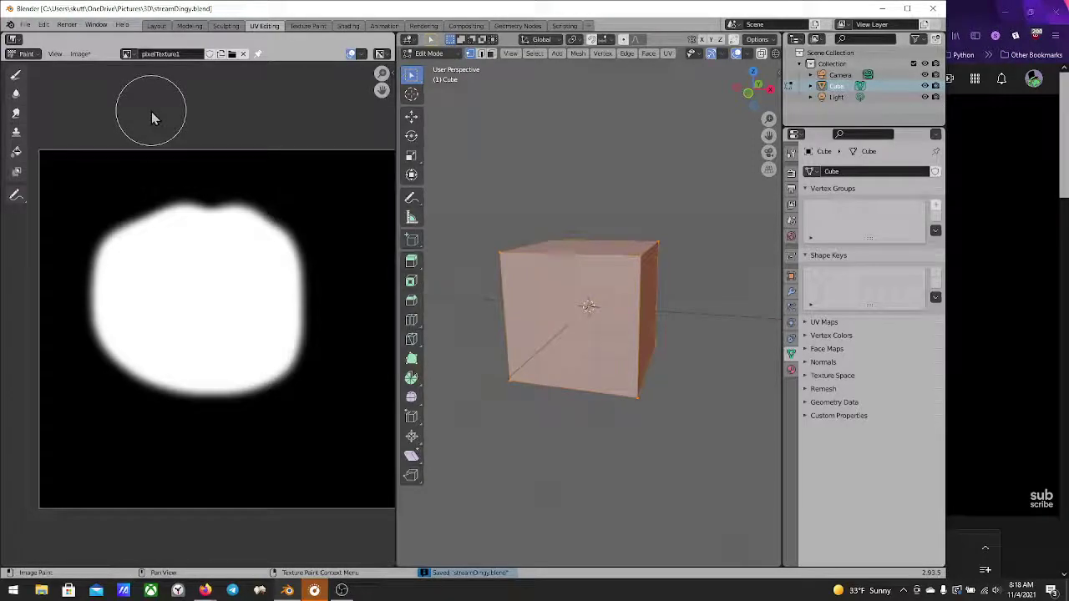
key(shift+alt+s)
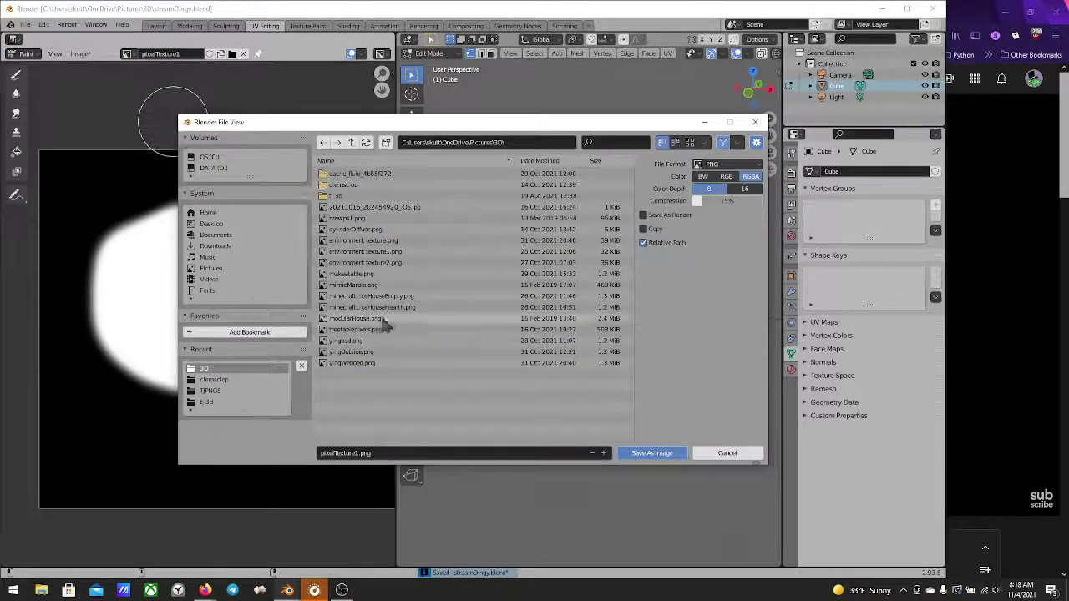
Keep the file name pixelTexture1.png and save the white-blob texture image
click(439, 453)
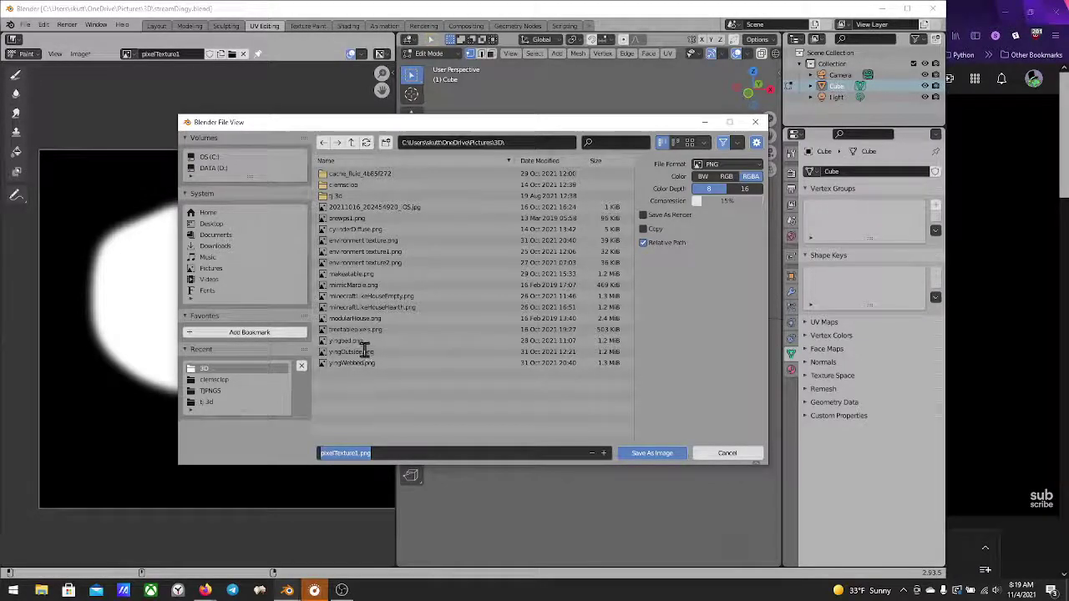
click(638, 459)
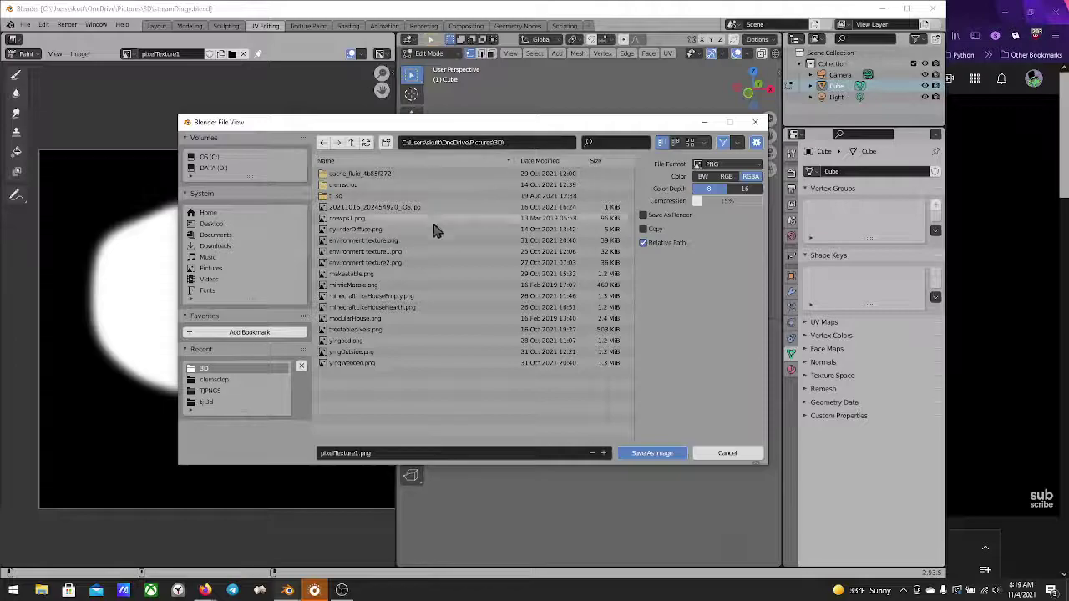
click(673, 457)
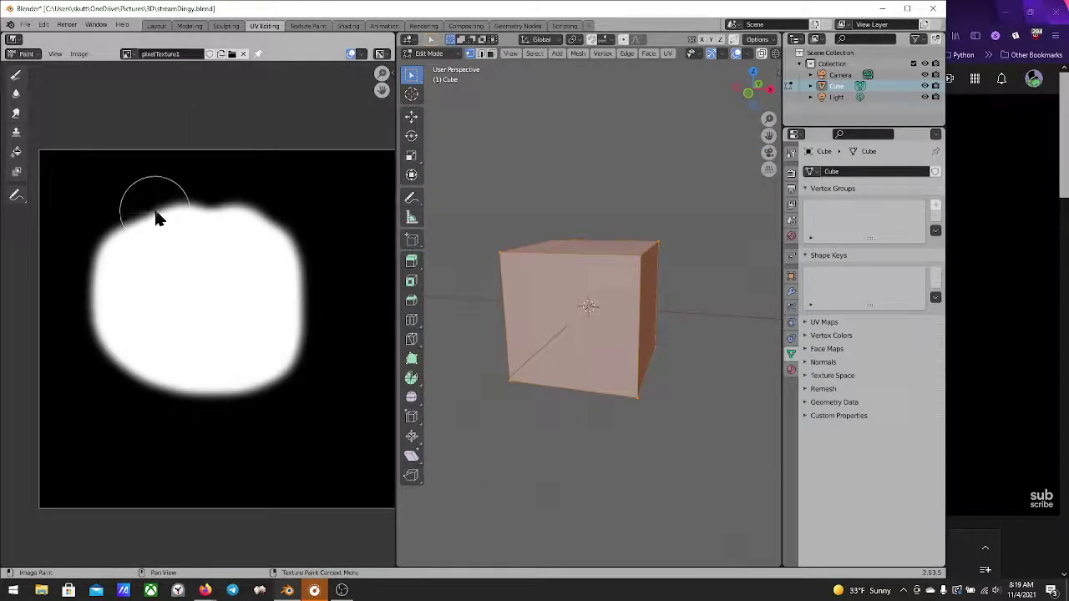
Switch the viewport to Material Preview shading and orbit around the cube
scroll(579, 204, down, 1)
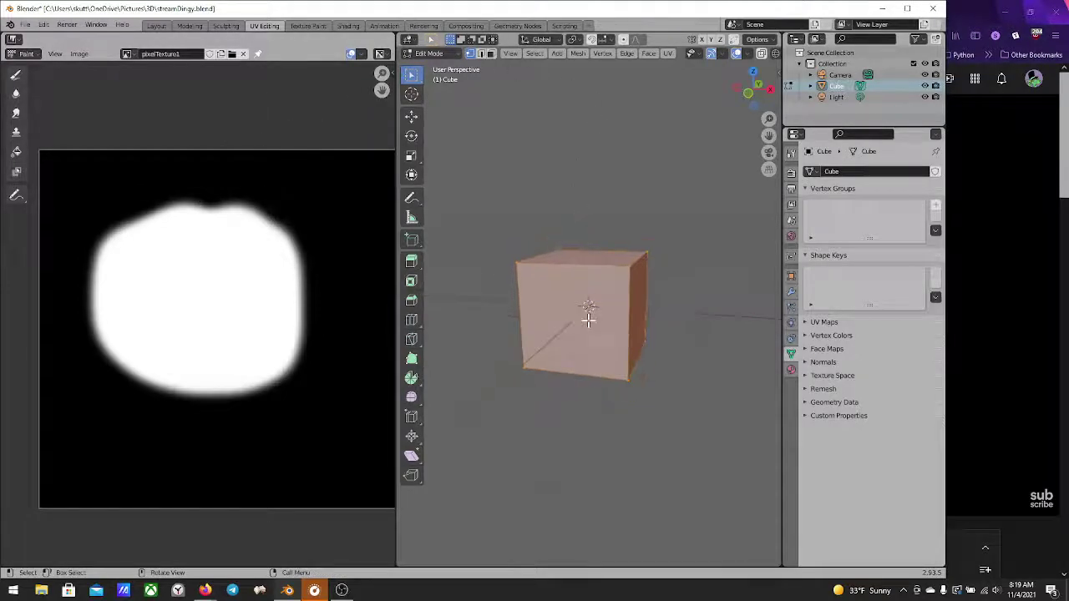
scroll(217, 266, down, 2)
scroll(267, 288, up, 2)
middle_drag(601, 320, 580, 313)
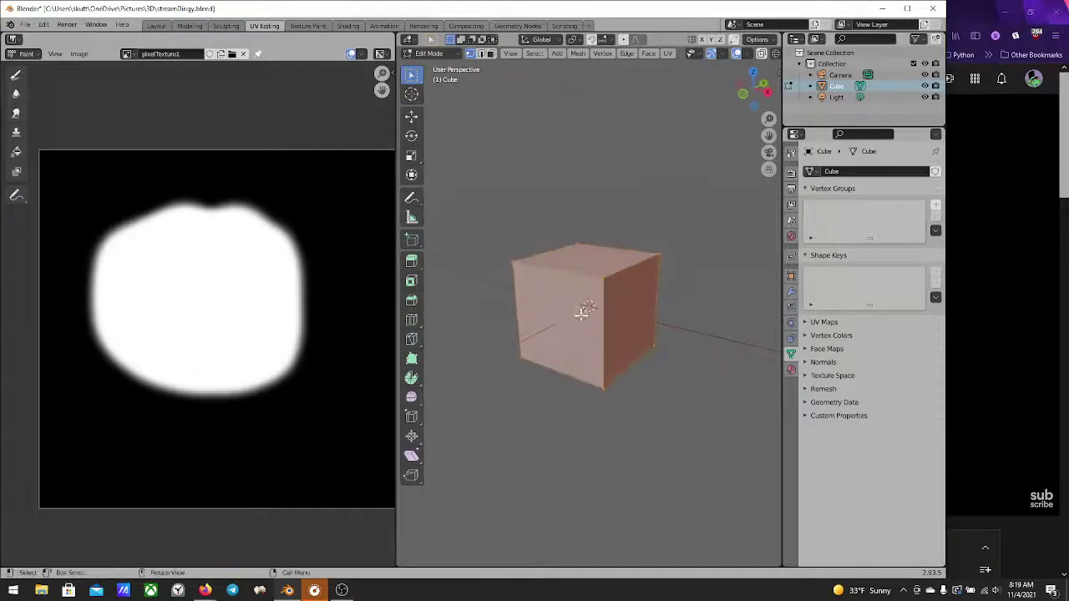
click(792, 278)
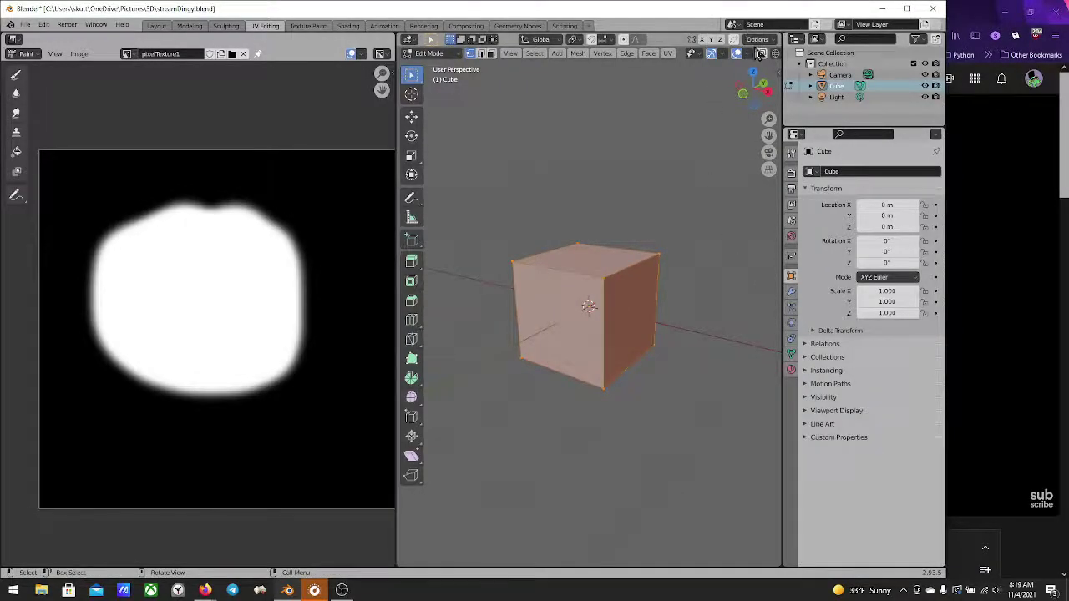
scroll(756, 55, down, 3)
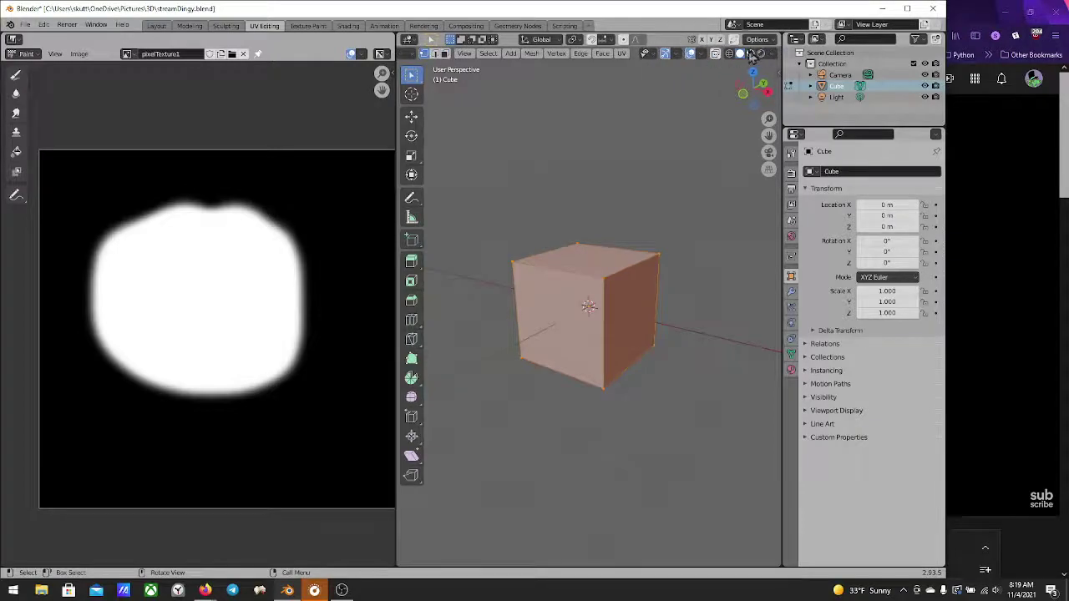
click(750, 53)
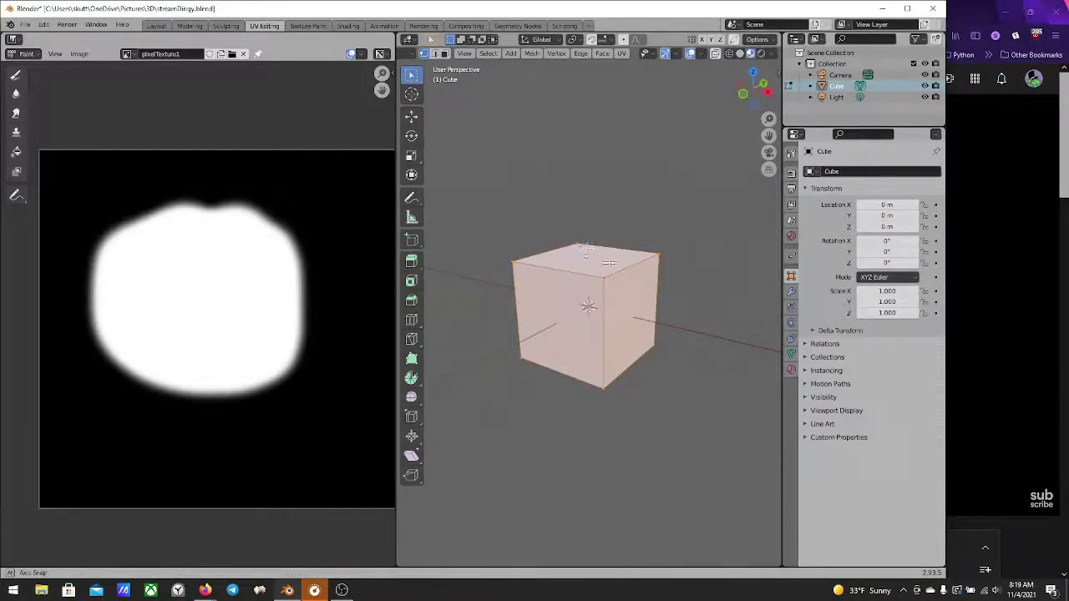
middle_drag(706, 183, 673, 243)
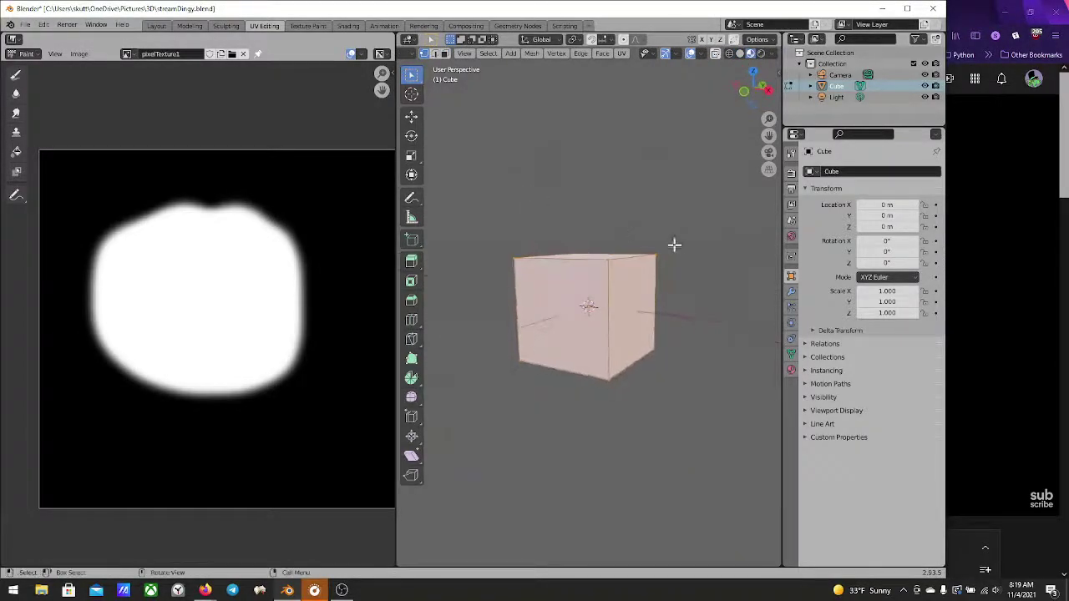
Show the cube's Material properties, then switch to the Shading workspace
click(791, 370)
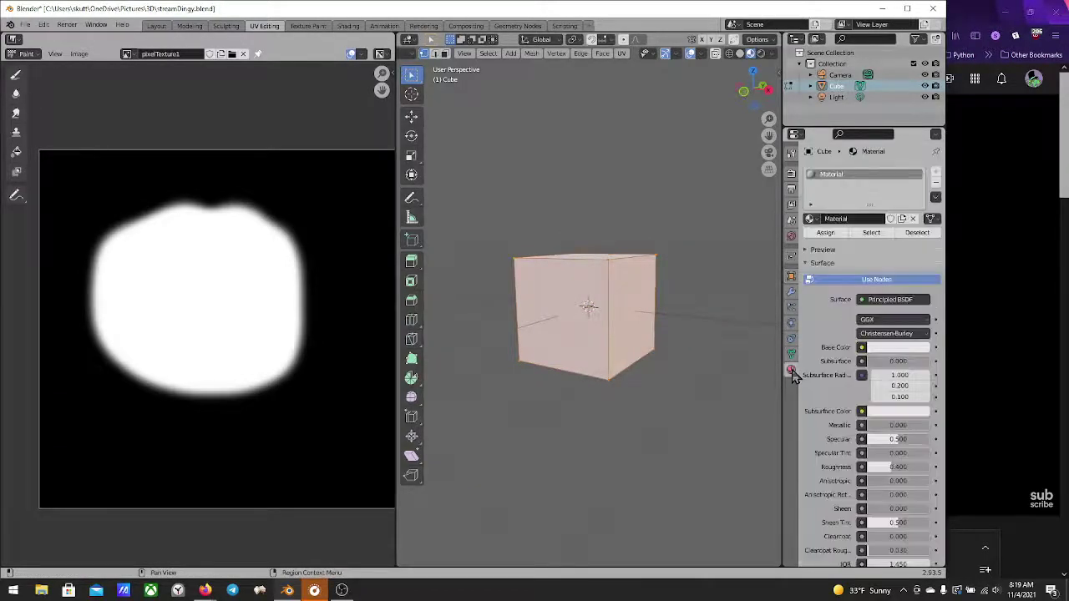
scroll(645, 301, up, 4)
scroll(645, 301, down, 4)
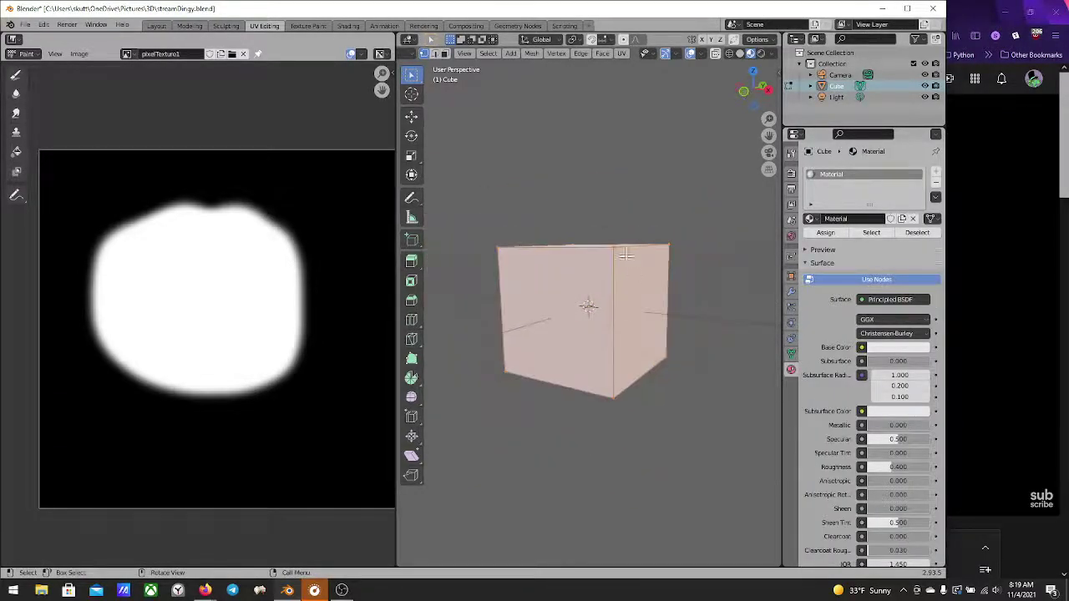
mouse_move(645, 301)
middle_down()
mouse_move(626, 282)
mouse_move(678, 296)
mouse_move(659, 301)
mouse_move(690, 273)
mouse_move(638, 294)
mouse_move(660, 289)
middle_up()
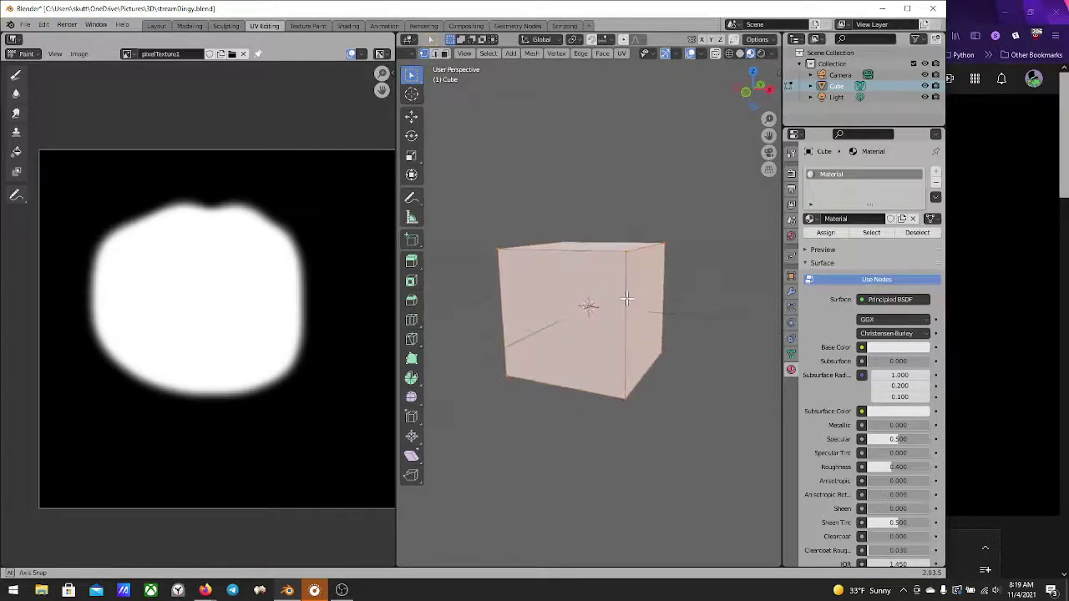
click(345, 27)
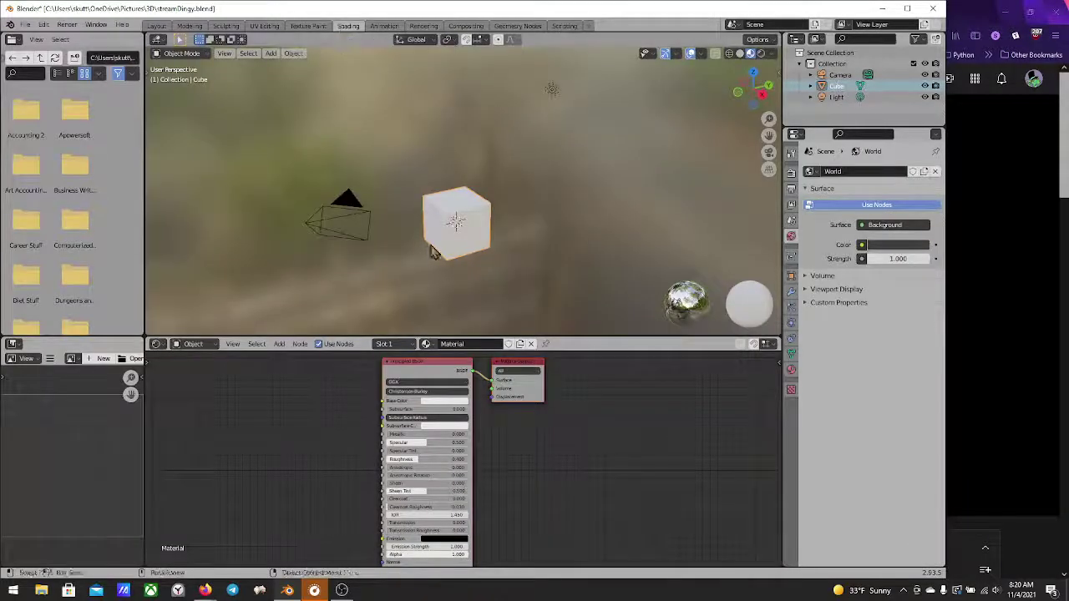
Reframe the material nodes and bring up the Add menu's Input submenu in the node editor
scroll(319, 449, down, 2)
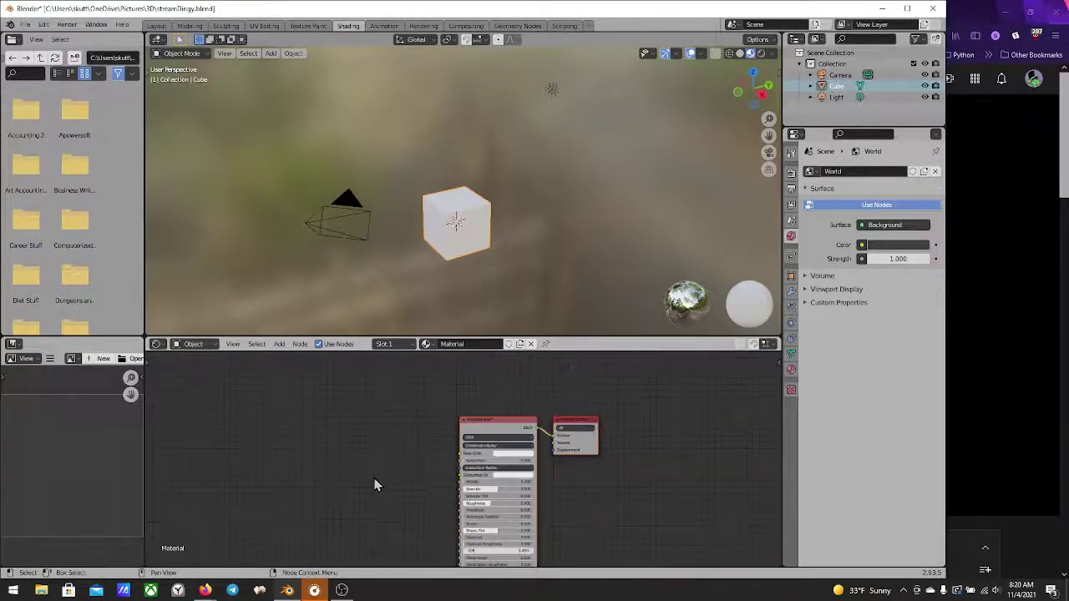
middle_drag(375, 484, 381, 456)
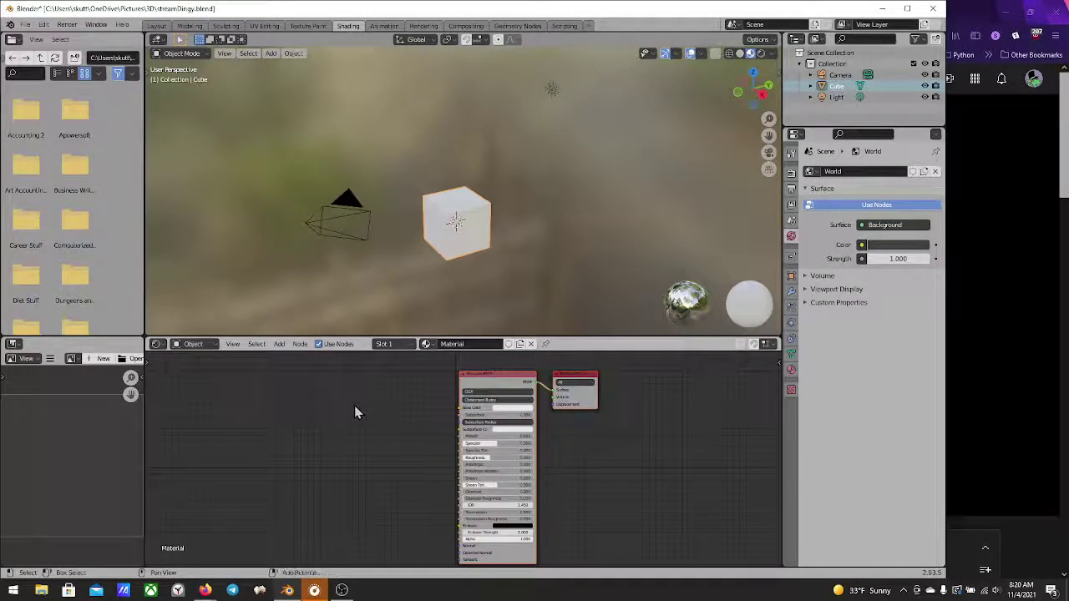
key(shift+a)
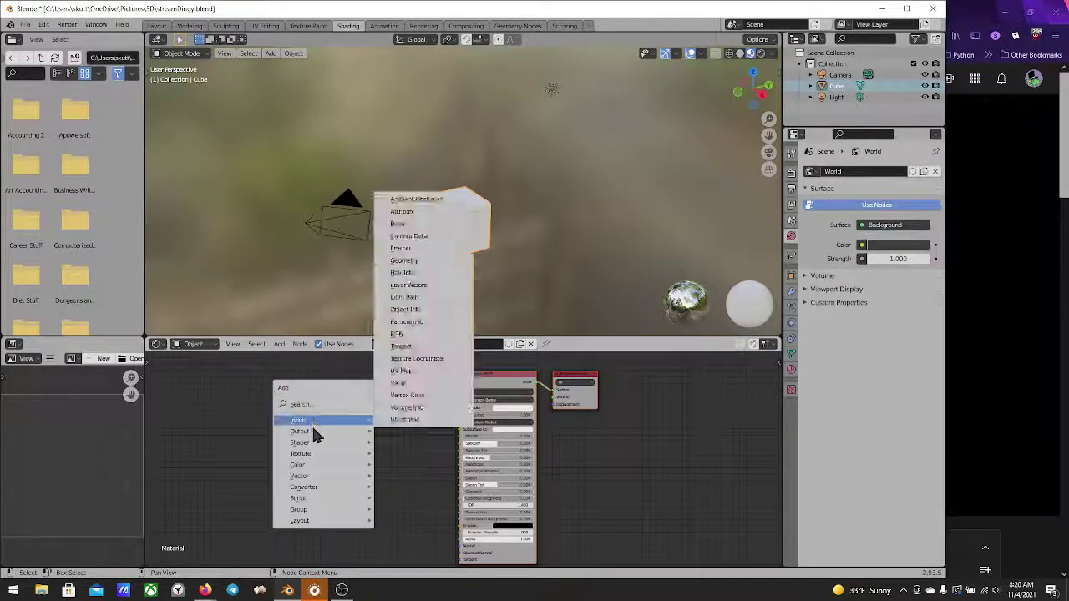
mouse_move(317, 445)
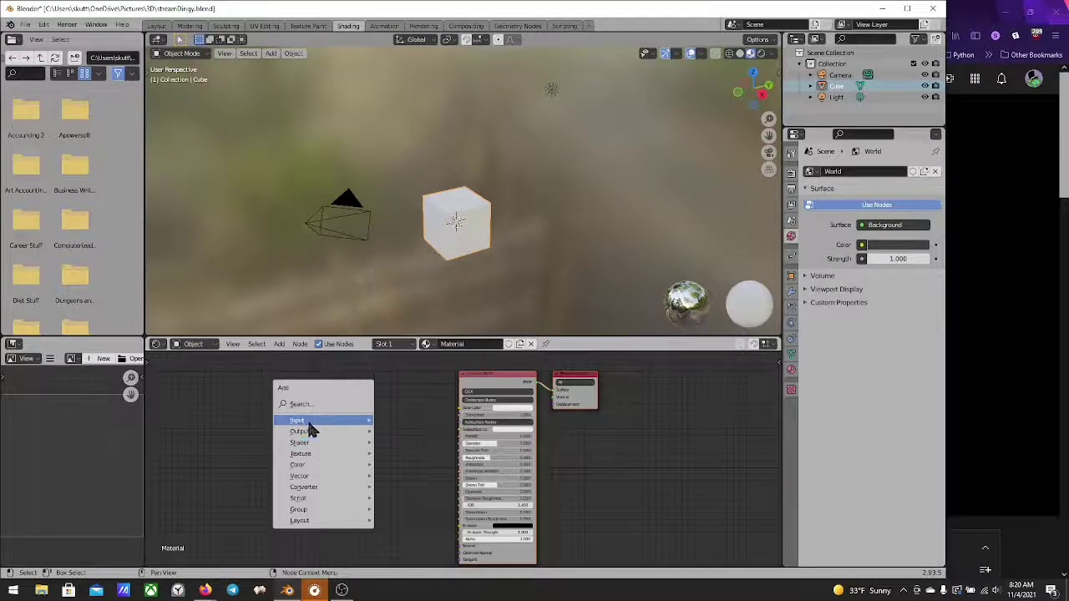
mouse_move(303, 423)
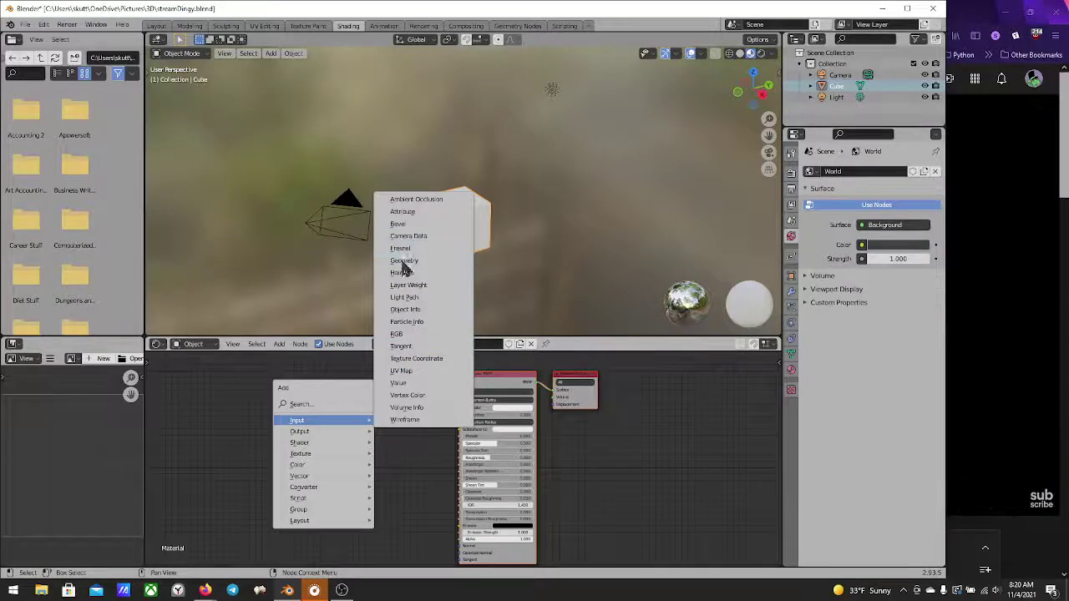
Add a UV Map input node left of the Principled BSDF, using UVMap
click(407, 374)
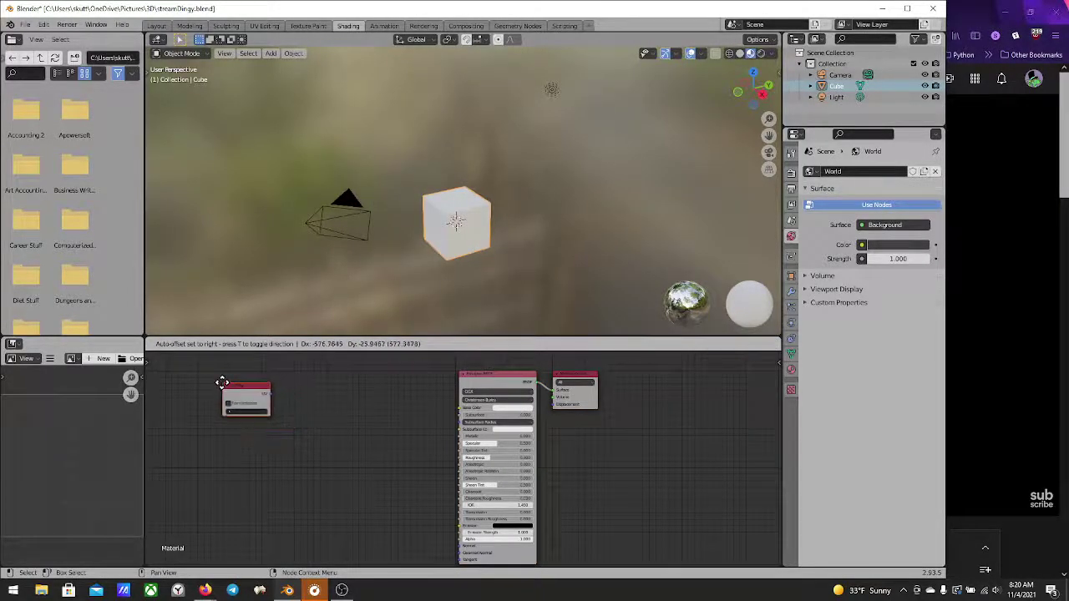
click(223, 383)
click(247, 413)
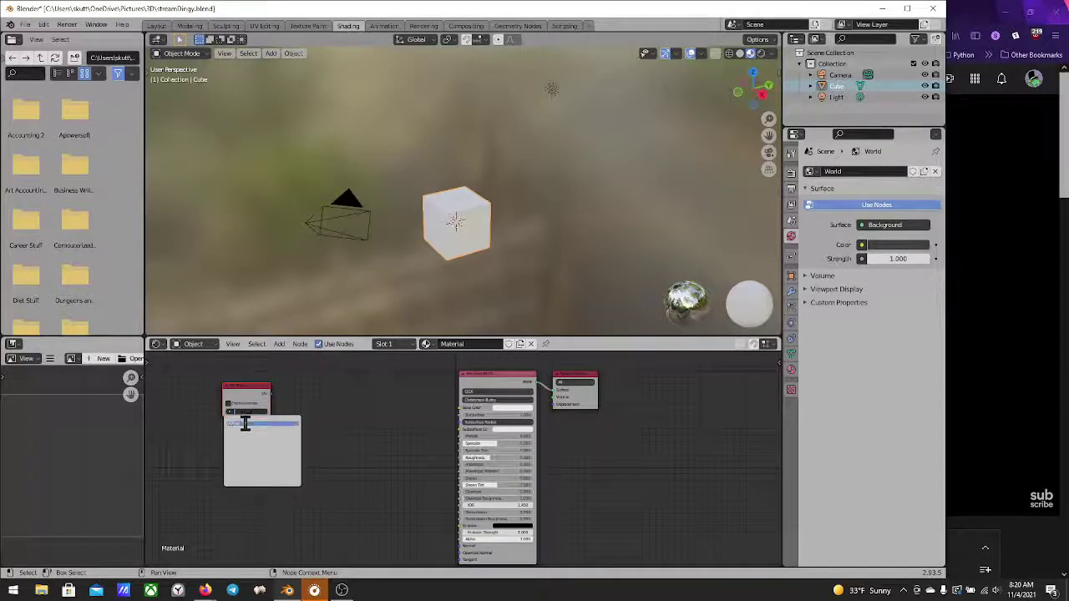
click(244, 422)
Look at the UV Editing and Texture Paint workspaces, then go back to Shading
scroll(324, 435, up, 1)
scroll(315, 431, up, 1)
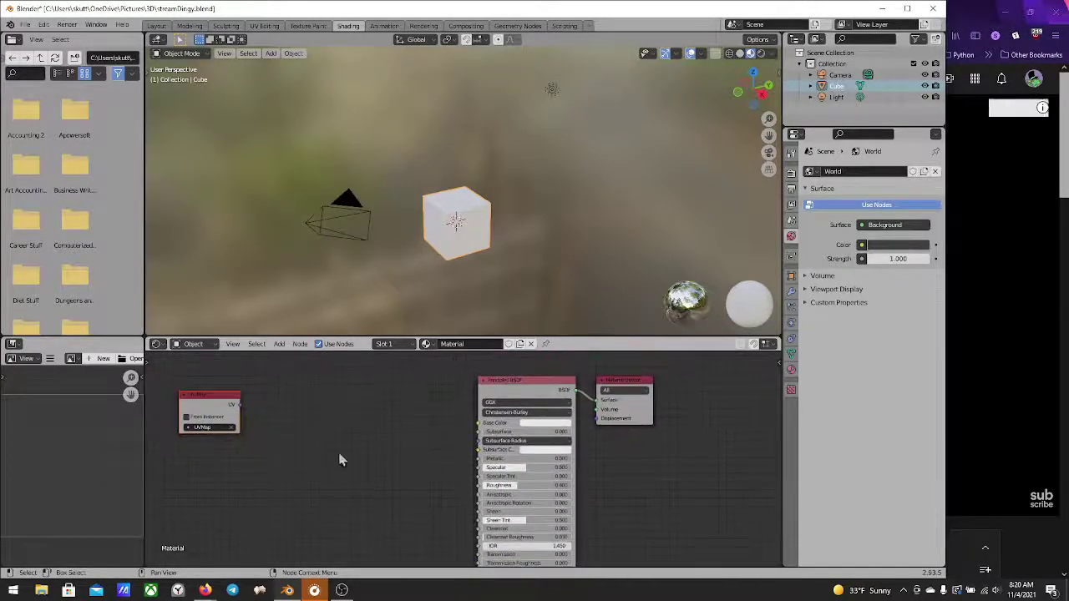
mouse_move(457, 250)
middle_down()
mouse_move(487, 258)
mouse_move(537, 220)
mouse_move(440, 241)
mouse_move(457, 245)
middle_up()
scroll(457, 244, up, 3)
scroll(459, 232, down, 2)
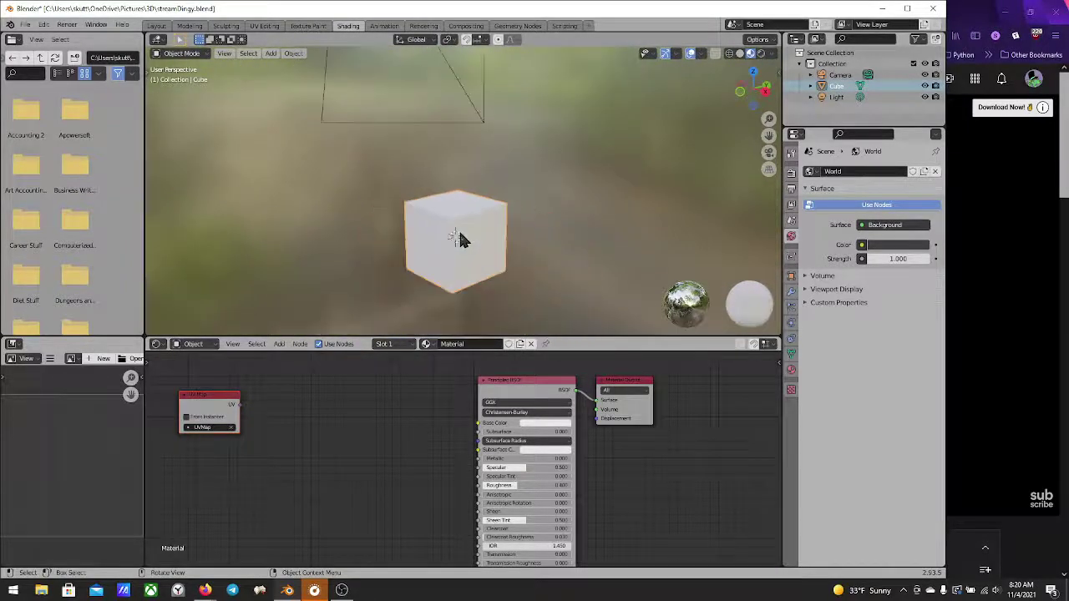
scroll(456, 249, up, 1)
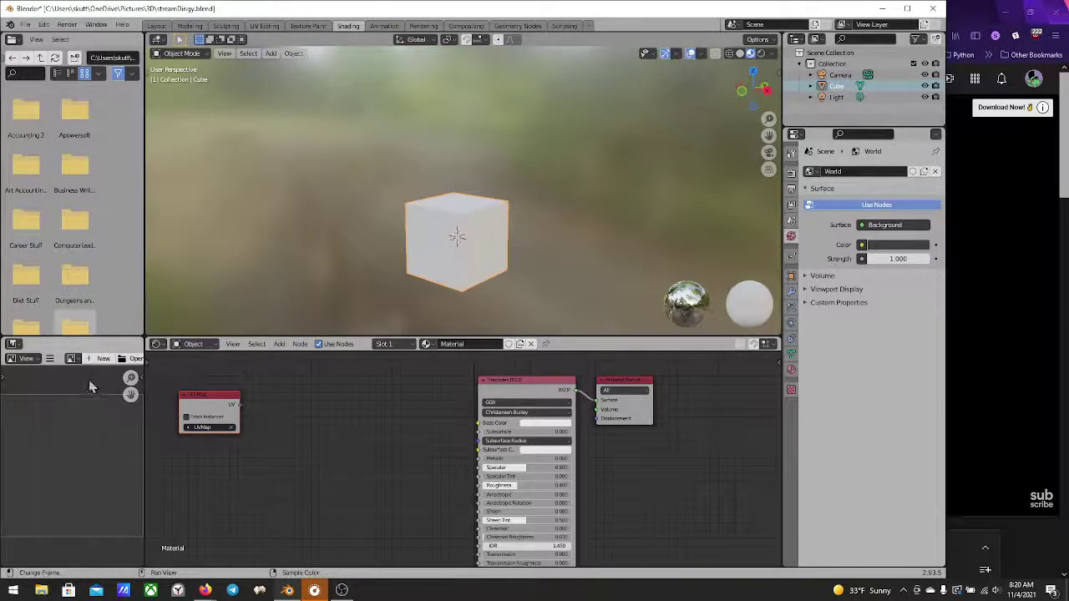
click(265, 26)
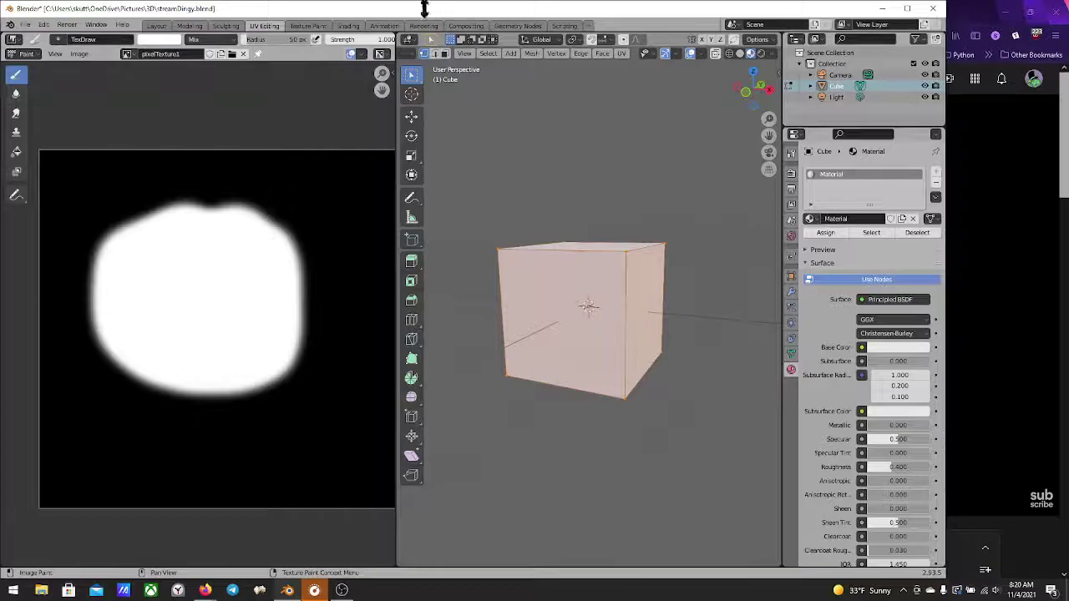
click(307, 26)
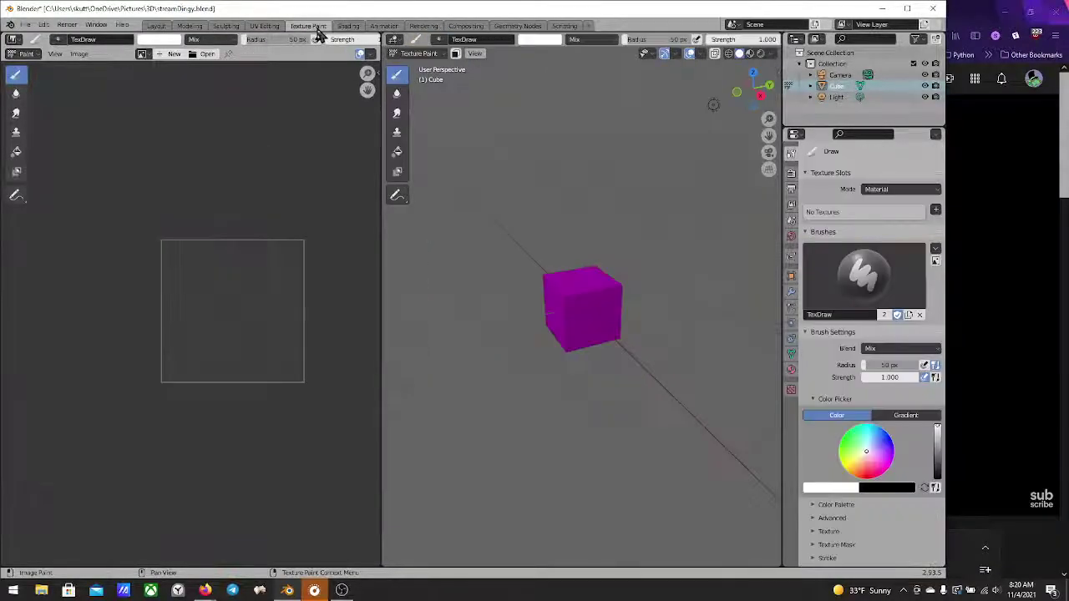
click(348, 26)
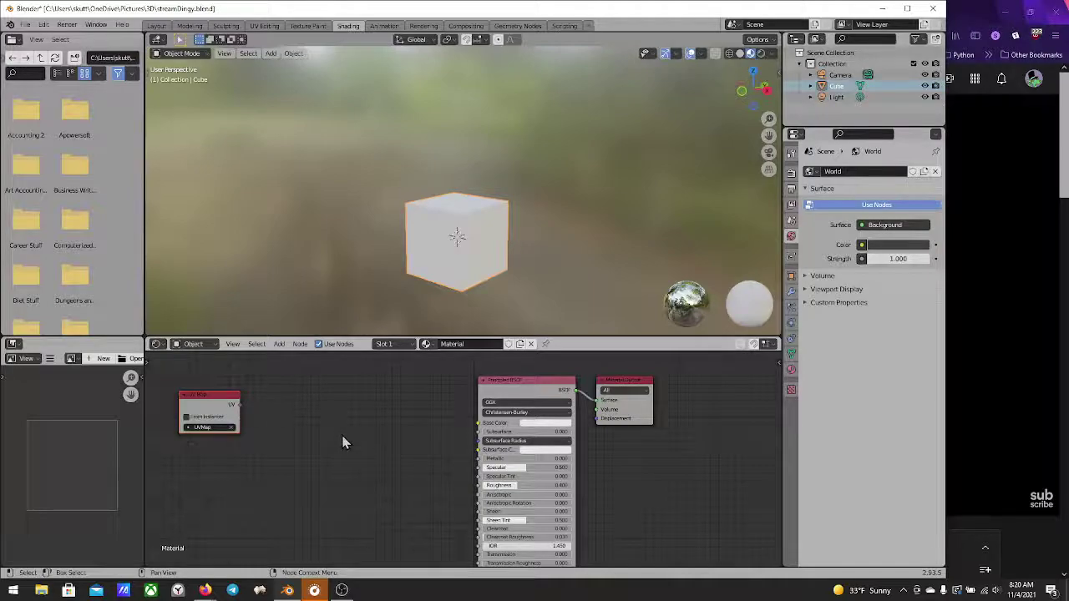
Add an Image Texture node between UV Map and the shader, assigned pixelTexture1
key(shift+a)
mouse_move(338, 470)
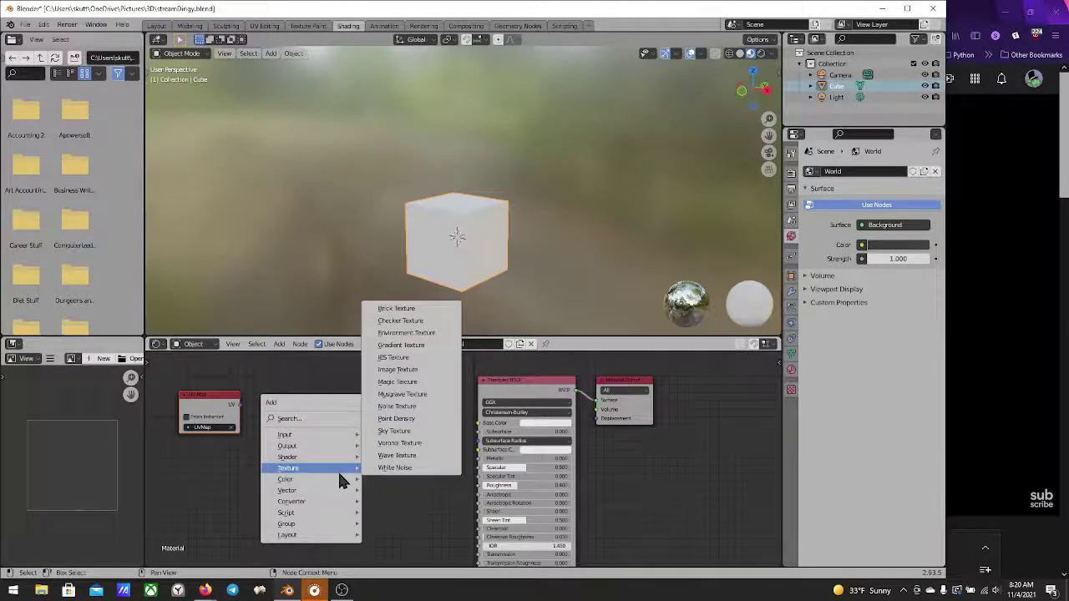
click(423, 370)
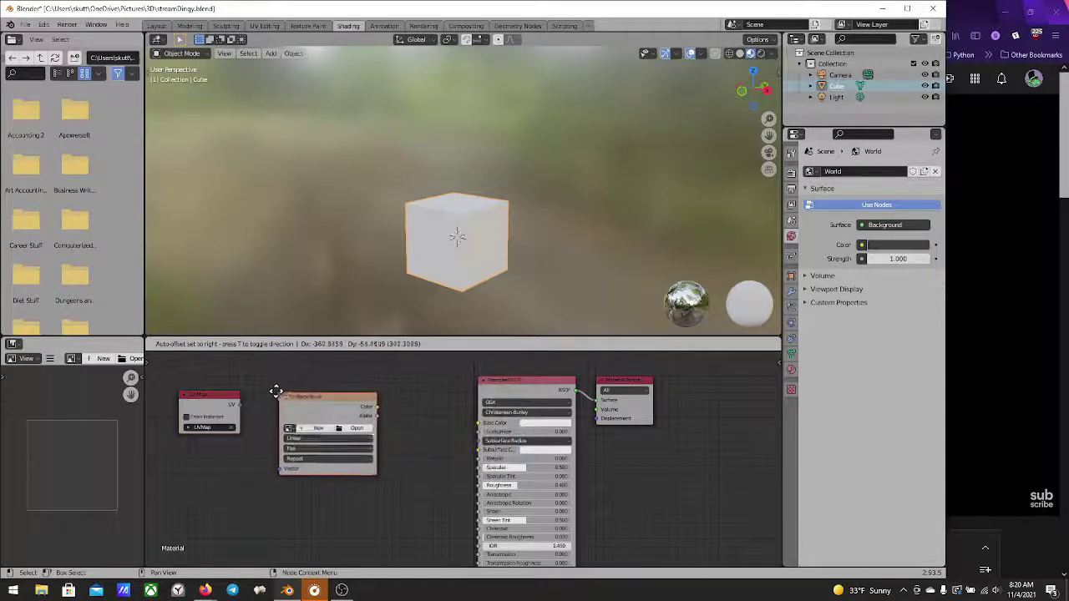
click(297, 382)
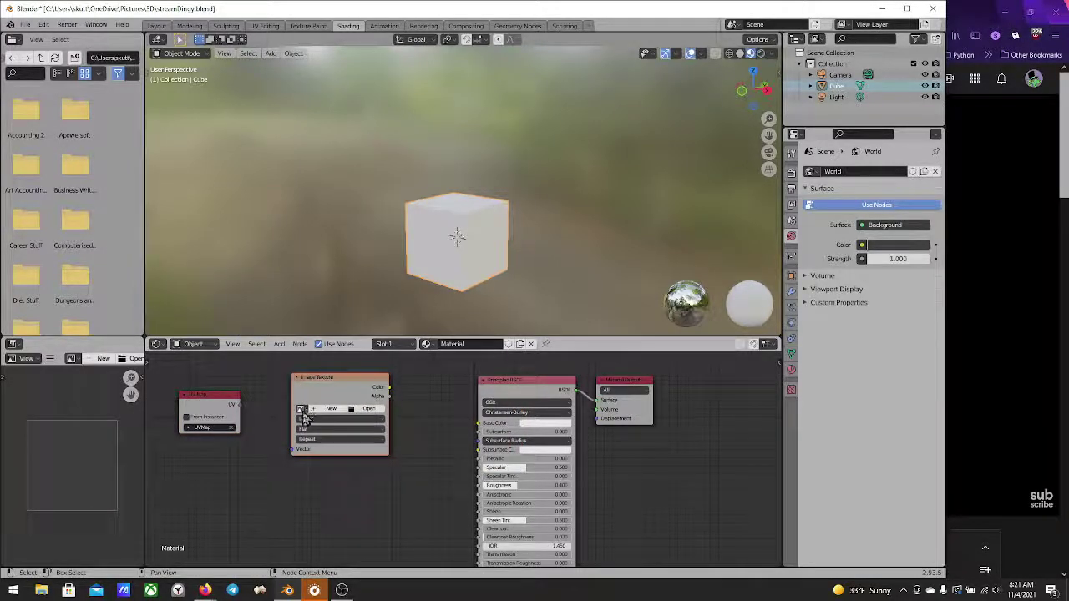
click(302, 410)
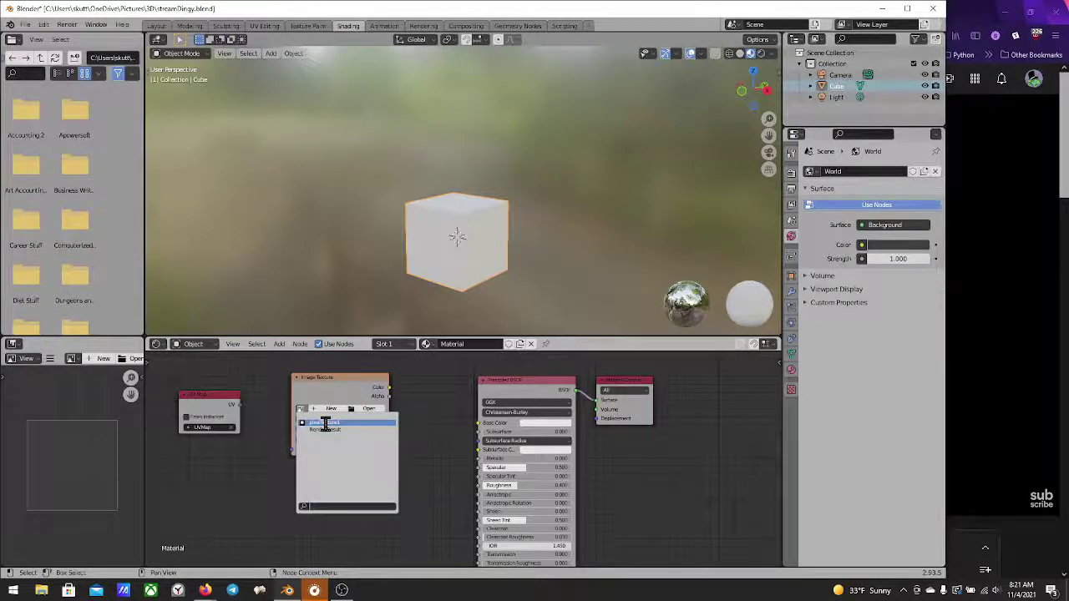
click(326, 423)
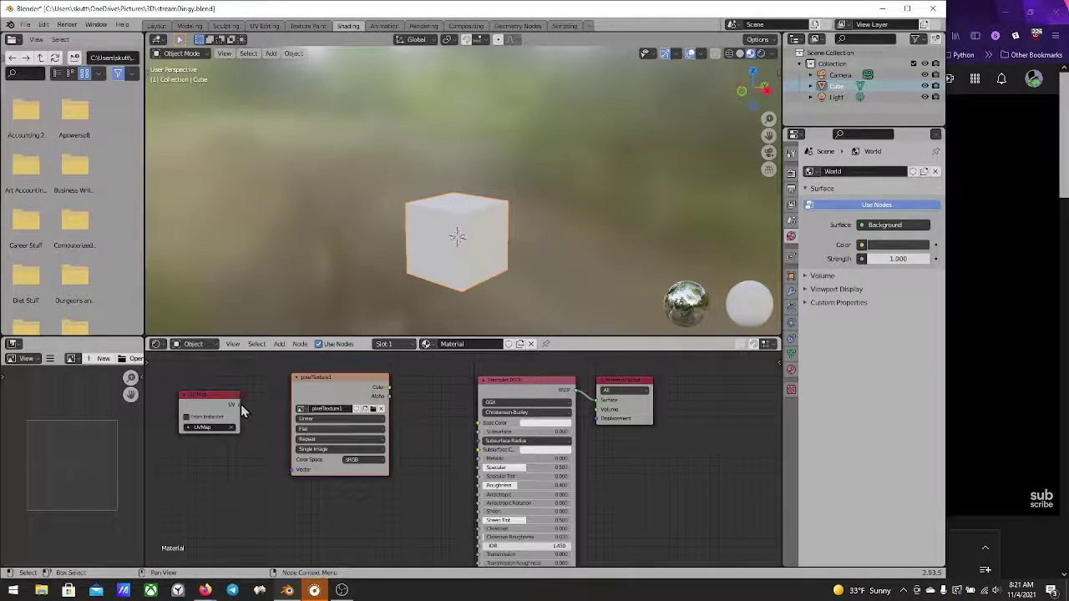
Link UV Map's UV to the image's Vector and its Color to Base Color
drag(241, 405, 294, 469)
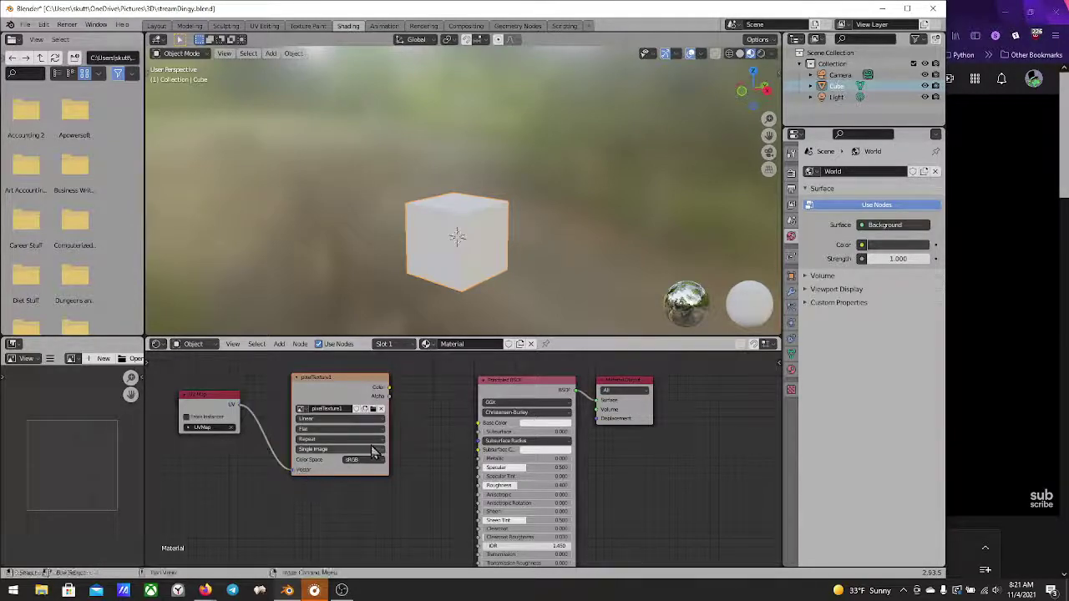
drag(388, 388, 481, 428)
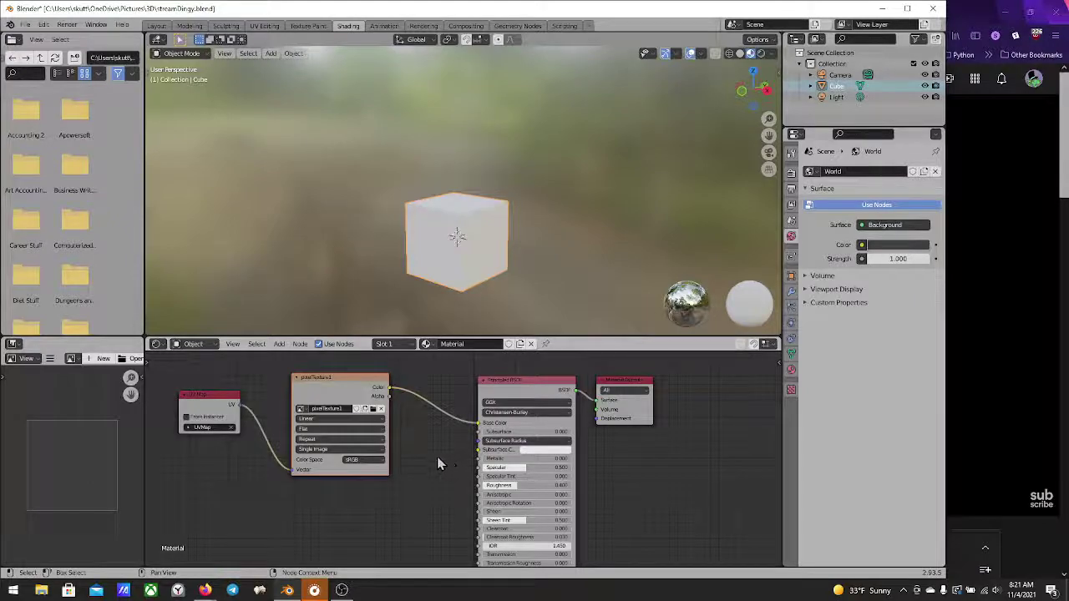
middle_drag(422, 284, 457, 309)
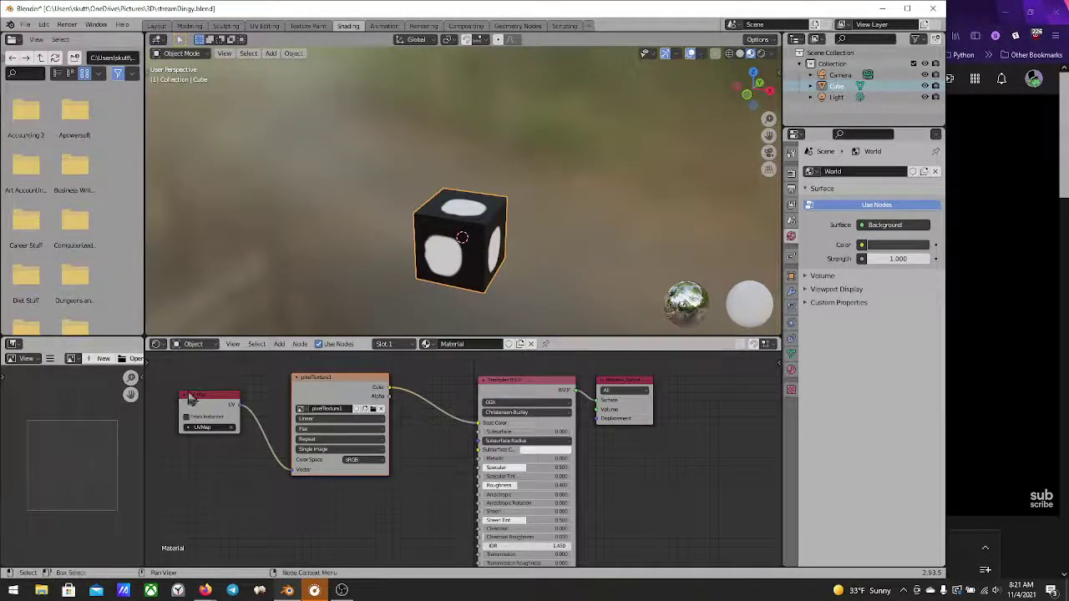
Pan the Shader Editor and move the Principled BSDF node up and left beside the image node
scroll(367, 312, up, 2)
scroll(366, 312, down, 2)
middle_drag(377, 299, 451, 245)
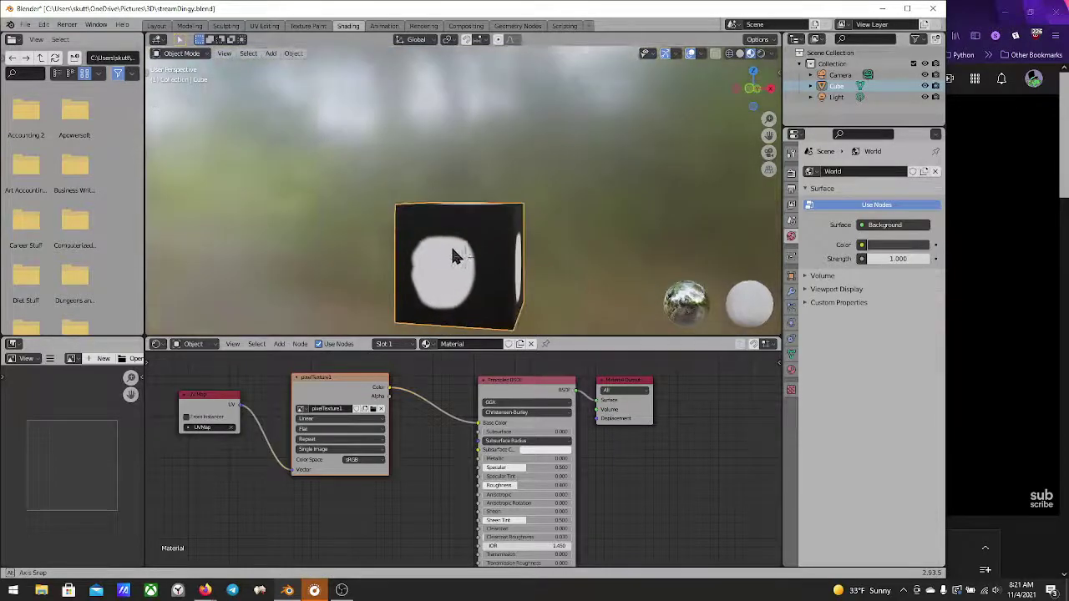
middle_drag(471, 505, 410, 377)
scroll(429, 412, up, 2)
scroll(435, 424, up, 1)
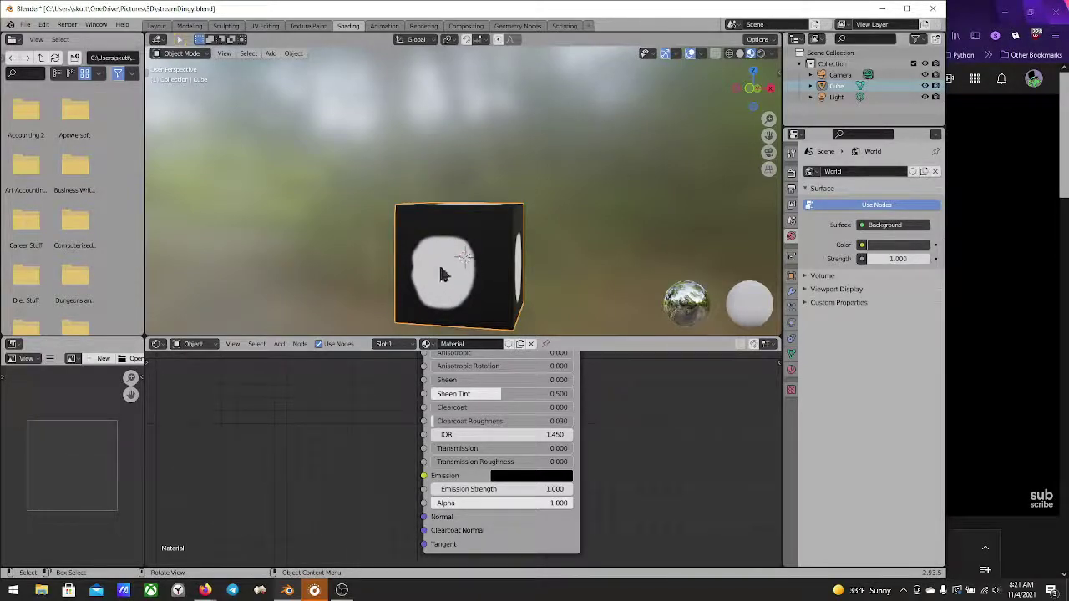
middle_drag(339, 420, 358, 377)
scroll(401, 486, down, 4)
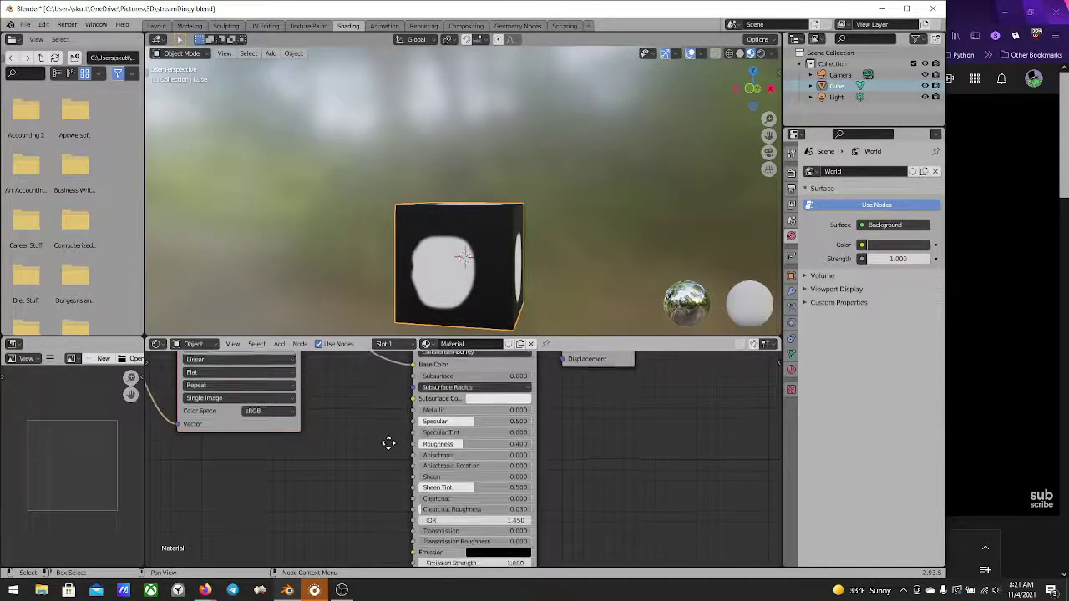
middle_drag(389, 442, 401, 526)
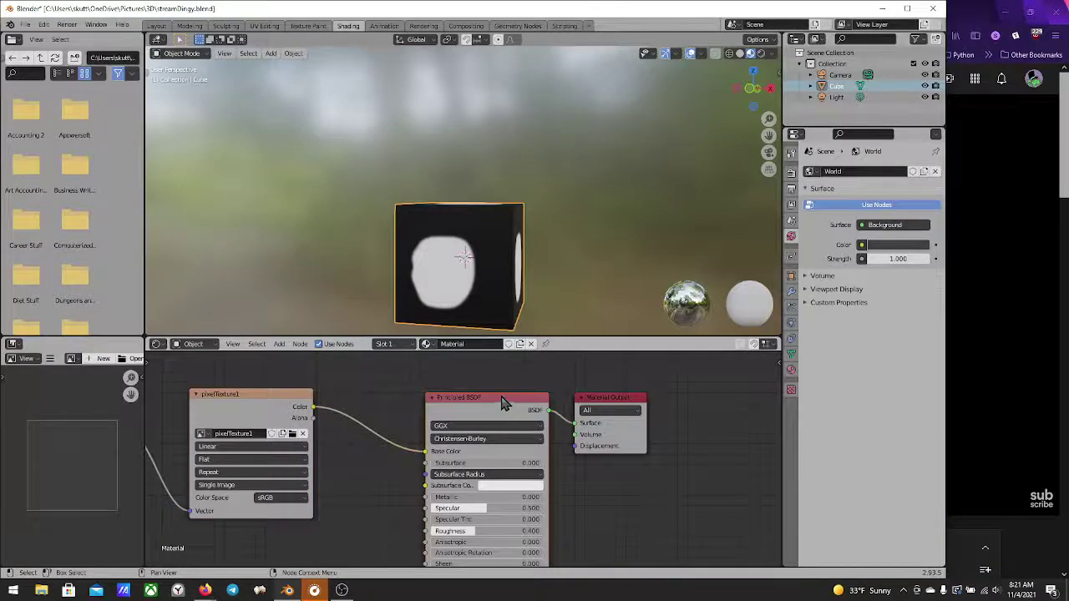
drag(504, 403, 472, 371)
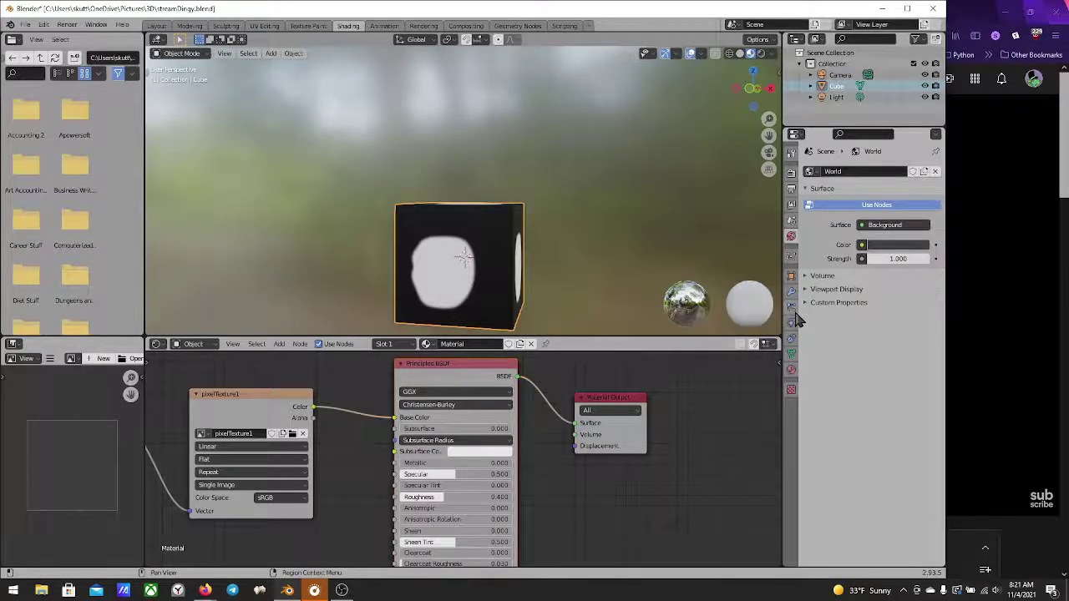
Expand the material's Settings section and enable Backface Culling
click(793, 371)
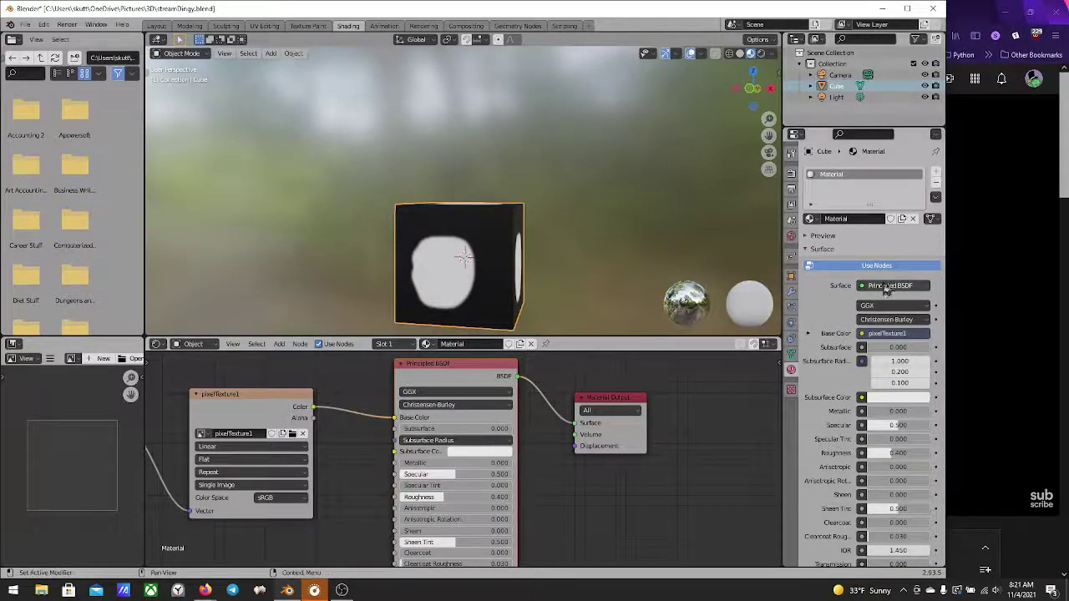
scroll(874, 297, down, 3)
scroll(873, 299, down, 4)
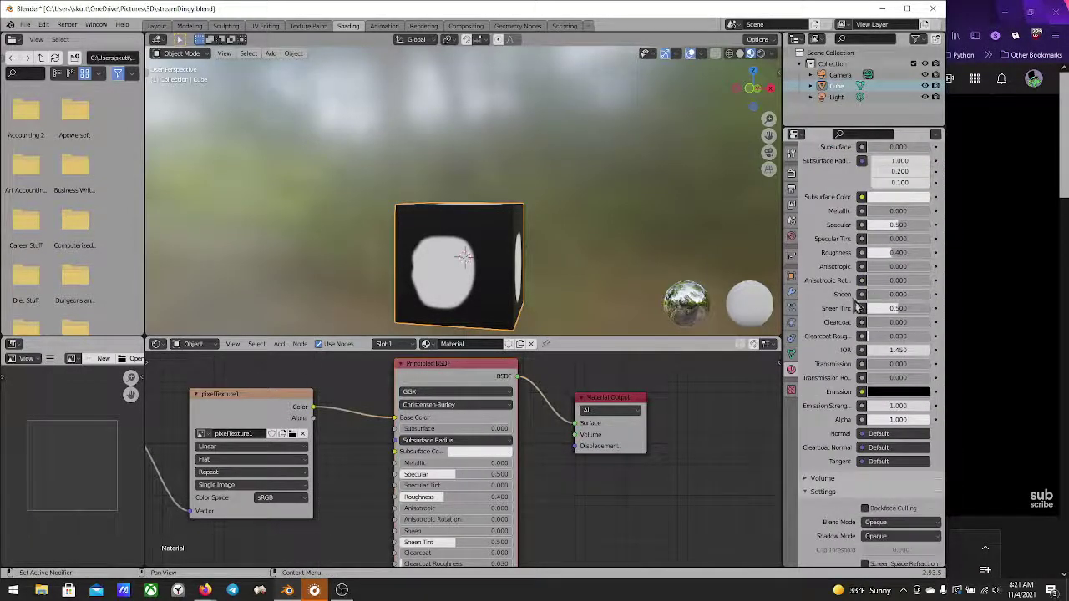
scroll(857, 325, down, 3)
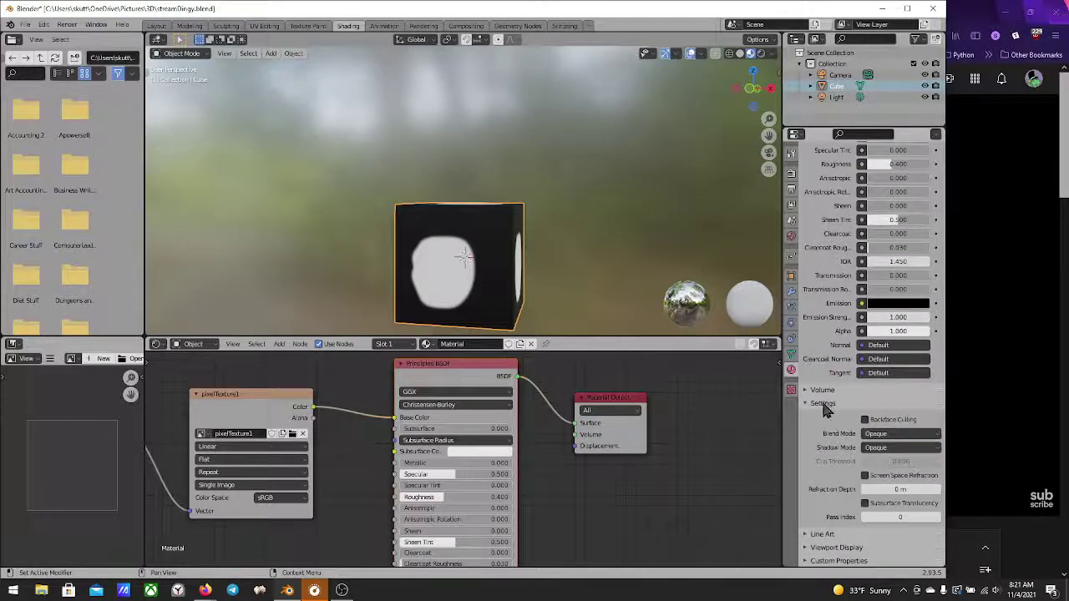
click(823, 405)
click(823, 521)
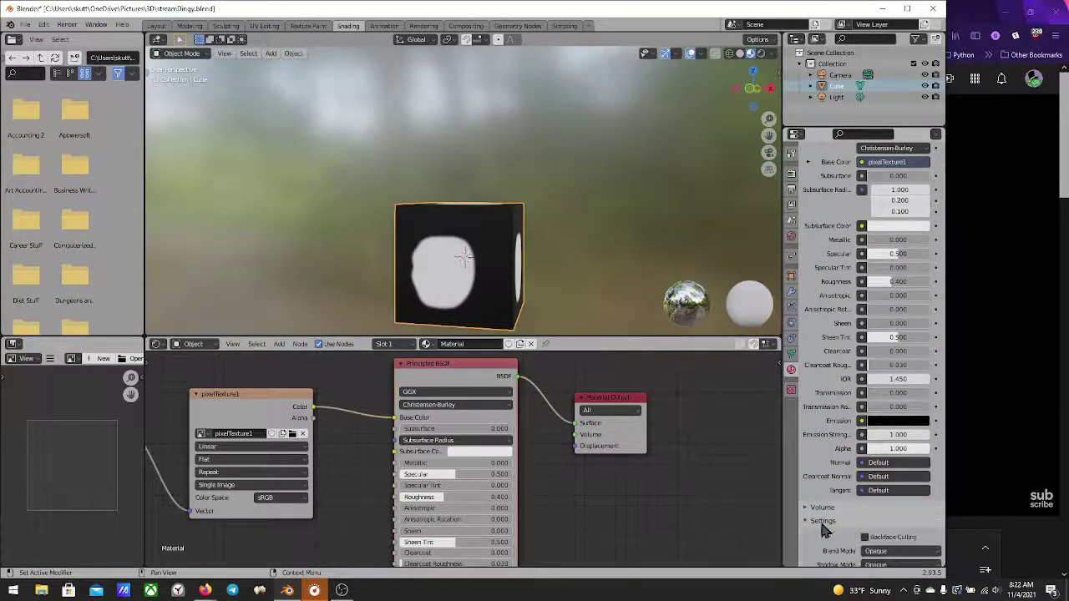
scroll(827, 522, down, 4)
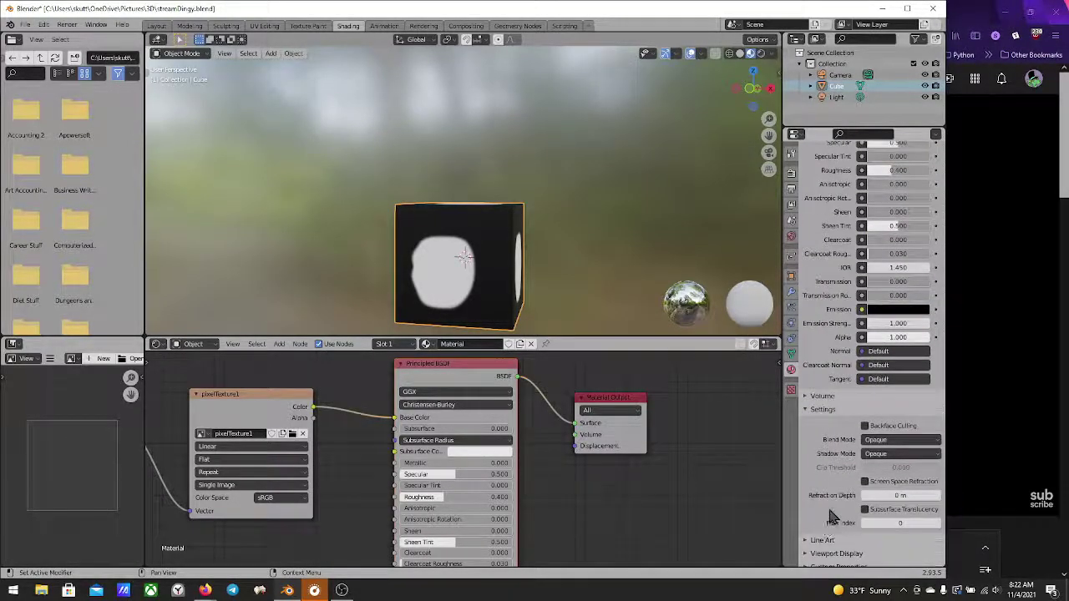
click(866, 427)
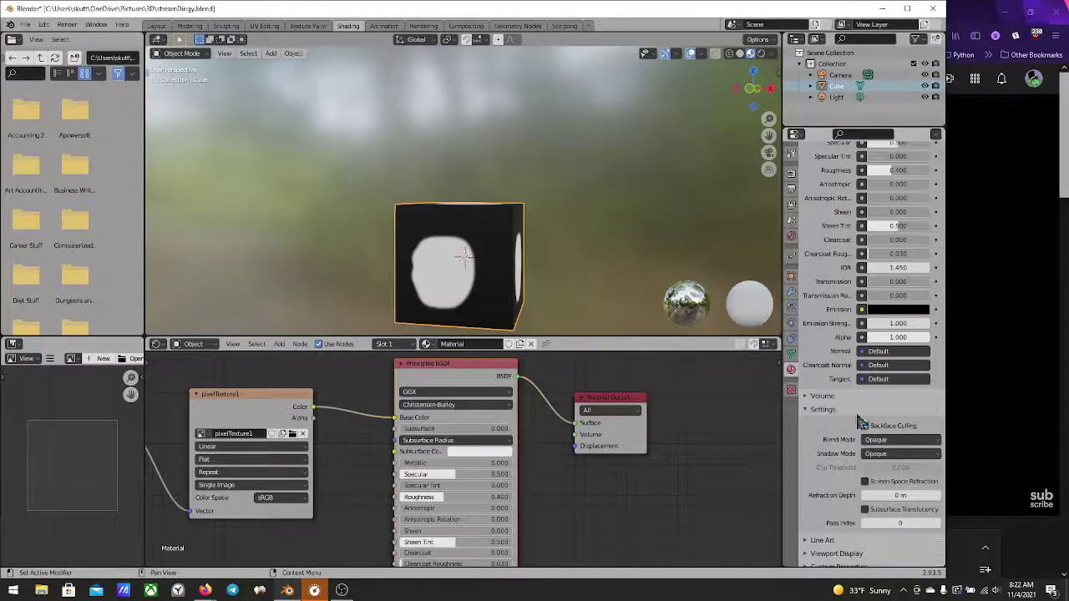
Set both the Blend Mode and the Shadow Mode to Alpha Clip
click(895, 442)
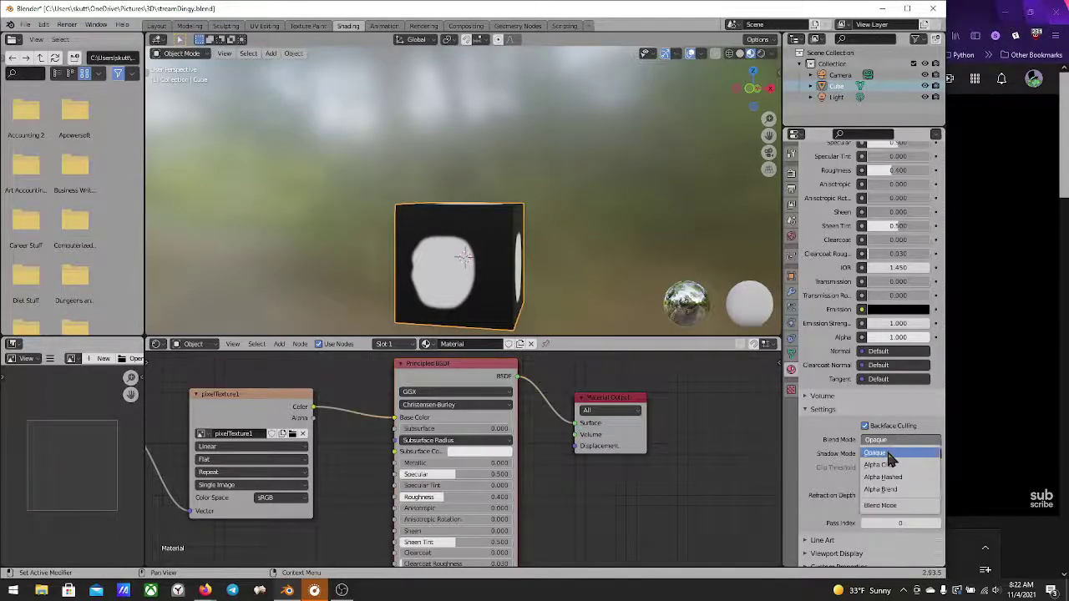
click(885, 465)
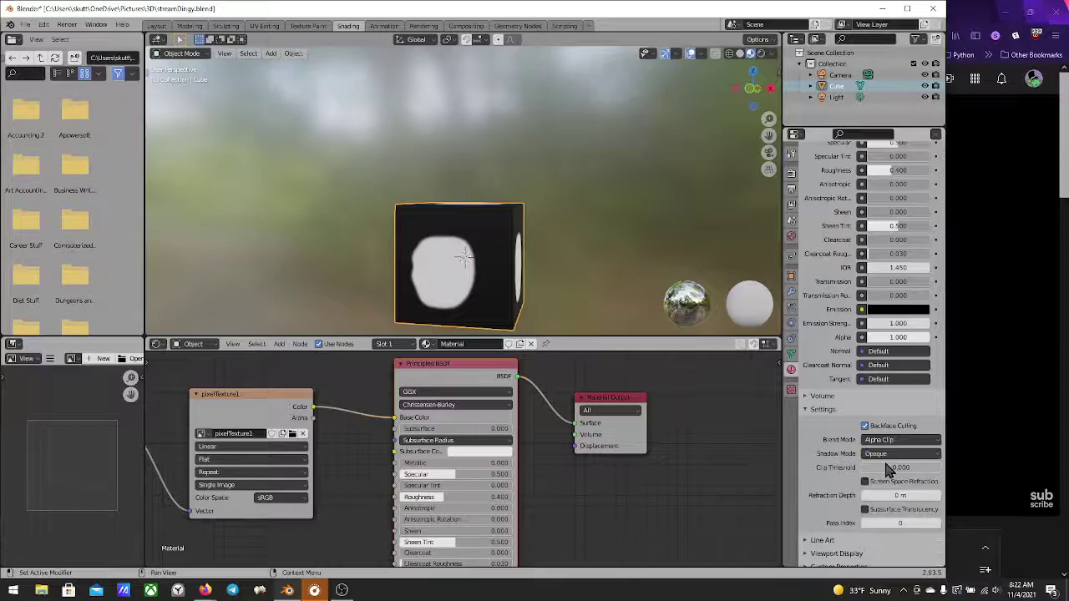
click(890, 441)
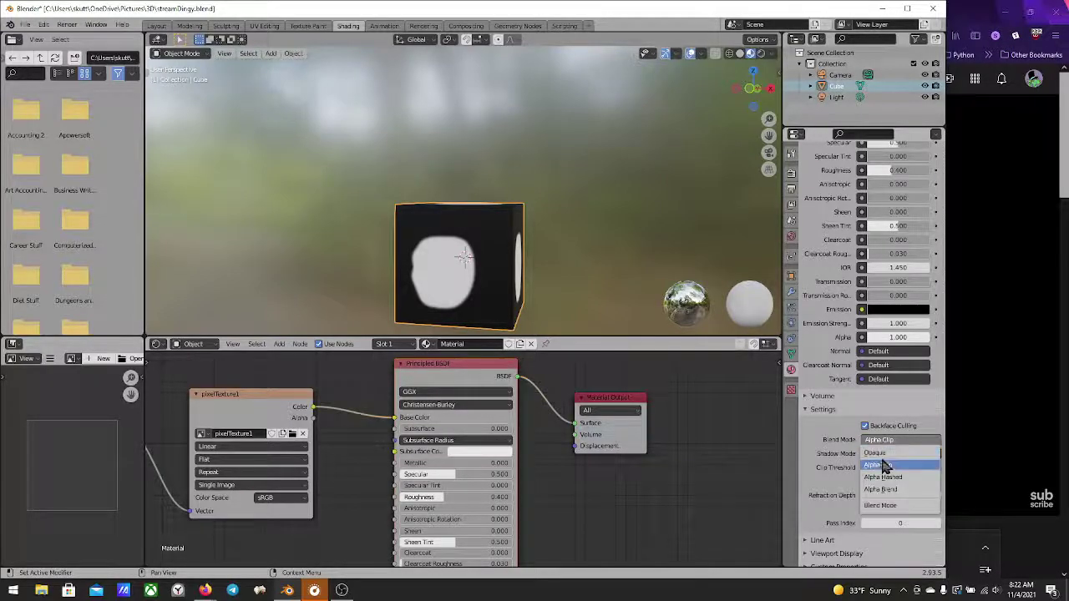
click(887, 466)
click(879, 455)
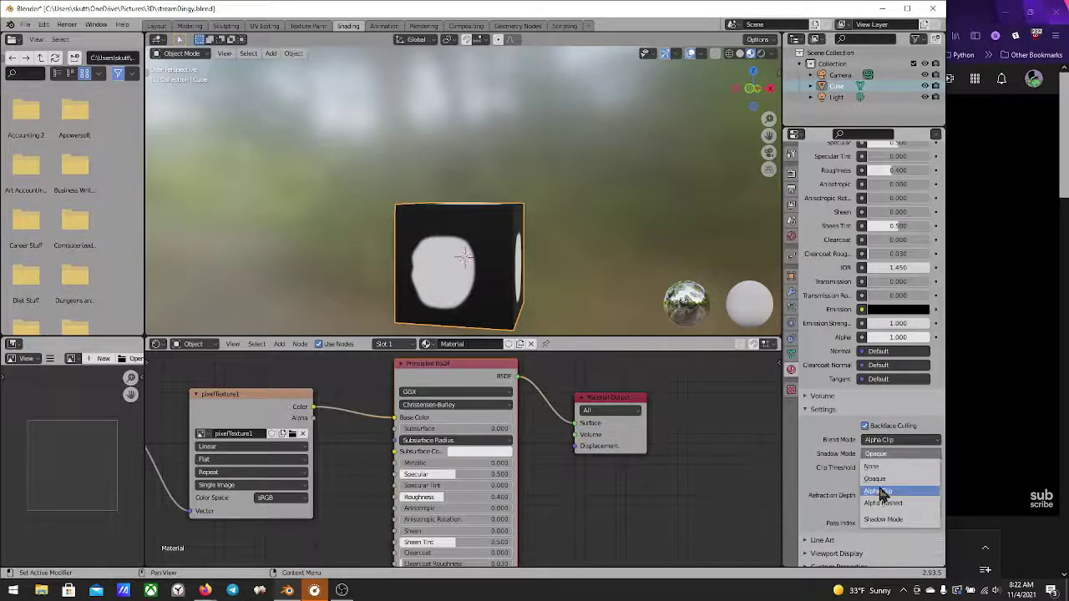
click(878, 490)
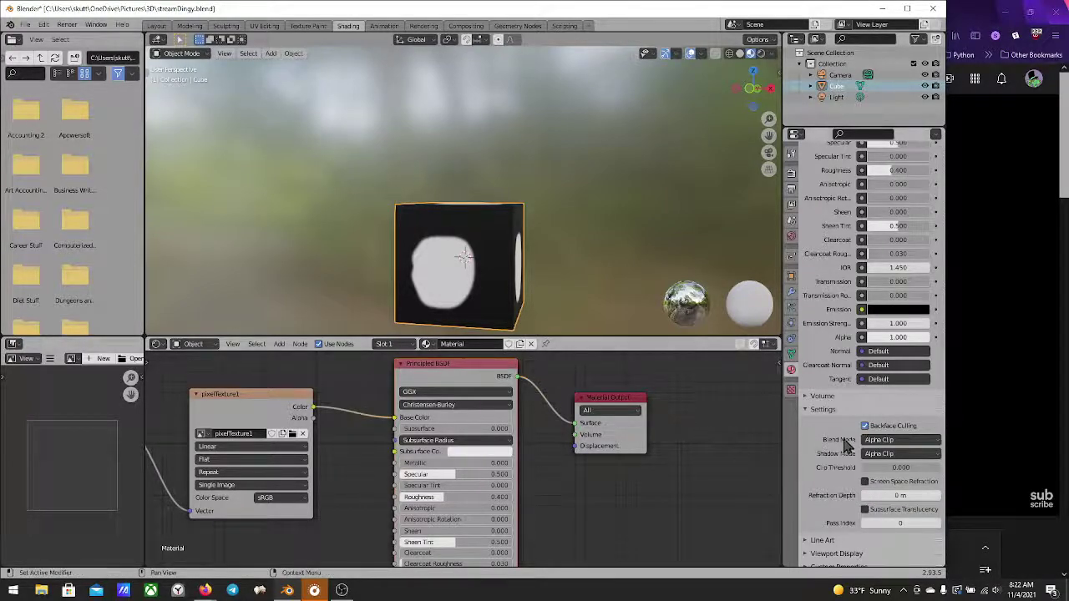
scroll(847, 451, down, 1)
Link the Image Texture's Alpha output to the Principled BSDF Alpha input
middle_drag(582, 255, 563, 241)
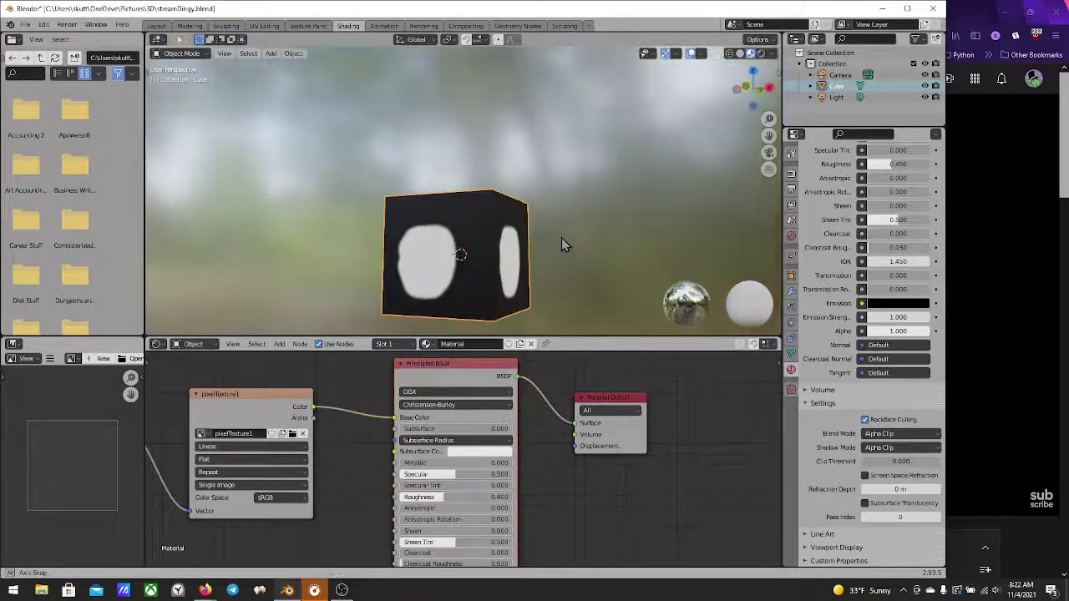
middle_drag(558, 475, 608, 418)
scroll(601, 430, down, 4)
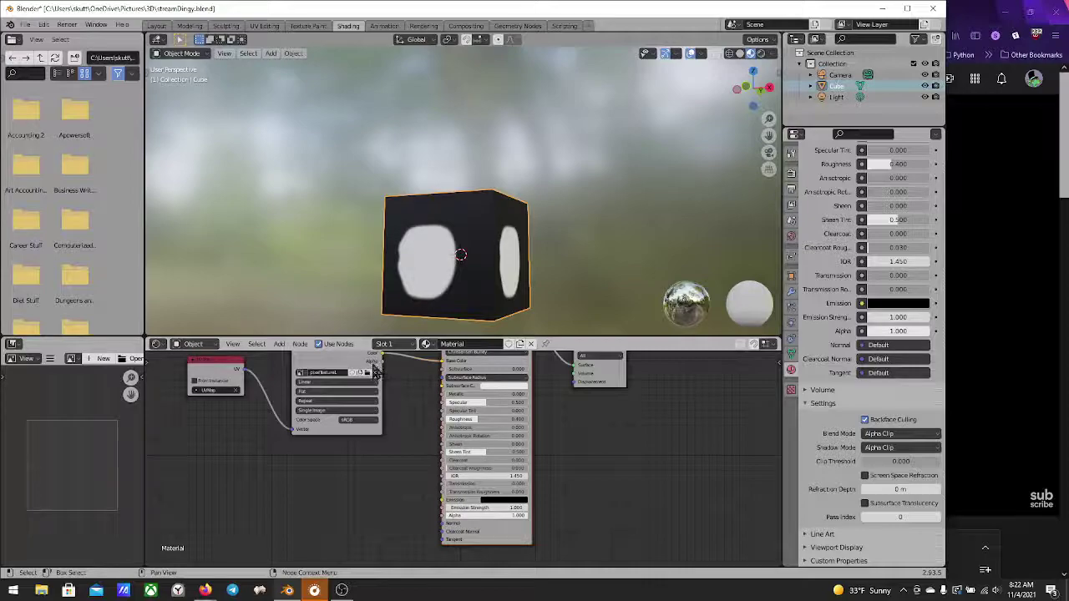
scroll(375, 371, up, 3)
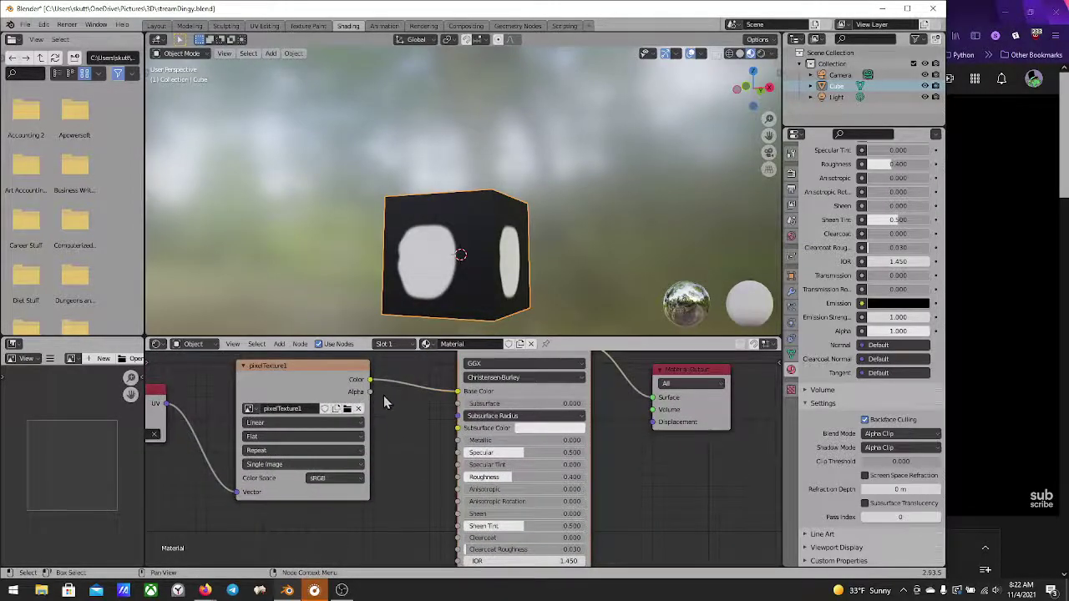
scroll(384, 395, down, 2)
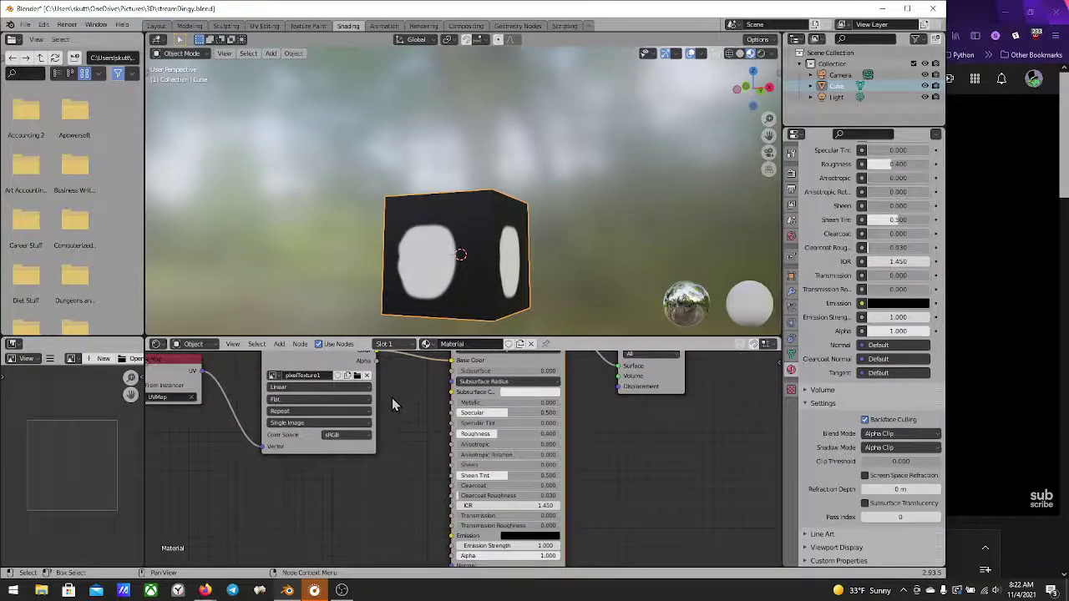
drag(376, 363, 452, 558)
shift+scroll(468, 430, up, 5)
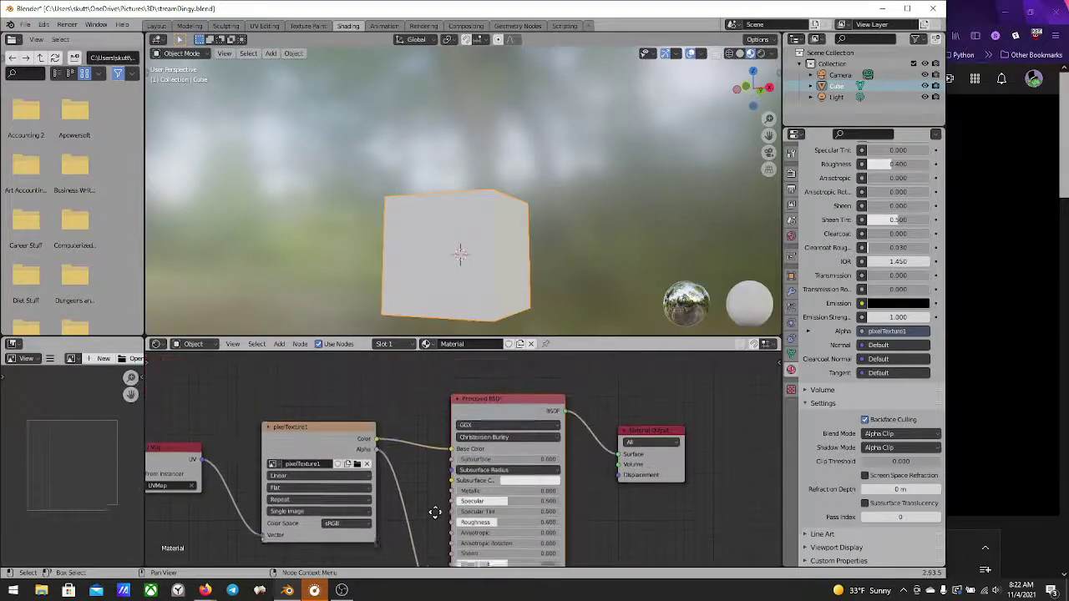
shift+scroll(460, 458, down, 4)
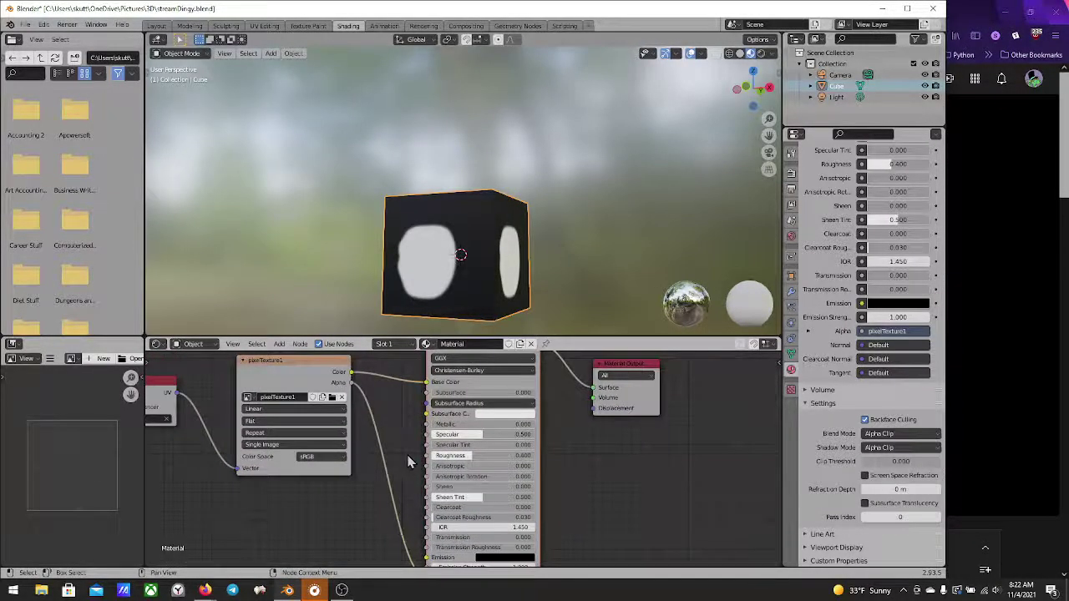
shift+scroll(408, 505, up, 2)
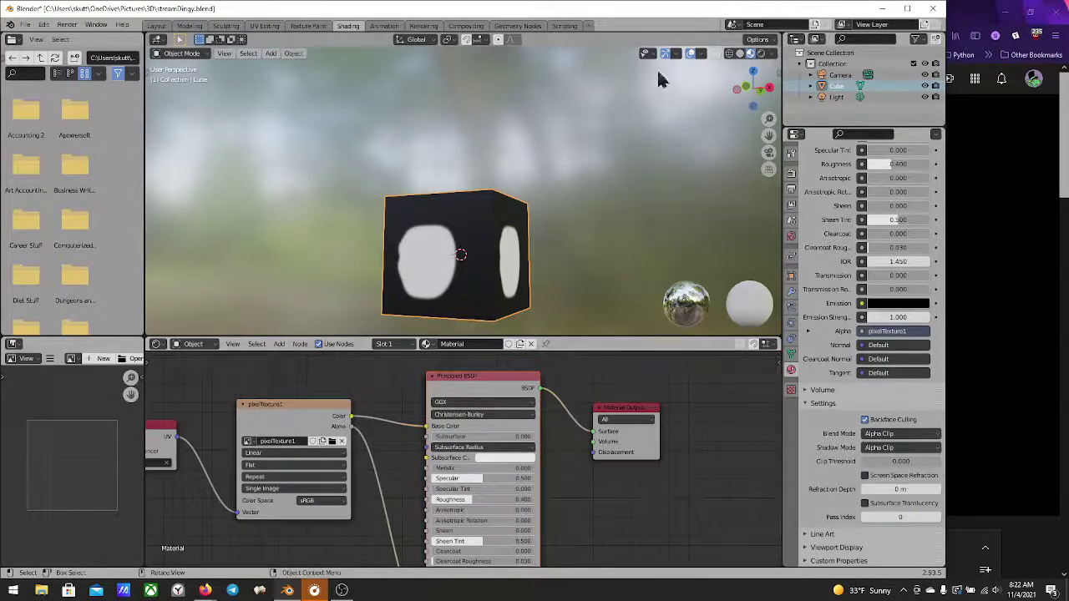
Check the cube in Rendered then Material Preview shading, and nudge the image node up-left
click(761, 54)
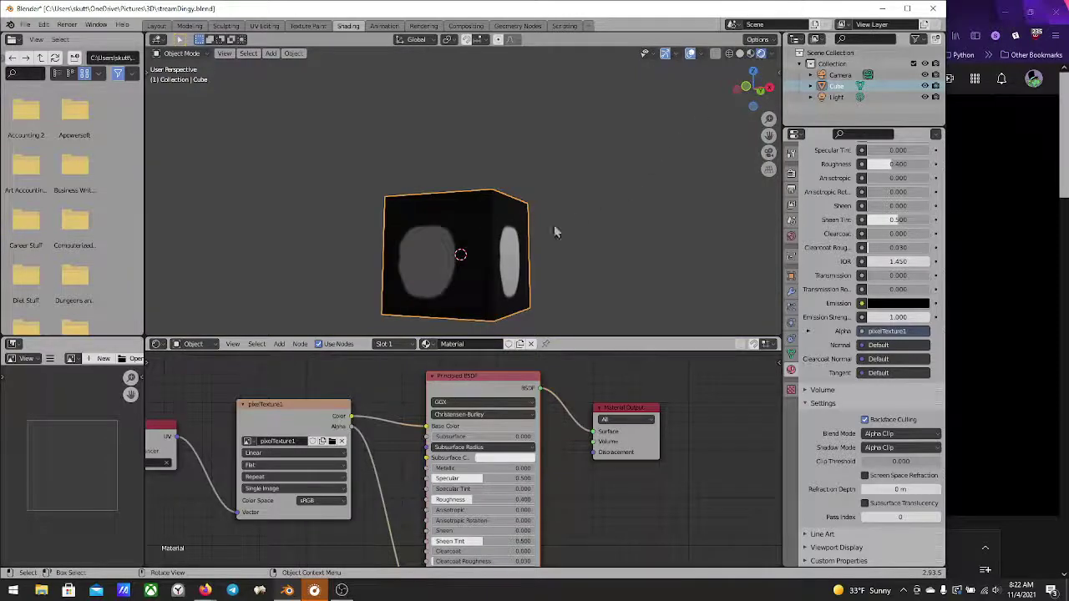
middle_drag(554, 227, 413, 281)
middle_drag(451, 294, 687, 86)
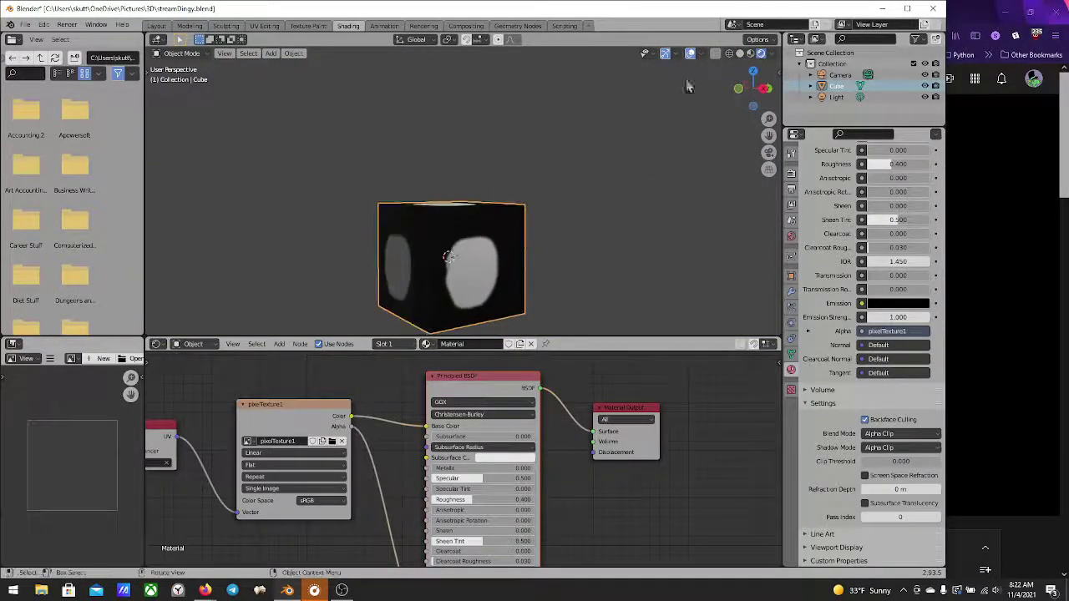
click(751, 52)
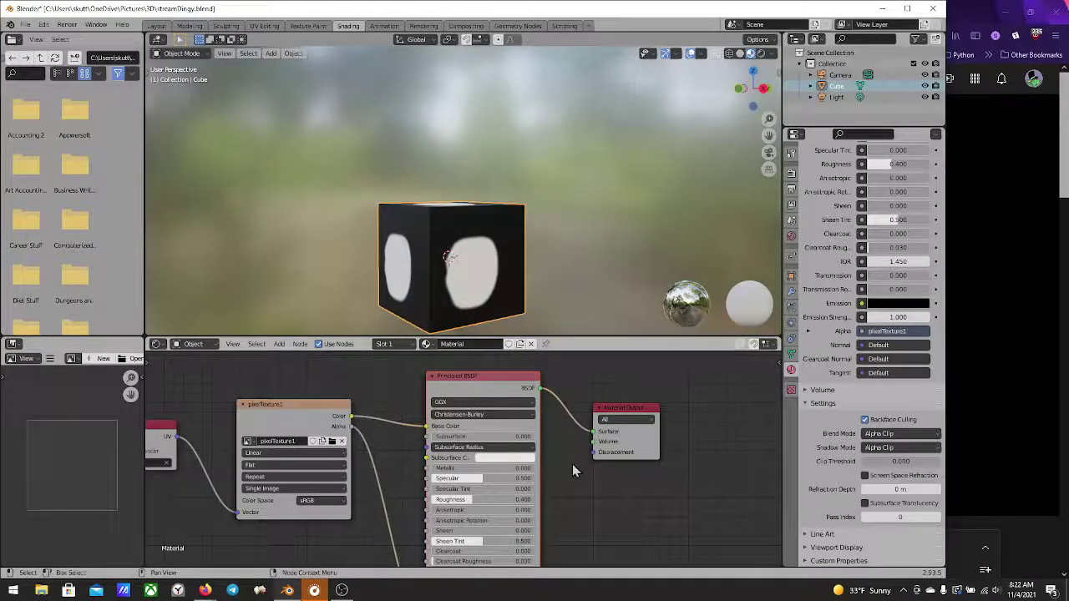
scroll(573, 466, down, 1)
scroll(578, 471, down, 2)
middle_drag(578, 471, 641, 458)
drag(428, 405, 418, 393)
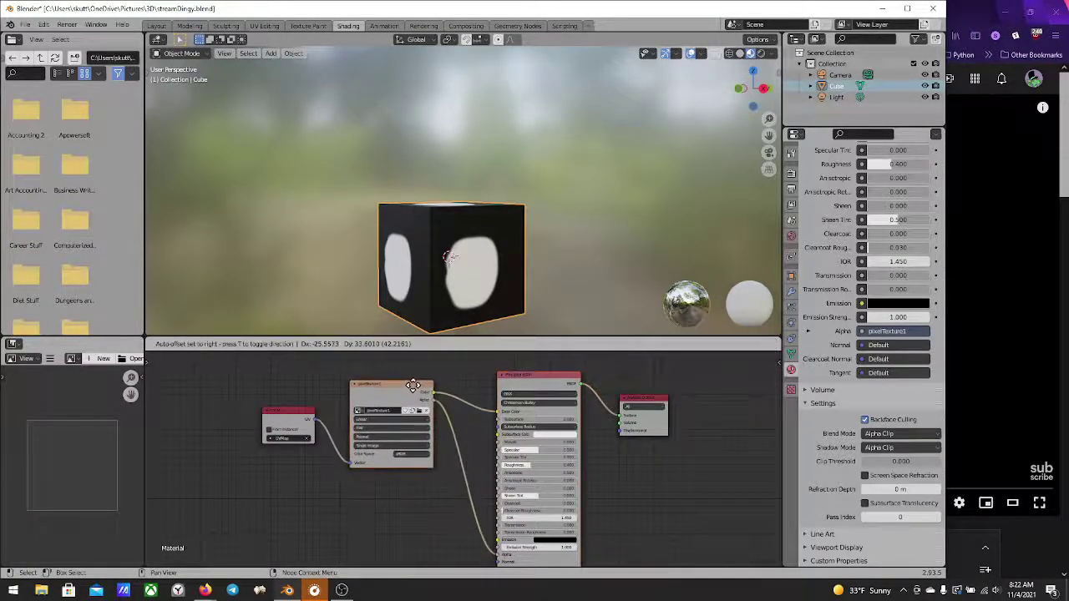
scroll(499, 219, up, 4)
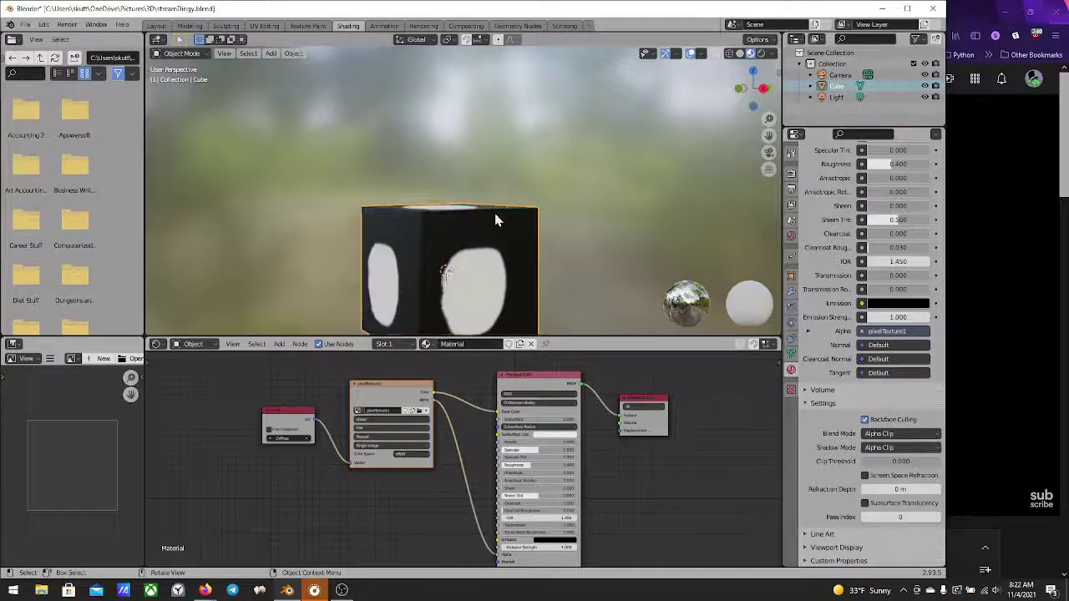
mouse_move(513, 209)
middle_down()
mouse_move(508, 279)
mouse_move(520, 244)
mouse_move(505, 205)
middle_up()
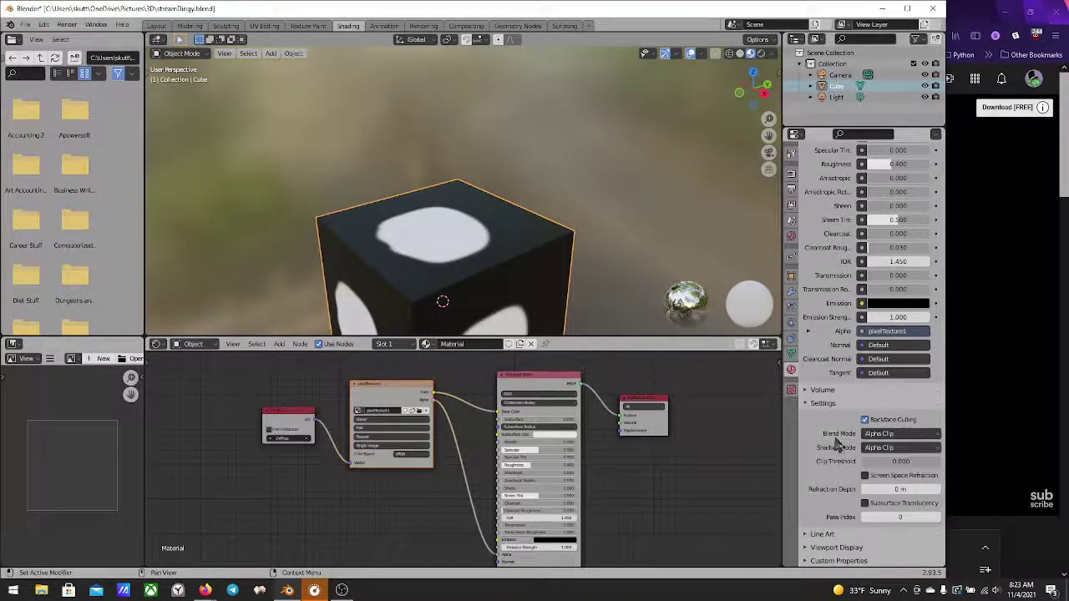
scroll(851, 237, up, 8)
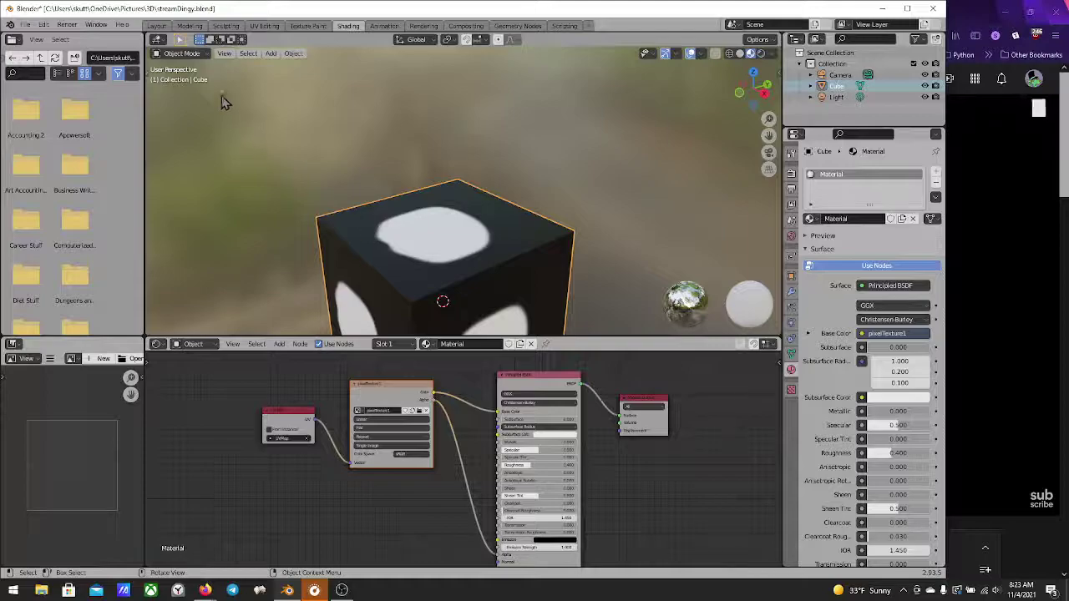
Switch to the Modeling workspace with Material Preview shading and return the cube to Object Mode
click(197, 25)
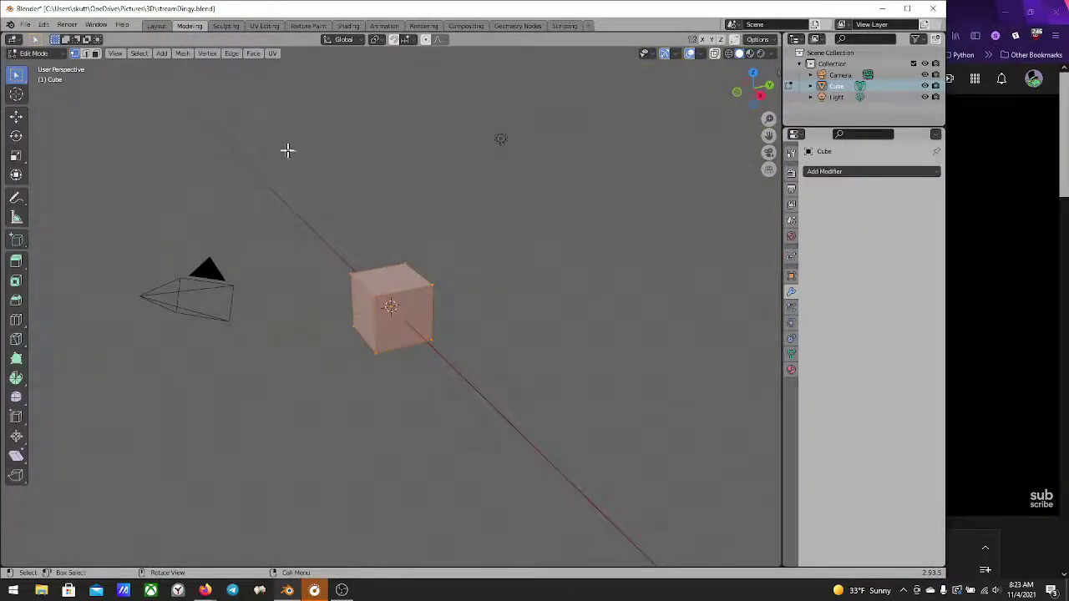
click(750, 53)
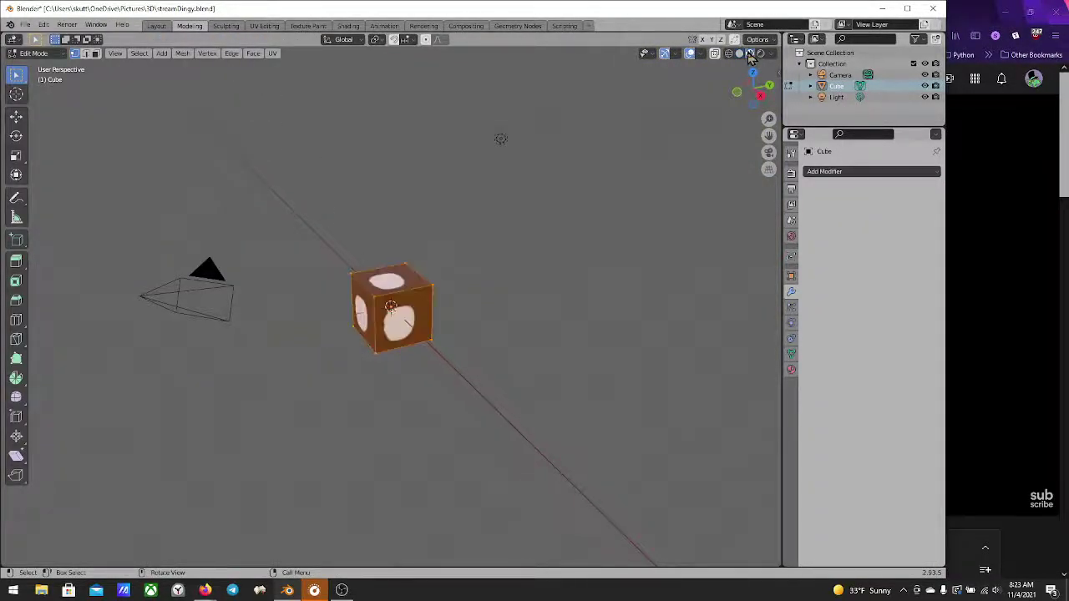
middle_drag(548, 238, 501, 353)
key(Tab)
scroll(396, 334, up, 5)
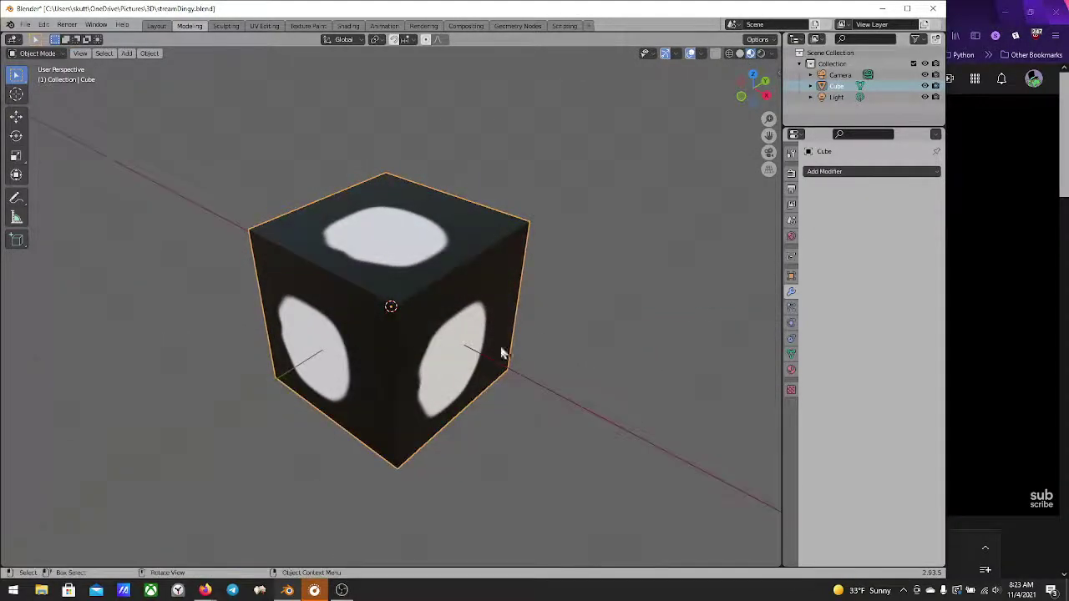
Review the cube's mesh data and material, scrolling through Principled BSDF, Settings and Line Art panels
click(792, 355)
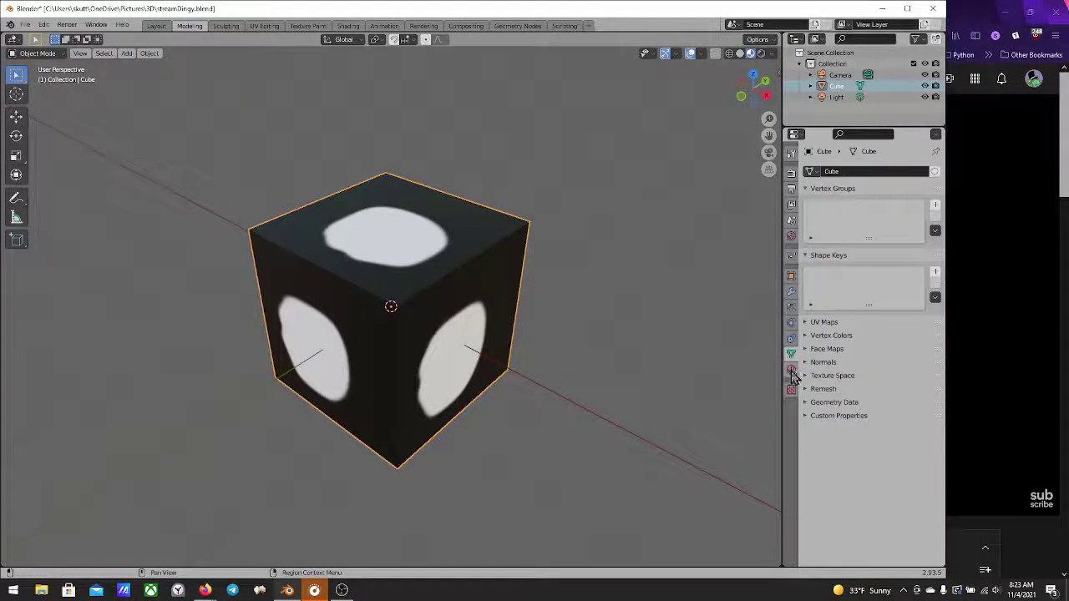
shift+middle_drag(621, 401, 660, 391)
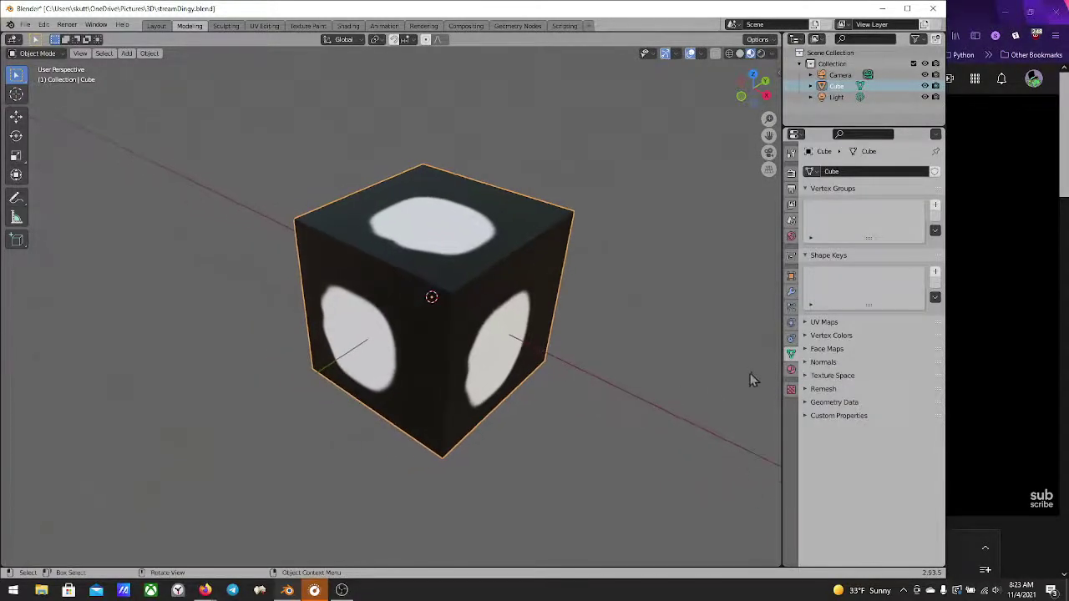
click(792, 370)
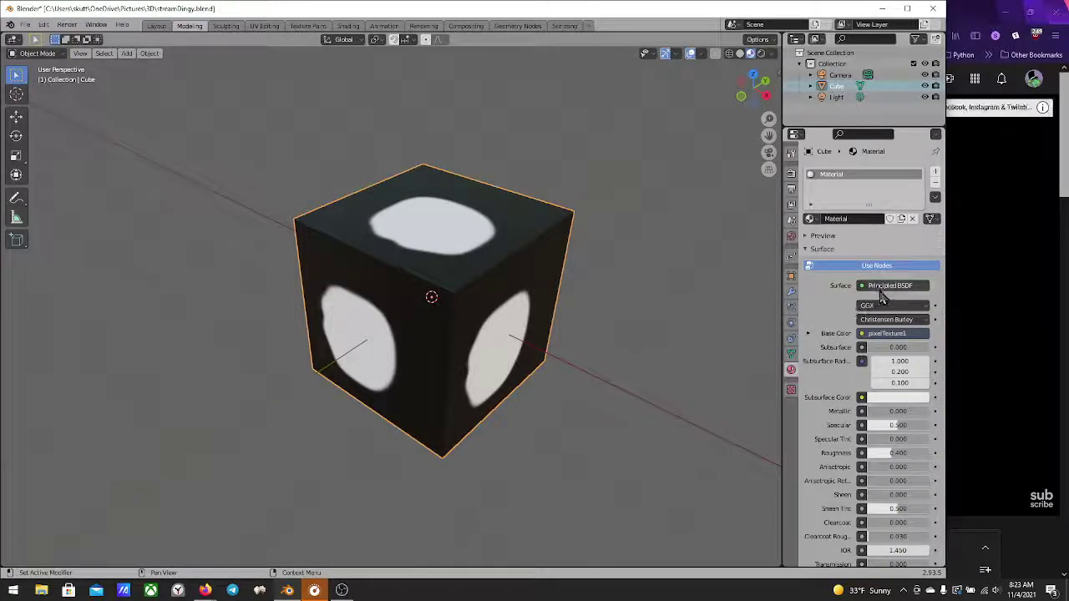
scroll(894, 343, down, 3)
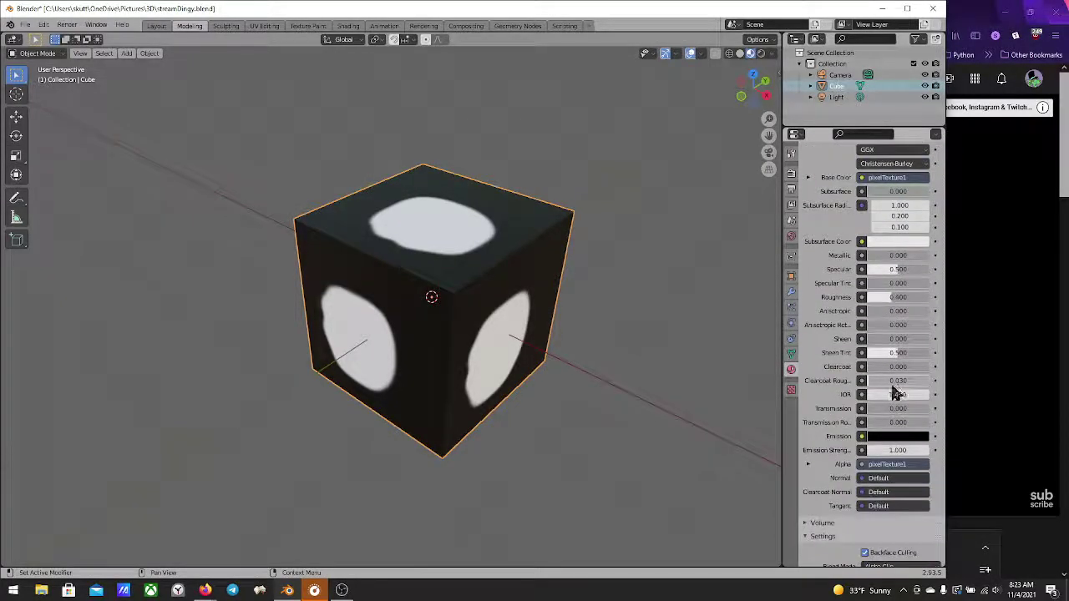
scroll(890, 381, down, 8)
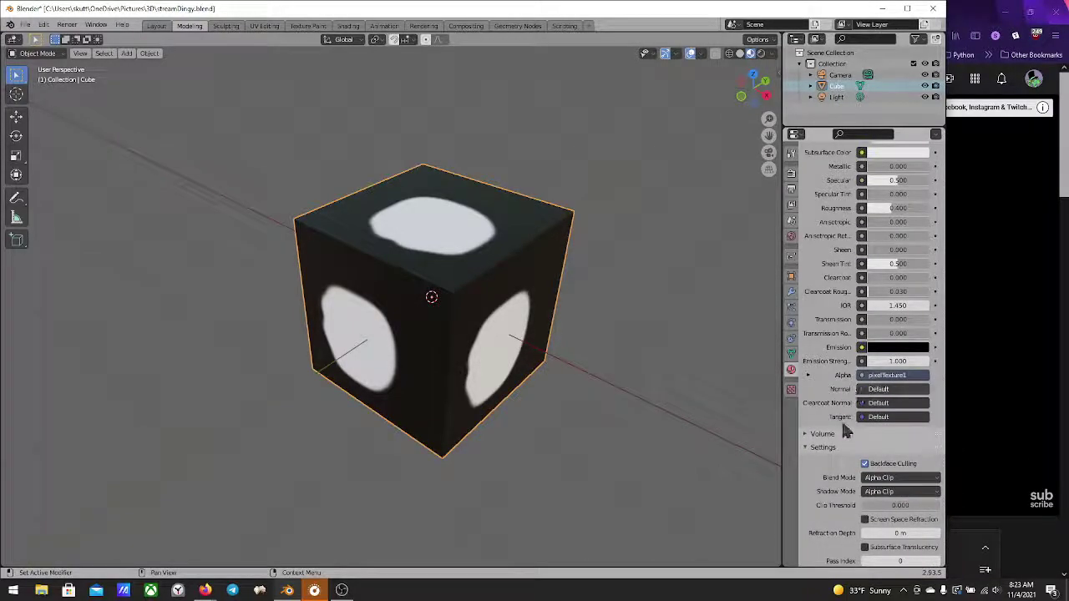
scroll(894, 428, down, 2)
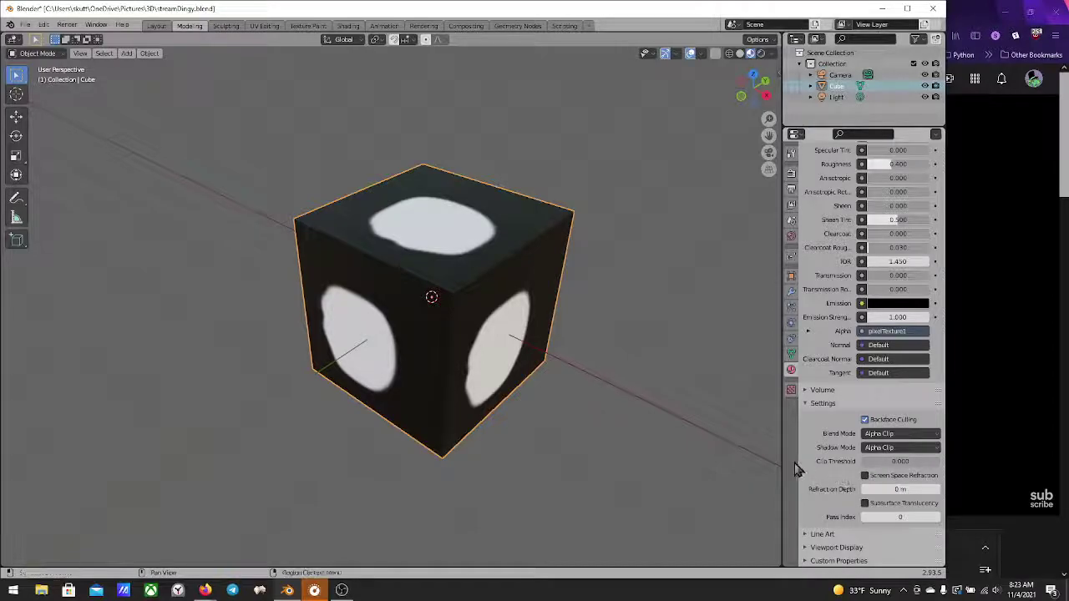
click(823, 534)
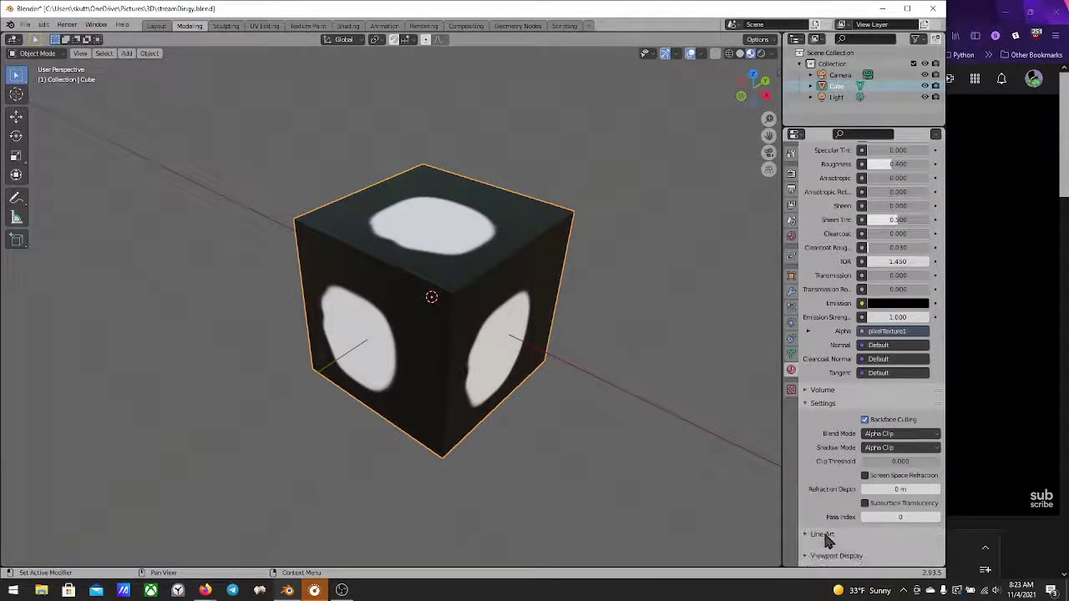
middle_drag(685, 459, 740, 347)
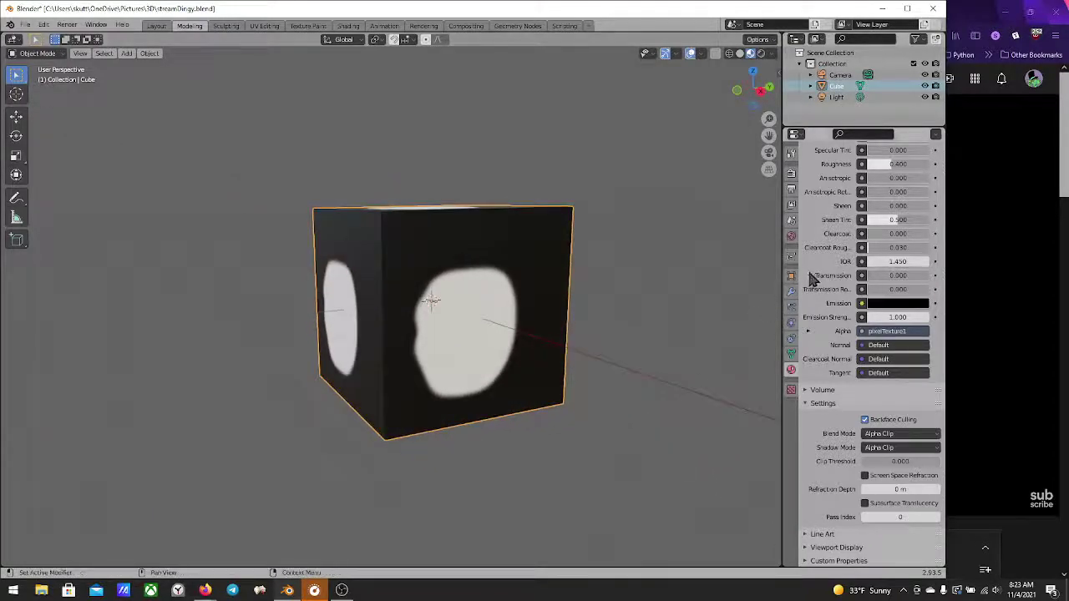
scroll(820, 274, up, 5)
scroll(822, 272, up, 2)
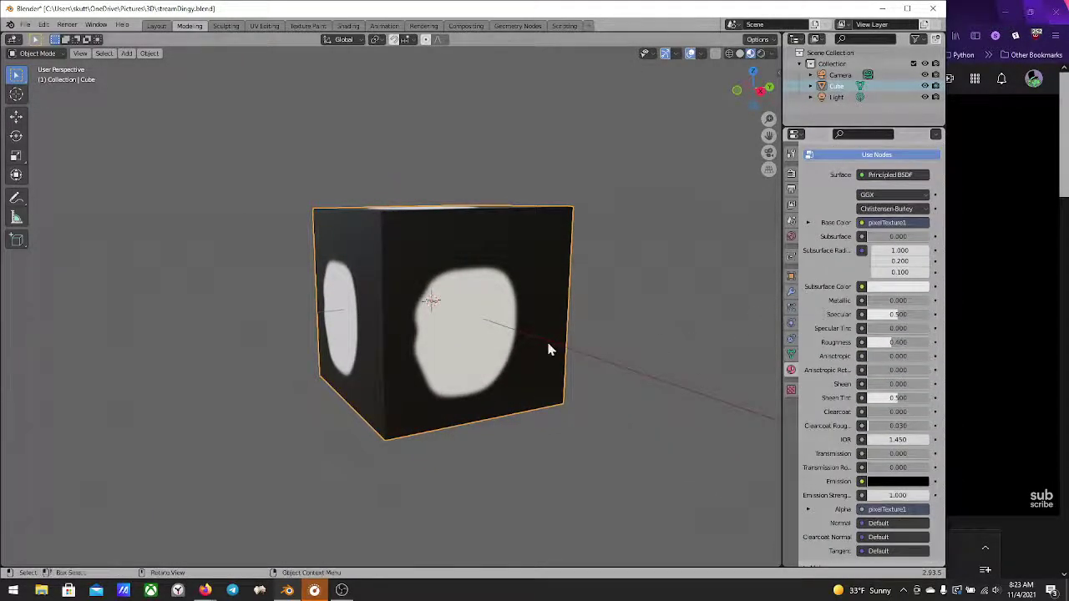
middle_drag(549, 350, 635, 377)
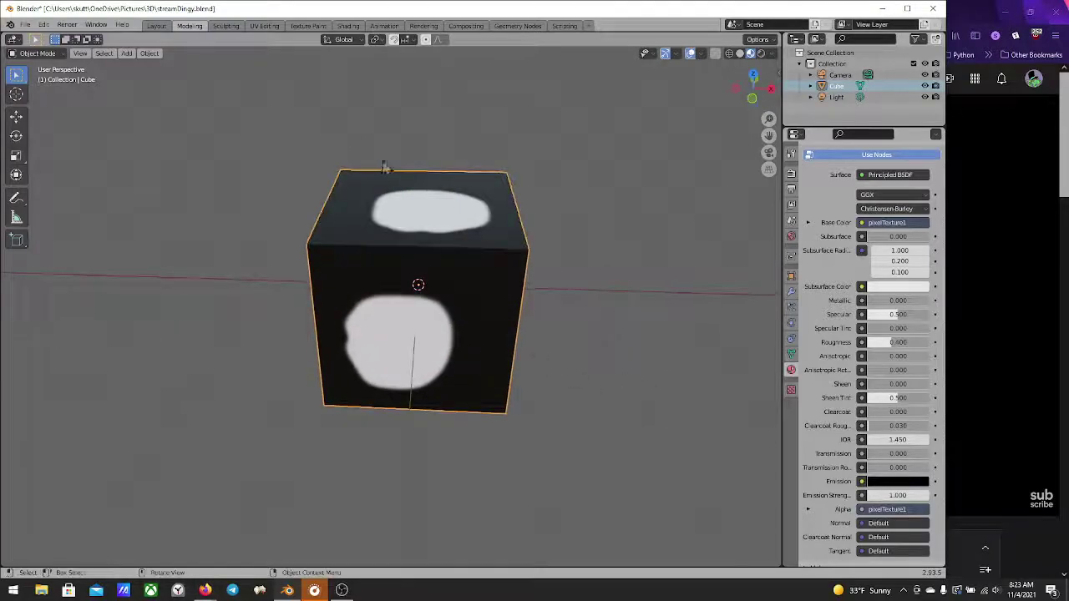
click(233, 26)
Go to the Texture Paint workspace and widen the image editor showing pixelTexture1
click(256, 28)
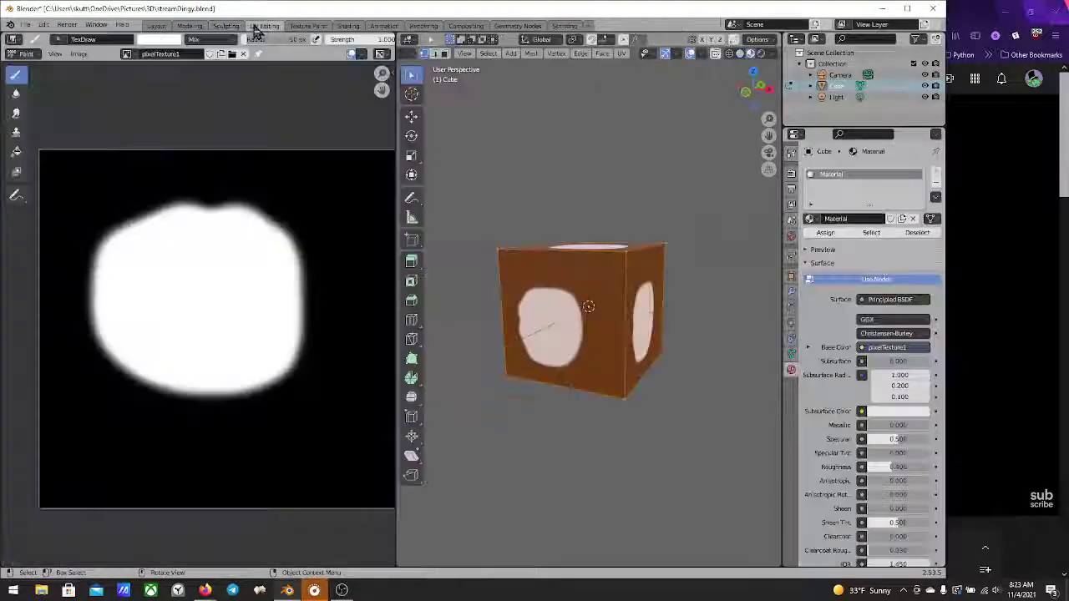
click(302, 27)
middle_drag(293, 169, 262, 165)
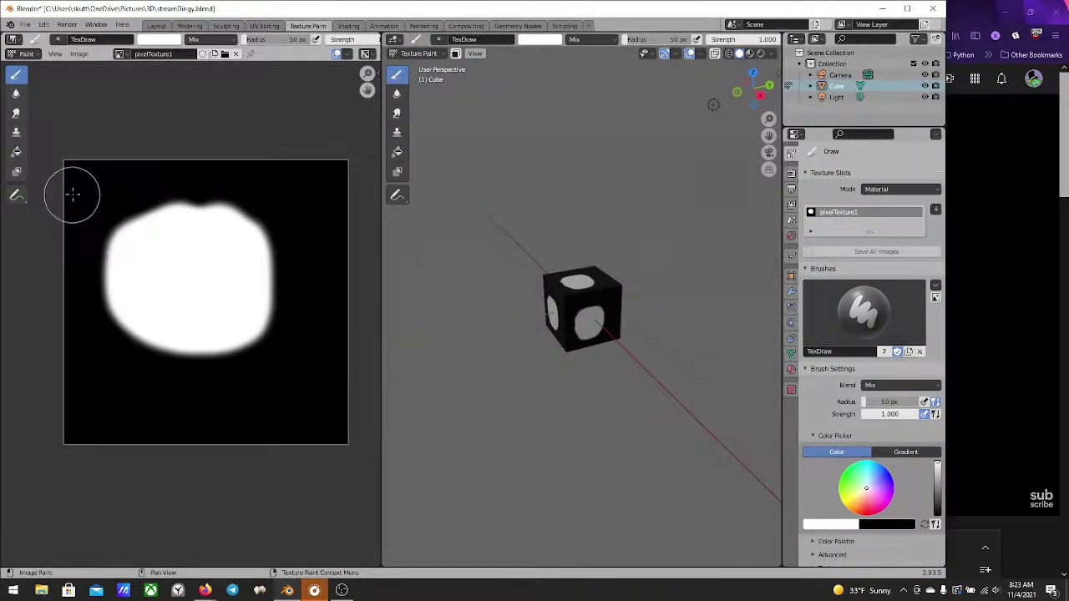
middle_drag(86, 181, 93, 200)
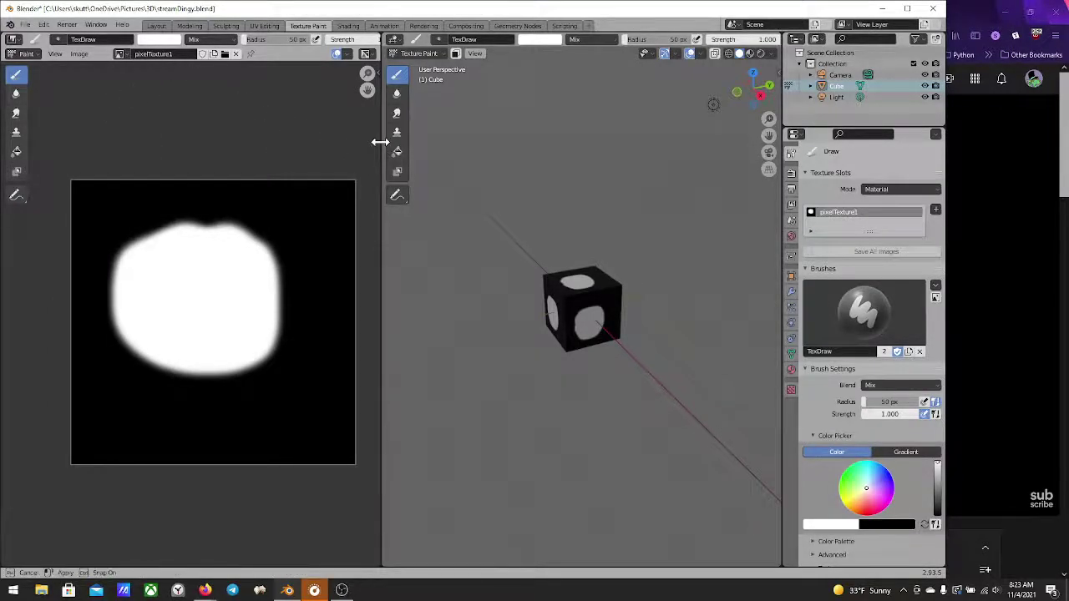
drag(381, 142, 391, 143)
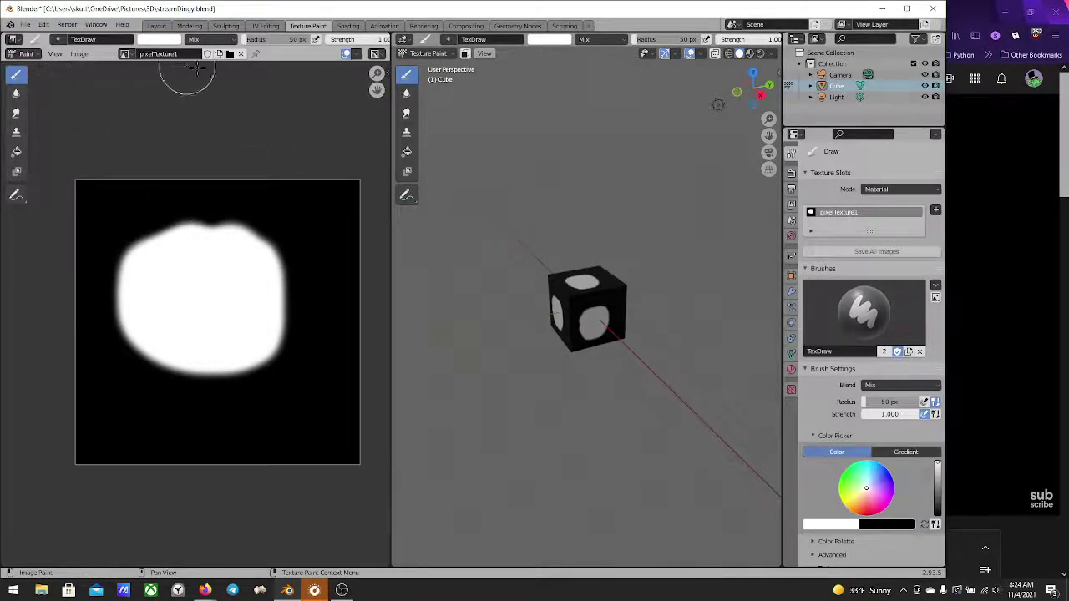
scroll(142, 234, up, 1)
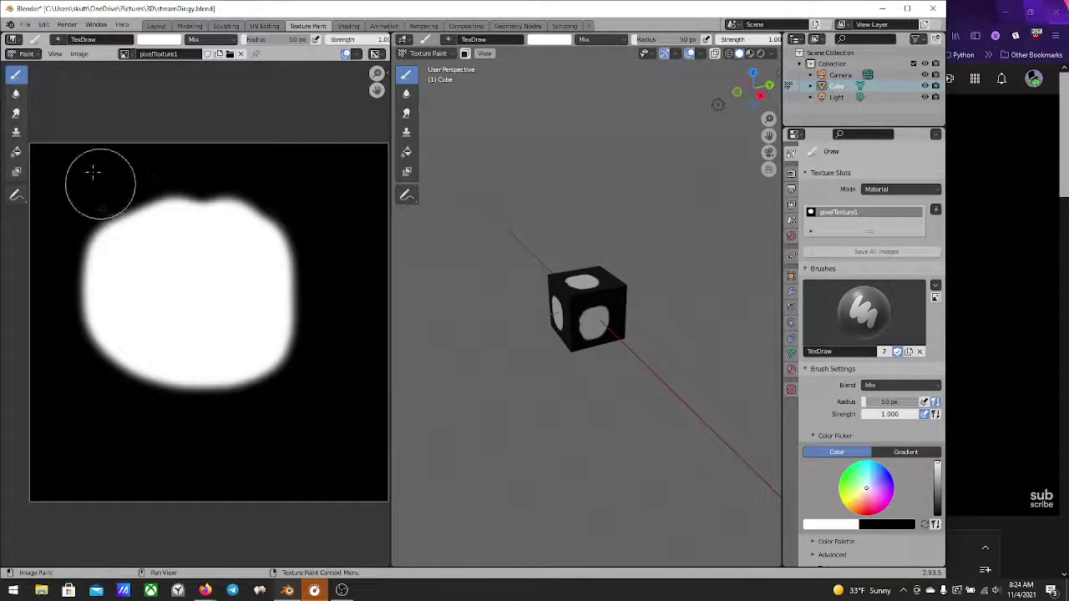
scroll(144, 211, down, 2)
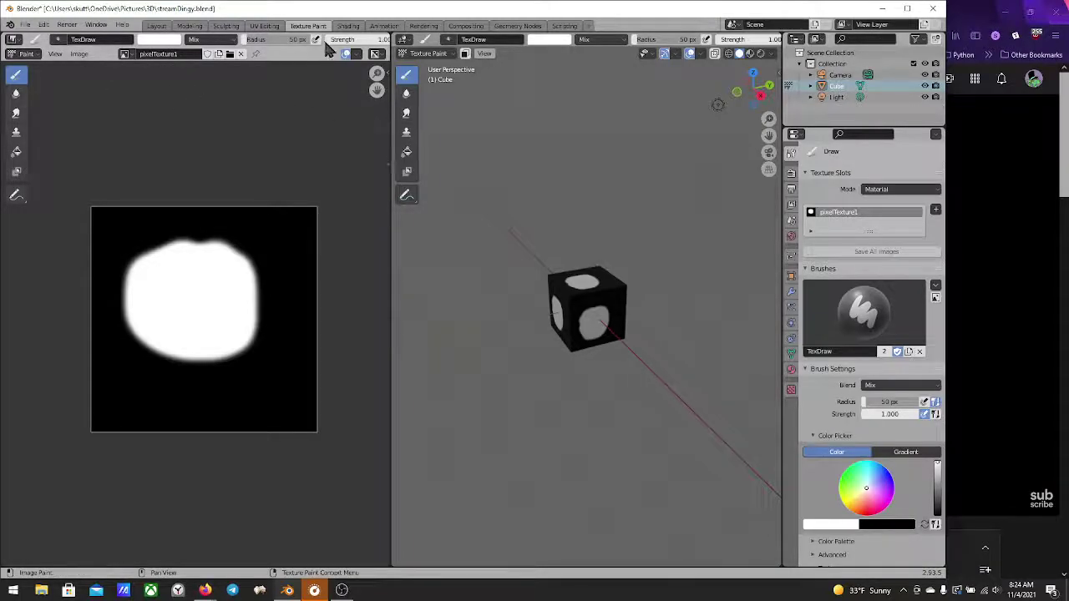
drag(388, 139, 483, 154)
scroll(256, 252, up, 2)
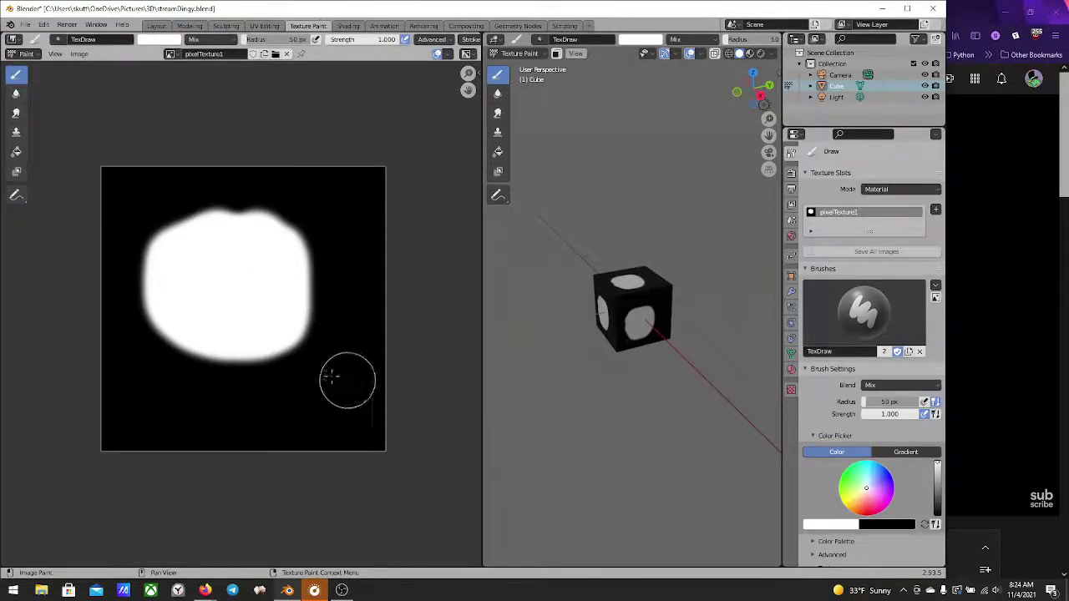
Set the brush Blend mode to Erase Alpha in the image editor sidebar
key(n)
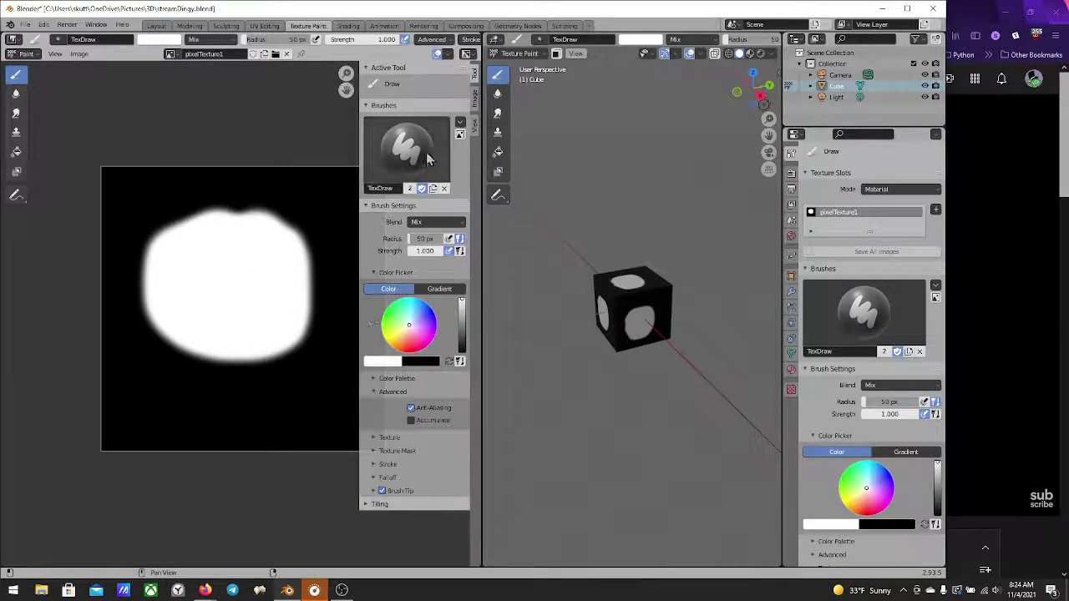
click(383, 160)
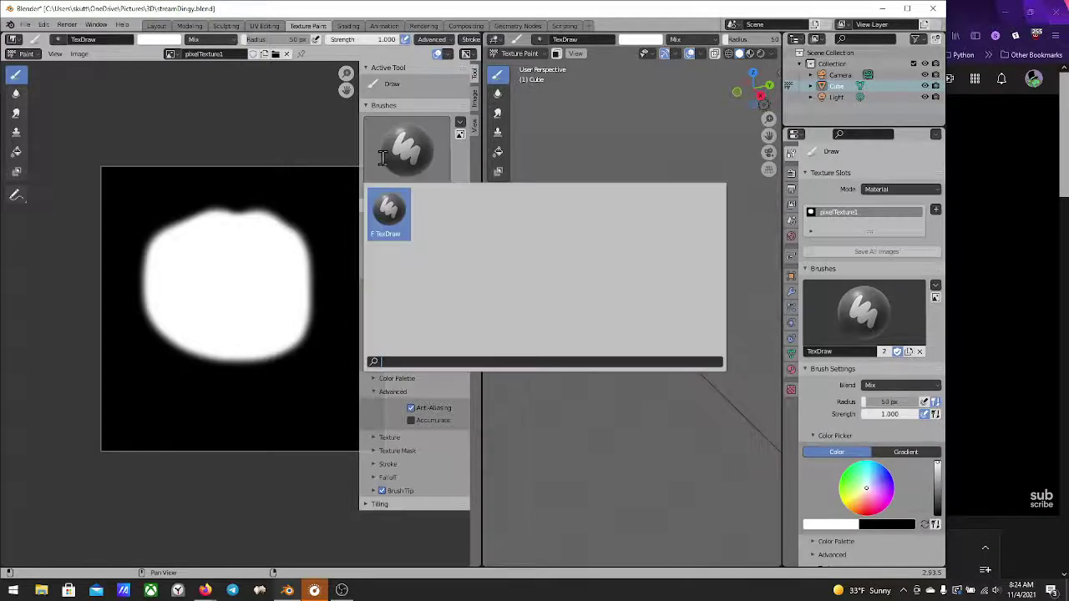
click(383, 159)
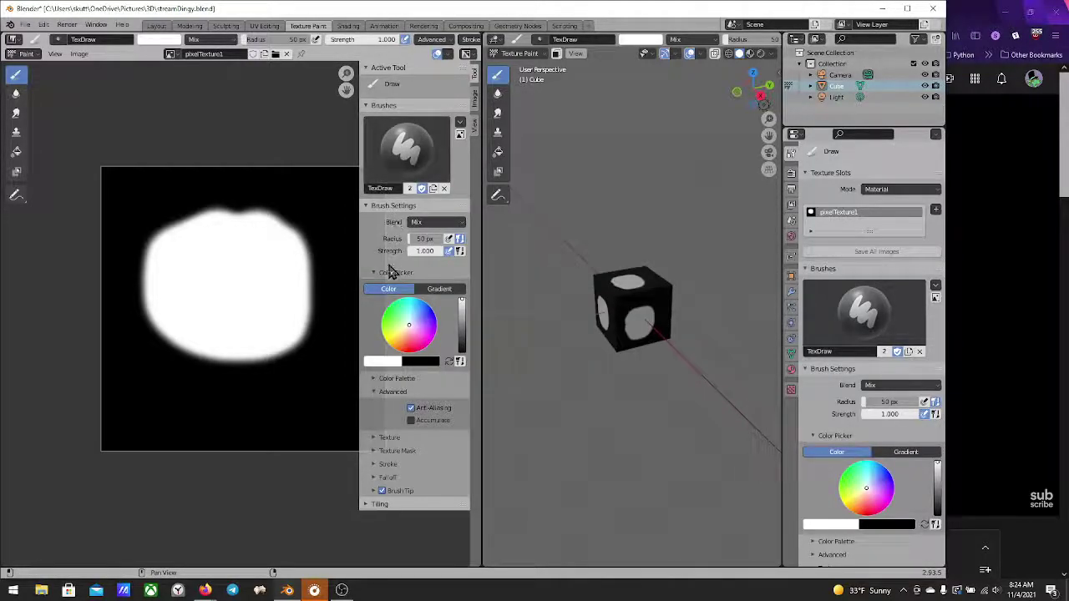
click(425, 225)
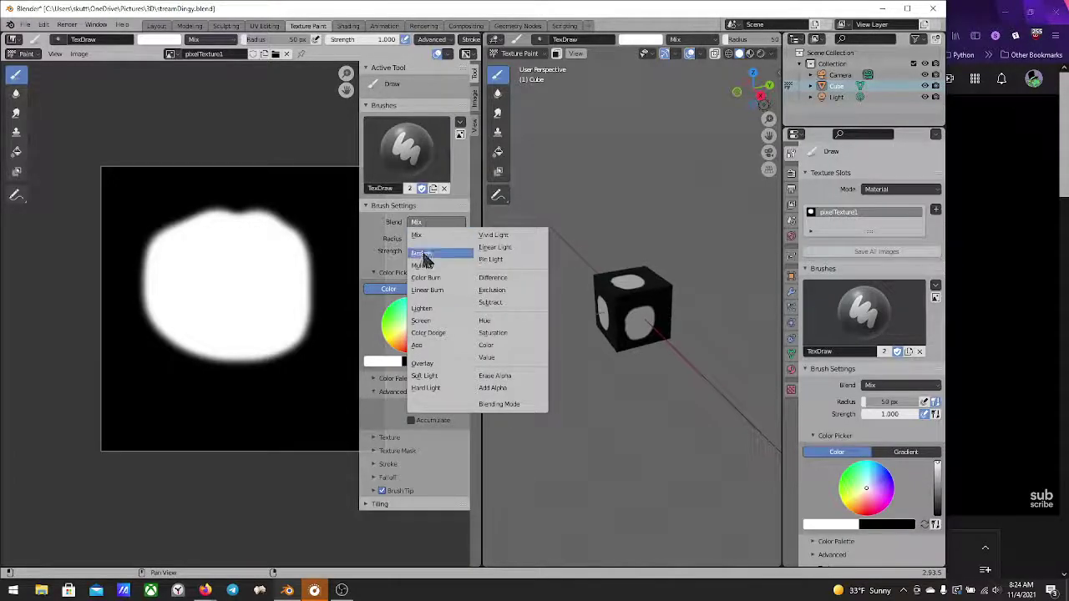
click(491, 376)
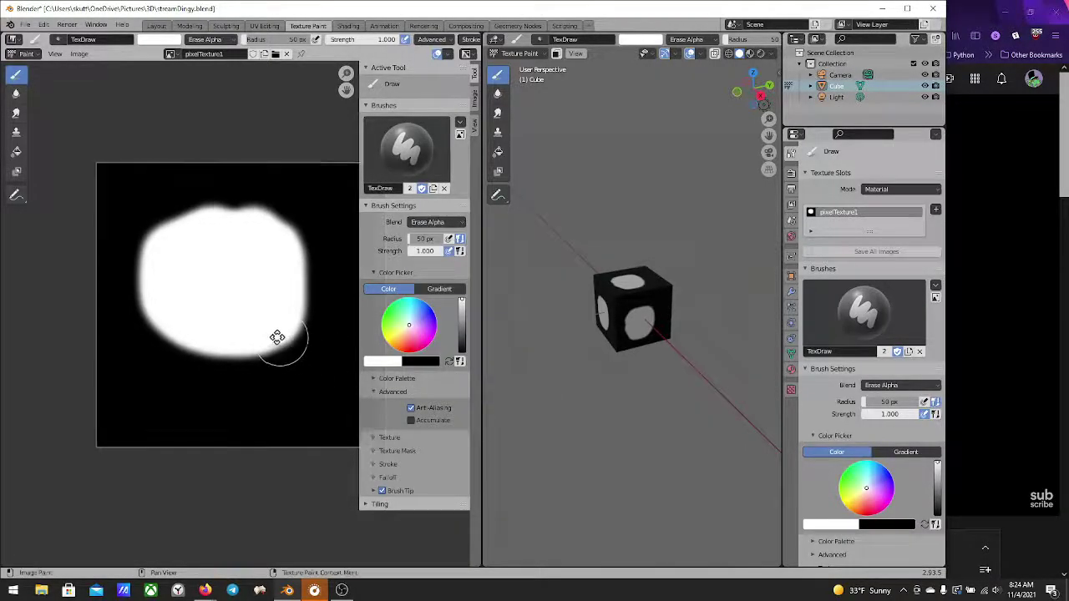
Erase a strip along the texture's right edge down to transparency
scroll(211, 376, down, 2)
drag(241, 241, 262, 462)
mouse_move(261, 380)
mouse_down()
mouse_move(259, 198)
mouse_move(287, 314)
mouse_move(289, 485)
mouse_up()
mouse_move(621, 348)
middle_down()
mouse_move(686, 302)
mouse_move(626, 326)
middle_up()
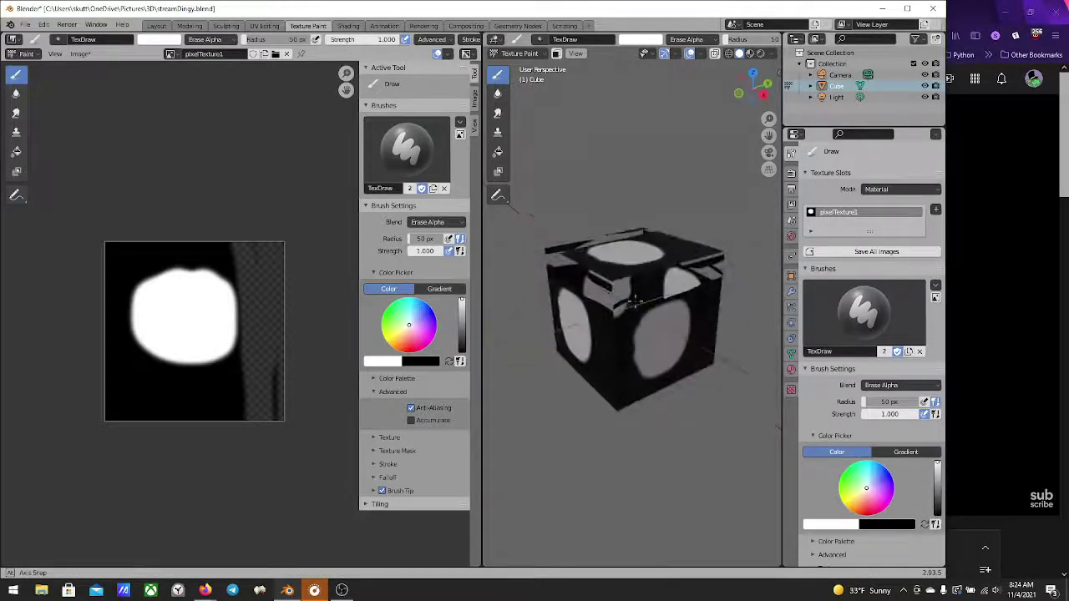
Check the cube's material and return the viewport to Material Preview shading facing the front
click(792, 370)
scroll(841, 361, down, 10)
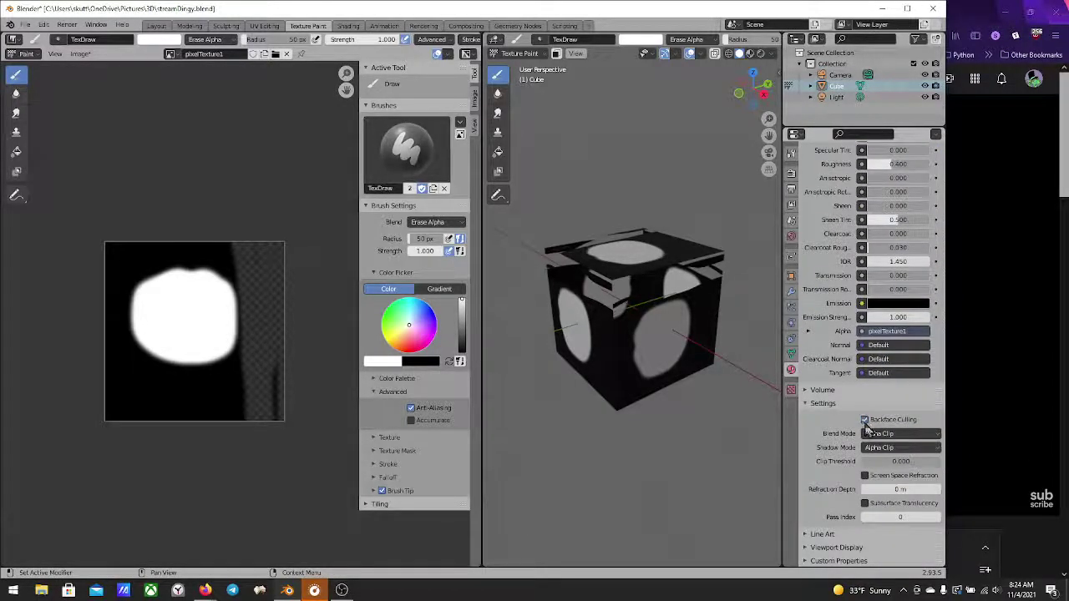
click(761, 54)
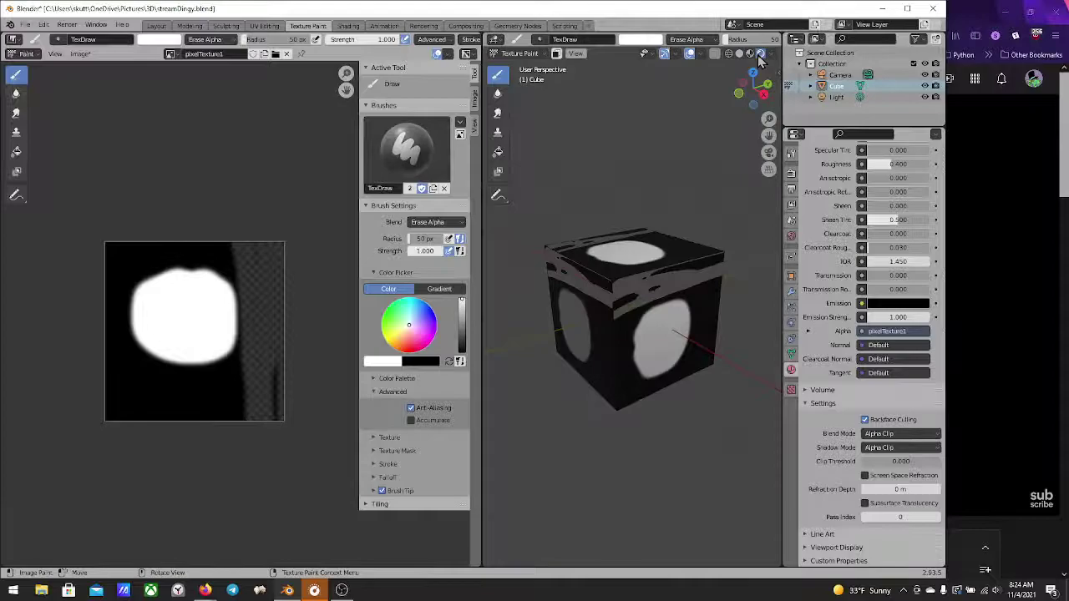
click(750, 54)
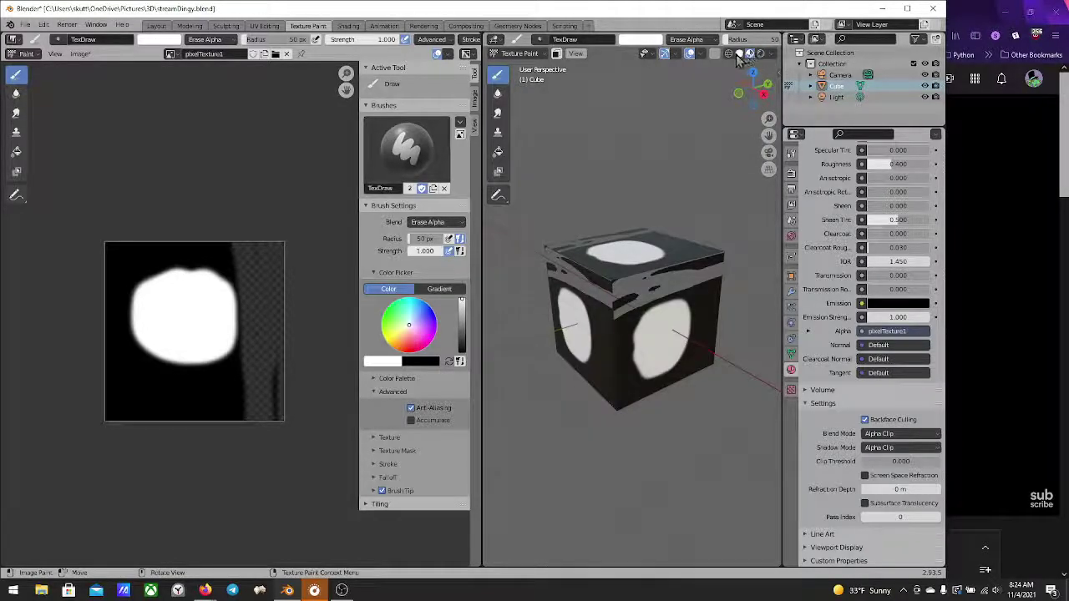
click(739, 53)
click(750, 54)
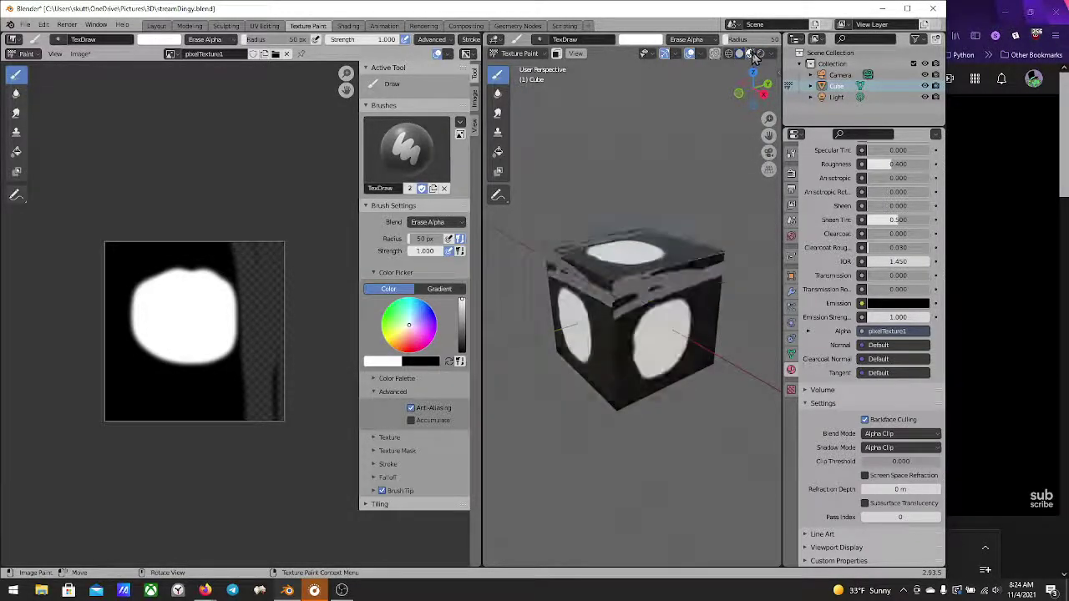
middle_drag(727, 359, 693, 355)
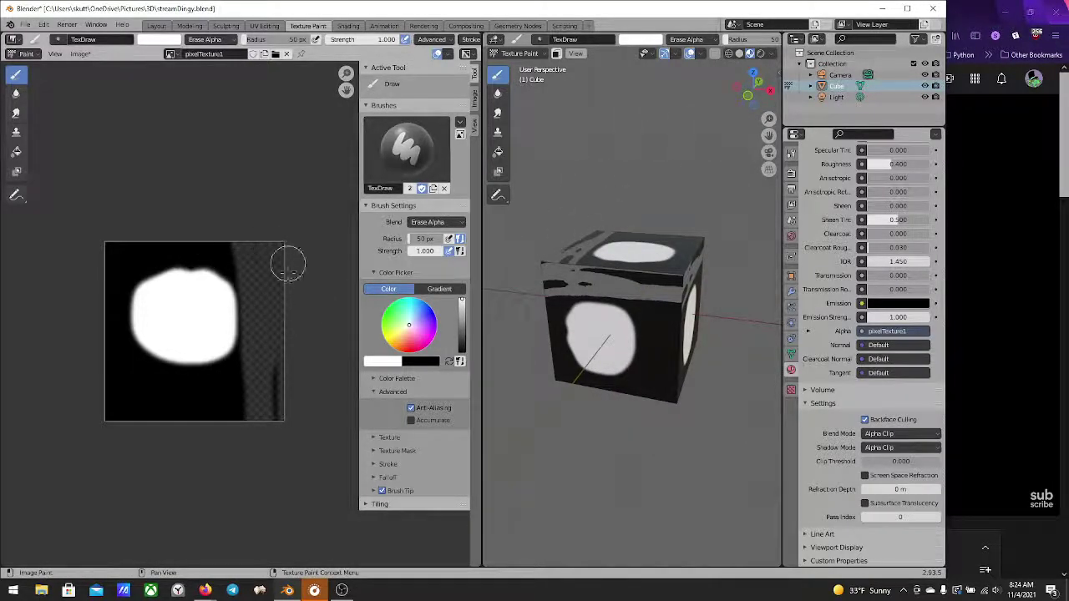
Erase the top edge, white blob and leftover dark streaks until the image is transparent
drag(250, 230, 98, 253)
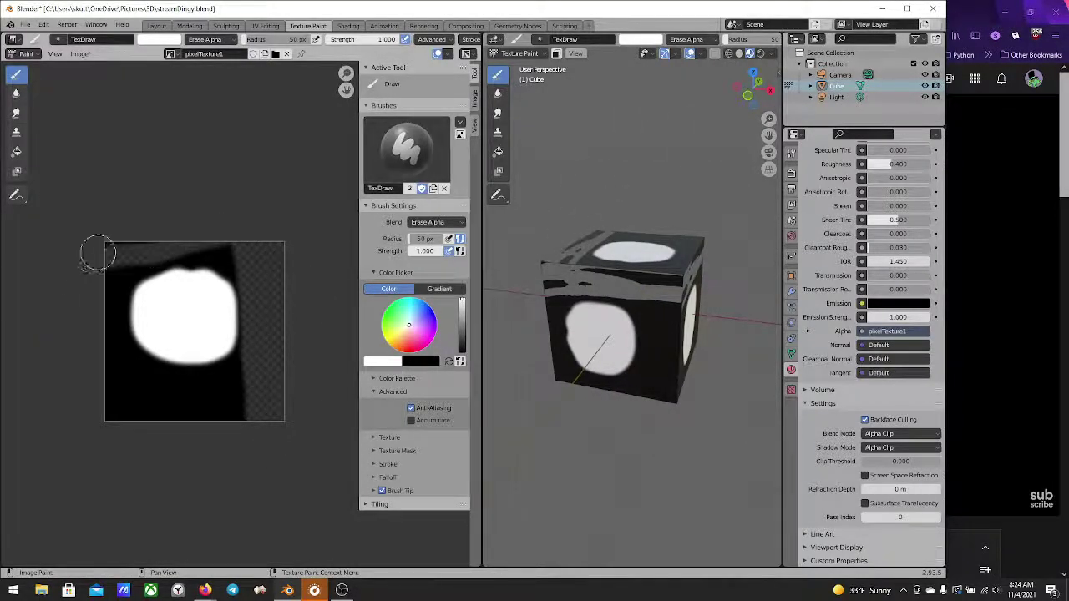
mouse_move(229, 223)
mouse_down()
mouse_move(86, 354)
mouse_move(153, 310)
mouse_move(252, 217)
mouse_move(23, 456)
mouse_move(188, 283)
mouse_move(84, 350)
mouse_move(150, 266)
mouse_move(118, 289)
mouse_up()
mouse_move(253, 213)
mouse_down()
mouse_move(104, 431)
mouse_move(149, 406)
mouse_move(257, 203)
mouse_move(155, 535)
mouse_move(250, 253)
mouse_move(208, 457)
mouse_move(241, 328)
mouse_move(242, 481)
mouse_move(239, 219)
mouse_move(204, 530)
mouse_move(237, 299)
mouse_move(196, 476)
mouse_move(190, 297)
mouse_move(173, 394)
mouse_up()
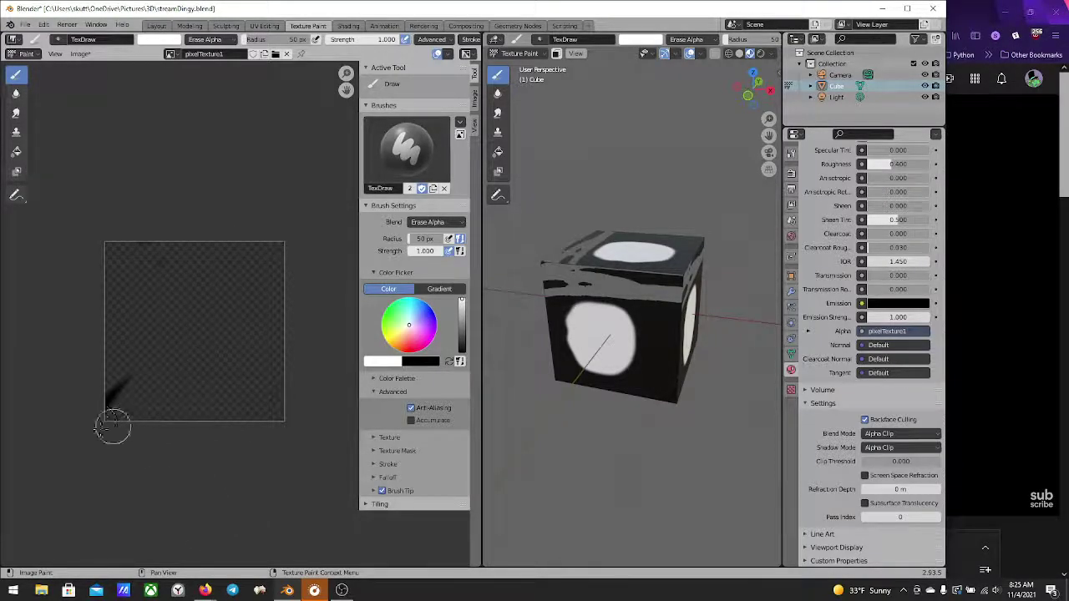
drag(113, 427, 103, 397)
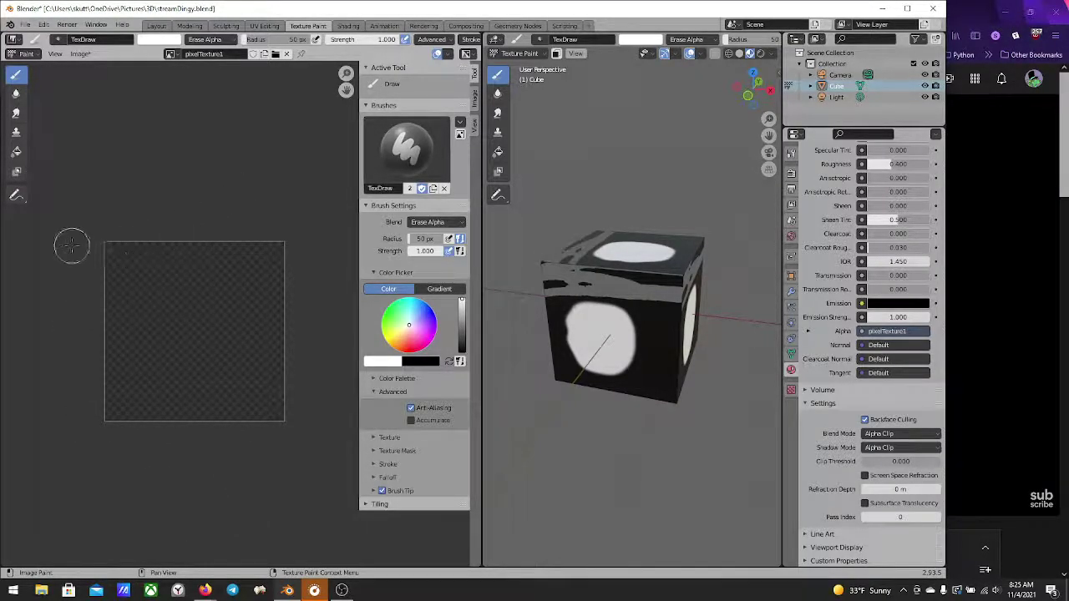
drag(72, 245, 300, 227)
scroll(209, 358, down, 1)
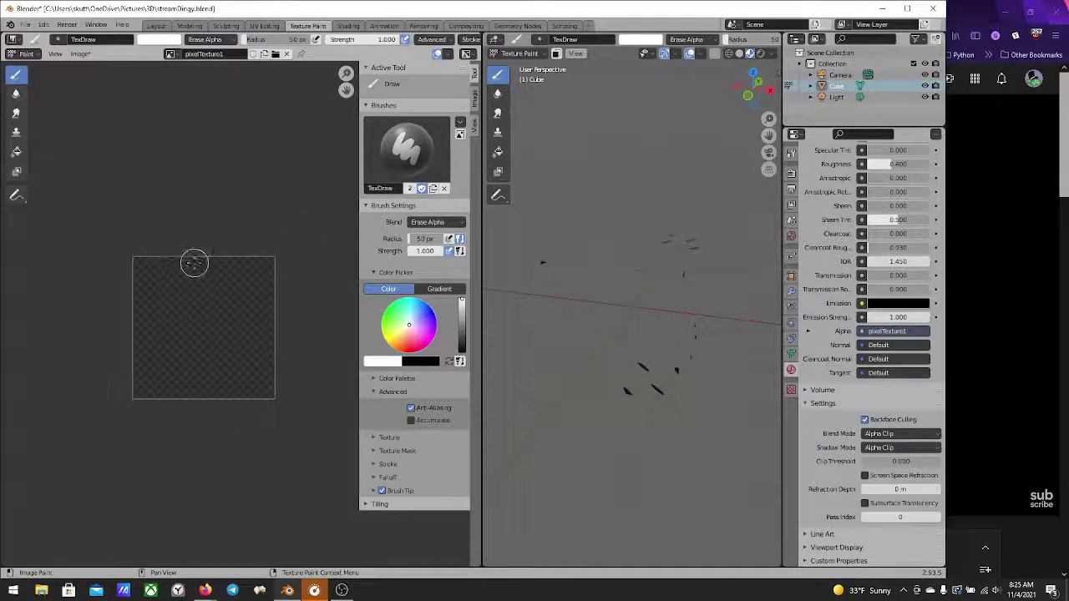
Resize the brush radius with F, settling first at 340 px and then 368 px
key(f)
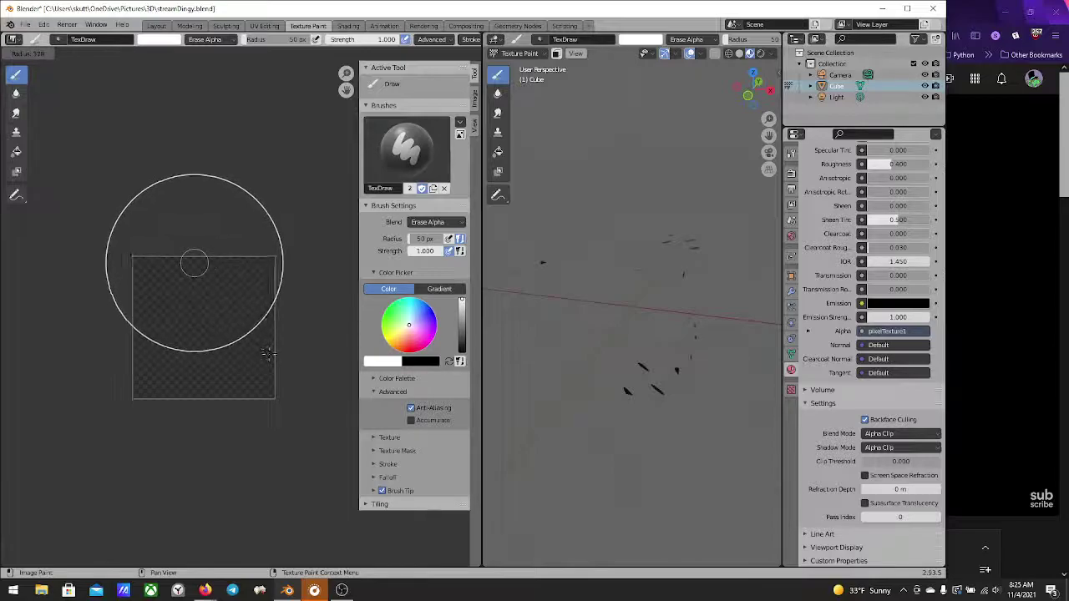
click(262, 344)
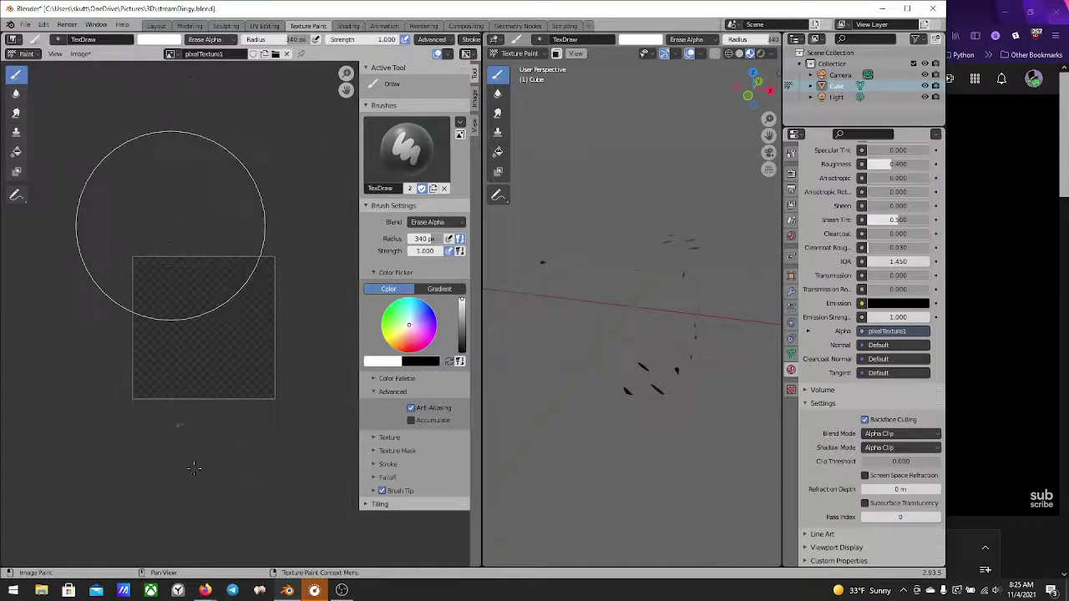
key(f)
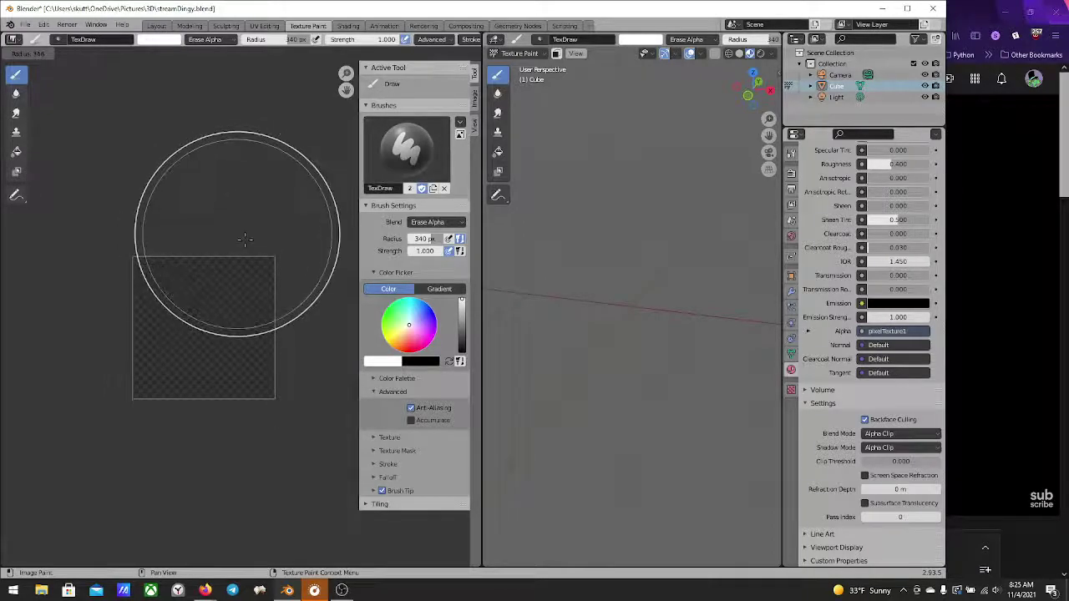
click(227, 187)
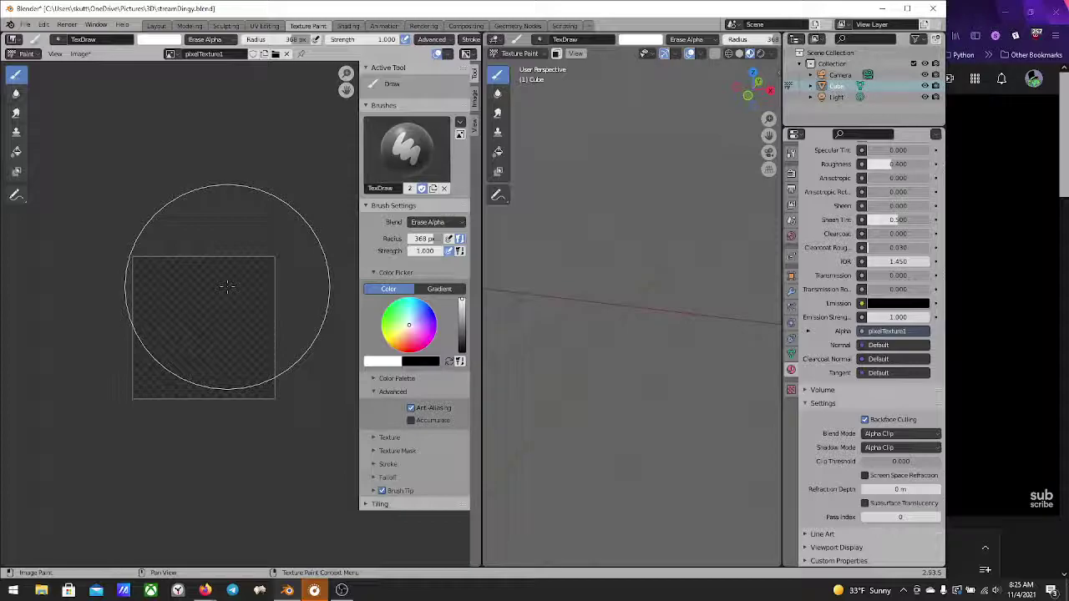
Shrink the Erase Alpha brush radius down to 30 px and bring up the Blend options
scroll(209, 309, up, 2)
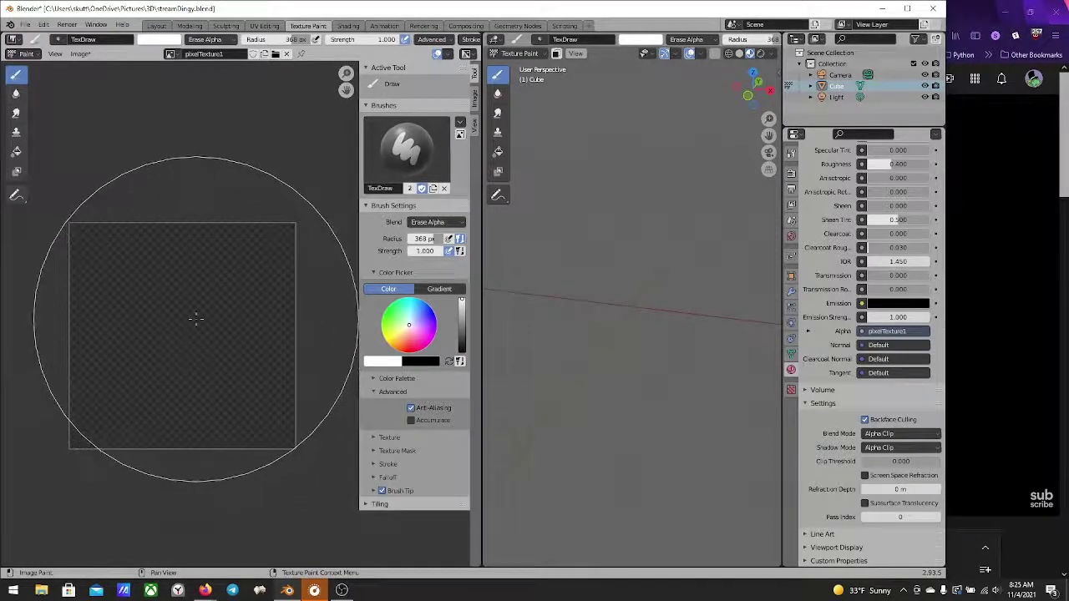
scroll(172, 291, down, 2)
scroll(184, 308, up, 3)
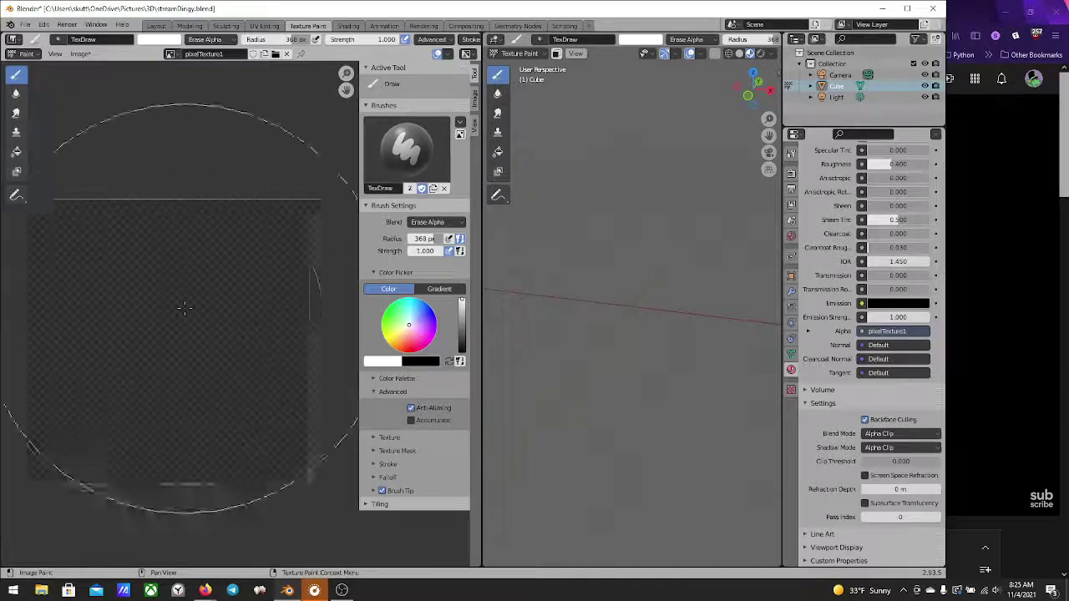
scroll(185, 313, up, 1)
scroll(177, 375, down, 2)
middle_drag(175, 370, 182, 364)
key(f)
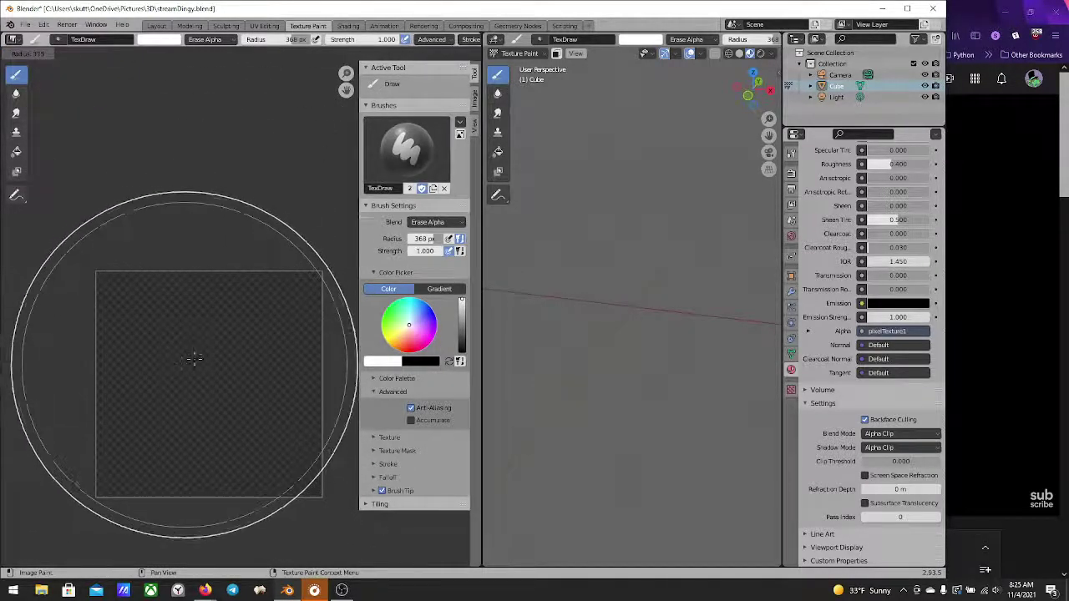
click(34, 508)
scroll(112, 281, up, 4)
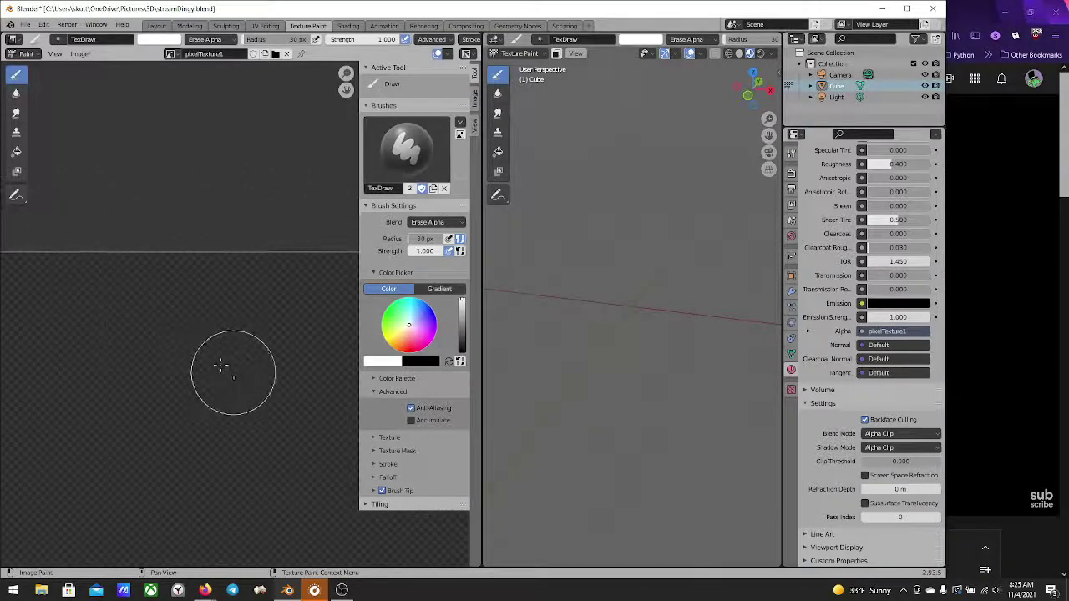
scroll(167, 326, down, 2)
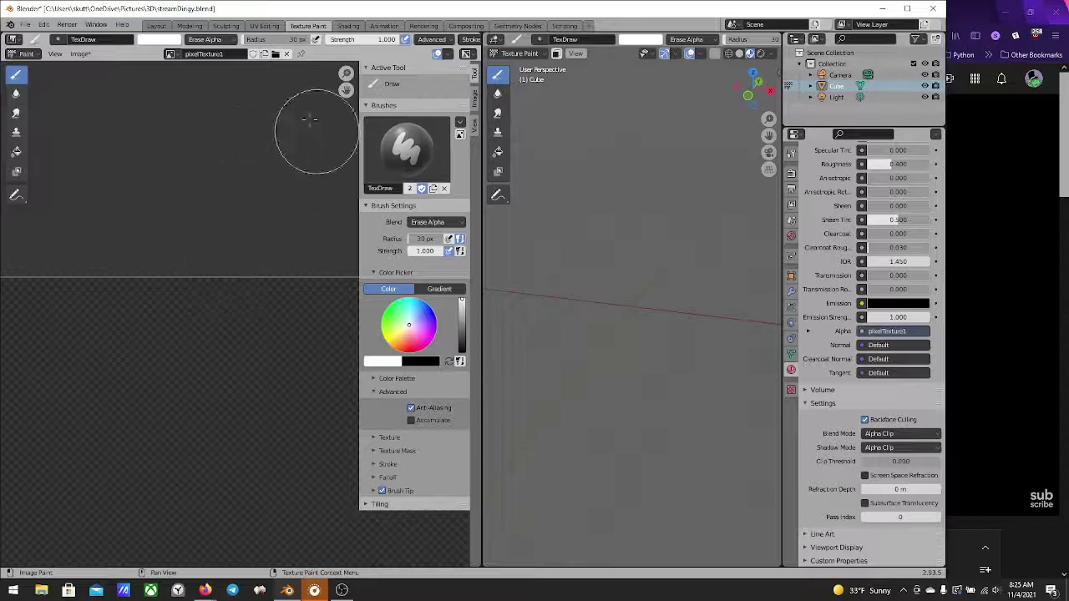
click(436, 224)
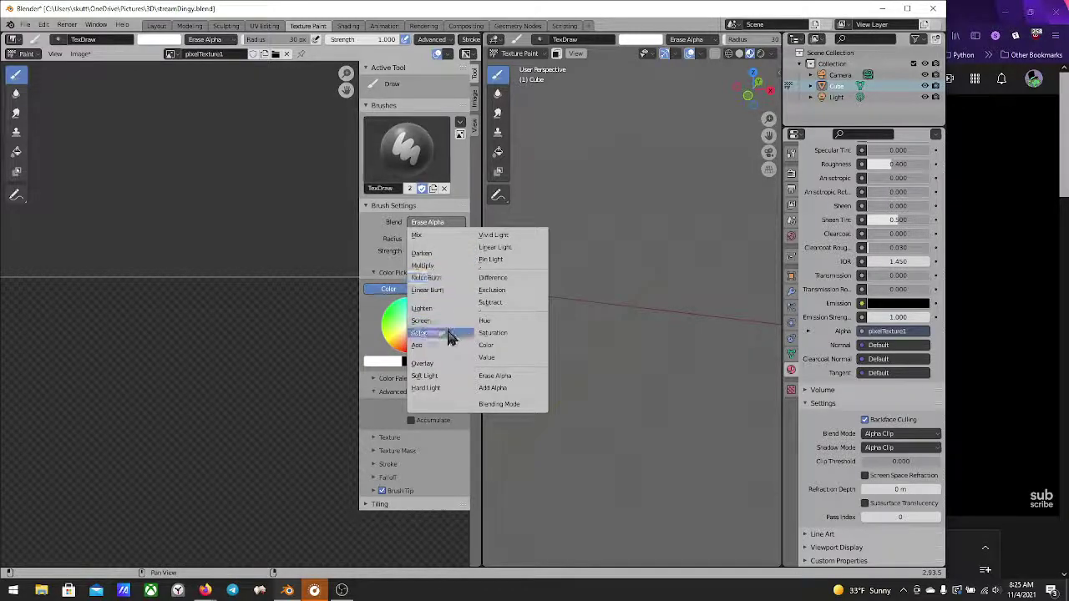
Switch the brush blend to Mix, hide the sidebar, and set the radius to 1 px
click(424, 235)
key(n)
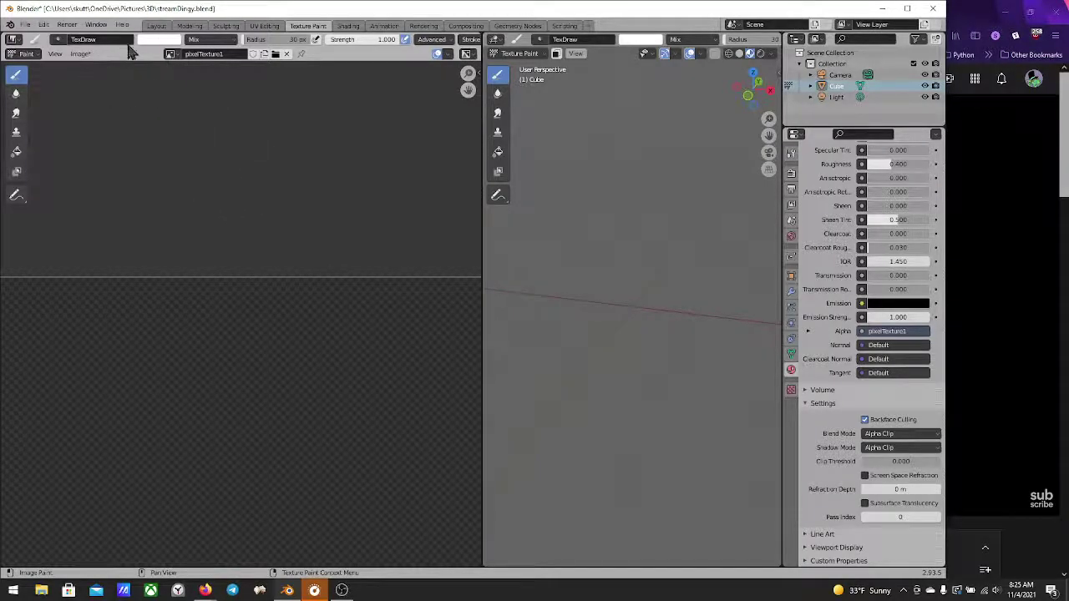
scroll(206, 43, down, 6)
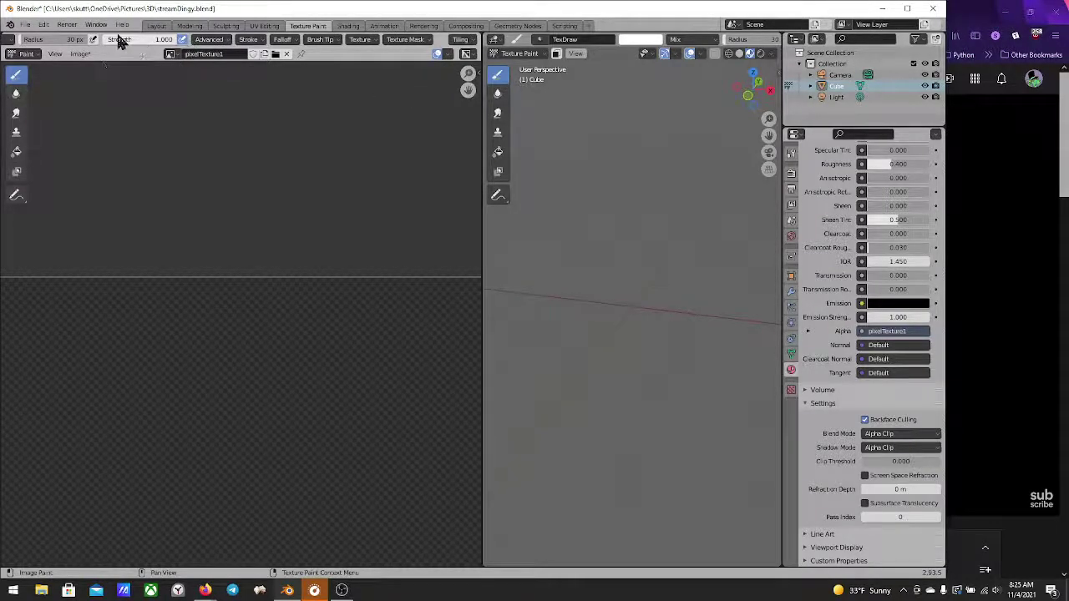
scroll(143, 43, up, 3)
scroll(222, 39, up, 2)
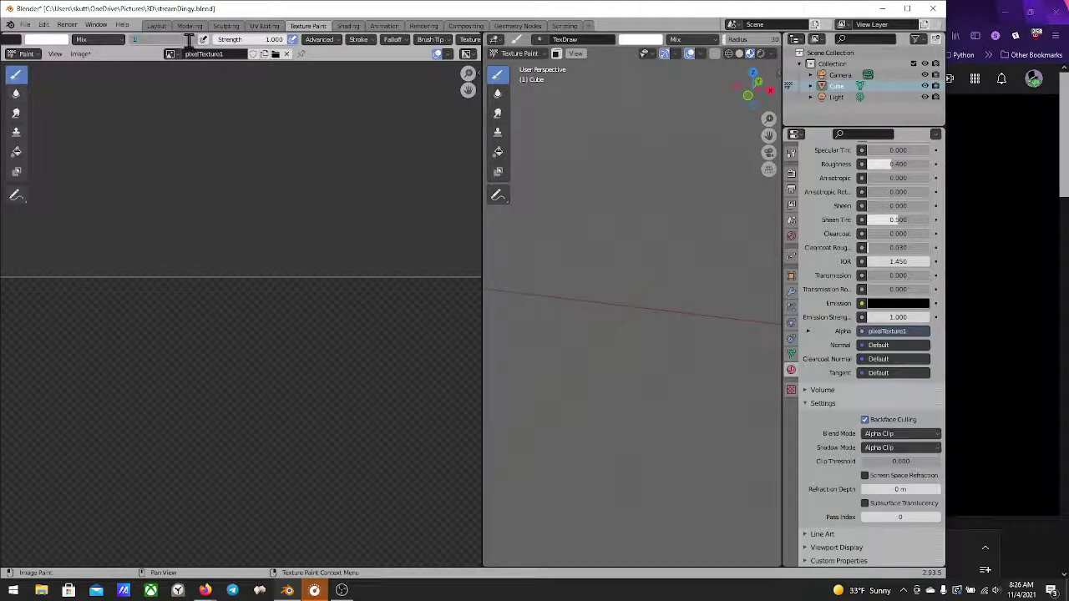
key(Return)
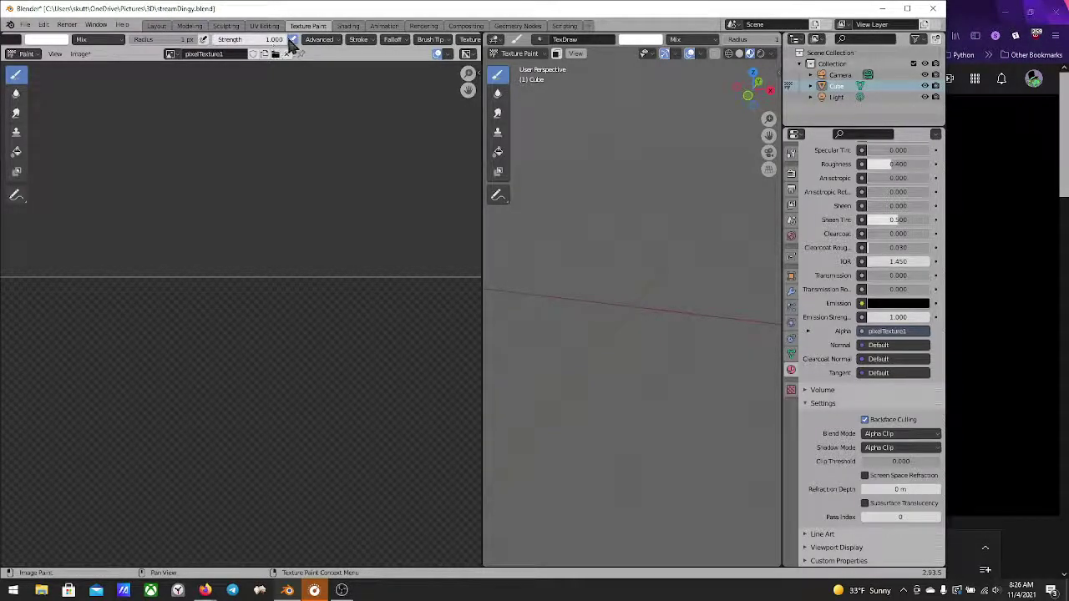
Open the brush Falloff popover and keep the Custom falloff curve
click(323, 40)
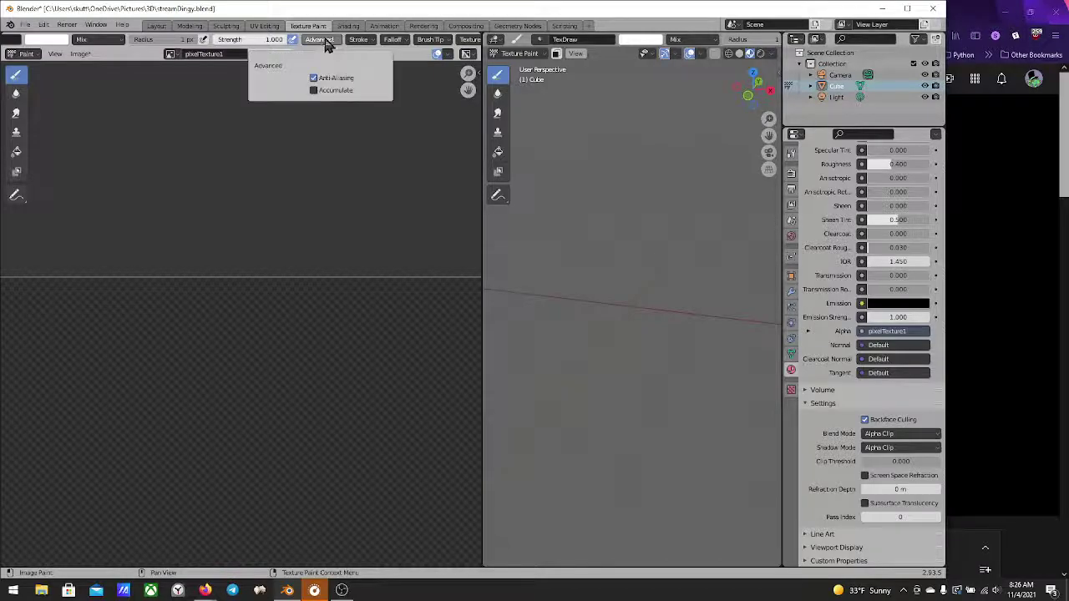
click(396, 40)
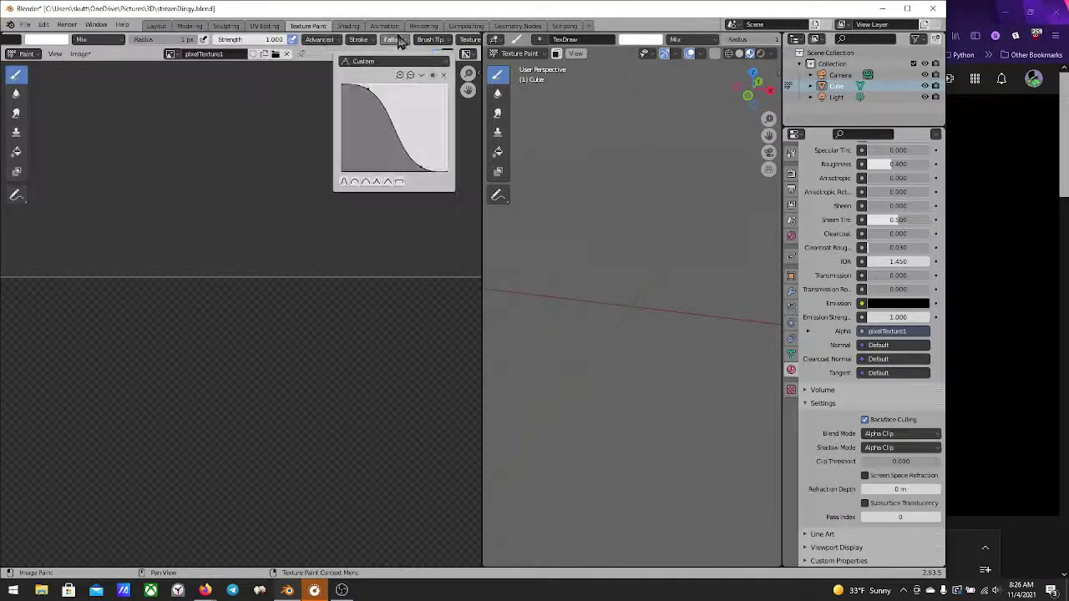
click(371, 42)
click(391, 39)
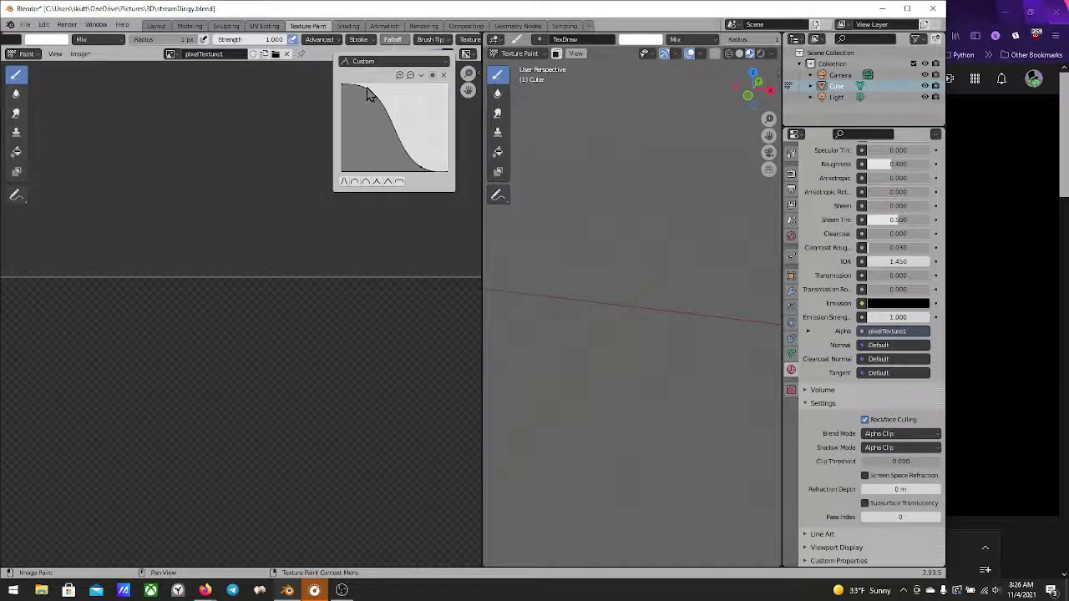
click(386, 61)
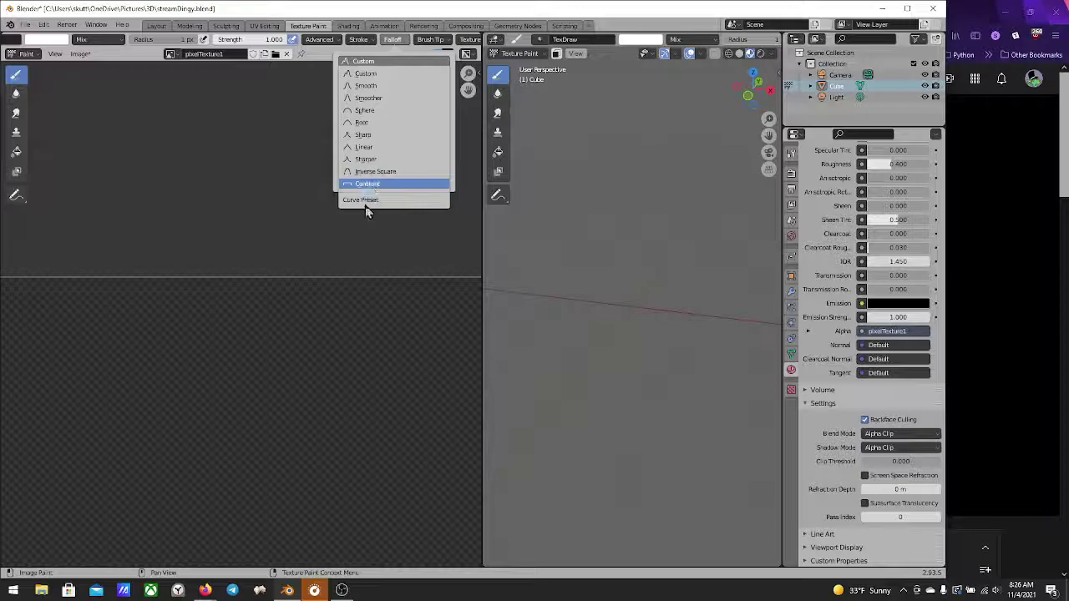
click(370, 74)
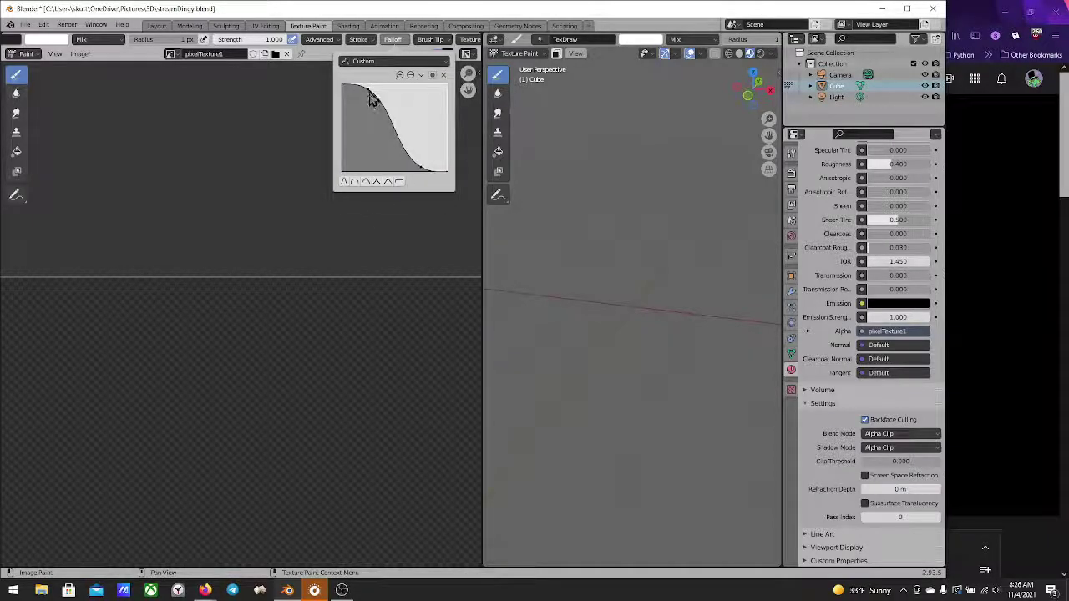
Set the first falloff curve point to X 0.5, Y 1
click(370, 90)
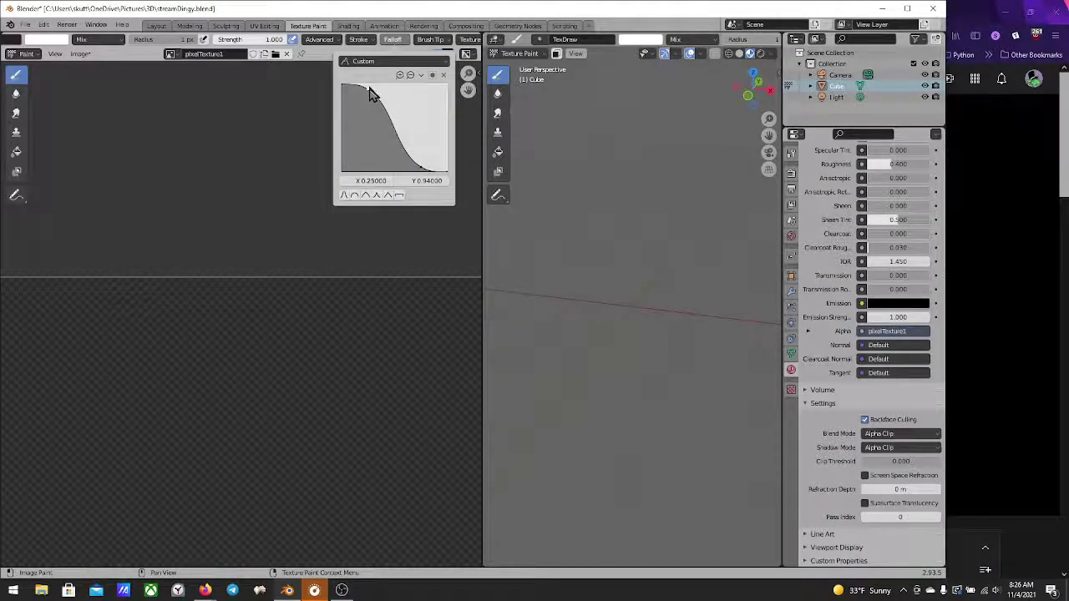
click(380, 180)
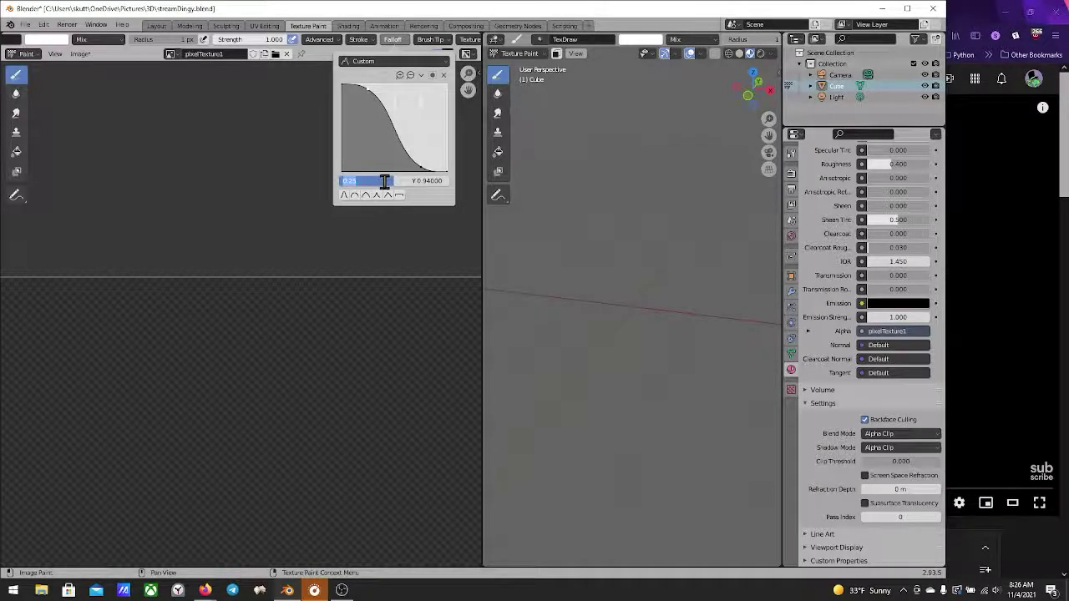
text(.5)
key(Return)
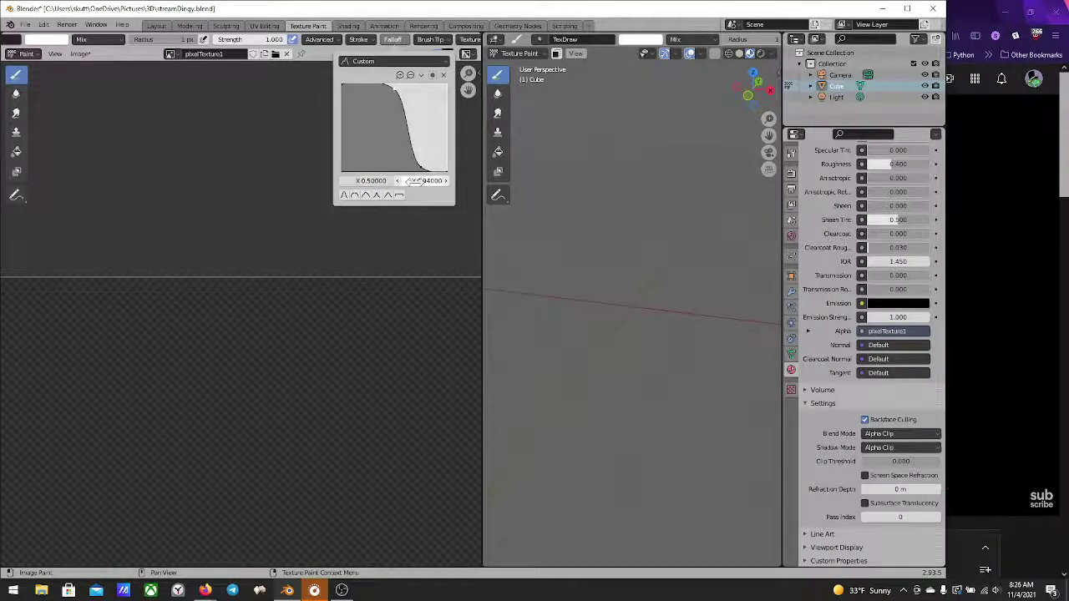
click(419, 181)
text(1)
key(Return)
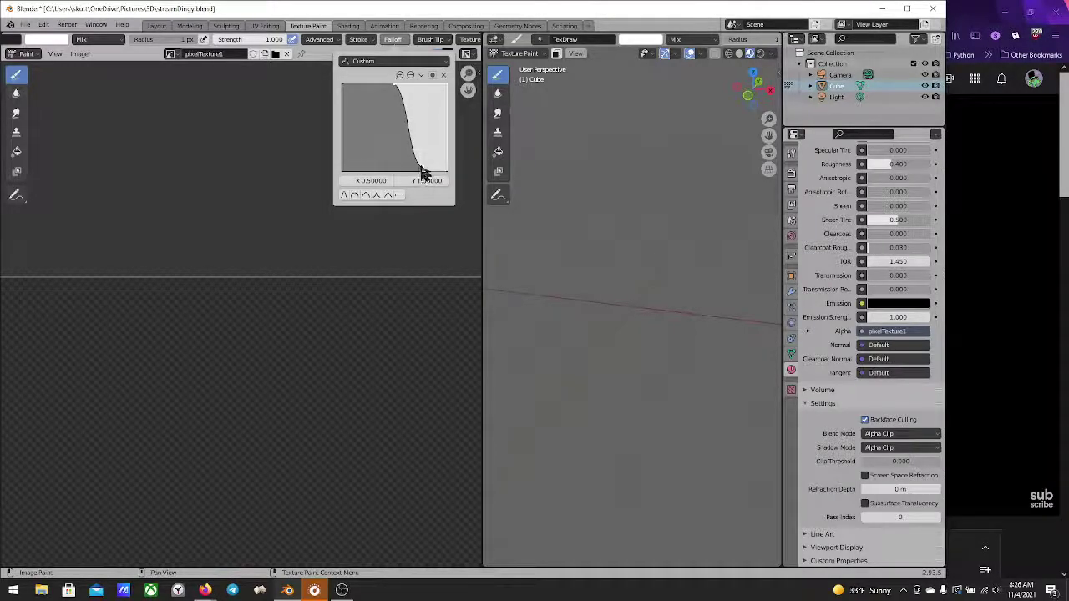
Set the second curve point to X 0.51 with height 0.25 for a sharp step
click(370, 181)
key(Return)
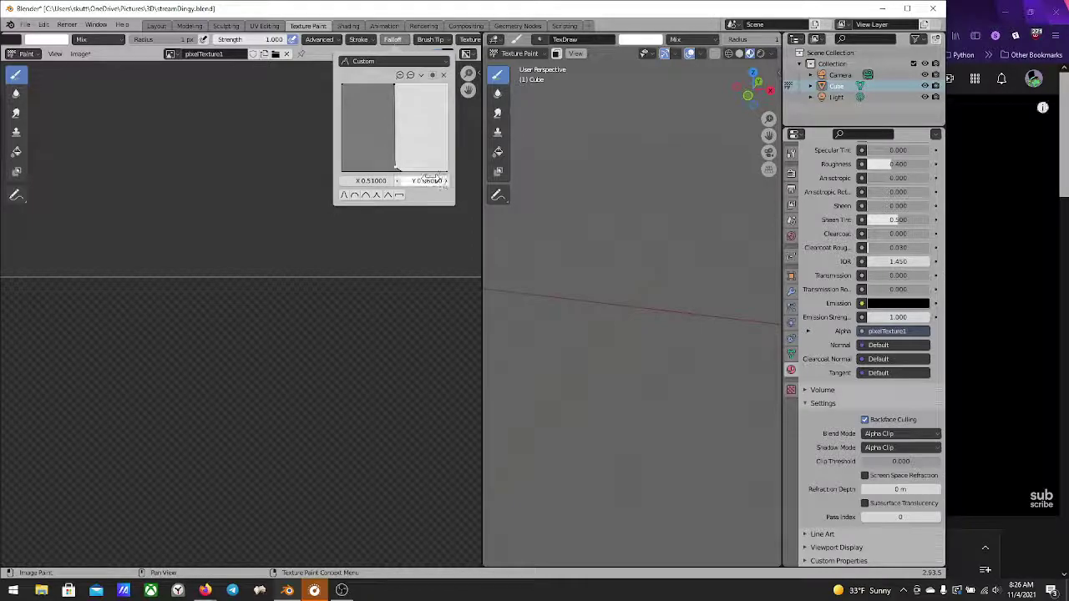
click(415, 181)
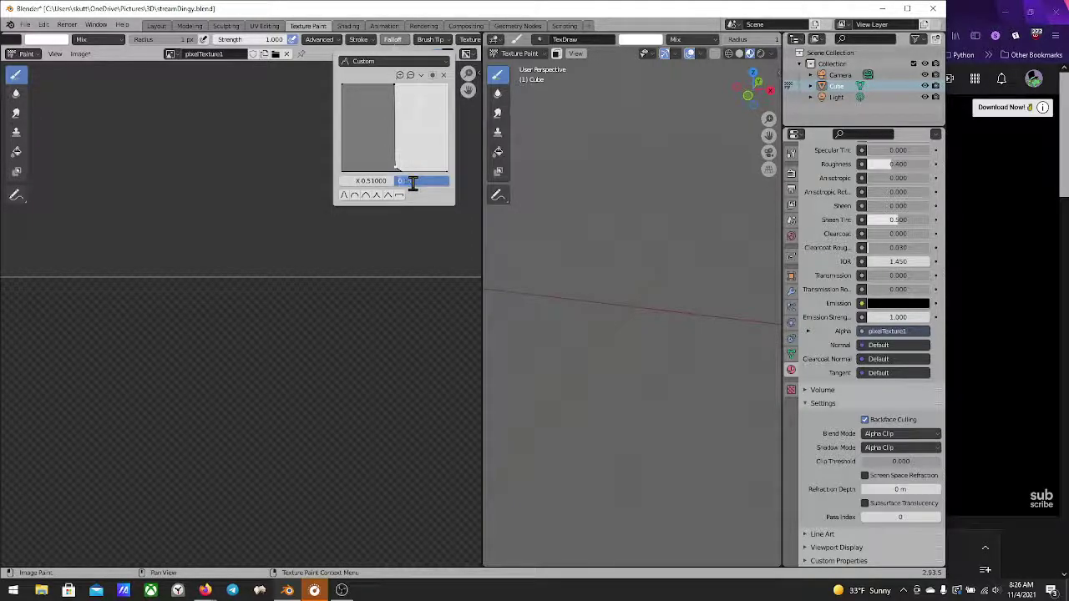
text(.25)
key(Return)
Paint a thin white vertical line and a looping outline, then inspect them on the cube
middle_drag(203, 328, 167, 270)
drag(203, 190, 198, 265)
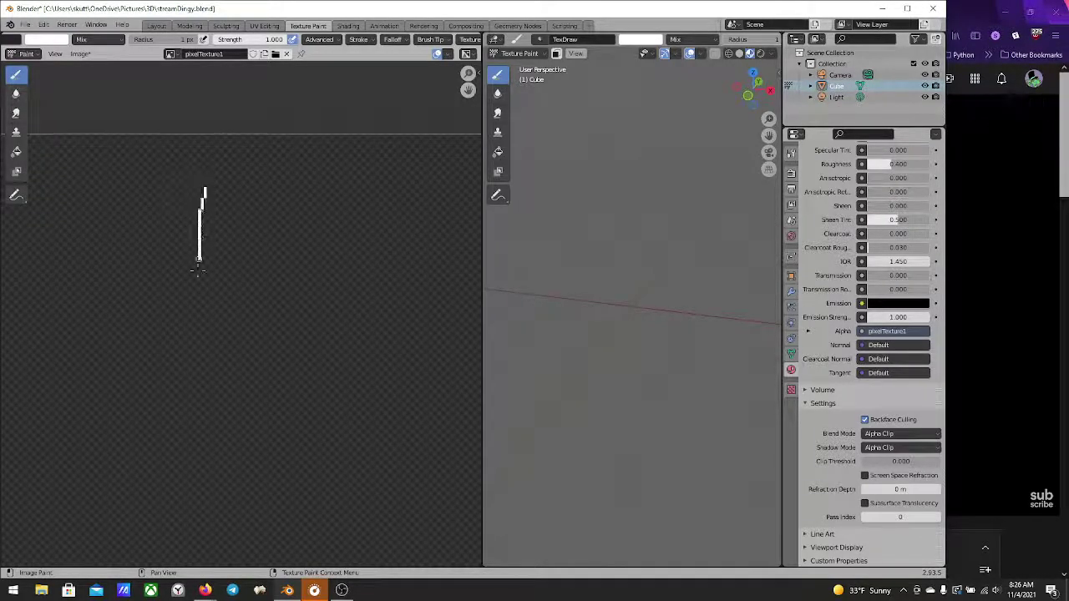
mouse_move(190, 368)
mouse_down()
mouse_move(117, 264)
mouse_move(163, 196)
mouse_move(271, 198)
mouse_move(355, 244)
mouse_move(361, 326)
mouse_move(276, 373)
mouse_up()
middle_drag(637, 301, 544, 340)
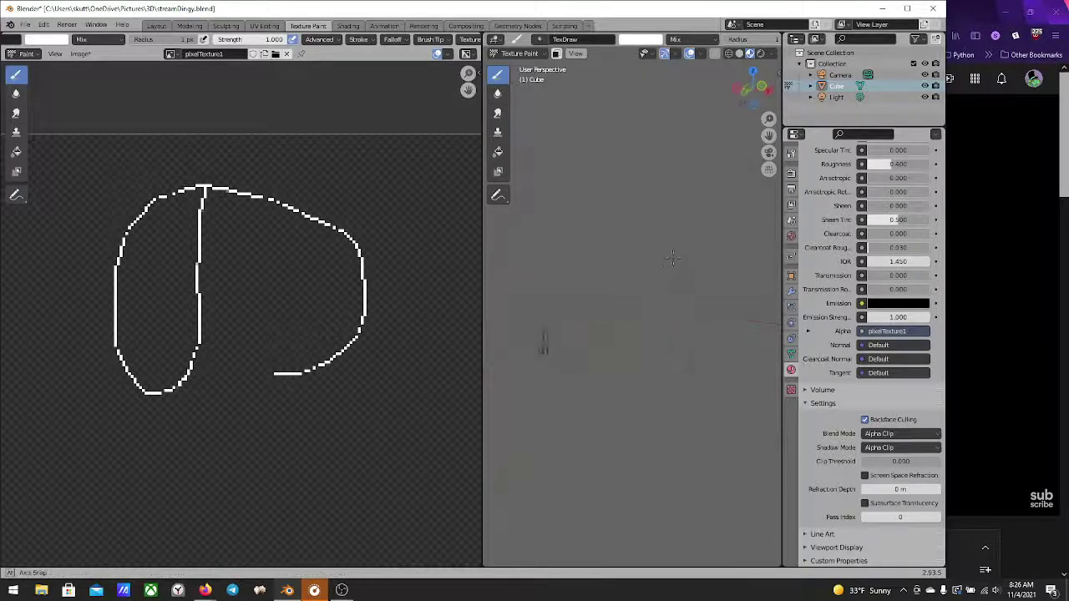
middle_drag(682, 277, 585, 317)
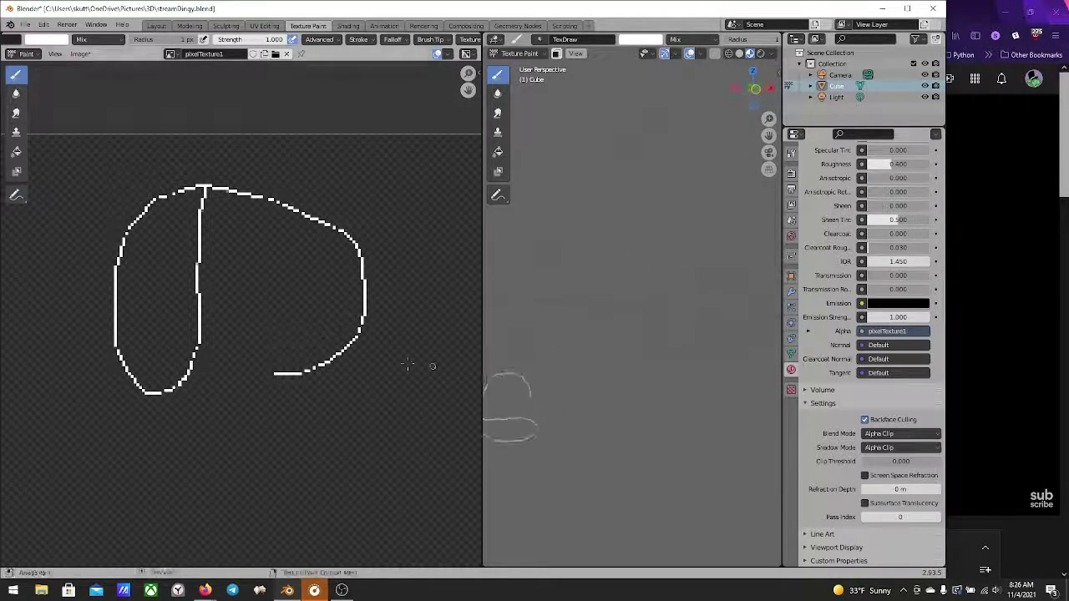
scroll(353, 355, down, 4)
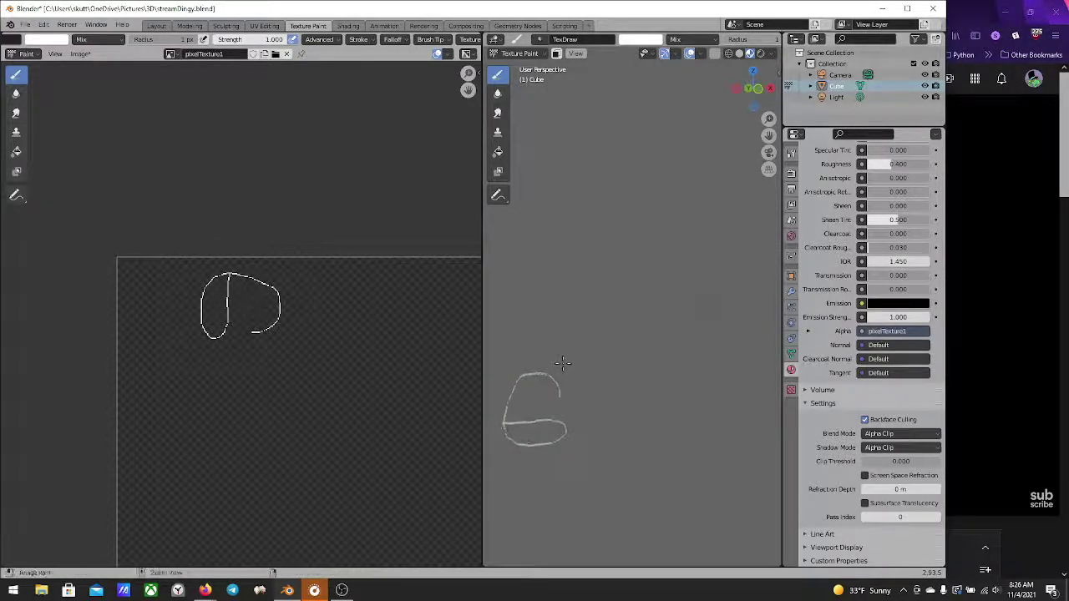
Undo the painted loop and center the blank texture in the Image Editor
key(ctrl+z)
scroll(317, 382, down, 5)
scroll(291, 399, up, 4)
middle_drag(295, 396, 150, 242)
scroll(150, 241, up, 1)
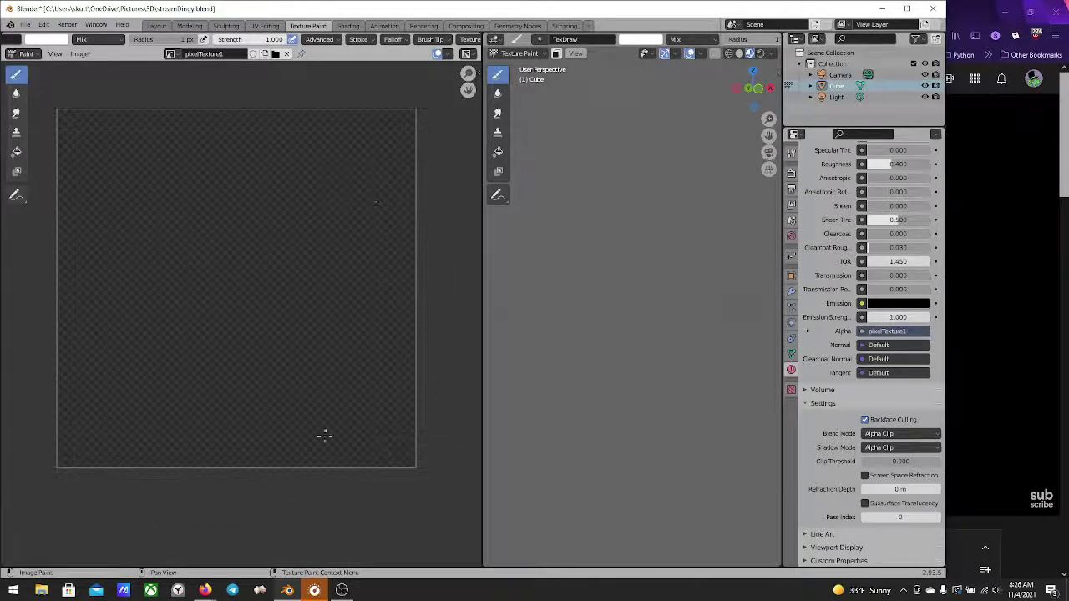
Zoom to the texture's top-left corner and paint white pixels joined into a top bar
middle_drag(280, 324, 317, 363)
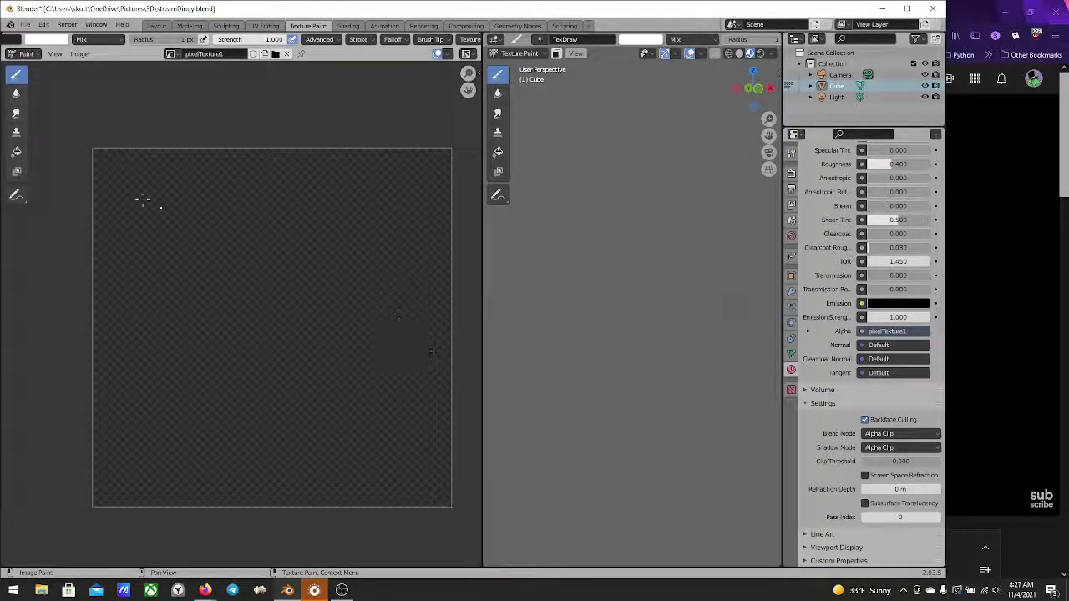
scroll(142, 200, up, 3)
middle_drag(142, 200, 213, 308)
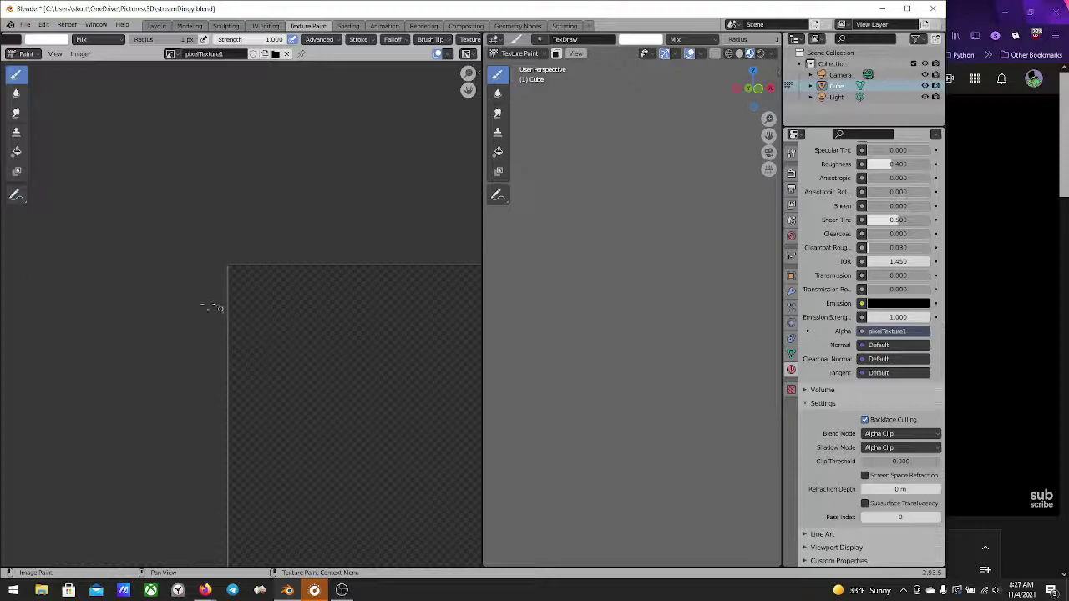
scroll(209, 284, up, 5)
middle_drag(198, 263, 205, 479)
scroll(124, 258, up, 3)
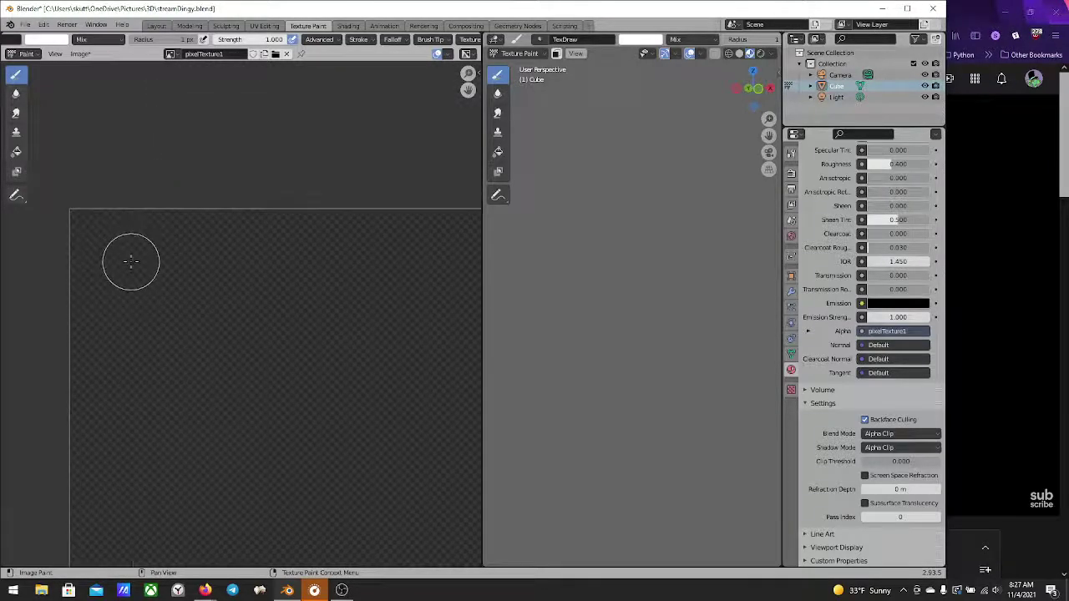
click(88, 227)
click(143, 228)
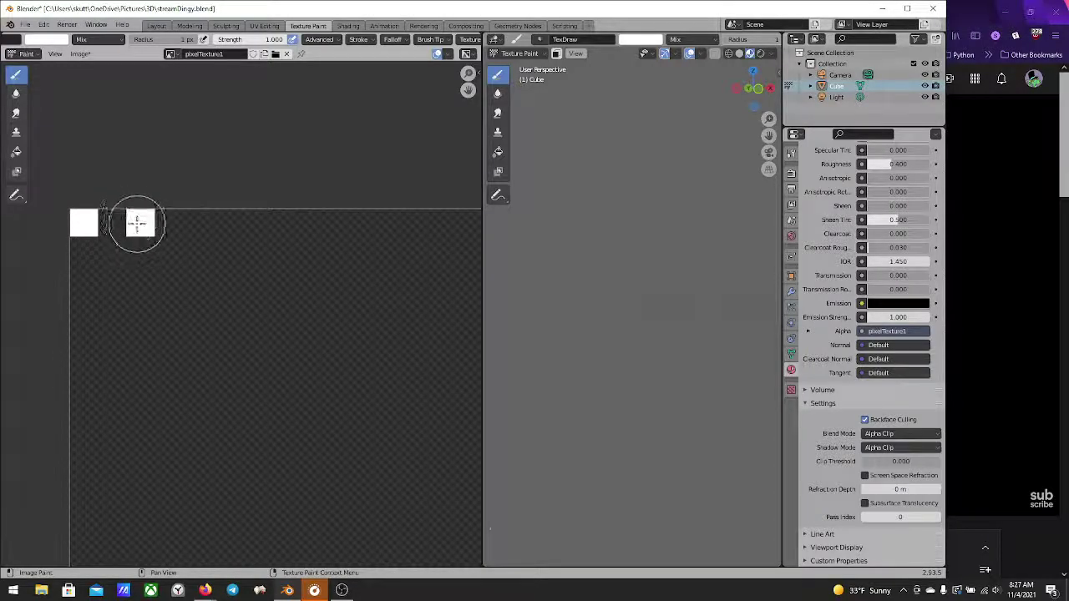
mouse_move(184, 223)
mouse_down()
mouse_move(131, 223)
mouse_move(360, 218)
mouse_move(401, 229)
mouse_up()
middle_drag(401, 229, 336, 233)
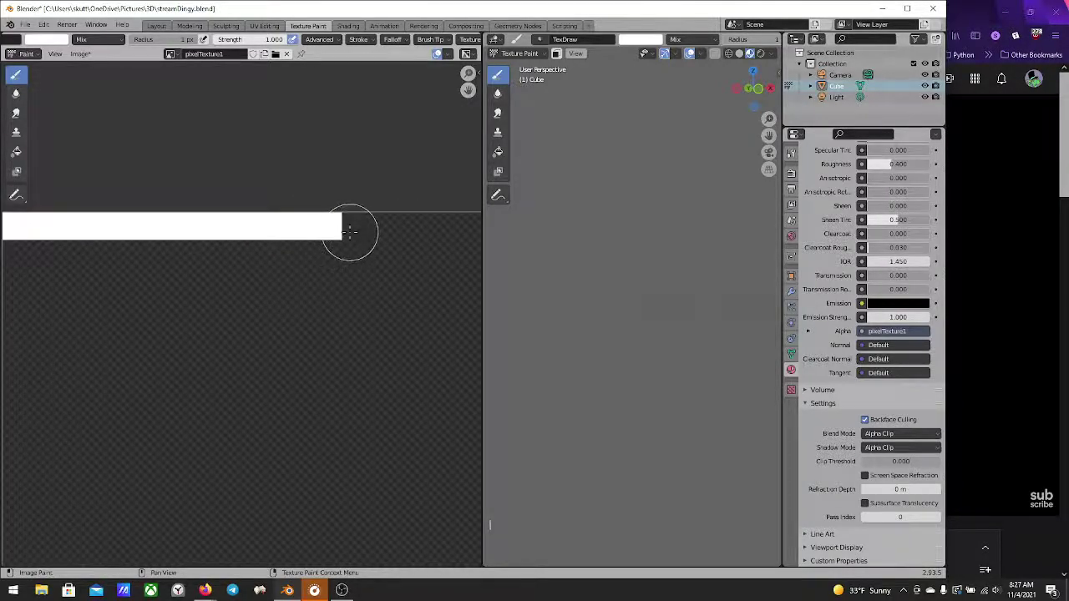
drag(350, 232, 442, 234)
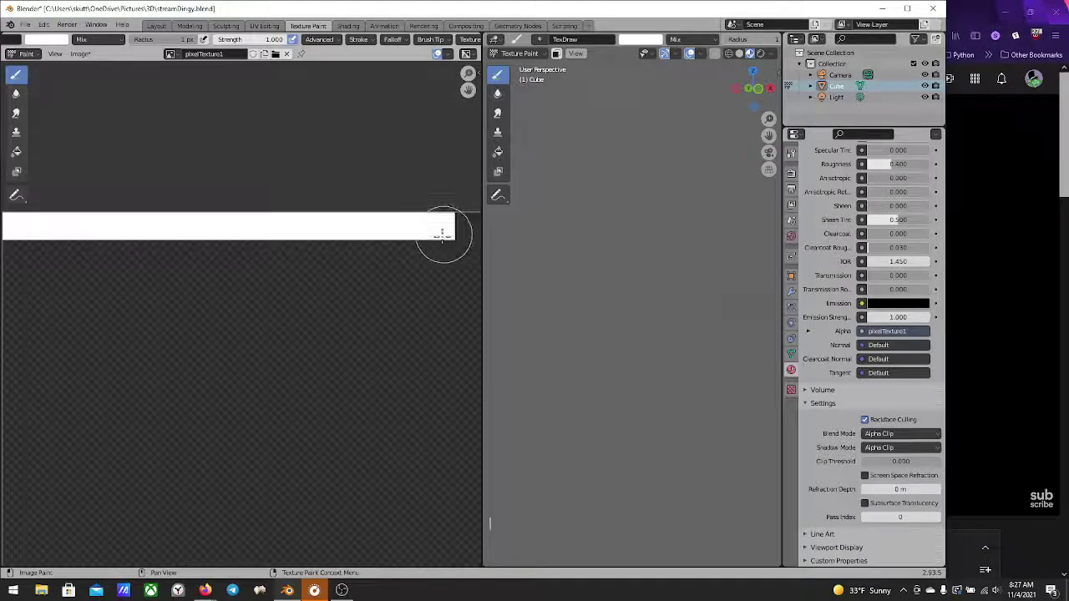
scroll(273, 396, down, 2)
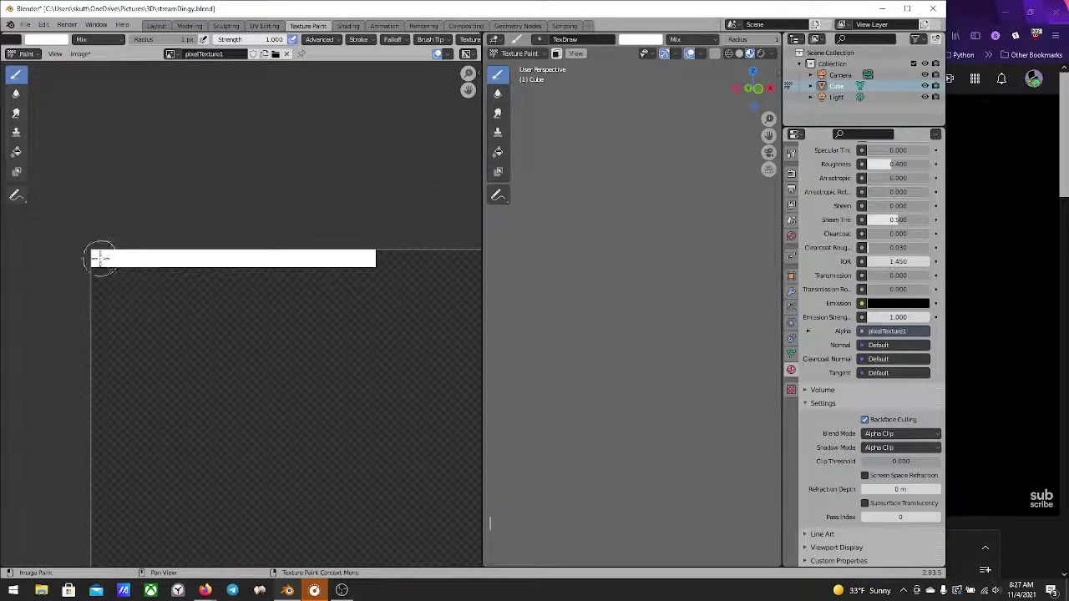
Paint a left-edge stroke, then undo it and part of the top bar
mouse_move(100, 279)
mouse_down()
mouse_move(99, 353)
mouse_move(100, 332)
mouse_up()
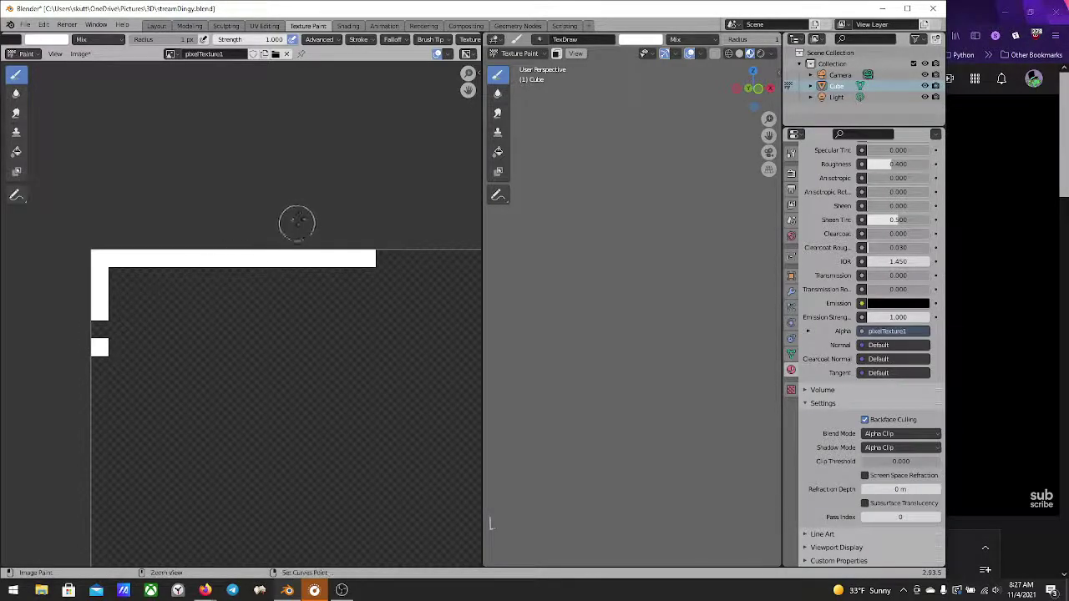
key(ctrl+z)
key(ctrl+z)
key(ctrl+z)
key(ctrl+z)
key(ctrl+z)
key(ctrl+z)
key(ctrl+z)
key(ctrl+z)
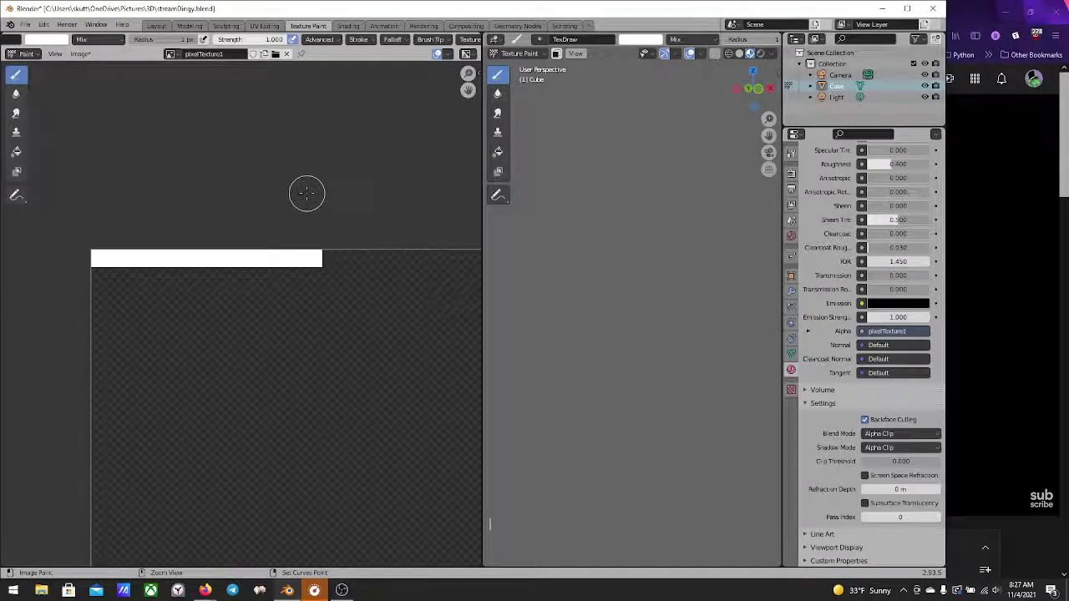
key(ctrl+z)
key(ctrl+z)
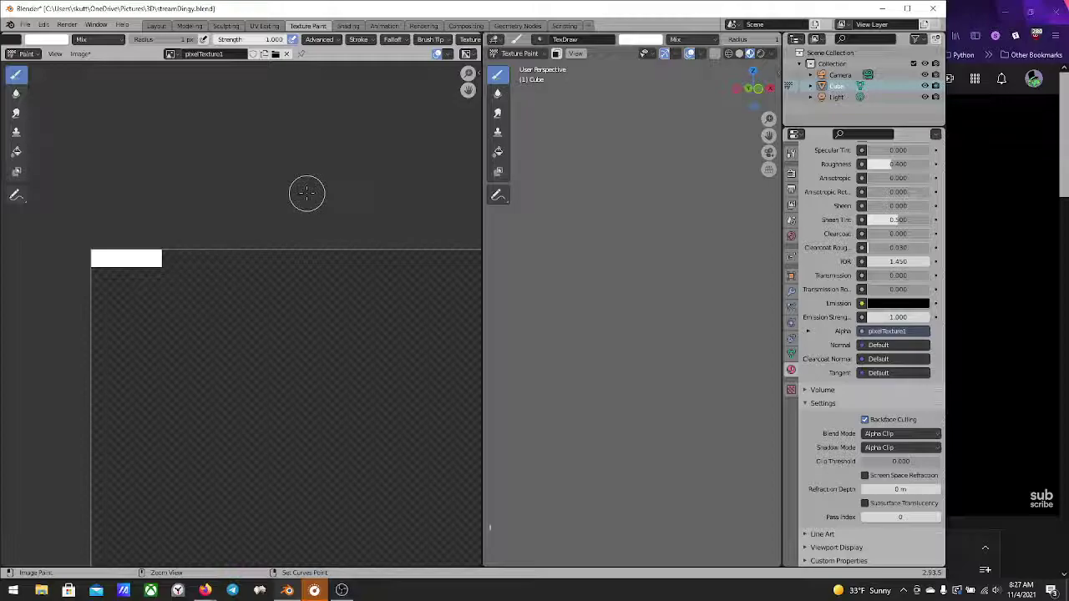
key(ctrl+z)
key(ctrl+z)
key(ctrl+z)
key(ctrl+z)
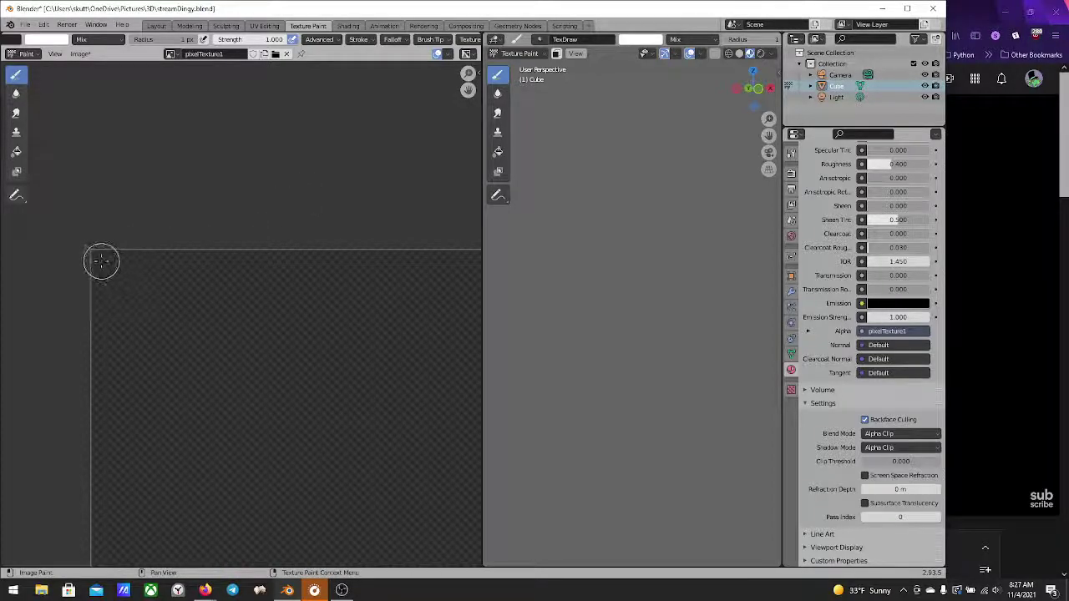
Paint the square's top, left, right and bottom edges to close the white outline
drag(101, 263, 226, 258)
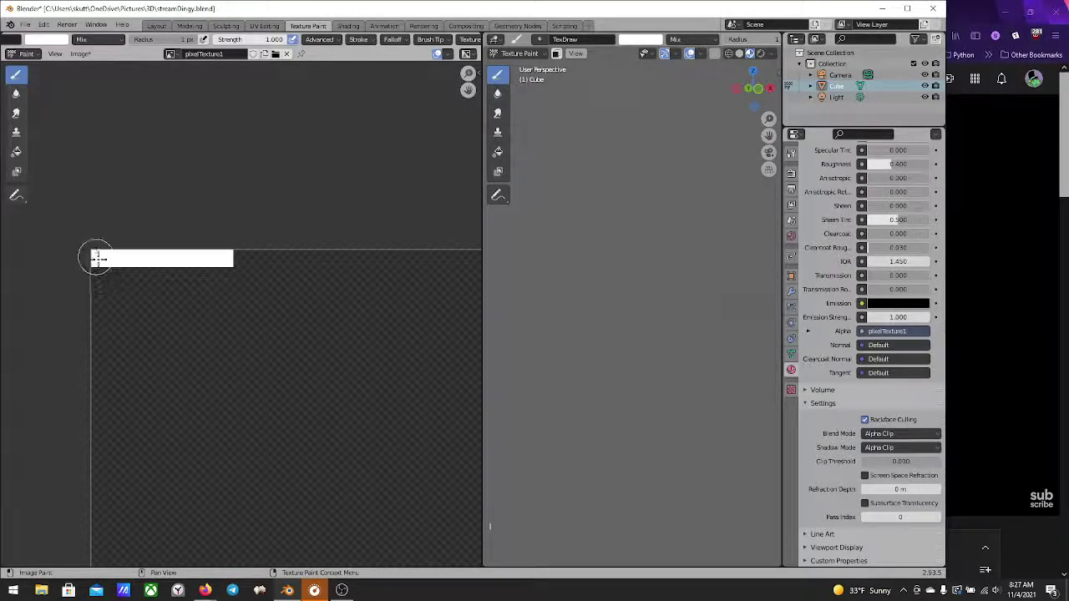
drag(96, 260, 98, 383)
drag(220, 279, 218, 325)
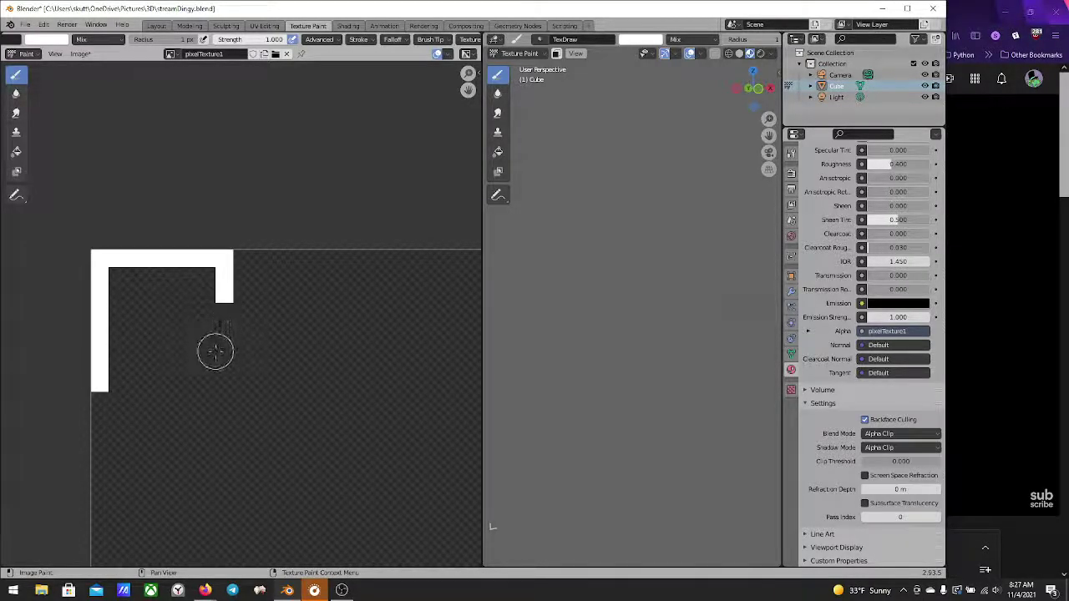
drag(220, 381, 222, 303)
drag(203, 382, 104, 381)
mouse_move(162, 355)
middle_down()
mouse_move(258, 334)
mouse_move(246, 362)
middle_up()
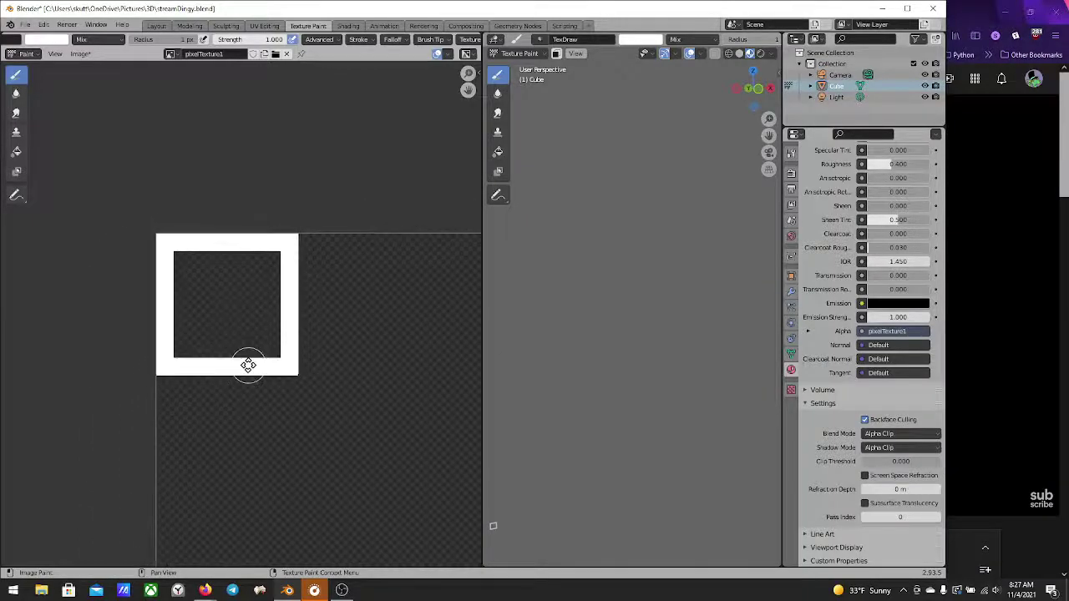
Fill the square's interior solid white with the Fill tool and save with Ctrl+S
click(15, 153)
click(217, 288)
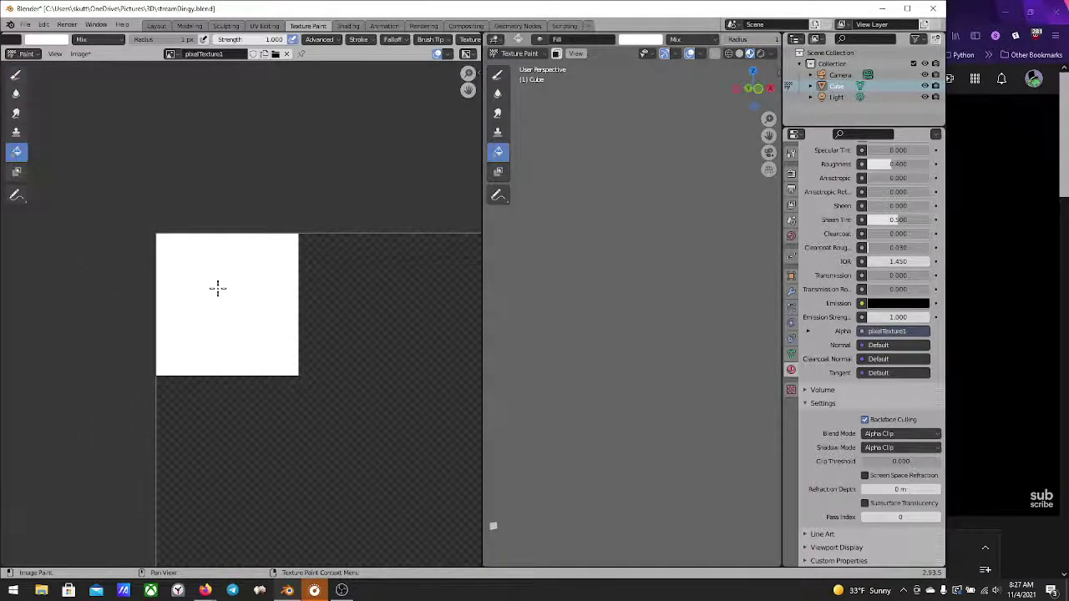
scroll(392, 327, down, 6)
scroll(240, 311, up, 5)
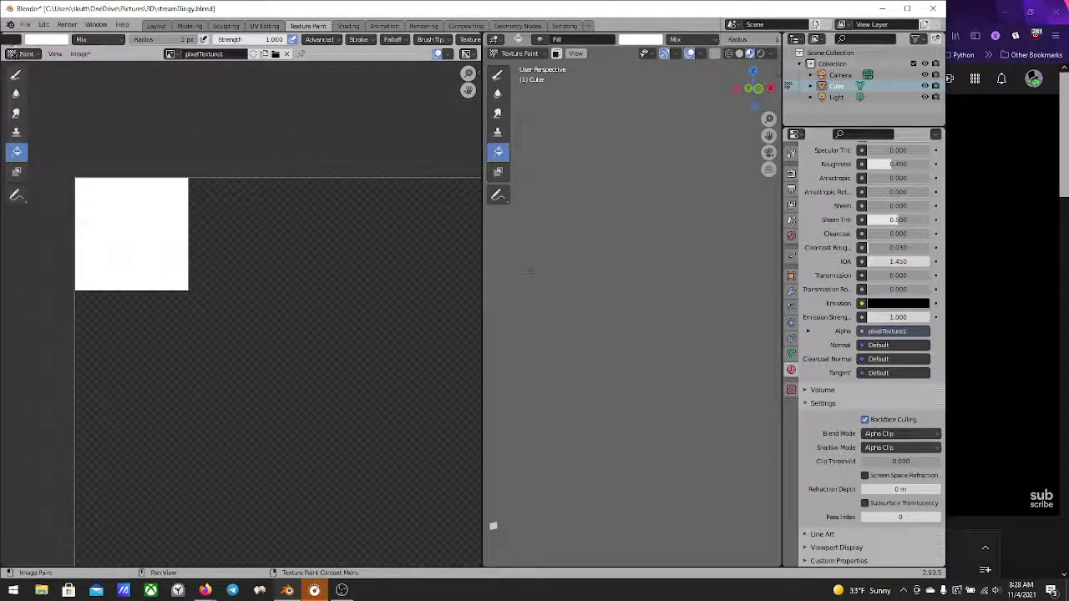
middle_drag(593, 375, 563, 313)
key(ctrl+s)
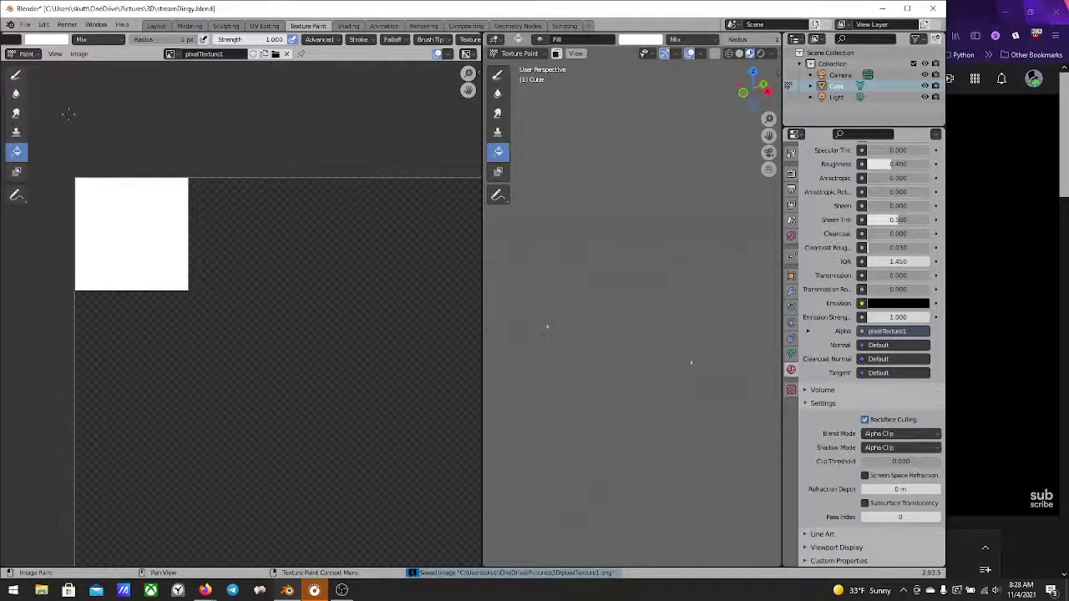
Change the left image area to the UV Editor, keeping pixelTexture1 and its white square in view
click(27, 55)
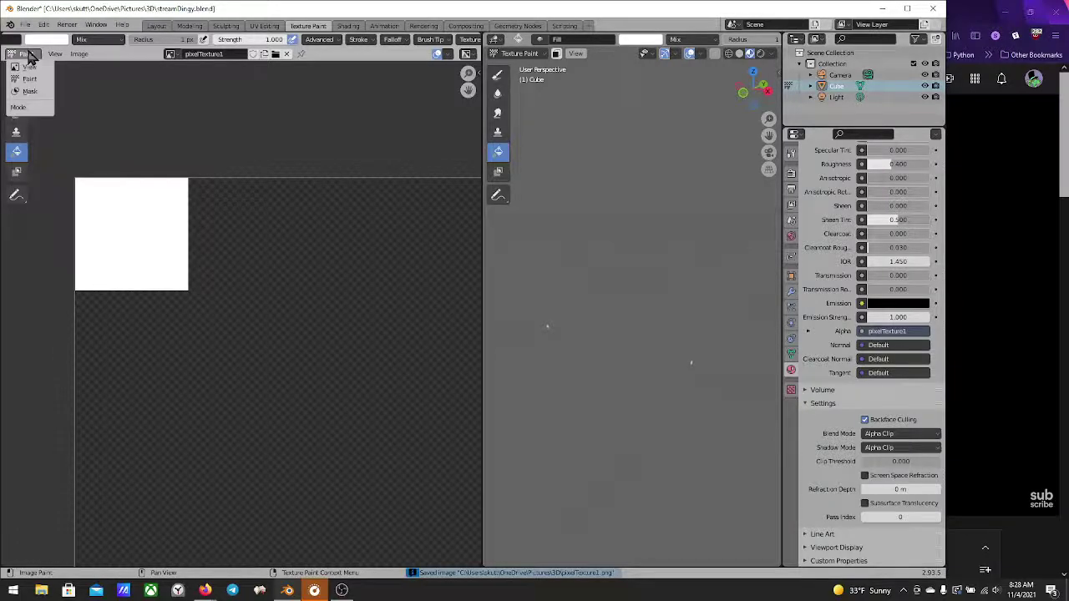
click(29, 55)
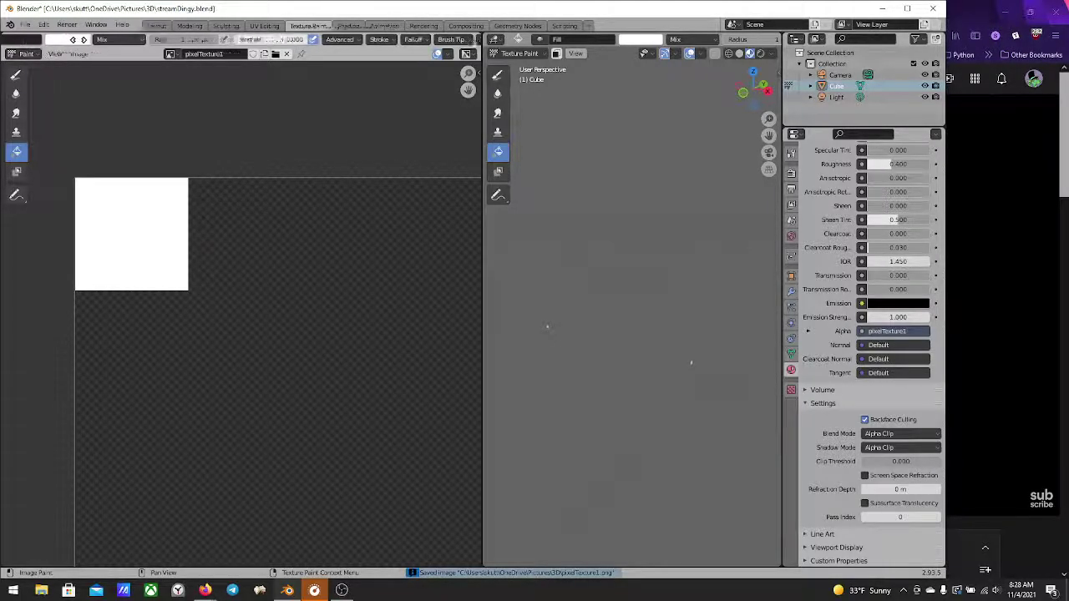
middle_drag(50, 42, 253, 63)
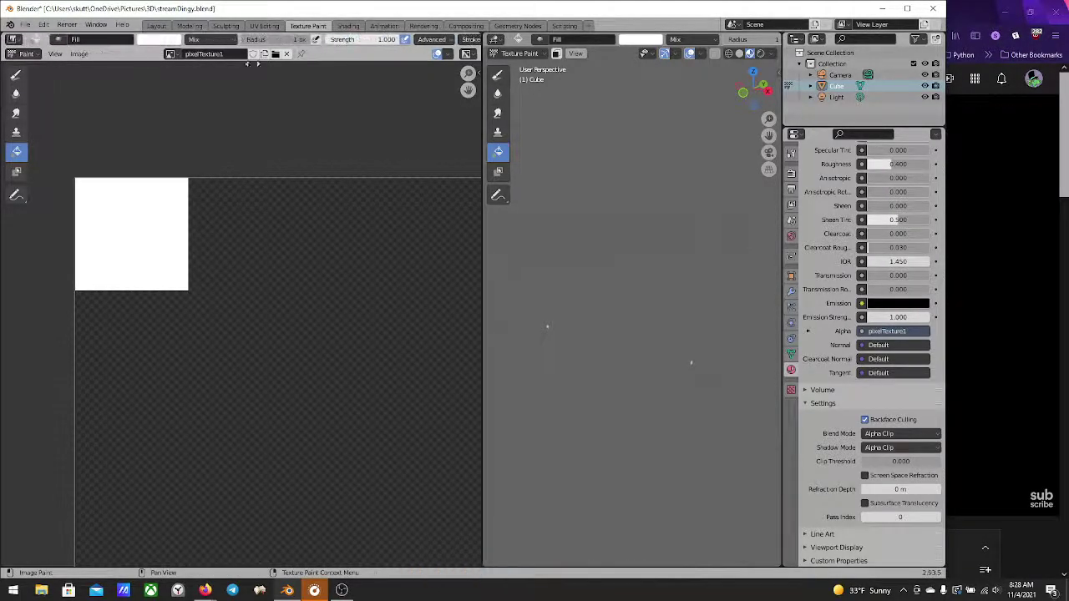
click(11, 40)
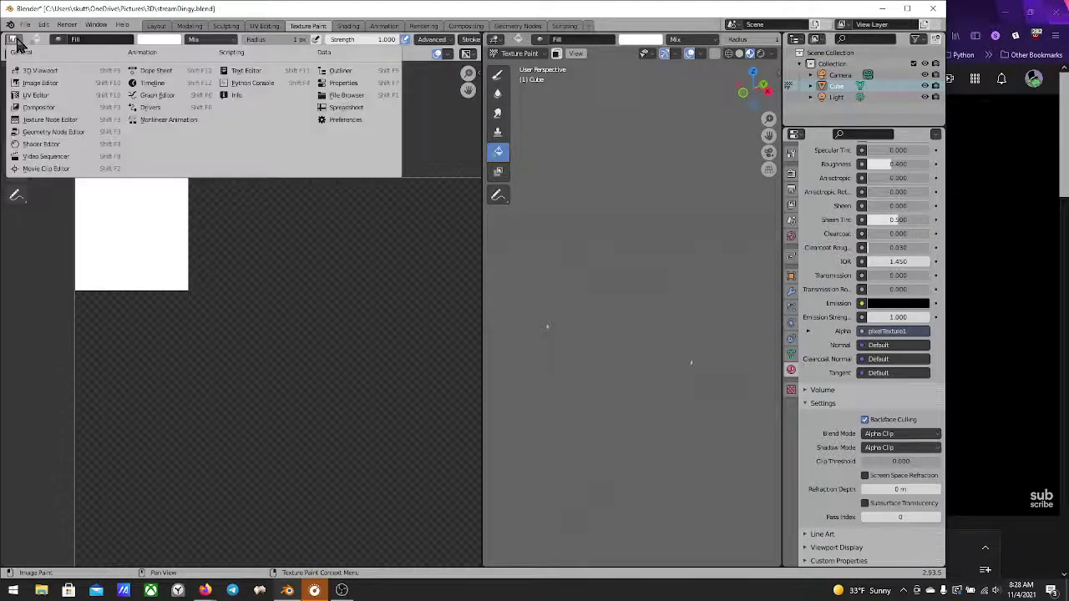
click(33, 95)
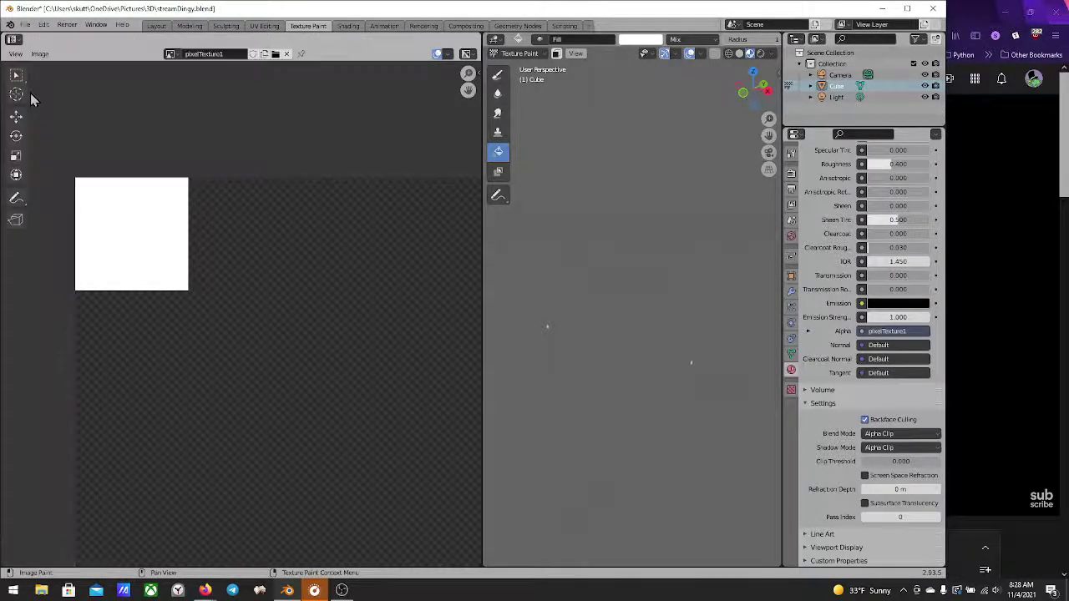
scroll(243, 301, down, 5)
middle_drag(323, 279, 231, 191)
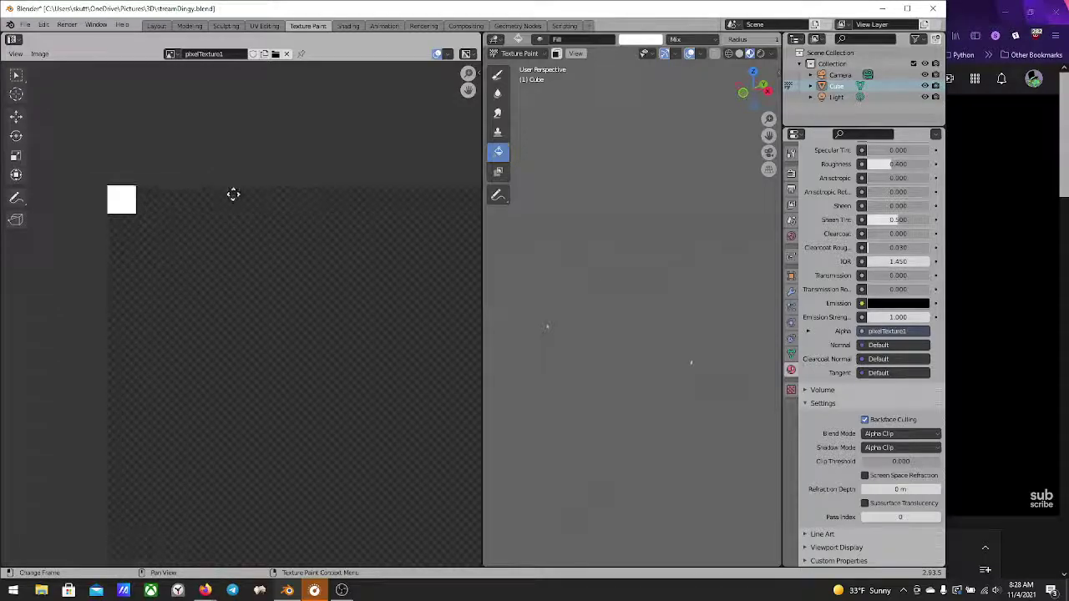
Put the cube in Edit Mode and frame its UV square over pixelTexture1
key(Tab)
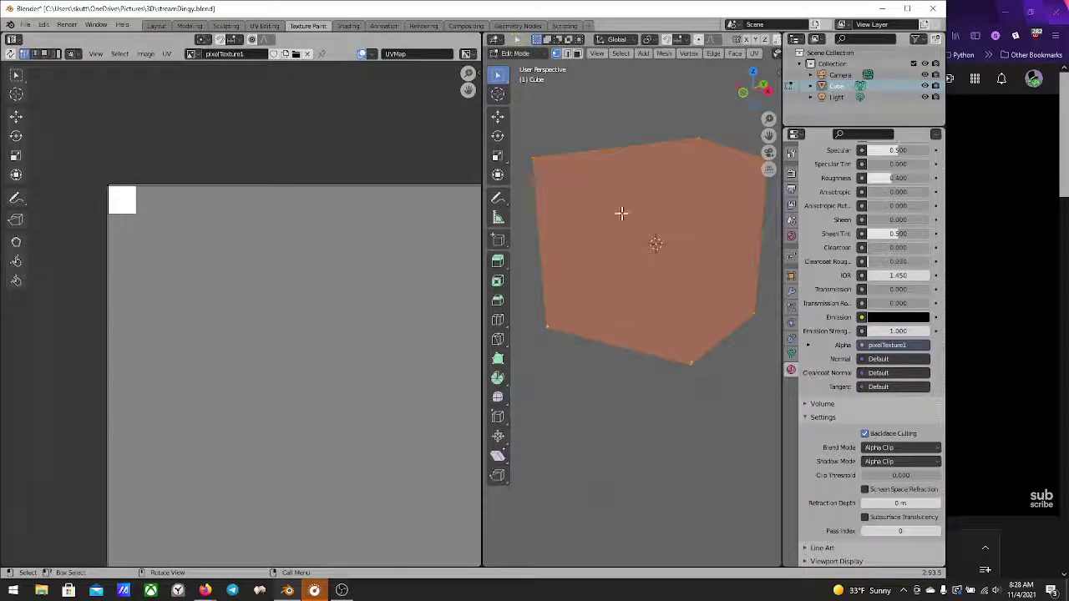
key(Tab)
key(Tab)
key(Tab)
key(Tab)
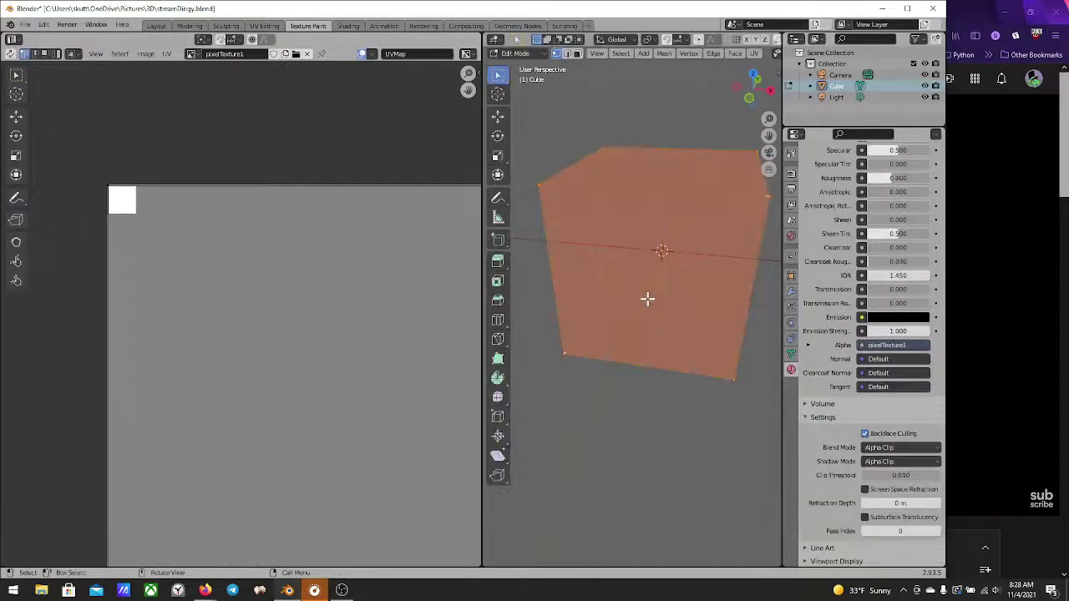
middle_drag(680, 255, 630, 221)
scroll(381, 375, down, 5)
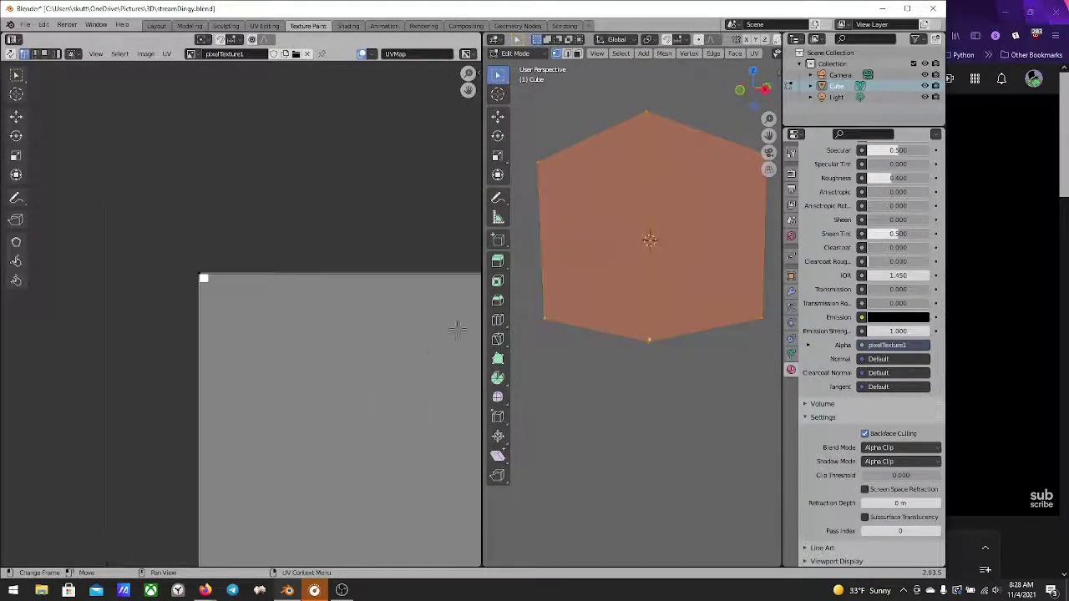
middle_drag(298, 439, 294, 333)
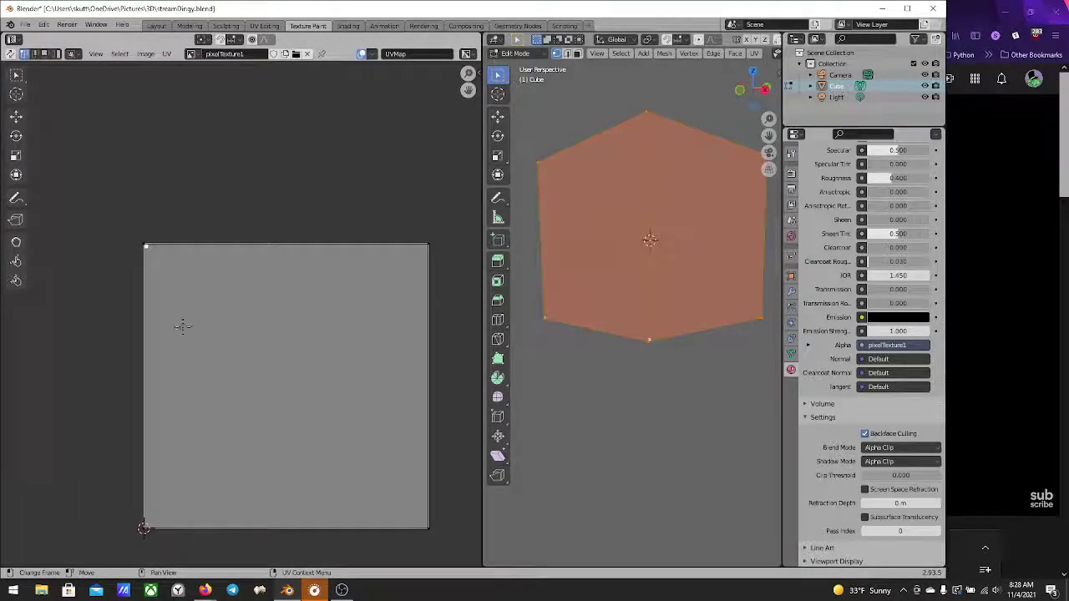
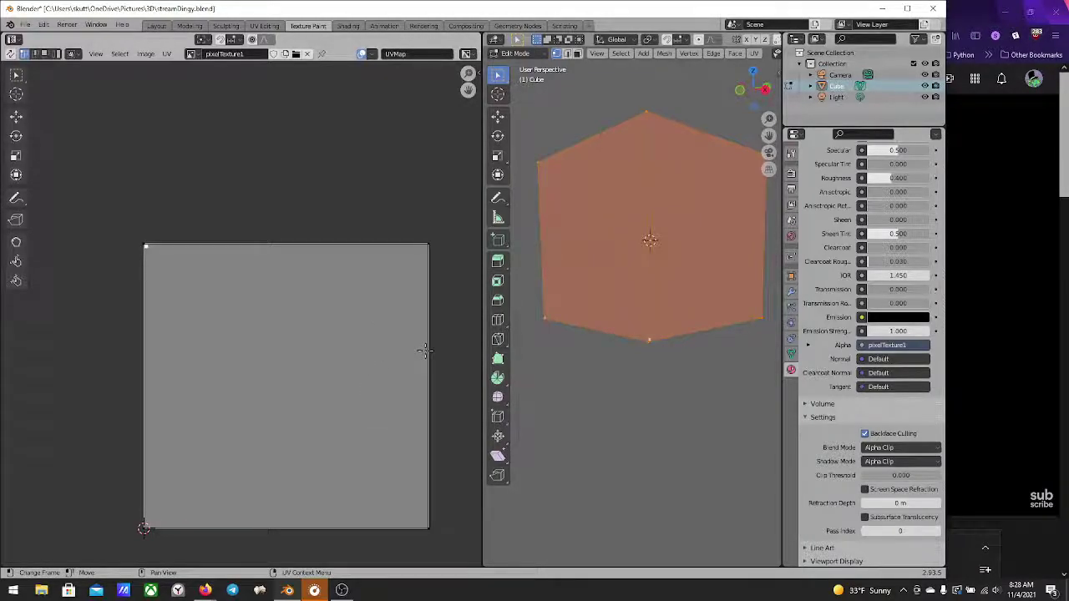
Select all the cube's UVs and scale them down twice into a tiny square
key(a)
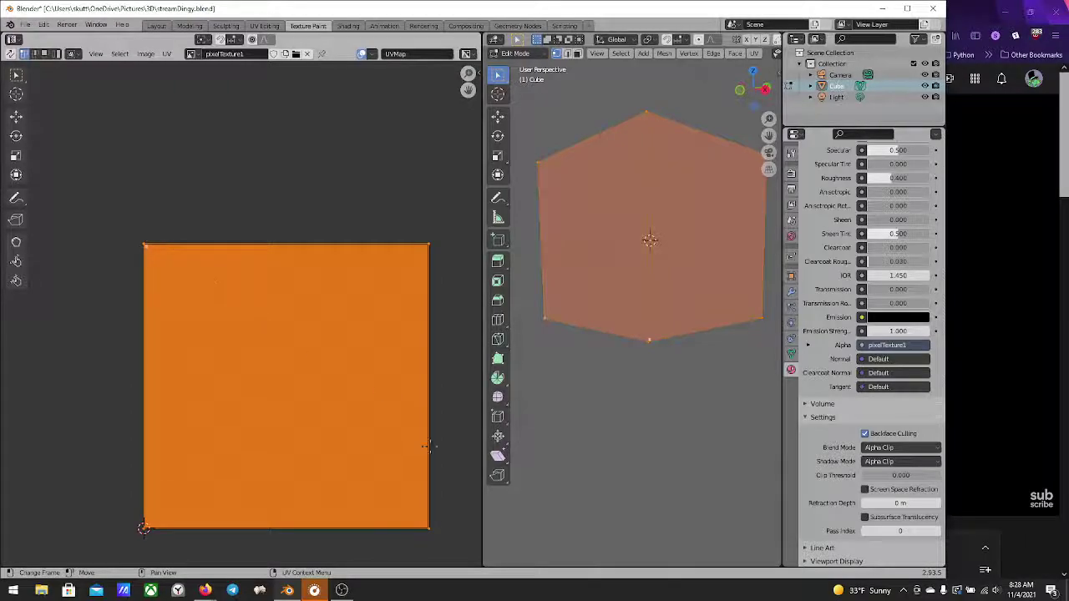
key(s)
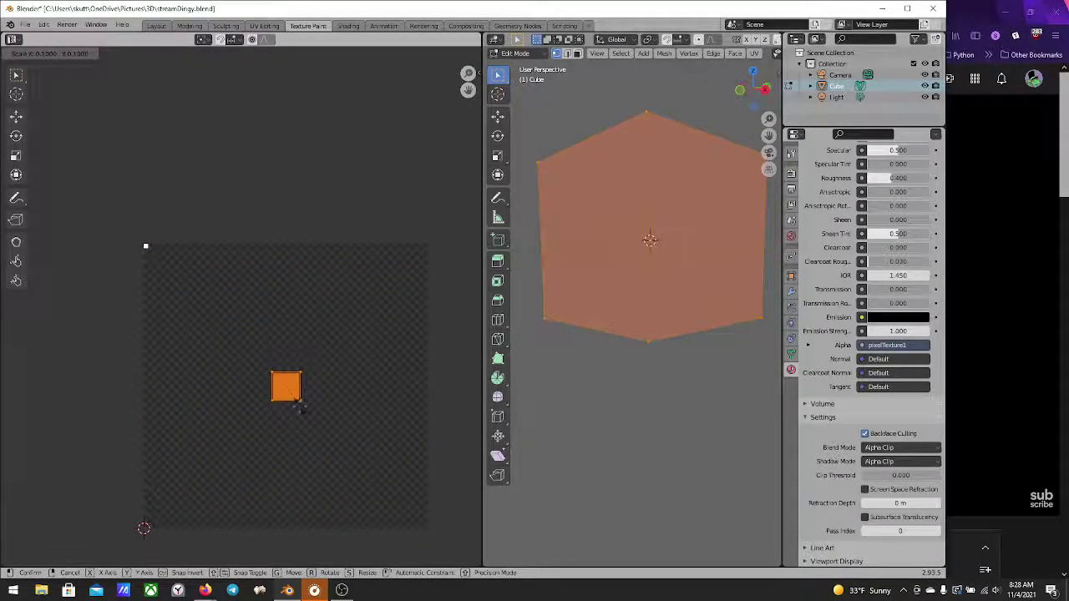
click(299, 408)
key(s)
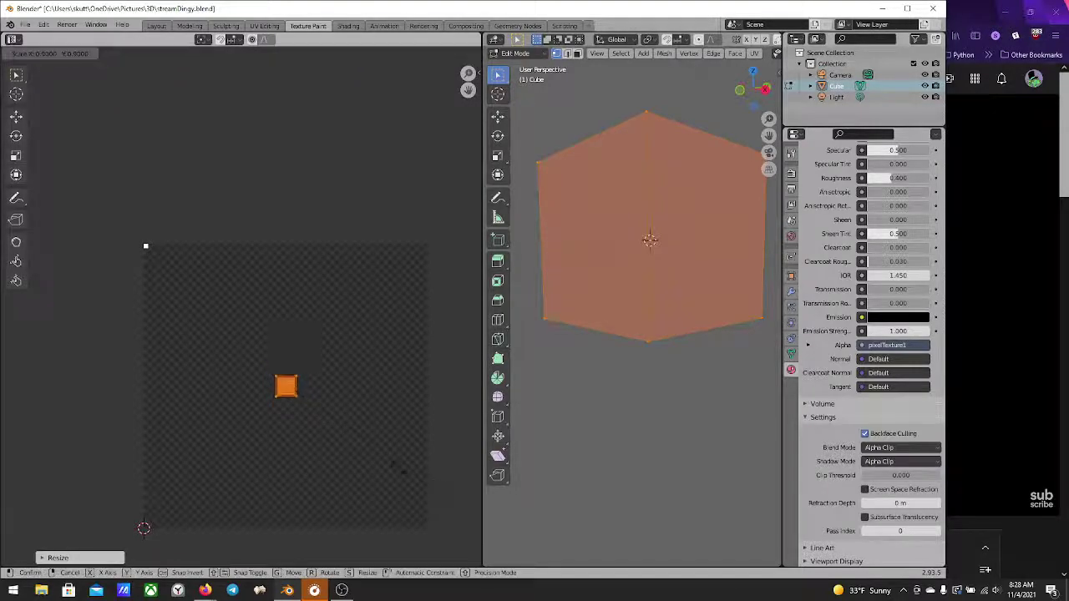
click(357, 436)
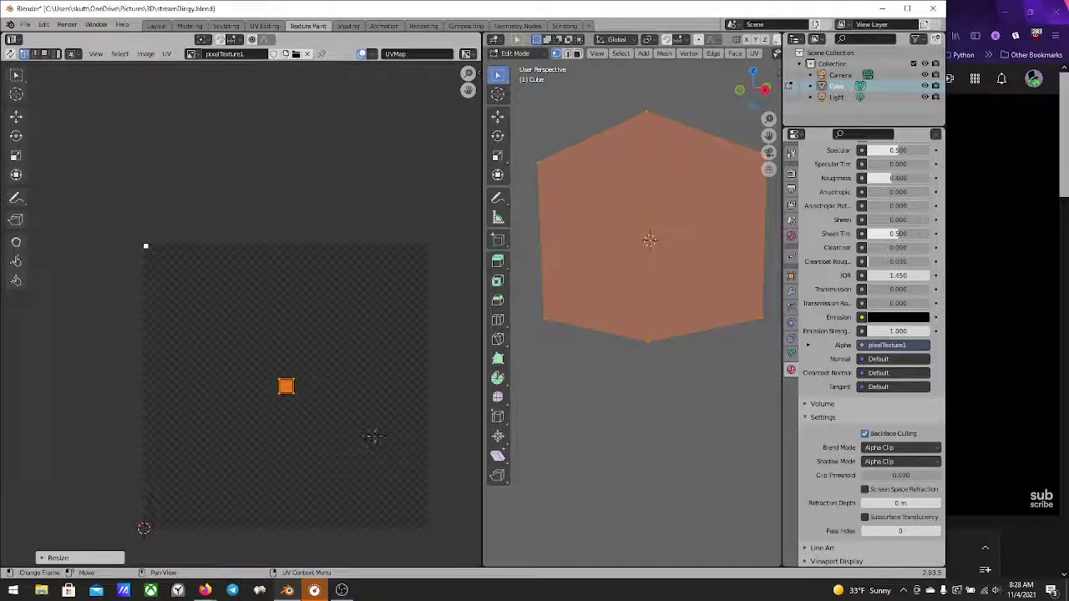
Move the tiny UV square to the texture's top-left corner
key(g)
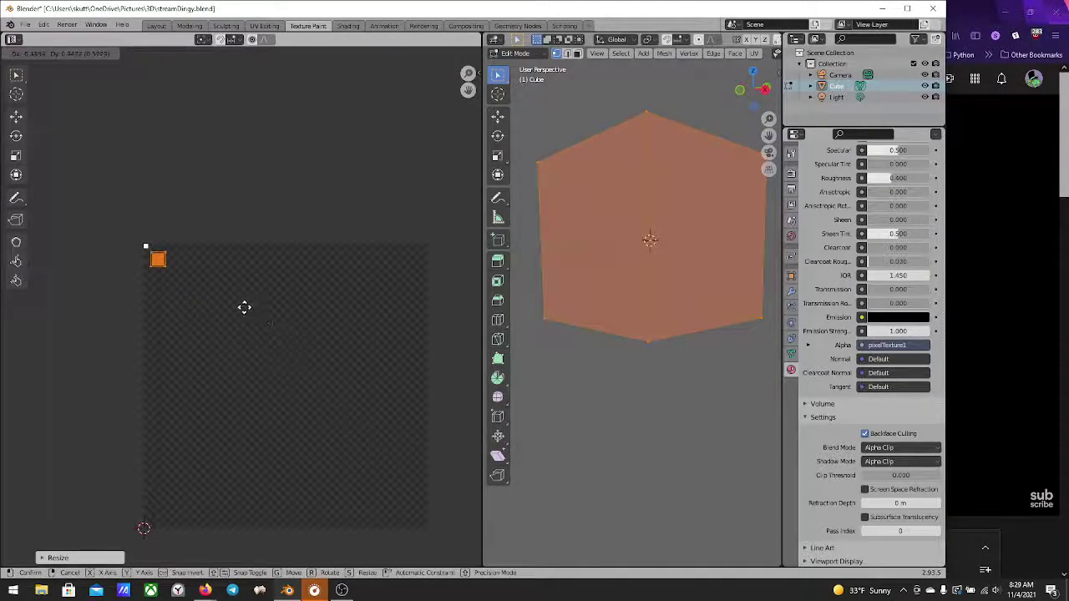
click(236, 301)
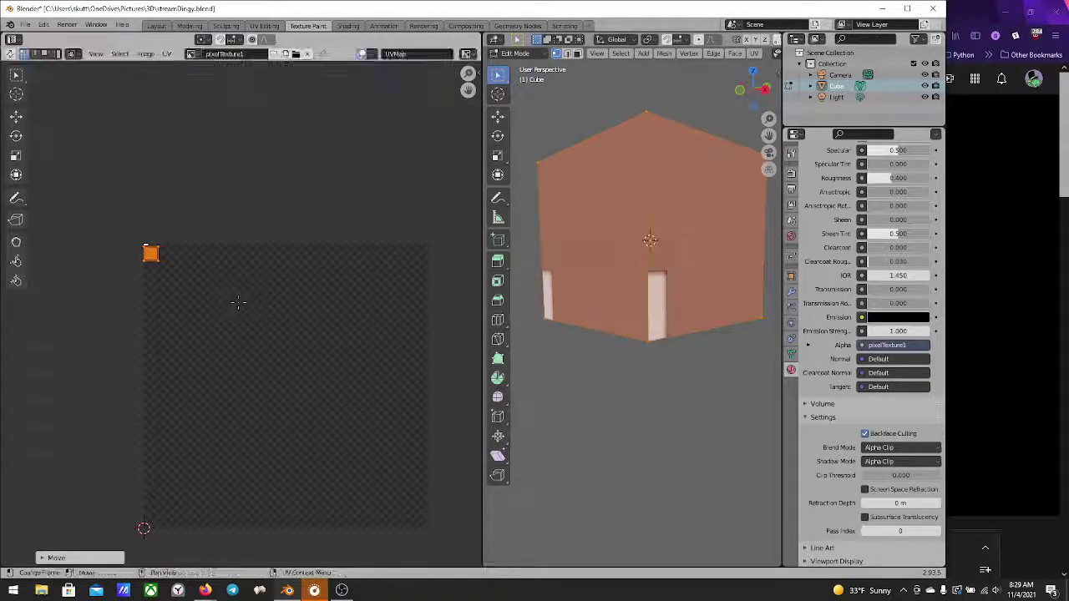
middle_drag(192, 273, 289, 370)
scroll(242, 311, up, 9)
scroll(301, 371, up, 6)
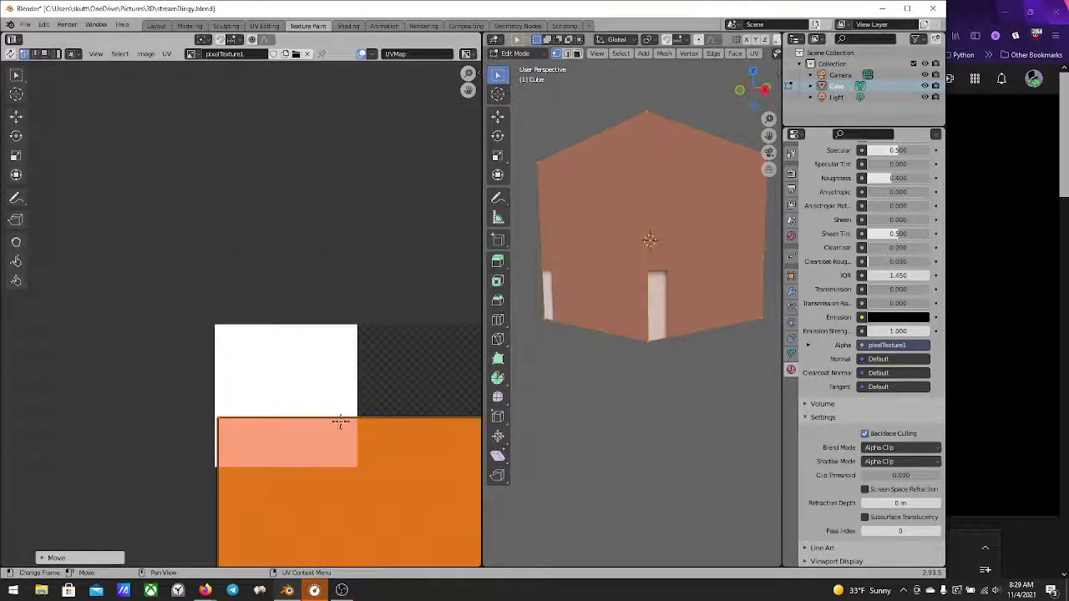
middle_drag(340, 422, 214, 223)
scroll(233, 239, down, 2)
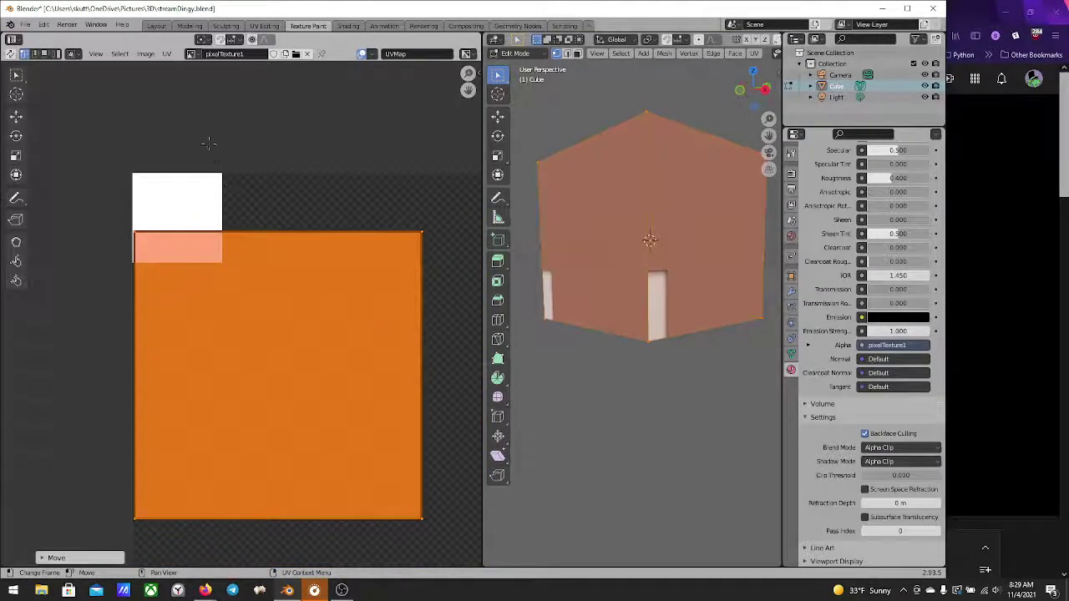
Set UV Snap to Pixels to Corner
click(147, 54)
mouse_move(167, 55)
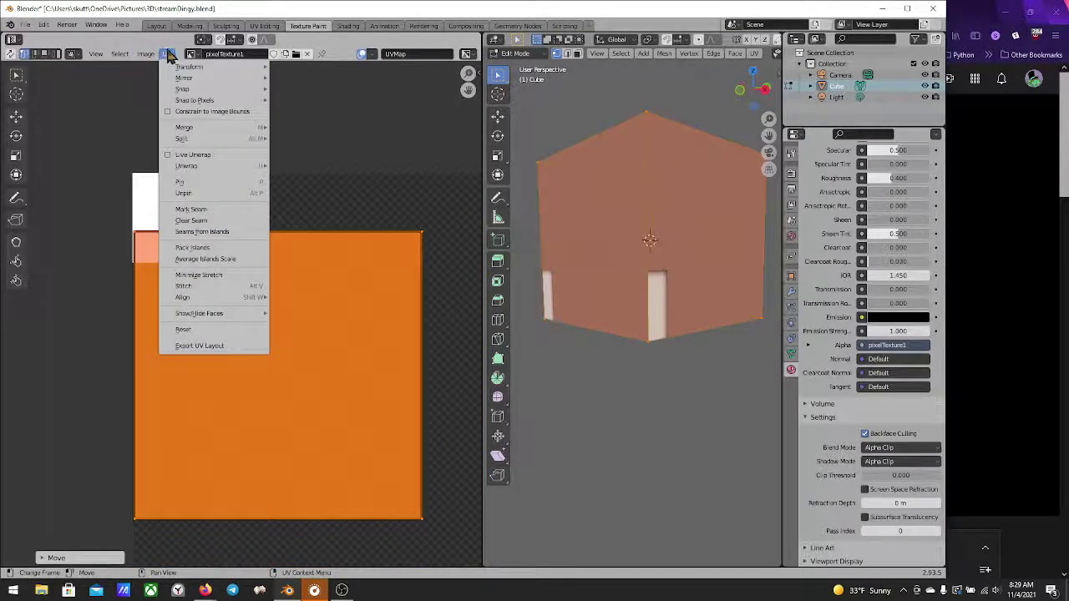
mouse_move(239, 100)
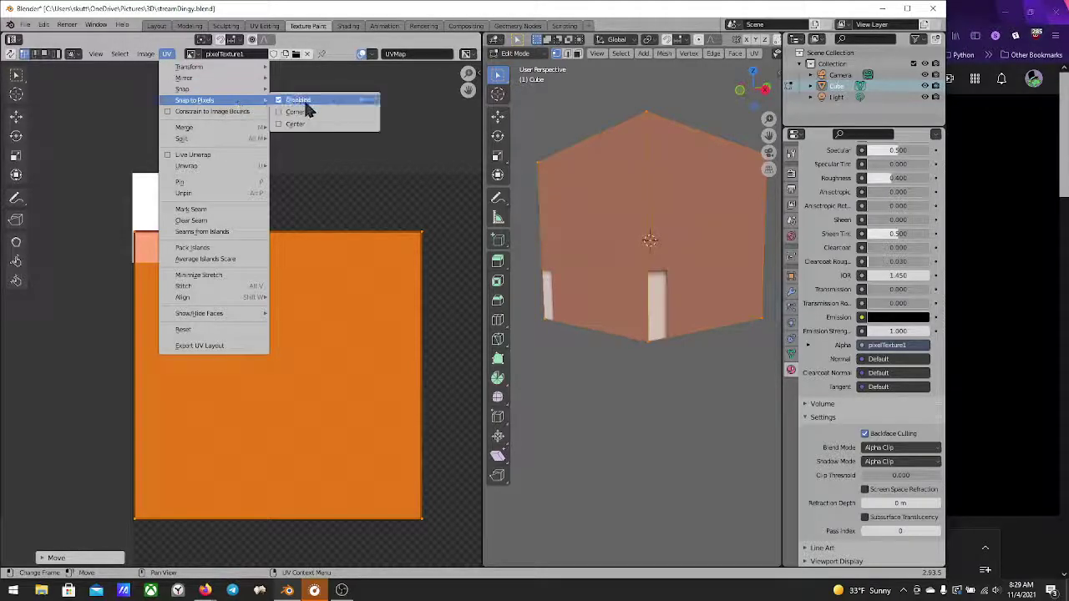
click(306, 112)
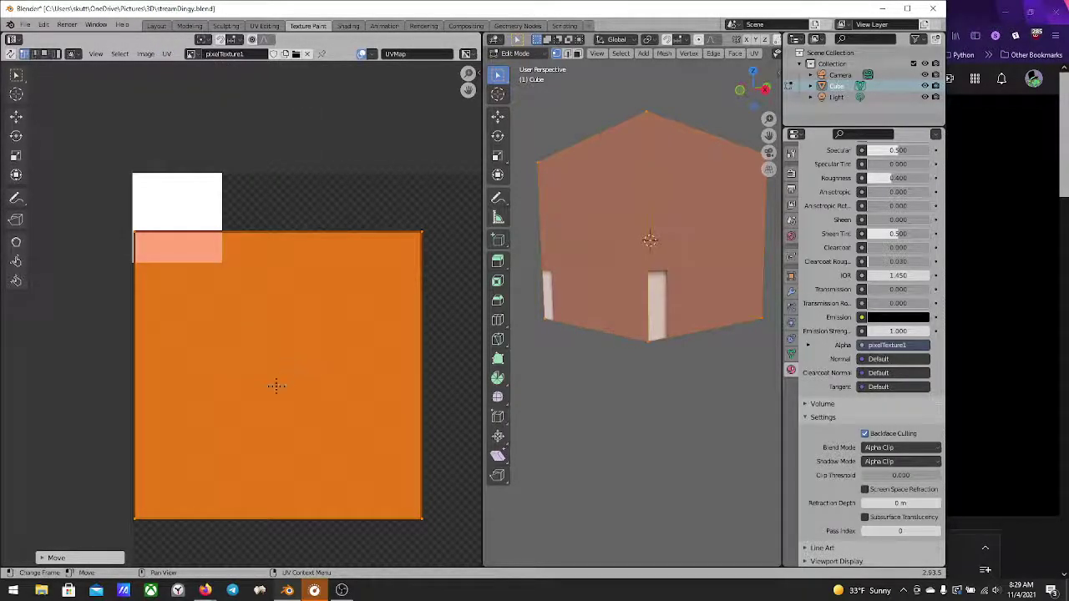
Fit the UV square over the top-left pixel, then pull its bottom-right corner inward
key(g)
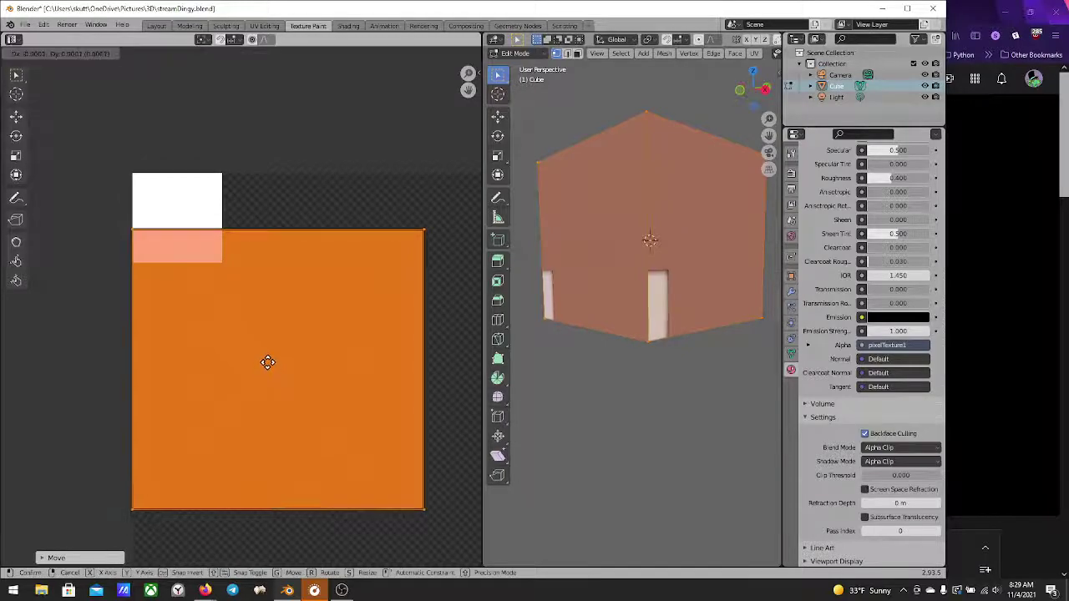
click(272, 308)
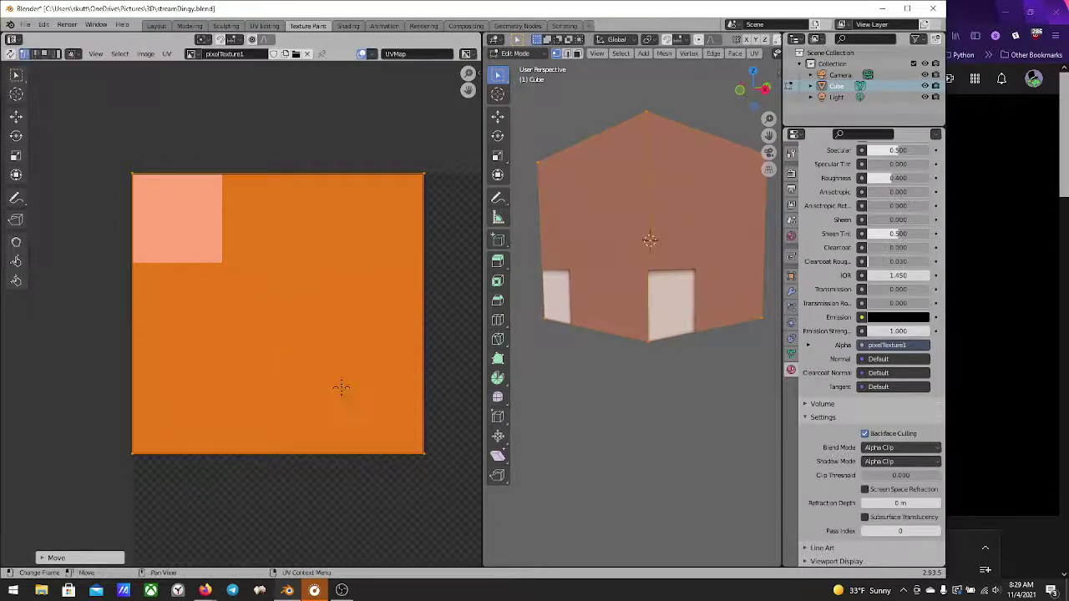
key(g)
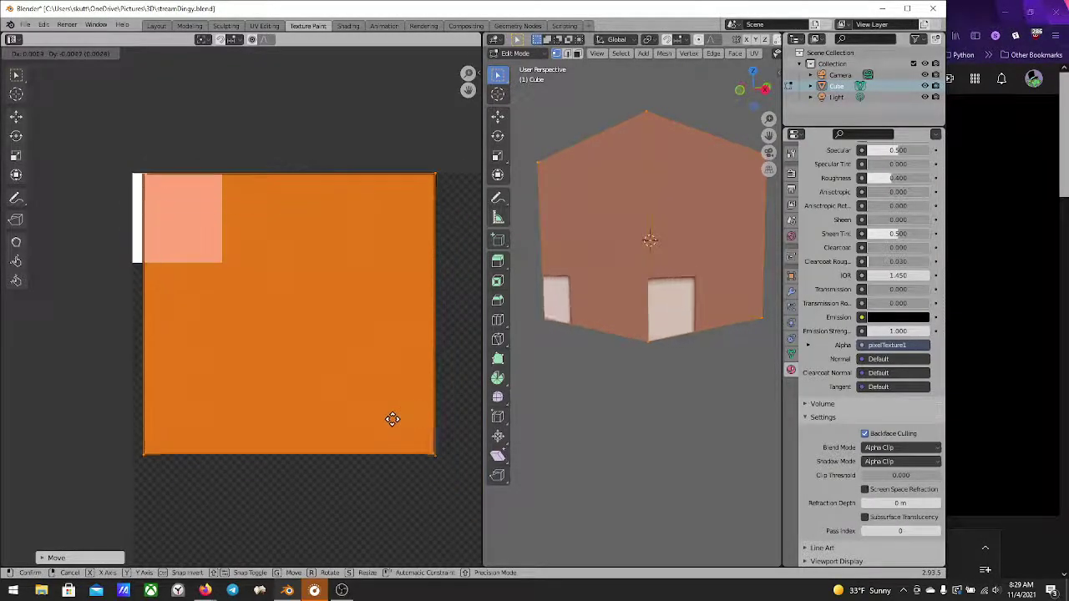
click(384, 418)
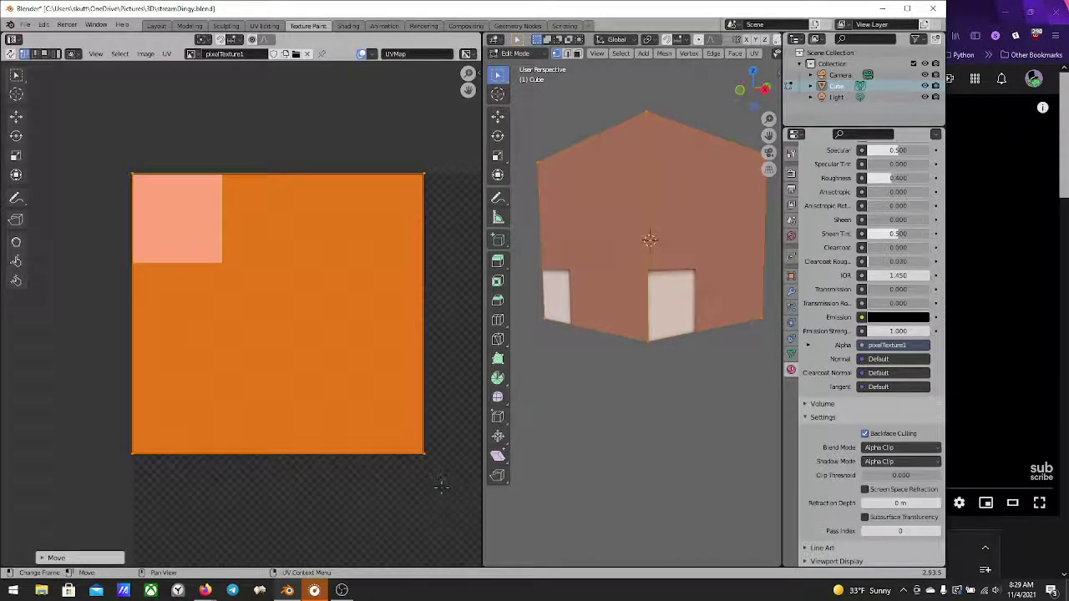
click(442, 486)
drag(424, 453, 346, 364)
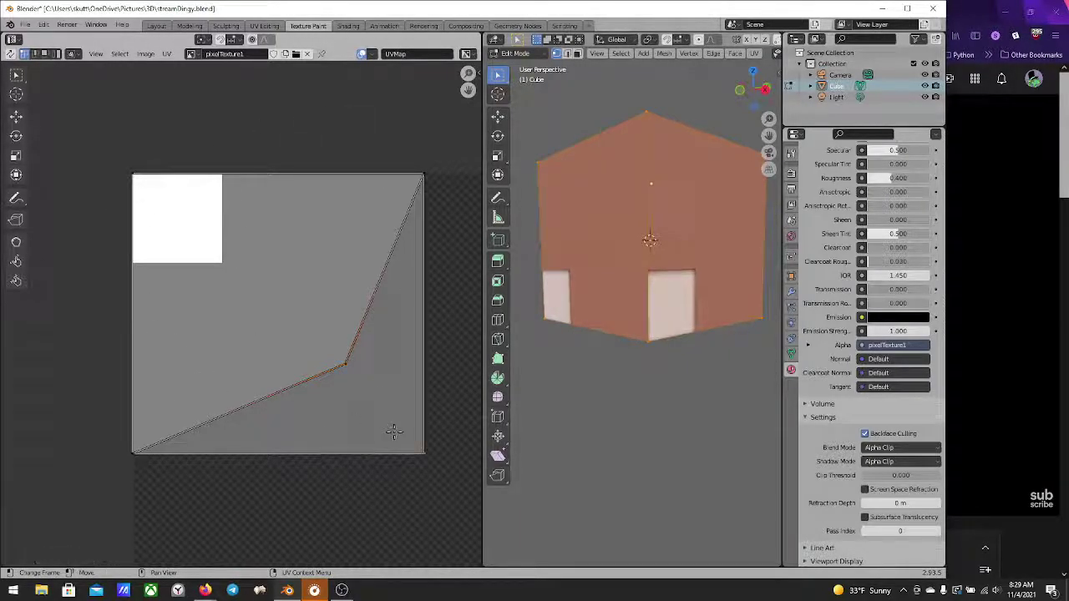
Pull the four stacked bottom-right UV vertices apart one by one
key(g)
click(376, 374)
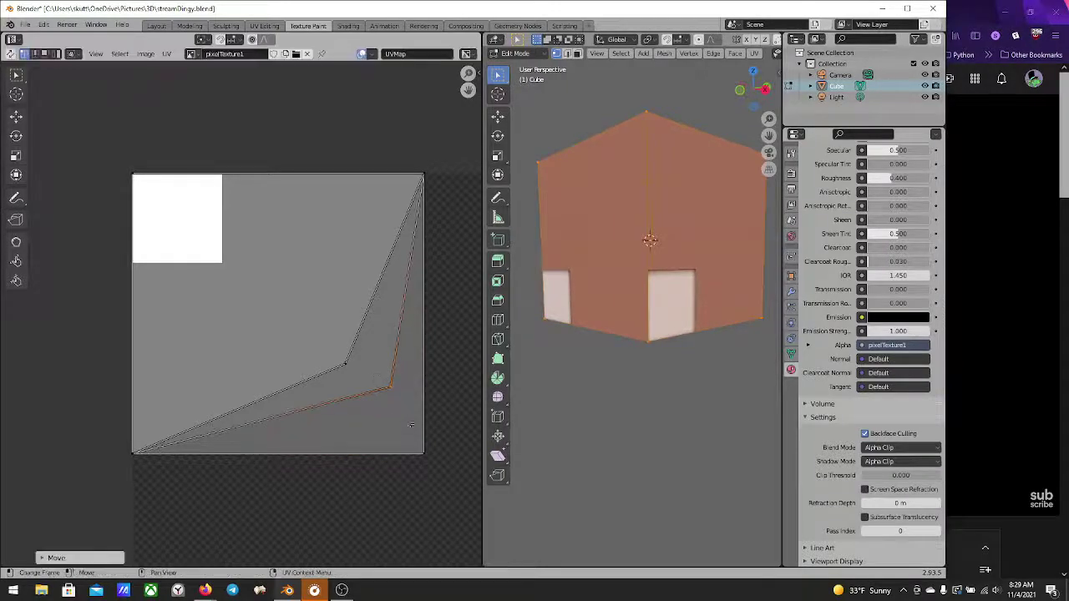
key(g)
click(394, 432)
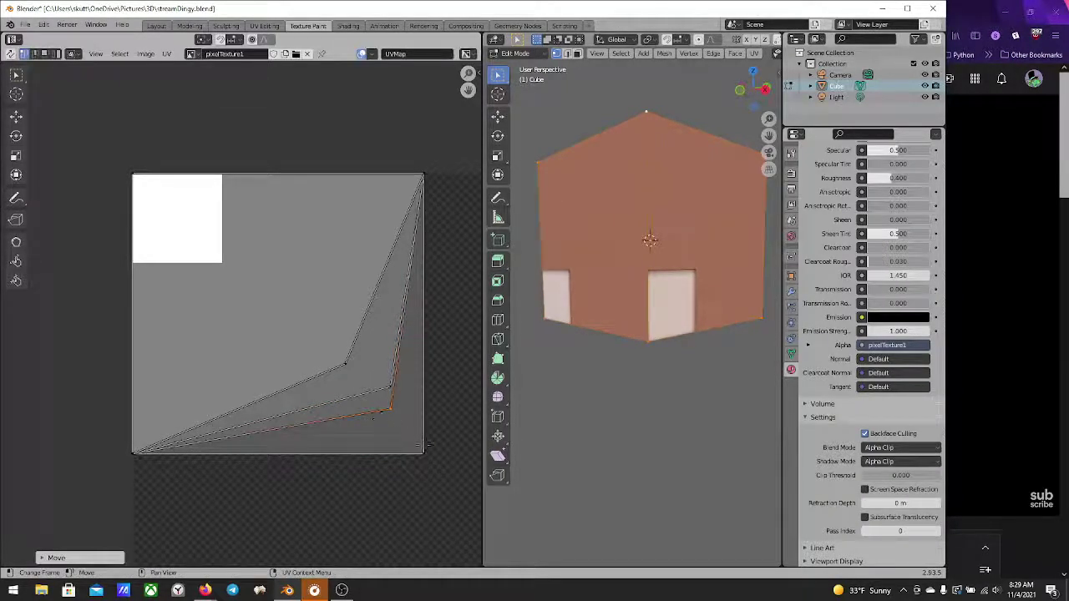
key(g)
click(411, 409)
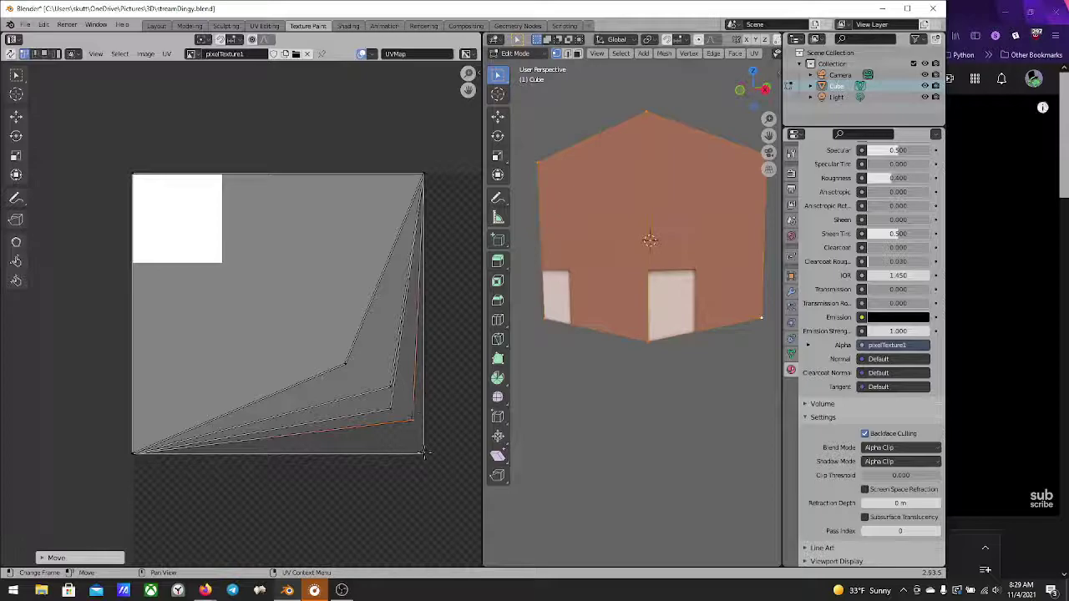
key(g)
click(386, 467)
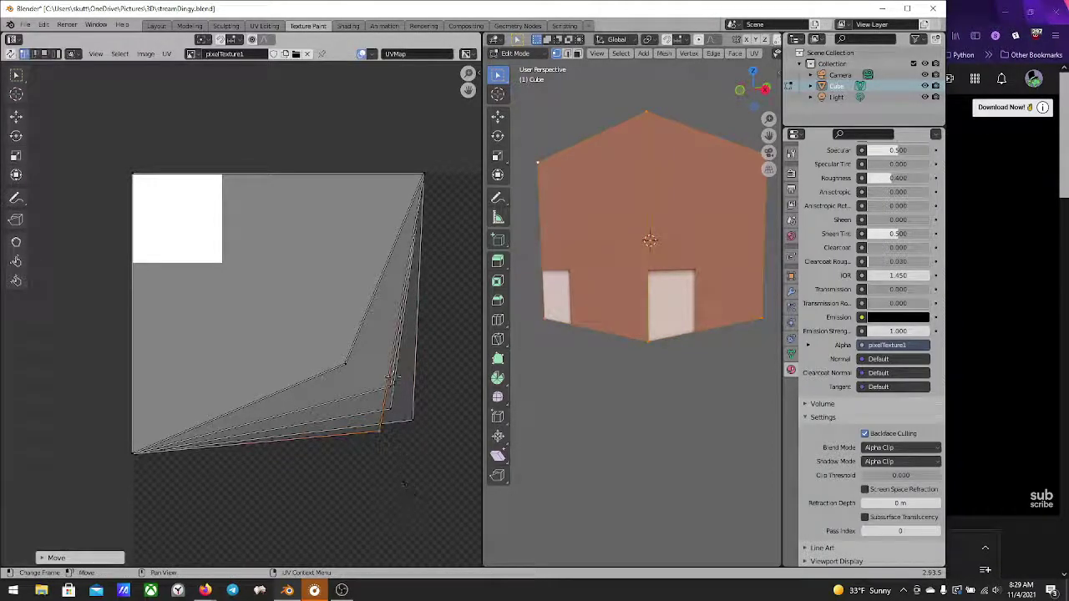
Box-select the stray corner vertices and scale them by 0 to merge into one point
key(b)
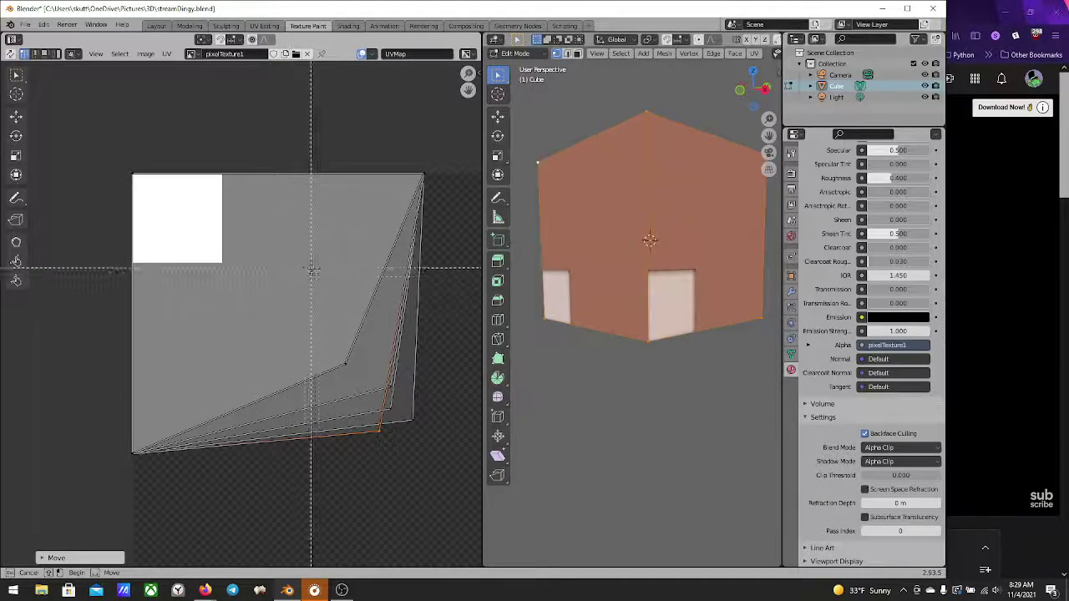
drag(321, 340, 420, 410)
key(b)
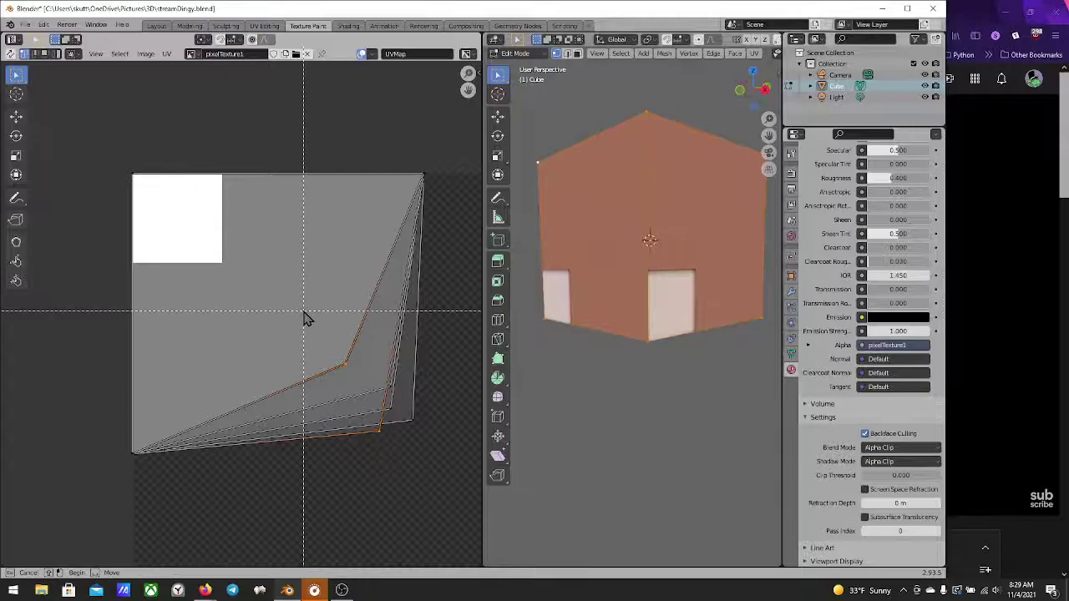
drag(305, 311, 452, 483)
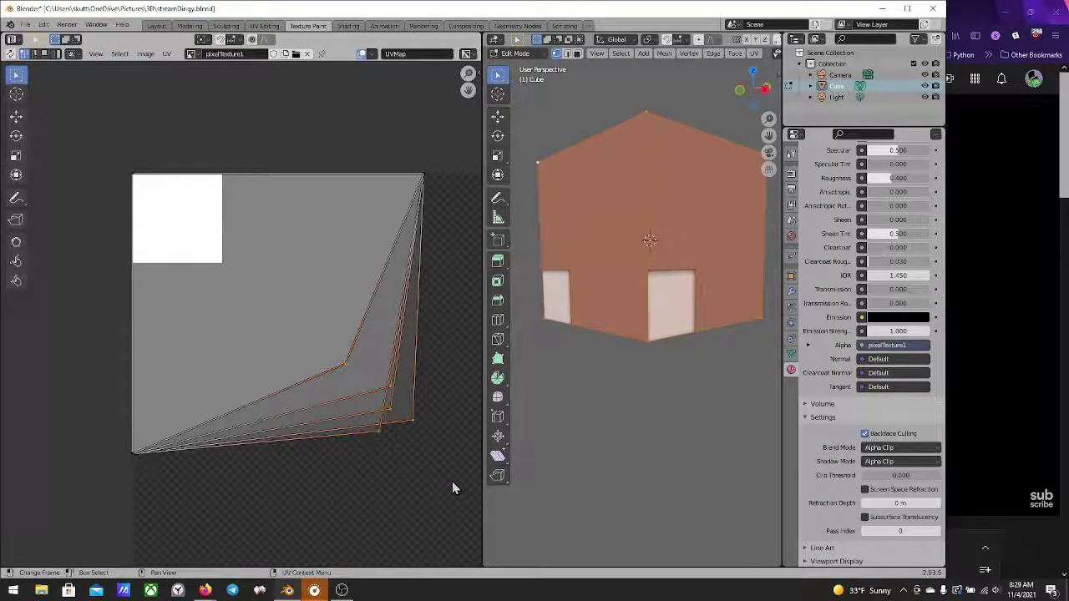
key(s)
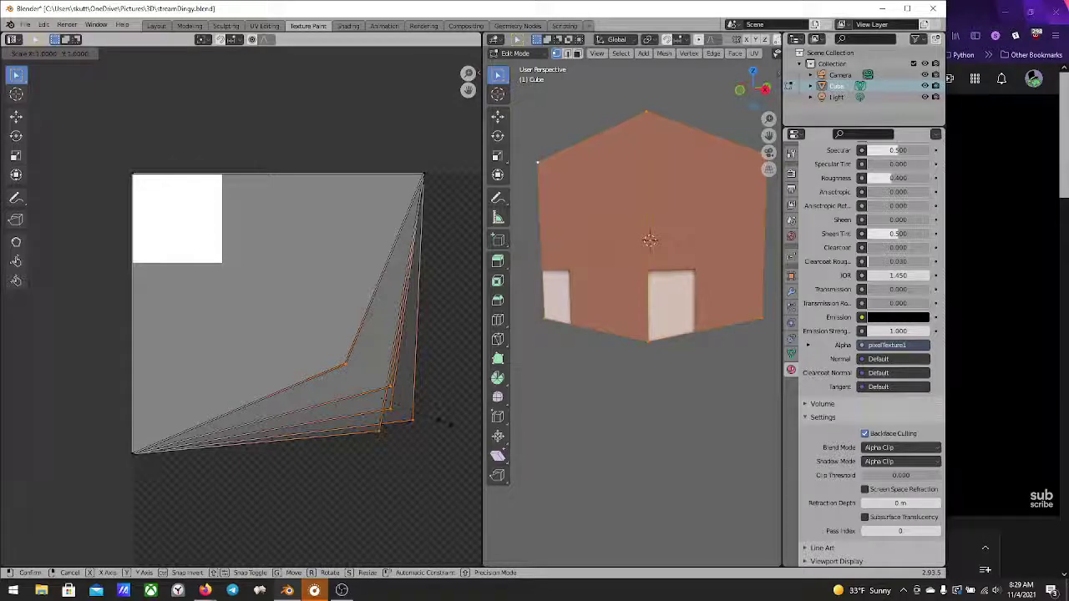
key(0)
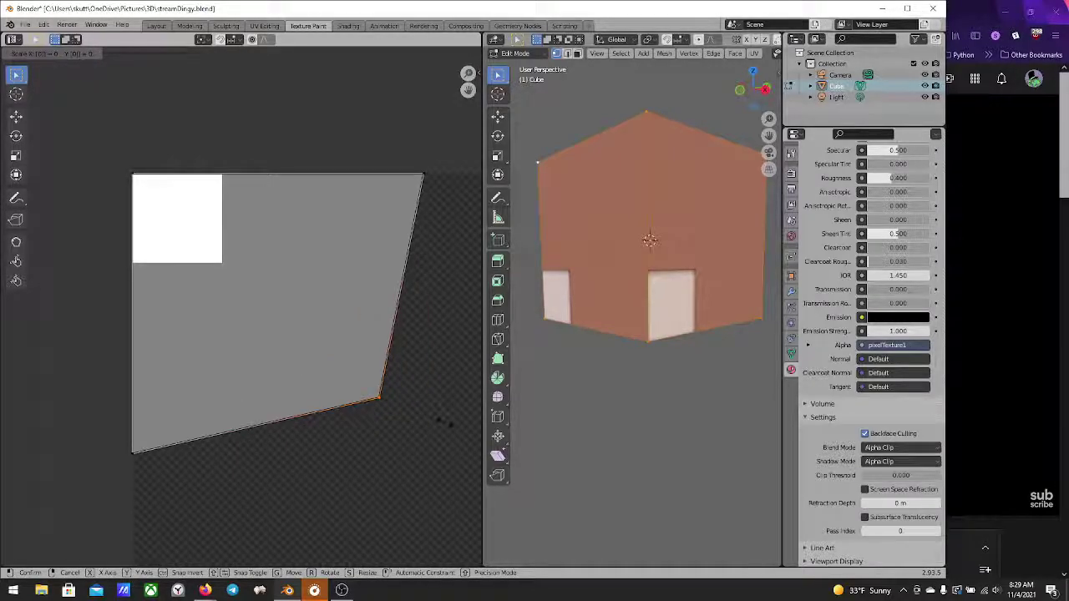
key(Return)
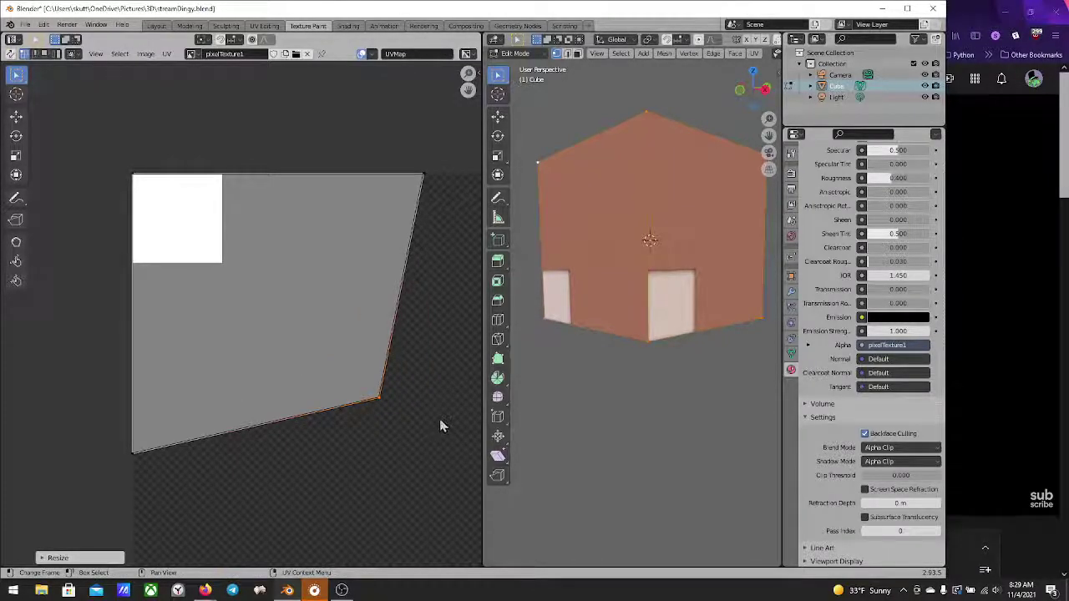
Return the merged corner to the square, then move the bottom-right vertices into the white pixel
key(g)
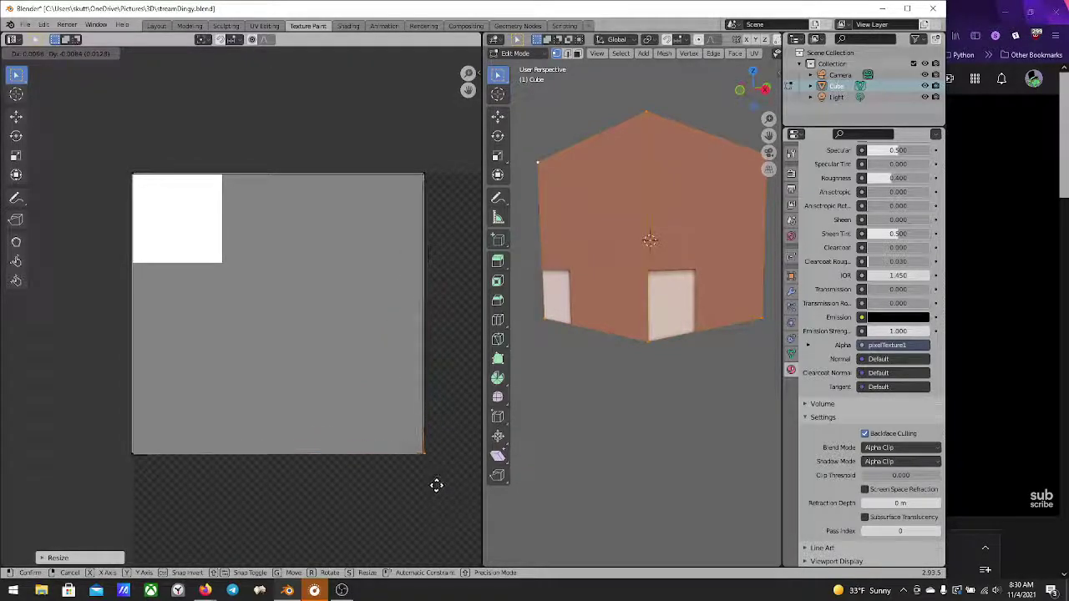
click(436, 485)
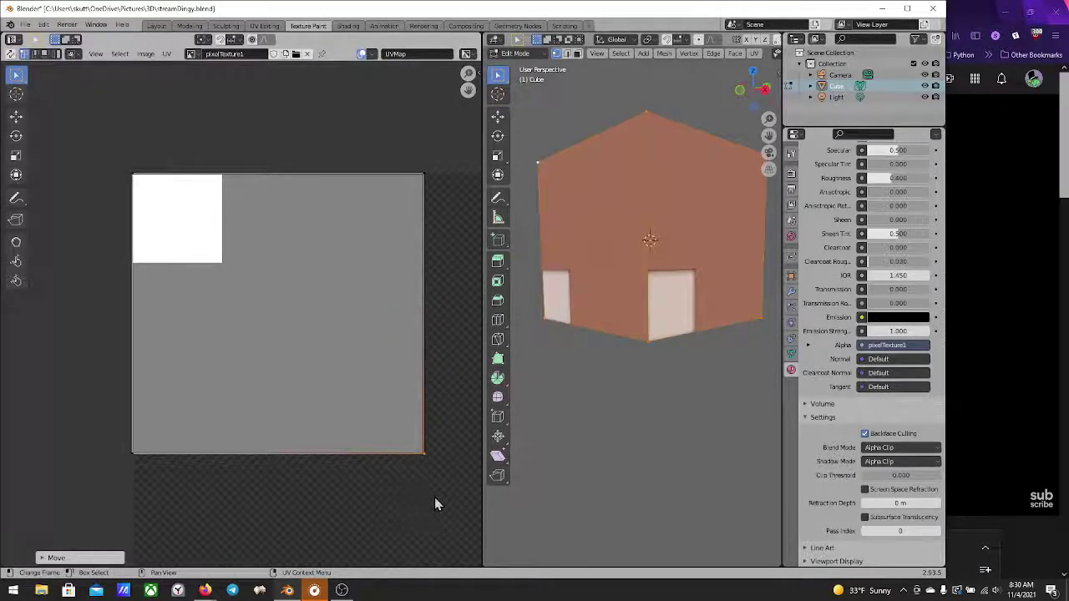
key(b)
drag(448, 506, 226, 289)
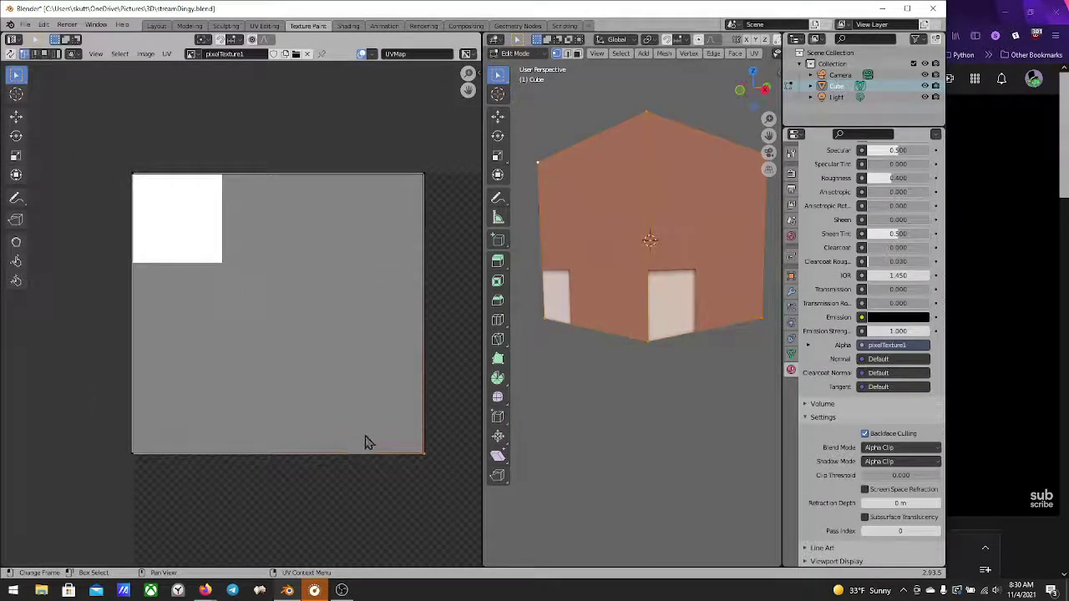
key(b)
drag(395, 431, 453, 509)
key(g)
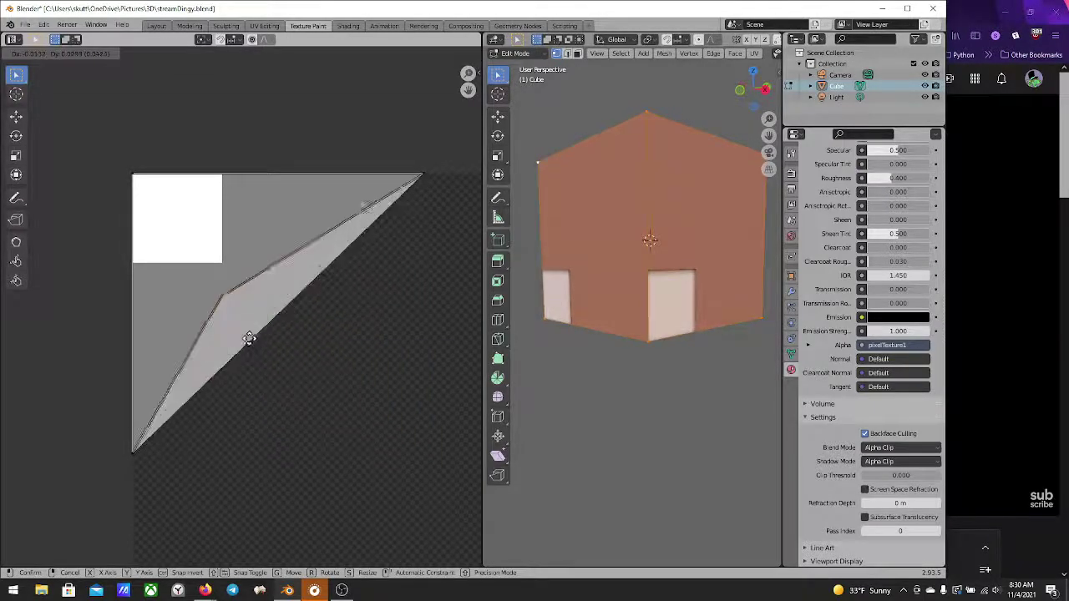
click(244, 308)
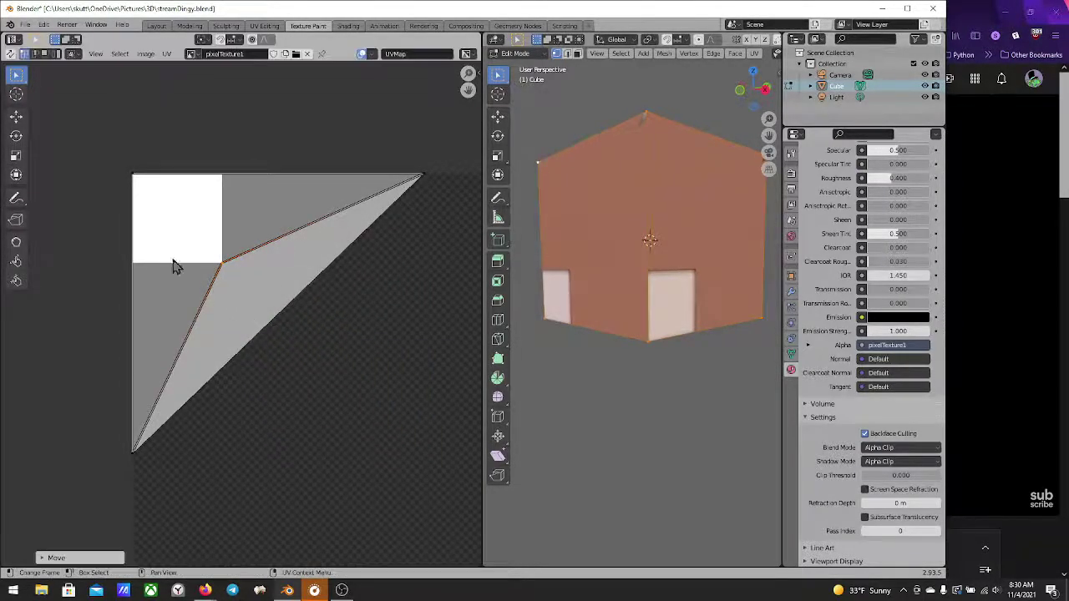
Move the bottom UV corner vertex up into the white pixel square
middle_drag(172, 262, 185, 268)
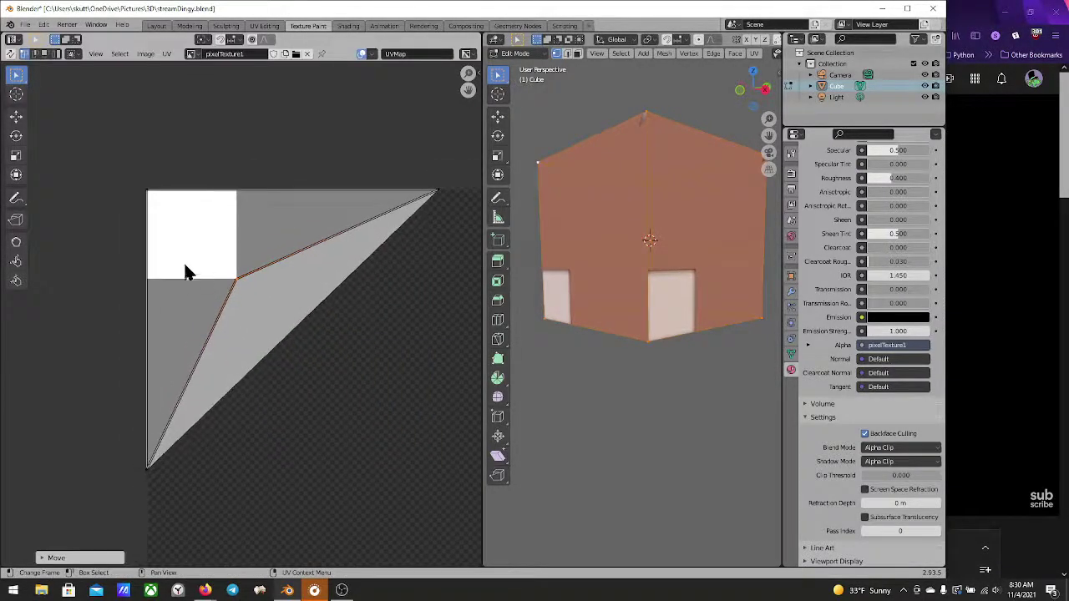
click(121, 434)
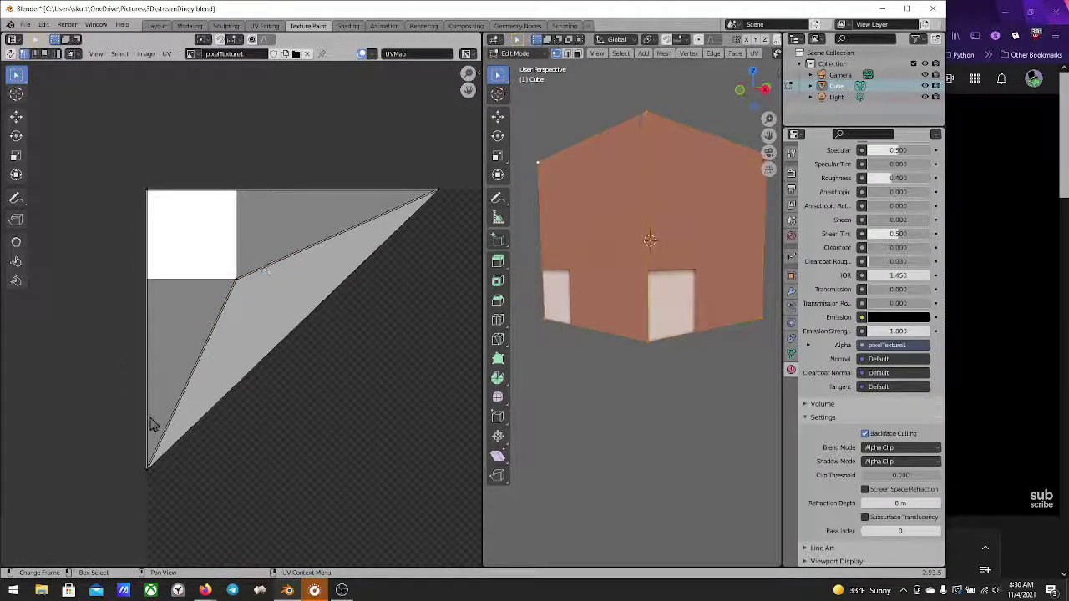
key(b)
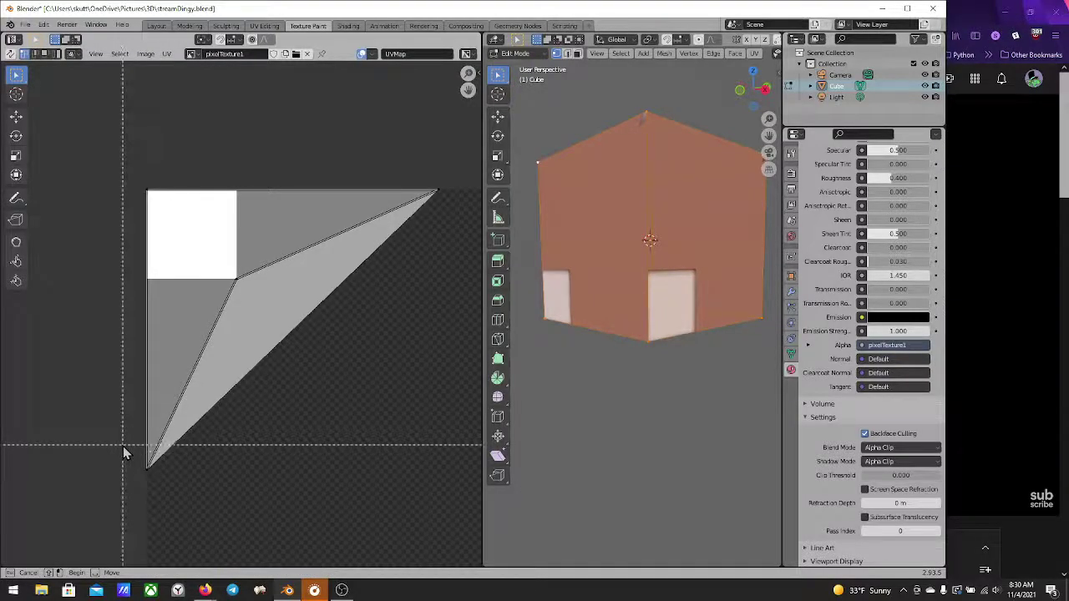
drag(123, 446, 171, 494)
key(g)
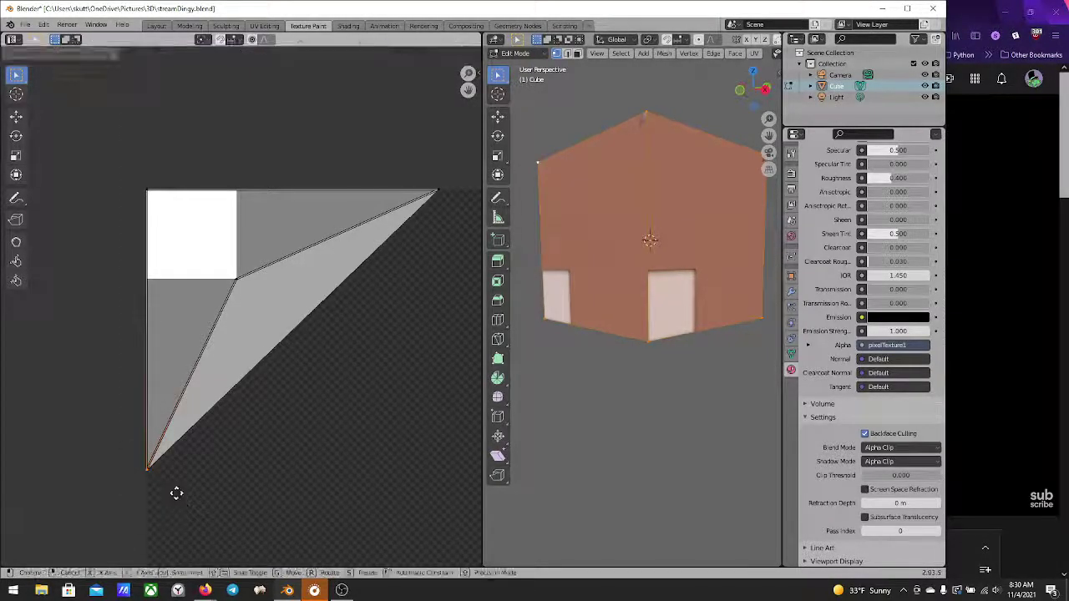
click(178, 313)
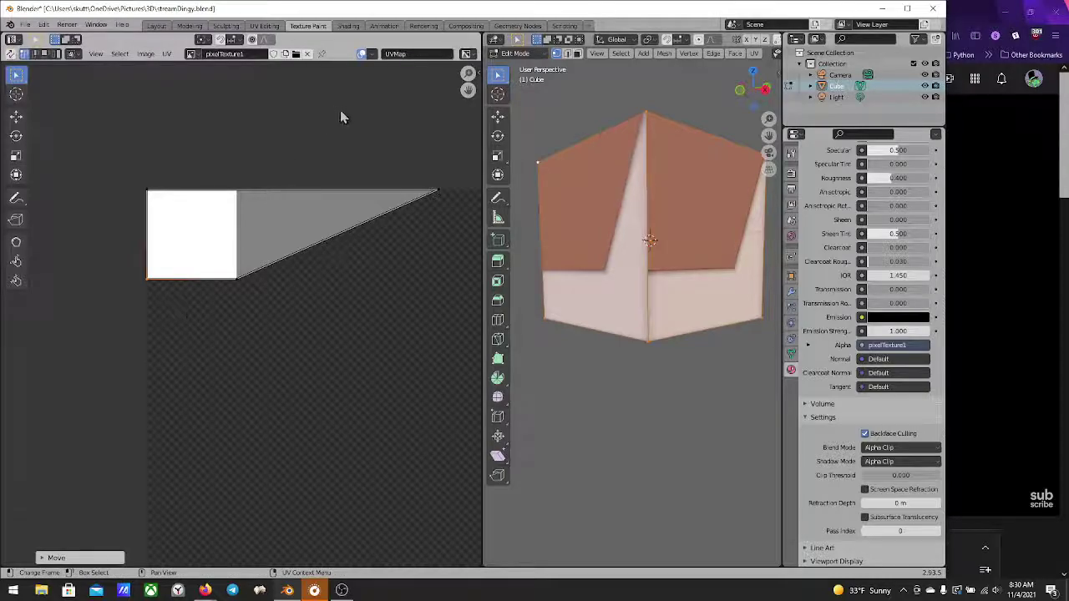
Move the far-right UV corner vertex inside the white pixel square
click(378, 152)
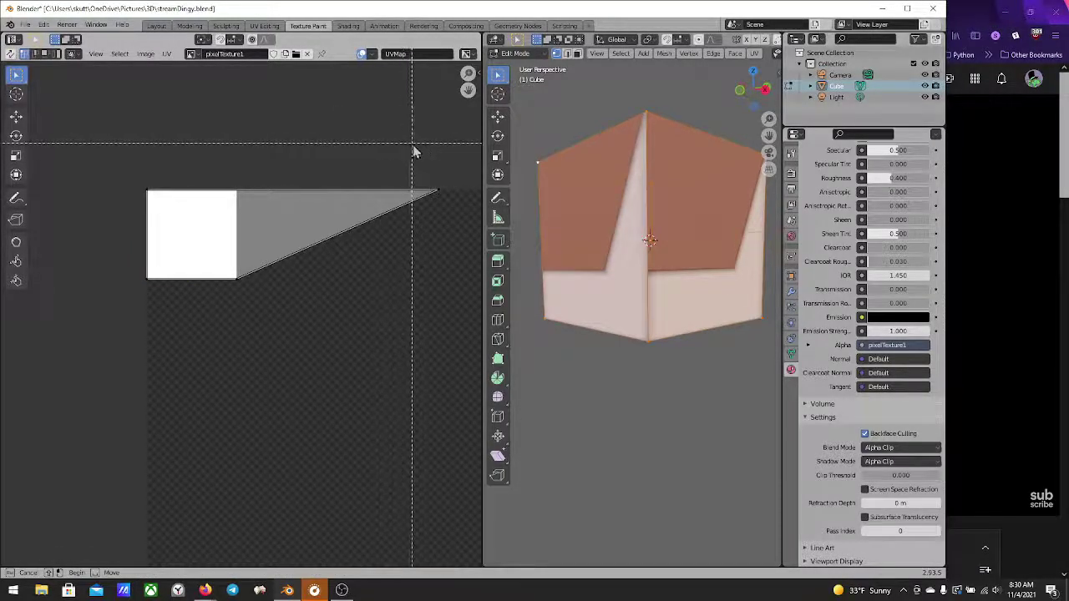
drag(413, 151, 474, 254)
key(g)
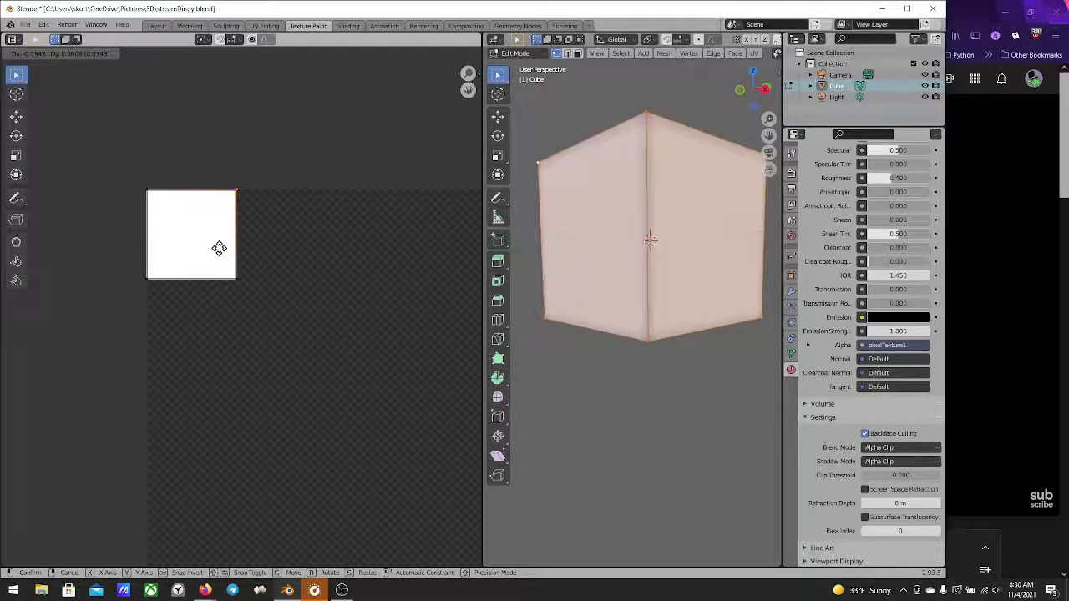
click(222, 248)
mouse_move(635, 334)
middle_down()
mouse_move(678, 351)
mouse_move(622, 339)
middle_up()
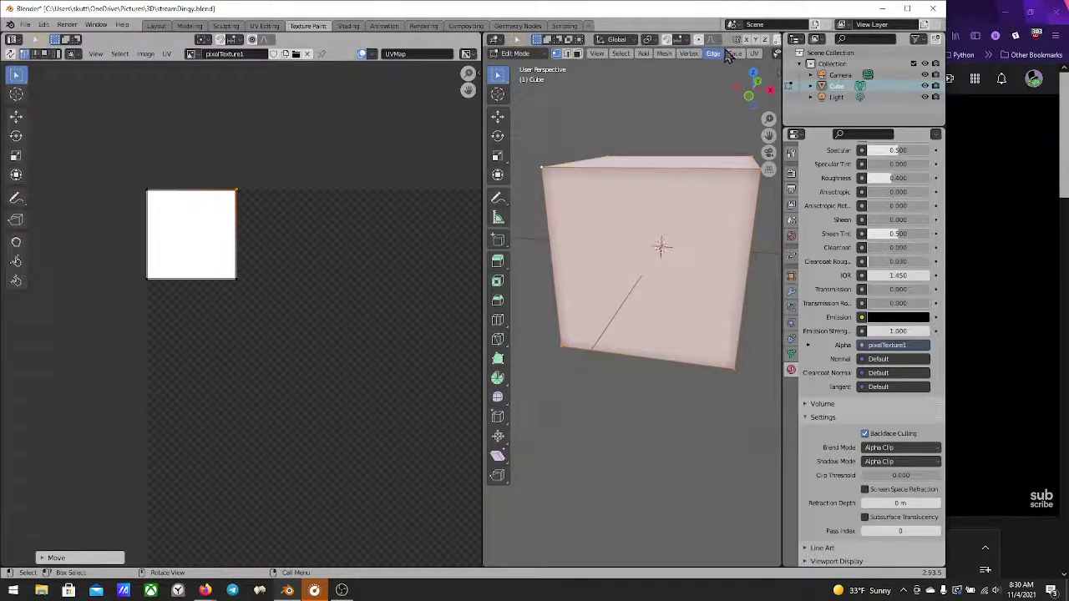
Check the cube in Rendered and Material Preview shading and switch it into texture painting
scroll(736, 55, down, 4)
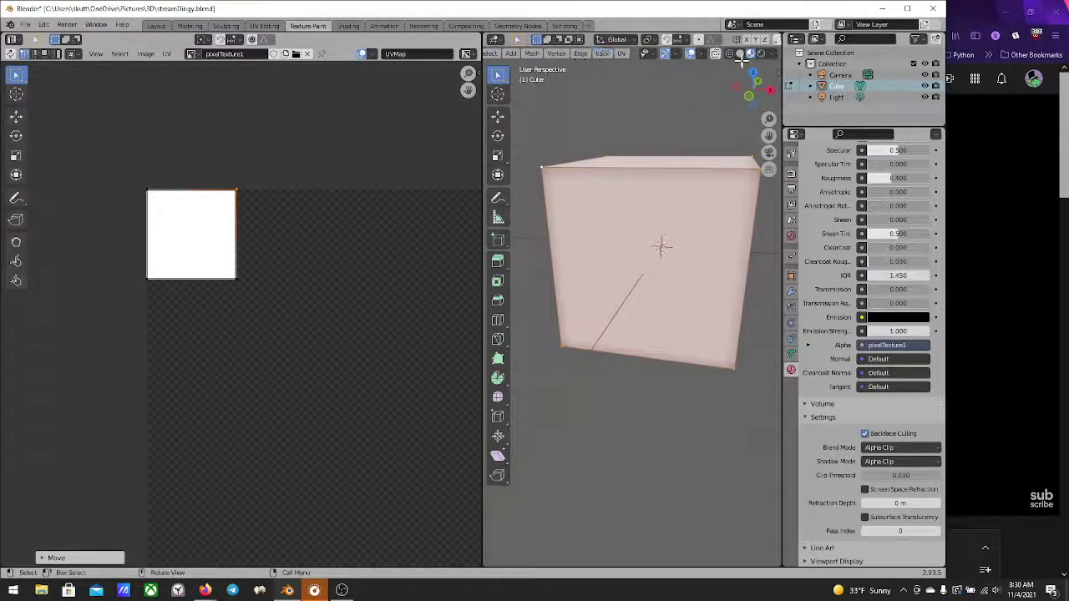
click(761, 54)
click(750, 53)
mouse_move(558, 274)
middle_down()
mouse_move(635, 266)
mouse_move(647, 270)
mouse_move(646, 313)
mouse_move(640, 270)
mouse_move(675, 309)
mouse_move(661, 308)
middle_up()
key(Tab)
key(Tab)
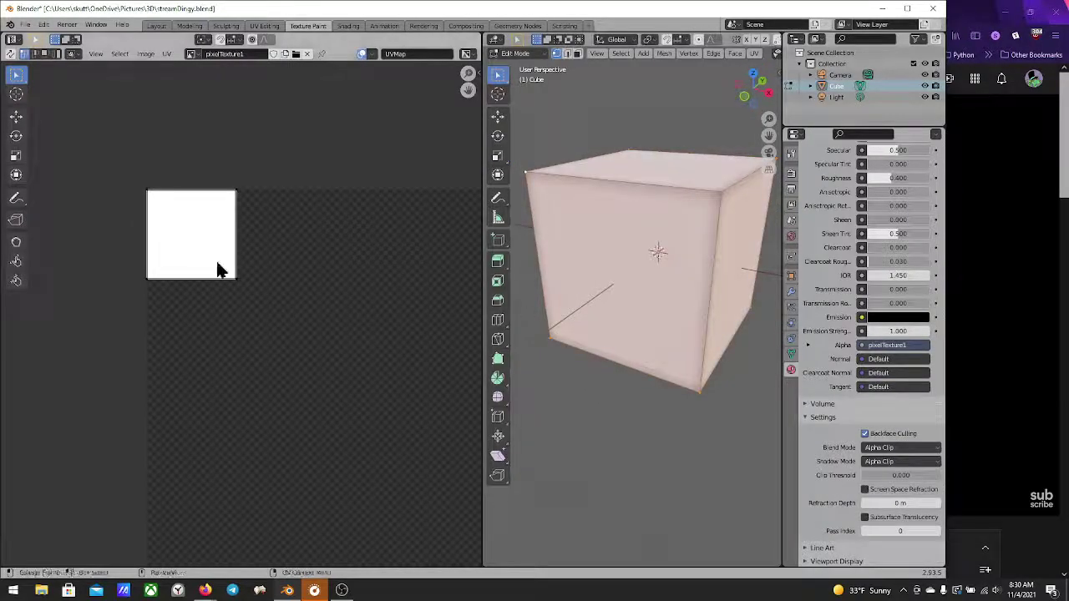
middle_drag(220, 270, 312, 308)
scroll(281, 372, up, 5)
scroll(317, 322, down, 2)
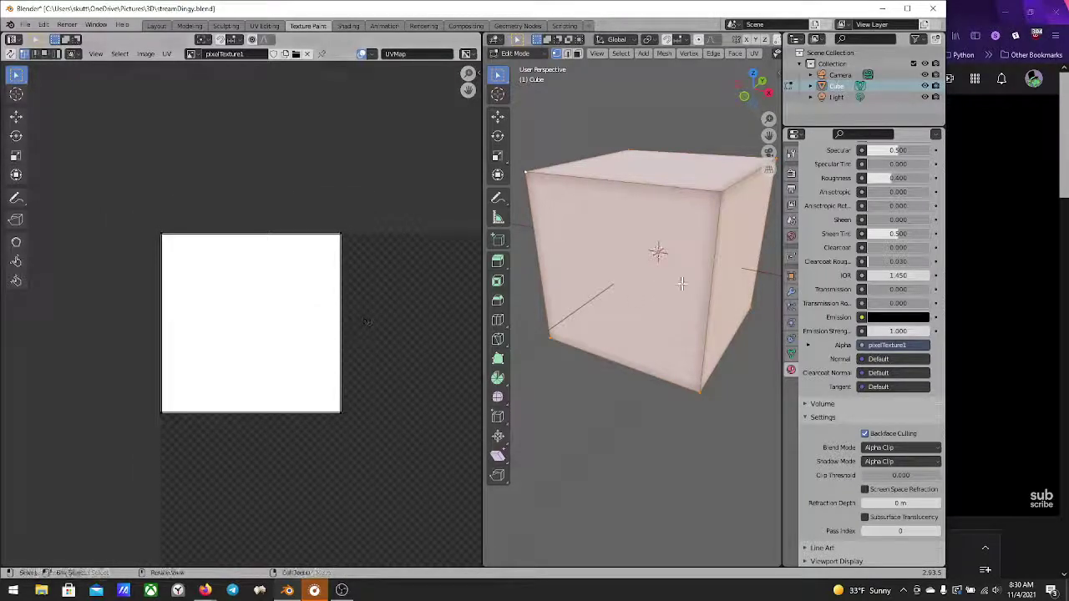
middle_drag(652, 292, 666, 299)
scroll(665, 299, down, 2)
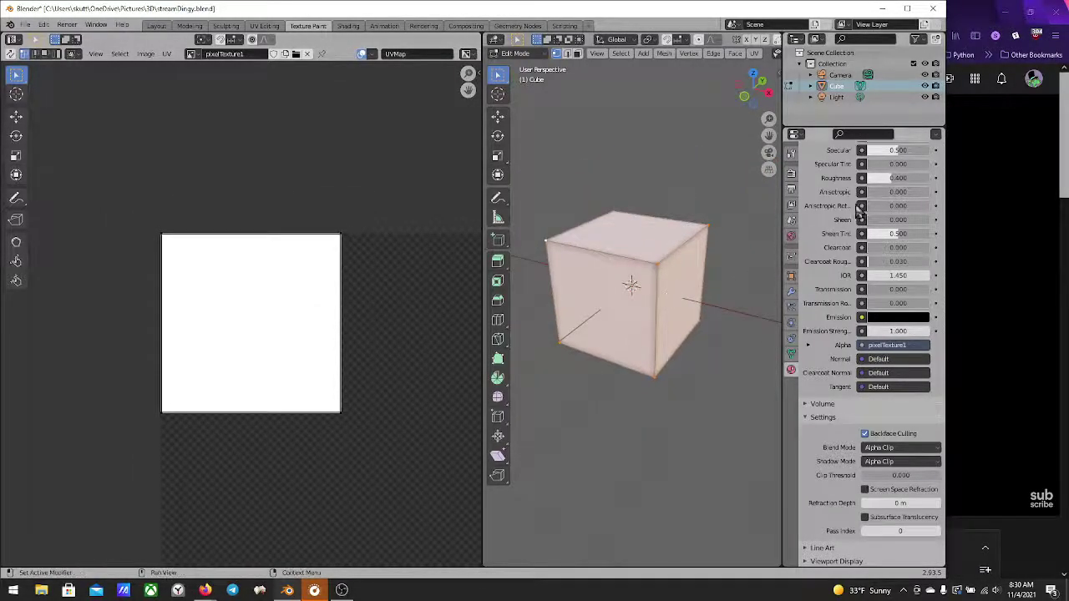
scroll(869, 334, up, 5)
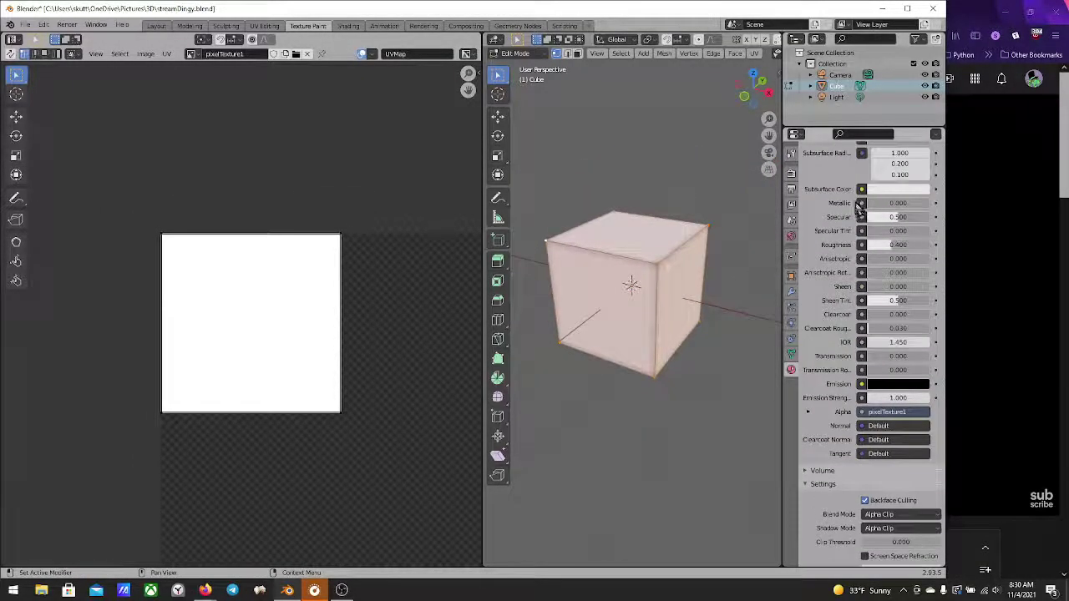
Switch to the Shading workspace and bring the Principled BSDF inputs into view
click(348, 26)
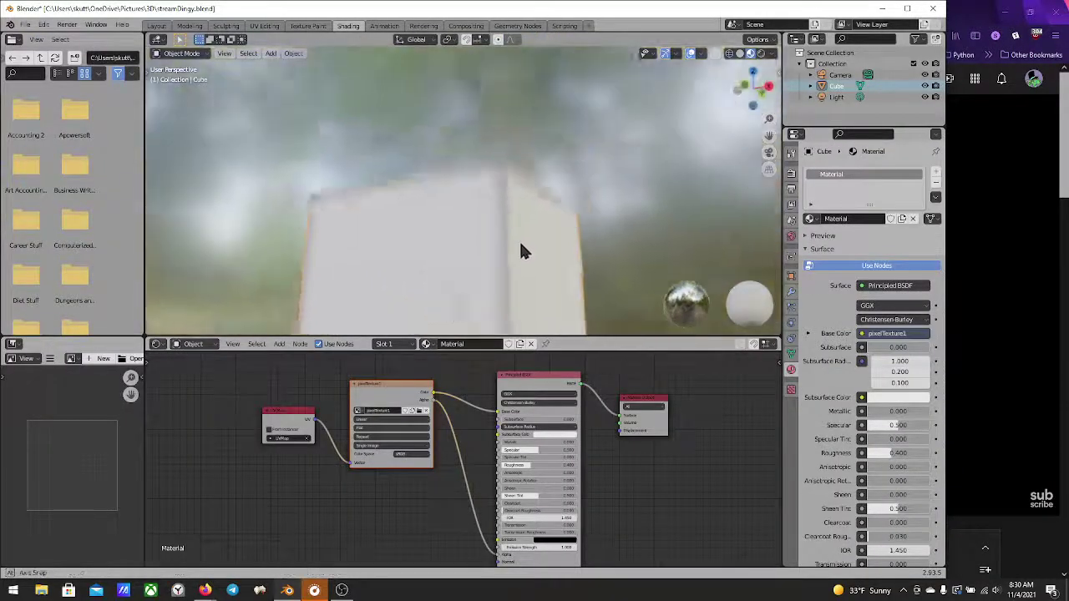
middle_drag(510, 265, 558, 166)
scroll(585, 492, up, 3)
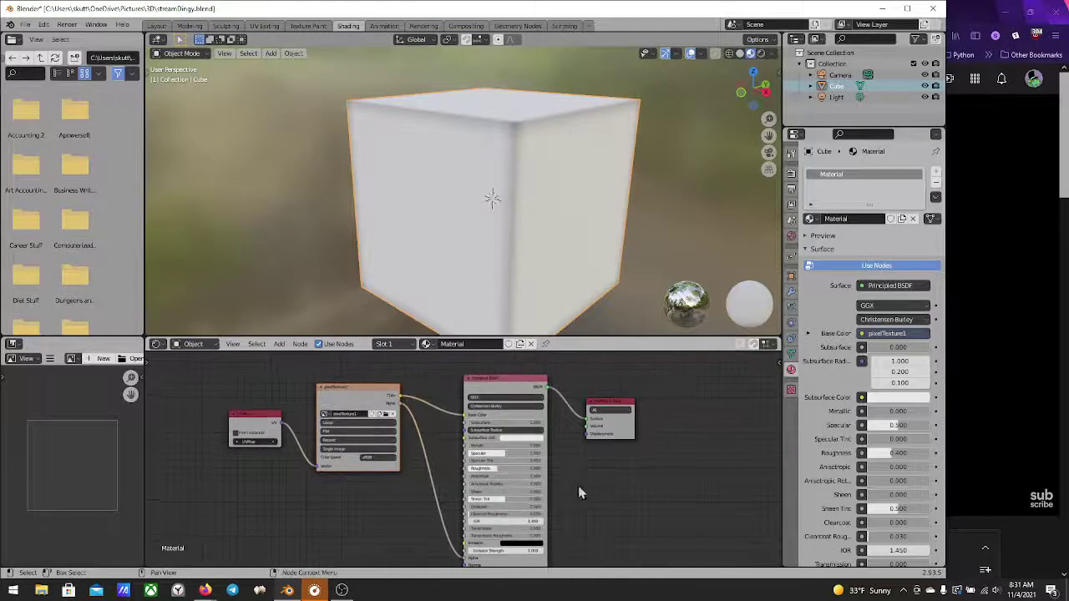
scroll(566, 490, up, 2)
middle_drag(566, 489, 549, 432)
shift+scroll(549, 432, up, 2)
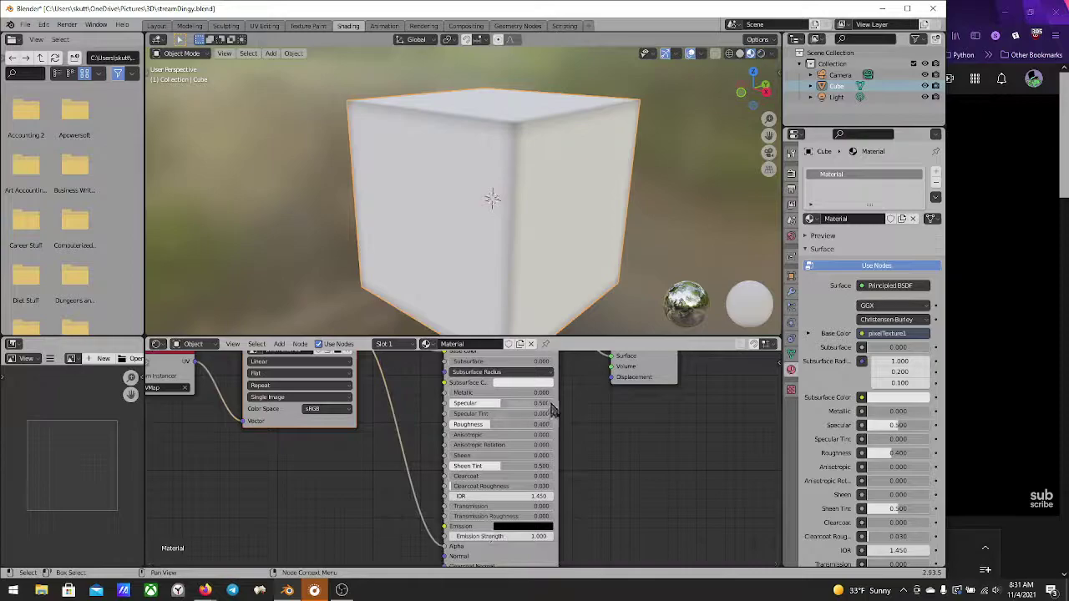
shift+scroll(561, 401, up, 1)
middle_drag(570, 391, 571, 415)
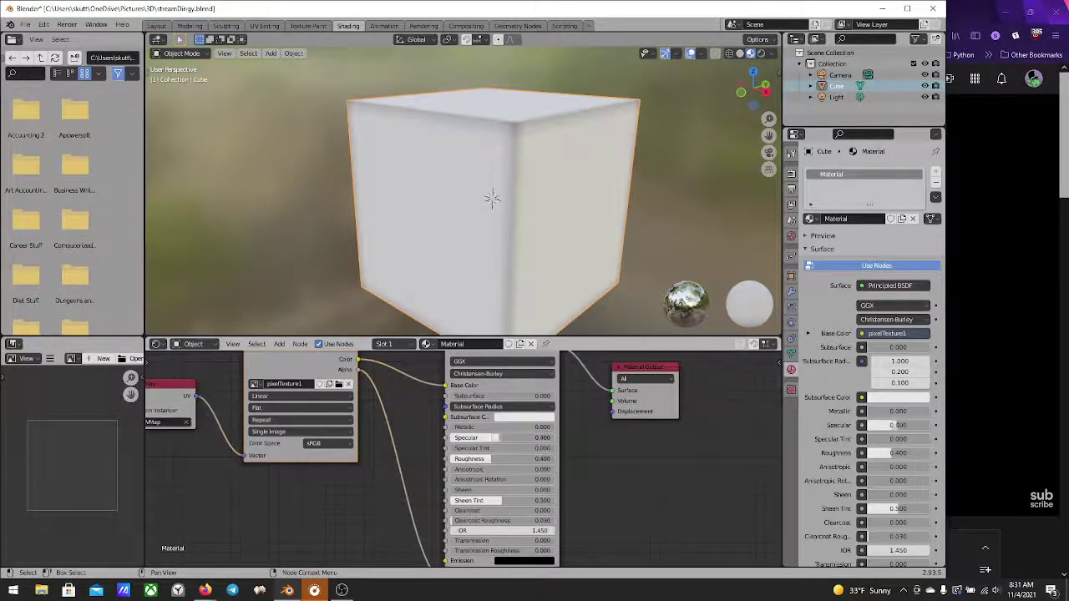
Set the Principled BSDF's Specular and Roughness both to 0.000
drag(497, 438, 452, 438)
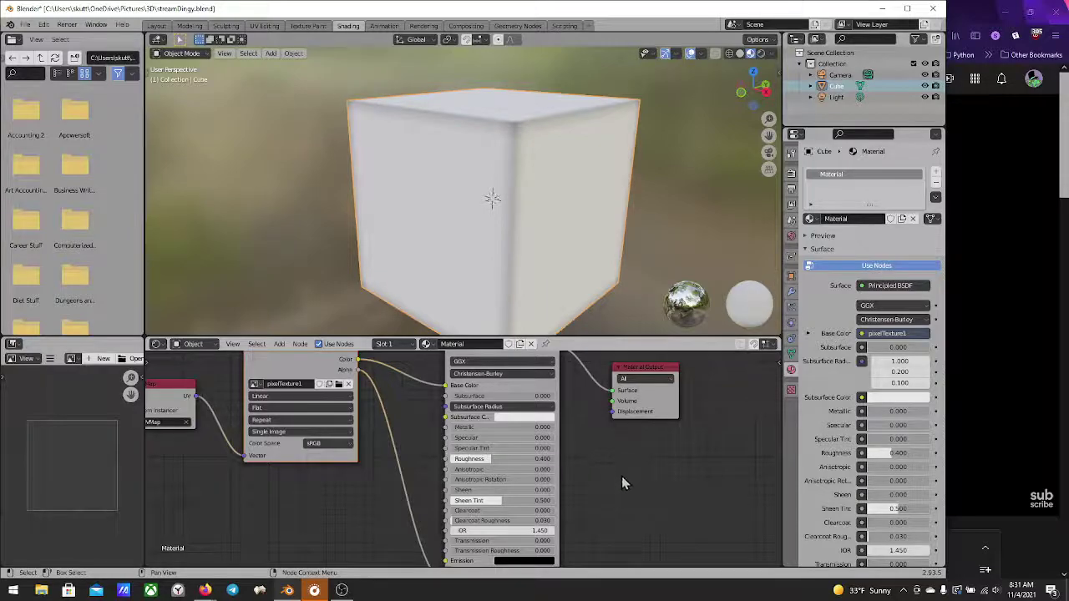
middle_drag(606, 512, 596, 473)
drag(522, 423, 468, 424)
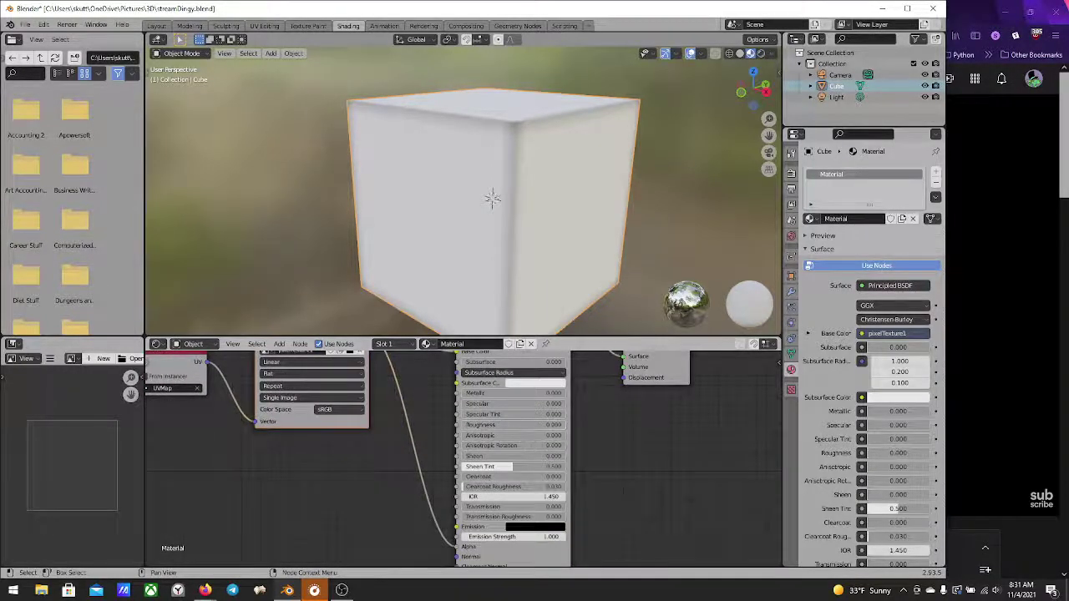
middle_drag(599, 478, 556, 435)
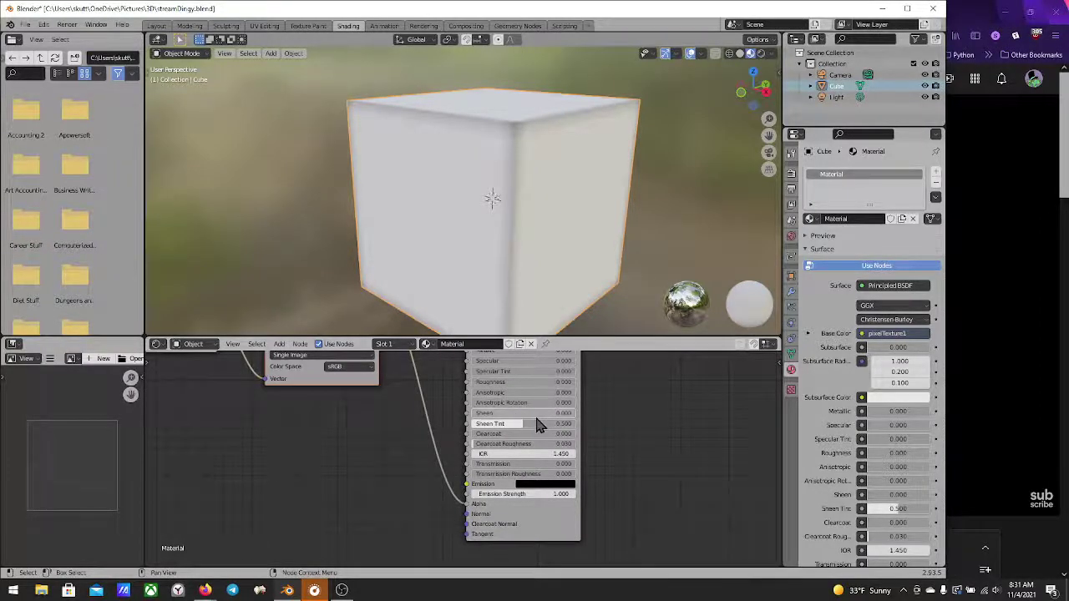
ctrl+middle_drag(606, 448, 601, 470)
scroll(614, 478, down, 3)
scroll(618, 485, up, 2)
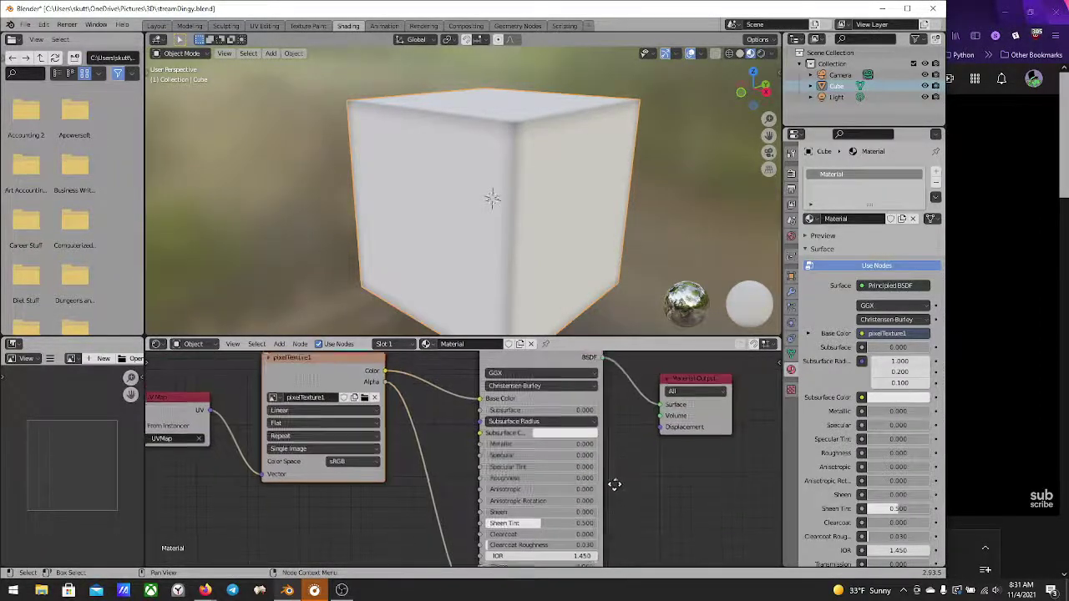
scroll(610, 501, down, 1)
middle_drag(613, 508, 570, 416)
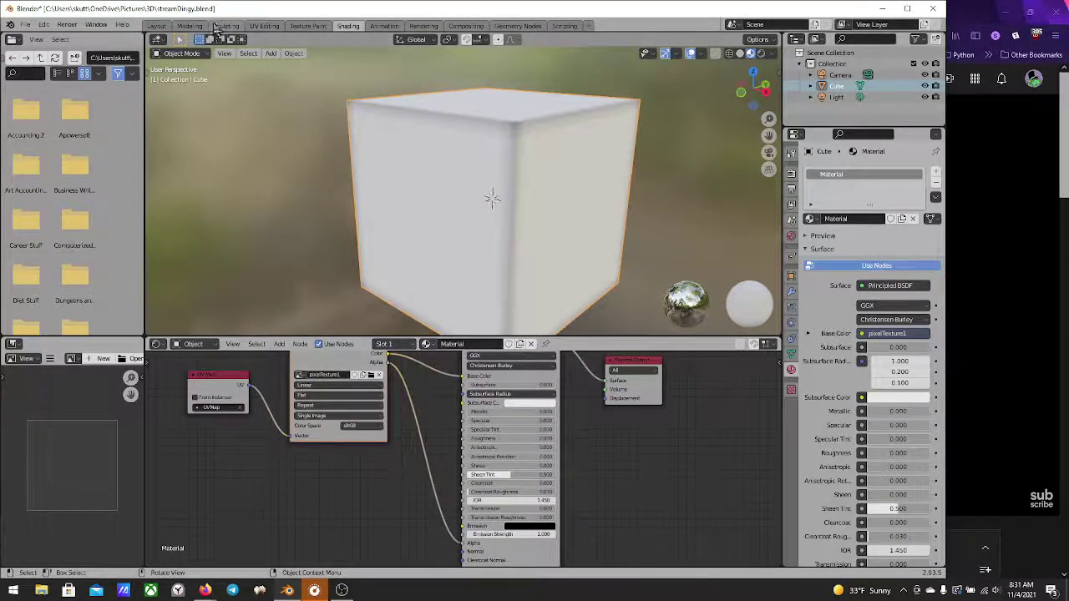
Switch to UV Editing and zoom onto the enlarged white pixel
click(261, 26)
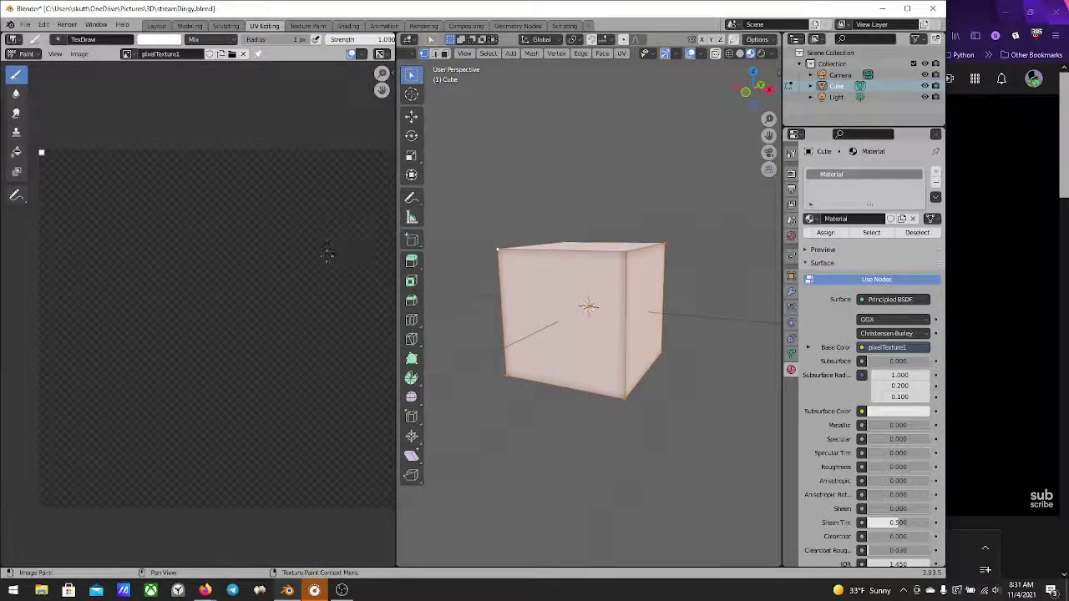
scroll(186, 245, up, 5)
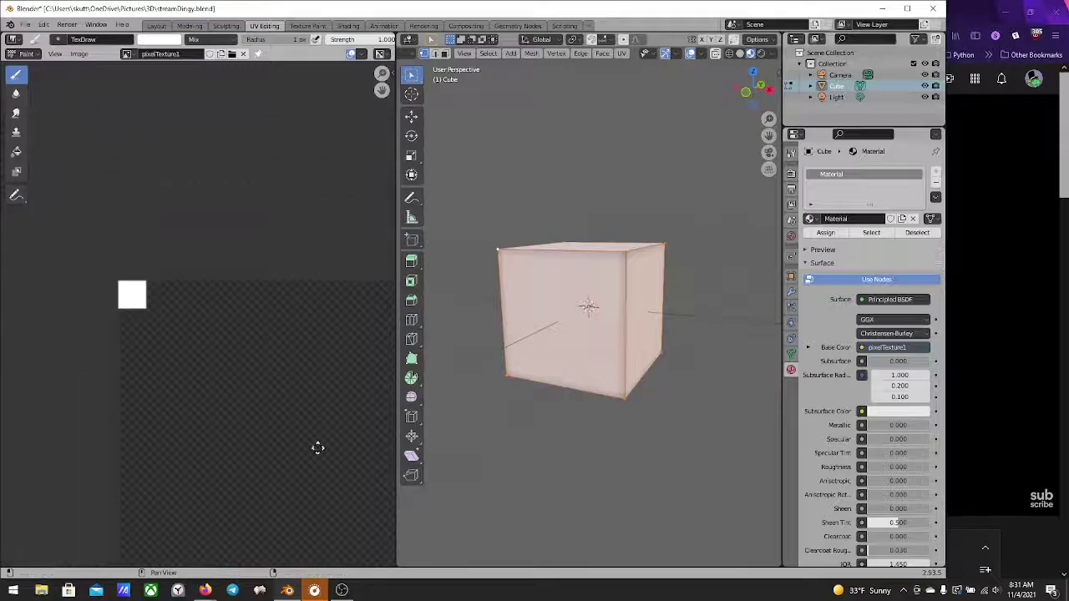
scroll(111, 277, up, 3)
middle_drag(112, 284, 230, 313)
scroll(273, 340, up, 3)
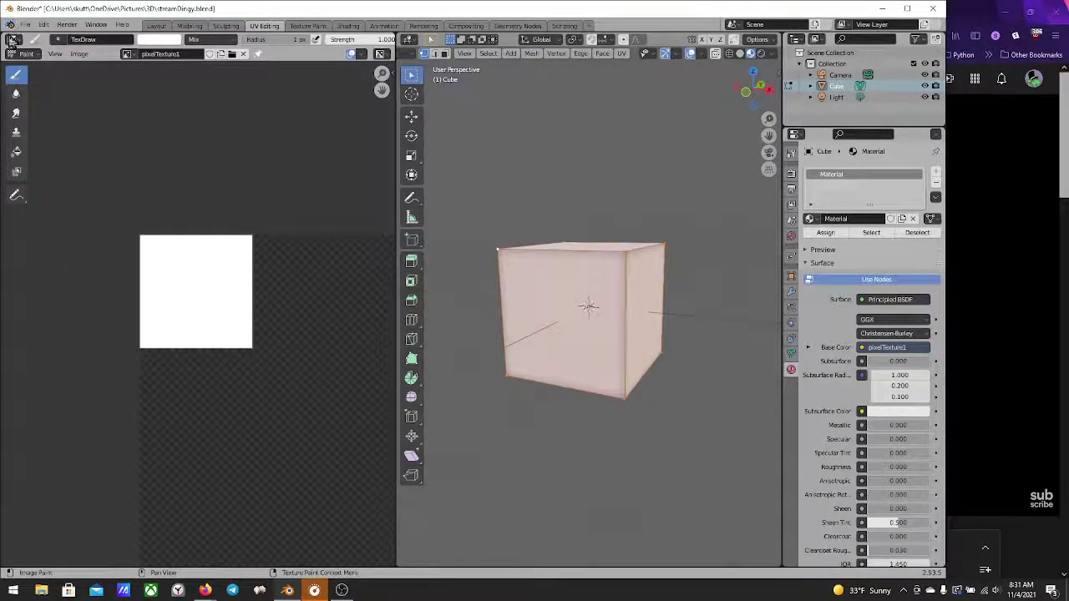
middle_drag(256, 186, 194, 157)
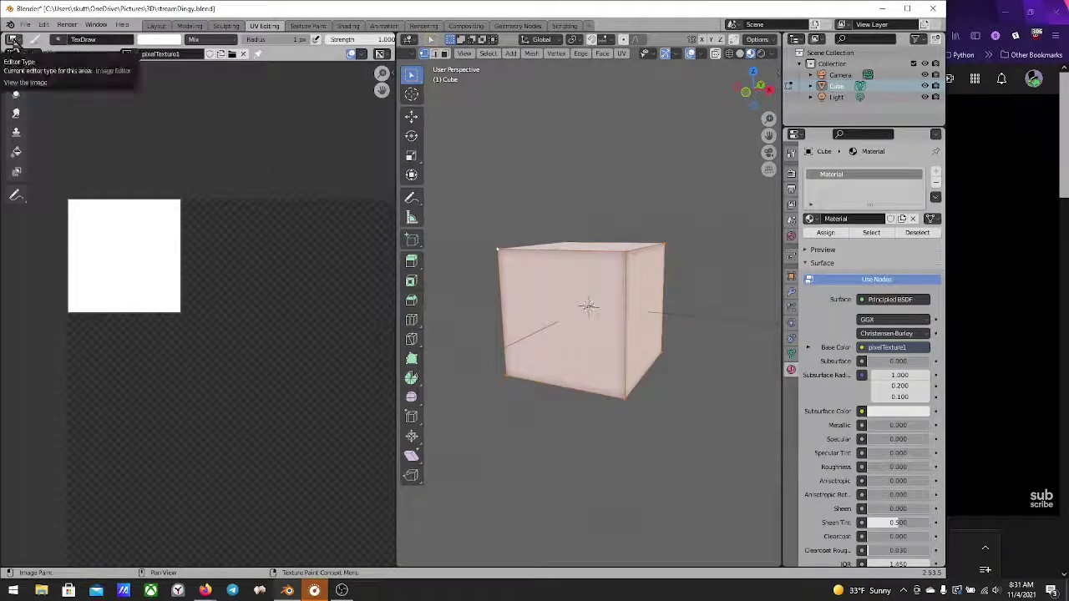
Turn the left area into an Image Editor in Paint mode, framing the white texture
click(14, 41)
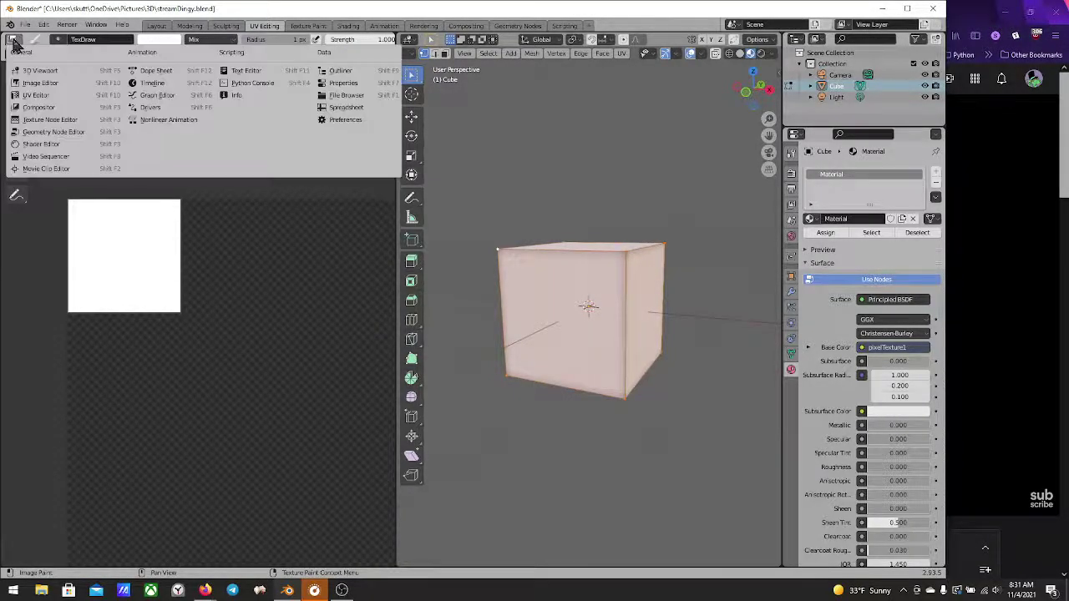
click(34, 84)
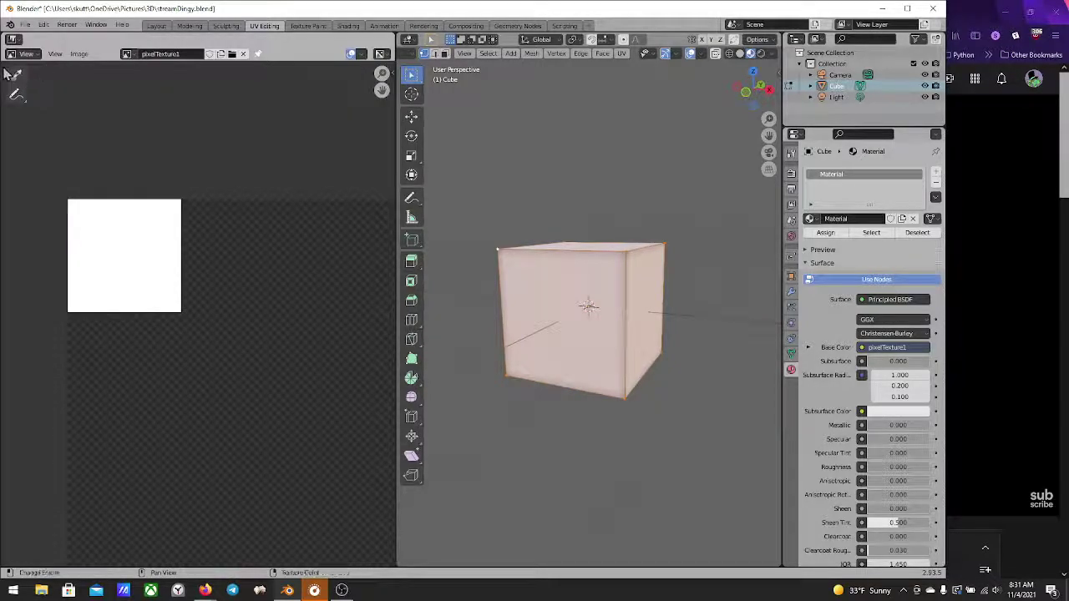
click(26, 55)
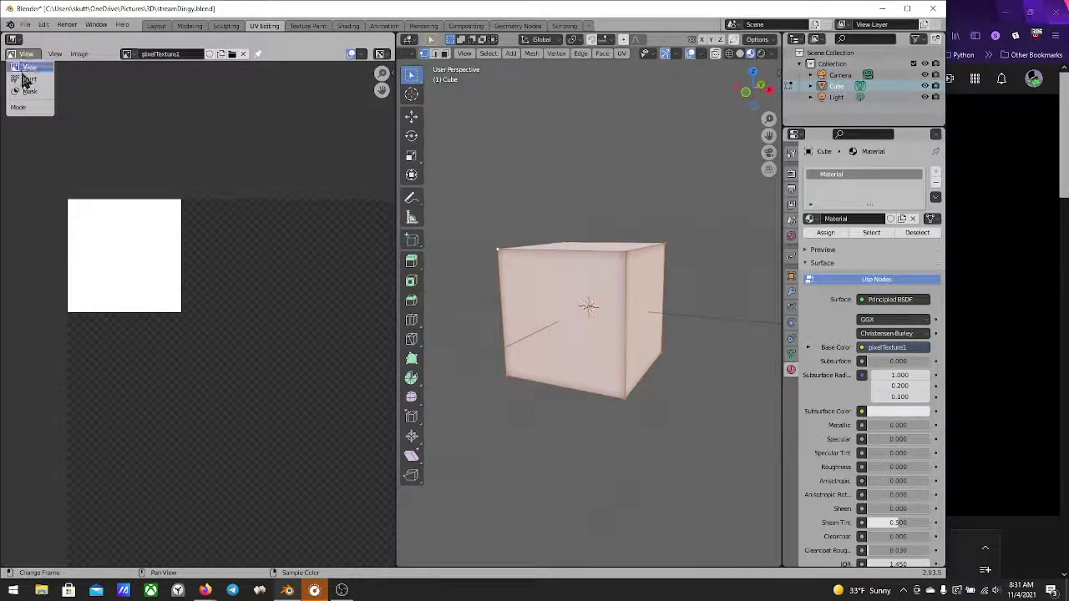
click(29, 76)
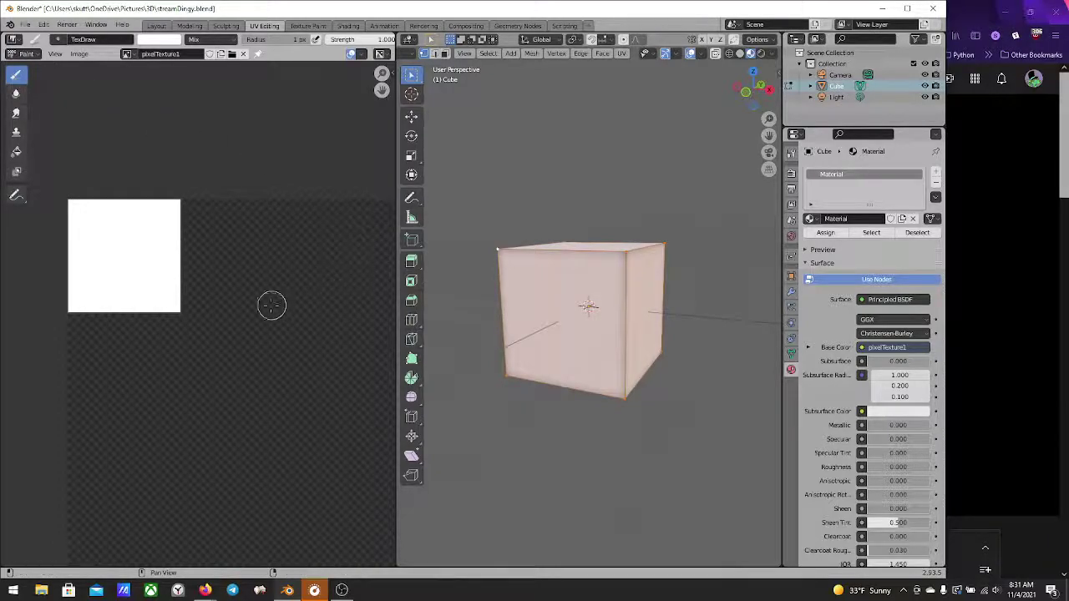
middle_drag(270, 306, 309, 315)
scroll(200, 281, up, 2)
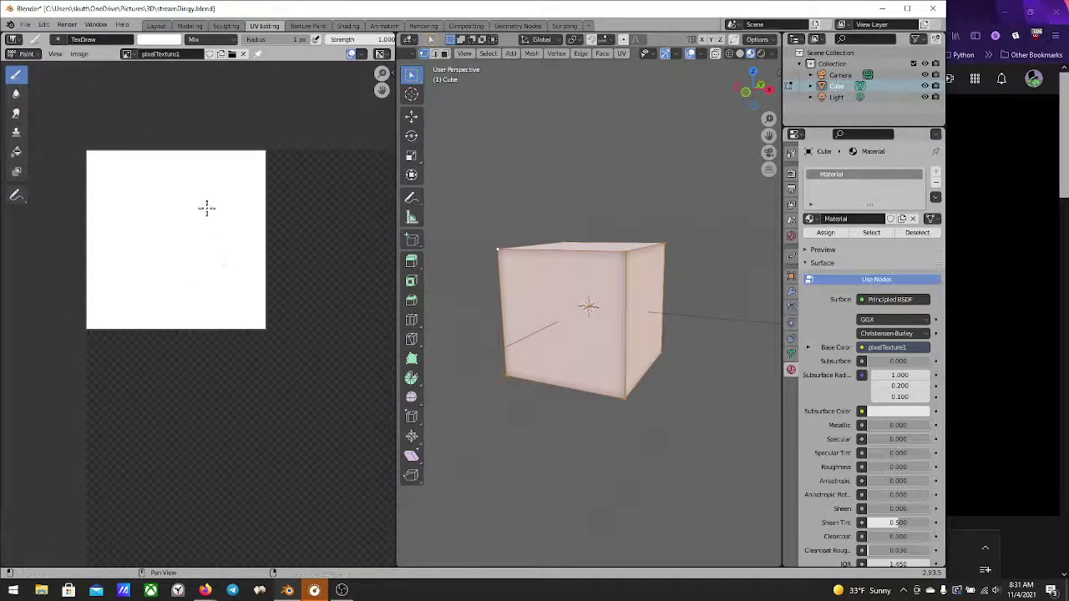
middle_drag(206, 208, 238, 323)
scroll(242, 315, up, 1)
scroll(243, 311, down, 1)
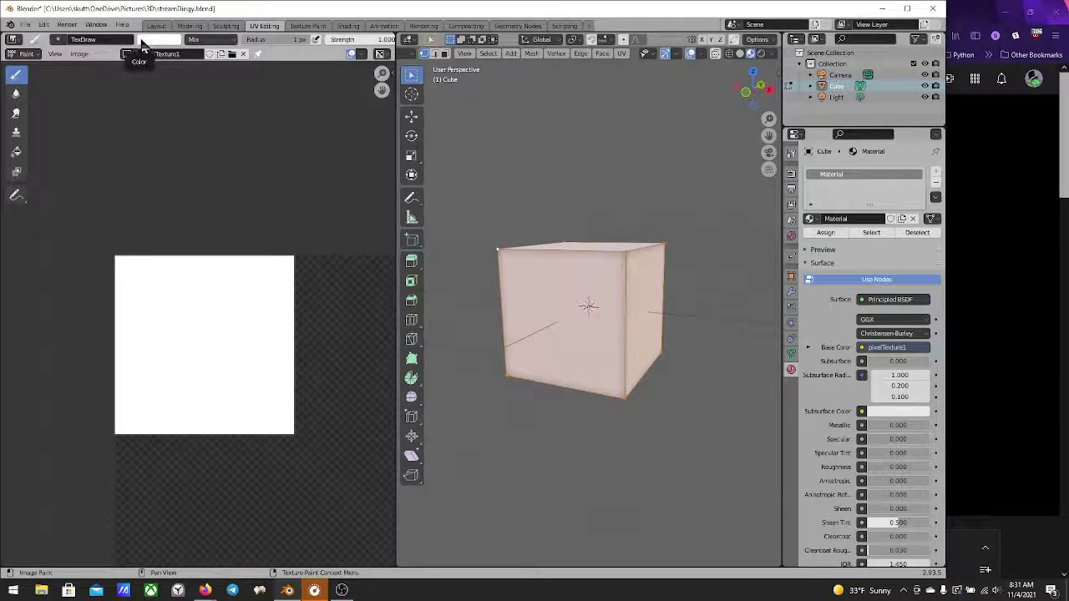
Set the brush blend to Erase Alpha and erase four pixels along the texture's top
click(196, 40)
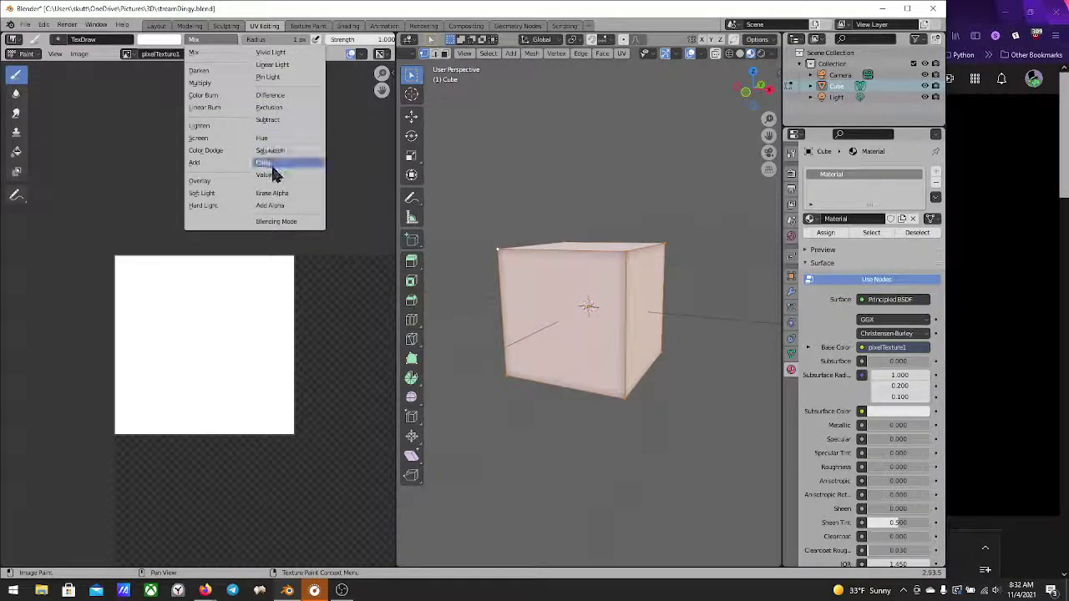
click(271, 193)
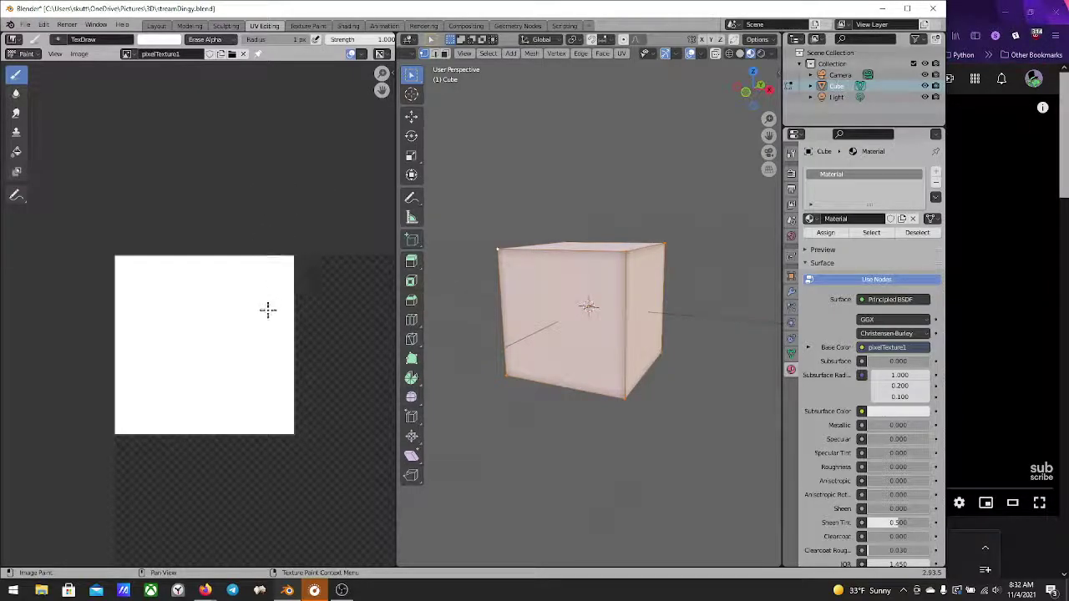
scroll(271, 310, up, 2)
click(299, 266)
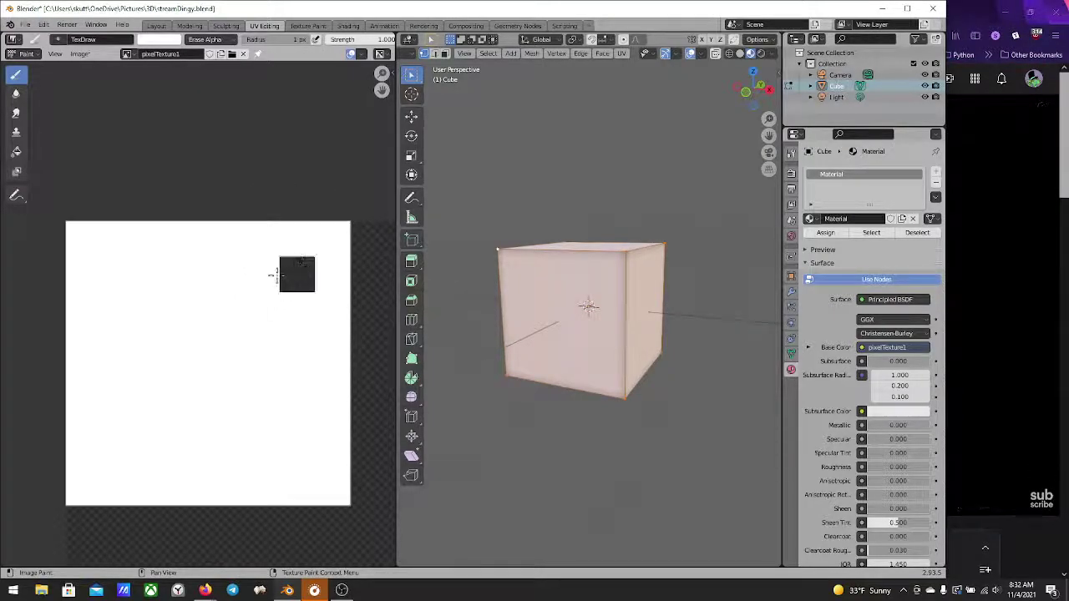
click(218, 275)
click(151, 277)
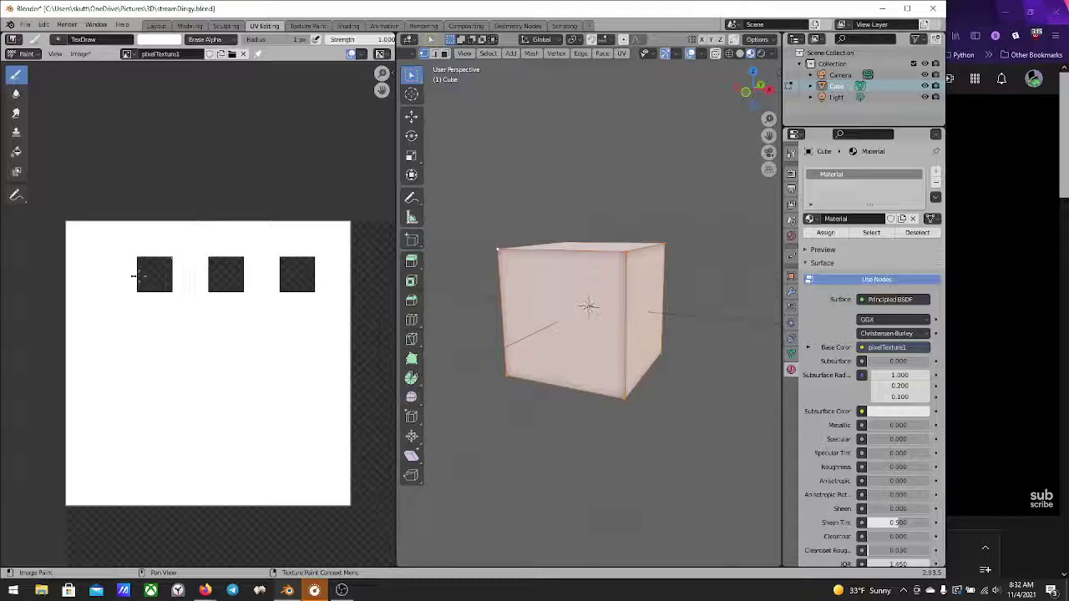
click(107, 268)
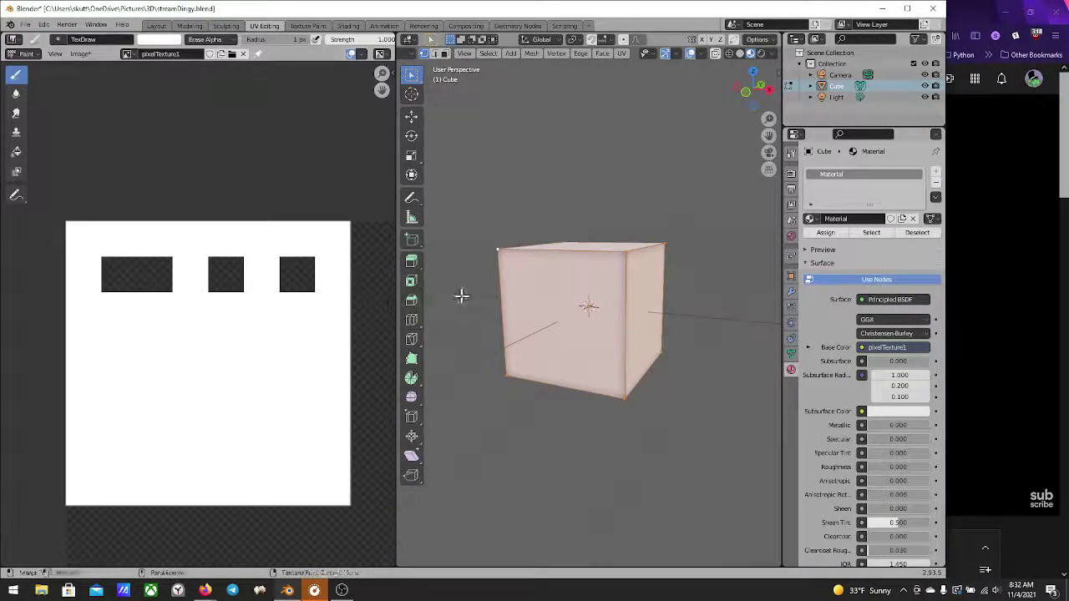
middle_drag(556, 301, 502, 294)
Save the painted texture and change the viewport shading to inspect the cube
key(ctrl+z)
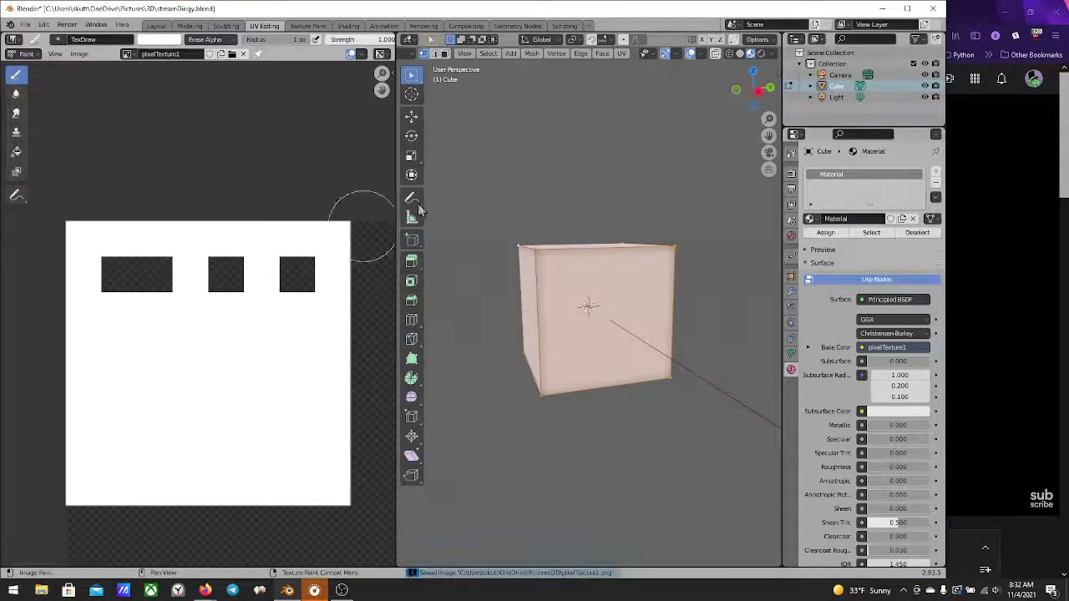
scroll(685, 275, down, 6)
mouse_move(685, 275)
middle_down()
mouse_move(523, 252)
mouse_move(432, 270)
mouse_move(432, 284)
middle_up()
scroll(611, 279, down, 4)
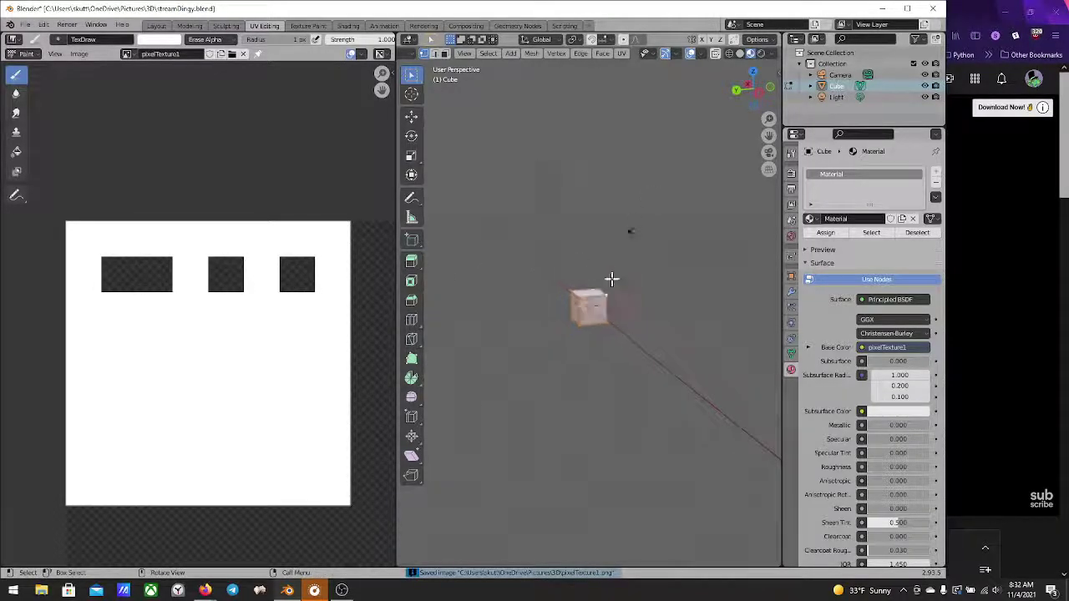
scroll(613, 279, up, 6)
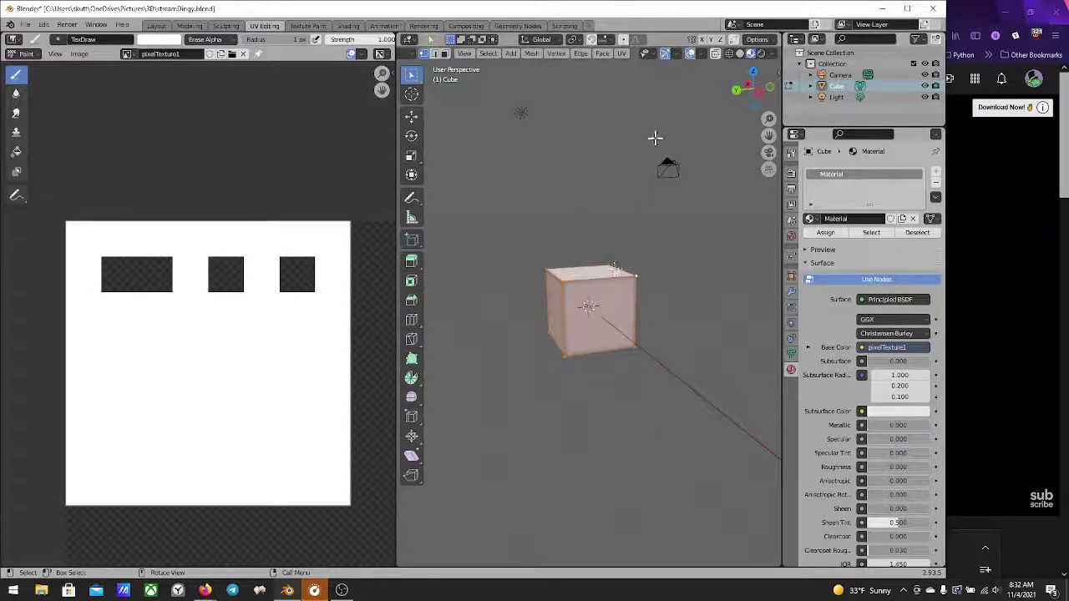
click(761, 54)
scroll(324, 340, down, 5)
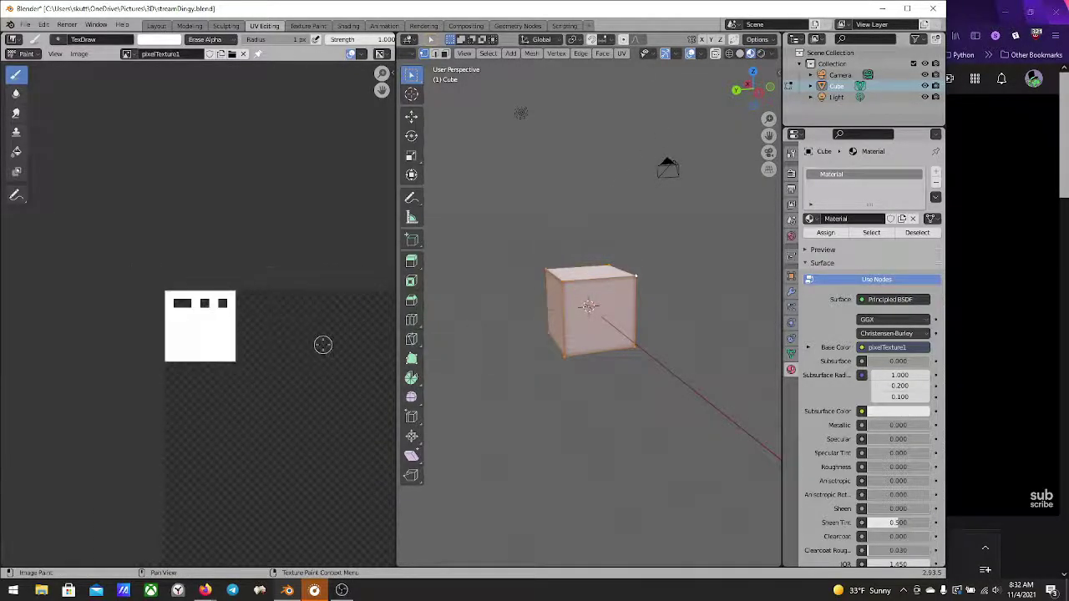
scroll(353, 327, up, 3)
mouse_move(626, 284)
middle_down()
mouse_move(634, 309)
mouse_move(623, 203)
mouse_move(625, 275)
mouse_move(635, 267)
middle_up()
scroll(562, 284, up, 3)
mouse_move(562, 284)
middle_down()
mouse_move(608, 359)
mouse_move(599, 375)
mouse_move(498, 248)
middle_up()
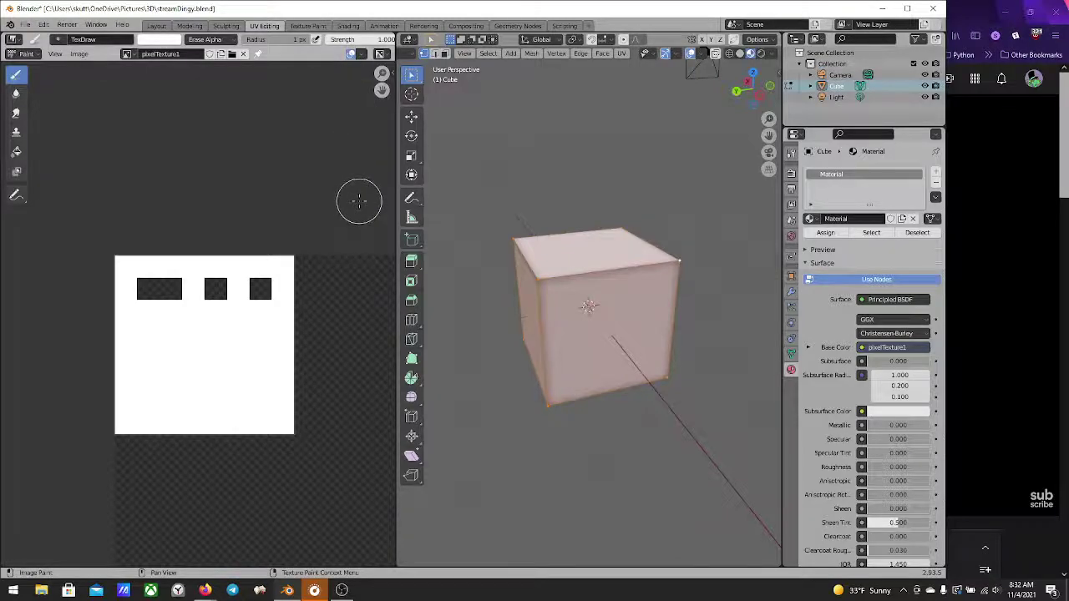
Render a test image of the cube, then reload pixelTexture1 from disk
key(F12)
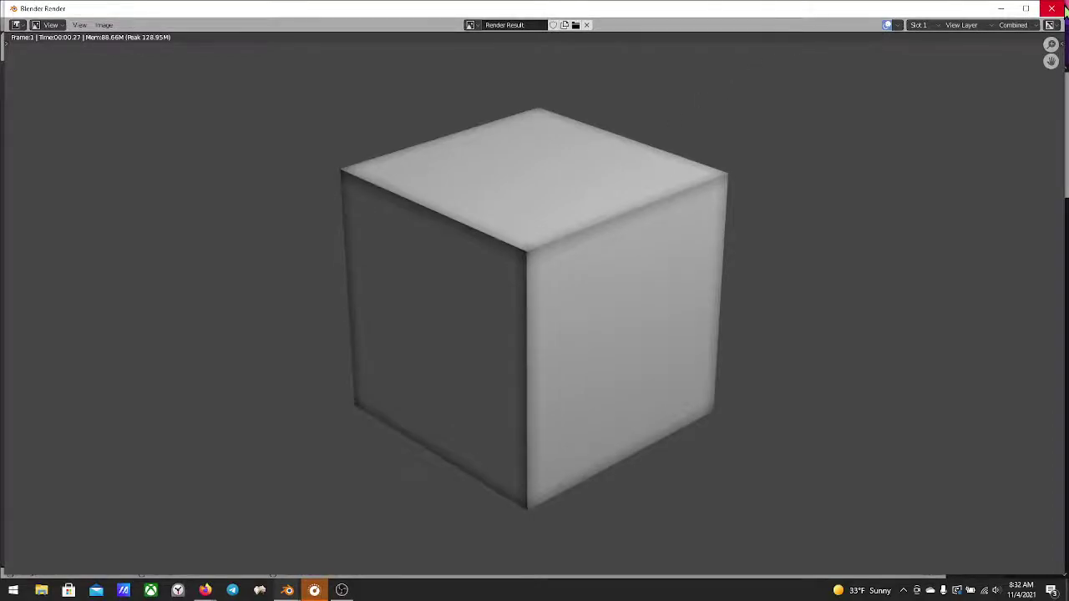
click(1062, 8)
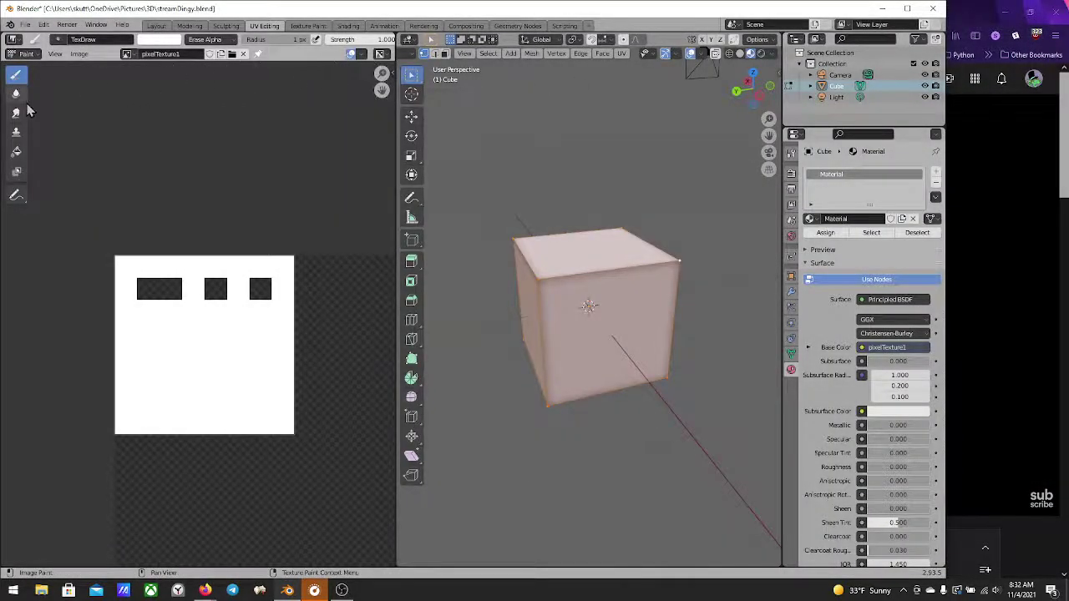
click(80, 54)
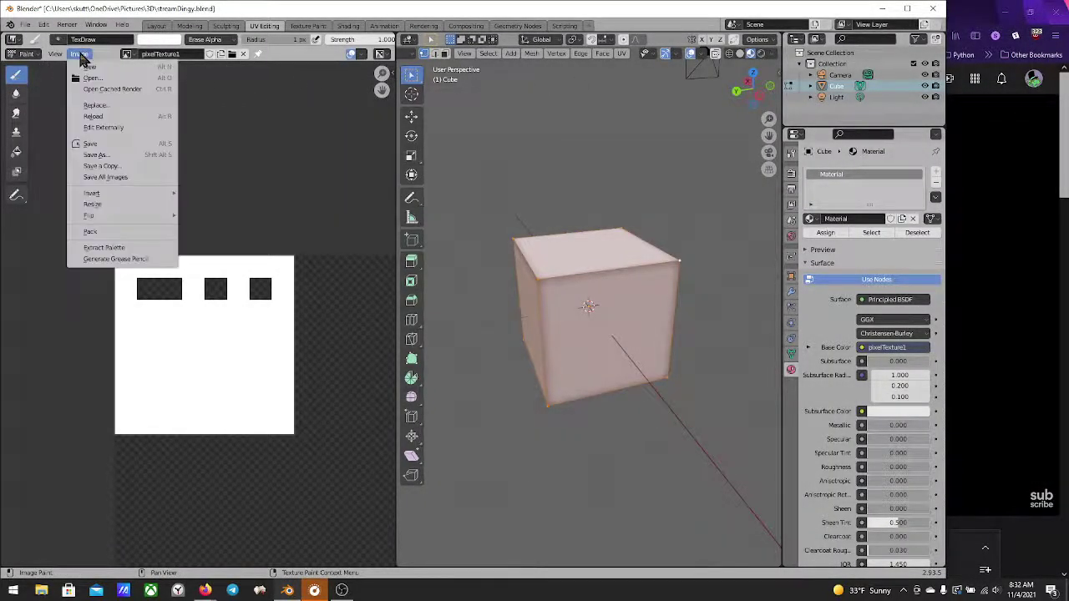
click(106, 117)
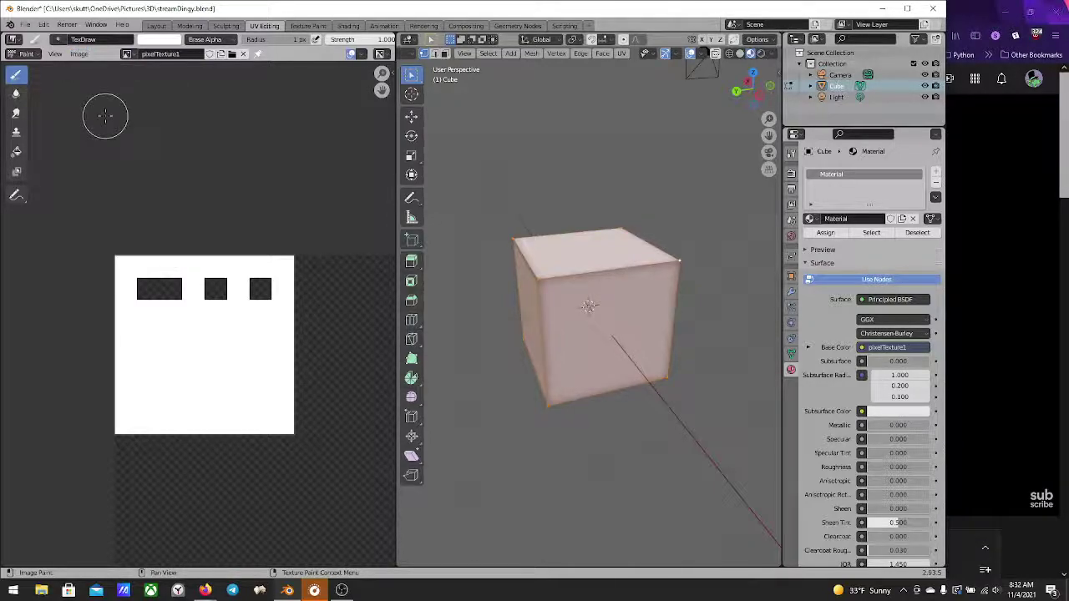
scroll(187, 235, down, 2)
middle_drag(187, 235, 118, 207)
scroll(175, 241, down, 6)
scroll(174, 241, up, 1)
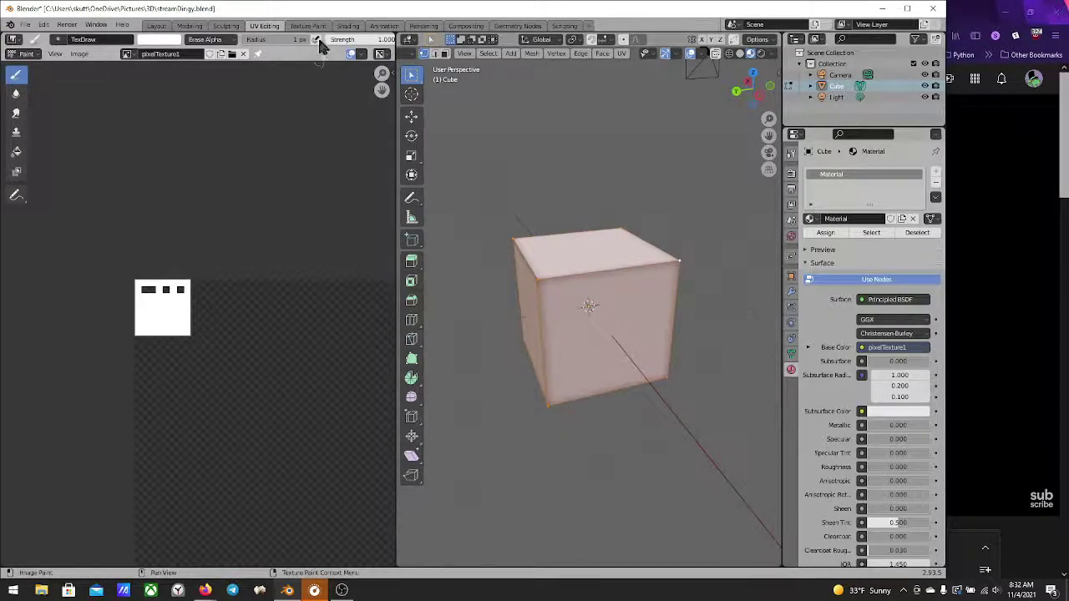
Set the pixelTexture1 Image Texture node's interpolation to Closest, leaving projection Flat
click(348, 26)
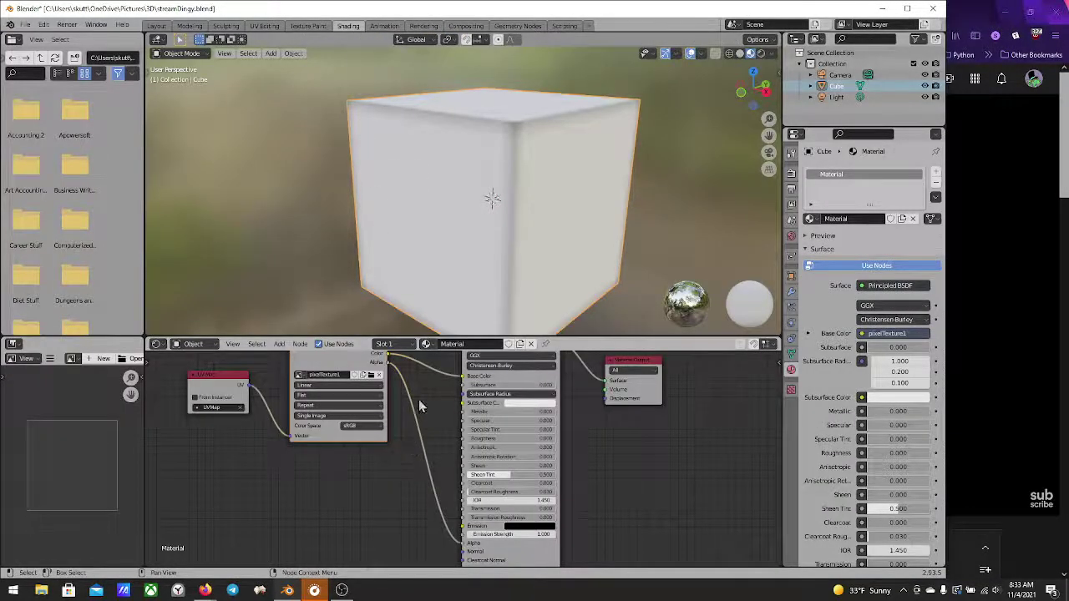
middle_drag(418, 399, 411, 458)
scroll(368, 455, up, 1)
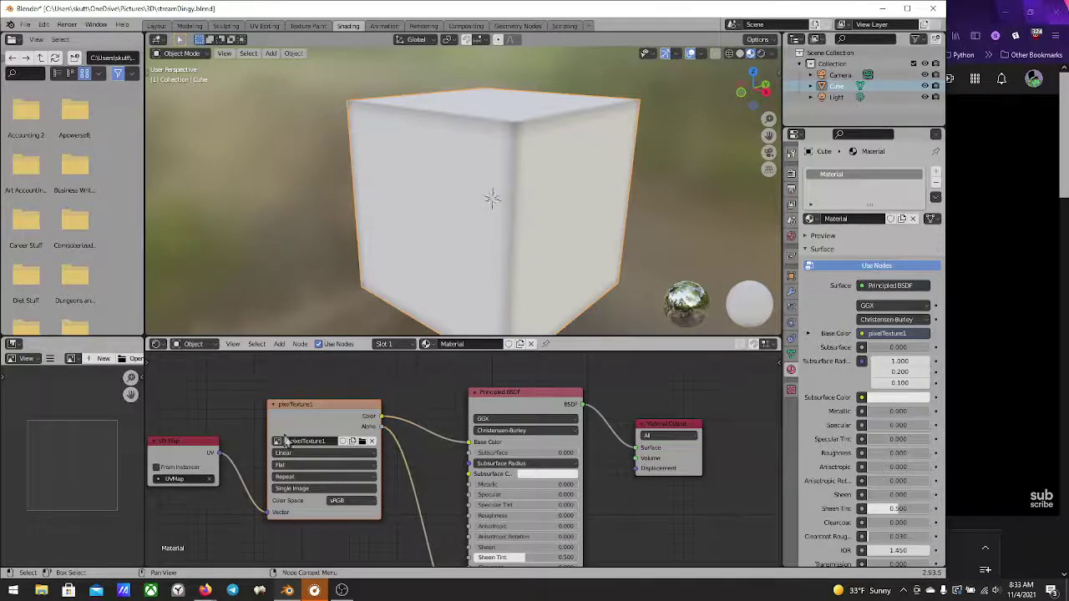
scroll(389, 436, up, 2)
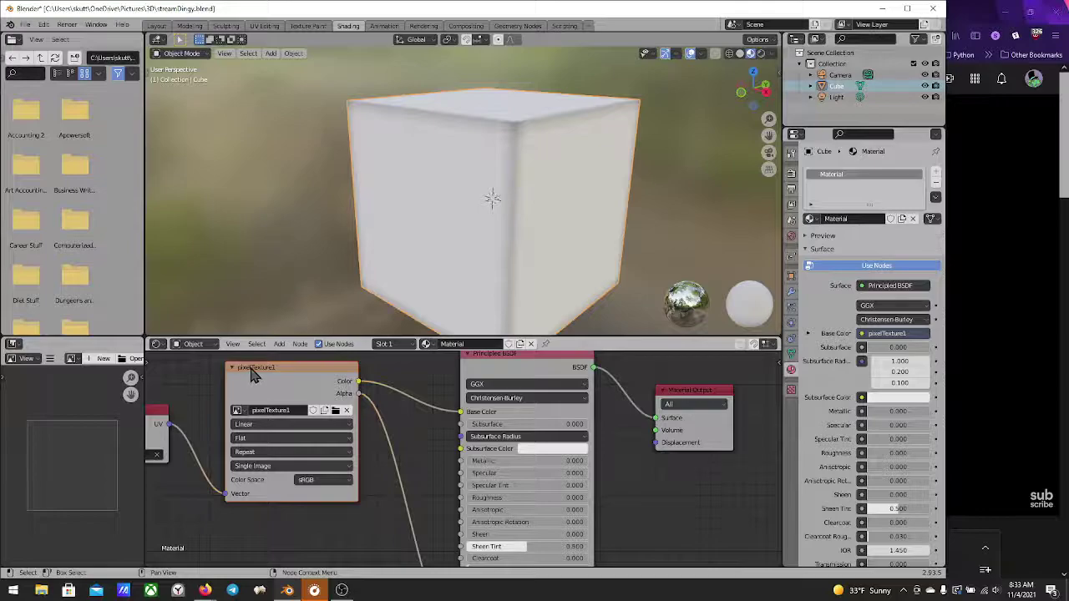
mouse_move(253, 375)
mouse_down()
mouse_move(237, 378)
mouse_move(255, 377)
mouse_up()
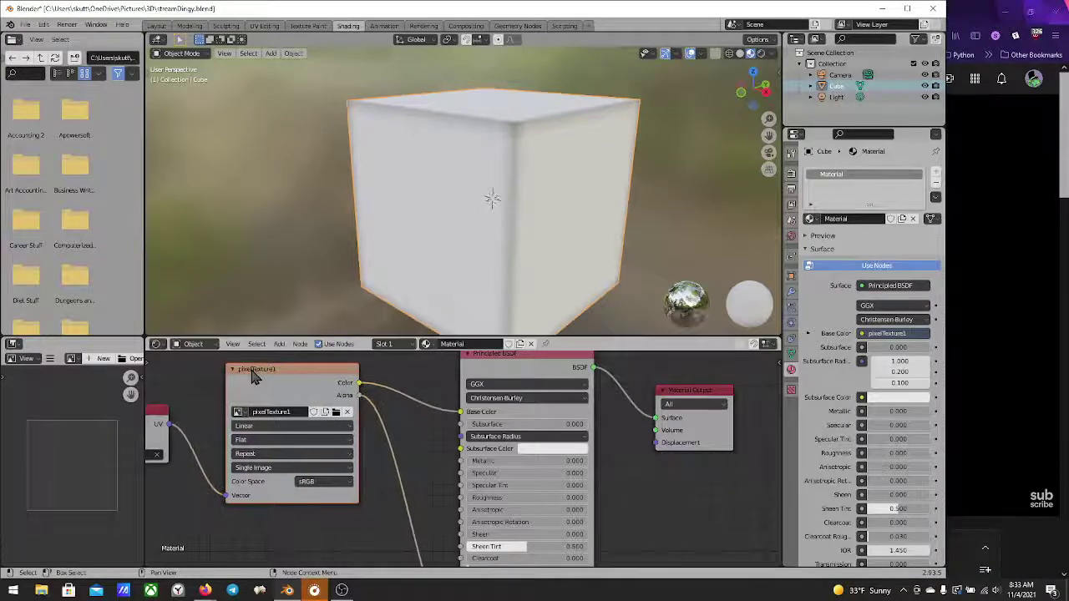
click(260, 428)
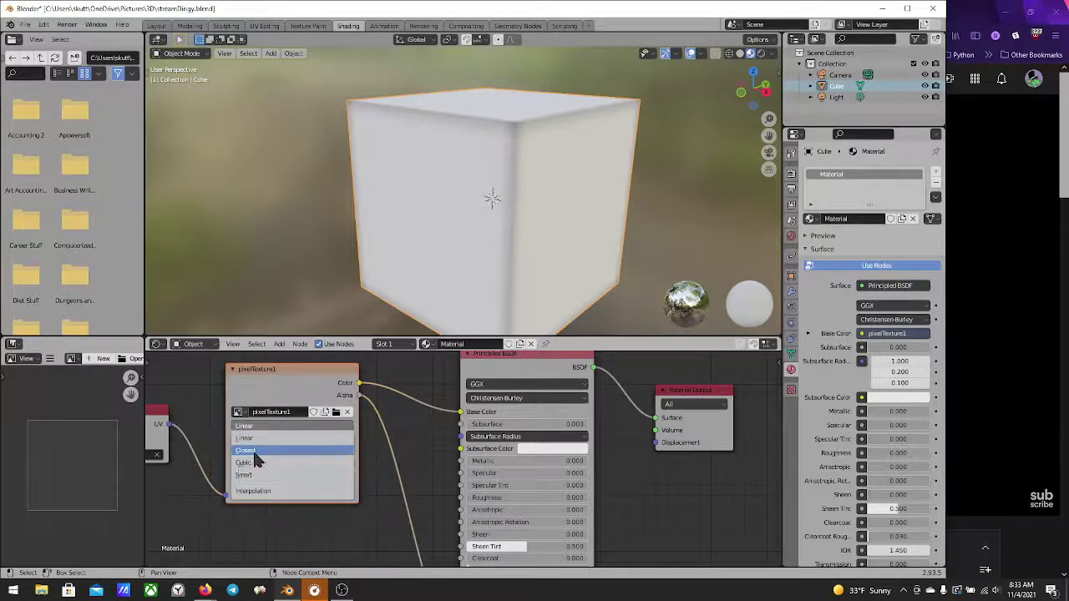
click(254, 453)
middle_drag(381, 210, 432, 200)
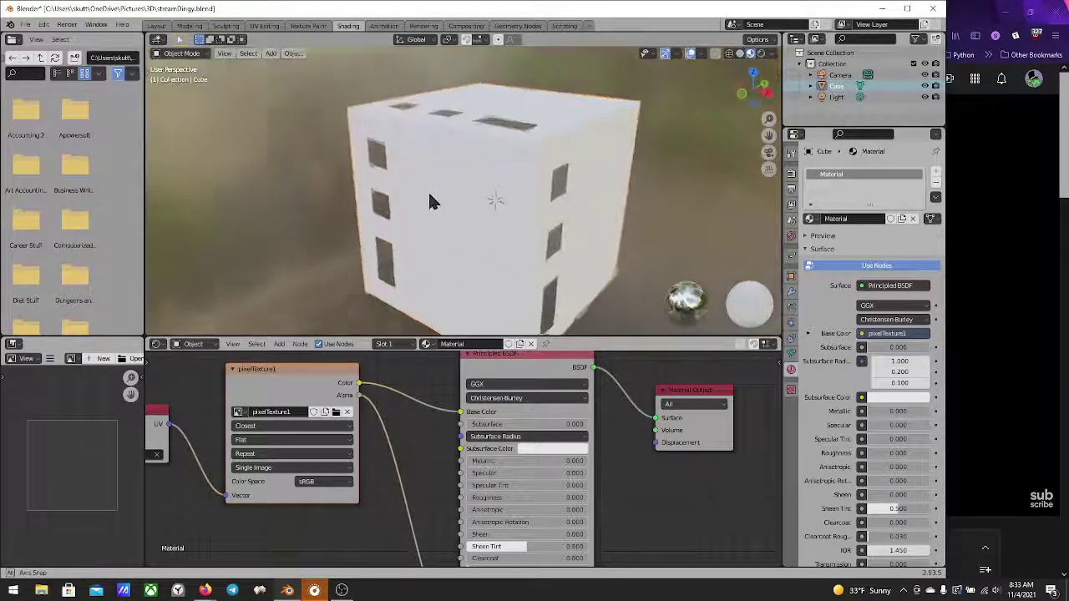
click(297, 441)
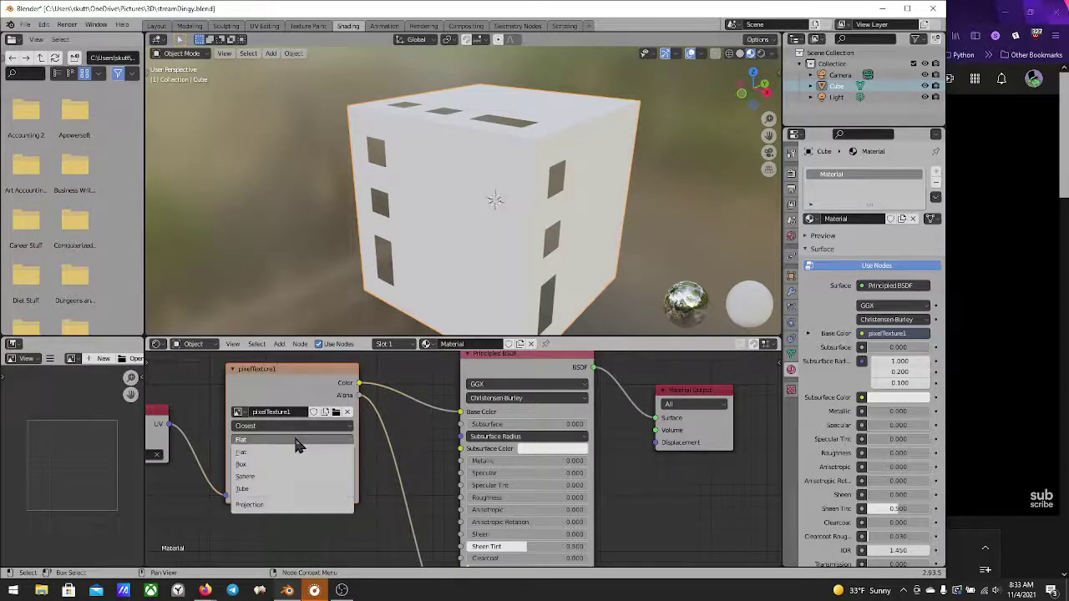
click(297, 442)
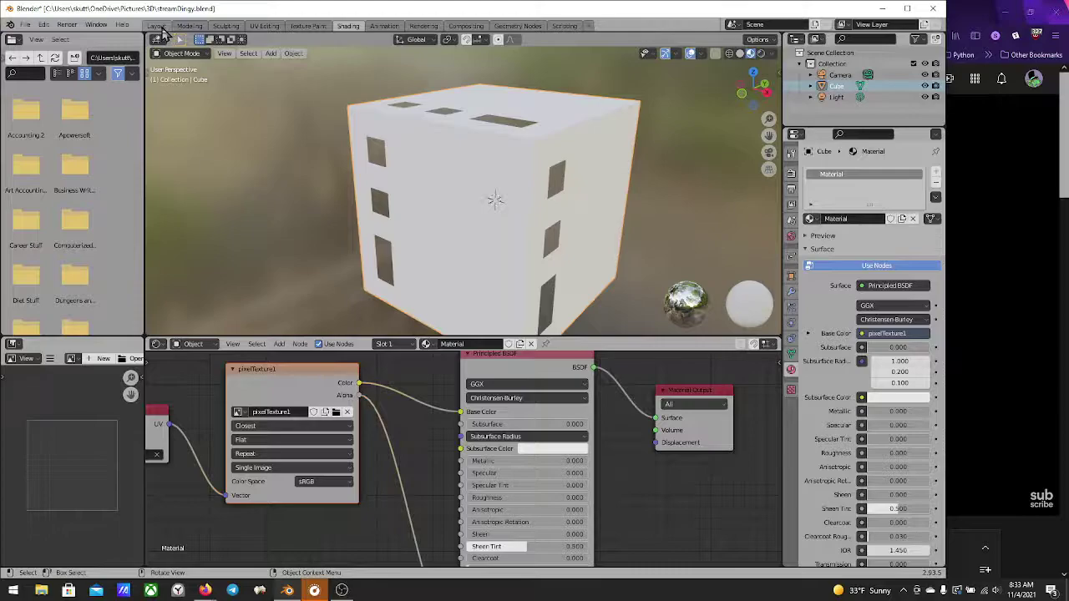
Return to the UV Editing workspace and fit the whole pixelTexture1 in the image view
click(264, 26)
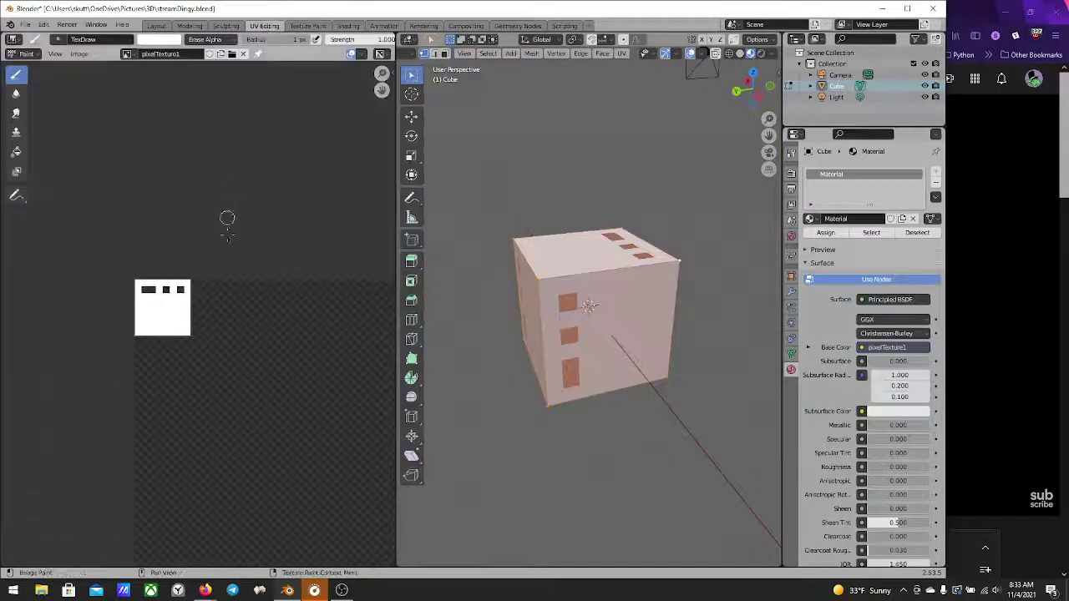
scroll(191, 325, up, 4)
middle_drag(191, 325, 310, 346)
scroll(301, 351, up, 2)
scroll(330, 299, up, 3)
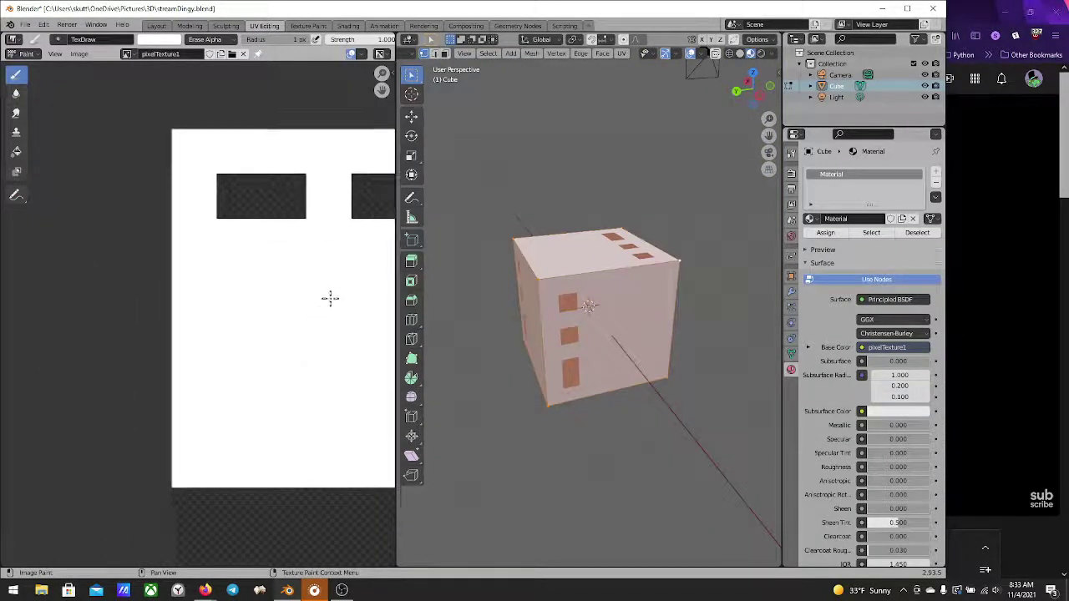
middle_drag(330, 298, 256, 291)
middle_drag(509, 353, 448, 301)
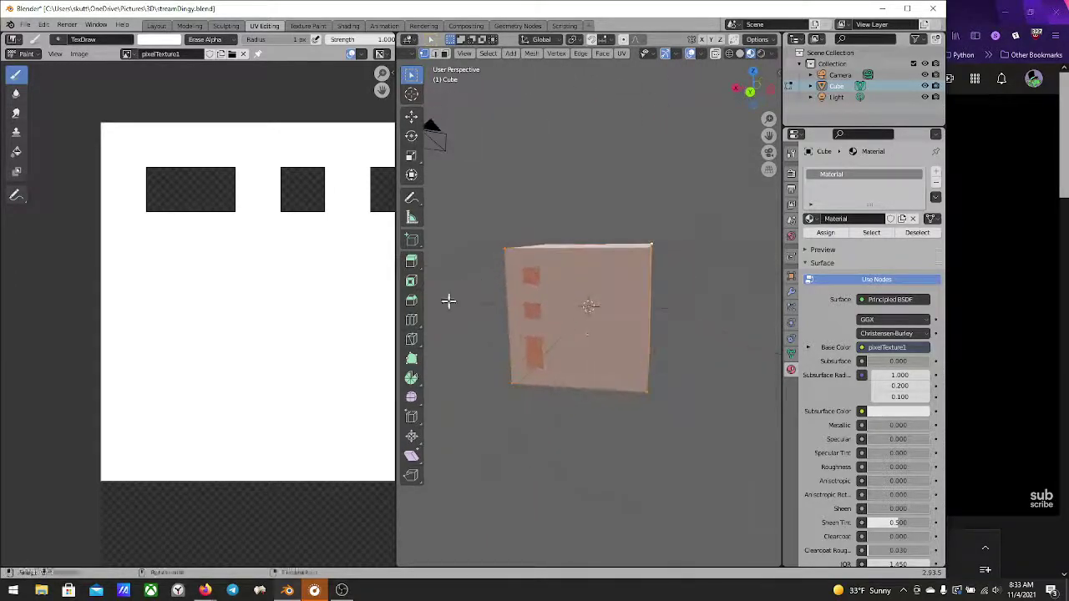
key(Home)
Orbit the cube to a front-on view and bring up the left area's editor type list
scroll(571, 331, down, 4)
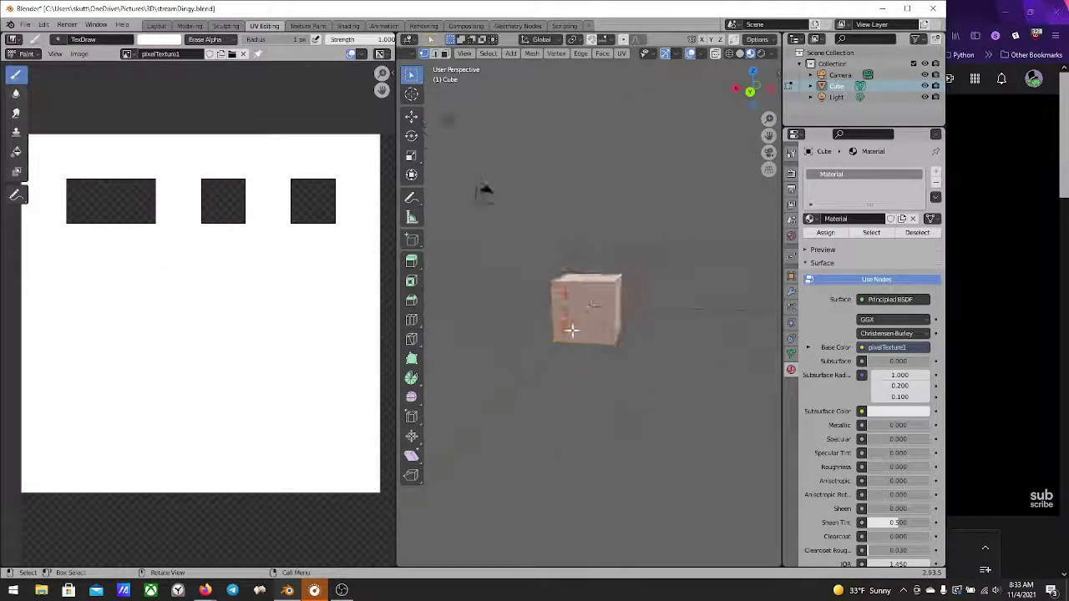
scroll(577, 321, up, 3)
scroll(582, 315, down, 3)
middle_drag(566, 350, 578, 339)
middle_drag(117, 162, 135, 160)
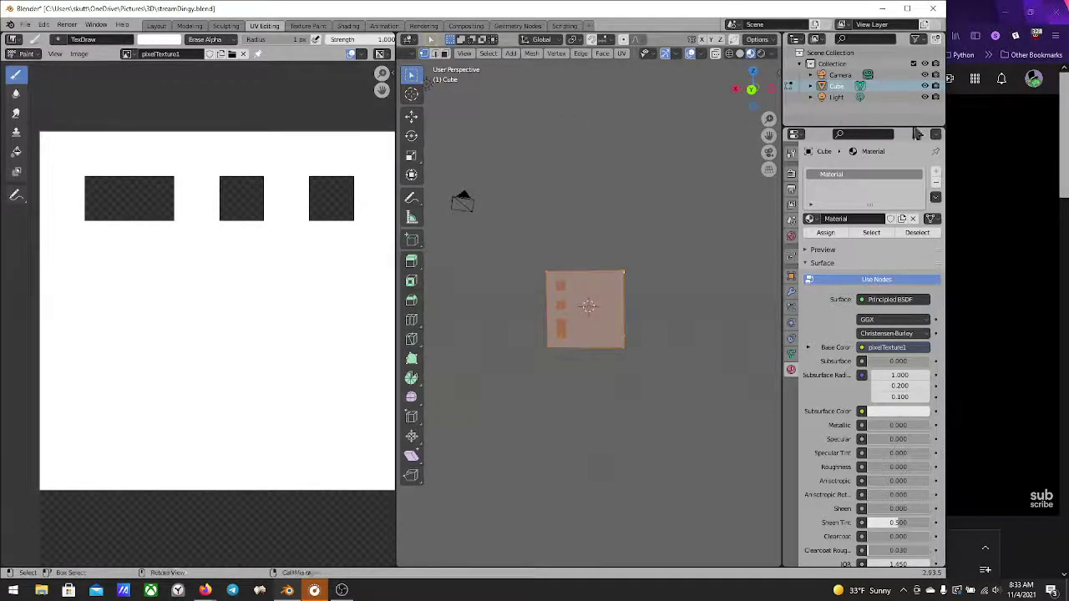
mouse_move(205, 590)
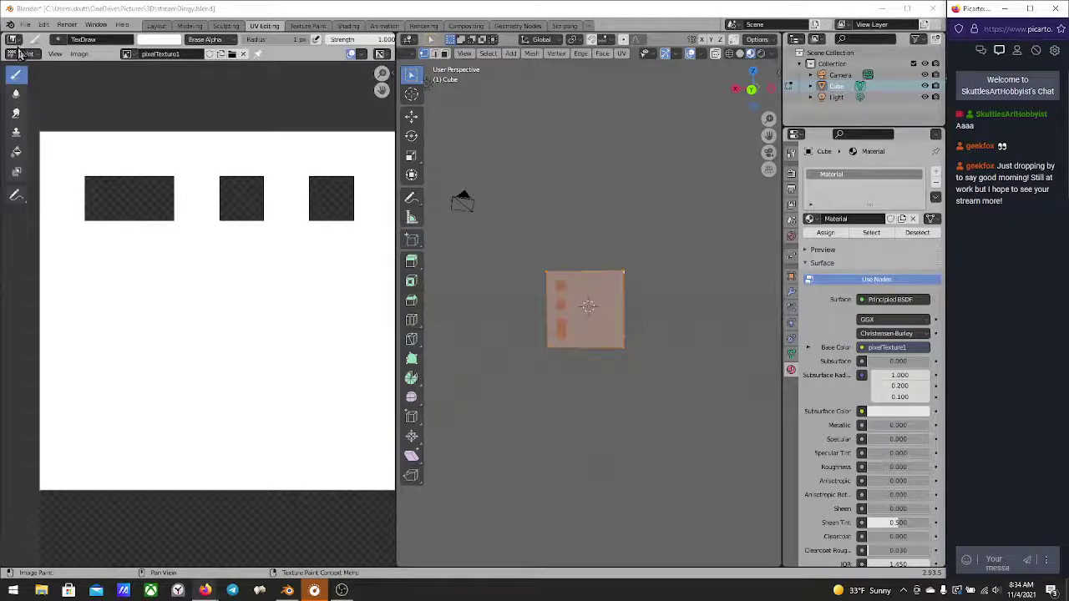
click(15, 42)
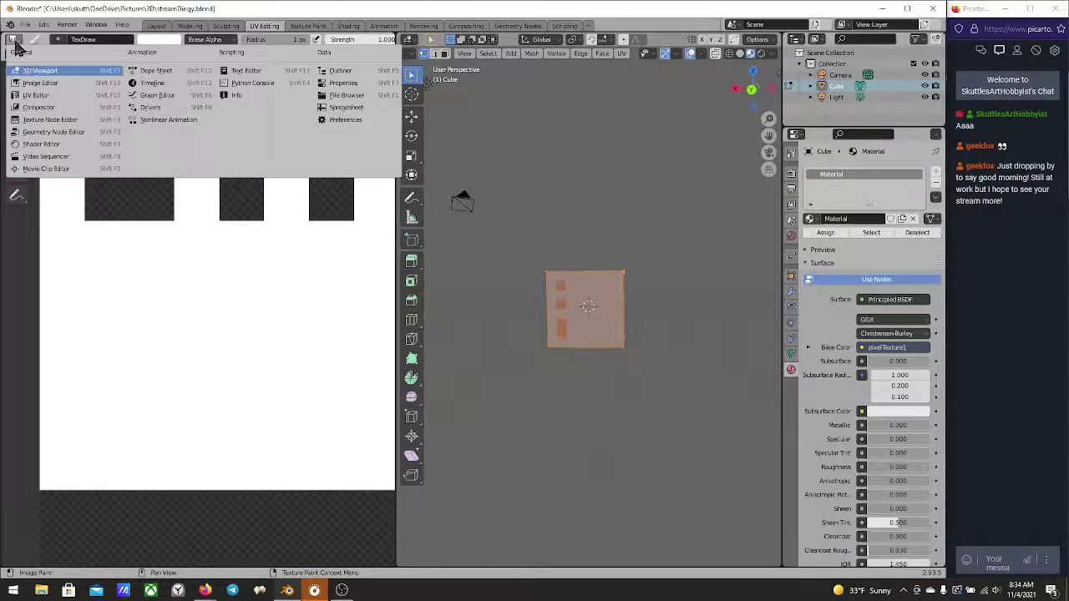
Switch the left area to the UV Editor and rotate all of the cube's UVs
click(33, 96)
scroll(249, 267, down, 4)
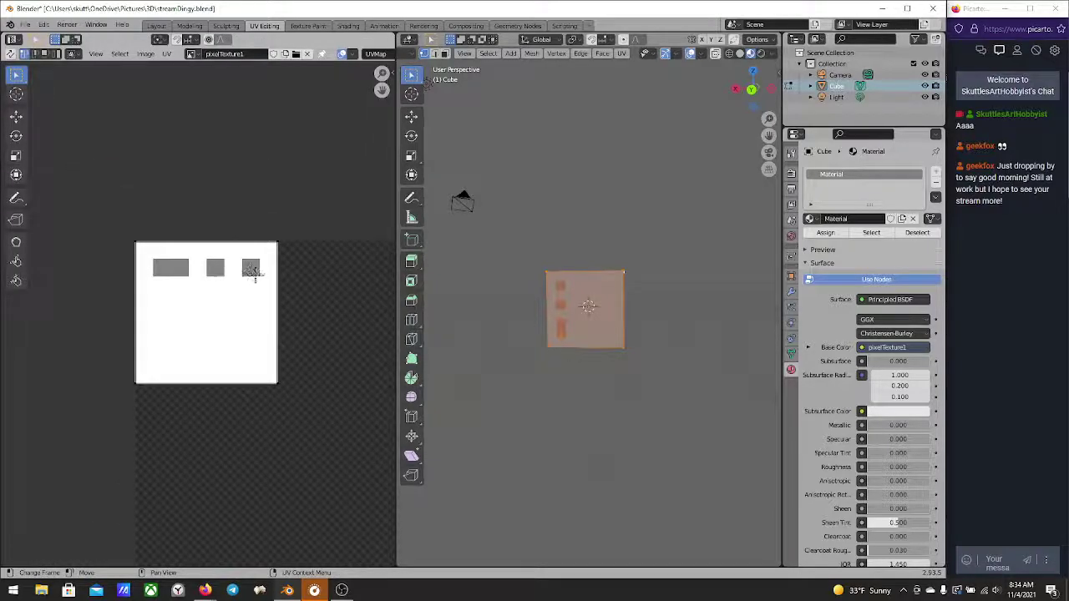
key(a)
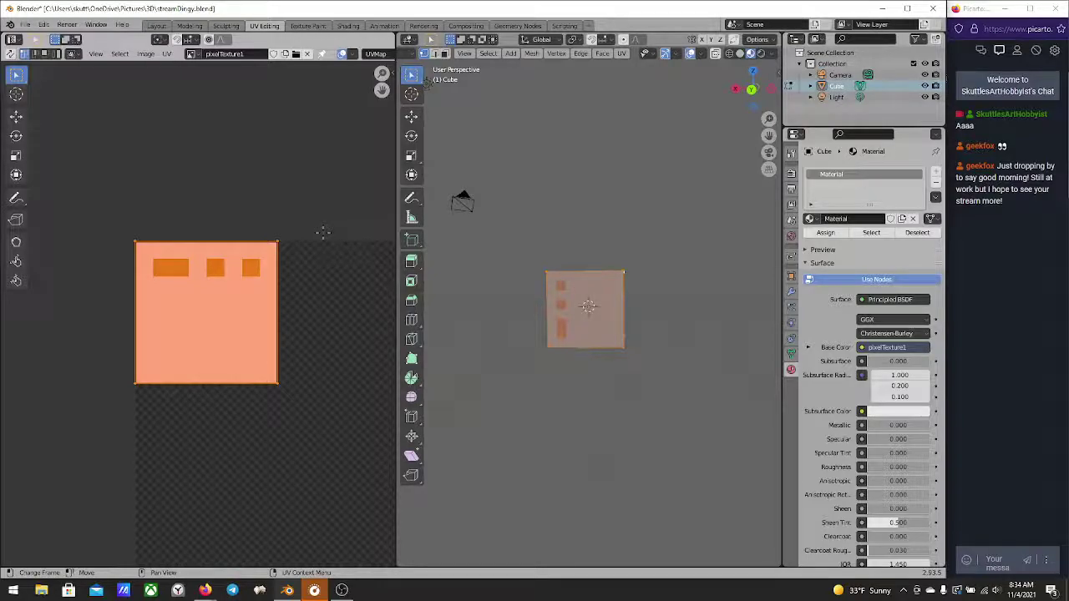
key(r)
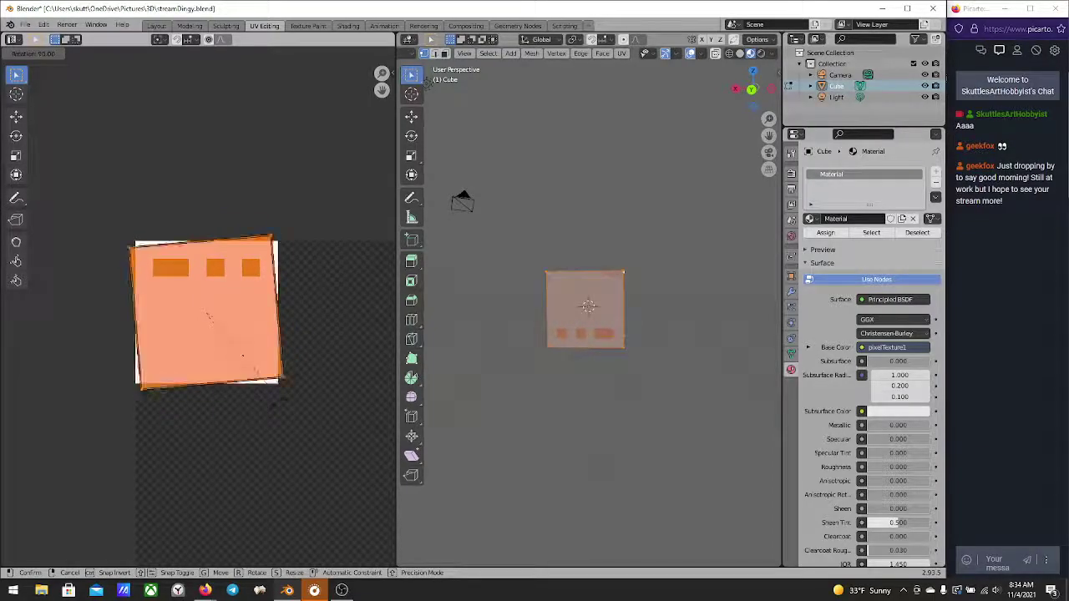
click(138, 209)
Select only the cube's top face and rotate its UVs separately
middle_drag(557, 324, 626, 376)
middle_drag(468, 309, 615, 291)
scroll(615, 291, up, 3)
middle_drag(624, 454, 573, 240)
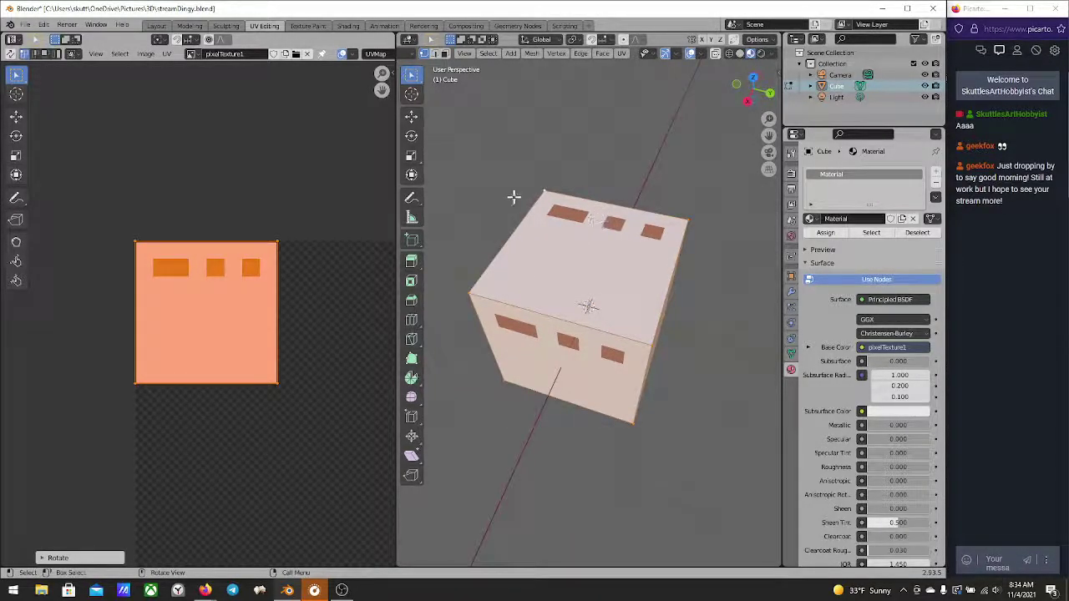
key(alt+a)
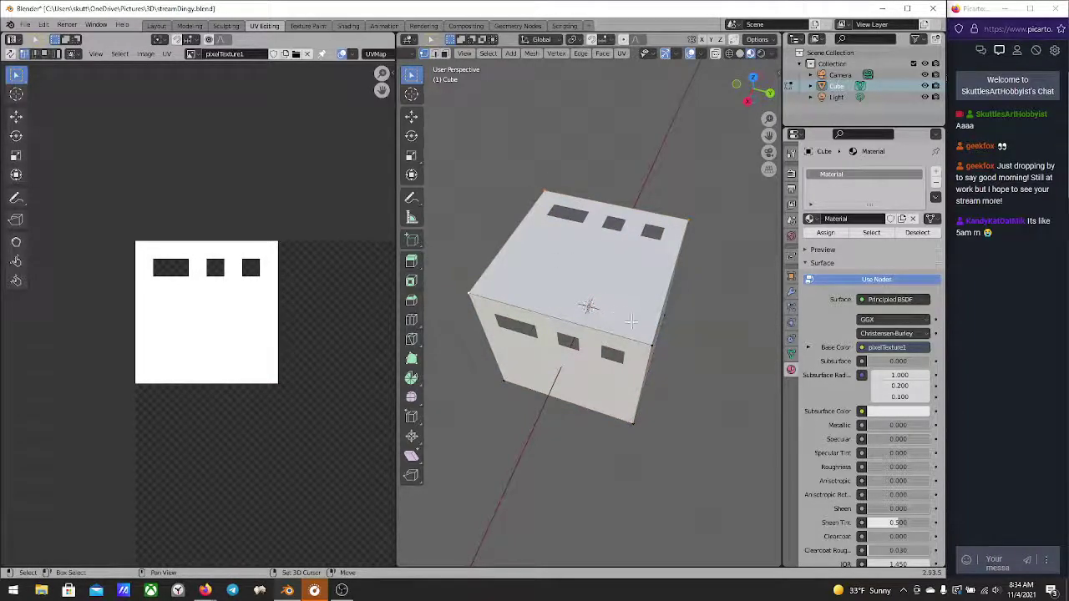
click(661, 252)
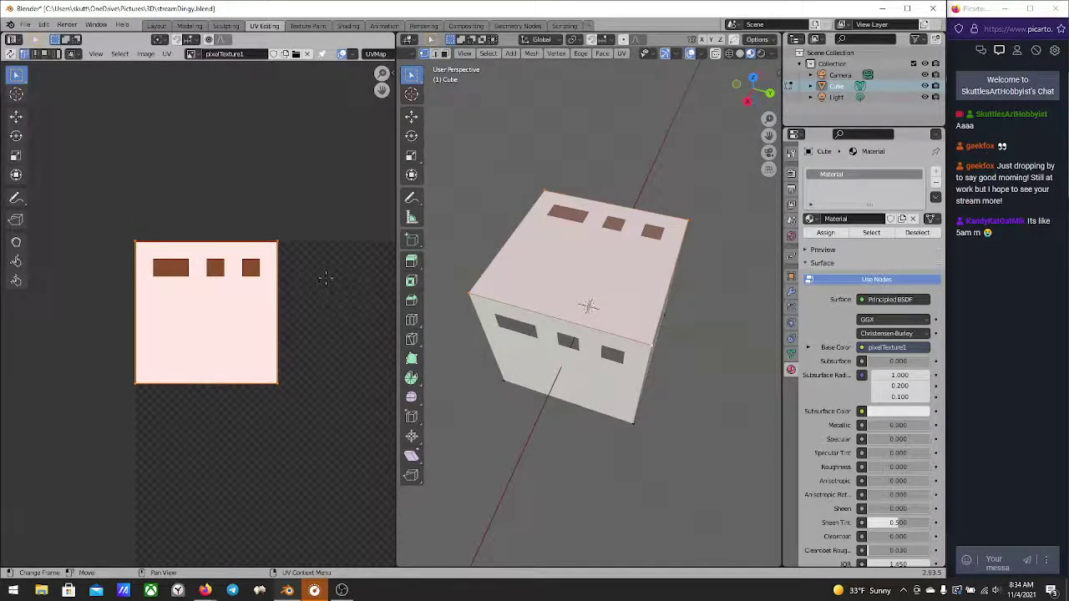
key(r)
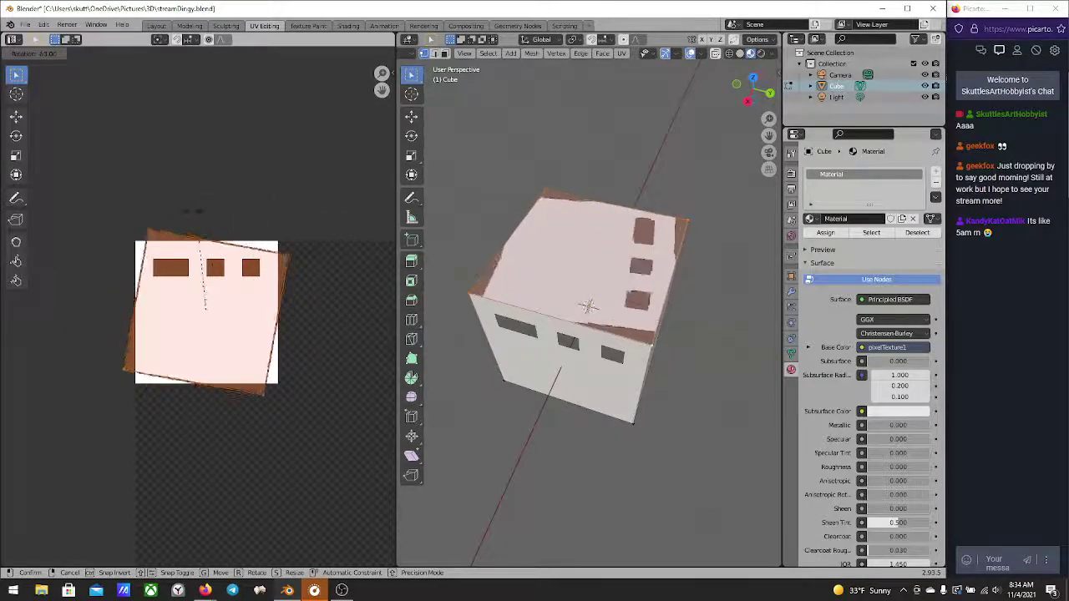
click(182, 317)
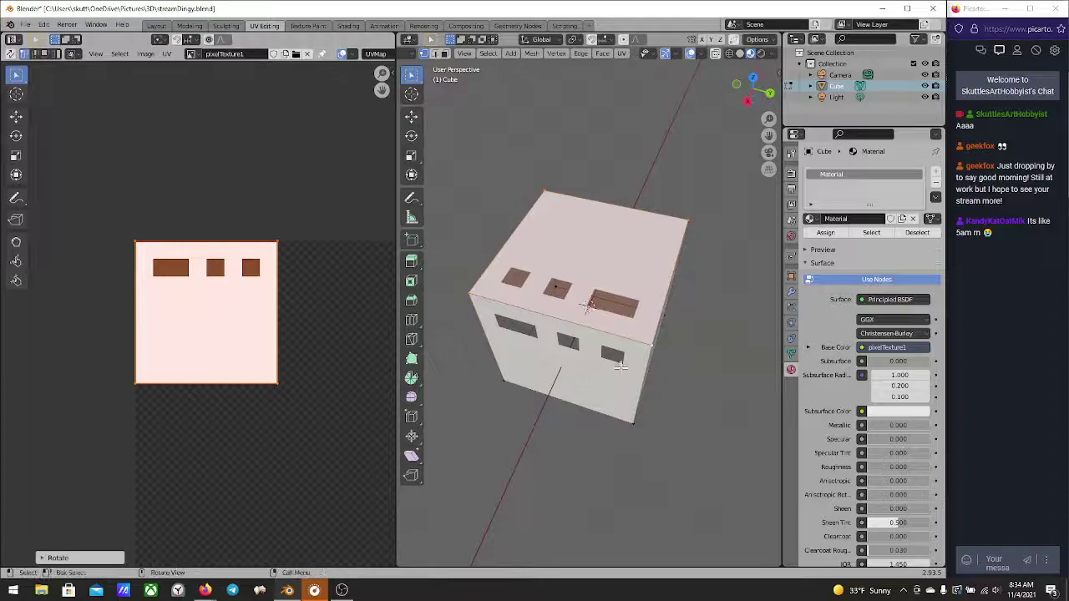
Deselect the top face, check the texture on the cube, and bring up the editor type list
middle_drag(621, 365, 648, 272)
key(alt+a)
scroll(660, 345, up, 2)
scroll(660, 345, up, 4)
scroll(635, 378, down, 5)
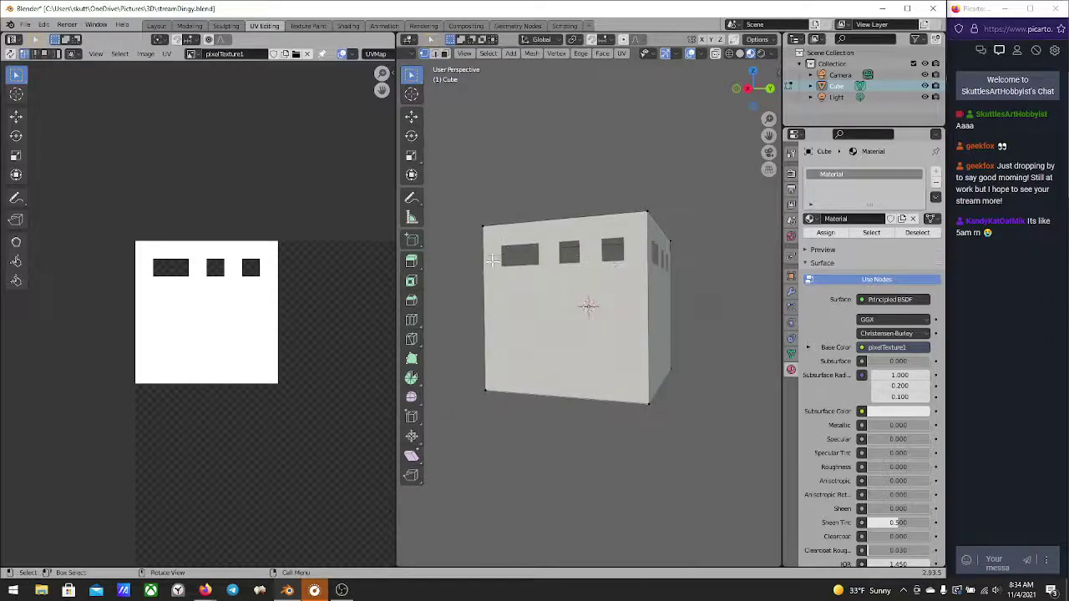
middle_drag(492, 260, 564, 300)
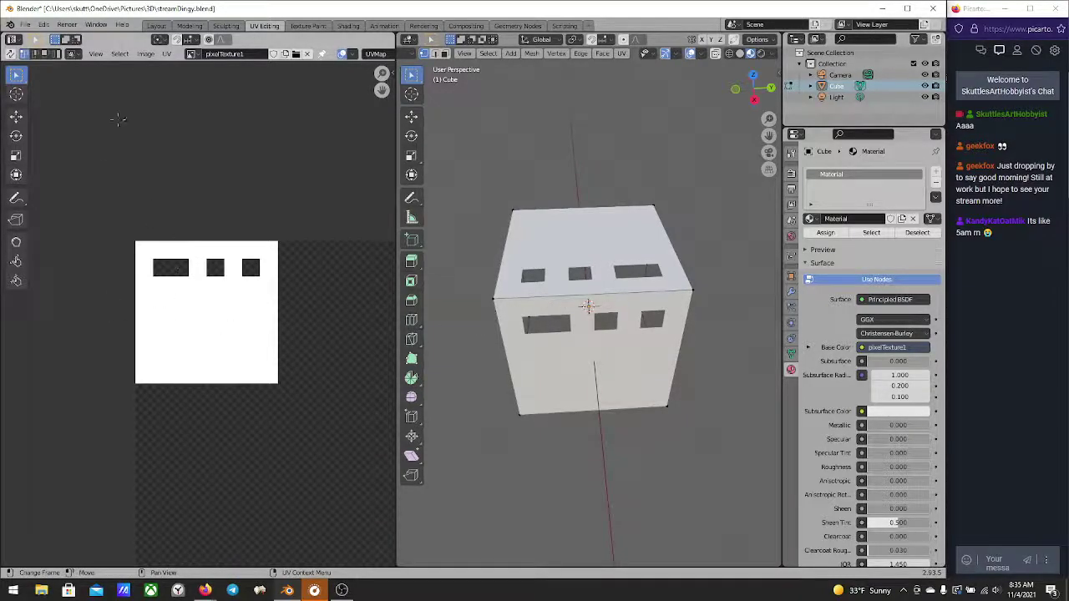
click(11, 40)
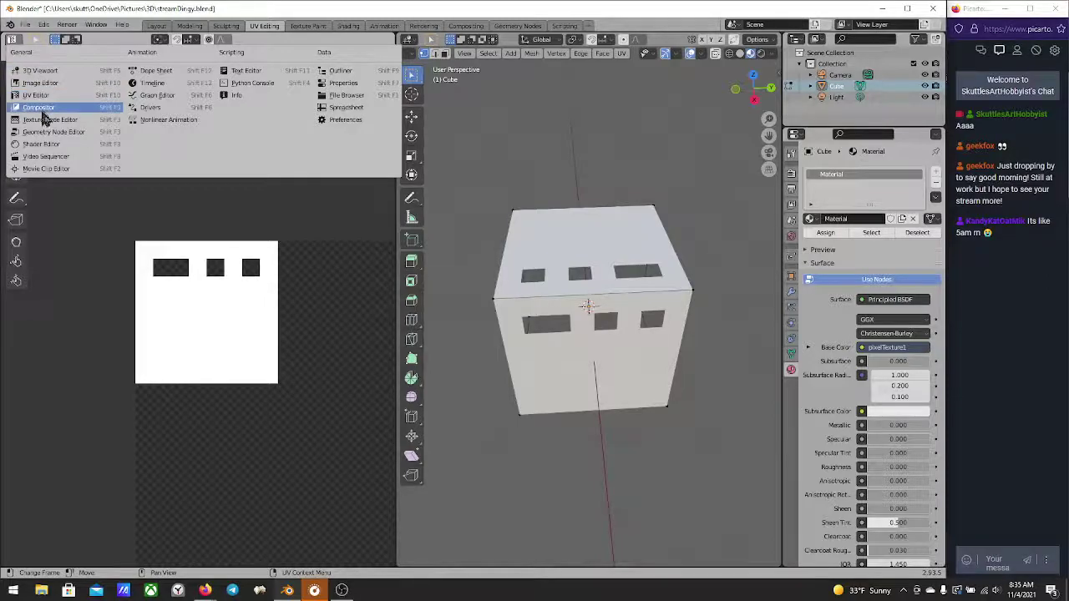
Switch the left area to image painting with the brush blend set to Mix
click(40, 82)
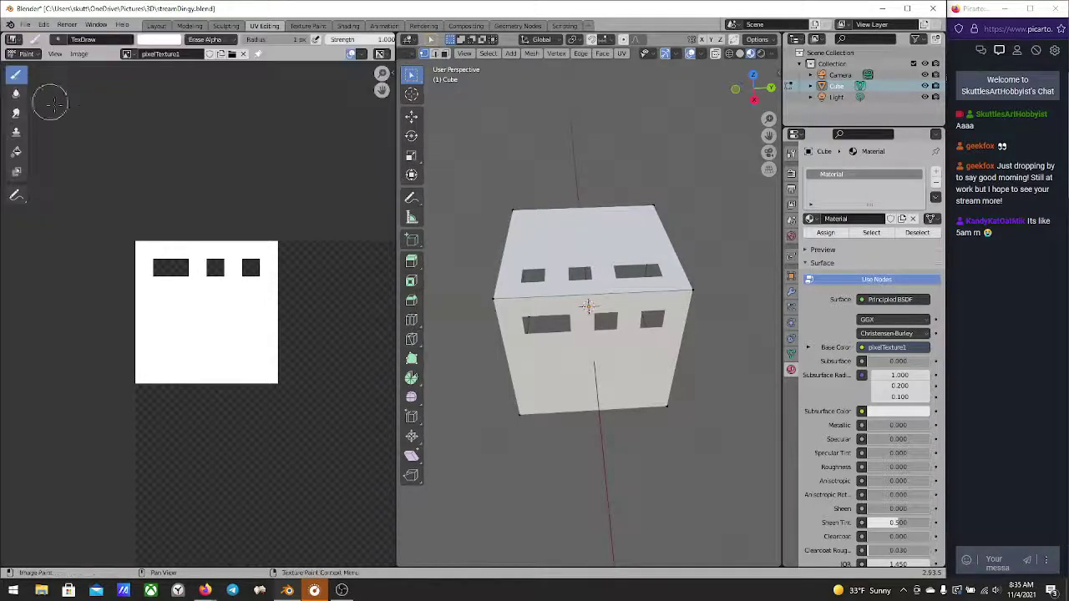
mouse_move(300, 263)
middle_down()
mouse_move(247, 197)
mouse_move(223, 192)
middle_up()
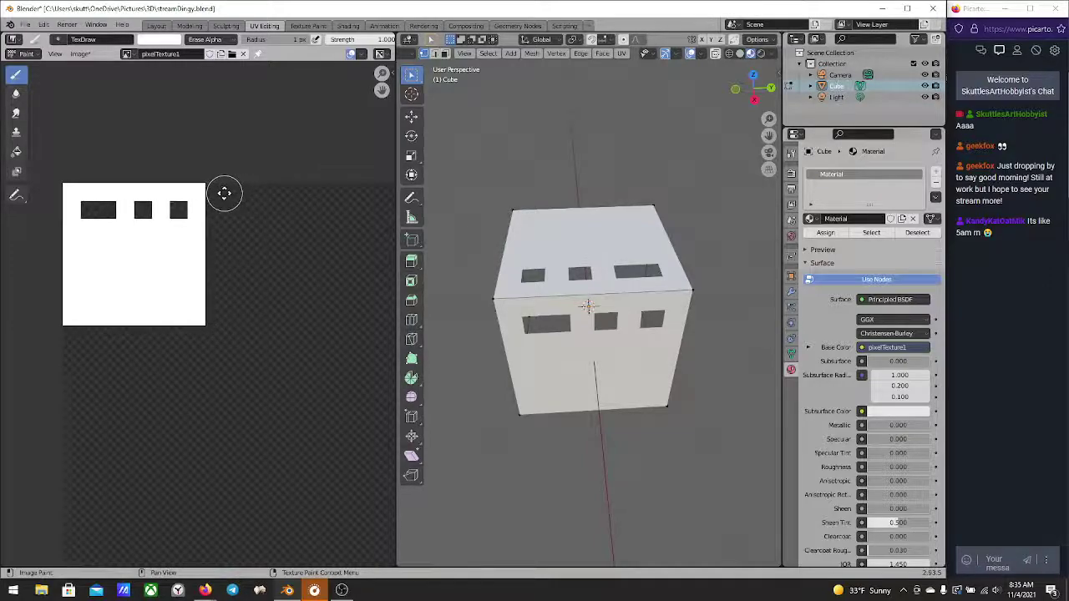
click(206, 40)
click(208, 53)
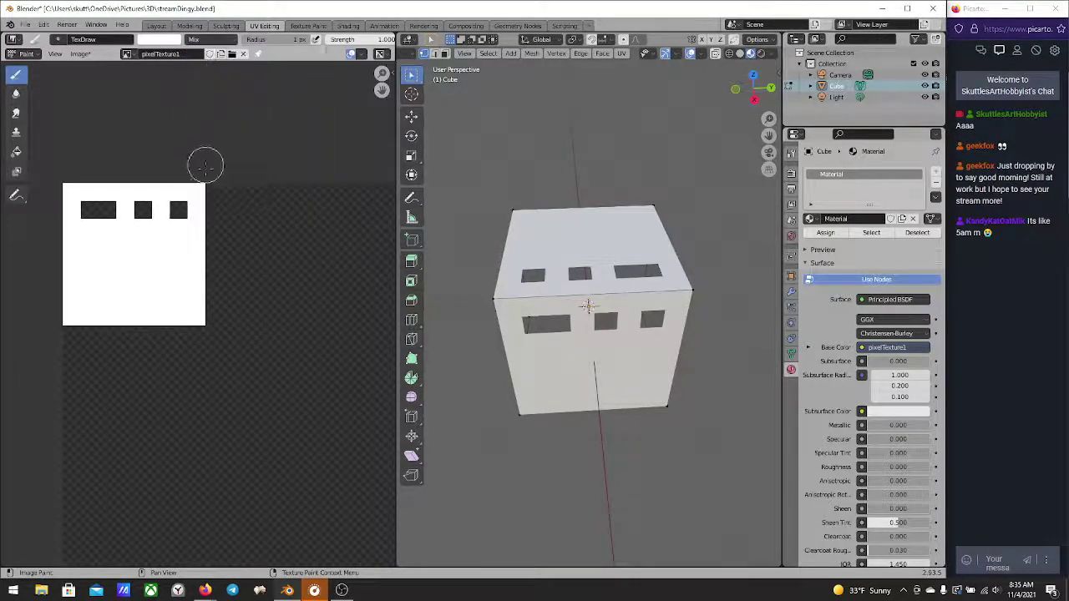
Paint white strips along the texture's top row, left column and right side
click(218, 195)
drag(247, 191, 346, 191)
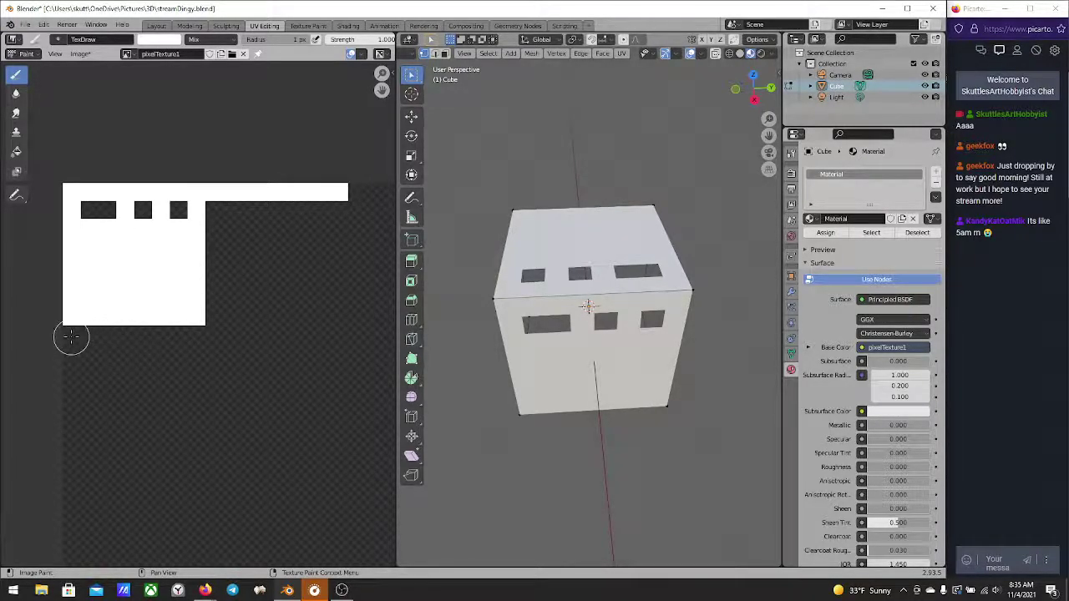
mouse_move(70, 344)
mouse_down()
mouse_move(73, 461)
mouse_move(260, 460)
mouse_up()
mouse_move(344, 209)
mouse_down()
mouse_move(336, 455)
mouse_move(267, 458)
mouse_up()
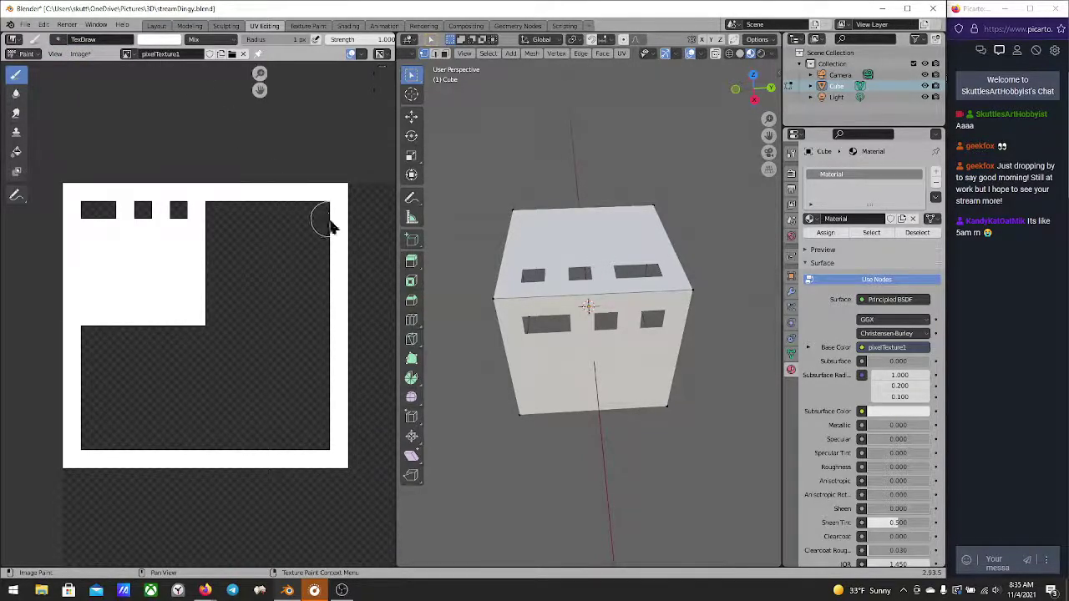
Review the brush stroke settings in the N sidebar, then hide it
key(n)
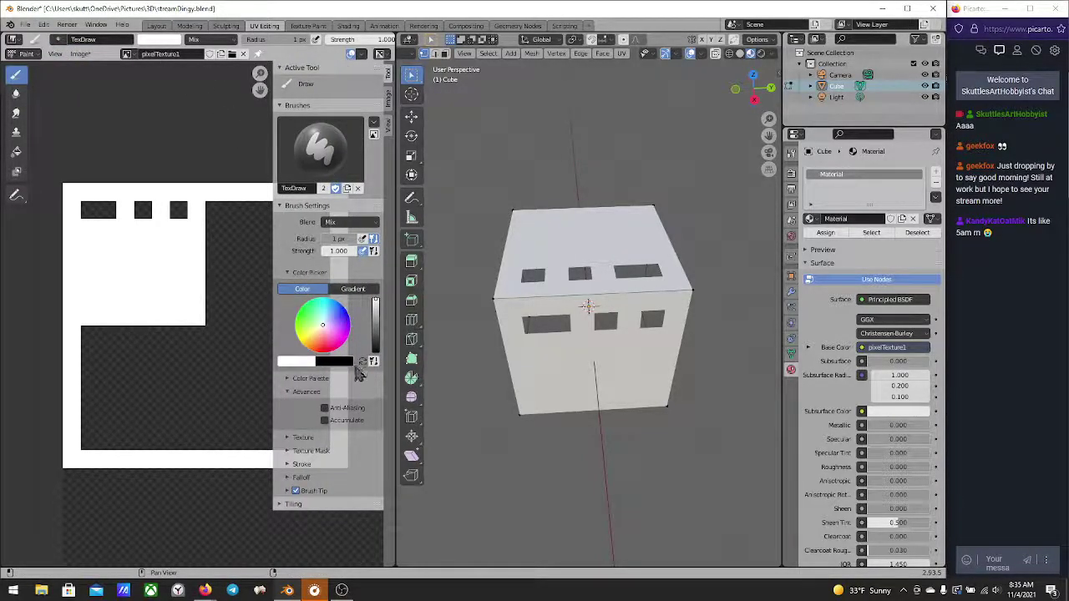
click(302, 464)
scroll(307, 455, down, 3)
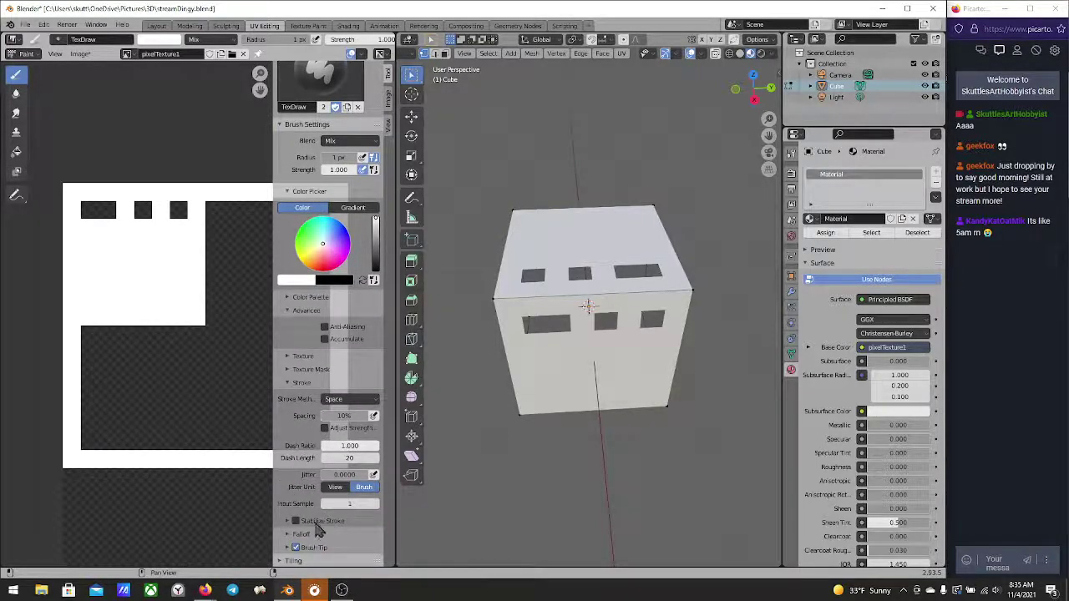
key(n)
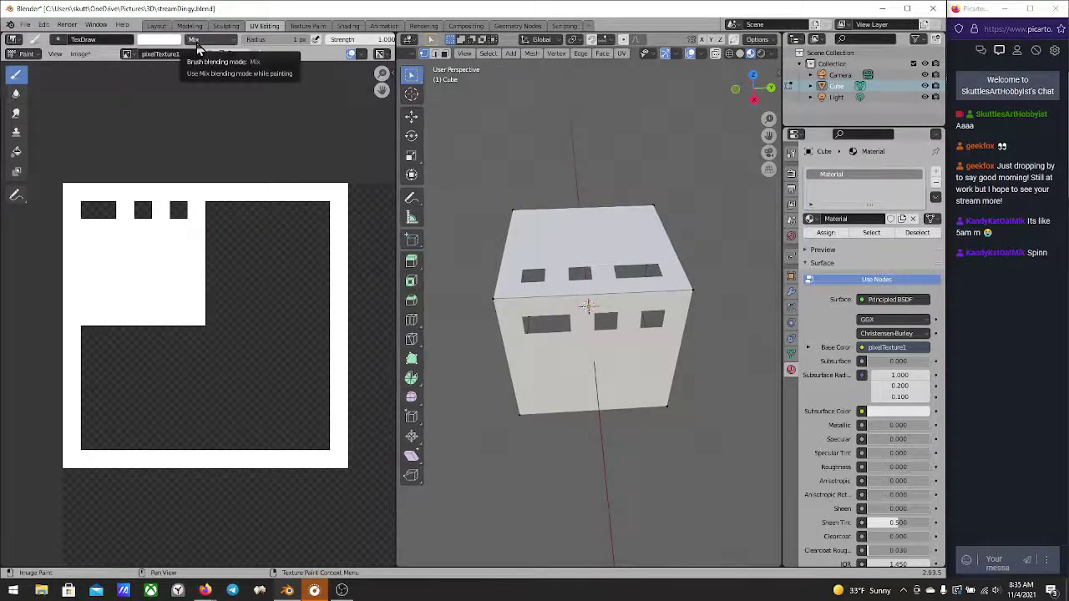
Switch the left area back to the UV Editor
click(22, 55)
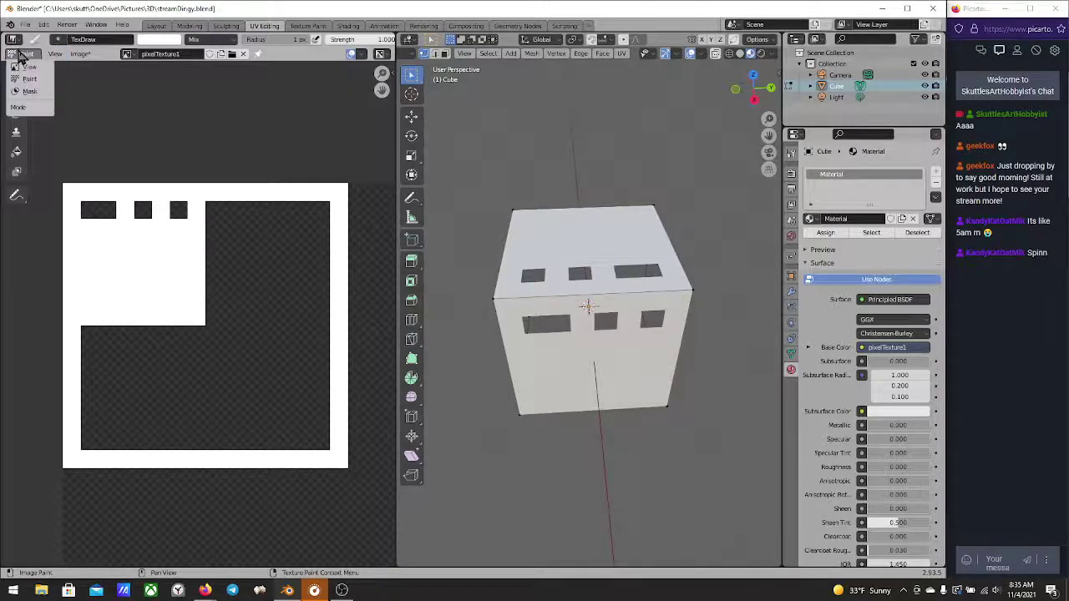
click(14, 42)
click(13, 42)
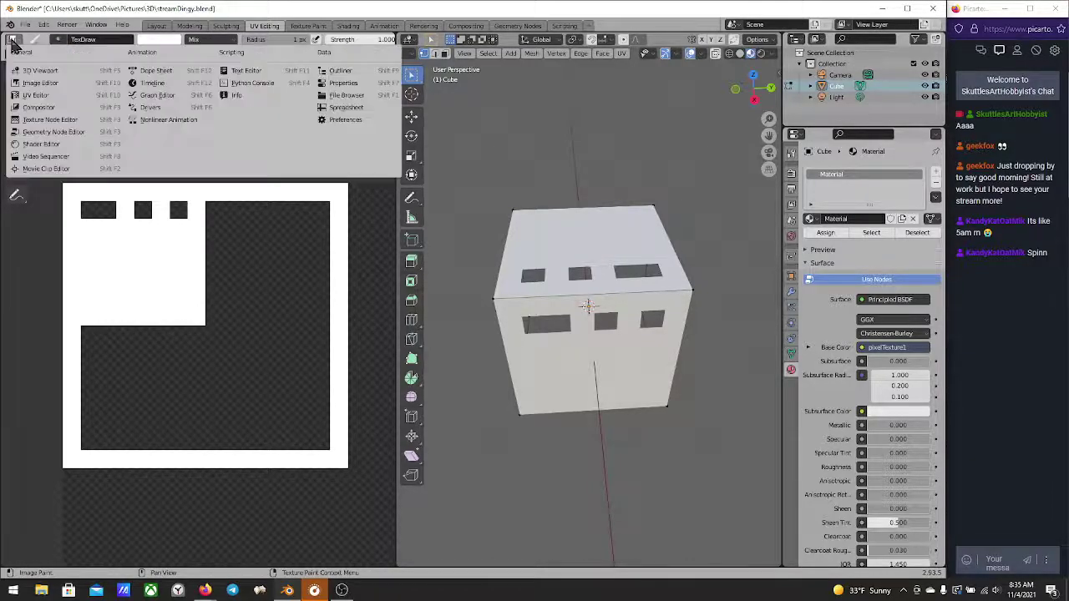
click(54, 104)
scroll(314, 281, down, 4)
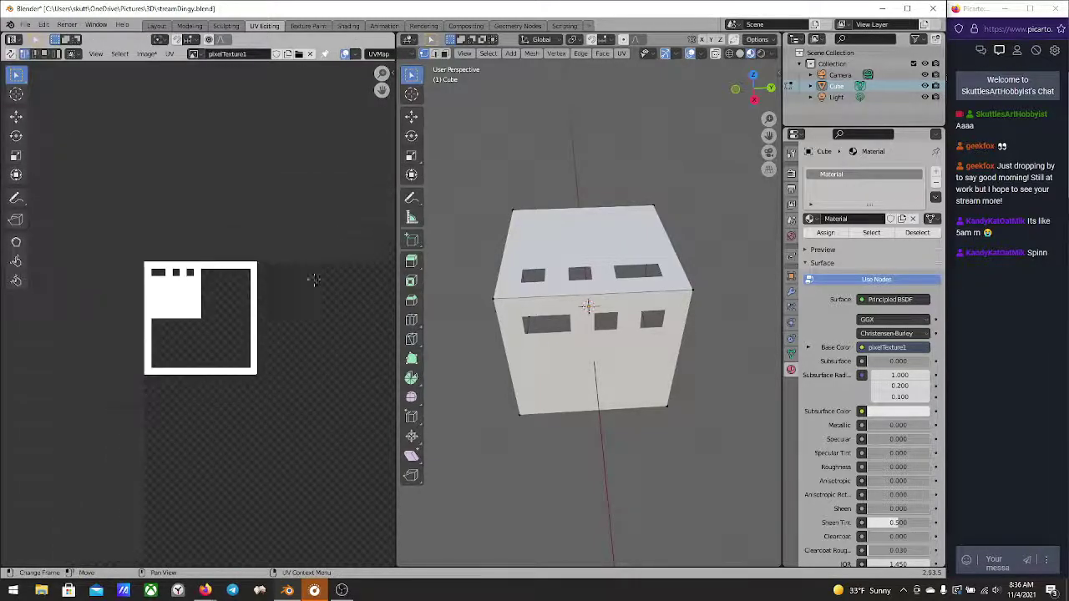
scroll(319, 269, up, 1)
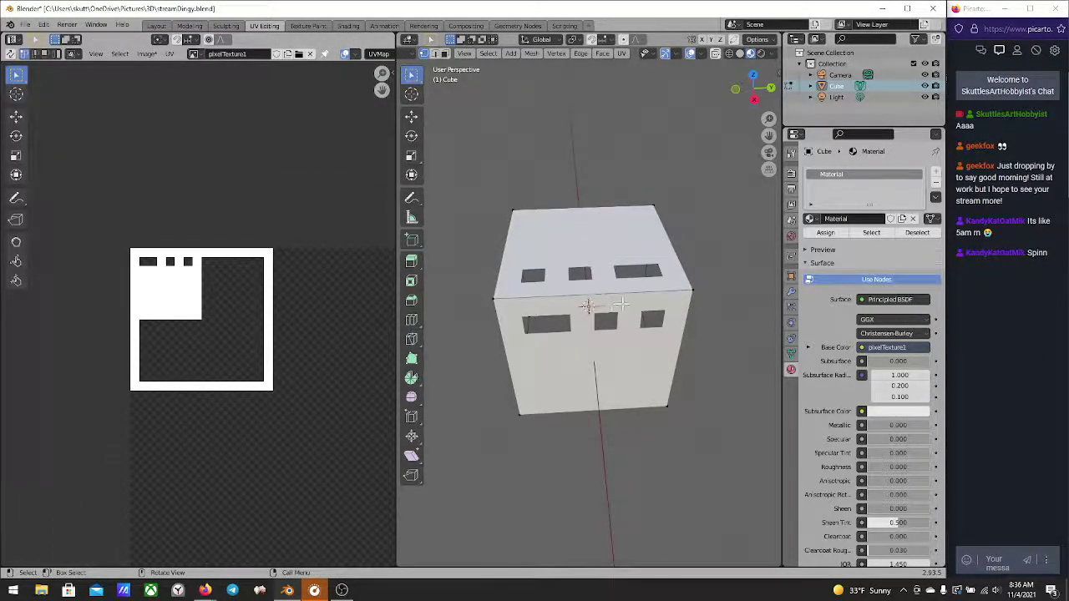
Select all UVs, scale the island up and move it within the texture
key(a)
scroll(194, 337, up, 2)
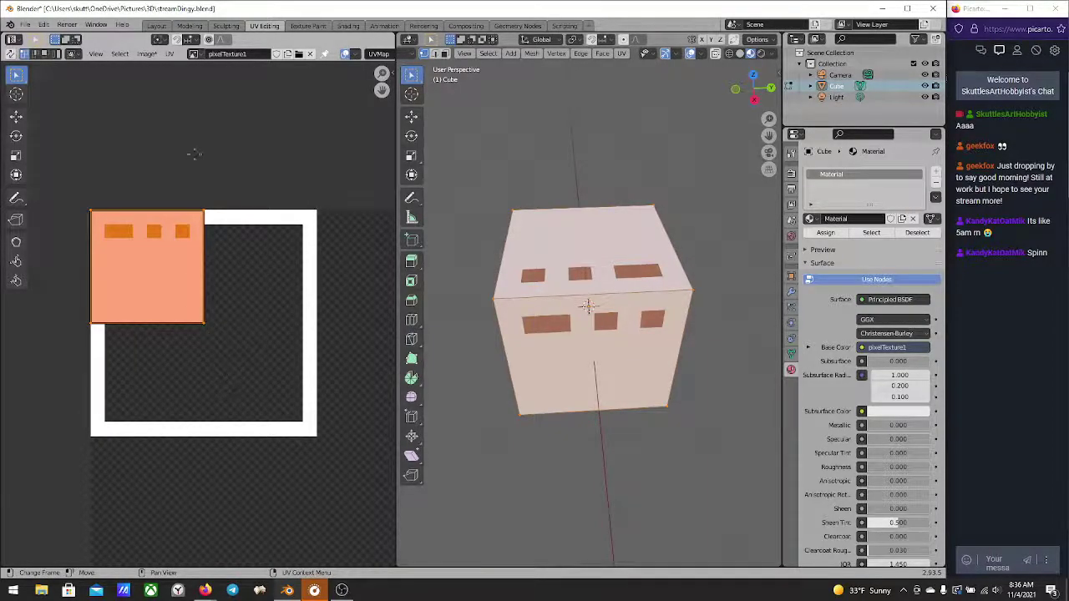
key(s)
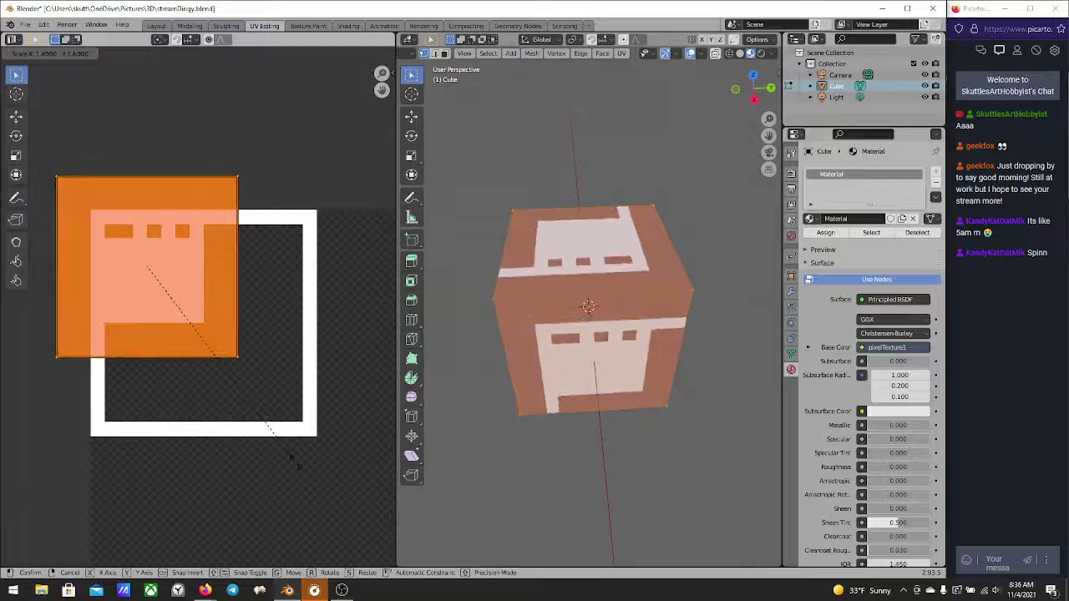
click(296, 462)
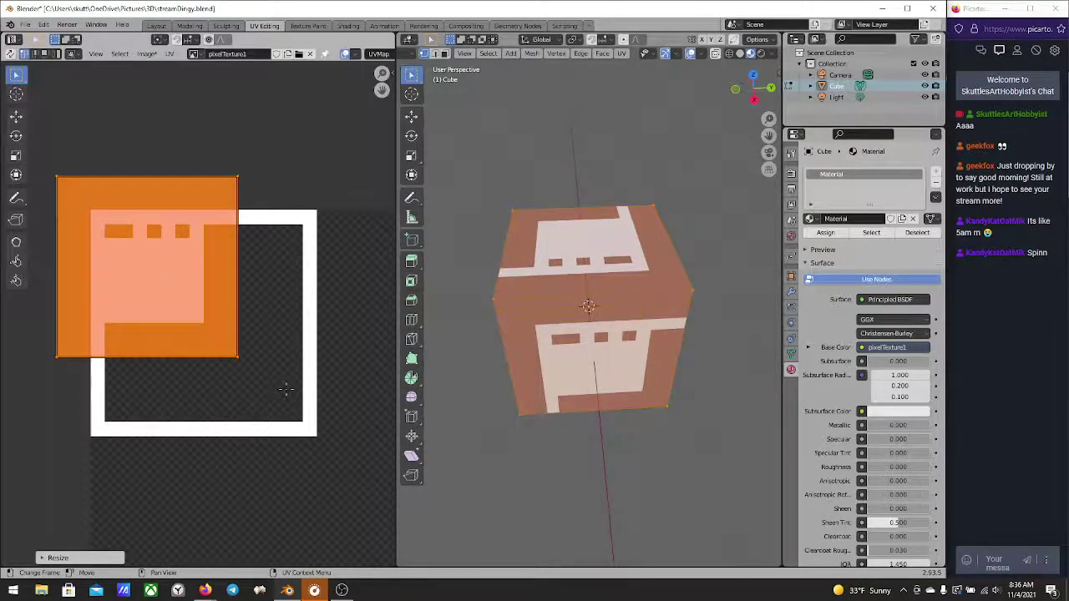
key(g)
key(Escape)
key(s)
click(346, 445)
key(g)
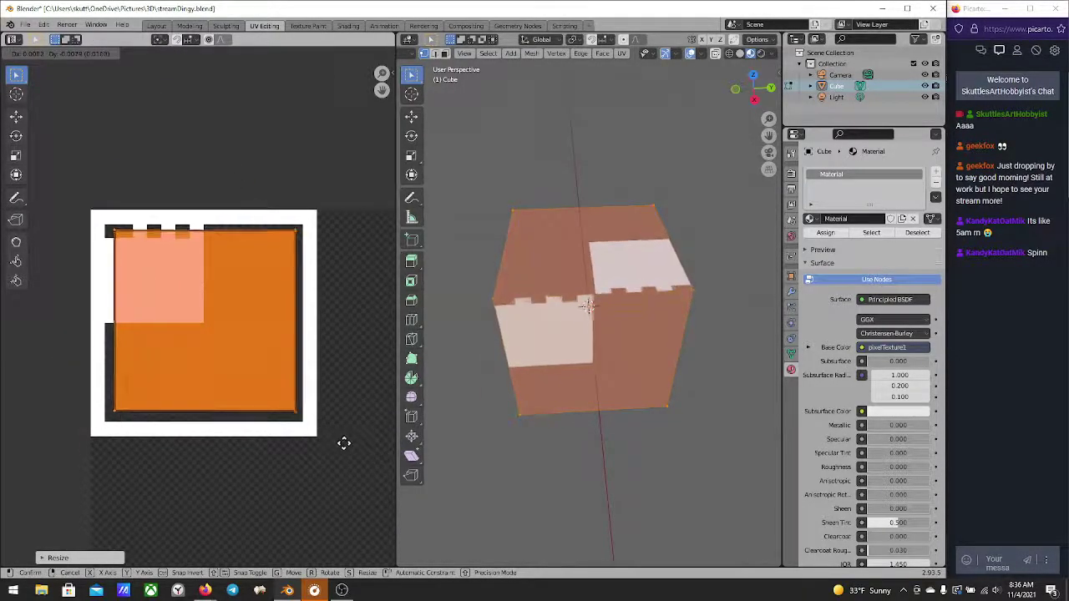
click(343, 442)
Scale the UV island further to fill the whole image and nudge it into place
key(s)
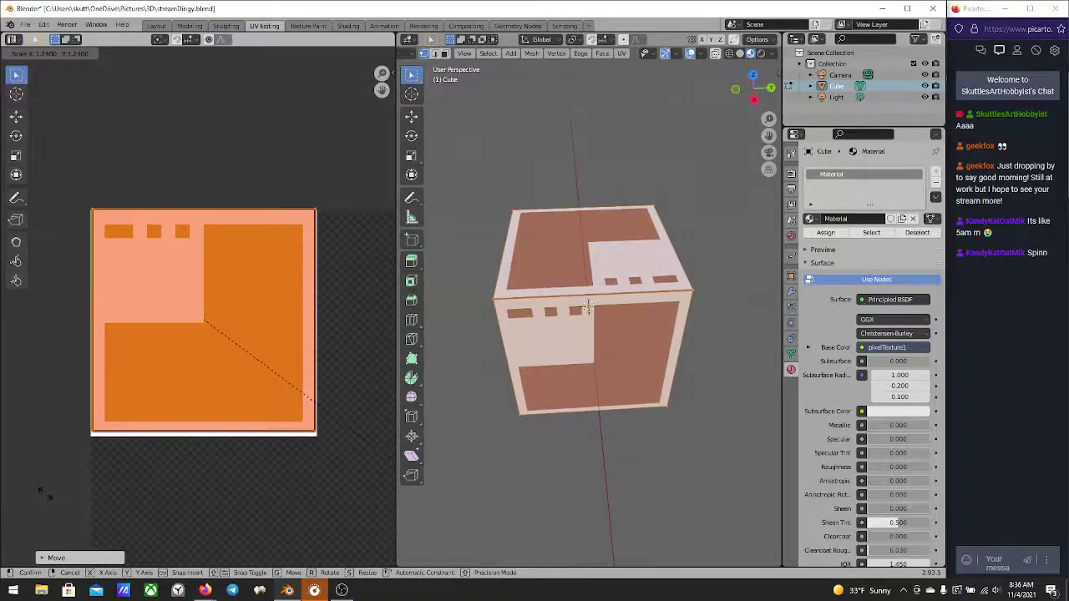
click(55, 500)
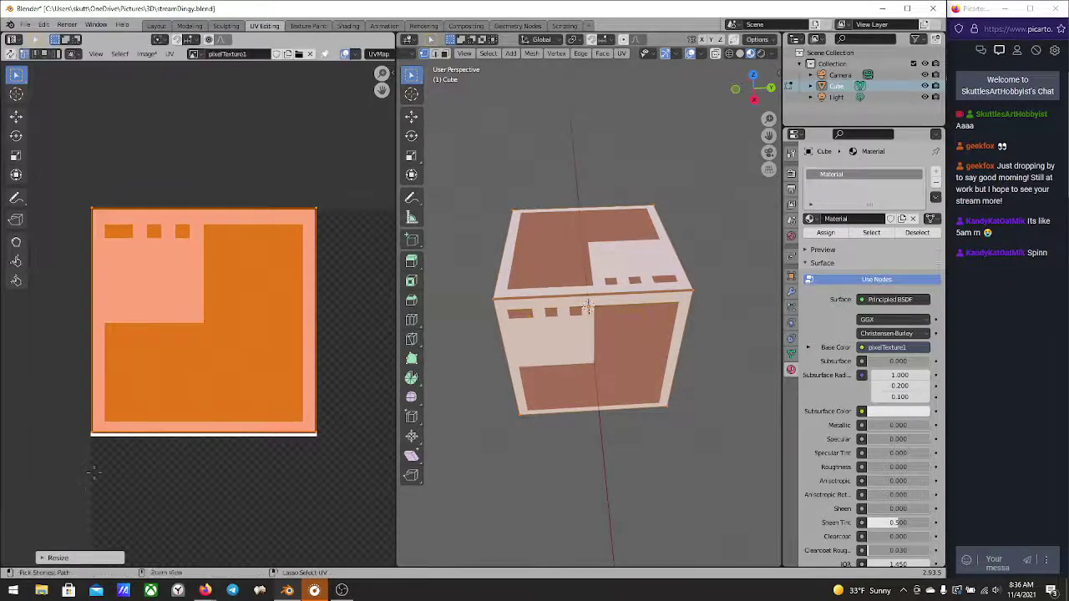
key(g)
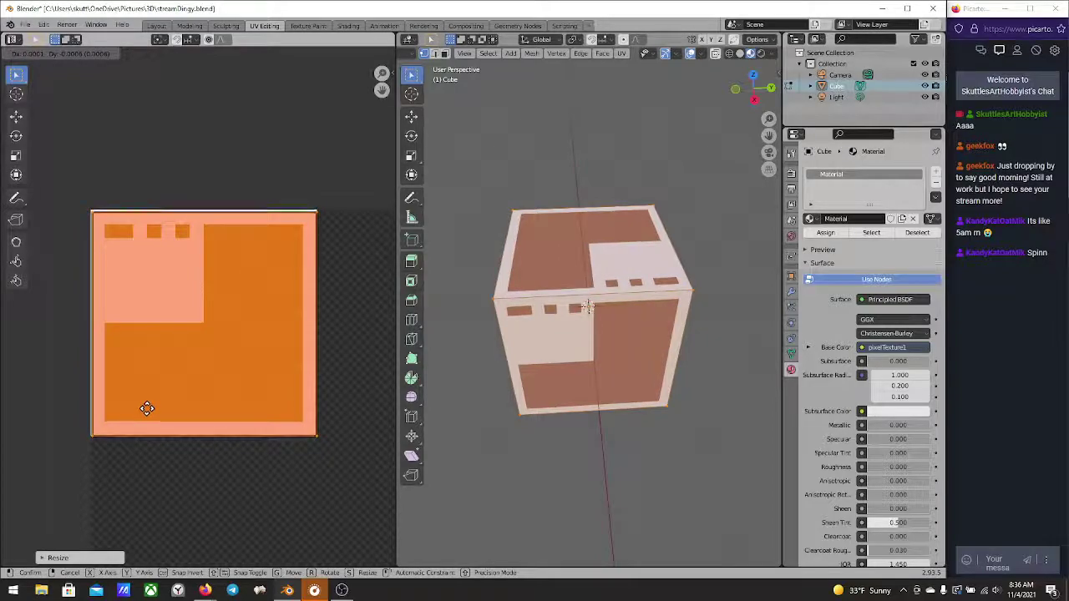
click(147, 408)
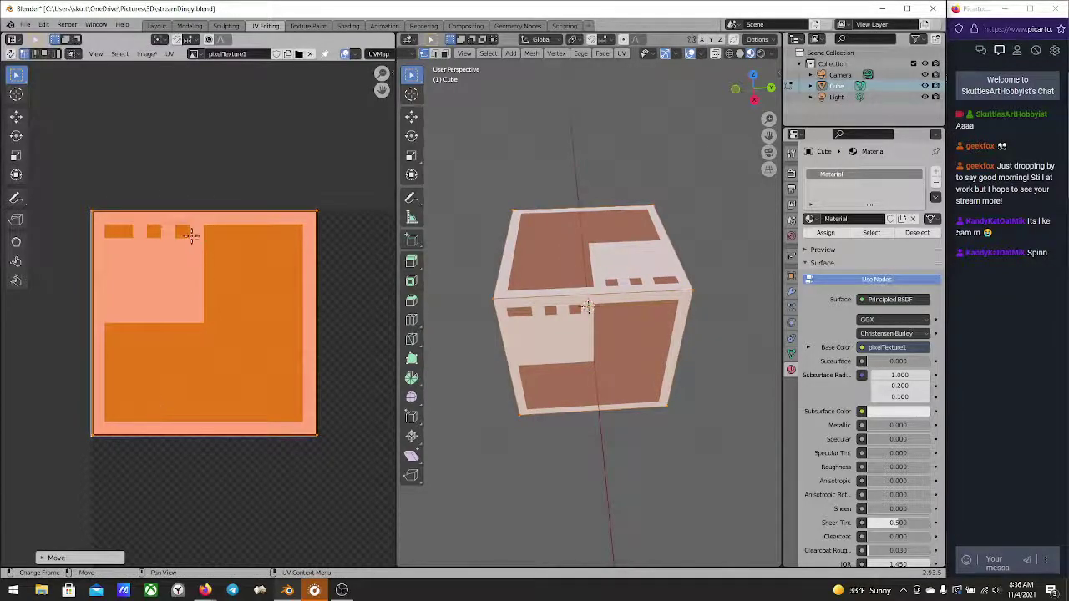
Set UV Snap to Pixels to Corner
click(170, 55)
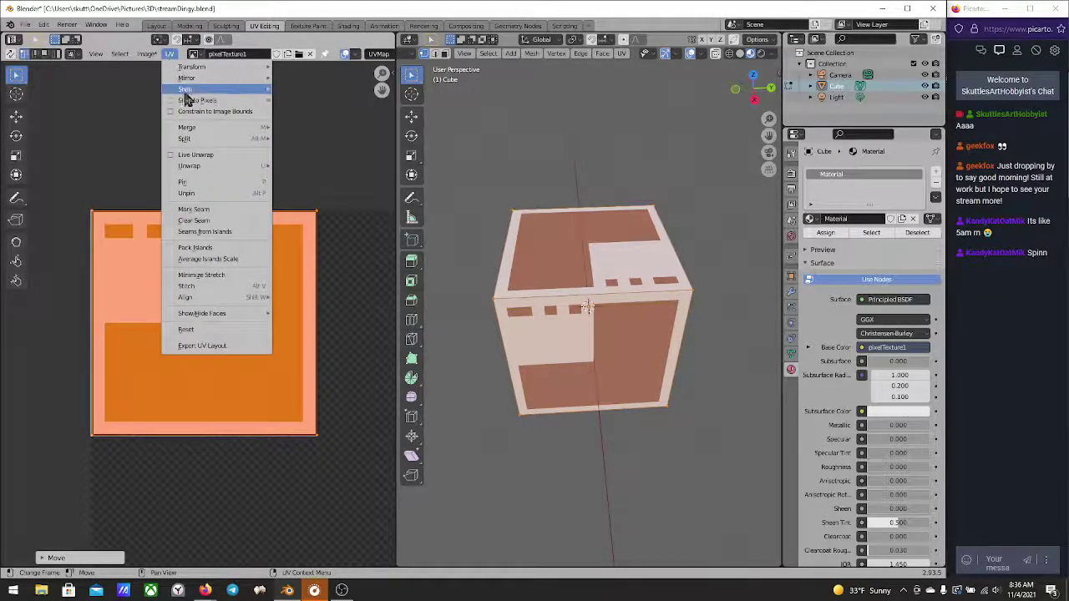
mouse_move(189, 102)
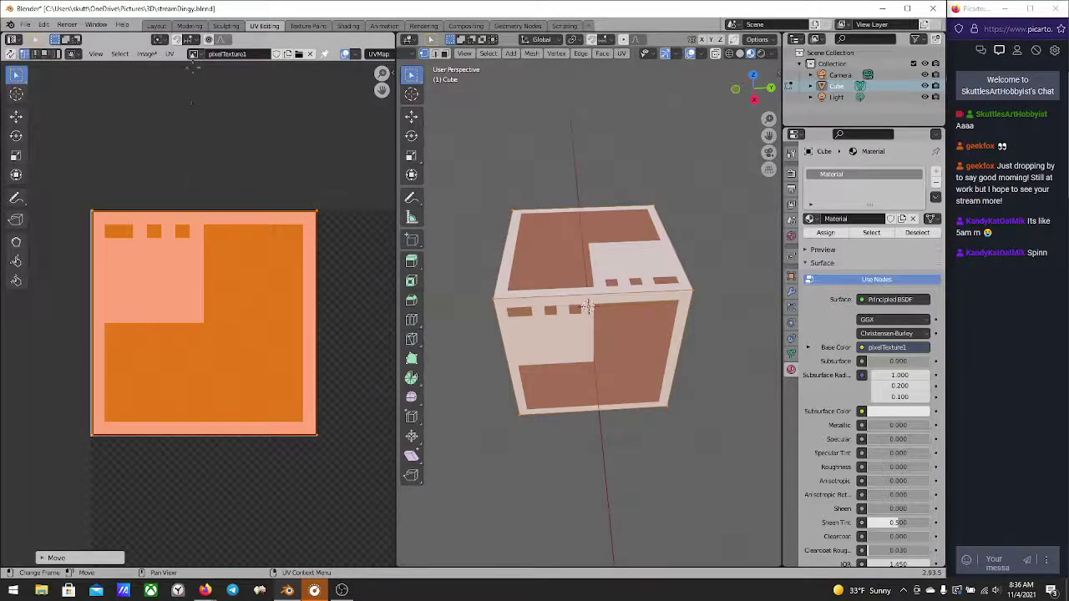
click(169, 55)
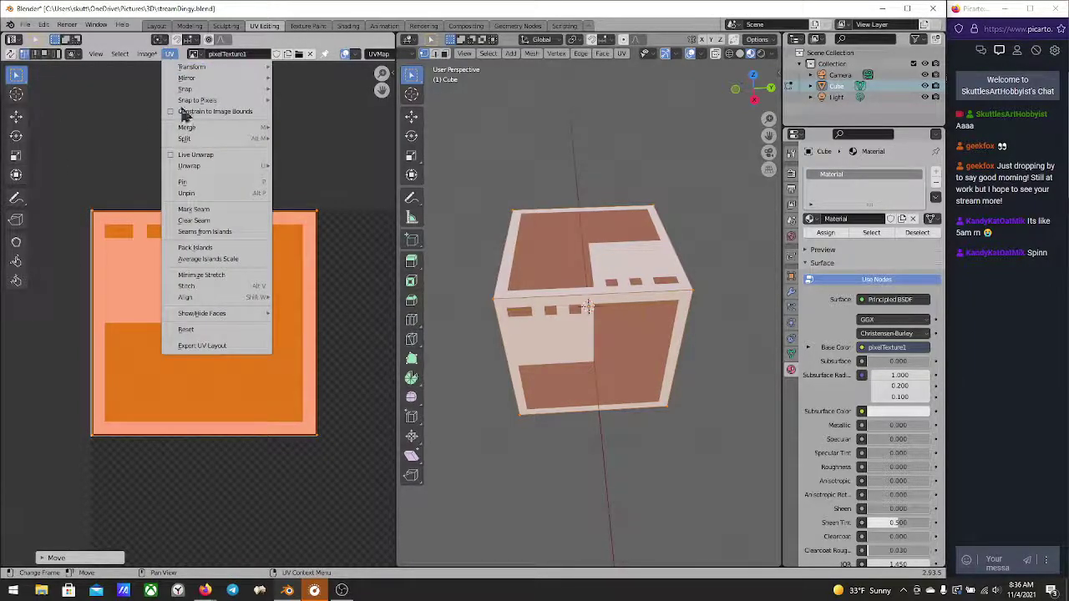
mouse_move(226, 100)
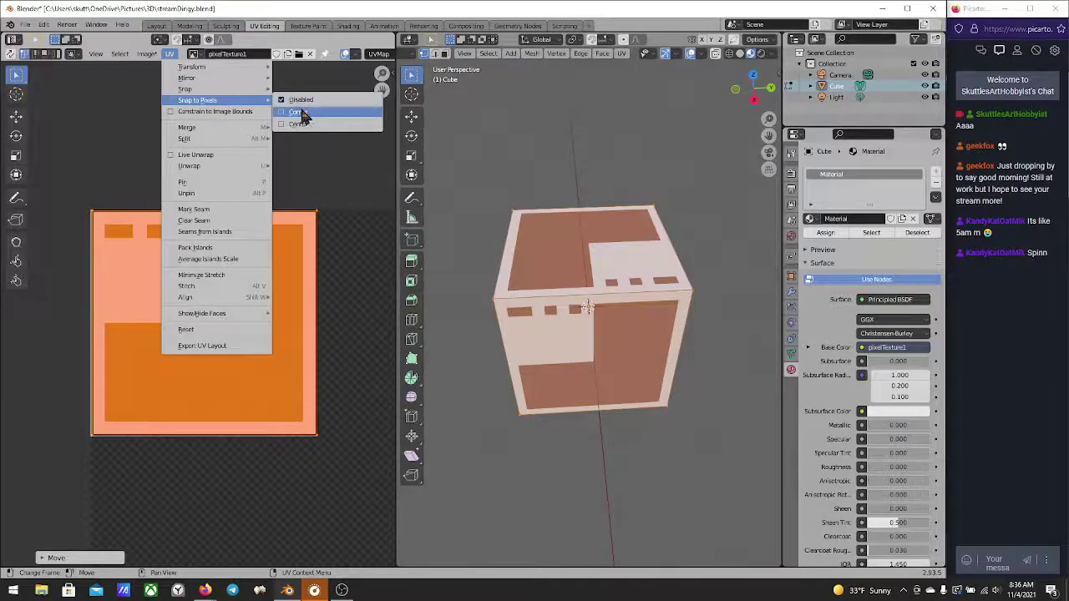
click(300, 113)
Move the UVs so they snap to pixel corners, then view the cube from above
key(g)
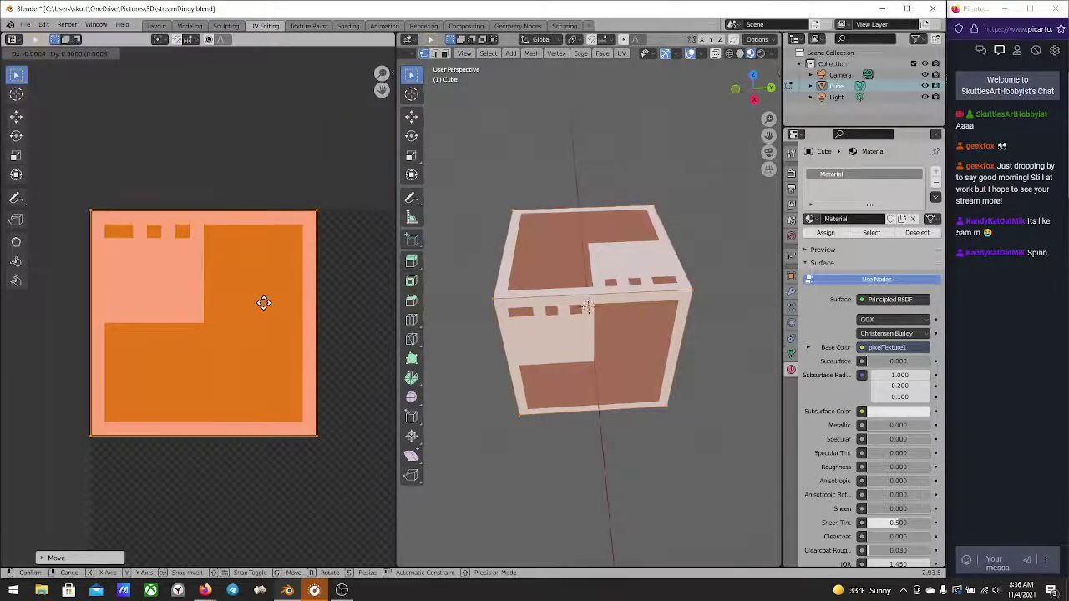
click(264, 303)
middle_drag(596, 327, 565, 276)
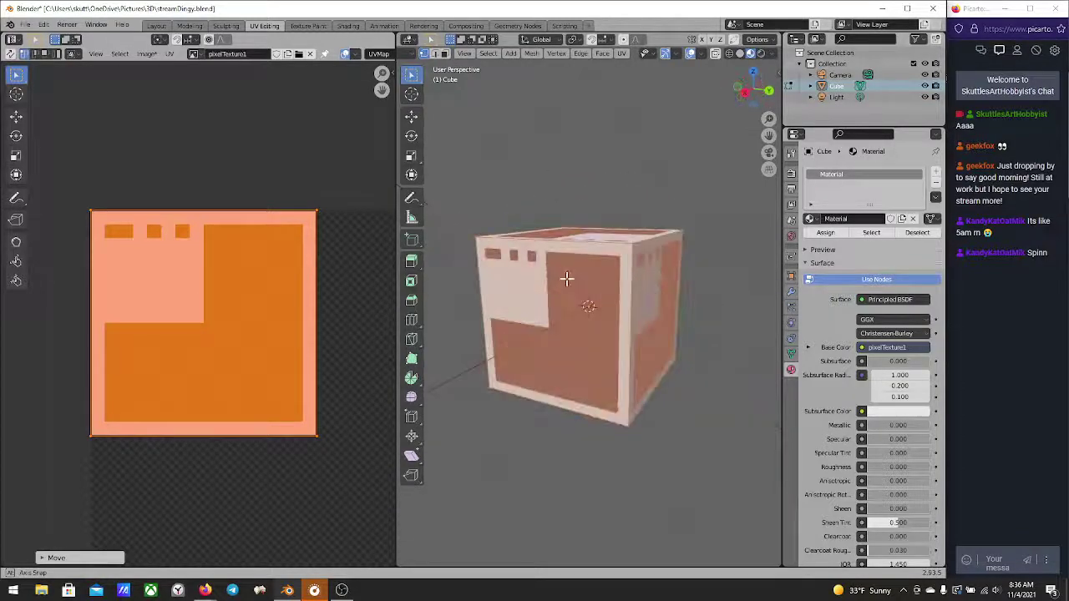
click(13, 39)
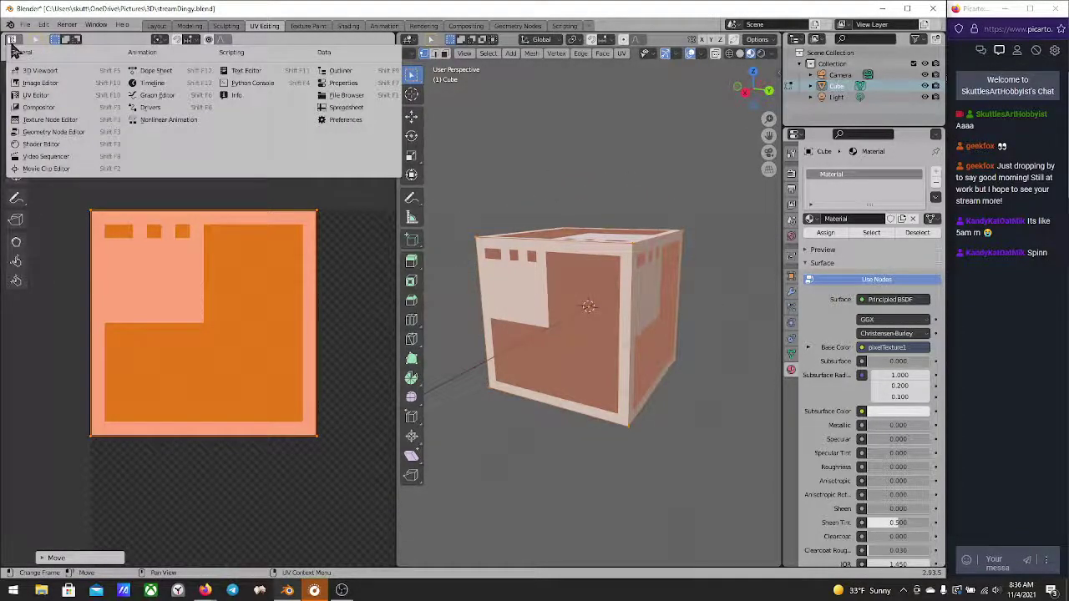
Switch the left area to texture painting with the brush blend set to Erase Alpha
click(40, 83)
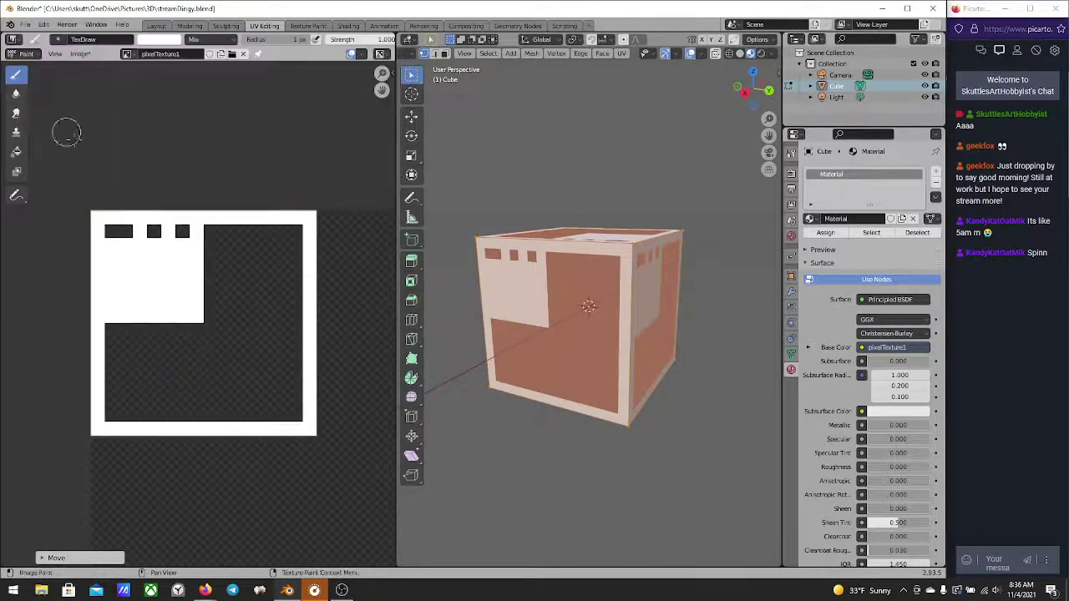
scroll(177, 279, up, 1)
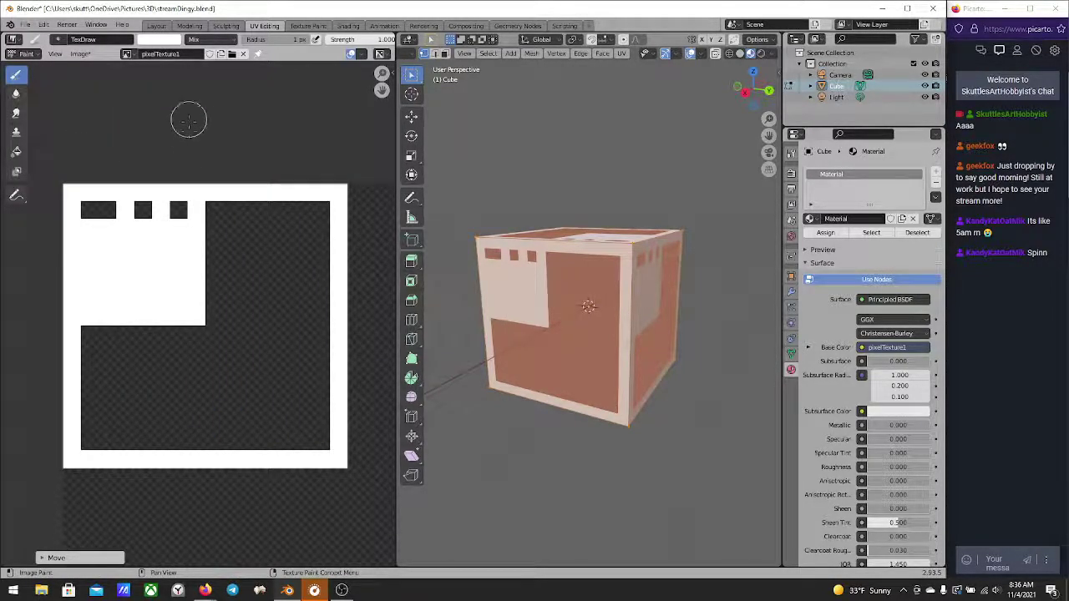
click(208, 40)
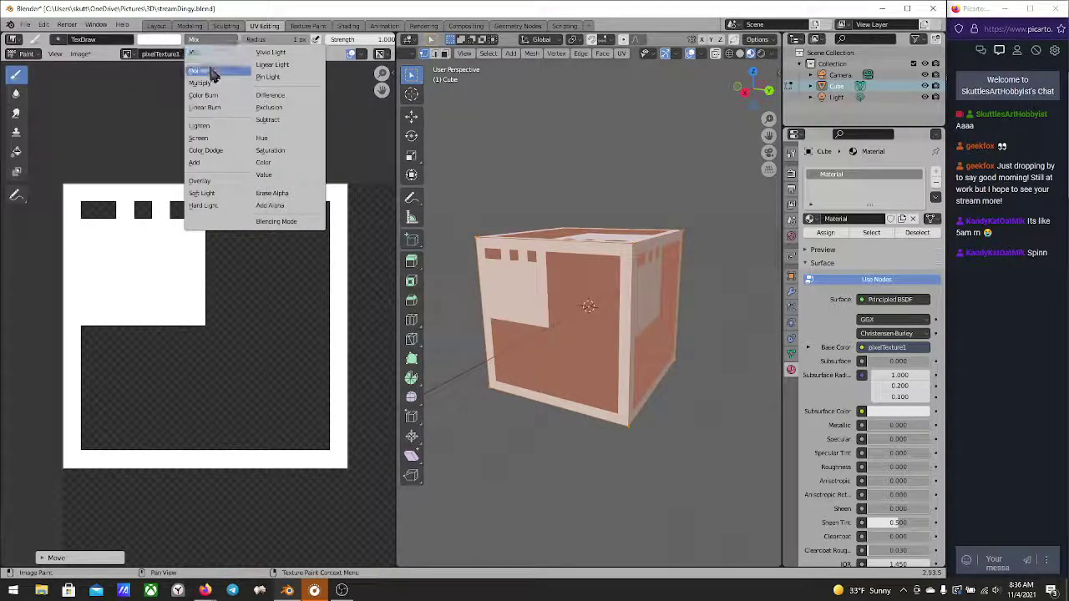
click(211, 54)
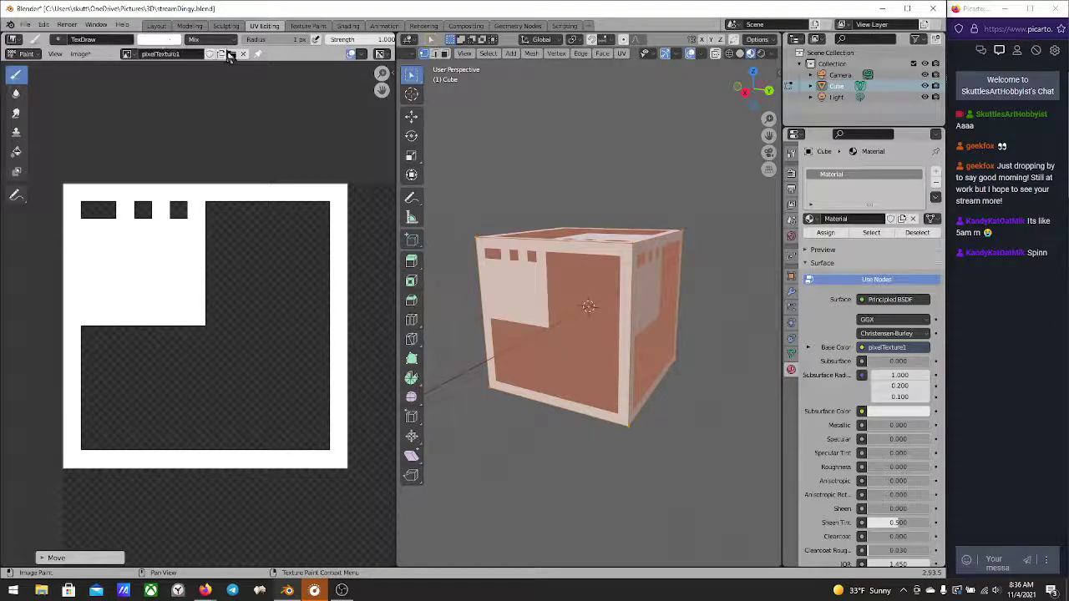
click(193, 40)
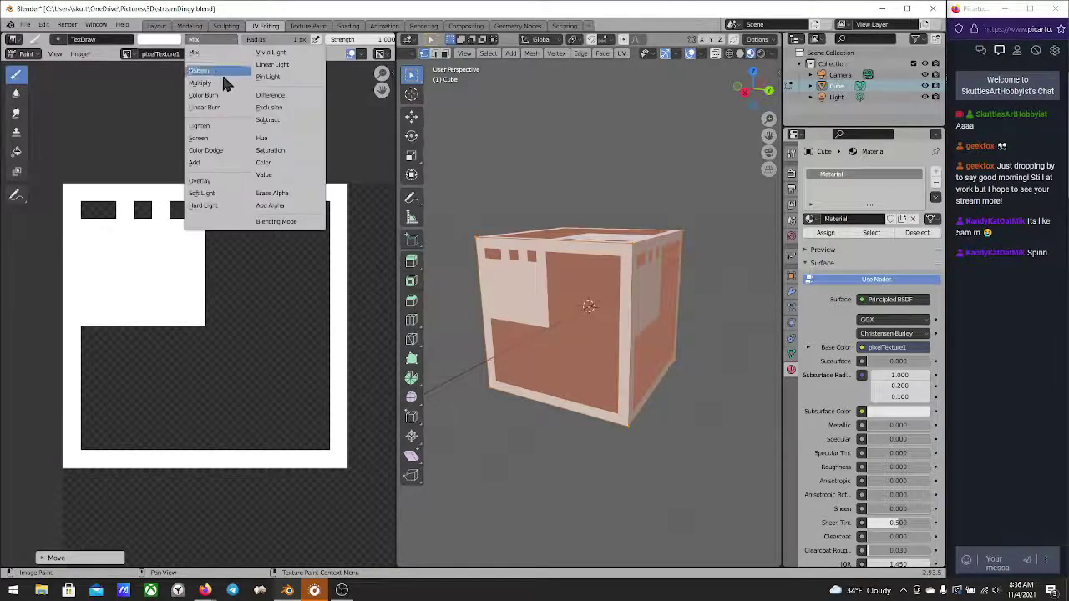
click(272, 193)
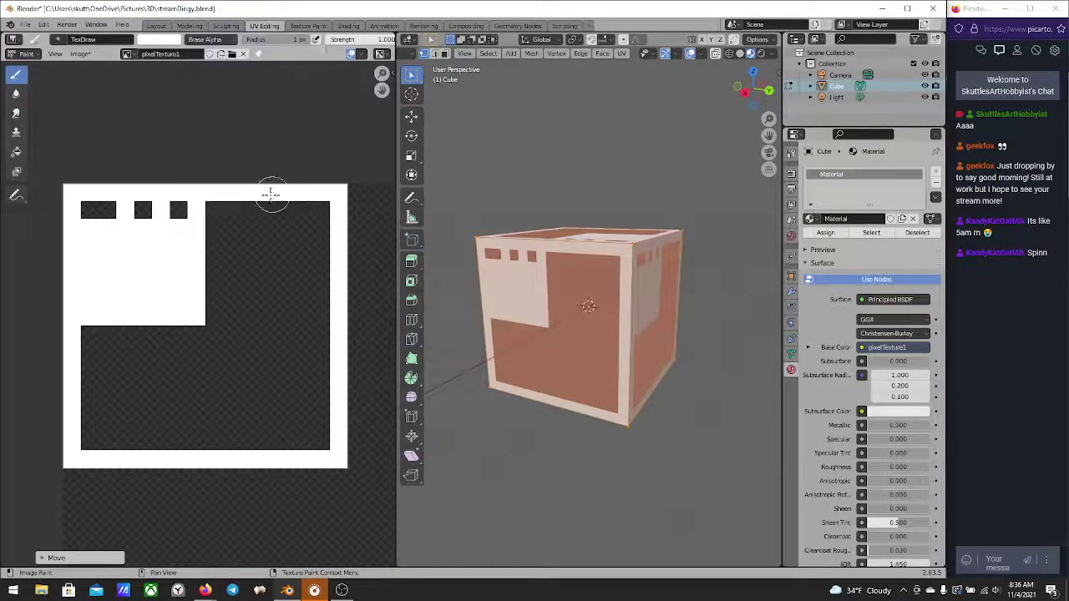
Try Erase Alpha strokes on the texture, undoing the first one
drag(69, 209, 106, 214)
key(ctrl+z)
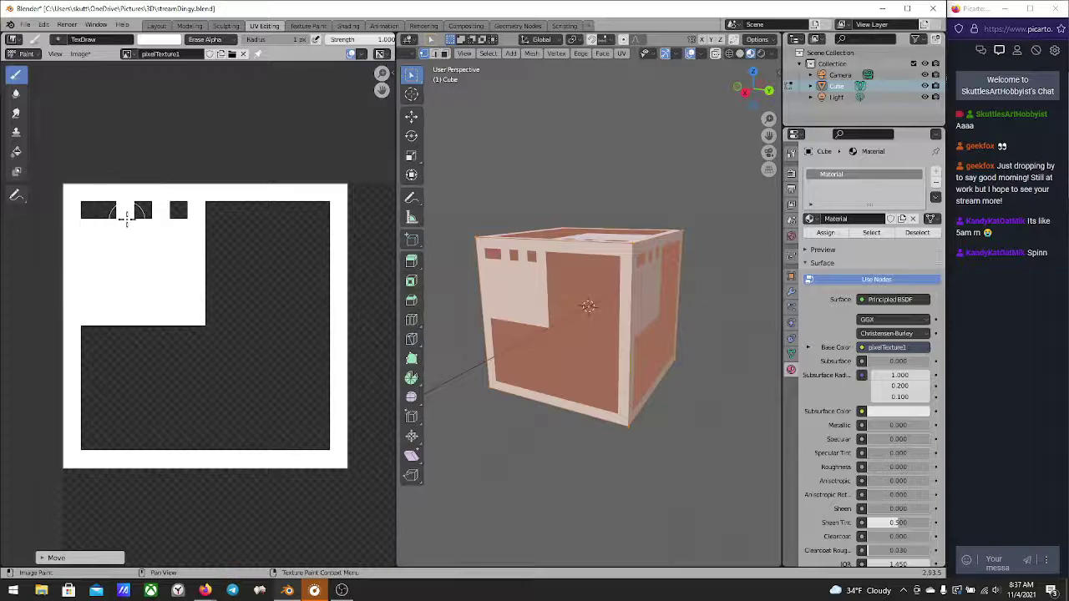
mouse_move(207, 296)
mouse_down()
mouse_move(297, 293)
mouse_move(296, 239)
mouse_move(279, 232)
mouse_move(105, 288)
mouse_up()
mouse_move(230, 213)
mouse_down()
mouse_move(29, 219)
mouse_move(23, 426)
mouse_move(182, 547)
mouse_move(285, 372)
mouse_up()
key(n)
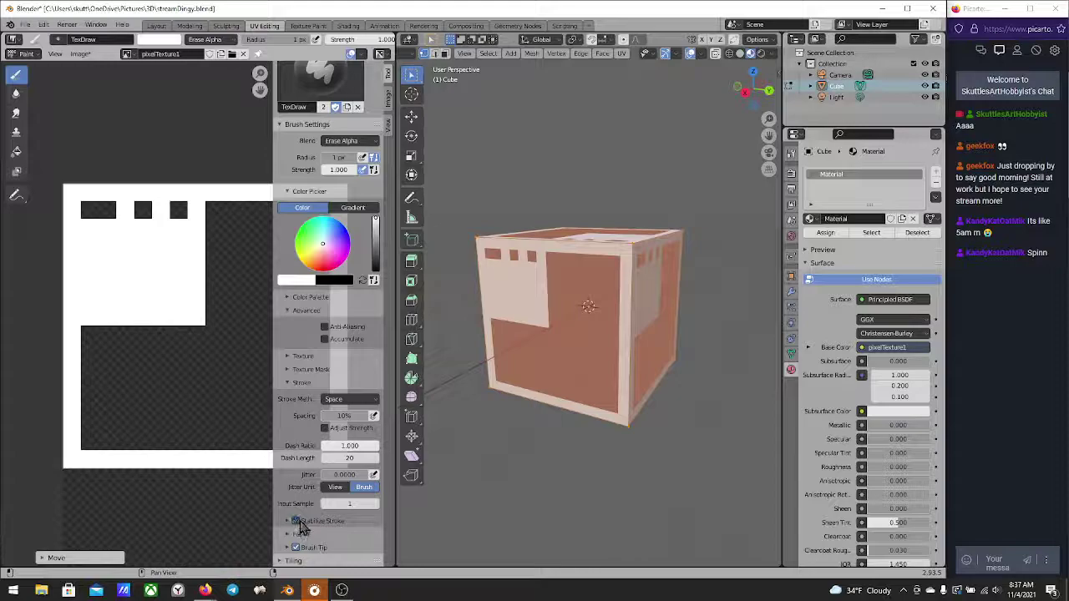
key(n)
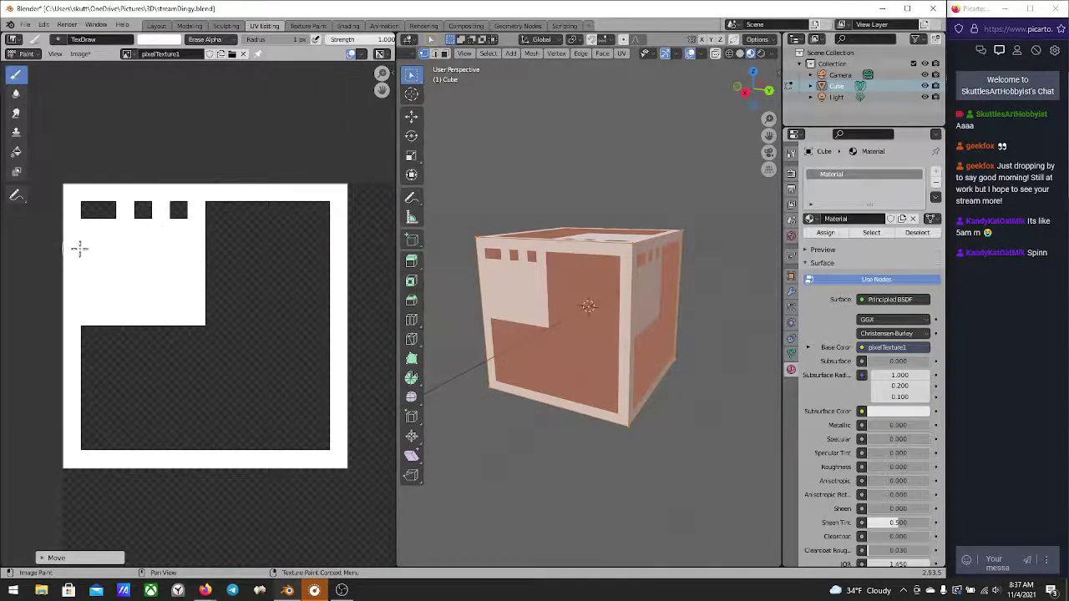
Erase the inner white column and its bottom notch, leaving only the white border
mouse_move(98, 219)
mouse_down()
mouse_move(91, 296)
mouse_move(105, 354)
mouse_move(102, 219)
mouse_up()
mouse_move(95, 306)
mouse_down()
mouse_move(95, 323)
mouse_move(99, 302)
mouse_up()
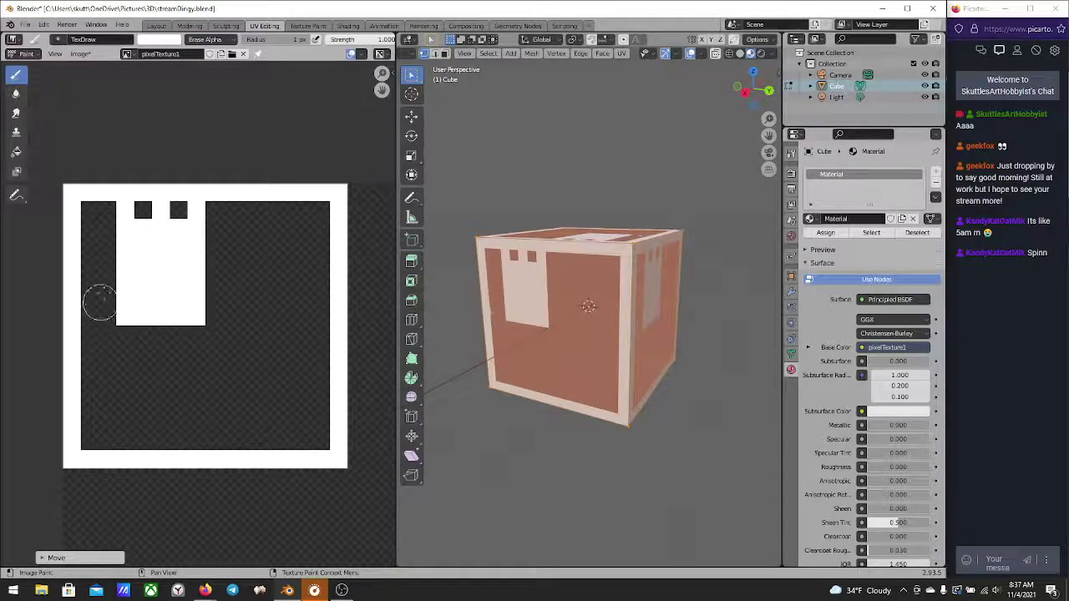
middle_drag(168, 300, 197, 309)
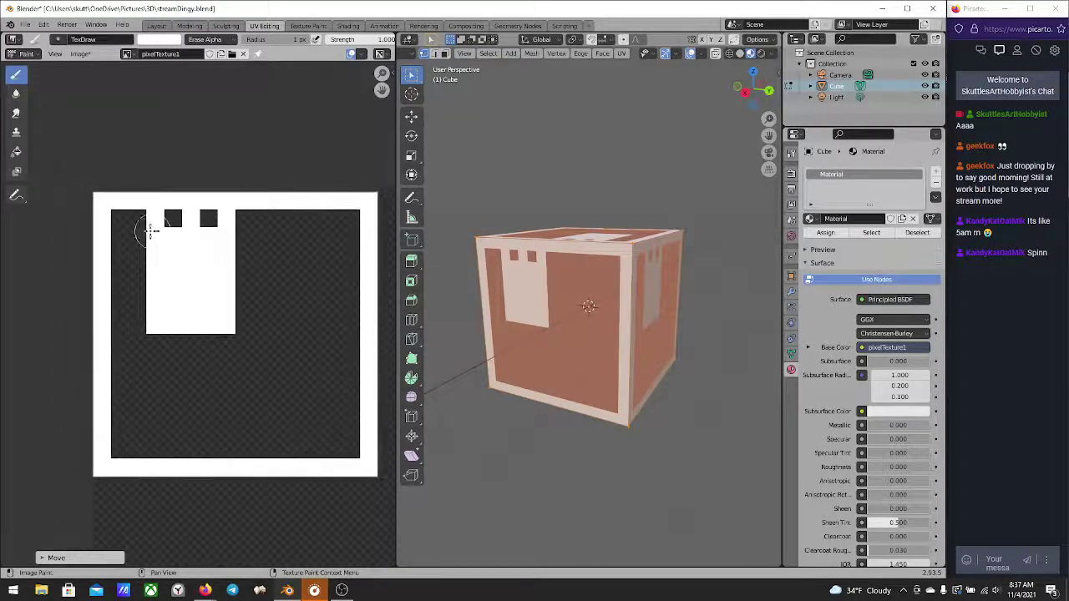
mouse_move(220, 222)
mouse_down()
mouse_move(226, 277)
mouse_move(202, 288)
mouse_up()
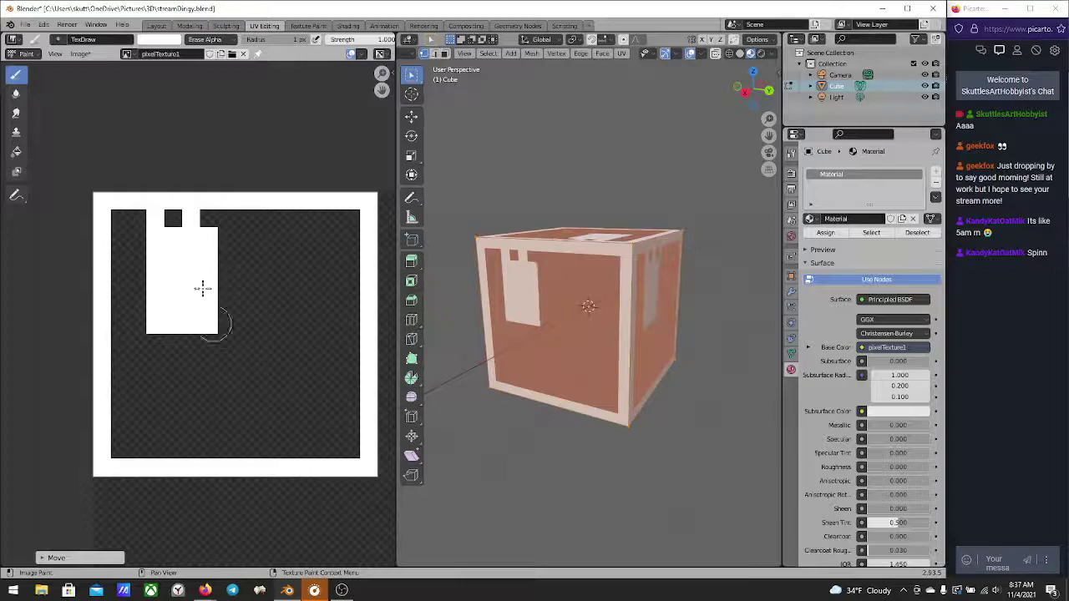
mouse_move(198, 219)
mouse_down()
mouse_move(135, 228)
mouse_move(164, 246)
mouse_move(173, 338)
mouse_move(165, 202)
mouse_move(159, 340)
mouse_move(174, 245)
mouse_move(189, 232)
mouse_move(193, 342)
mouse_move(209, 240)
mouse_move(203, 337)
mouse_up()
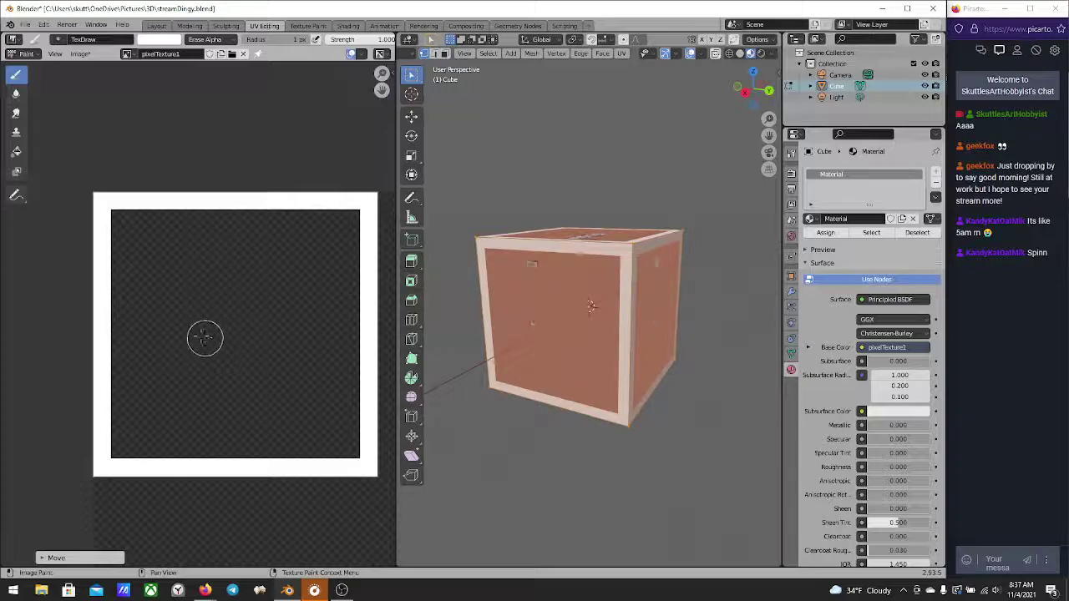
middle_drag(585, 338, 635, 362)
scroll(635, 362, up, 3)
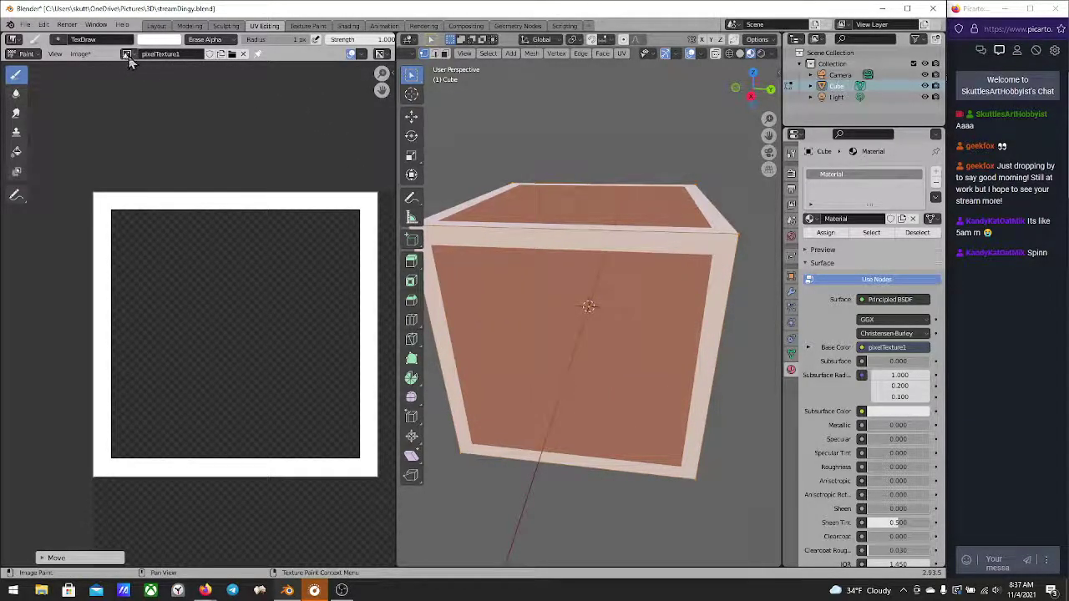
Set the brush back to Mix and try a white bar on the left, then undo it
click(205, 40)
click(207, 53)
mouse_move(136, 220)
mouse_down()
mouse_move(147, 379)
mouse_move(137, 459)
mouse_up()
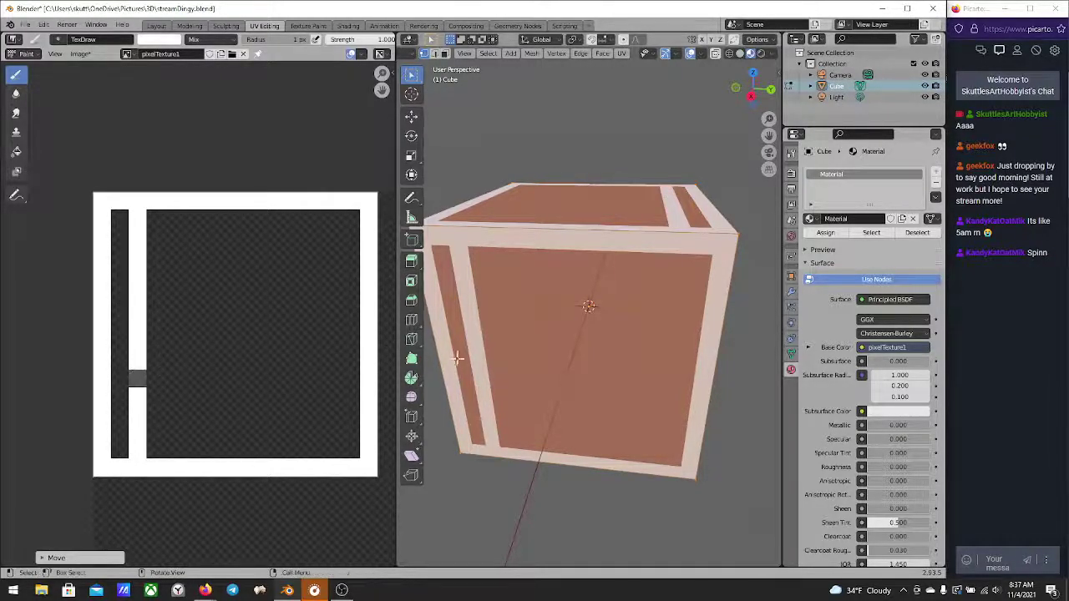
mouse_move(534, 353)
middle_down()
mouse_move(619, 295)
mouse_move(568, 267)
mouse_move(606, 365)
mouse_move(560, 347)
middle_up()
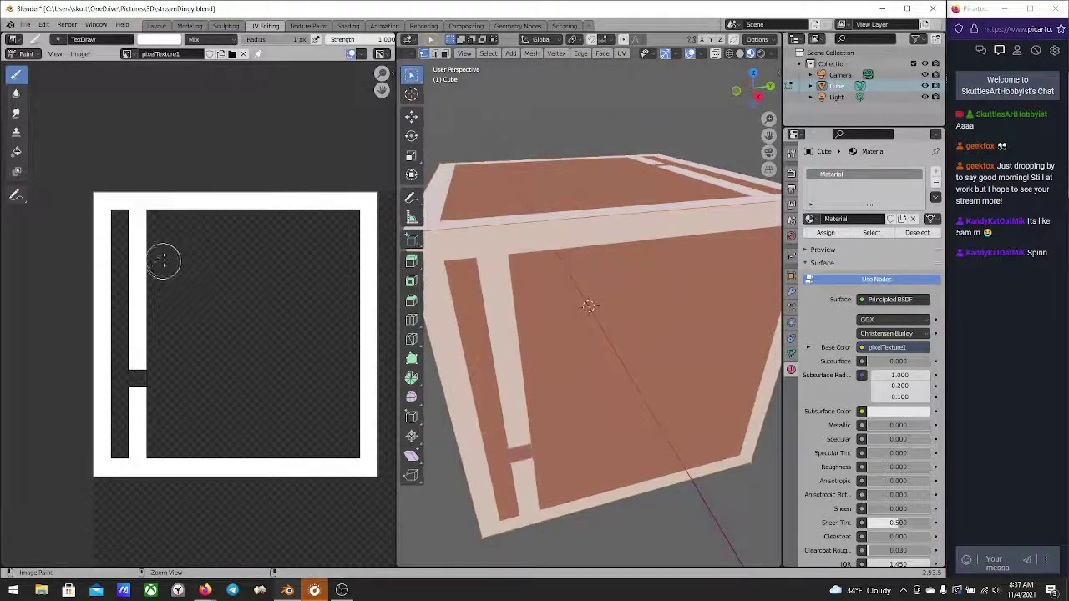
key(ctrl+z)
key(ctrl+z)
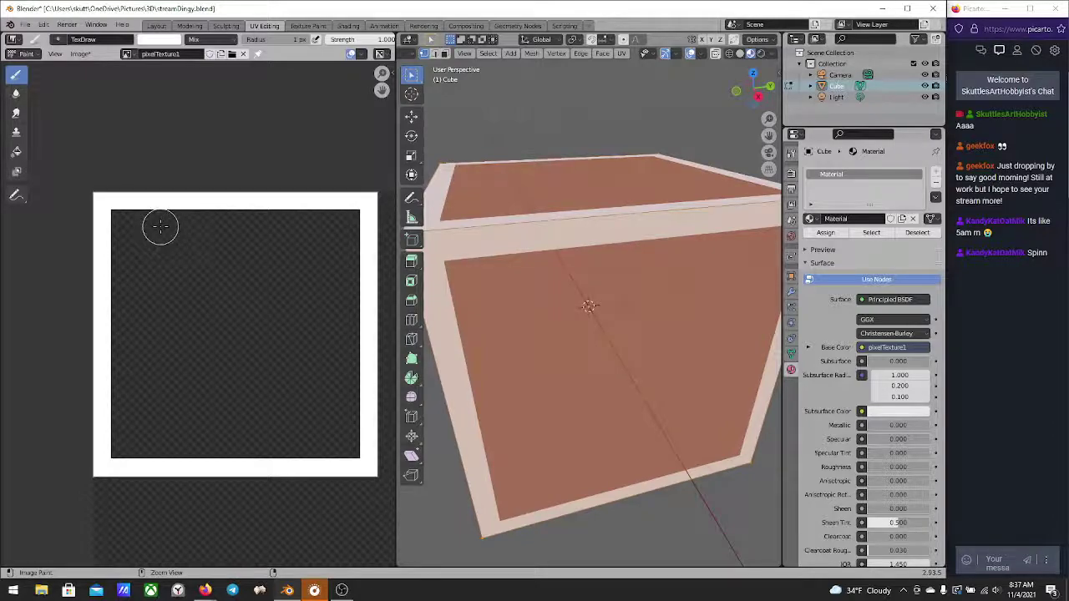
key(ctrl+shift+z)
key(ctrl+z)
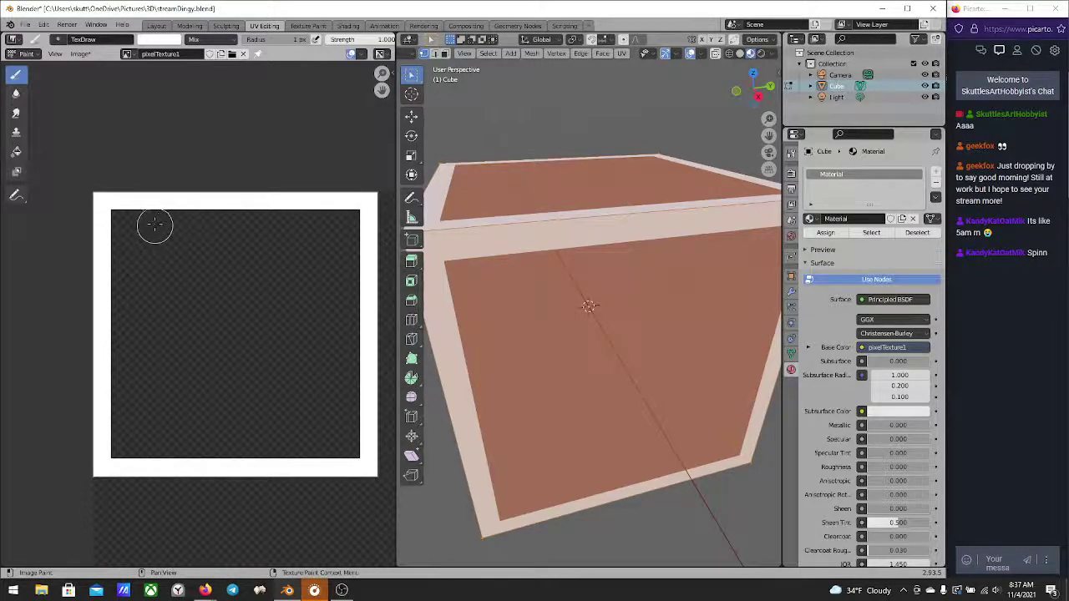
Paint four white vertical bars, redoing one overlong stroke, leaving five dark columns
mouse_move(155, 213)
mouse_down()
mouse_move(148, 437)
mouse_move(159, 461)
mouse_up()
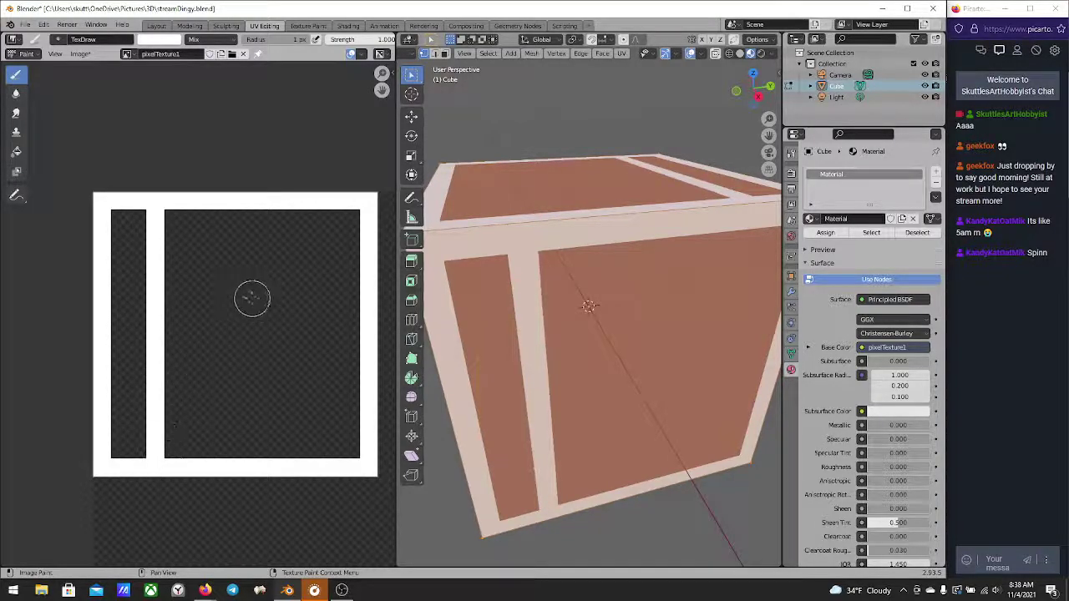
mouse_move(543, 322)
middle_down()
mouse_move(588, 328)
mouse_move(568, 324)
middle_up()
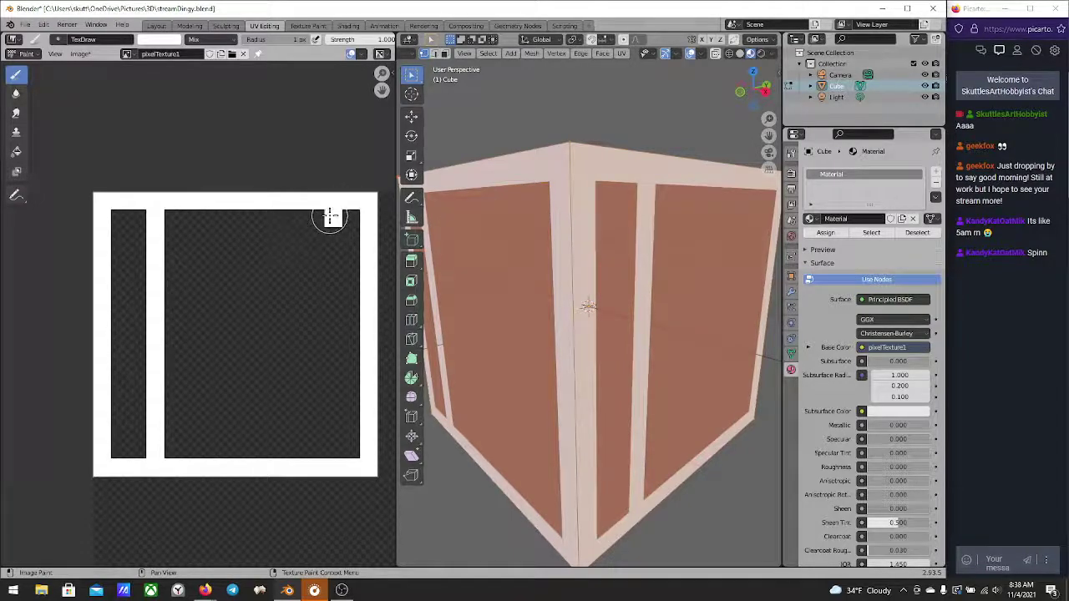
drag(320, 219, 310, 468)
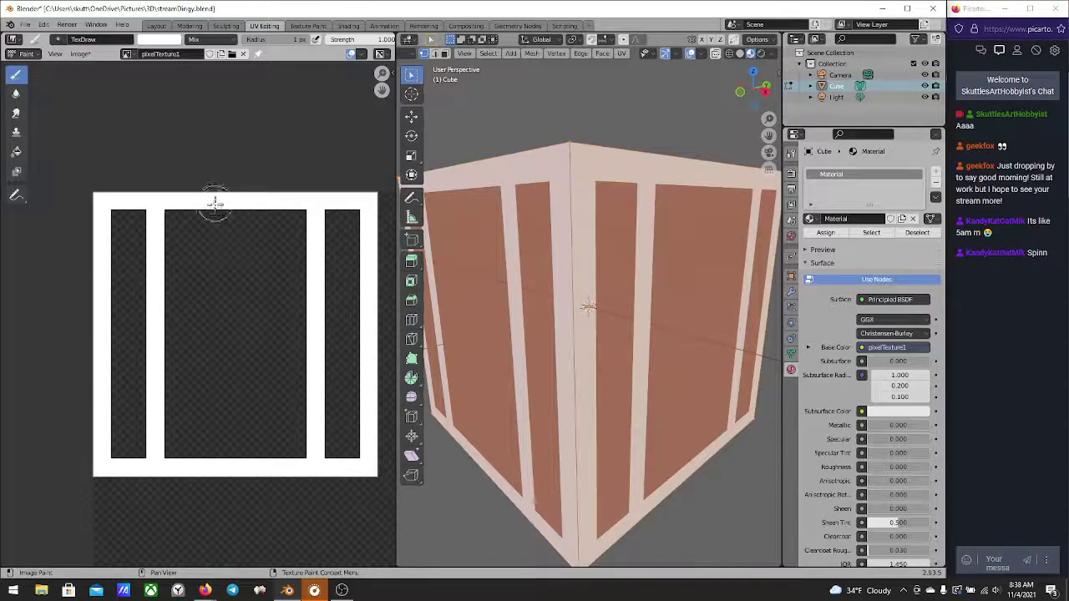
drag(211, 218, 205, 455)
key(ctrl+z)
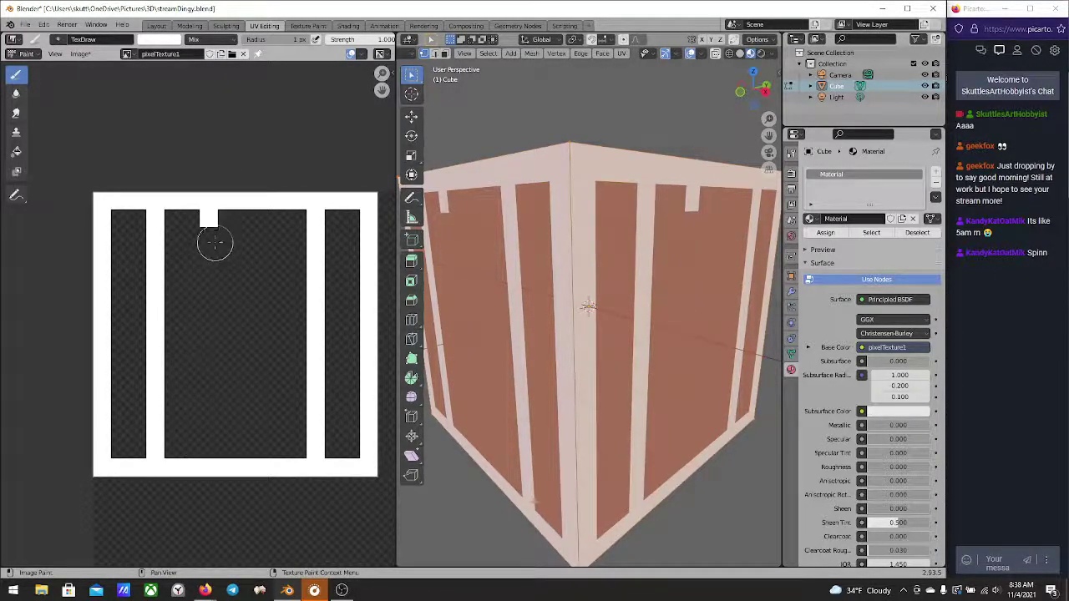
drag(212, 224, 211, 451)
drag(258, 219, 259, 478)
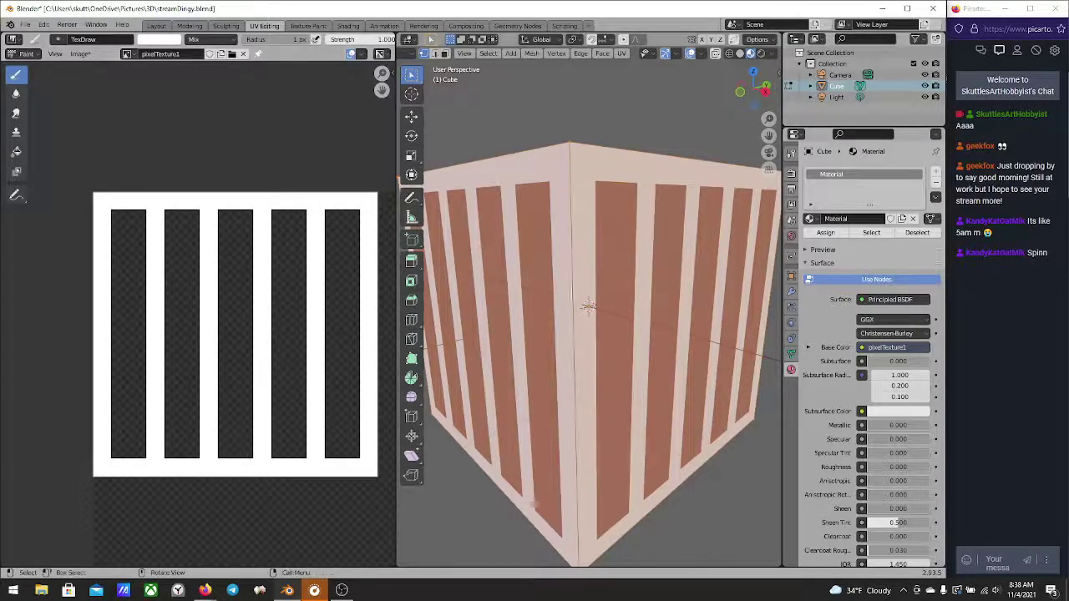
mouse_move(601, 326)
middle_down()
mouse_move(614, 301)
mouse_move(610, 317)
mouse_move(618, 313)
middle_up()
Turn off Backface Culling in the material settings
scroll(618, 313, down, 5)
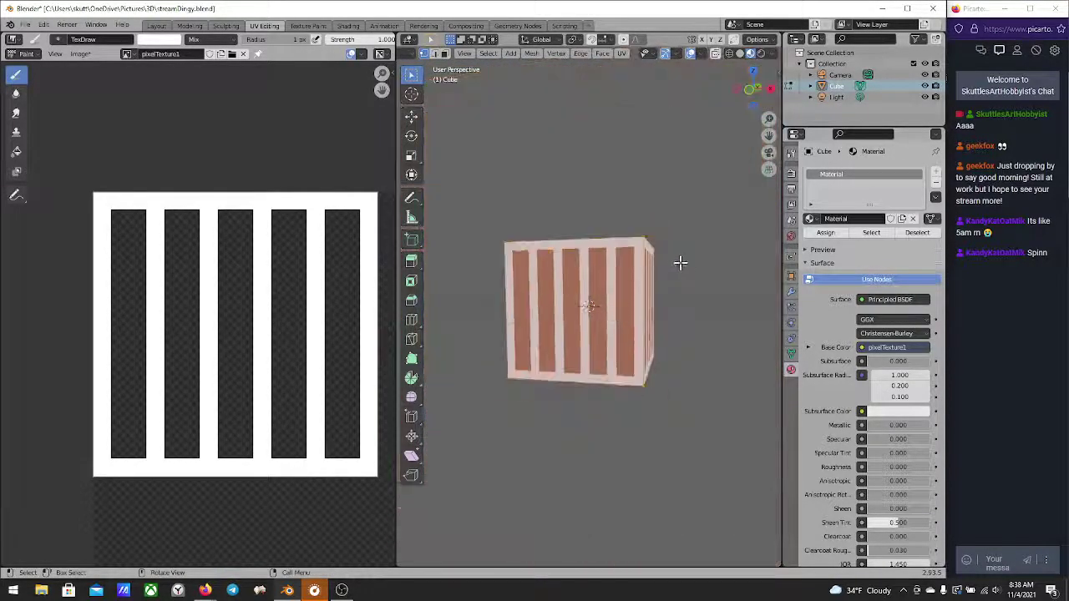
middle_drag(680, 263, 658, 278)
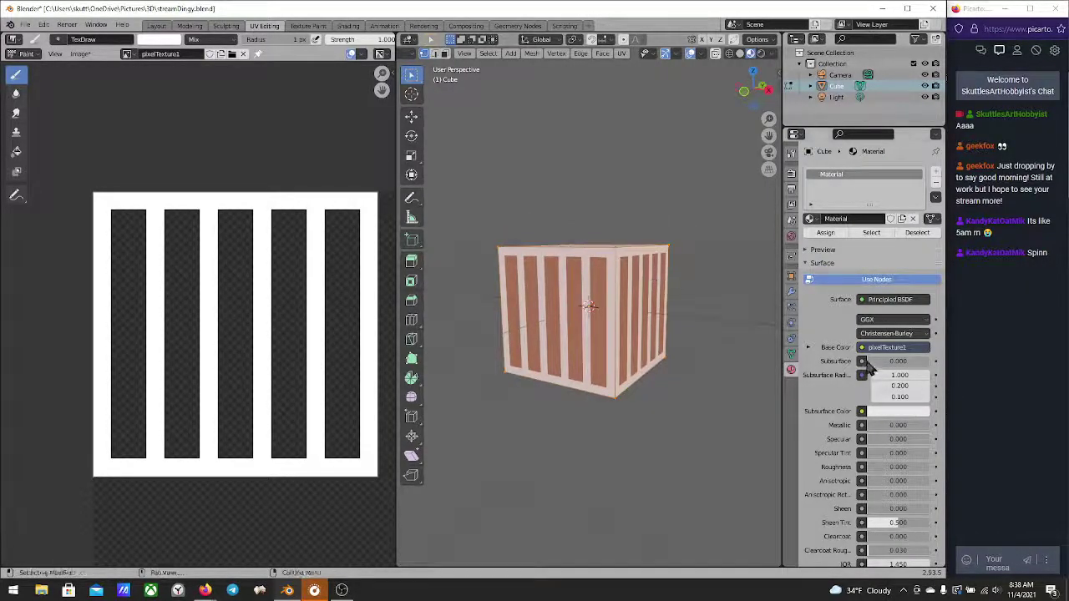
scroll(864, 366, down, 8)
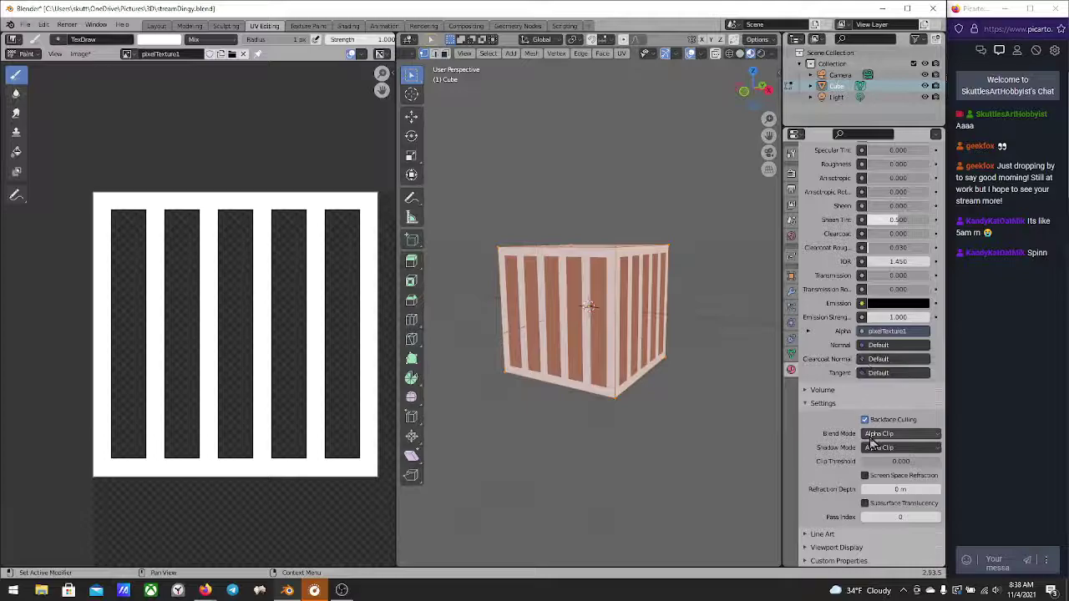
click(865, 420)
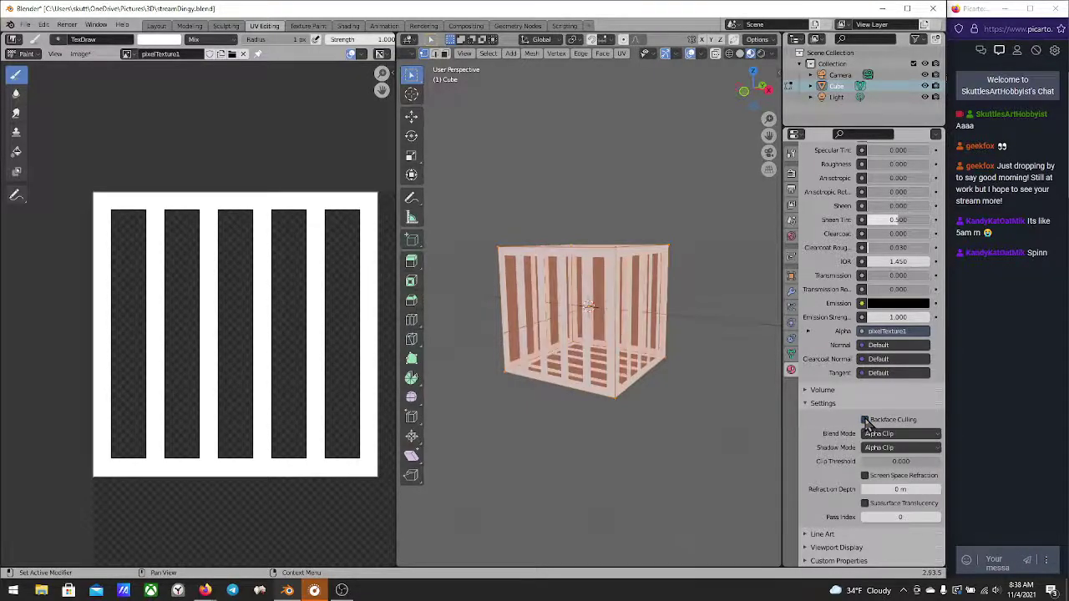
Orbit around the see-through cage to inspect it, ending on a front view
middle_drag(656, 288, 672, 326)
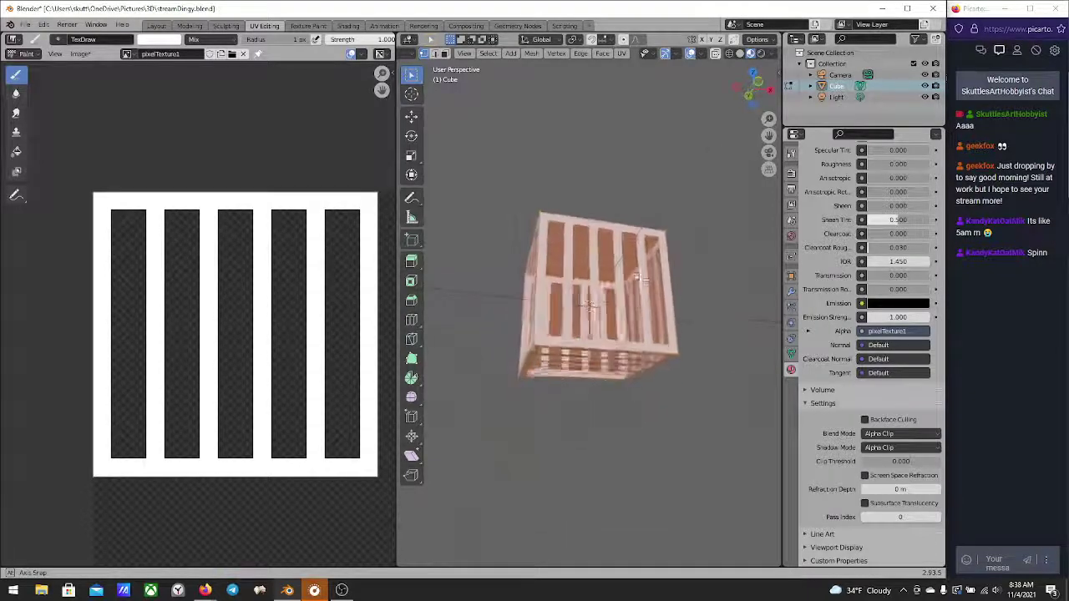
middle_drag(636, 278, 588, 345)
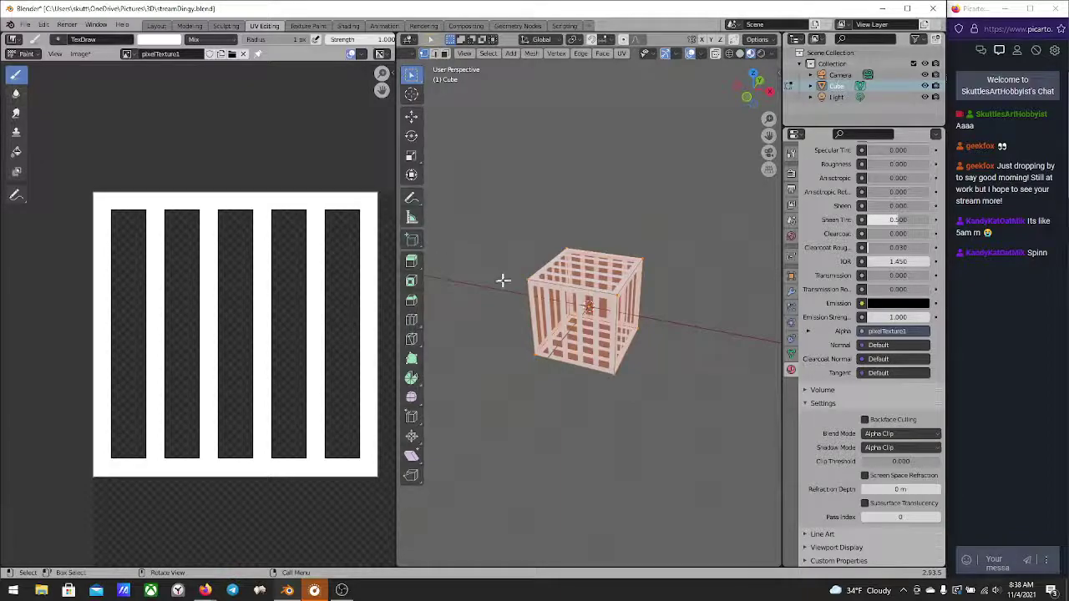
middle_drag(588, 306, 612, 270)
middle_drag(591, 311, 659, 280)
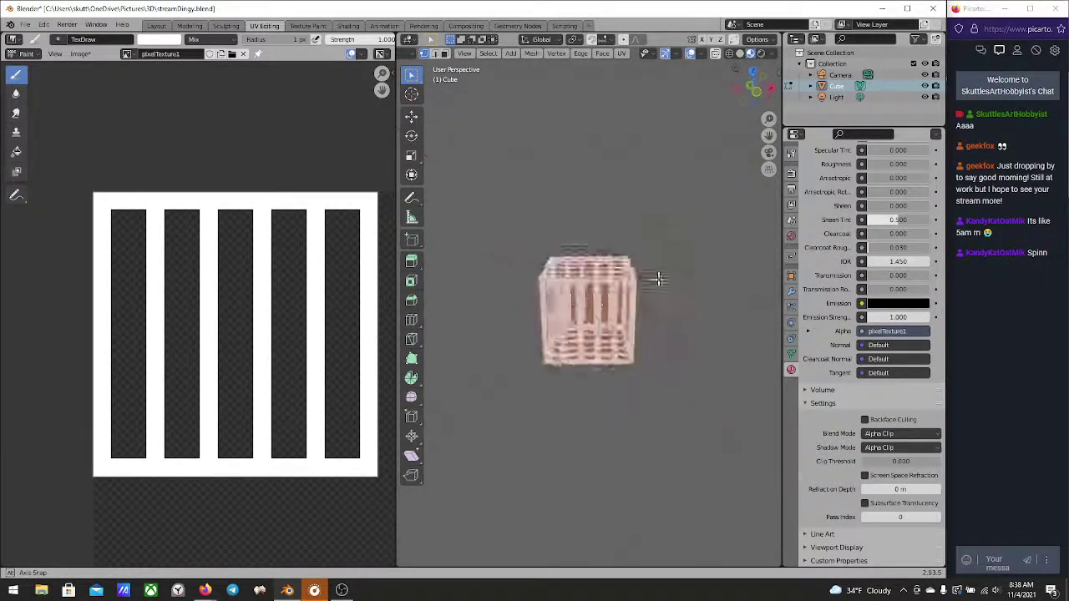
middle_drag(536, 290, 507, 268)
scroll(668, 275, up, 8)
scroll(590, 307, down, 8)
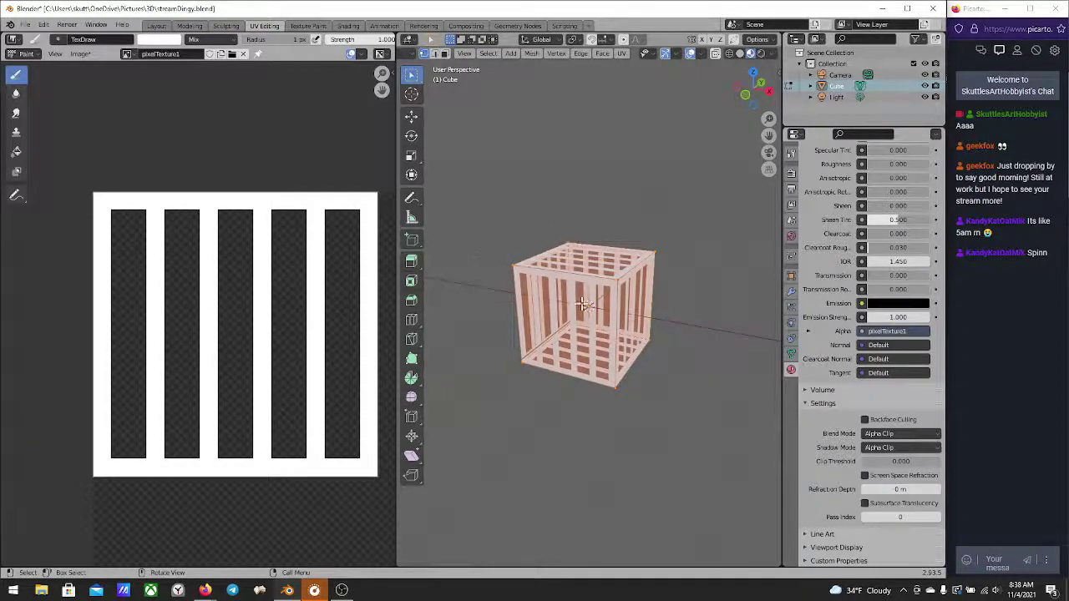
mouse_move(627, 338)
middle_down()
mouse_move(610, 322)
mouse_move(649, 293)
mouse_move(676, 326)
mouse_move(624, 334)
middle_up()
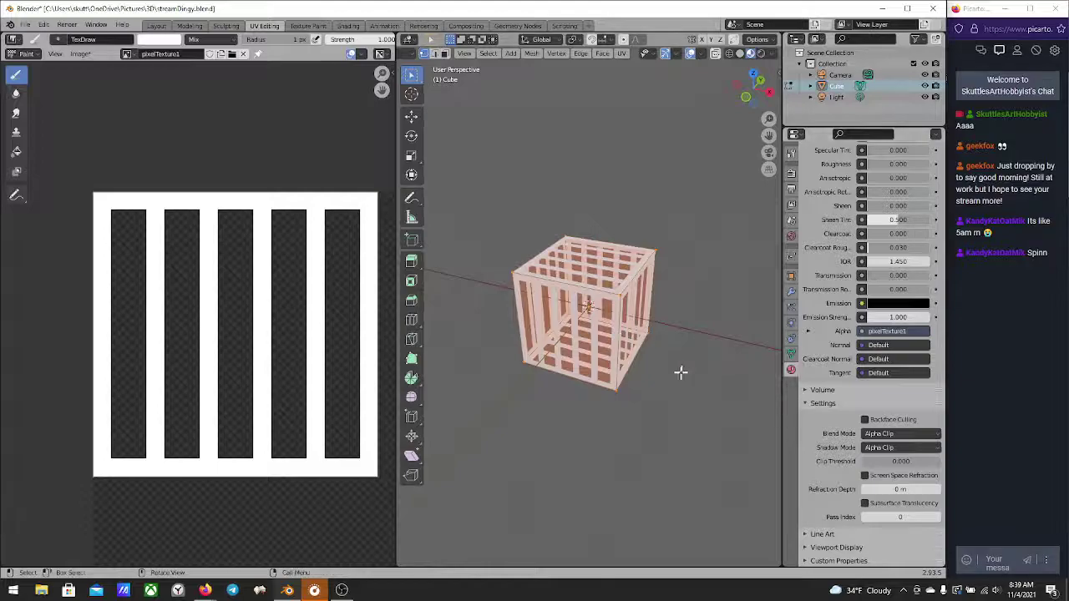
middle_drag(680, 373, 659, 342)
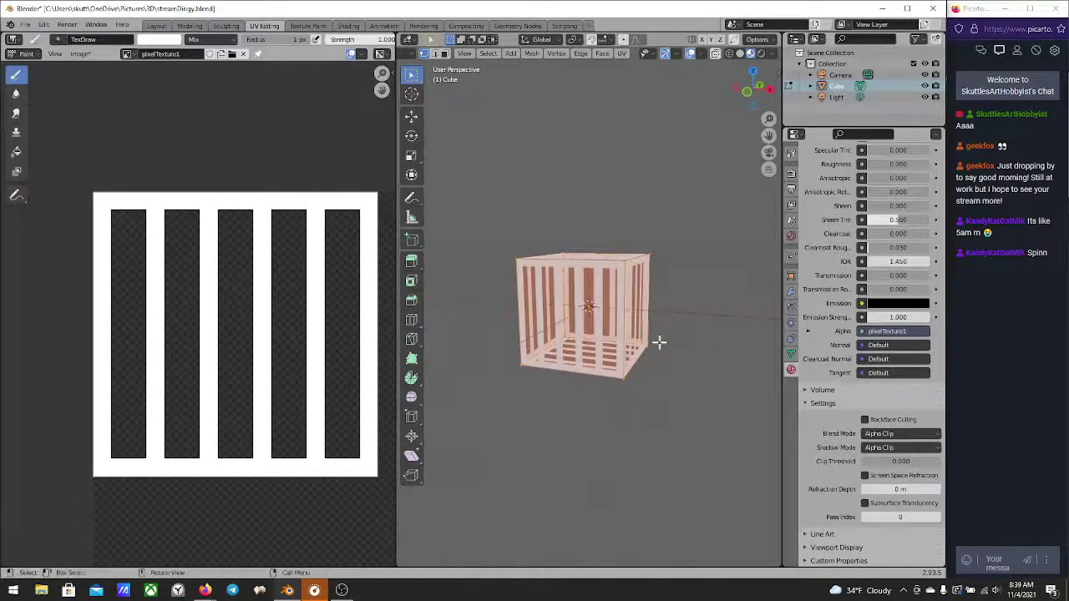
Send 'Hello!!!!' in the Picarto stream chat
click(1006, 555)
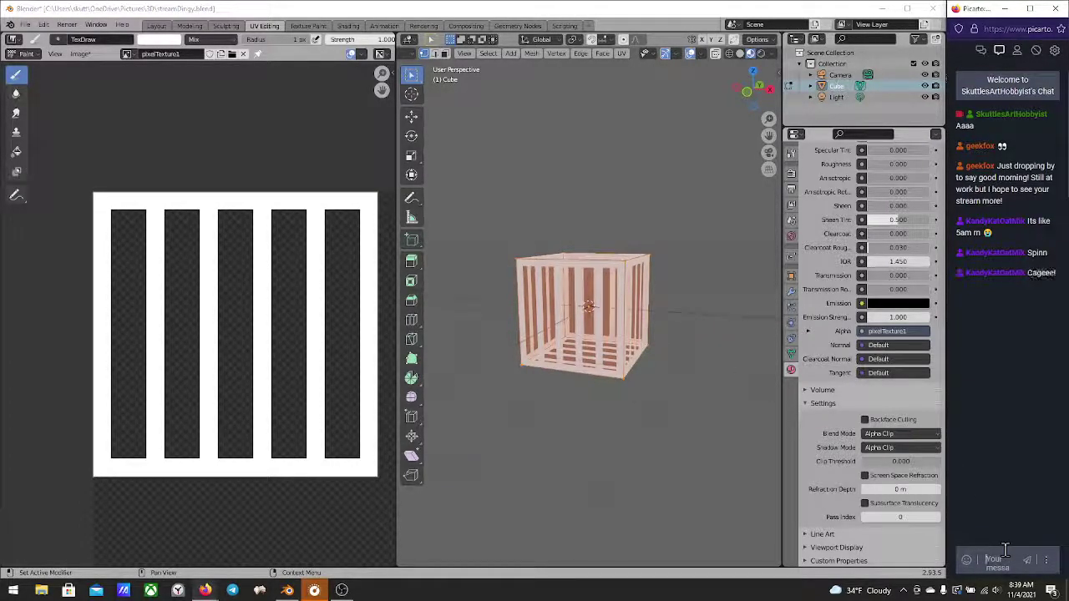
text(He)
key(Return)
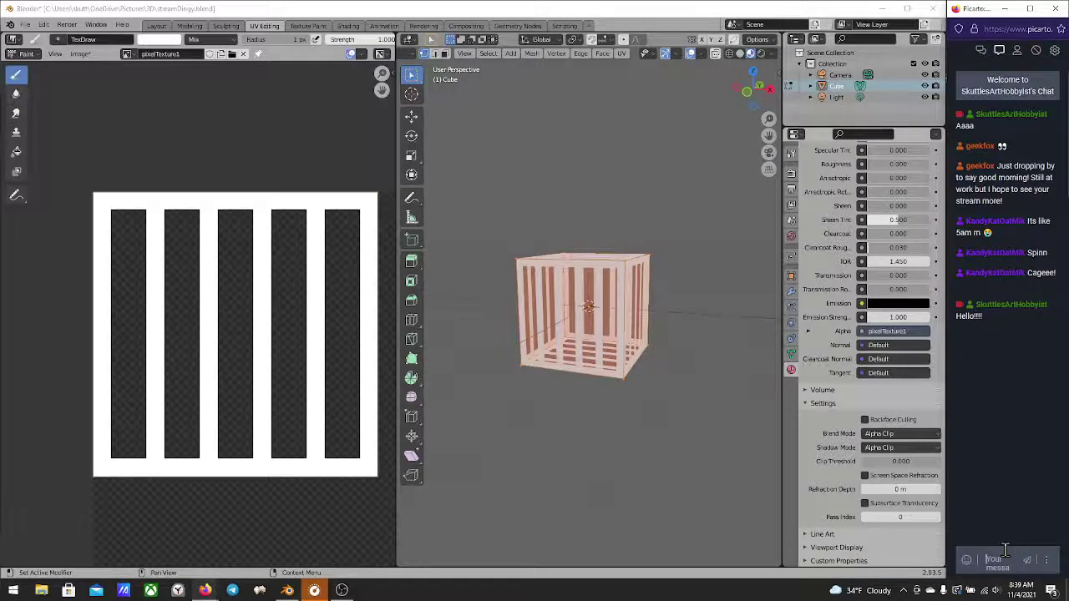
middle_drag(229, 263, 215, 251)
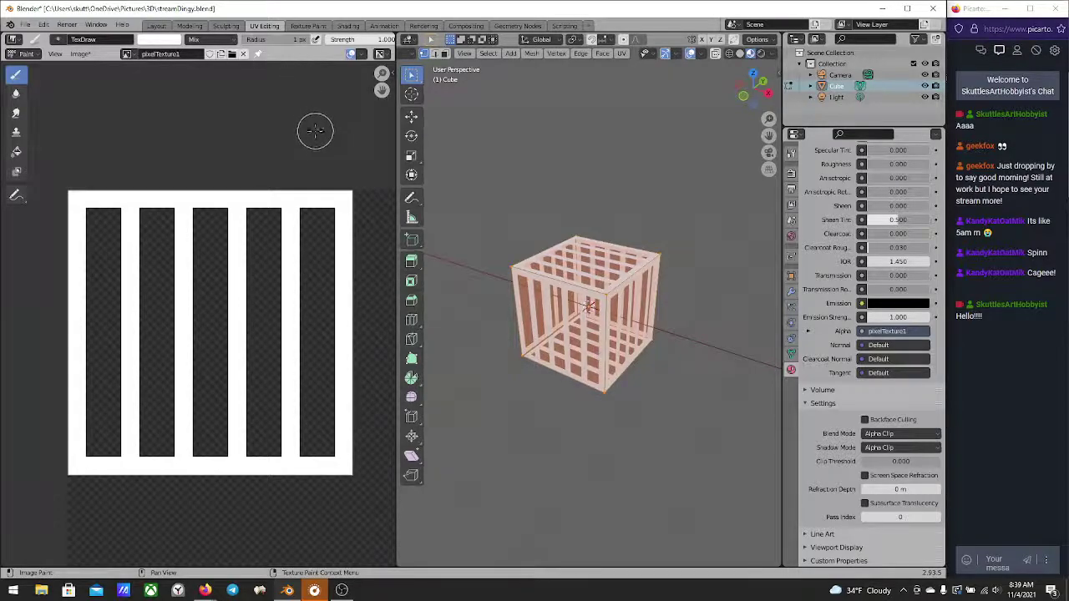
Show the Image Editor sidebar with the TexDraw brush settings (Mix, 1 px radius, 1.000 strength)
key(n)
middle_drag(197, 198, 158, 160)
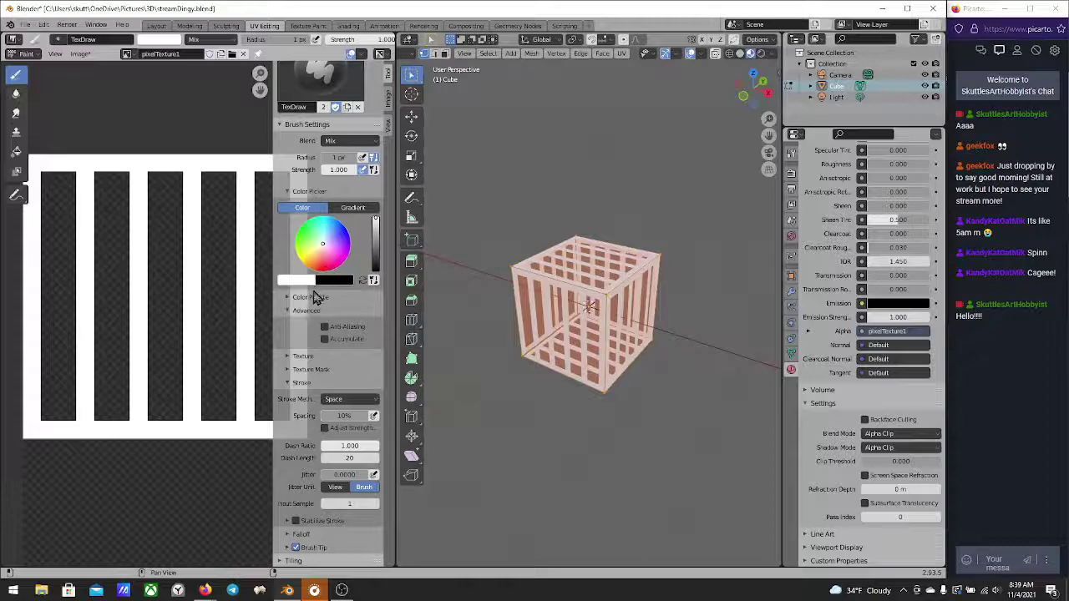
key(n)
key(n)
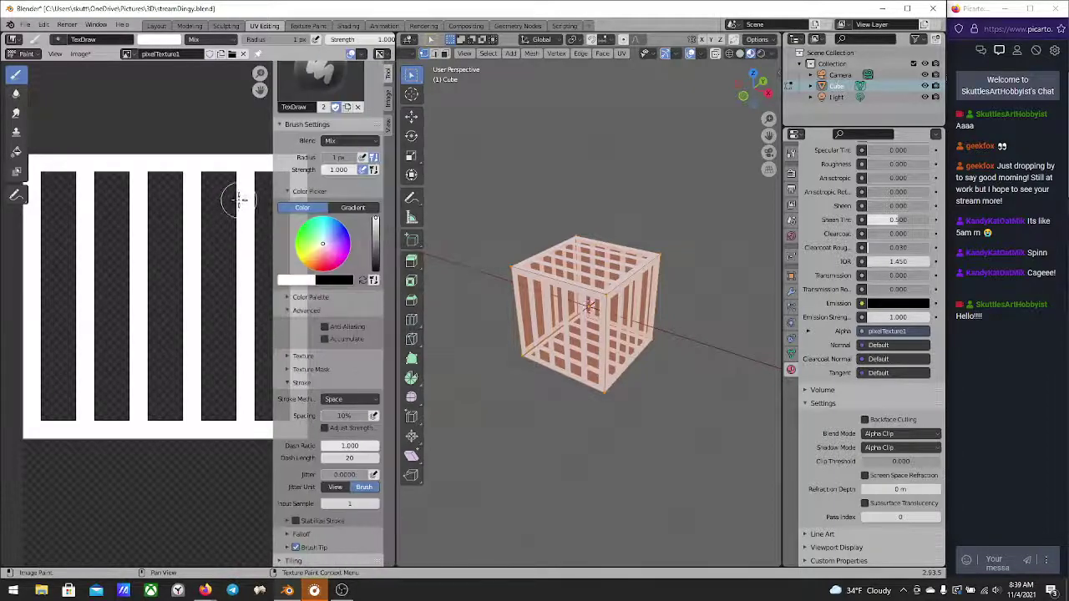
key(n)
key(n)
key(n)
key(n)
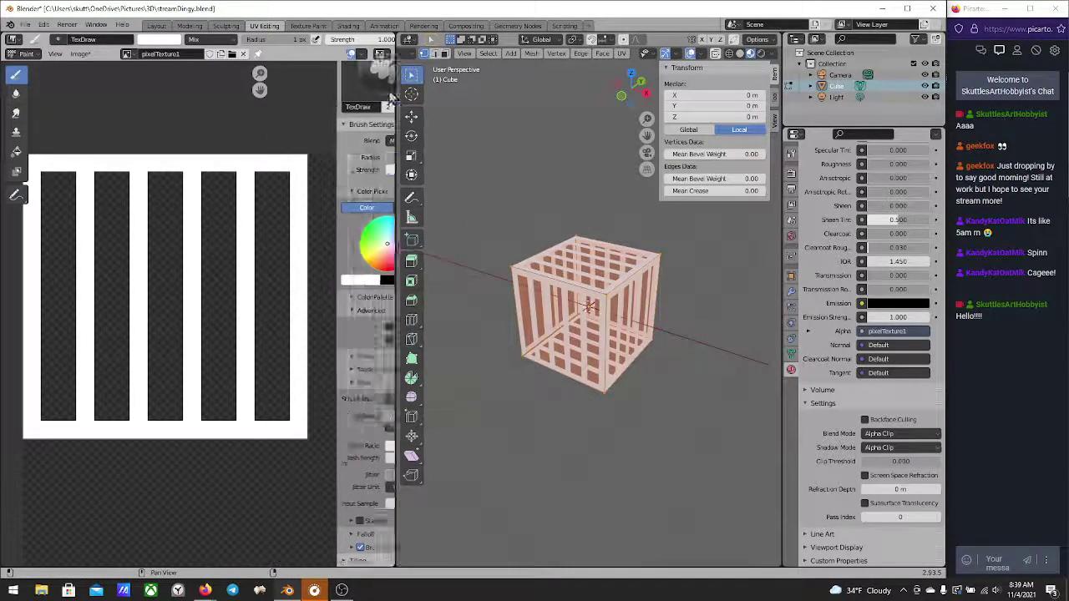
key(n)
key(n)
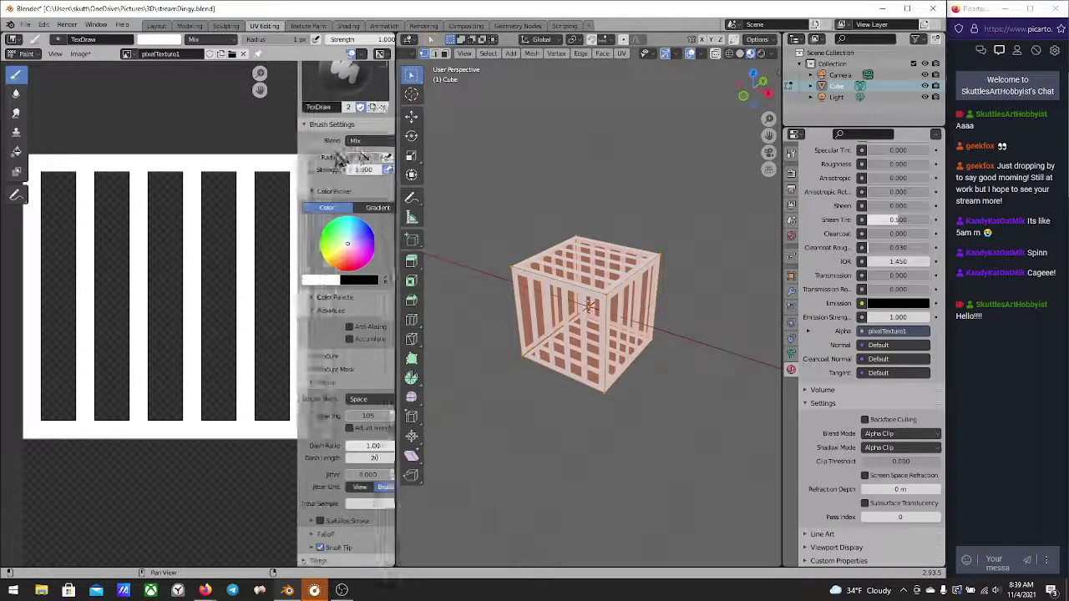
key(n)
key(n)
key(n)
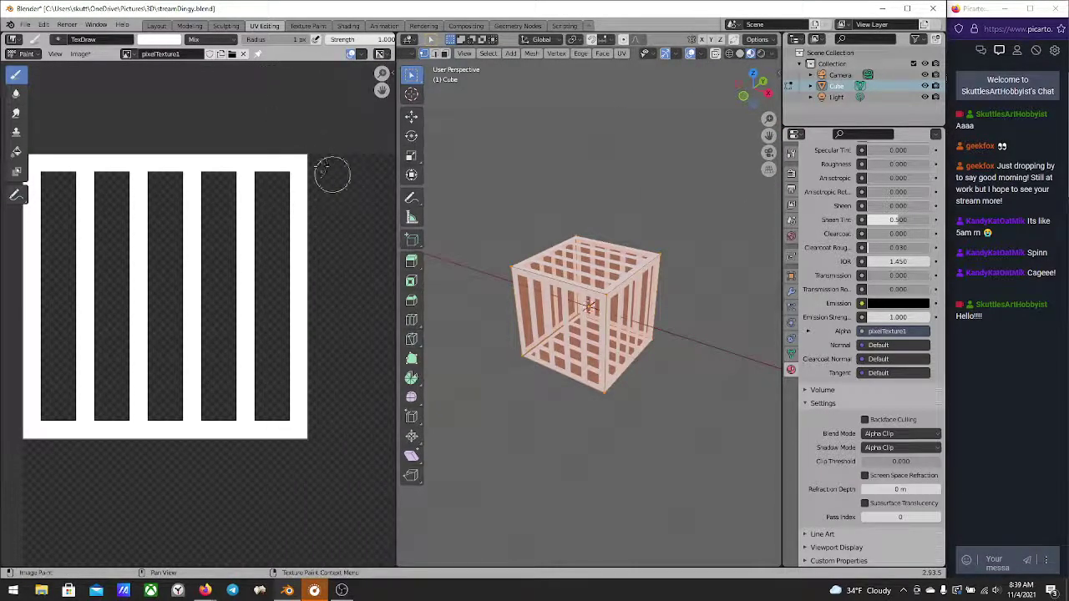
key(n)
key(n)
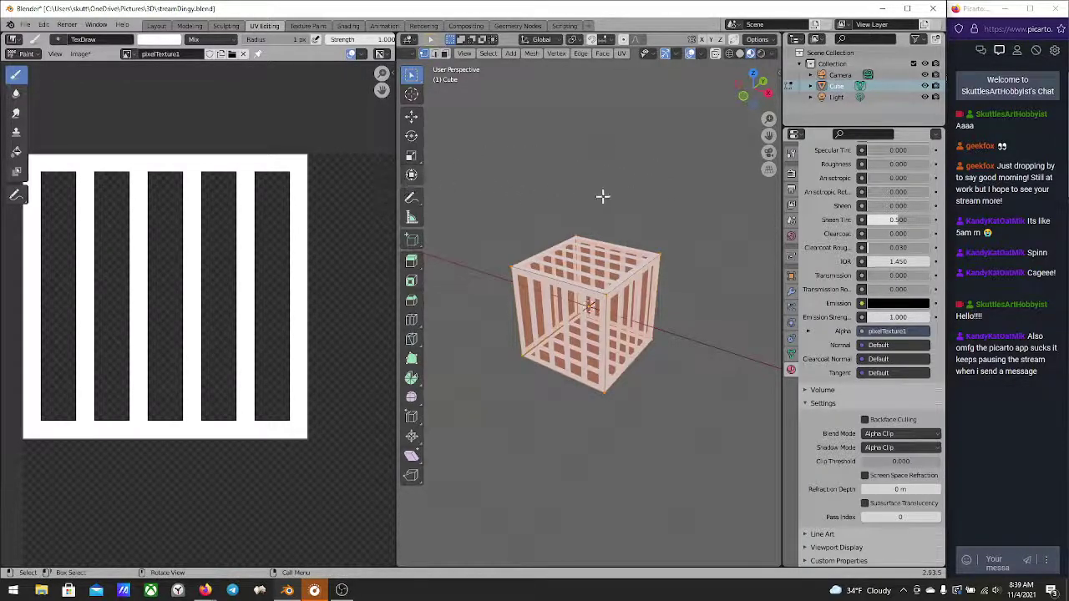
key(n)
key(n)
key(n)
key(n)
key(n)
key(n)
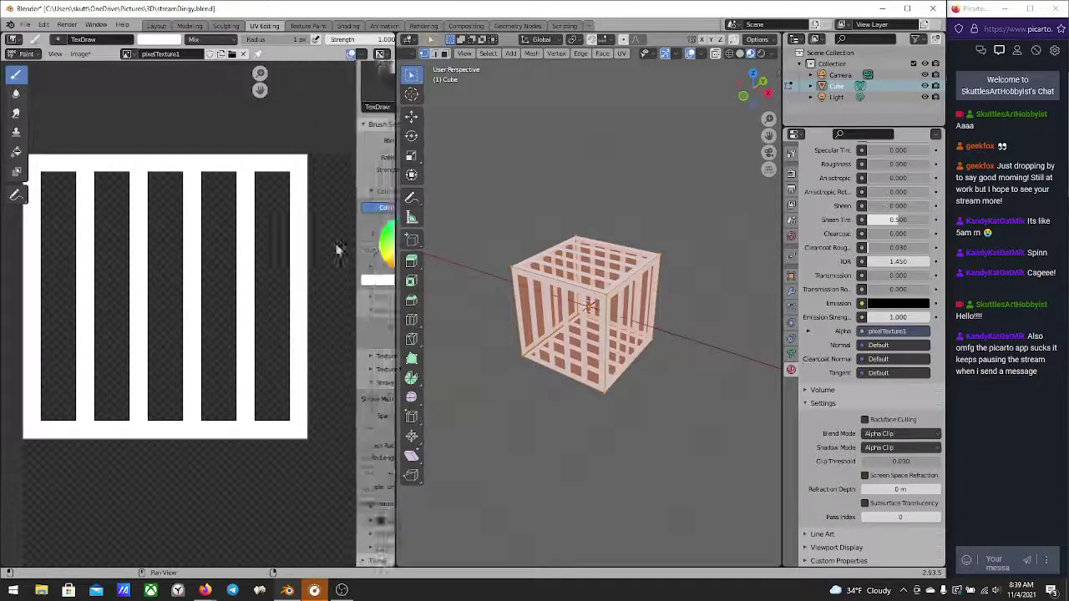
key(n)
key(n)
key(n)
key(n)
key(n)
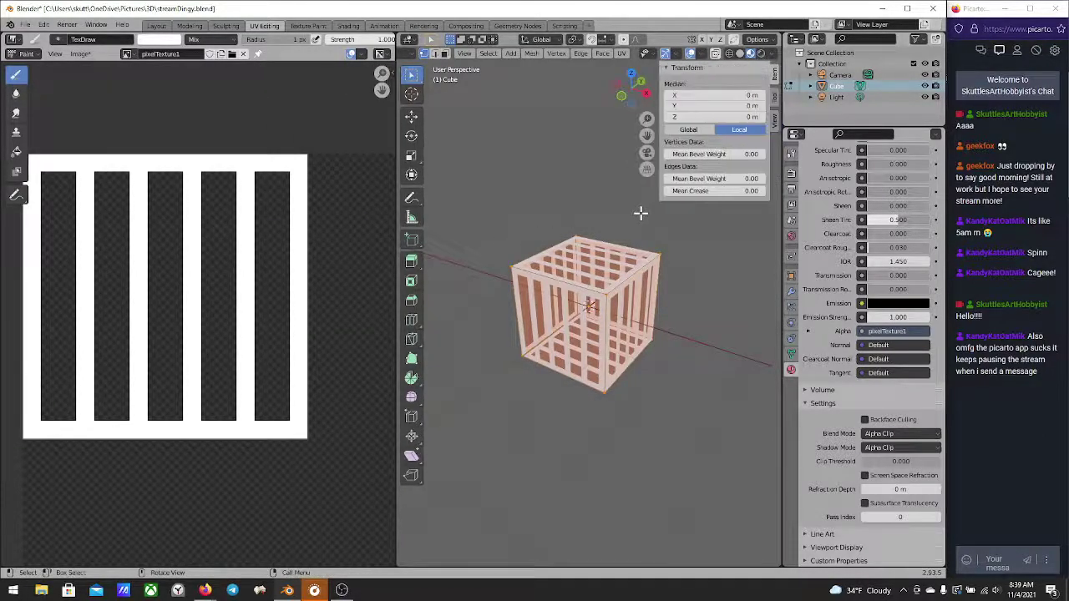
key(n)
key(n)
key(n)
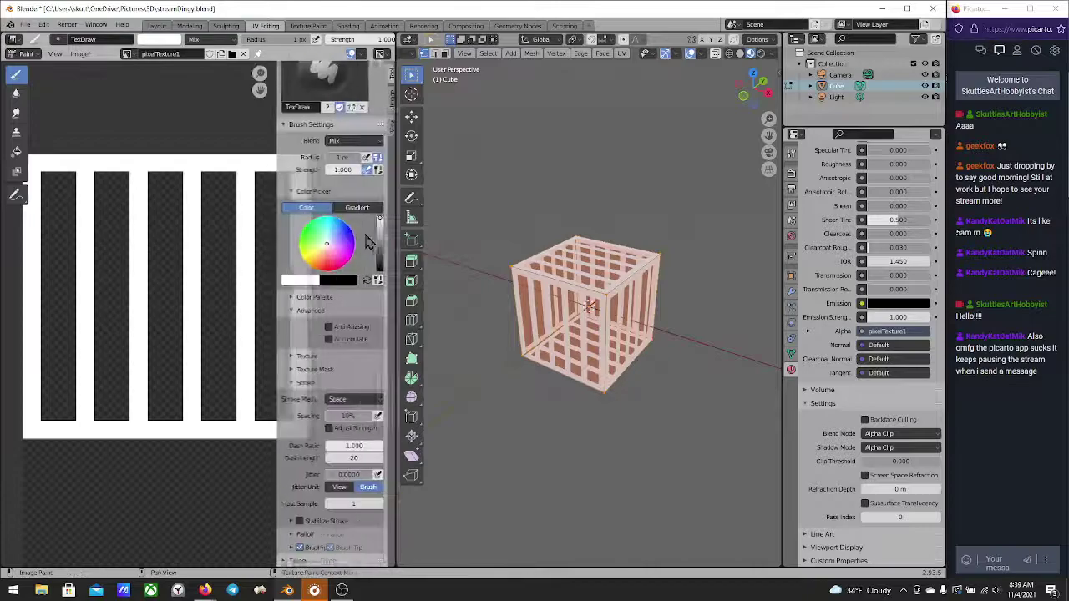
key(n)
key(n)
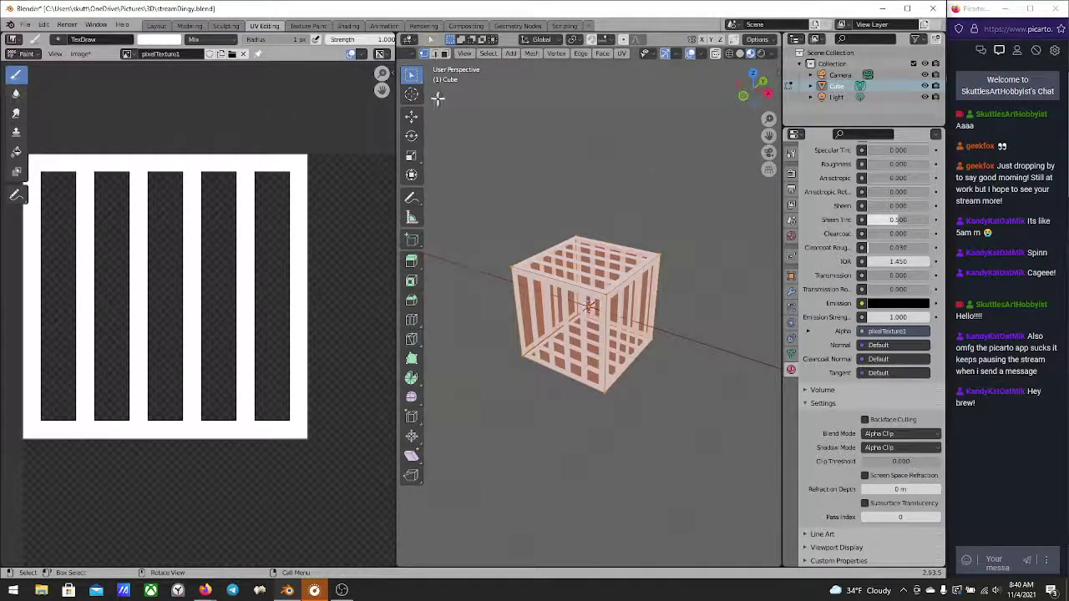
key(n)
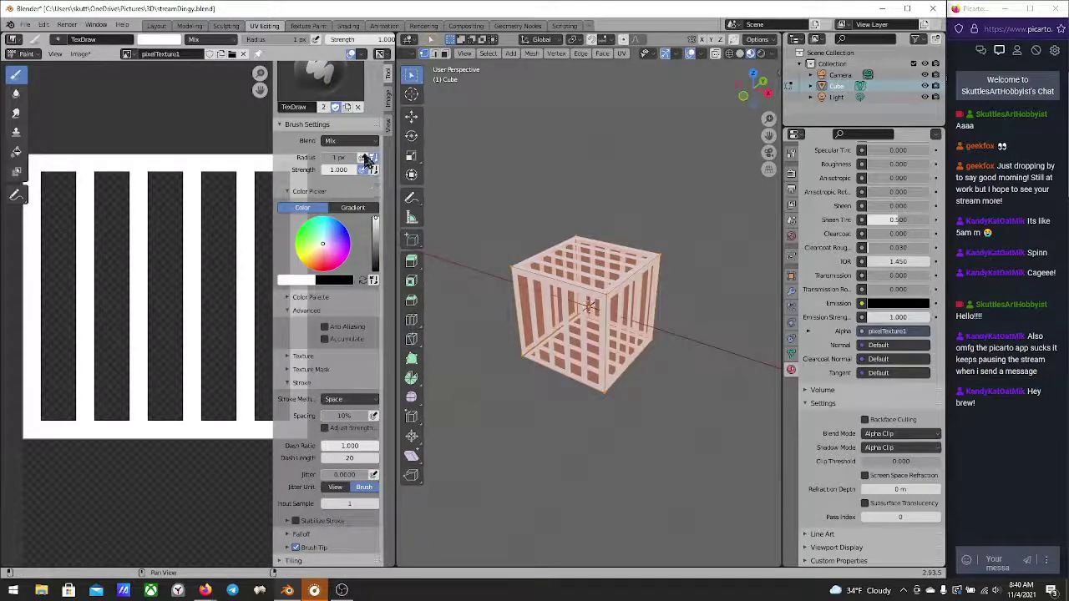
key(n)
key(n)
key(n)
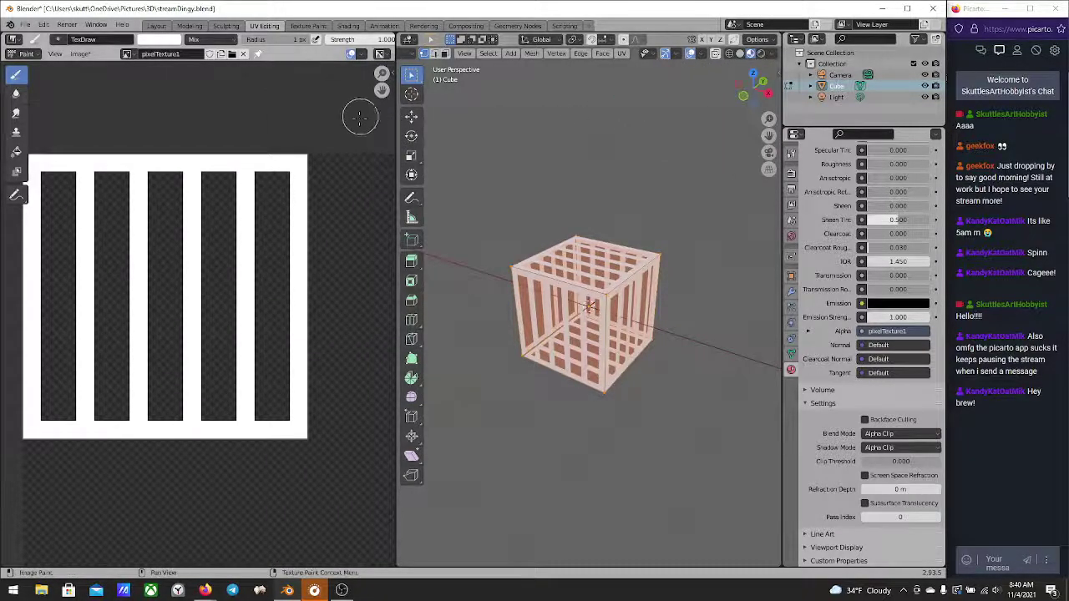
key(n)
key(n)
key(n)
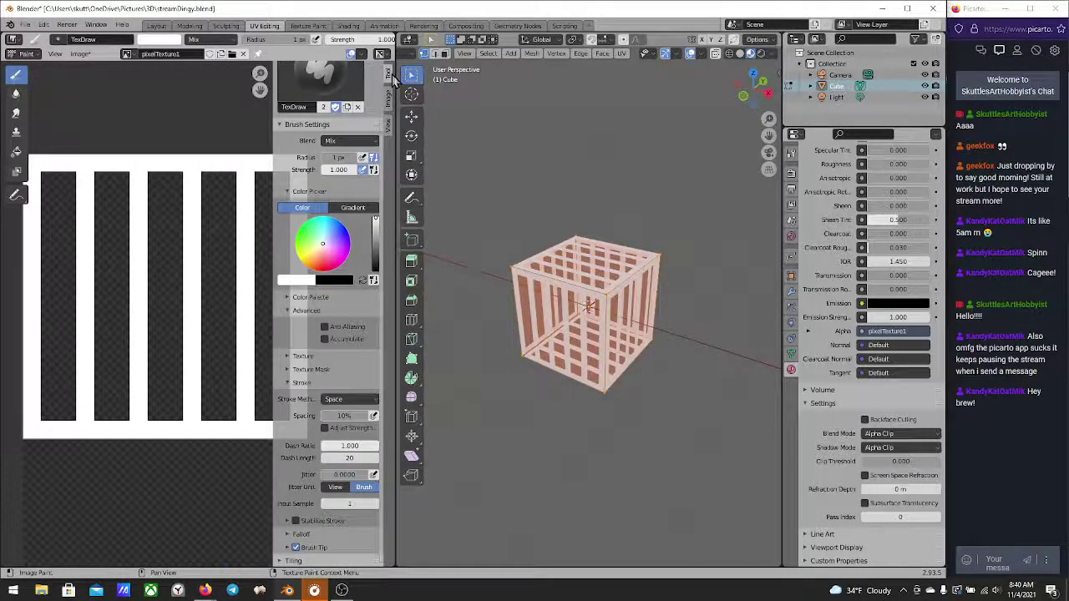
key(n)
key(n)
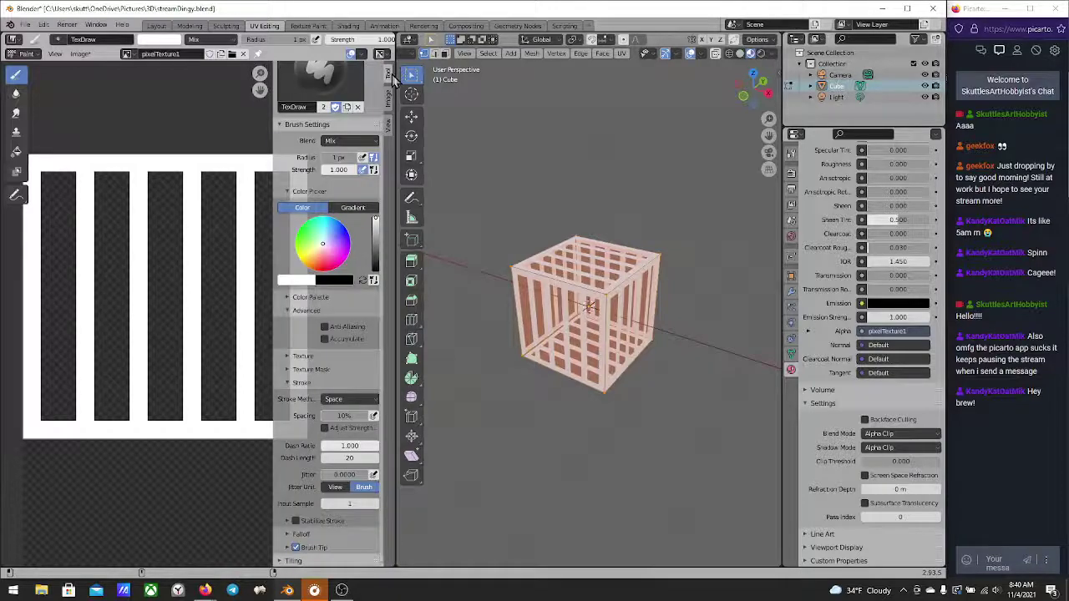
key(n)
key(n)
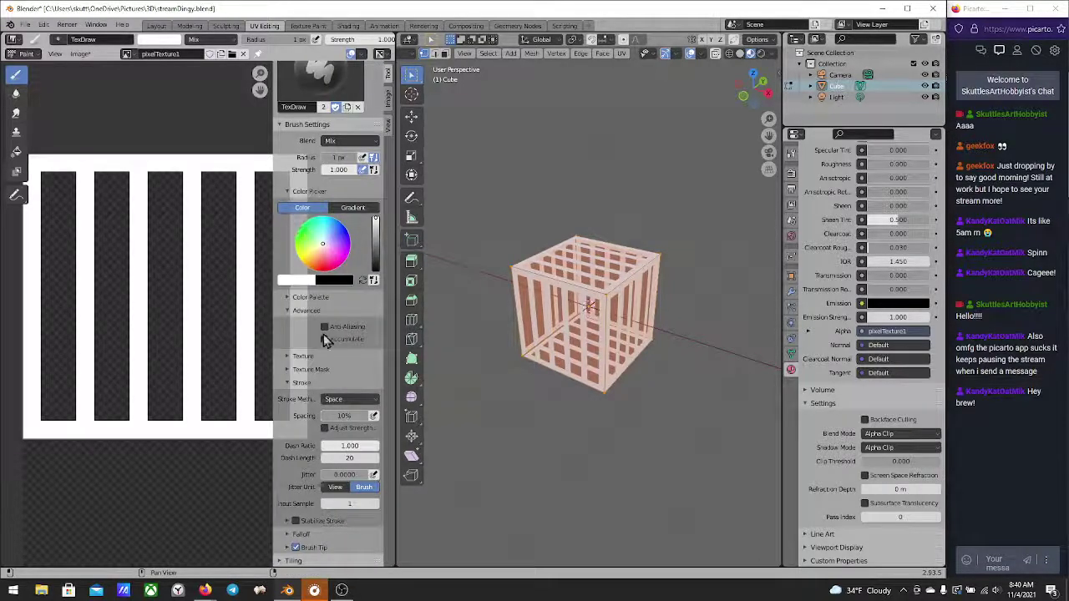
scroll(330, 341, up, 2)
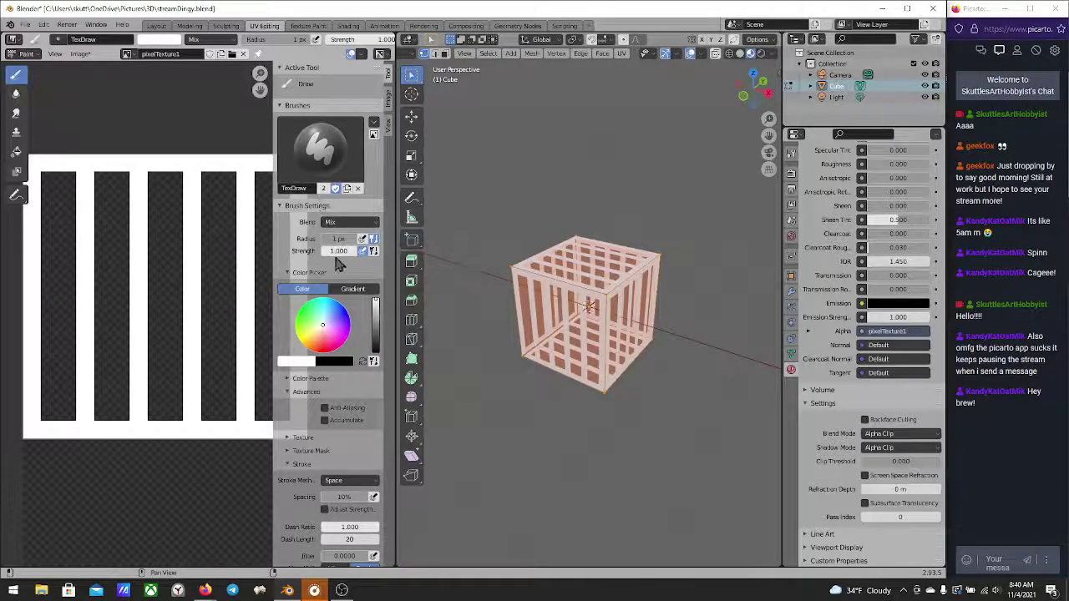
Add a new brush colour palette named 'cage colors'
click(302, 380)
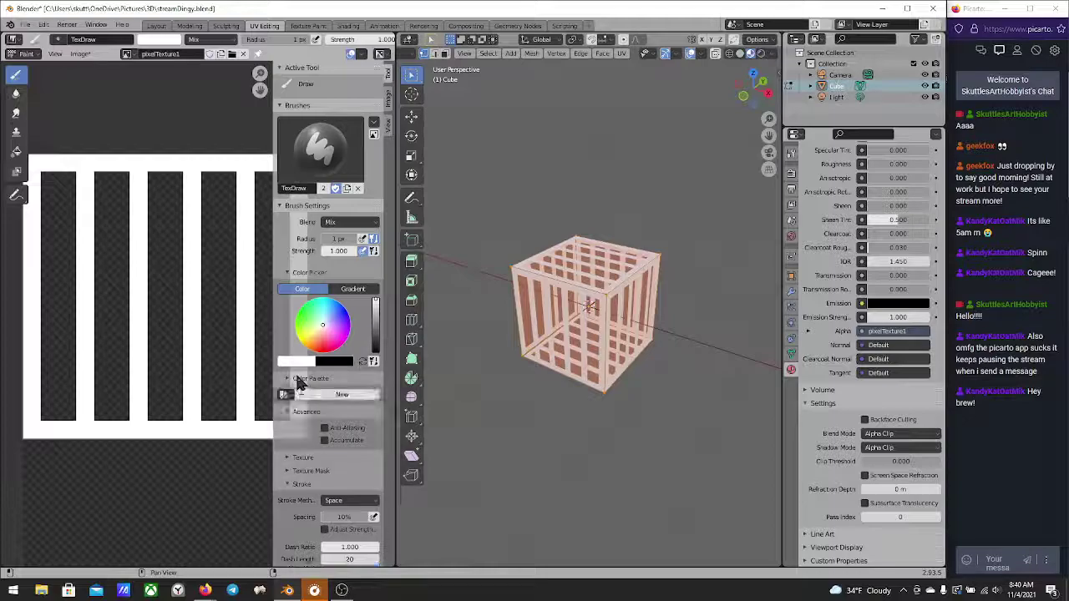
click(301, 394)
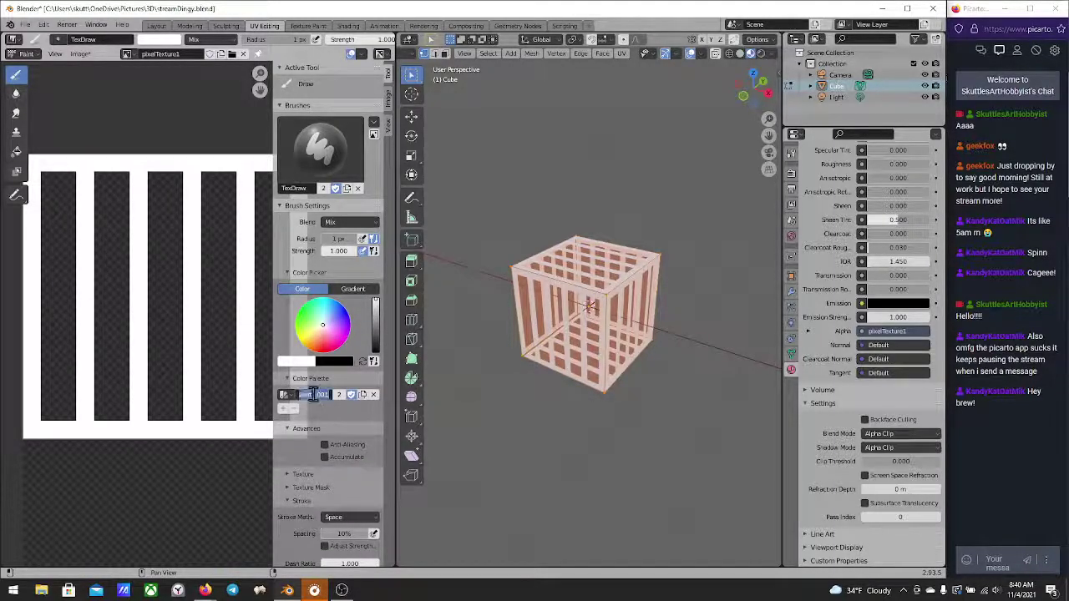
text(cage colors)
key(Return)
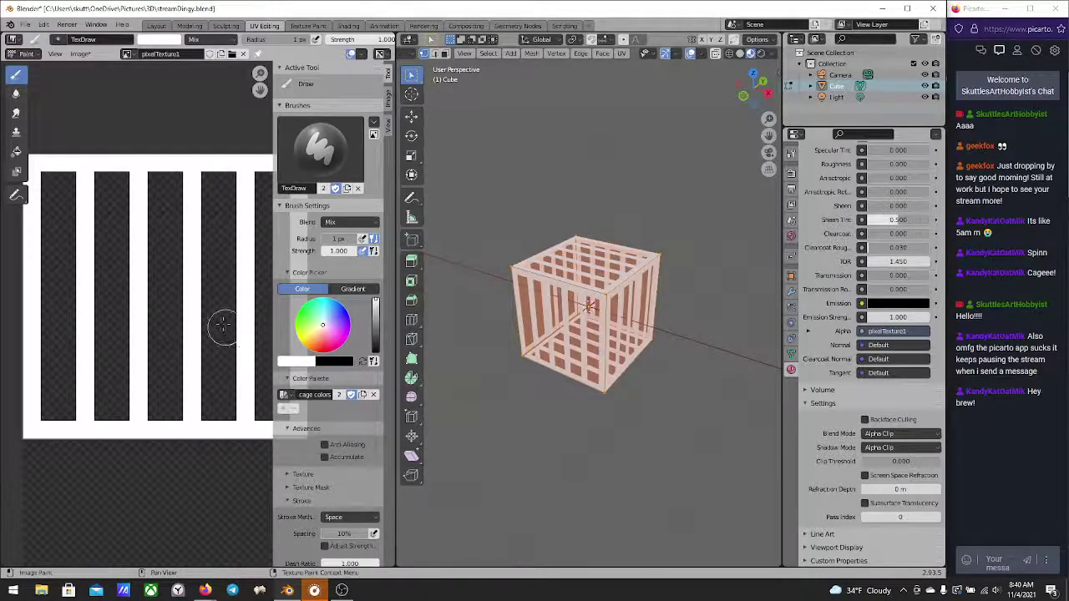
scroll(242, 335, down, 2)
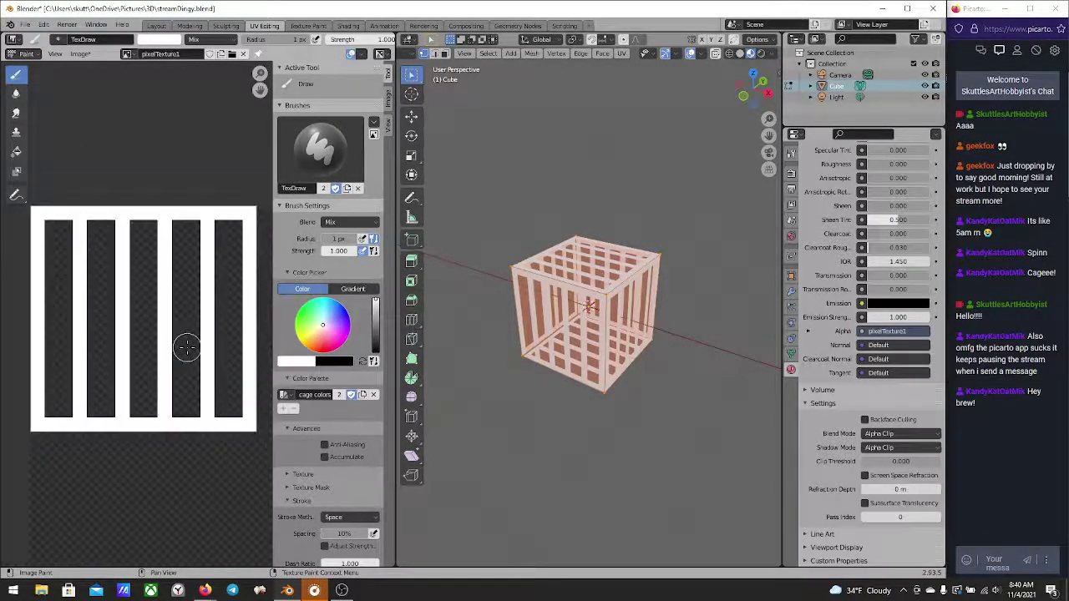
Tune the brush colour on the wheel and value slider to a teal blue (hue about 0.523)
click(329, 314)
drag(329, 310, 321, 305)
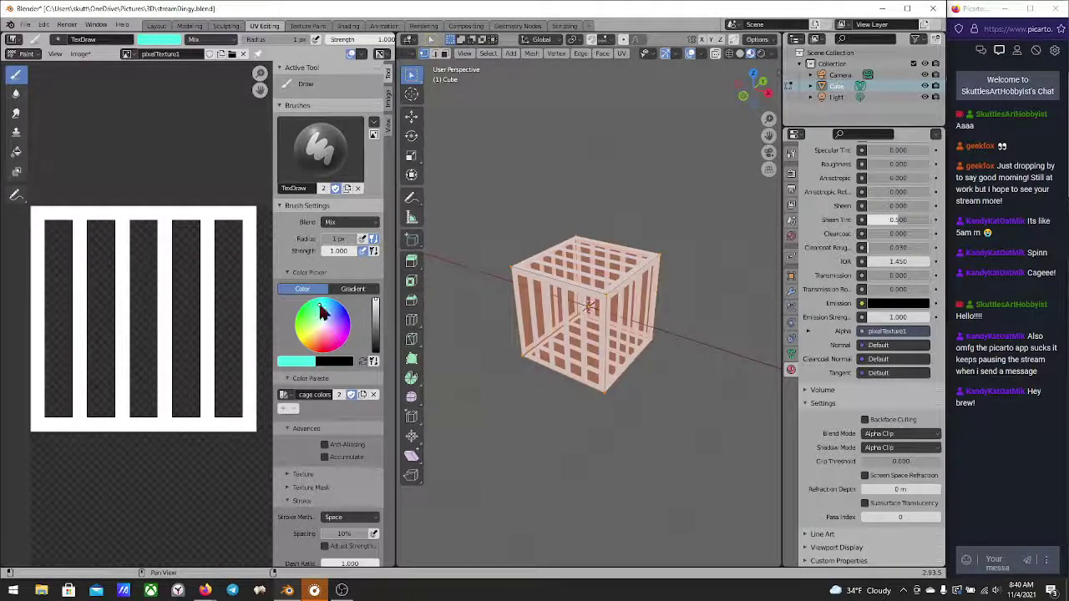
click(309, 365)
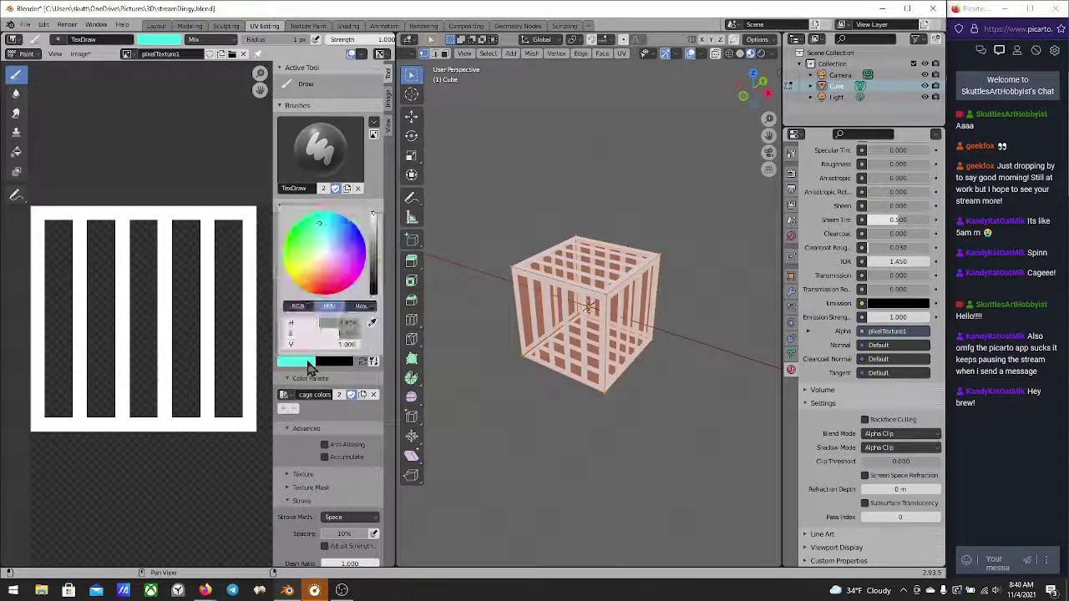
click(321, 239)
drag(321, 239, 326, 254)
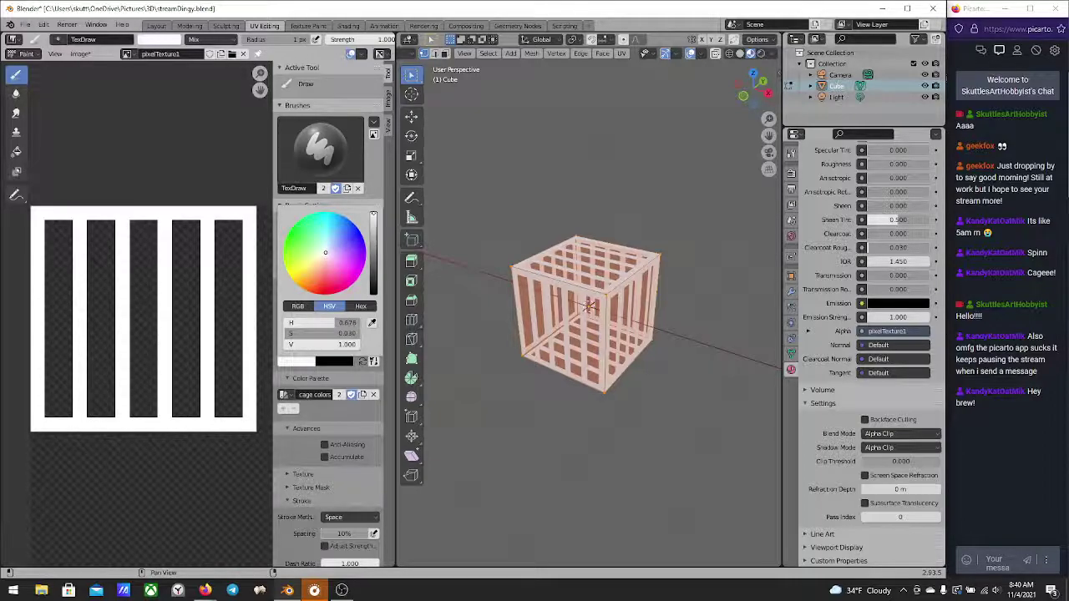
mouse_move(325, 243)
mouse_down()
mouse_move(321, 212)
mouse_move(316, 234)
mouse_up()
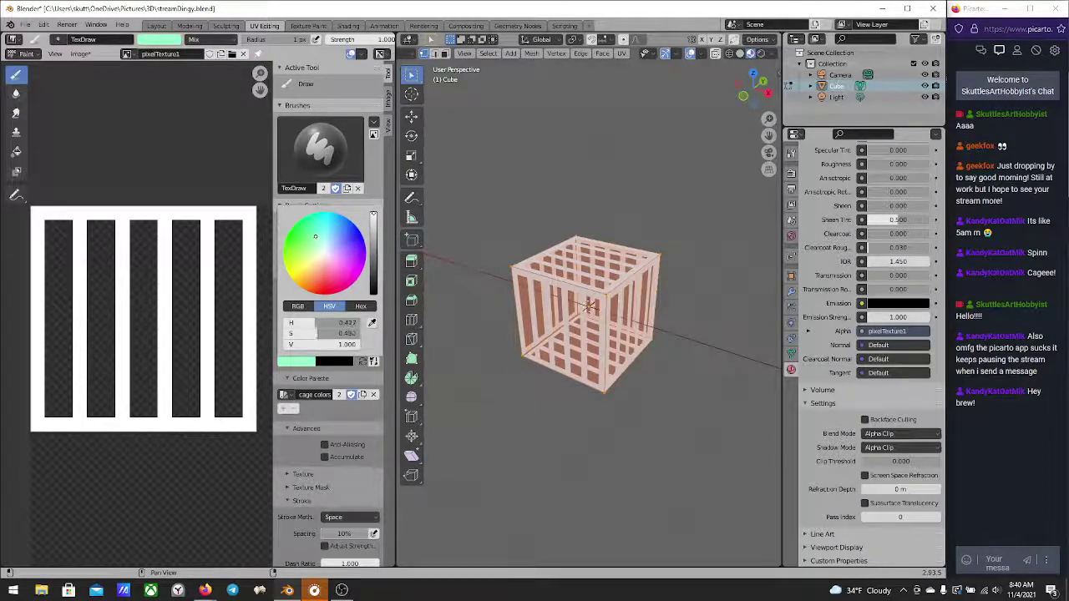
drag(317, 235, 318, 234)
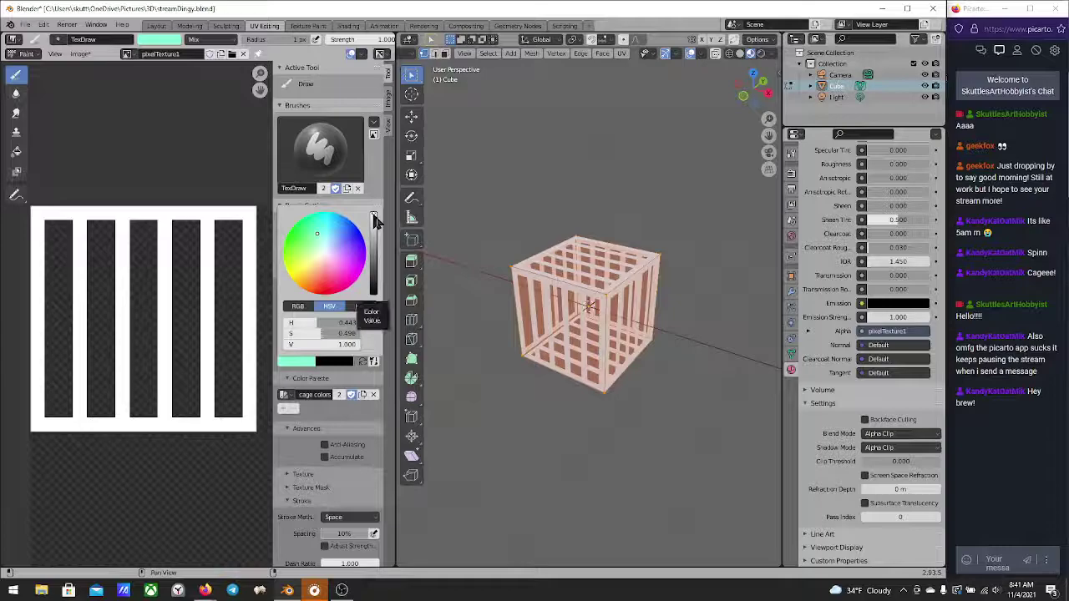
mouse_move(375, 221)
mouse_down()
mouse_move(374, 292)
mouse_move(375, 214)
mouse_move(374, 247)
mouse_move(375, 236)
mouse_up()
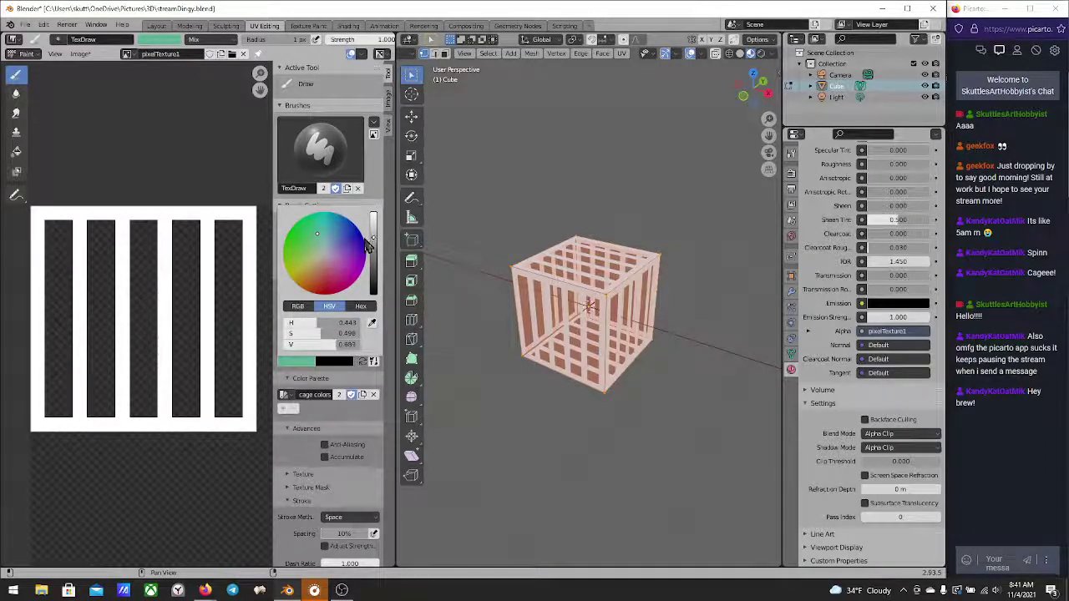
drag(320, 234, 330, 224)
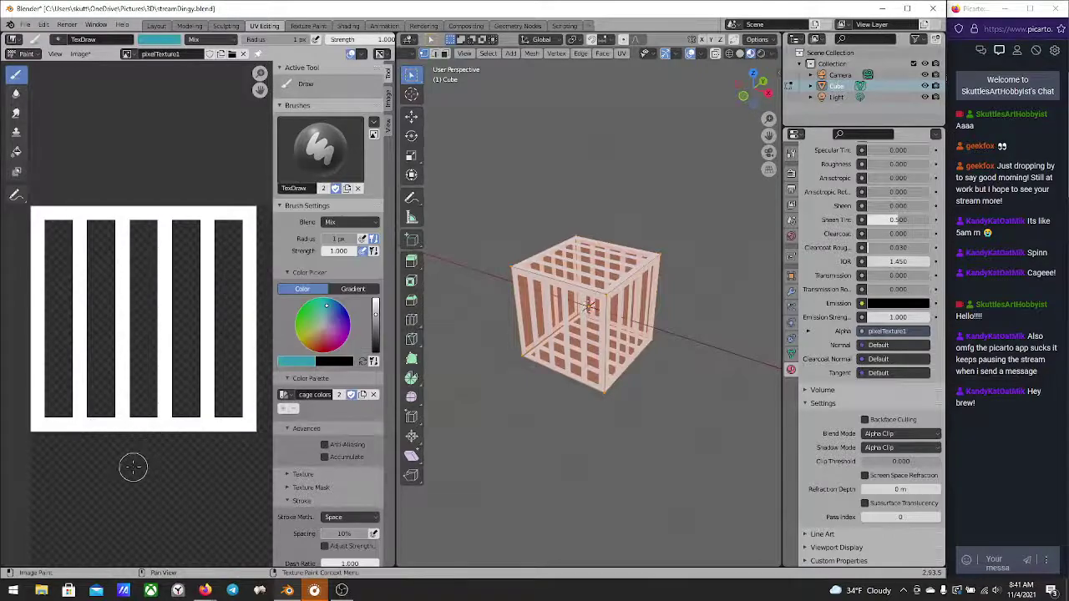
scroll(174, 337, down, 1)
middle_drag(174, 336, 210, 384)
scroll(194, 400, up, 1)
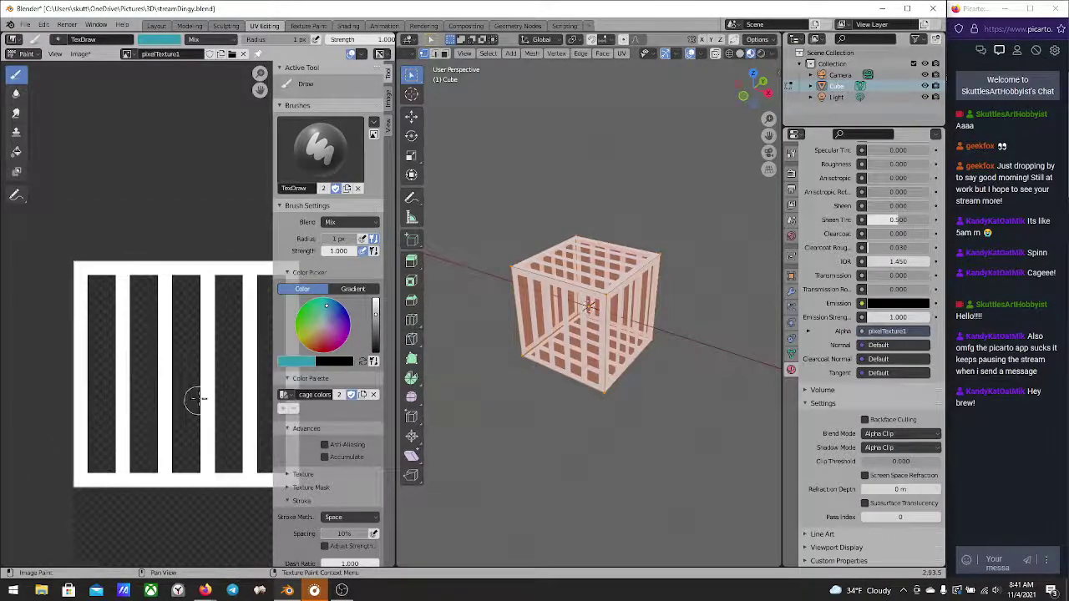
Enable Use Unified Color and set the shared brush colour to cyan
click(20, 154)
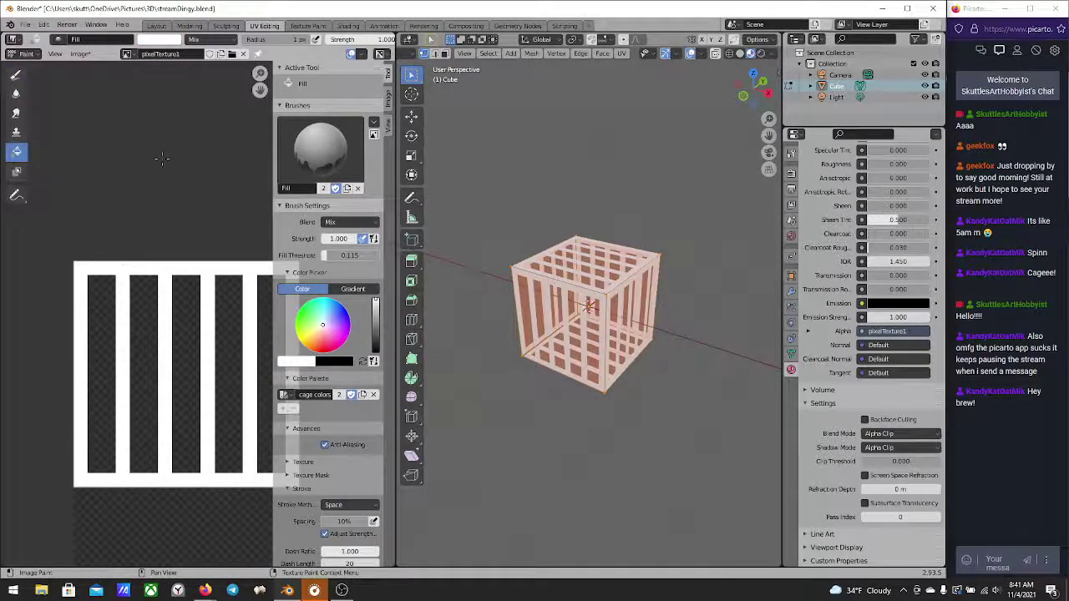
click(16, 75)
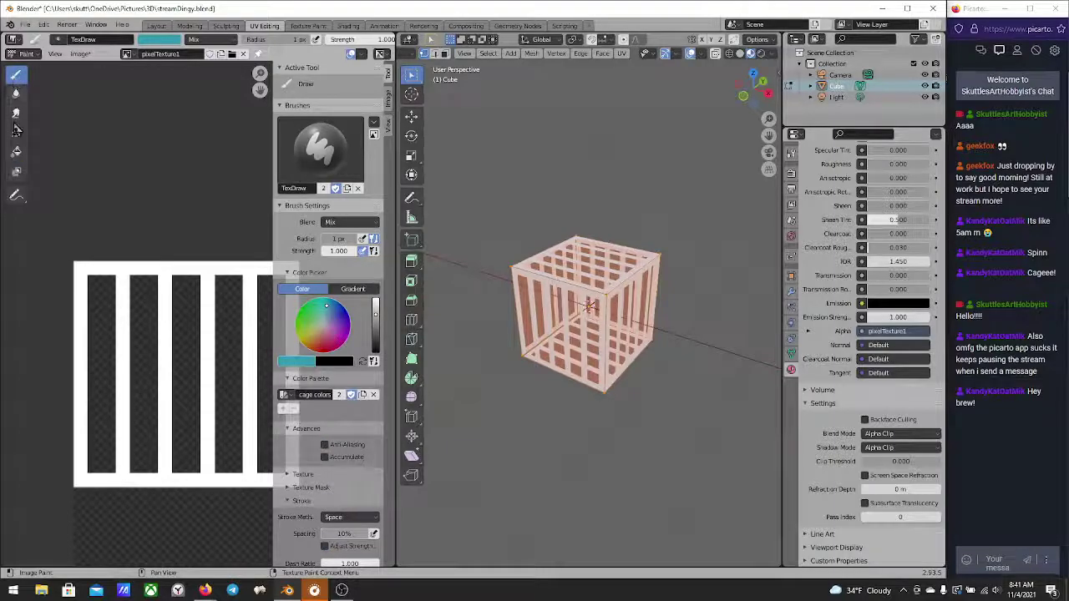
click(17, 151)
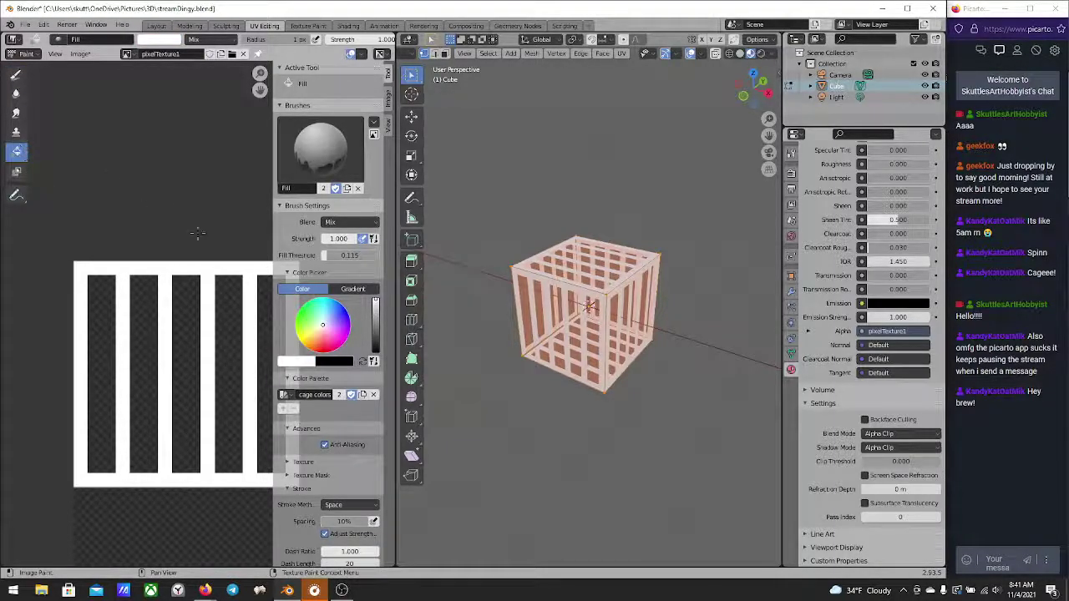
click(16, 74)
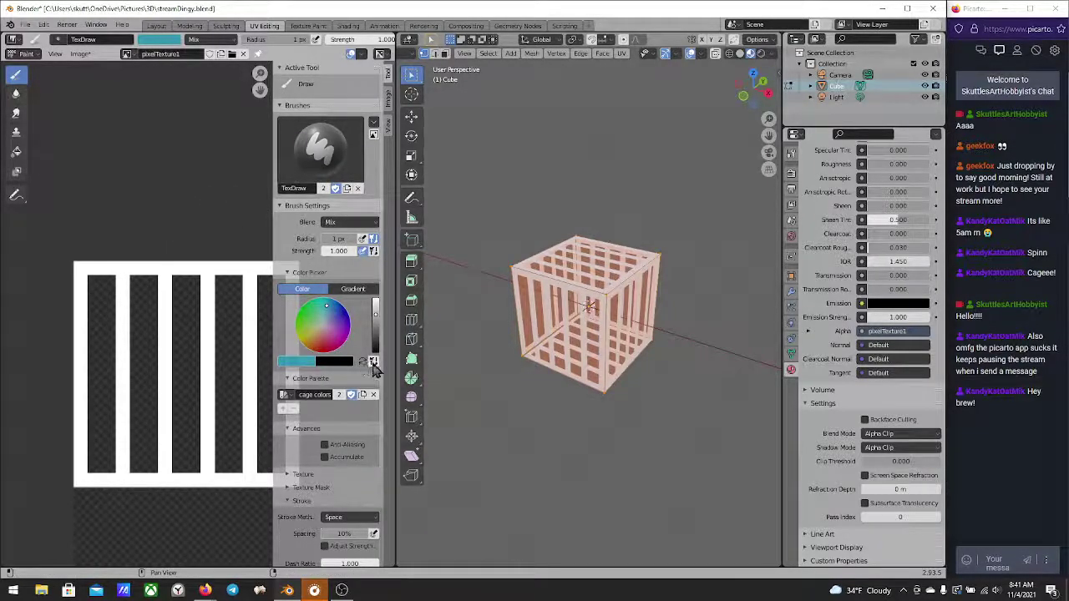
click(374, 362)
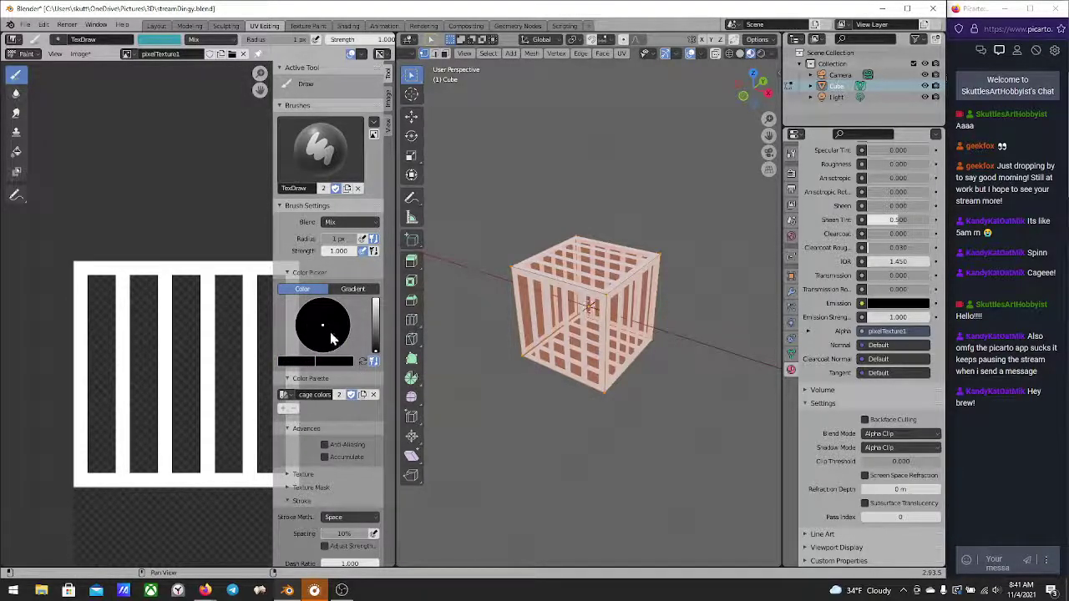
drag(375, 342, 375, 301)
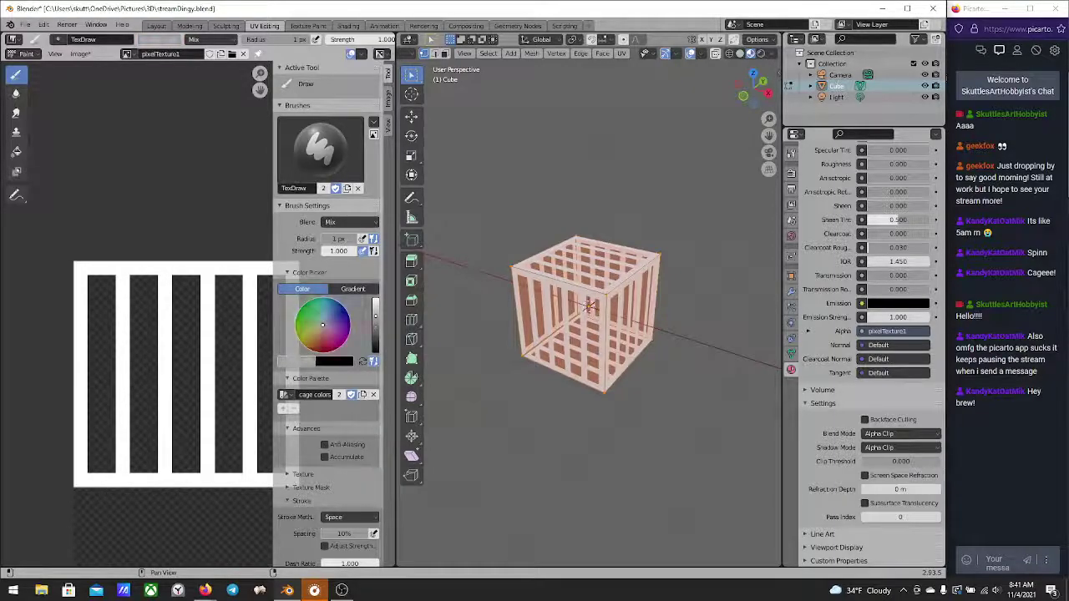
drag(323, 324, 326, 309)
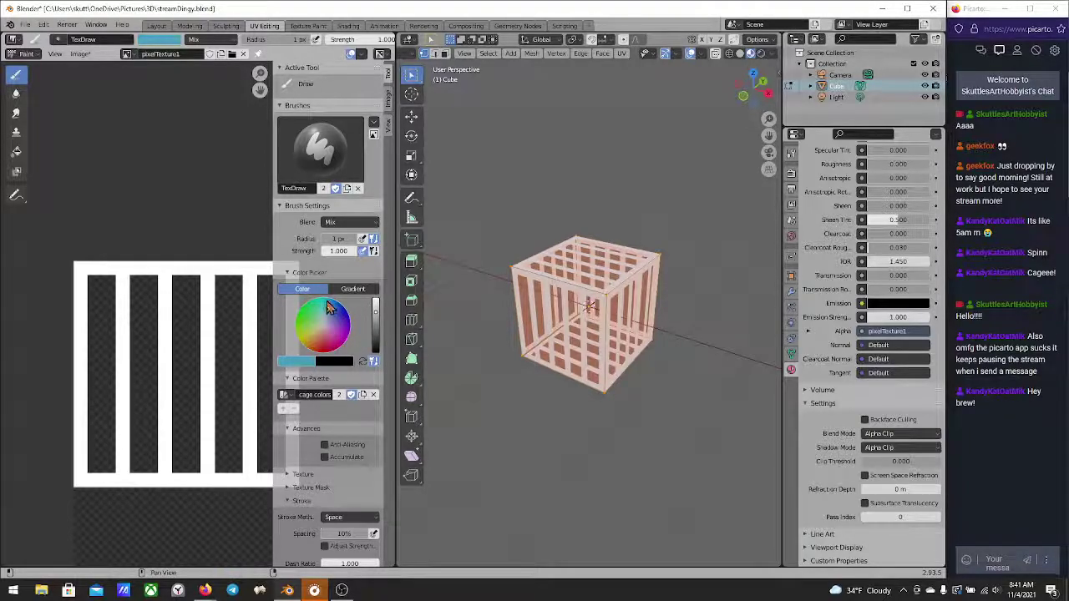
Fill the white cage frame in the texture with teal using the Fill tool
click(17, 153)
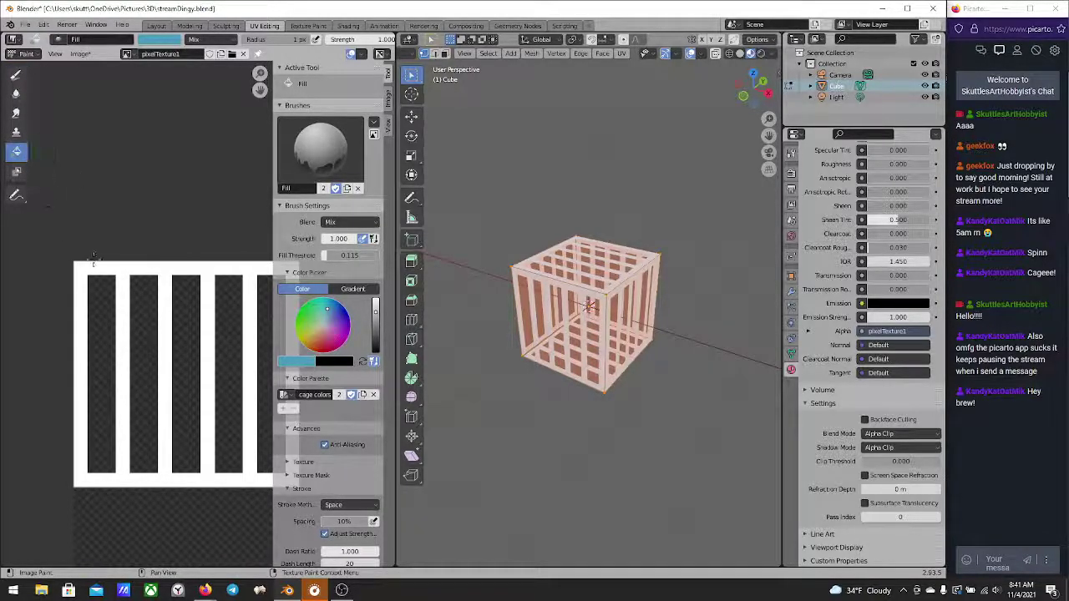
click(107, 267)
middle_drag(144, 360, 104, 340)
Save the teal as a cage colors swatch and darken the brush colour for accents
click(16, 76)
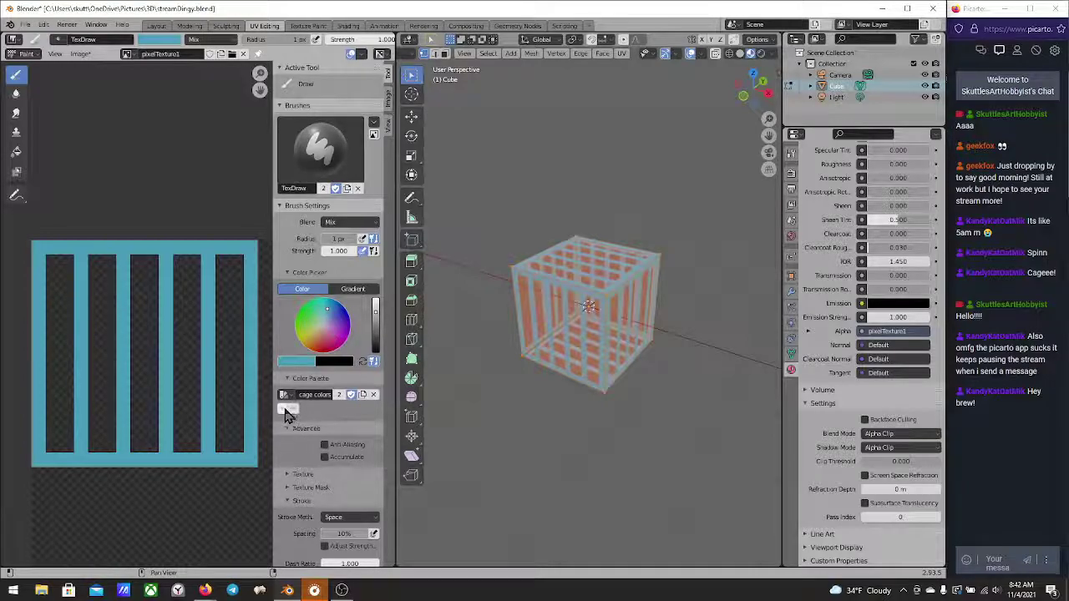
click(285, 410)
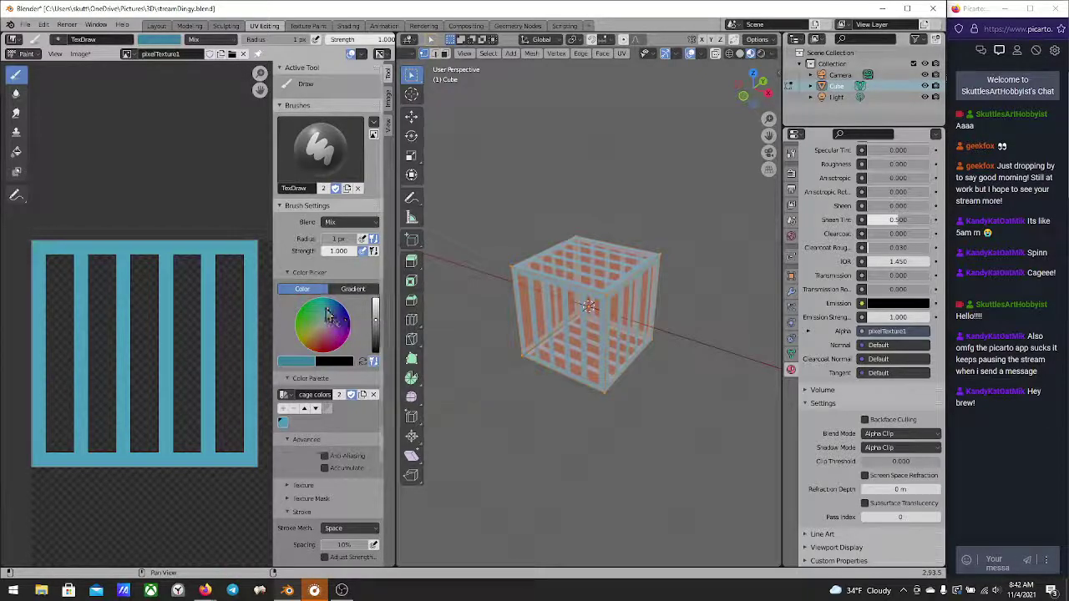
drag(349, 317, 331, 310)
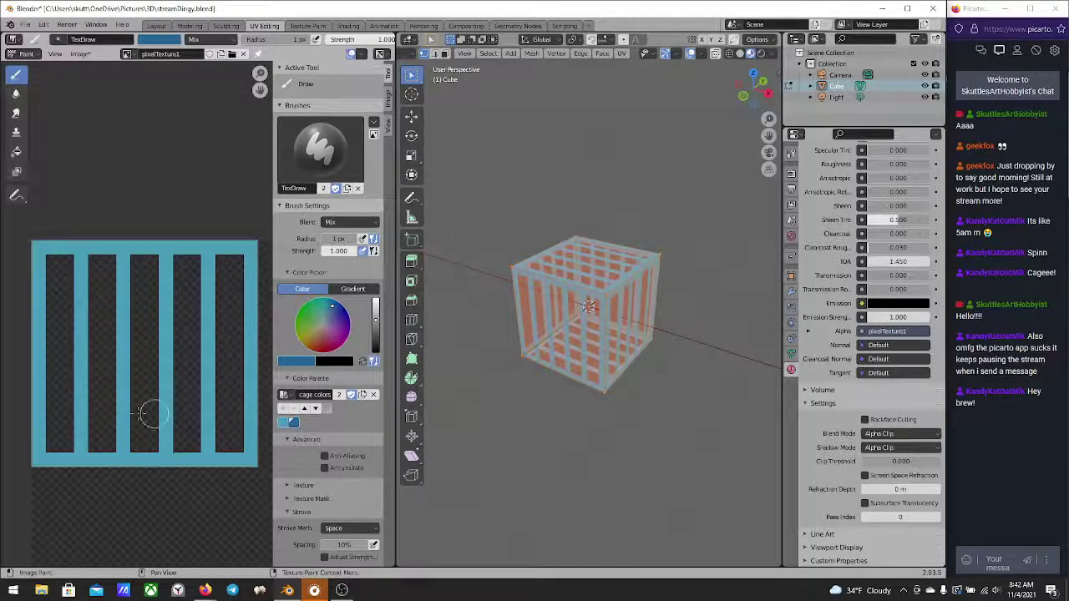
Paint darker blue pixels on the top two rows of bars two to five
click(80, 260)
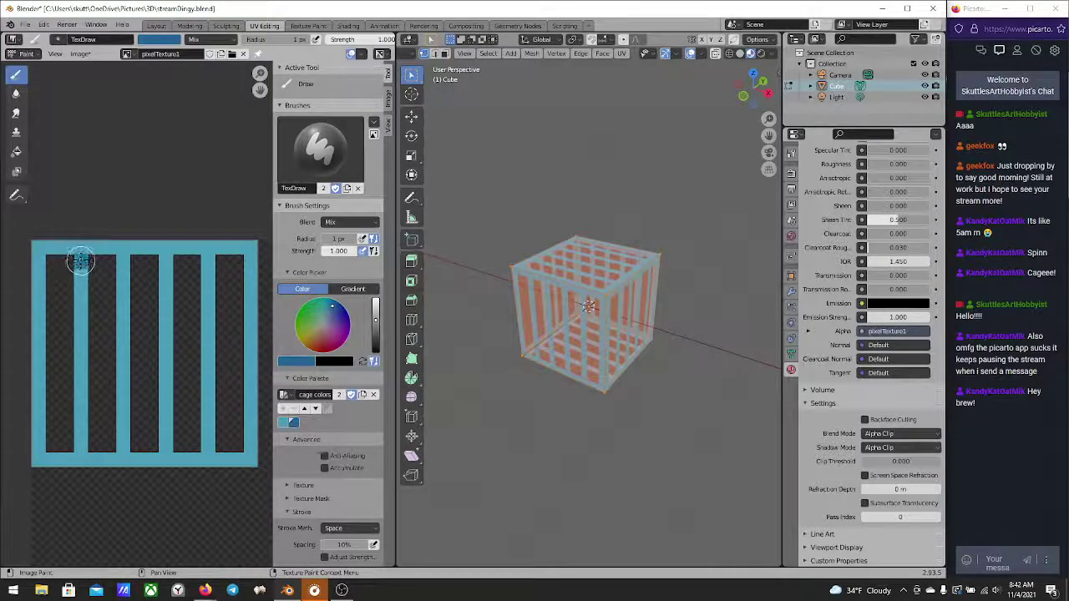
click(124, 261)
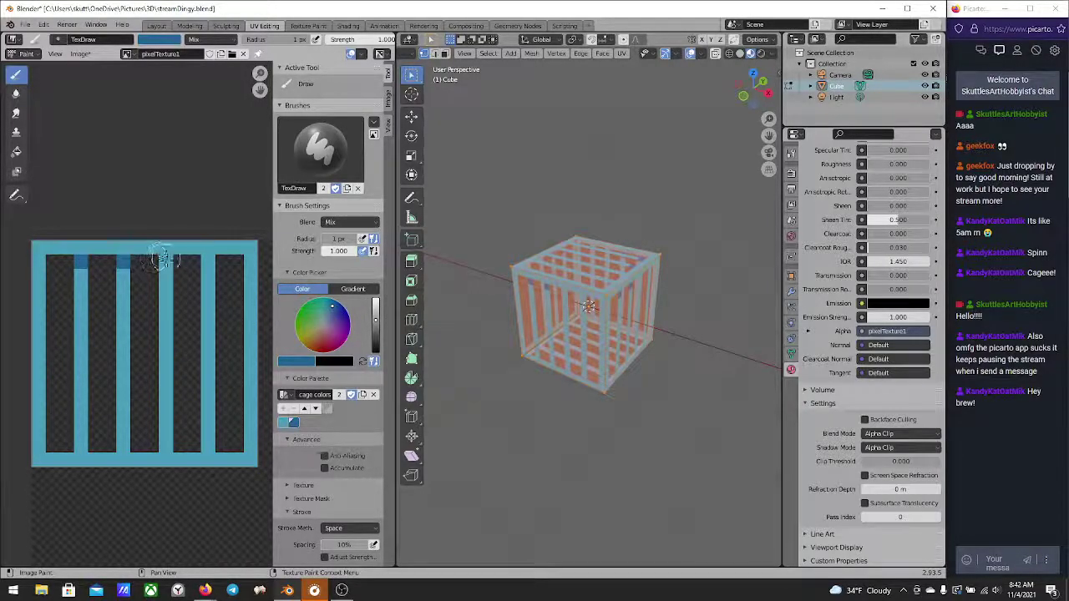
click(166, 260)
click(208, 261)
click(209, 274)
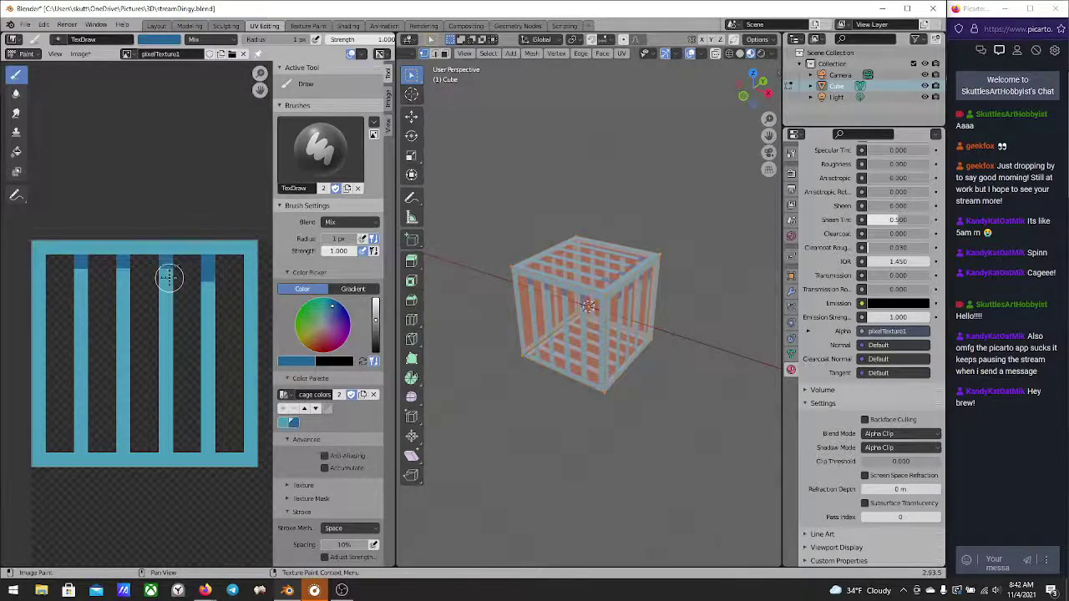
click(165, 274)
click(123, 274)
click(81, 274)
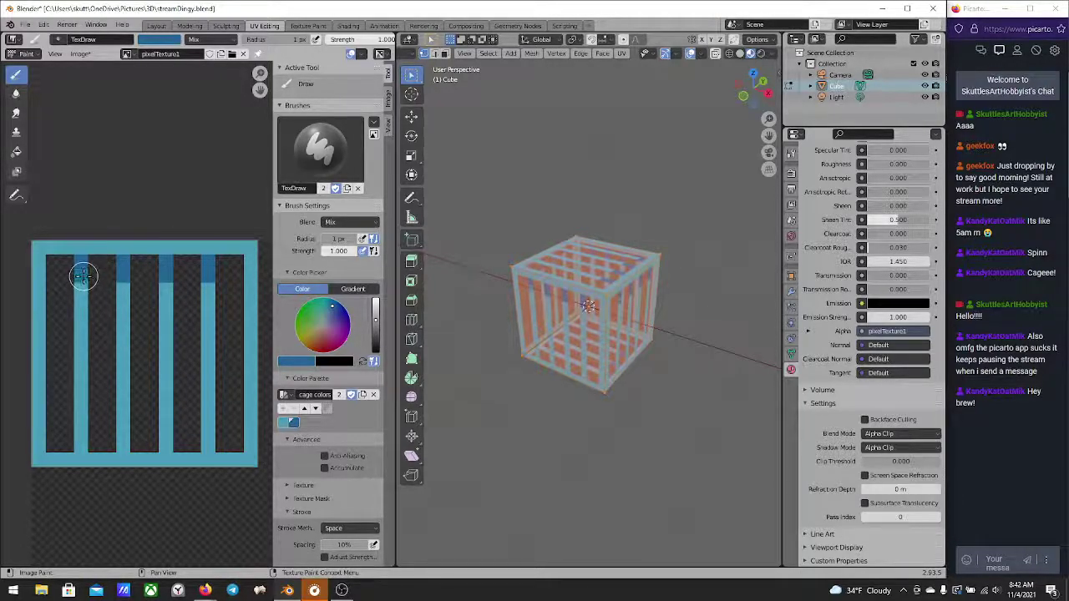
Leave paint mode and orbit the cube to inspect the darker accents on the cage
middle_drag(510, 385, 584, 315)
scroll(597, 301, up, 4)
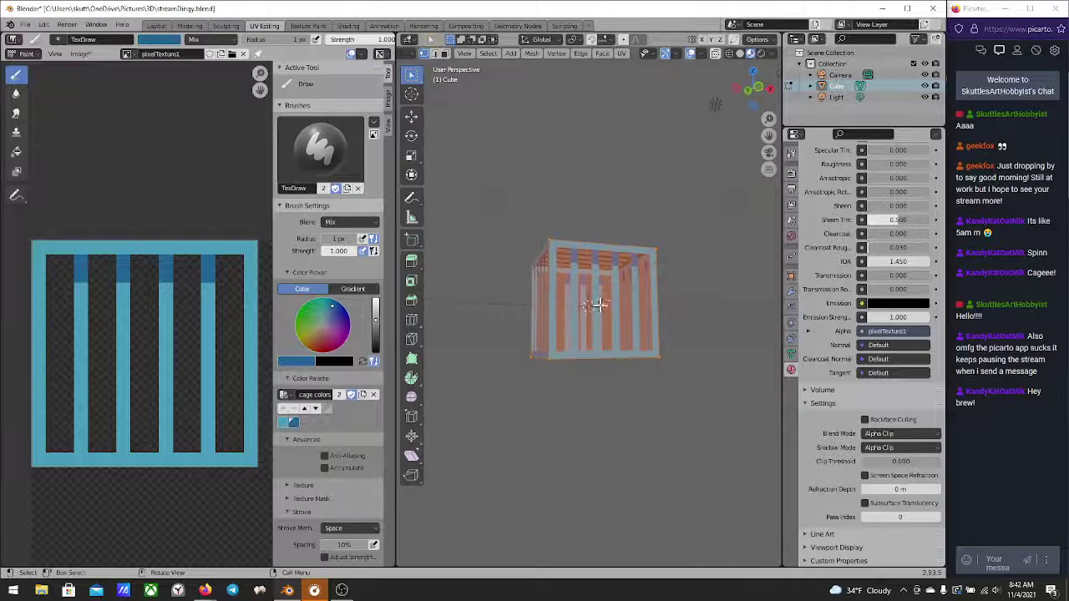
middle_drag(631, 280, 685, 289)
key(ctrl+Tab)
middle_drag(615, 304, 593, 310)
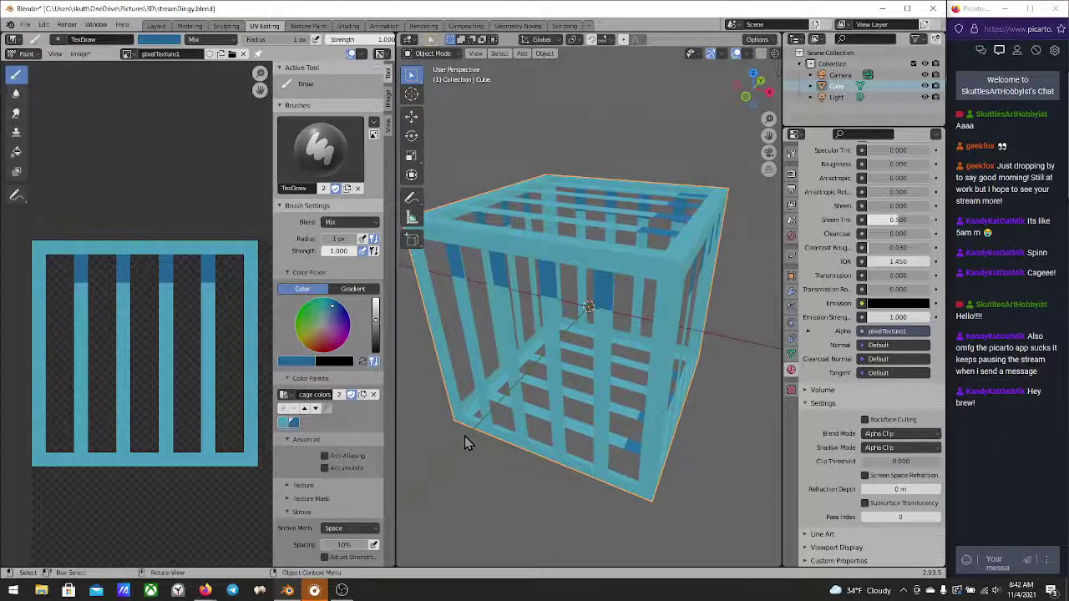
Reselect the darker palette blue and paint over the first bar's top pixels
key(Tab)
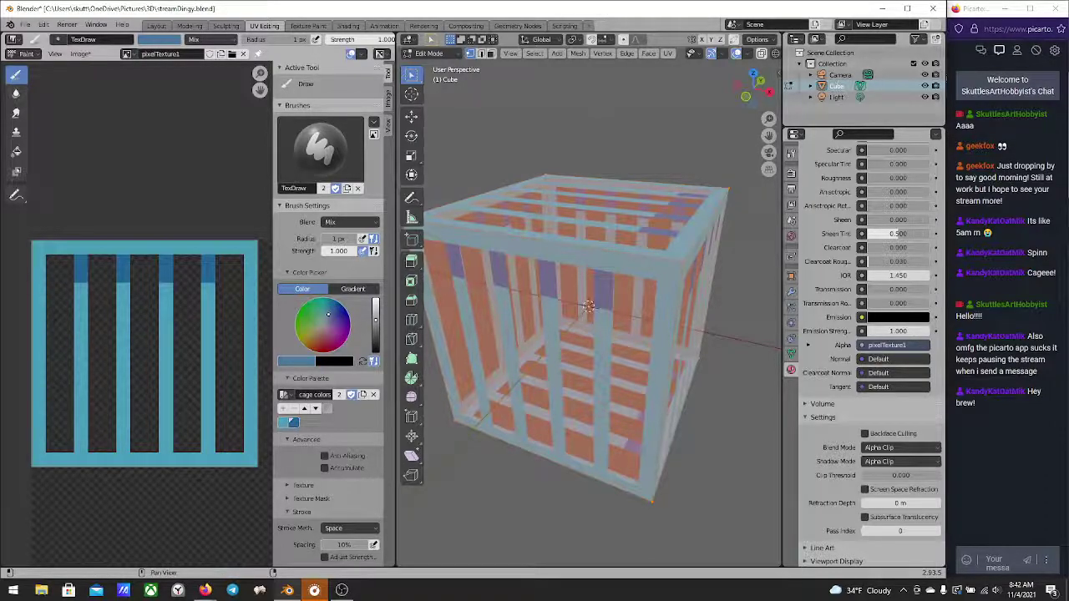
right_click(292, 424)
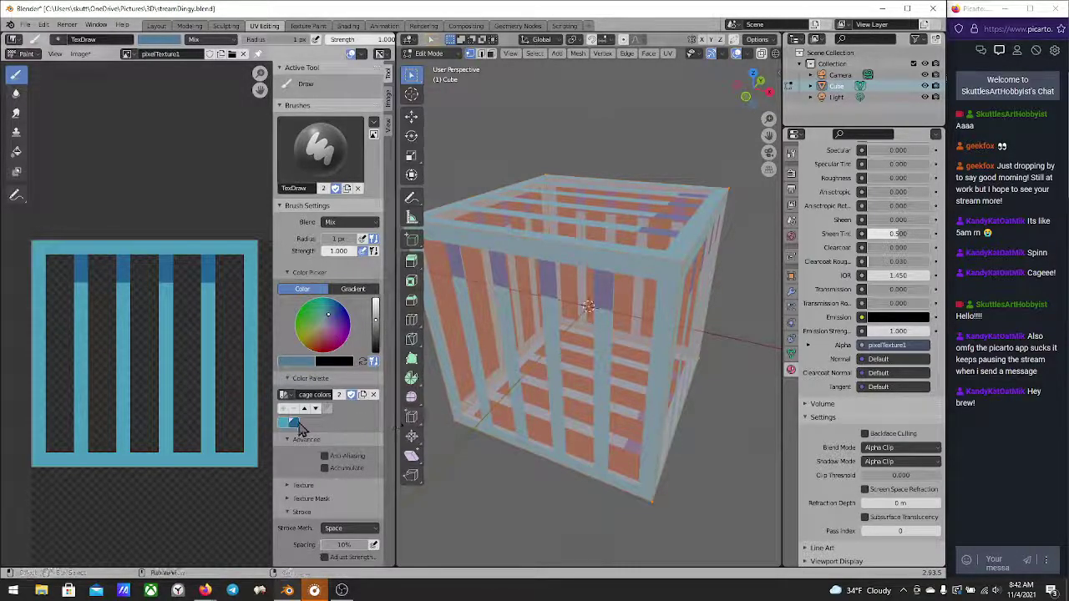
click(300, 428)
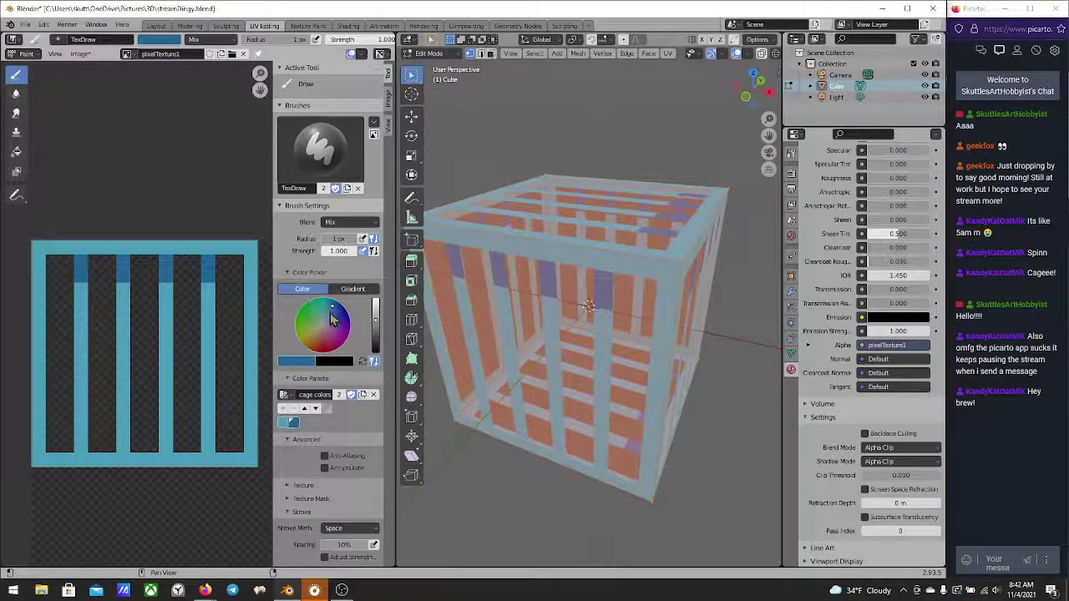
click(332, 317)
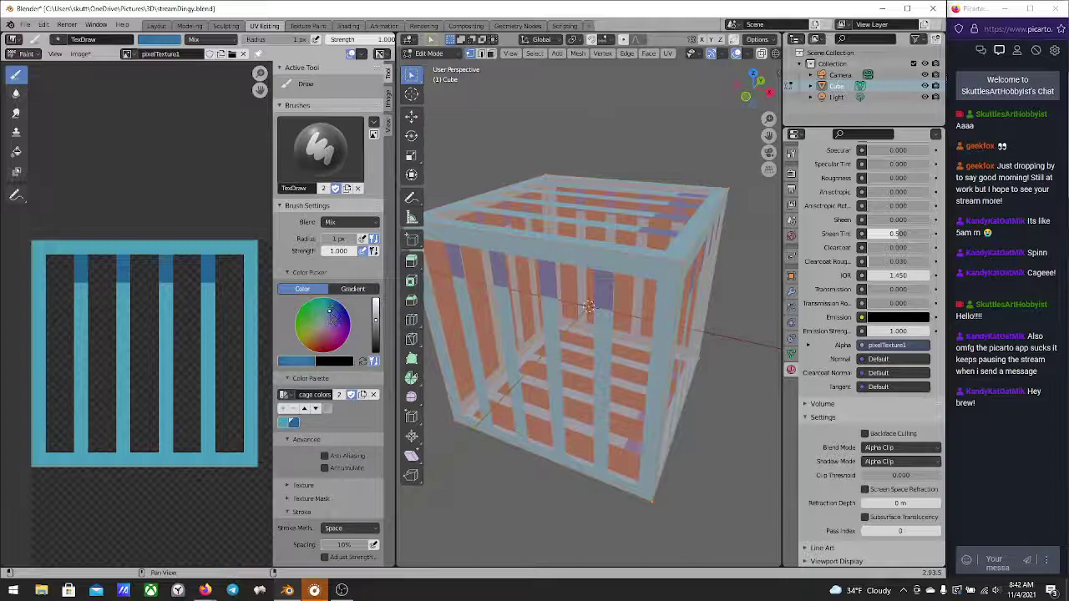
click(296, 423)
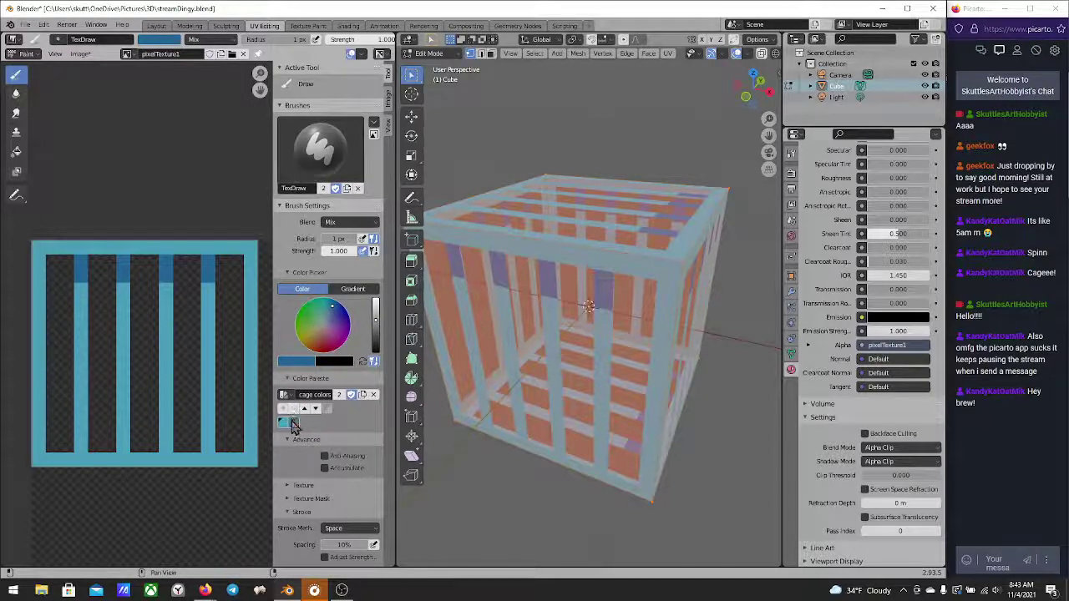
click(292, 424)
mouse_move(76, 261)
mouse_down()
mouse_move(79, 279)
mouse_move(125, 275)
mouse_move(122, 284)
mouse_up()
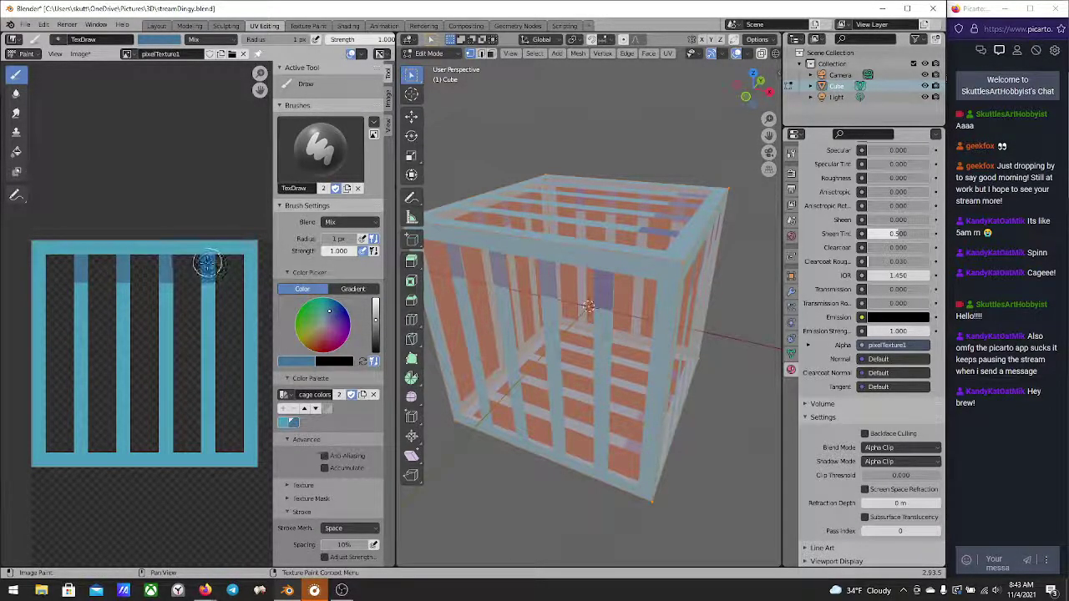
Darken the bar bottoms along the texture's lower band and check the cage from above
mouse_move(518, 322)
middle_down()
mouse_move(583, 316)
mouse_move(630, 370)
mouse_move(638, 294)
mouse_move(548, 309)
mouse_move(710, 361)
mouse_move(676, 275)
mouse_move(693, 305)
mouse_move(620, 313)
middle_up()
key(Tab)
key(Tab)
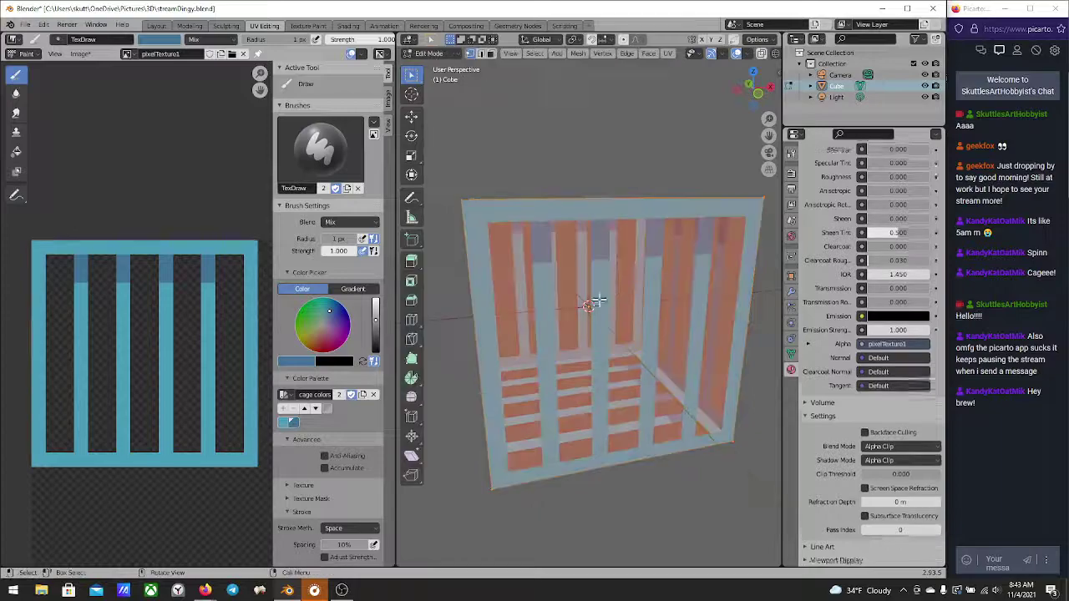
drag(77, 442, 205, 441)
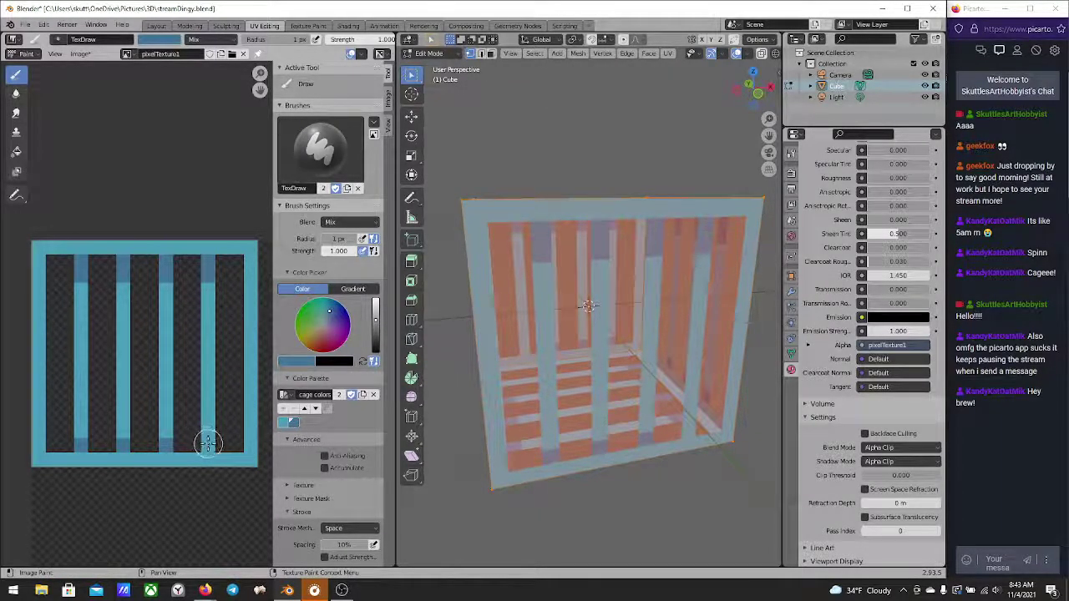
key(Tab)
middle_drag(603, 386, 600, 351)
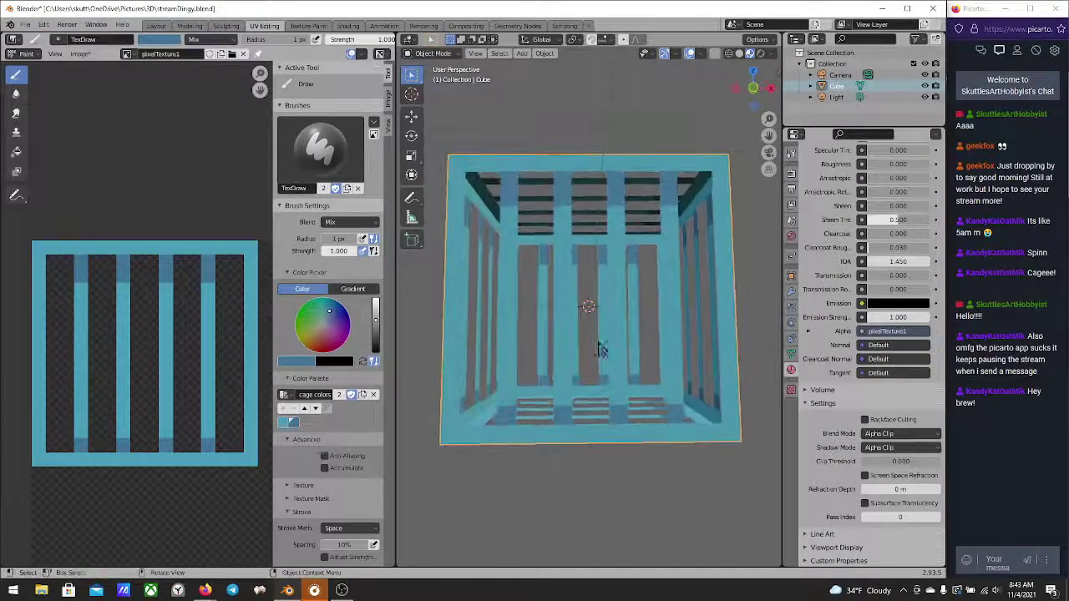
Paint more darker accents along the texture's bottom edge and orbit to a corner view
middle_drag(83, 291, 111, 289)
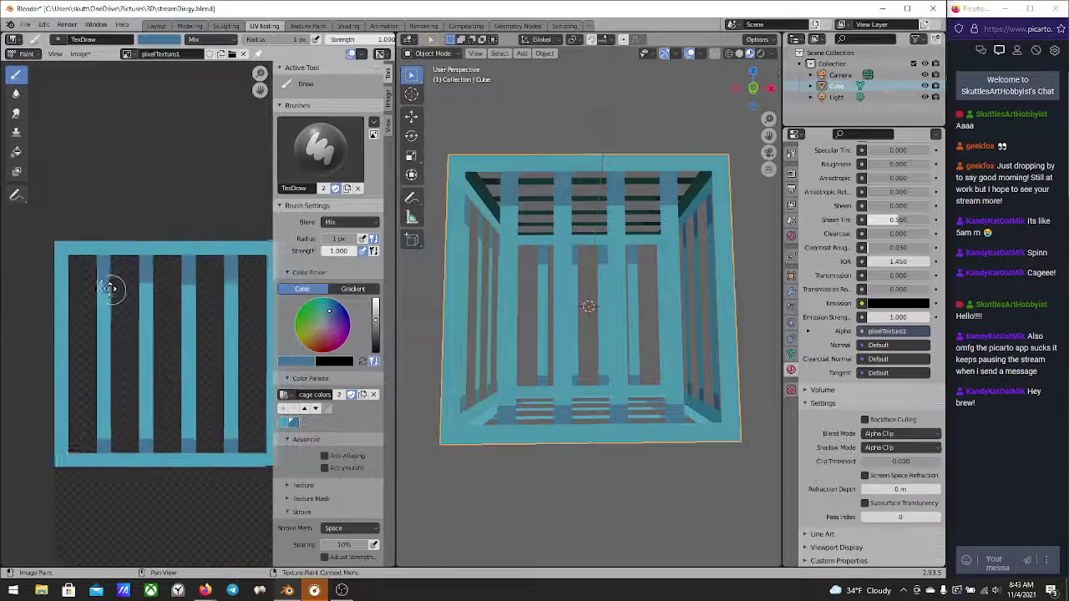
scroll(111, 288, down, 3)
scroll(114, 291, up, 4)
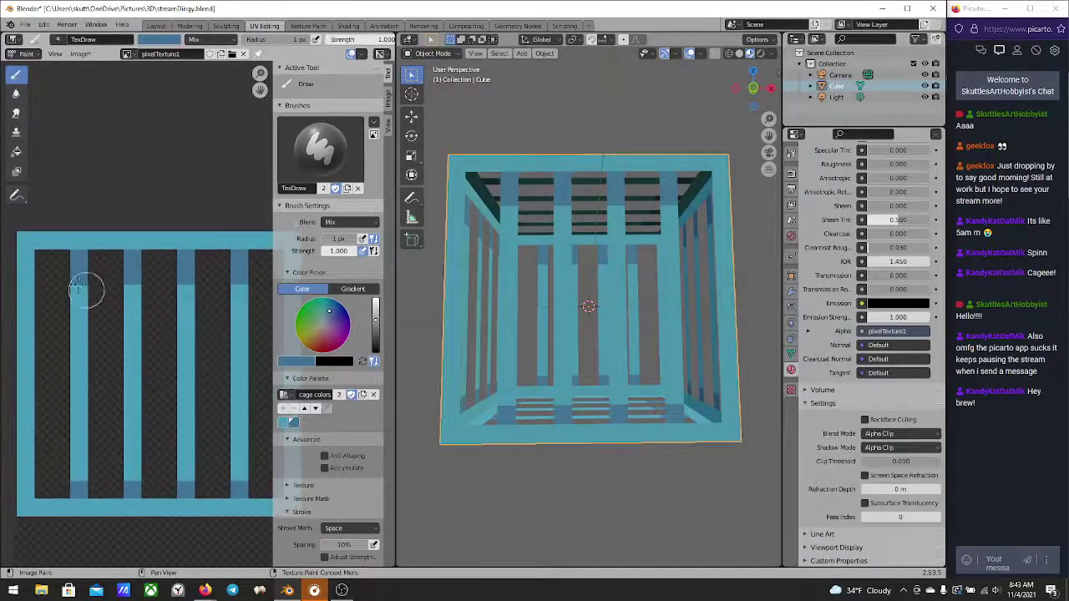
middle_drag(88, 323, 2, 320)
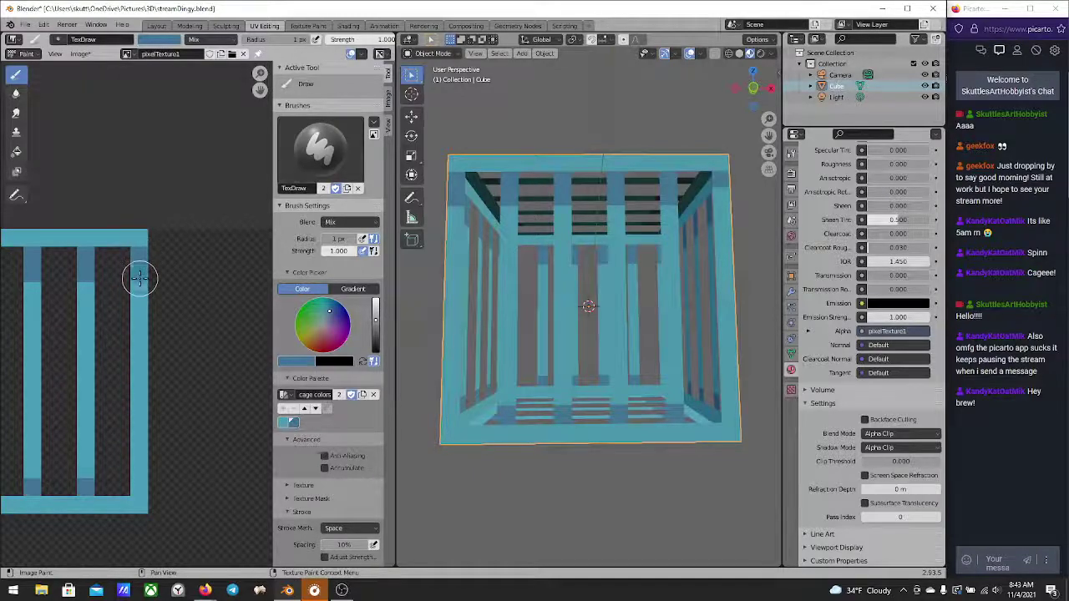
scroll(139, 278, down, 4)
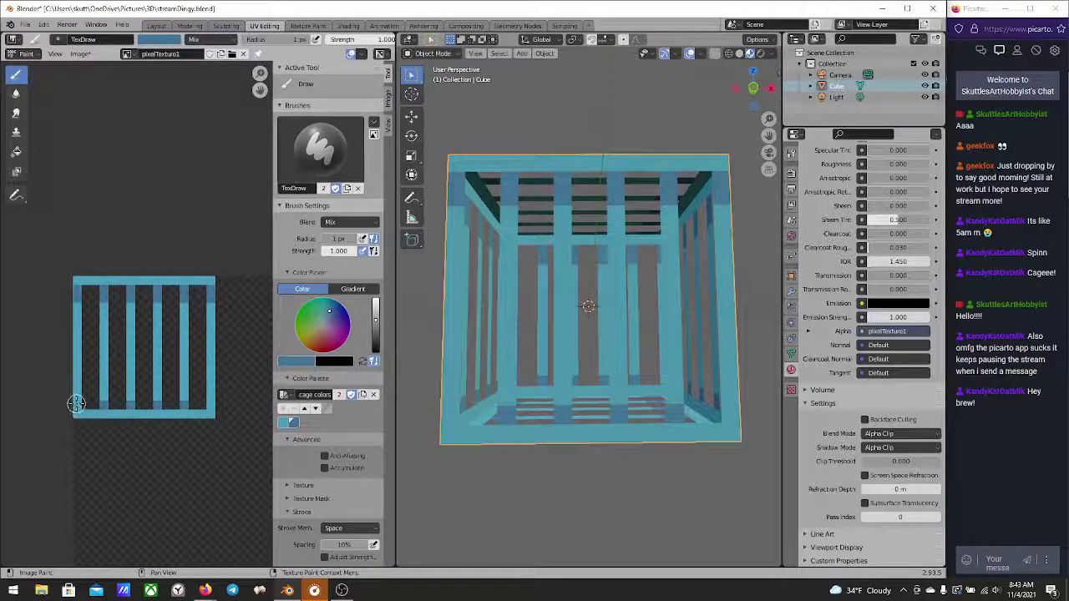
mouse_move(76, 404)
mouse_down()
mouse_move(127, 424)
mouse_move(178, 417)
mouse_up()
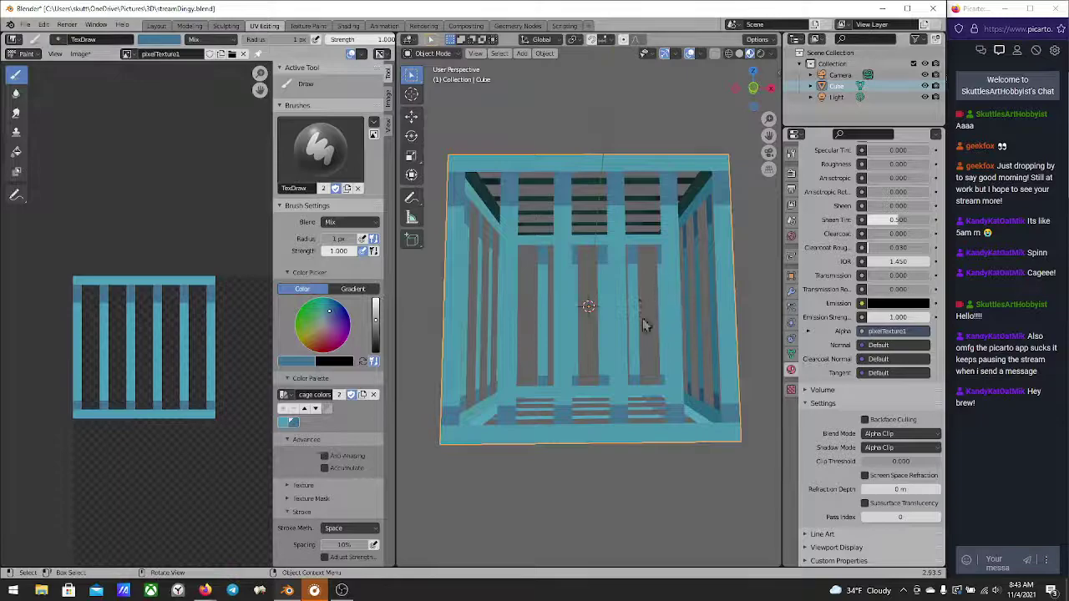
middle_drag(643, 318, 534, 371)
Switch the cube to edit mode and choose the lighter palette blue for the brush
key(Tab)
key(Tab)
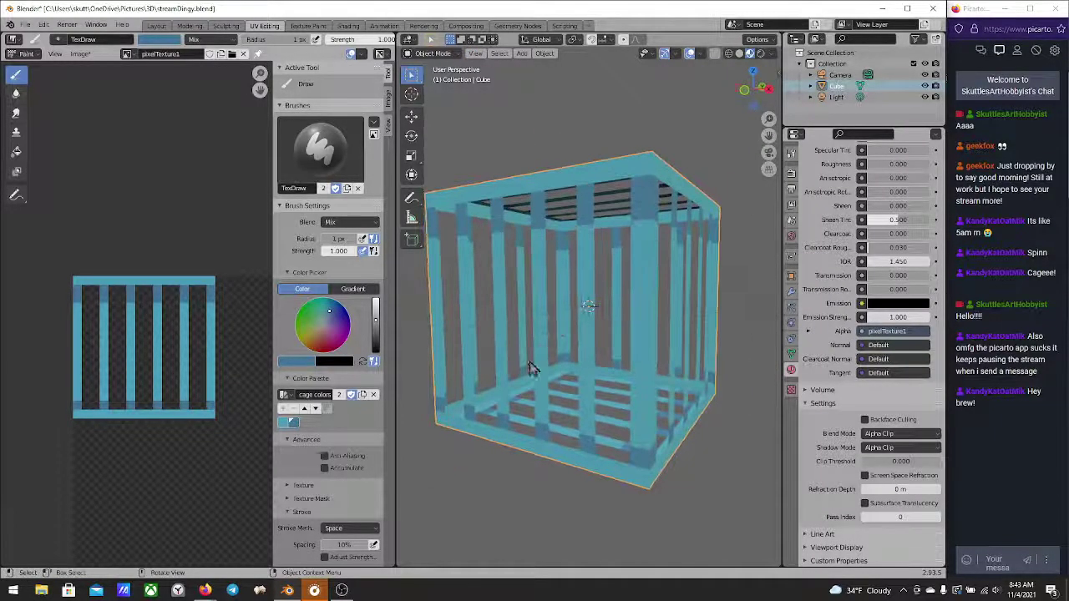
scroll(213, 326, up, 2)
scroll(213, 325, up, 2)
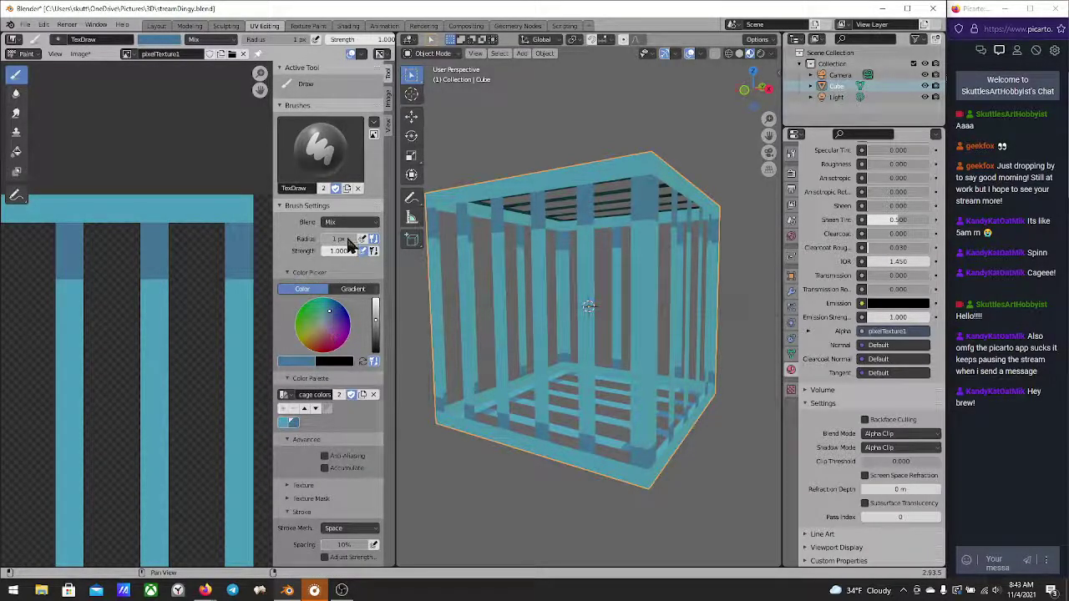
middle_drag(213, 284, 181, 319)
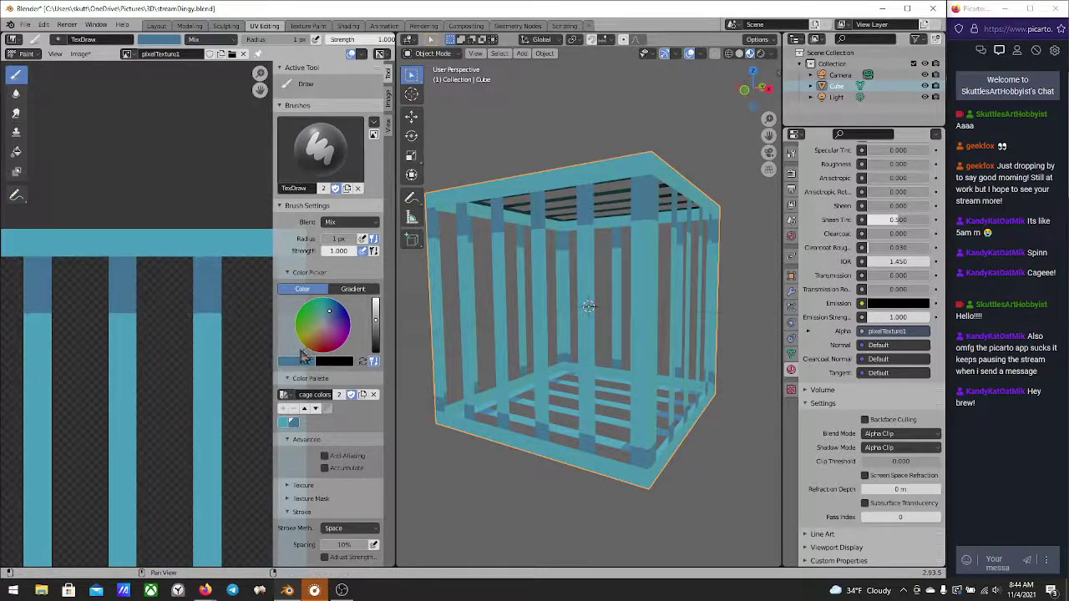
click(286, 424)
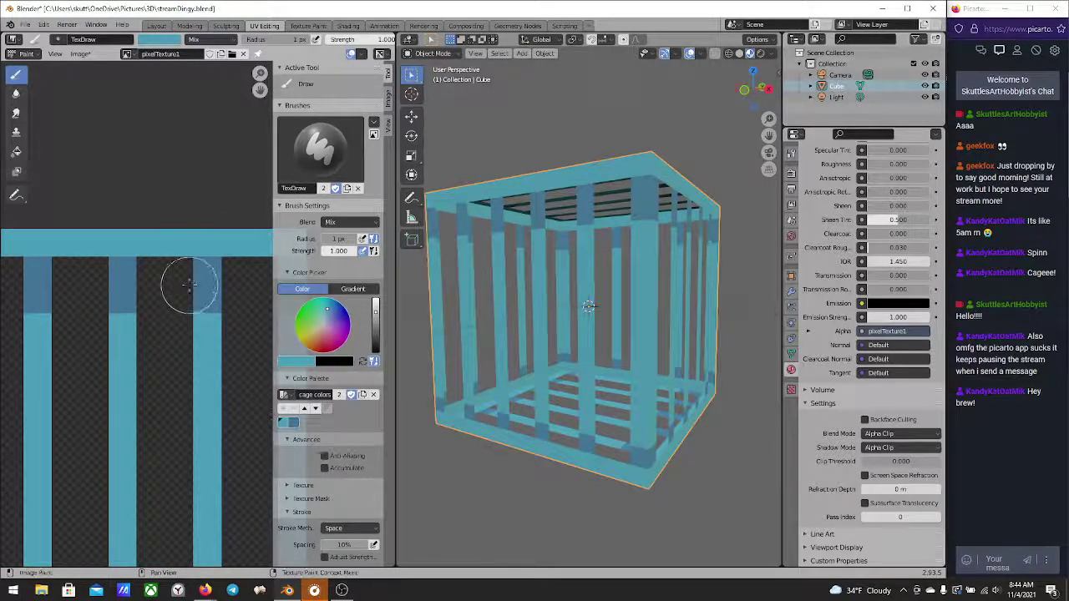
Set brush strength to 0.5 and lighten the dark stripe tops with the lighter blue
click(340, 256)
text(.5)
key(Return)
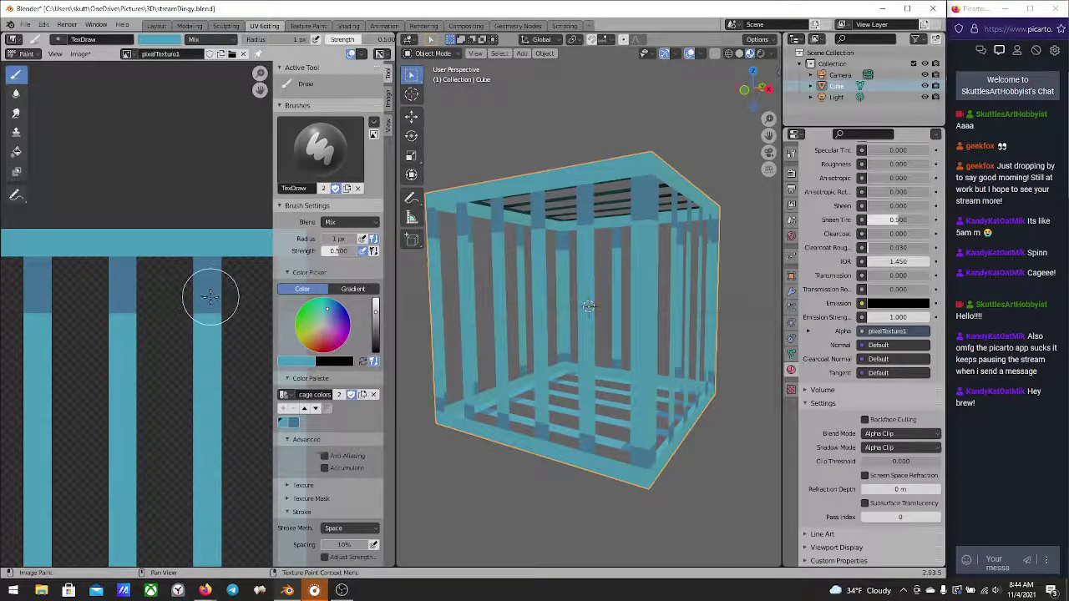
drag(208, 299, 125, 304)
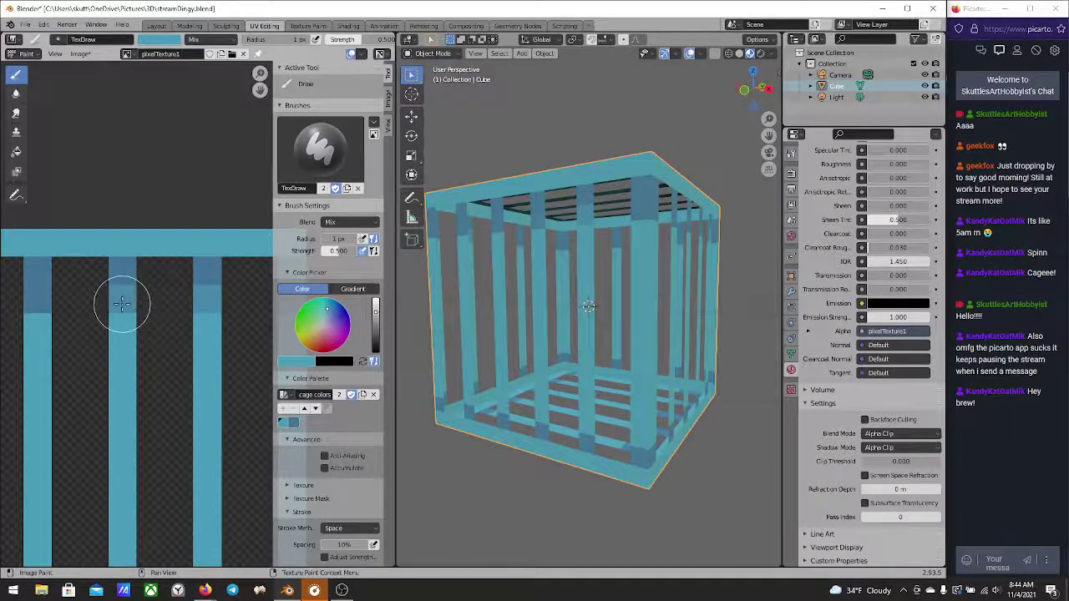
scroll(178, 370, up, 1)
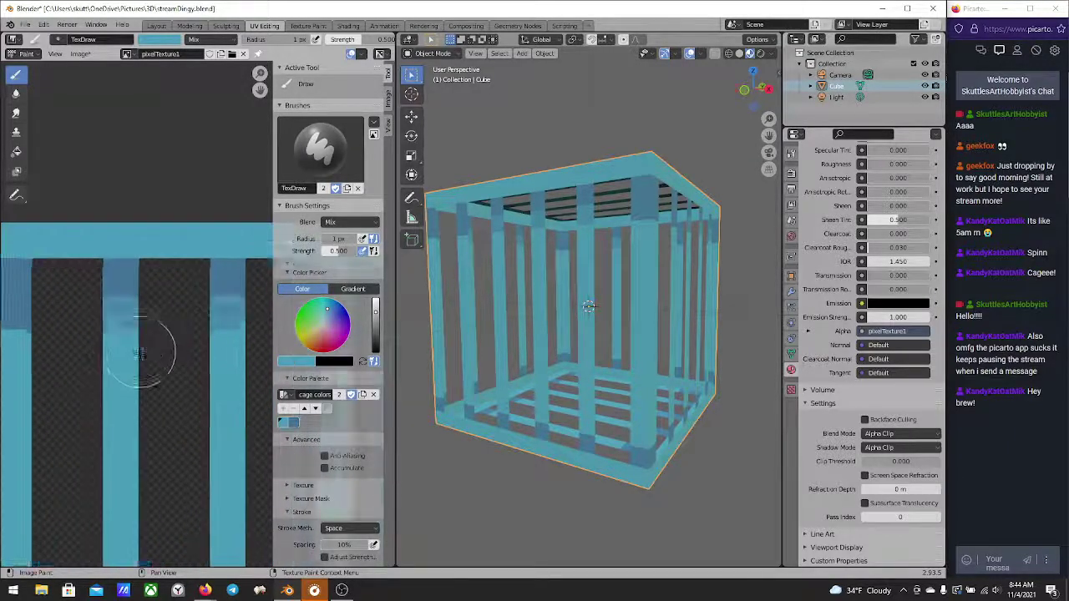
key(ctrl+z)
drag(107, 330, 88, 318)
scroll(178, 370, down, 5)
Recolour the dark lower bar ends light blue in the texture
ctrl+scroll(177, 376, right, 1)
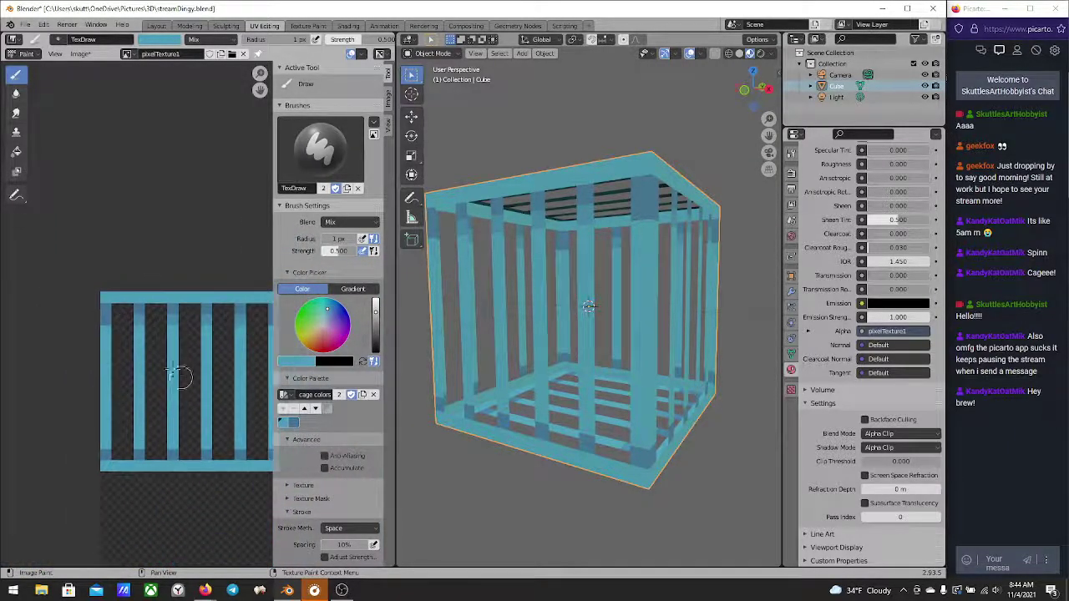
middle_drag(174, 353, 78, 354)
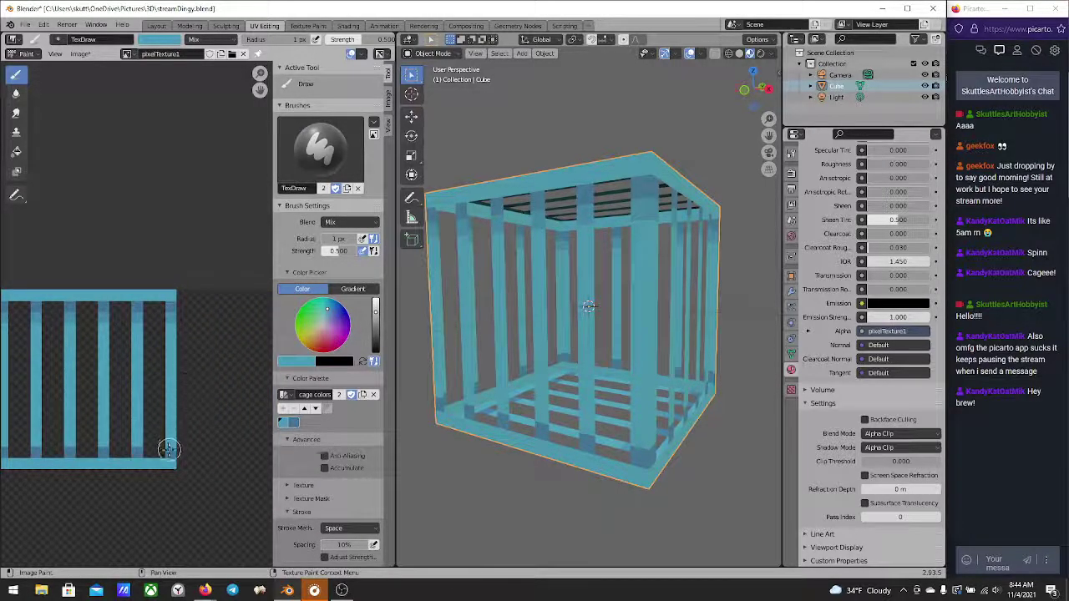
middle_drag(167, 446, 225, 431)
scroll(226, 432, up, 2)
middle_drag(93, 458, 125, 501)
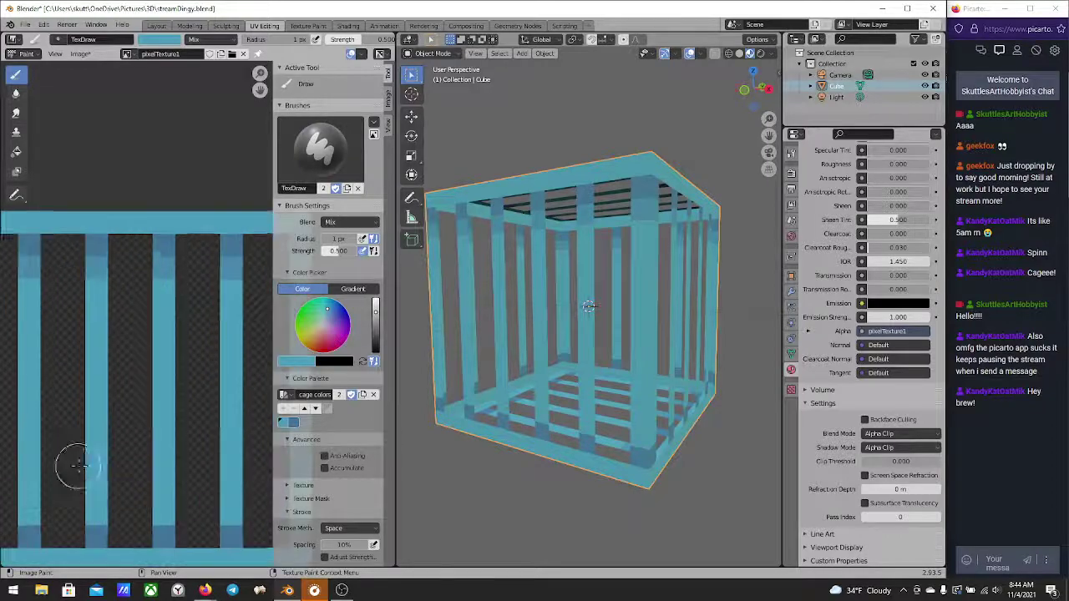
scroll(125, 502, up, 1)
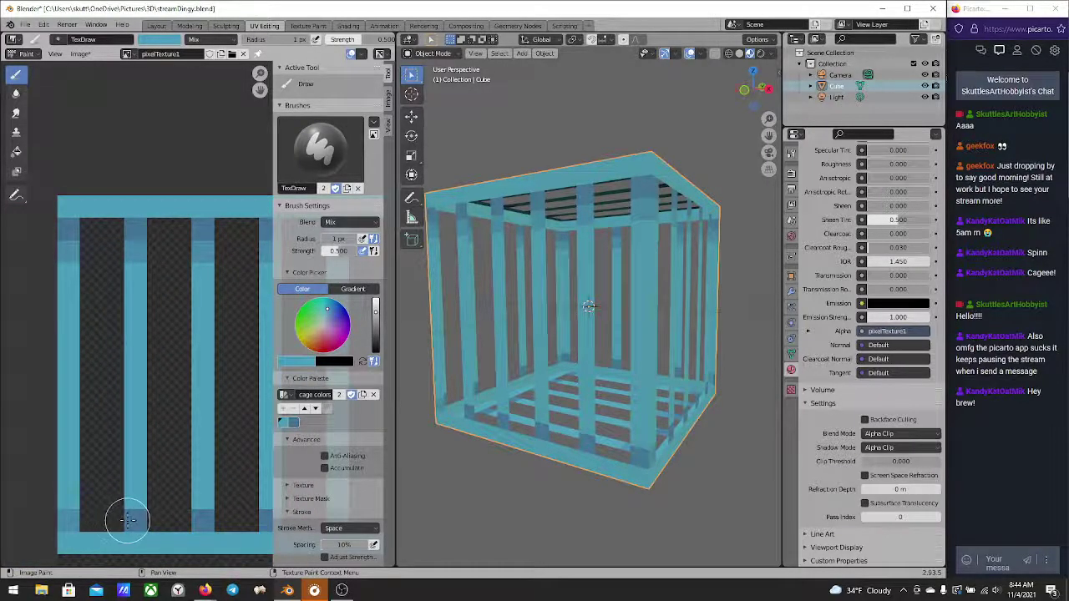
middle_drag(186, 464, 142, 426)
mouse_move(142, 426)
mouse_down()
mouse_move(164, 462)
mouse_move(242, 464)
mouse_move(227, 422)
mouse_up()
Orbit the cage from below and above, then put the cube into Edit Mode
middle_drag(659, 334, 592, 255)
scroll(592, 255, down, 5)
middle_drag(593, 297, 647, 176)
scroll(602, 276, up, 5)
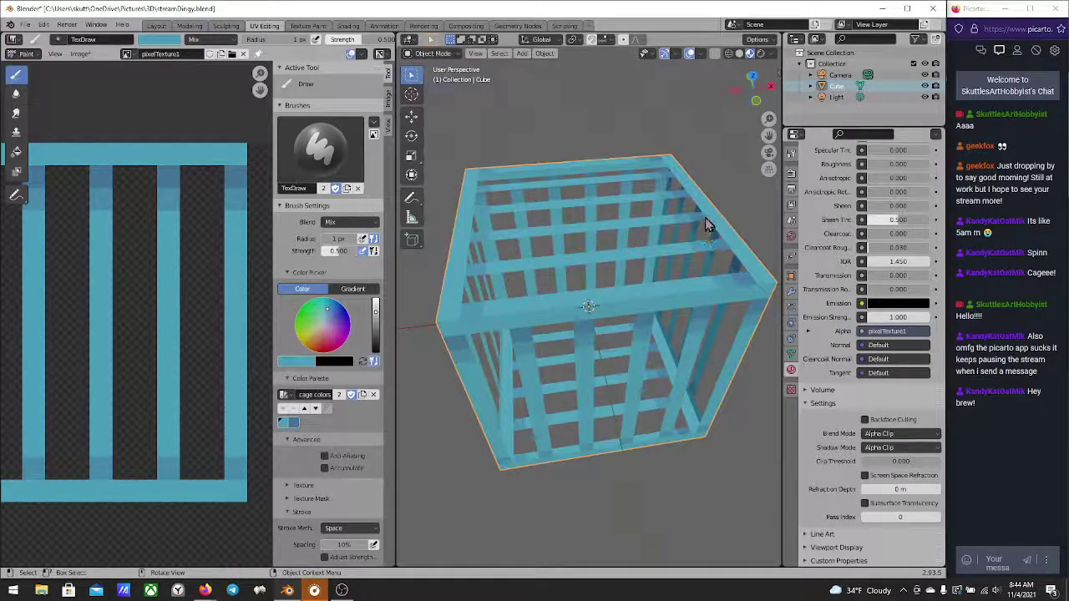
scroll(142, 419, down, 3)
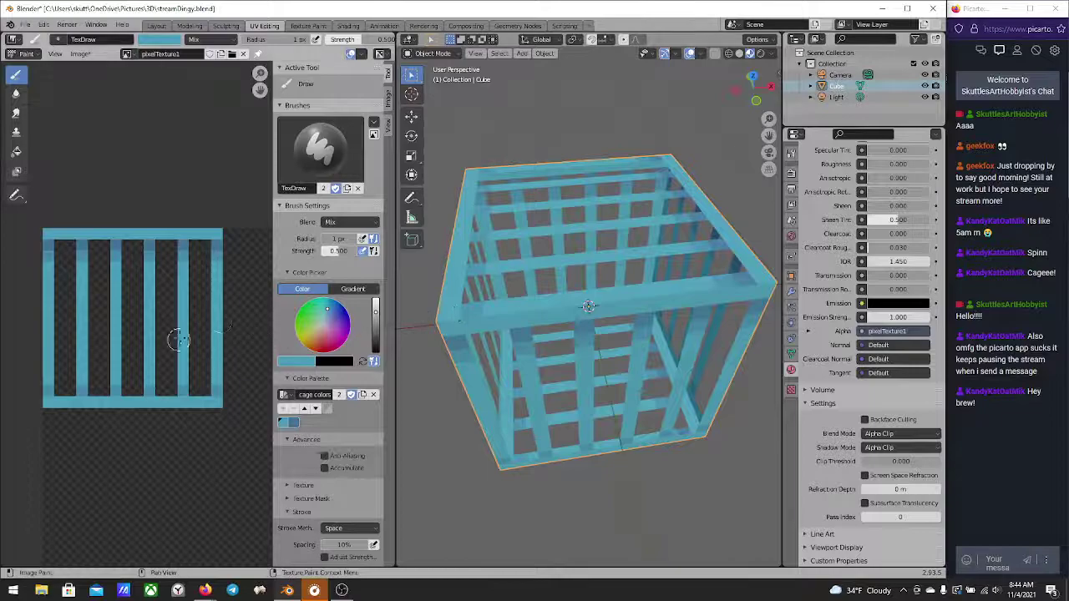
middle_drag(594, 340, 576, 241)
key(Tab)
Orbit to a front view of the cage and make Clone the active brush
middle_drag(466, 251, 477, 309)
scroll(210, 291, down, 3)
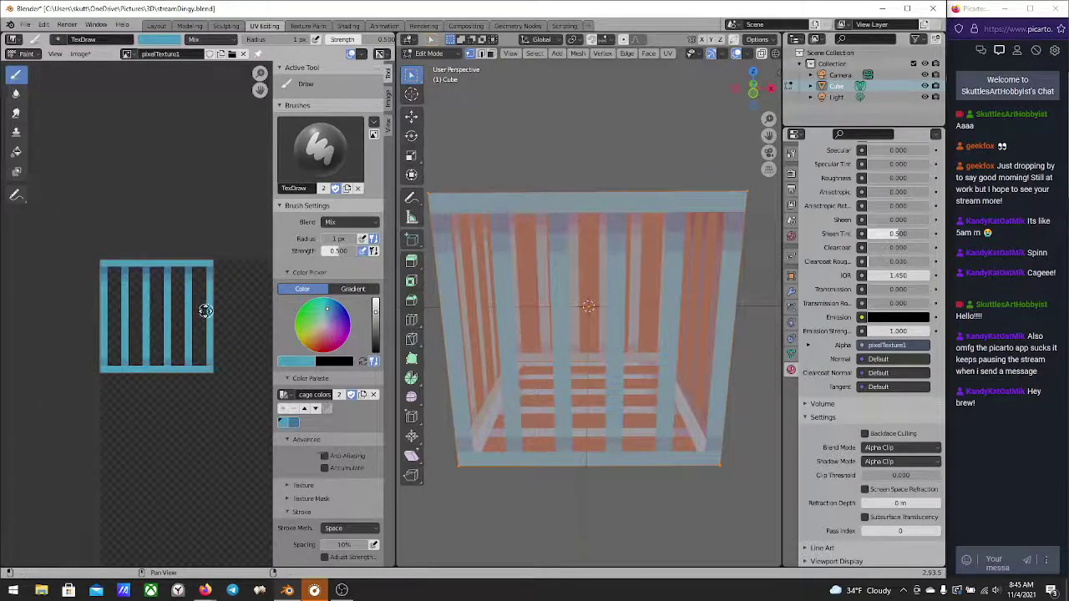
middle_drag(209, 292, 135, 277)
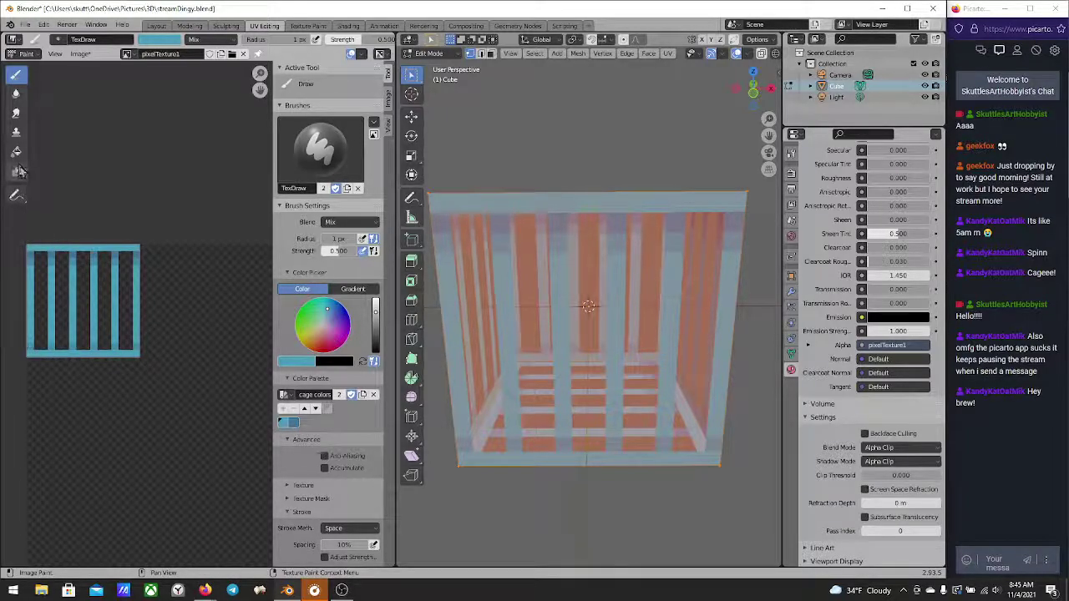
click(16, 136)
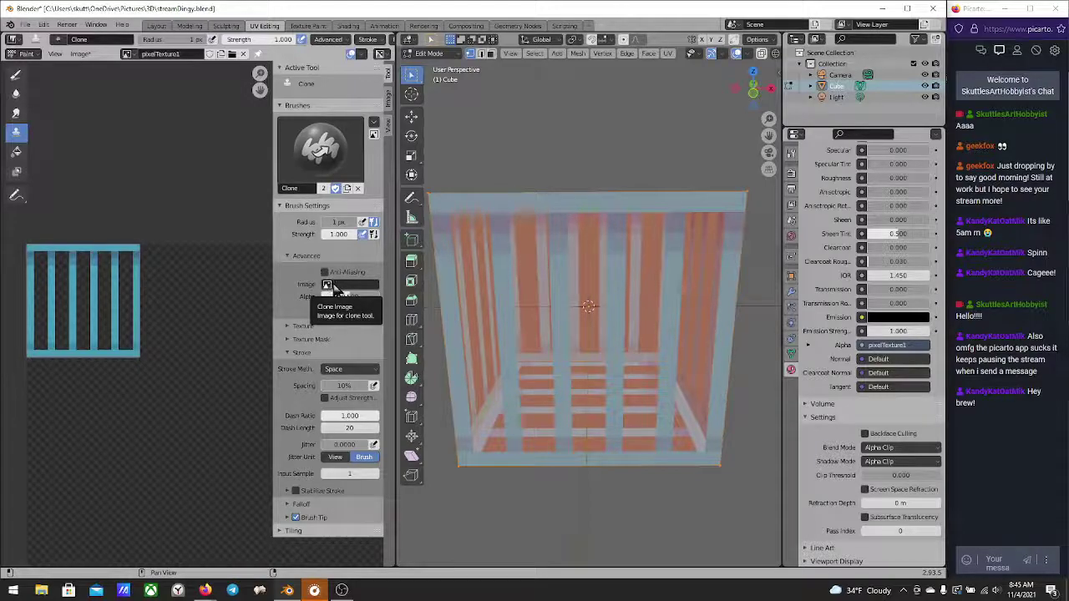
Briefly try pixelTexture1 as the clone source, clear it, and save the image with Alt+S
click(326, 285)
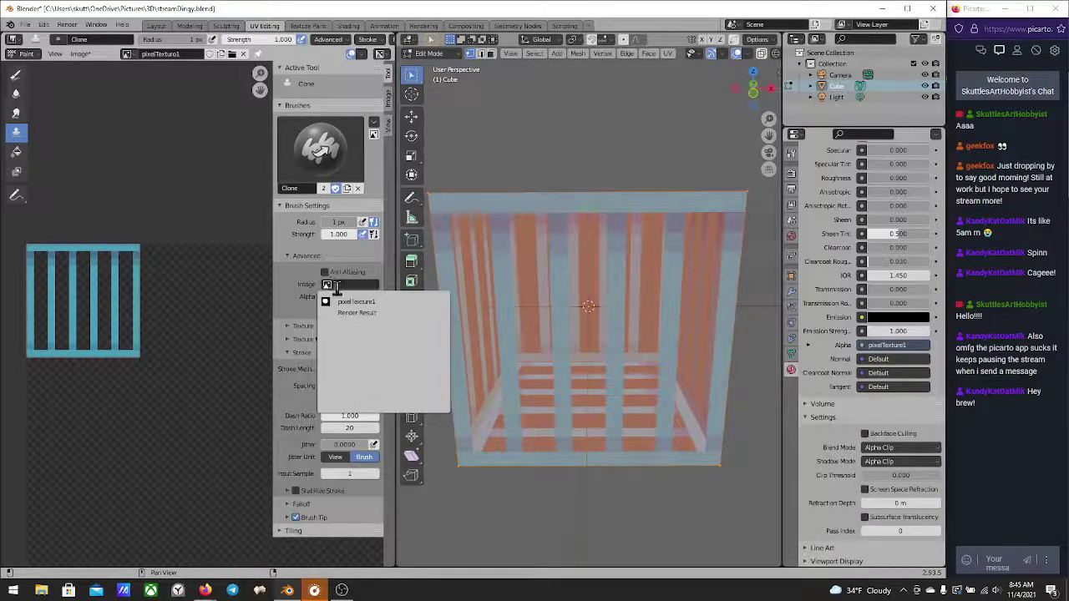
click(351, 302)
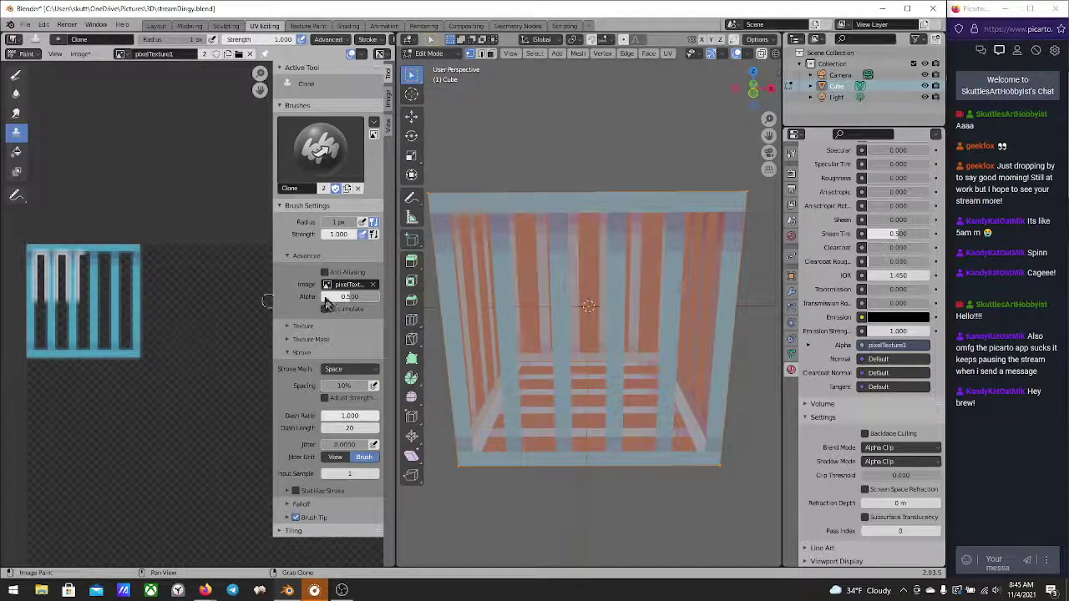
click(373, 284)
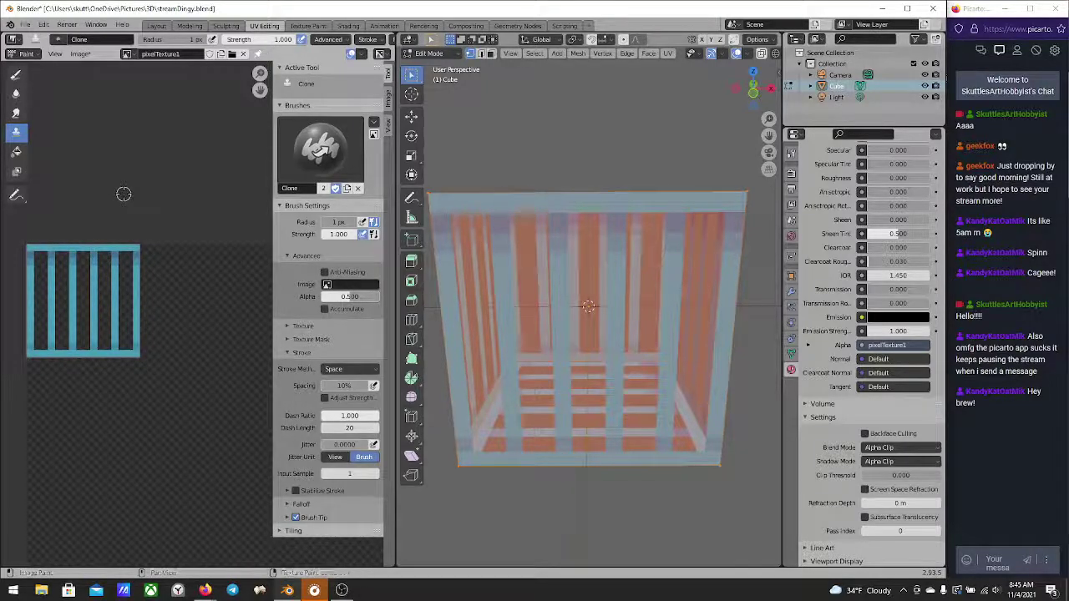
key(alt+s)
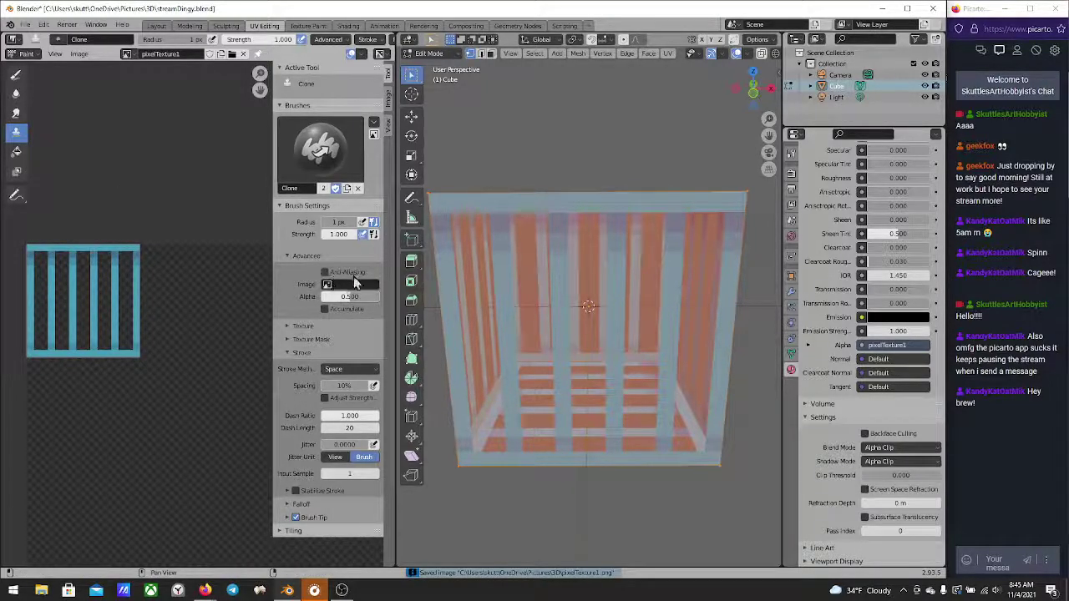
Set pixelTexture1 as the clone source, shift its copy right, and raise the overlay alpha to 1.000
click(354, 284)
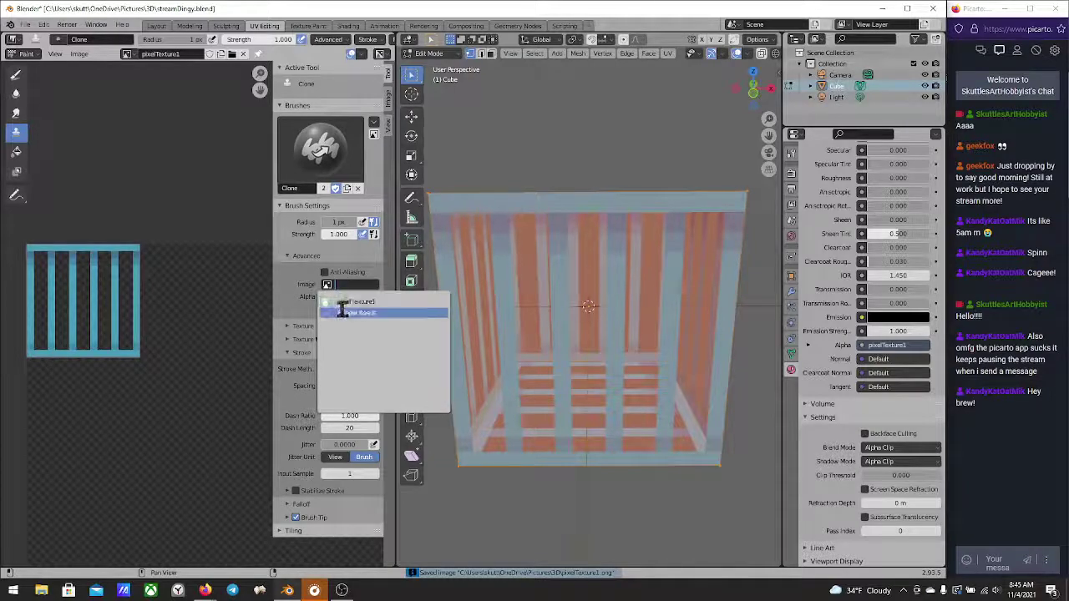
click(351, 312)
mouse_move(214, 314)
right_down()
mouse_move(195, 336)
mouse_move(208, 331)
mouse_move(174, 335)
mouse_move(164, 329)
mouse_move(186, 331)
mouse_move(105, 303)
mouse_move(166, 307)
right_up()
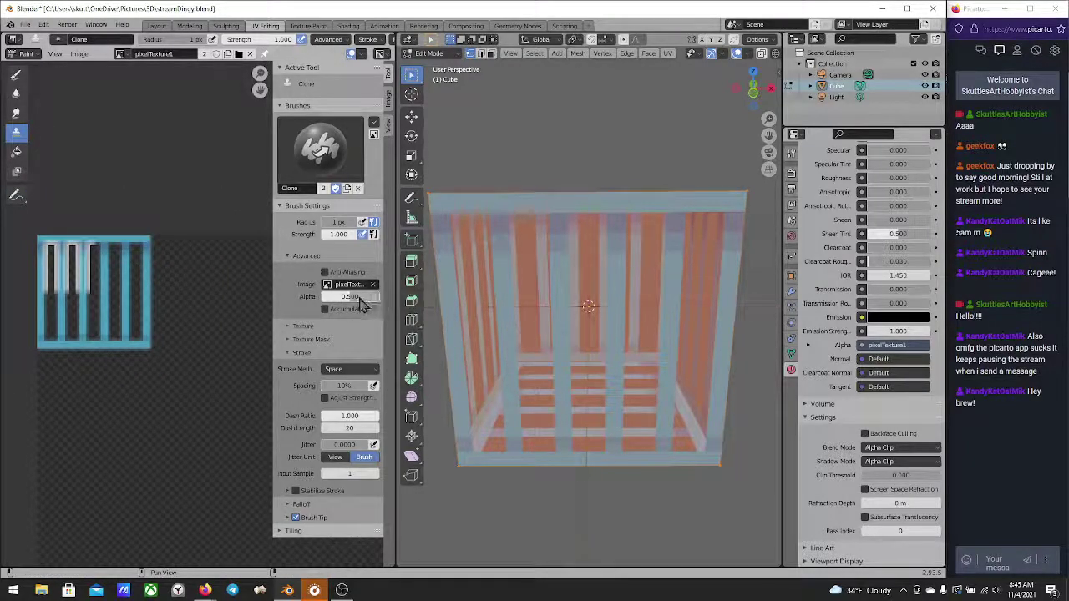
drag(349, 297, 381, 296)
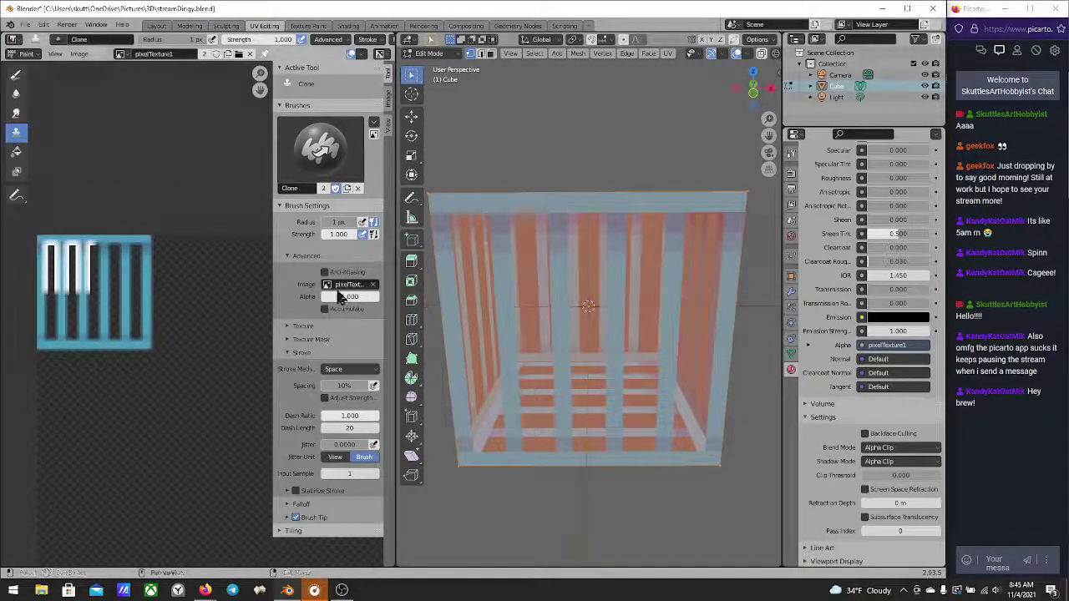
click(374, 285)
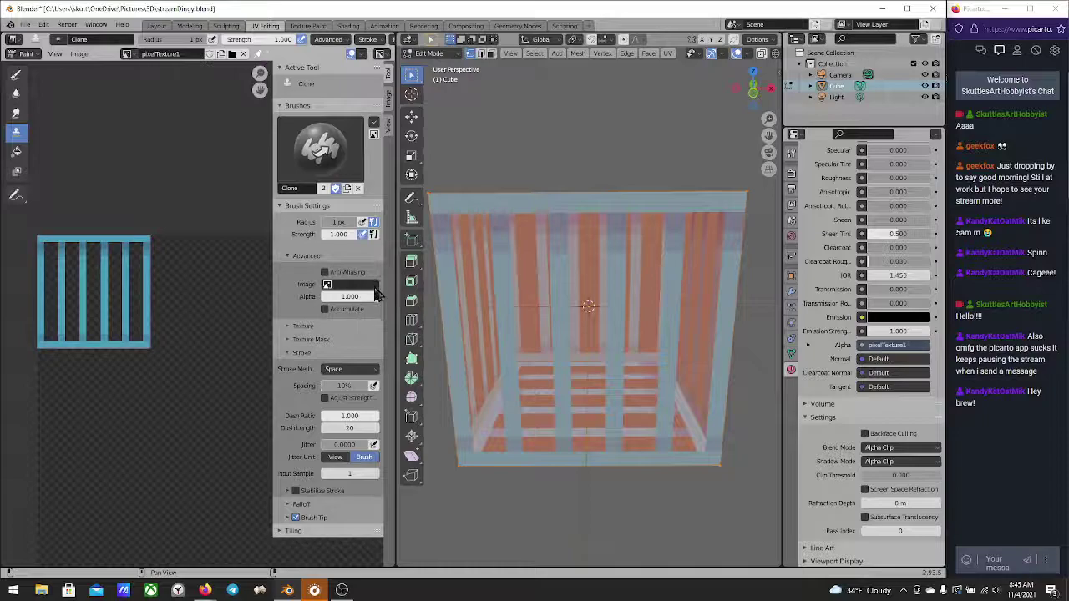
Choose pixelTexture1 again in the Clone Image field and confirm the editor shows that image
click(327, 285)
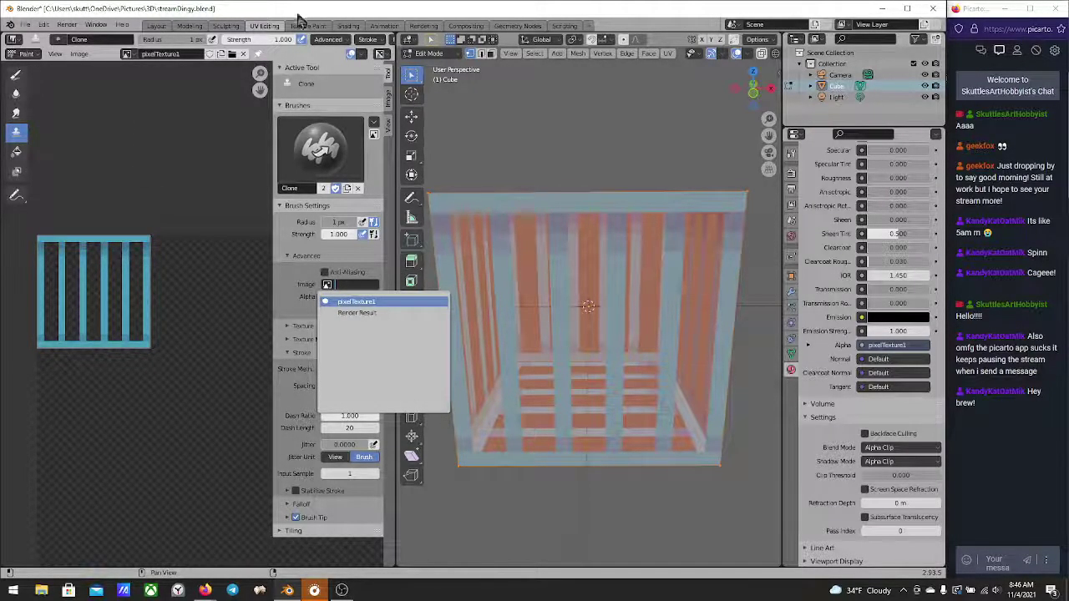
click(274, 298)
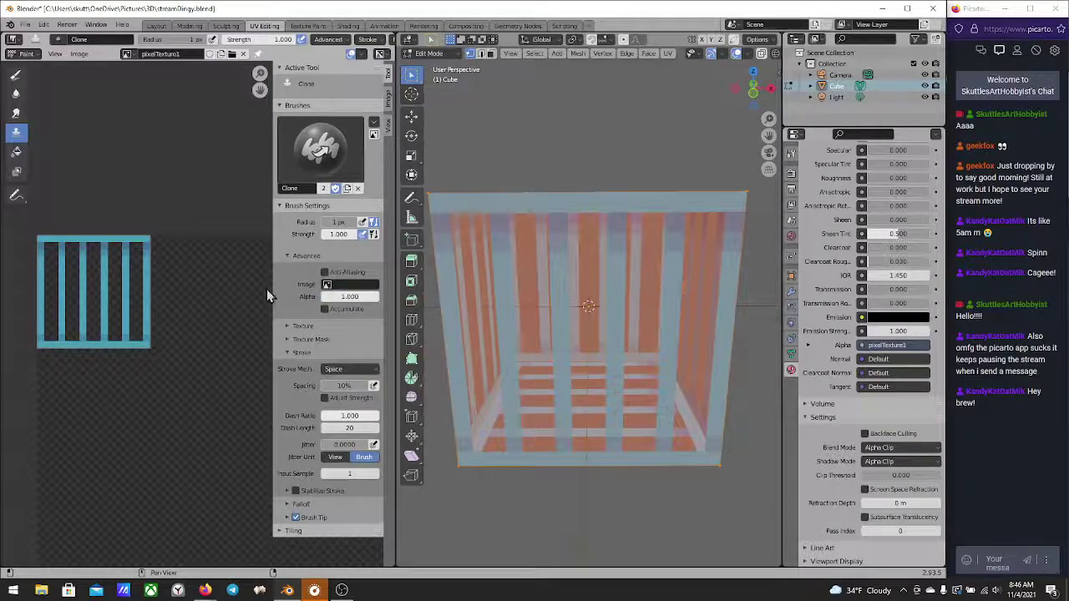
click(79, 54)
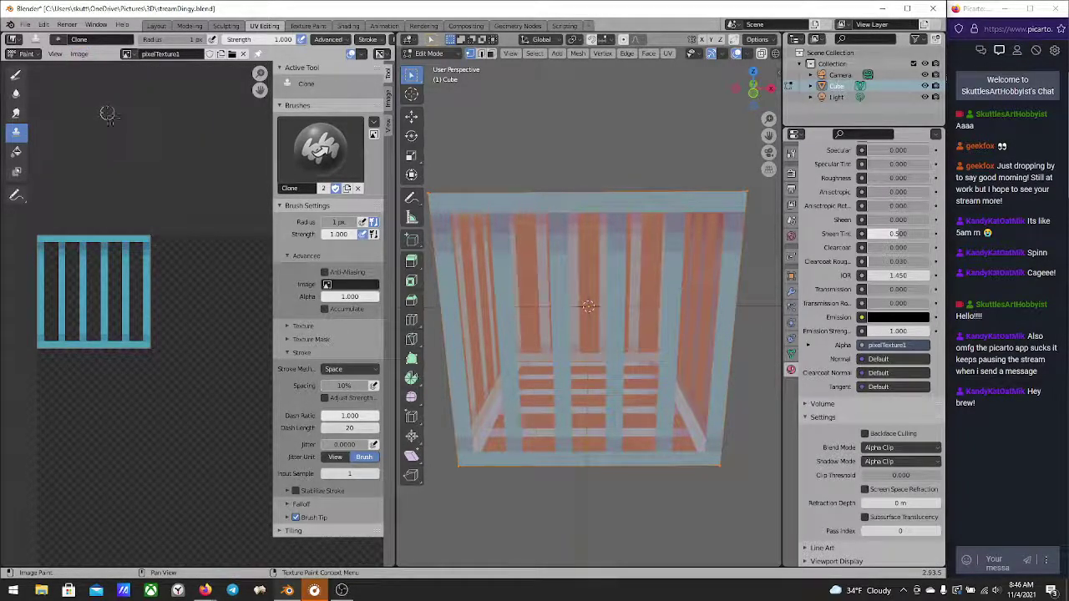
click(328, 285)
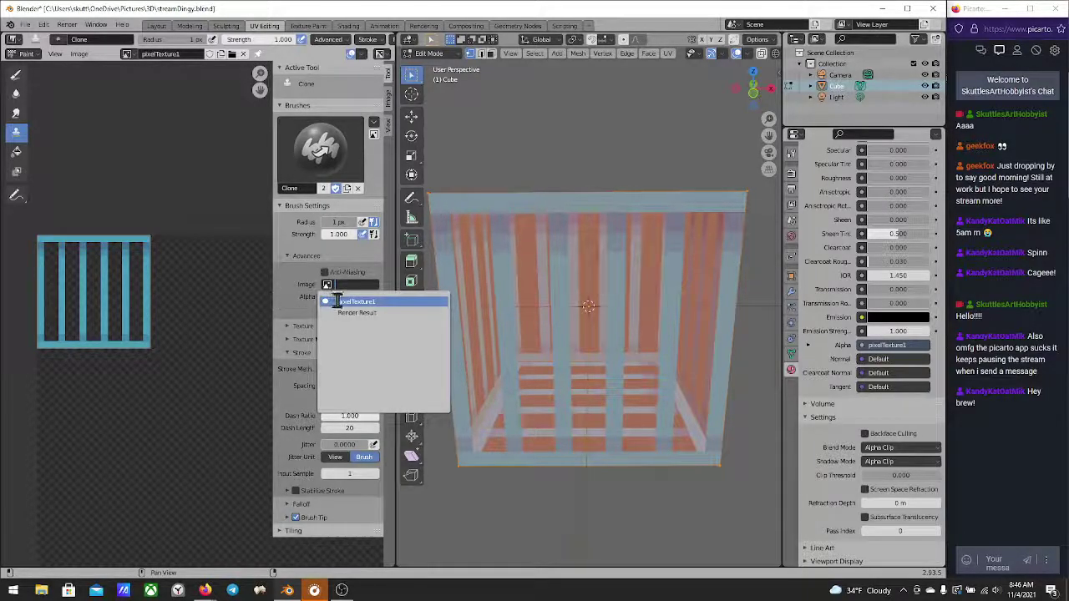
click(345, 302)
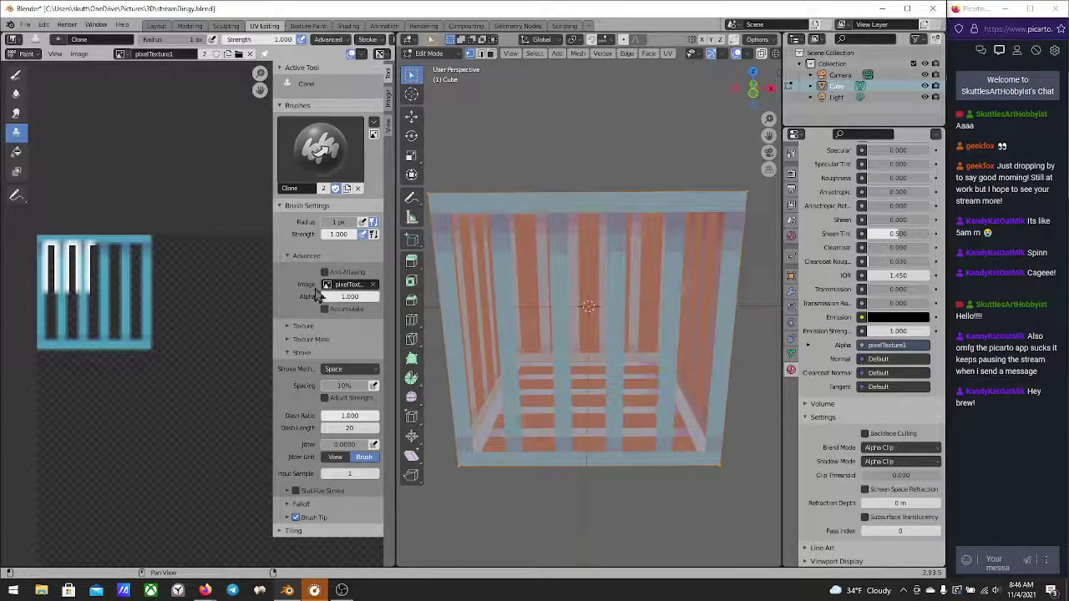
click(121, 57)
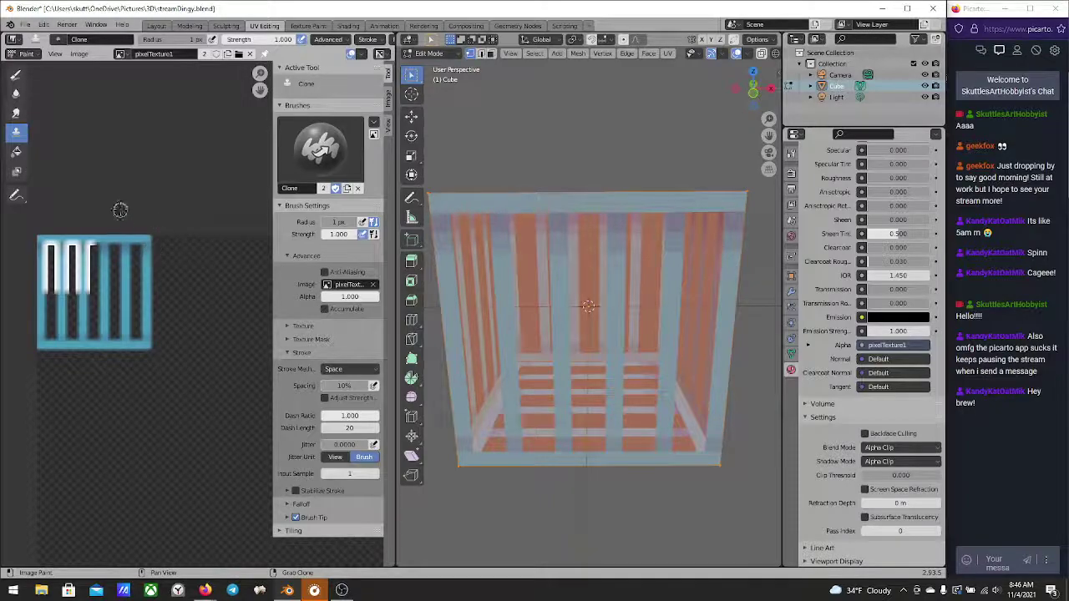
Drag the pixelTexture1 clone overlay right and down so it sits beside the original
scroll(143, 281, up, 2)
scroll(143, 282, down, 4)
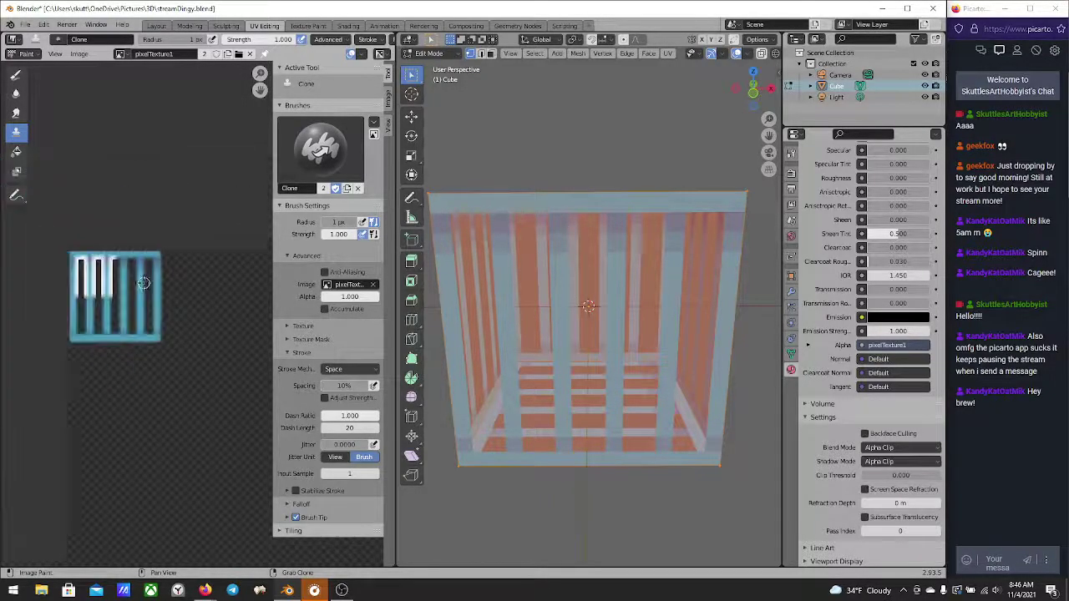
scroll(159, 287, up, 1)
right_drag(116, 289, 227, 297)
middle_drag(220, 311, 147, 282)
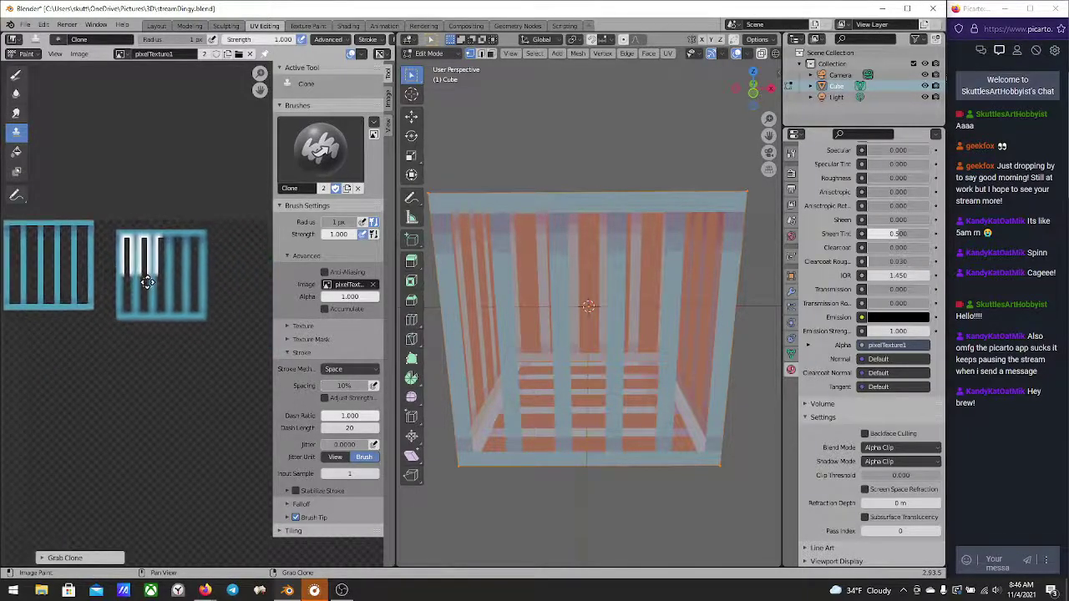
mouse_move(150, 274)
right_down()
mouse_move(205, 314)
mouse_move(188, 278)
mouse_move(150, 289)
mouse_move(168, 273)
mouse_move(186, 274)
right_up()
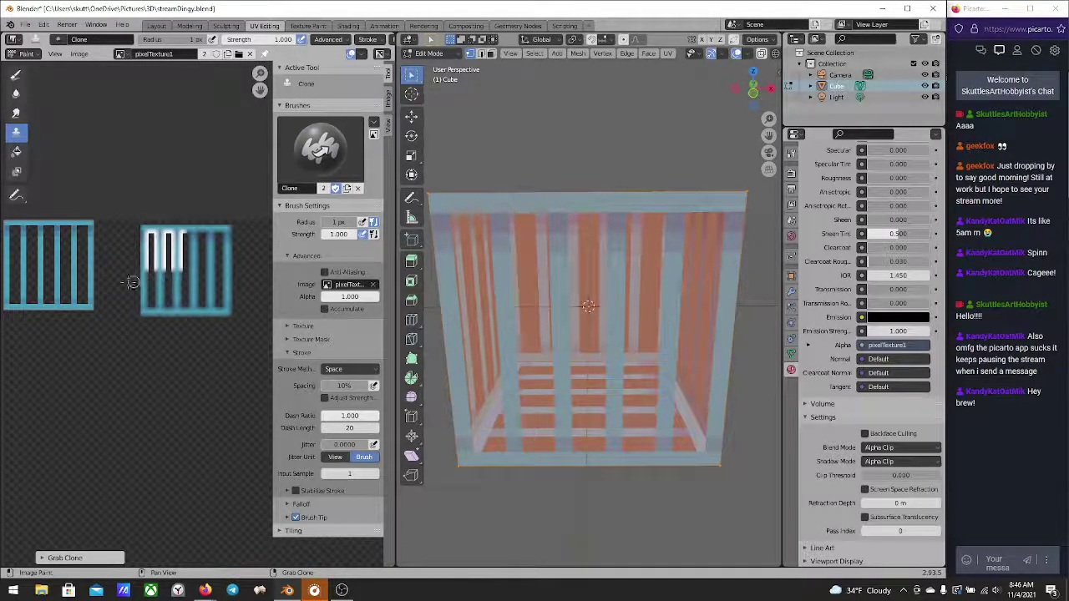
Zoom in on the texture and nudge the clone copy slightly left to fine-tune its offset
scroll(120, 286, up, 1)
middle_drag(120, 287, 96, 357)
scroll(203, 334, up, 1)
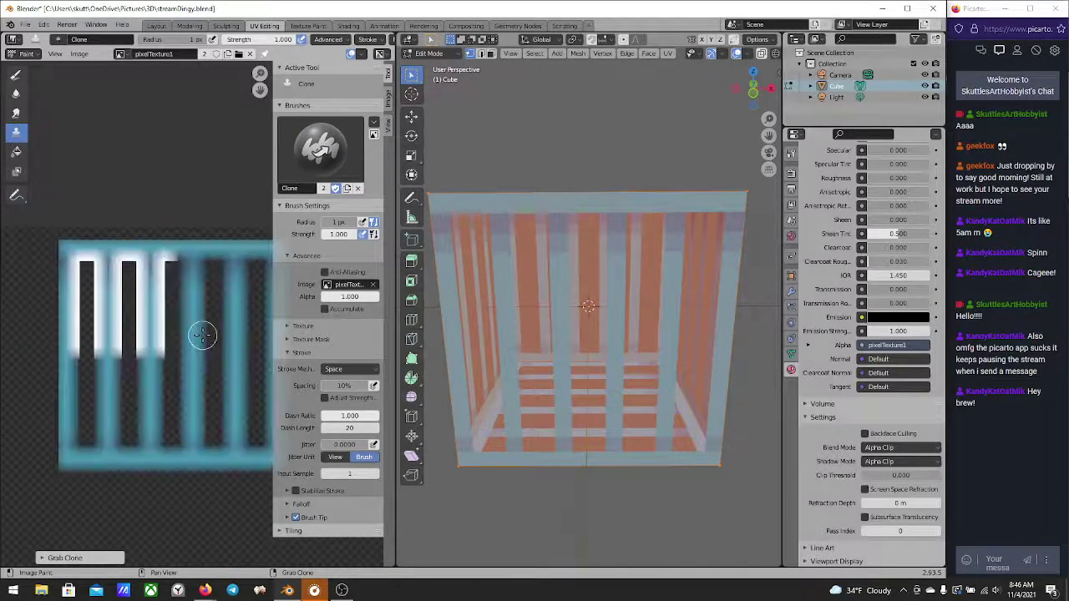
scroll(209, 340, down, 1)
middle_drag(208, 340, 176, 293)
scroll(176, 293, up, 1)
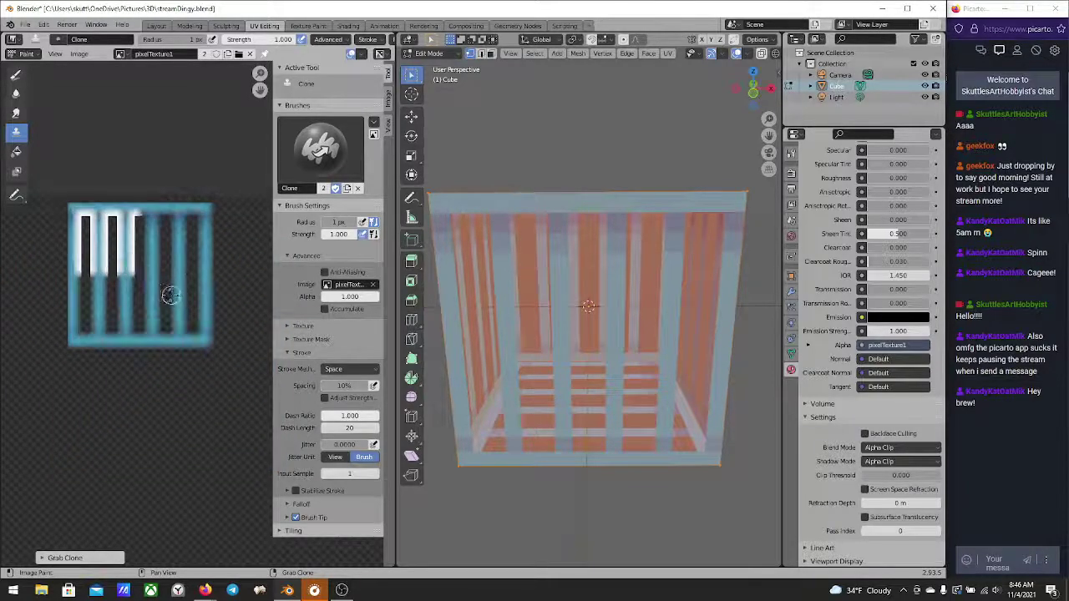
middle_drag(88, 296, 137, 303)
right_drag(143, 314, 138, 313)
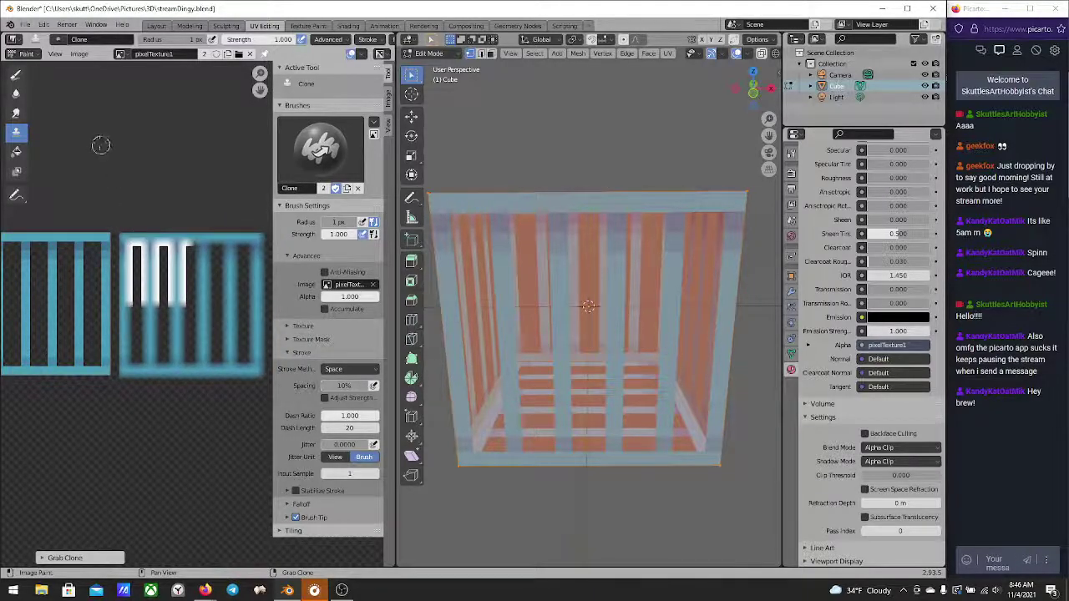
click(79, 54)
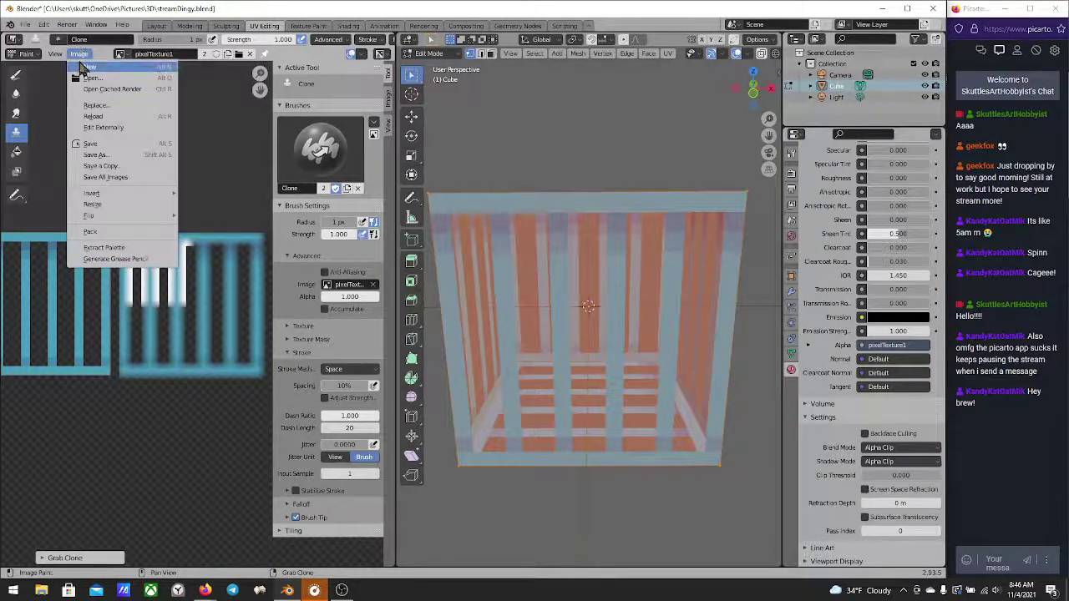
middle_drag(143, 219, 108, 177)
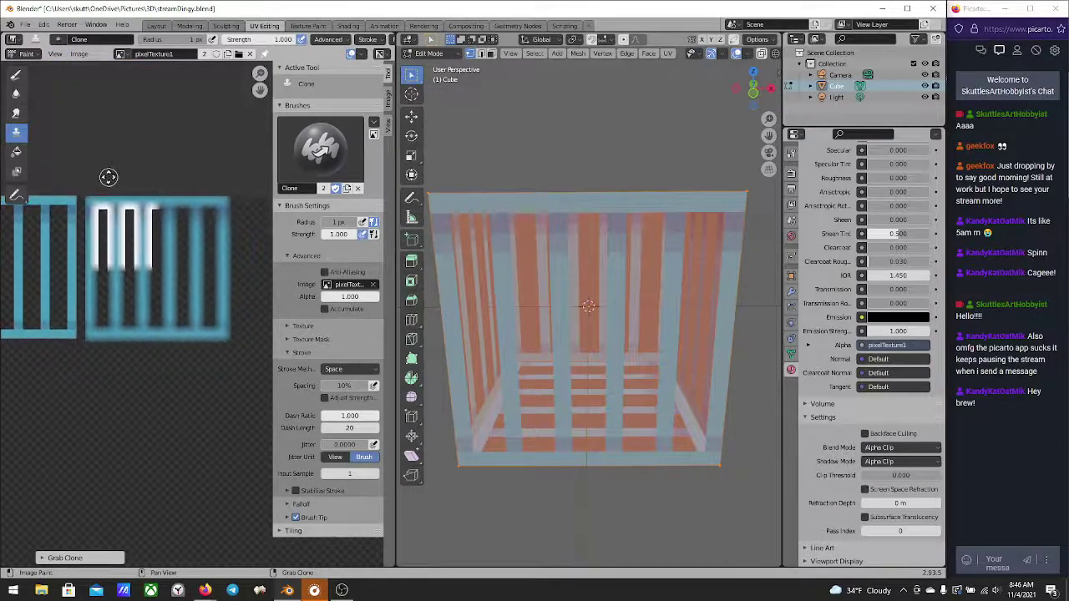
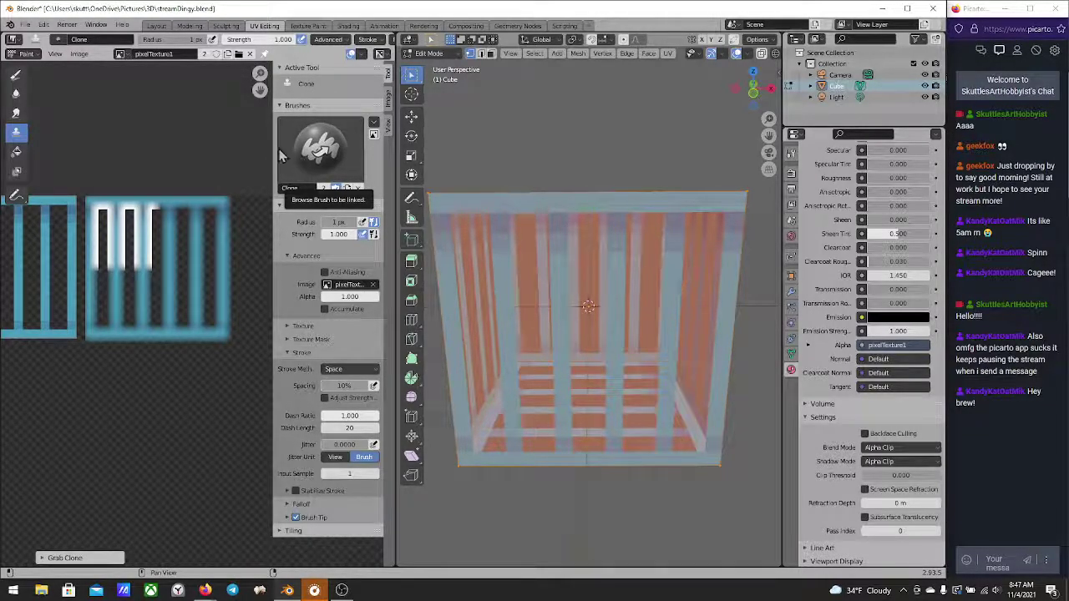
Give the clone brush a constant falloff curve with its point dropped to zero at X 0.51
click(318, 140)
key(Escape)
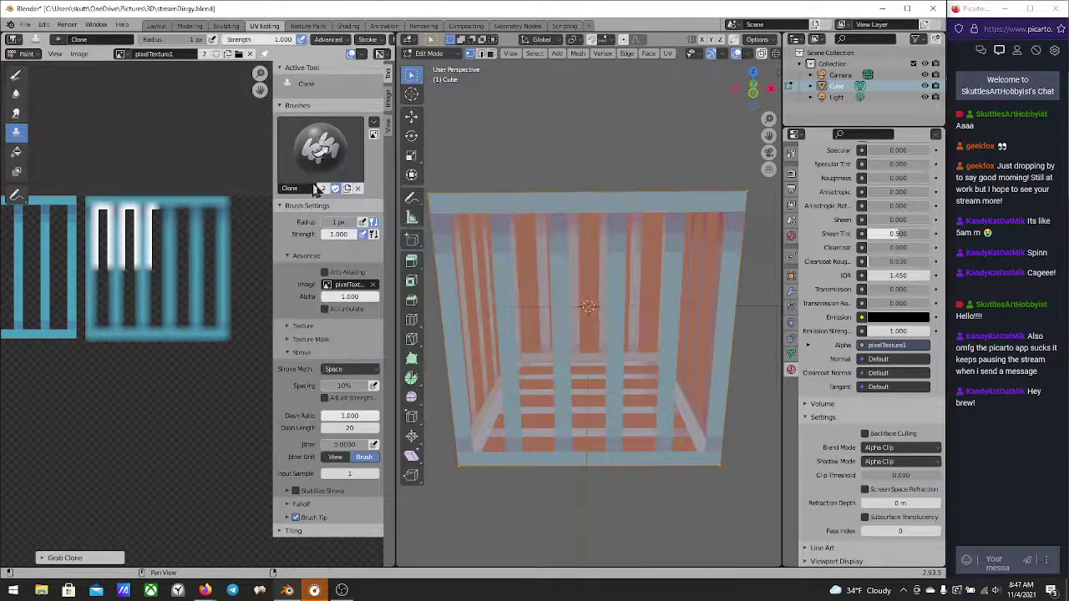
click(303, 505)
scroll(306, 495, down, 3)
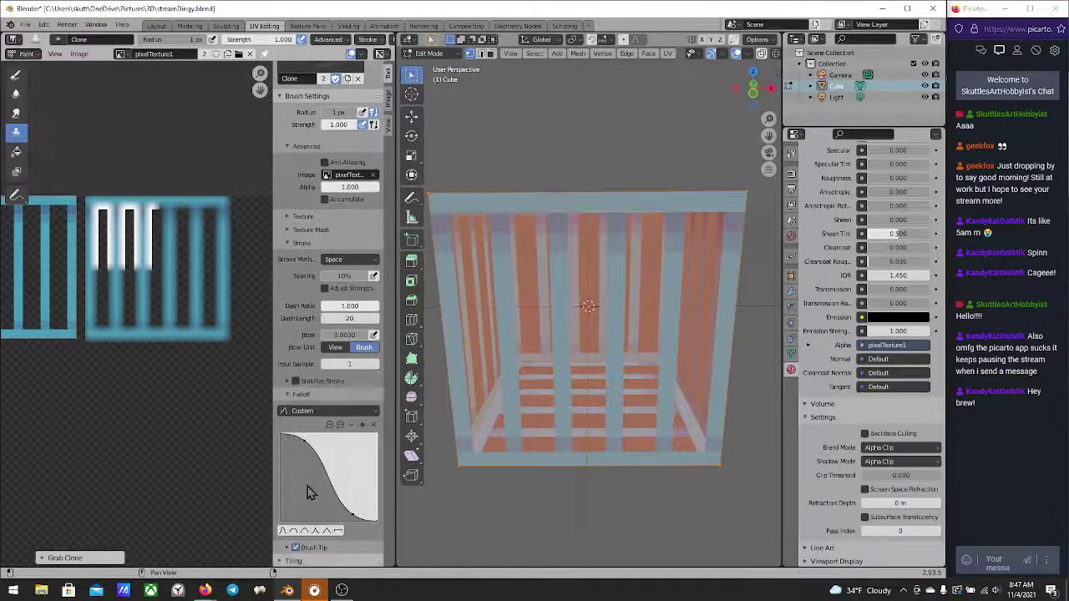
click(336, 531)
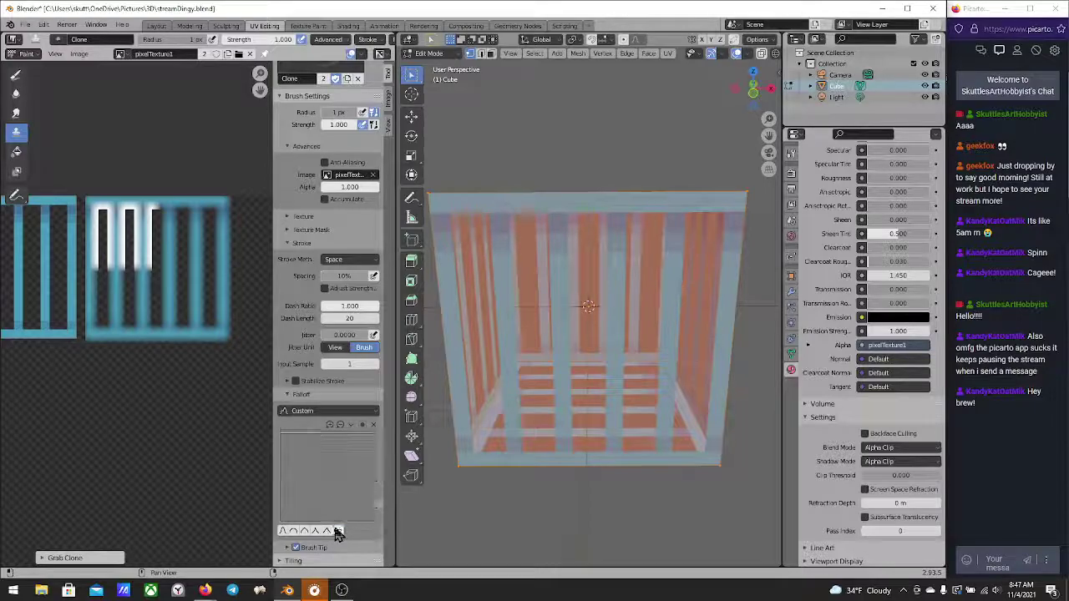
click(368, 435)
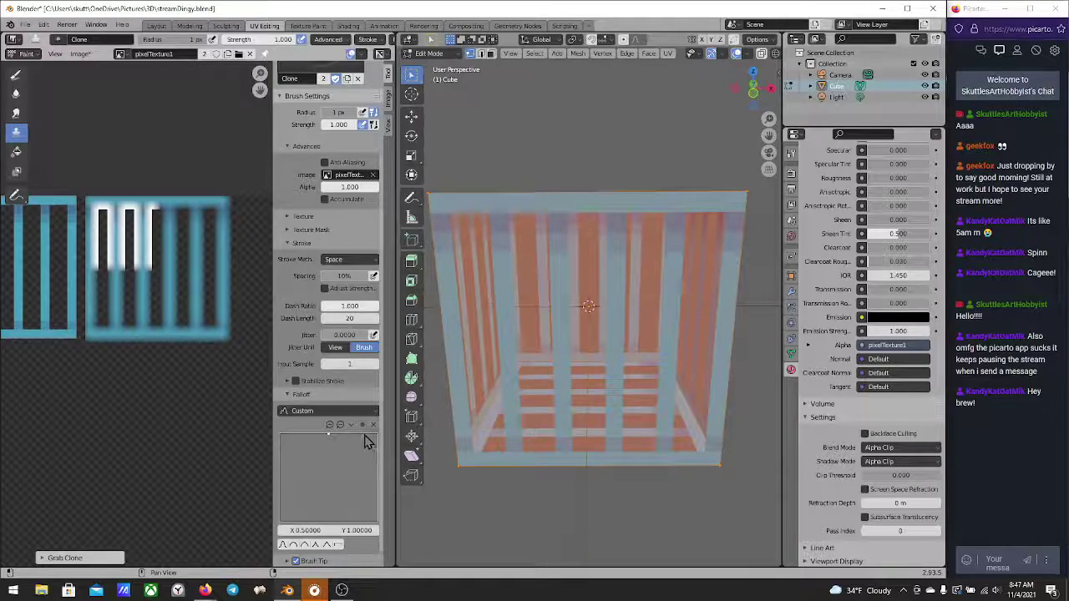
drag(329, 434, 331, 520)
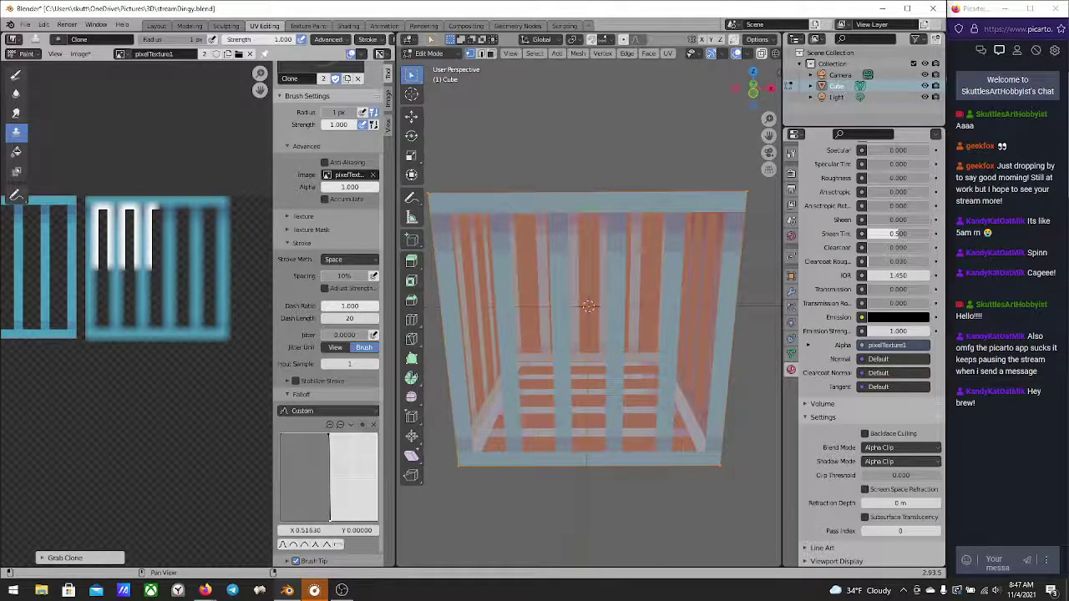
click(311, 530)
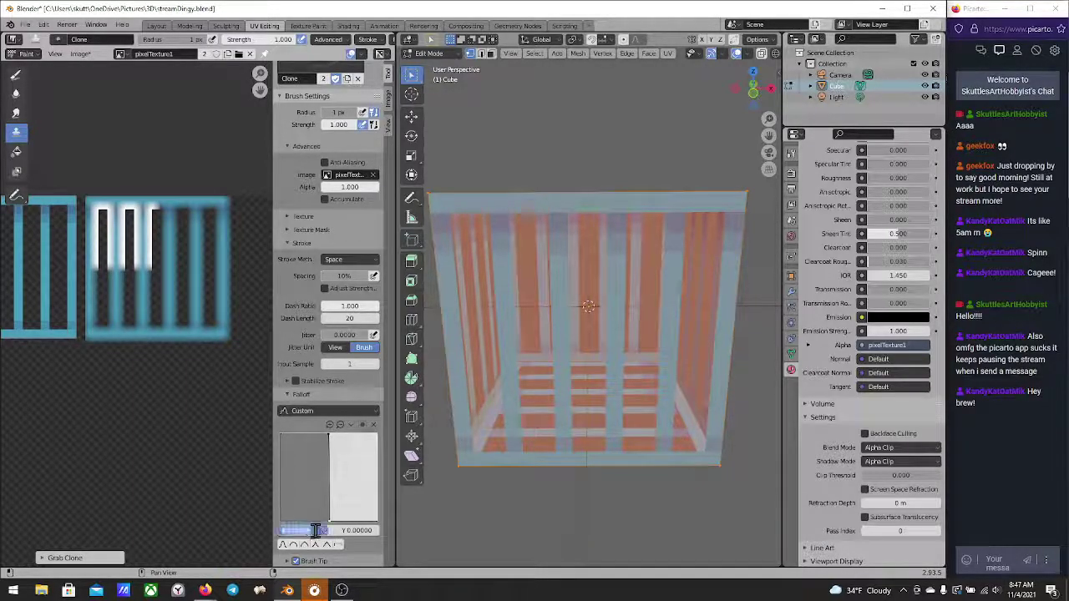
key(Return)
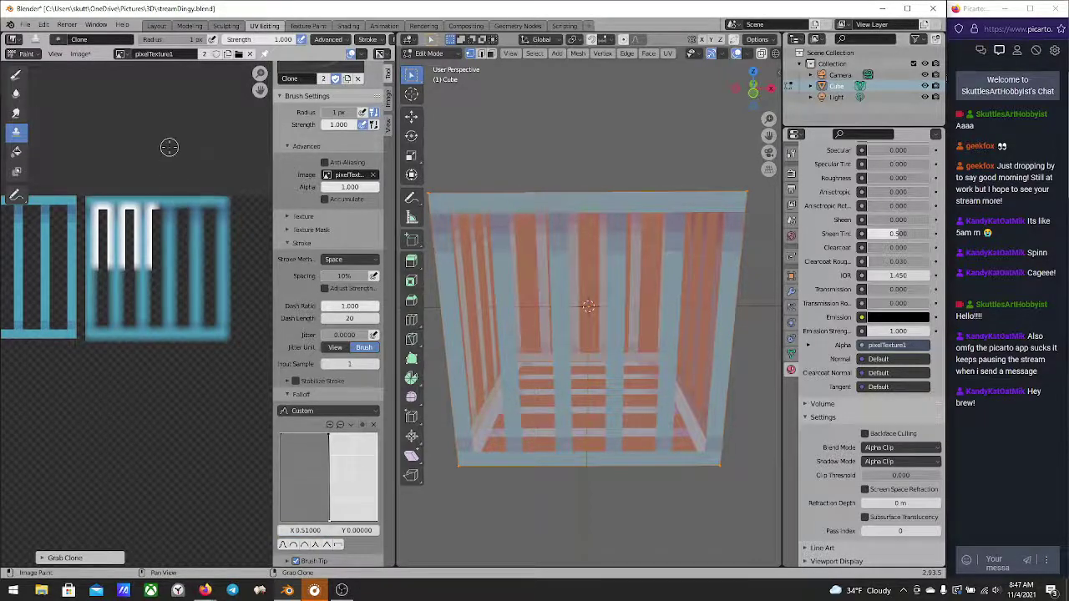
Clone-paint white marks across the dark bars of the texture
mouse_move(132, 234)
mouse_down()
mouse_move(183, 235)
mouse_move(132, 241)
mouse_move(117, 274)
mouse_move(182, 245)
mouse_move(154, 267)
mouse_move(128, 248)
mouse_move(103, 260)
mouse_move(140, 220)
mouse_move(129, 250)
mouse_move(172, 214)
mouse_move(159, 246)
mouse_up()
middle_drag(127, 269, 170, 294)
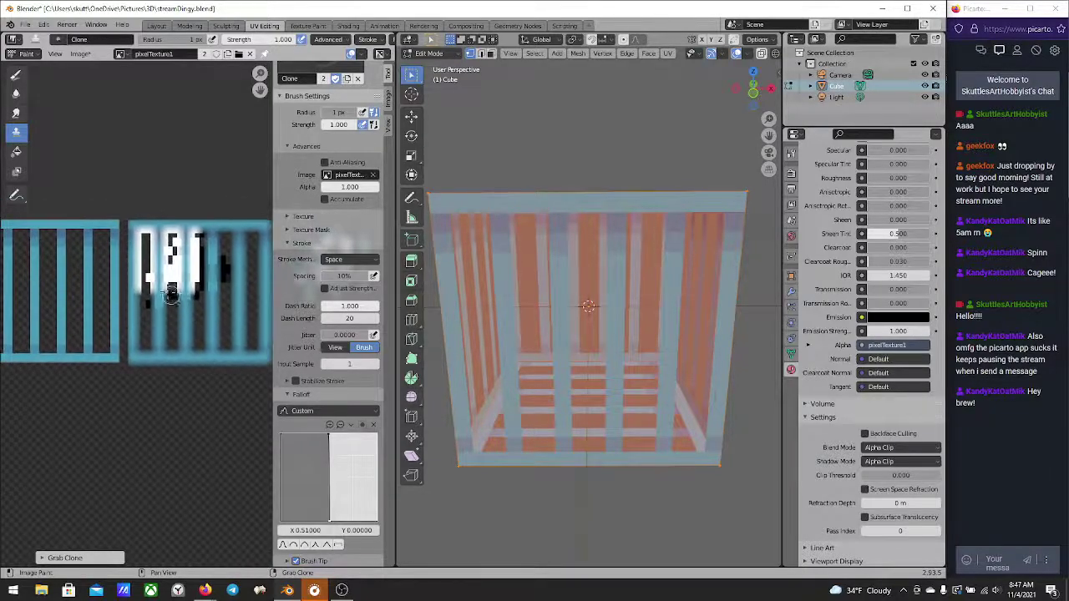
mouse_move(138, 269)
mouse_down()
mouse_move(127, 208)
mouse_move(134, 281)
mouse_move(149, 219)
mouse_move(176, 275)
mouse_move(159, 317)
mouse_move(145, 268)
mouse_up()
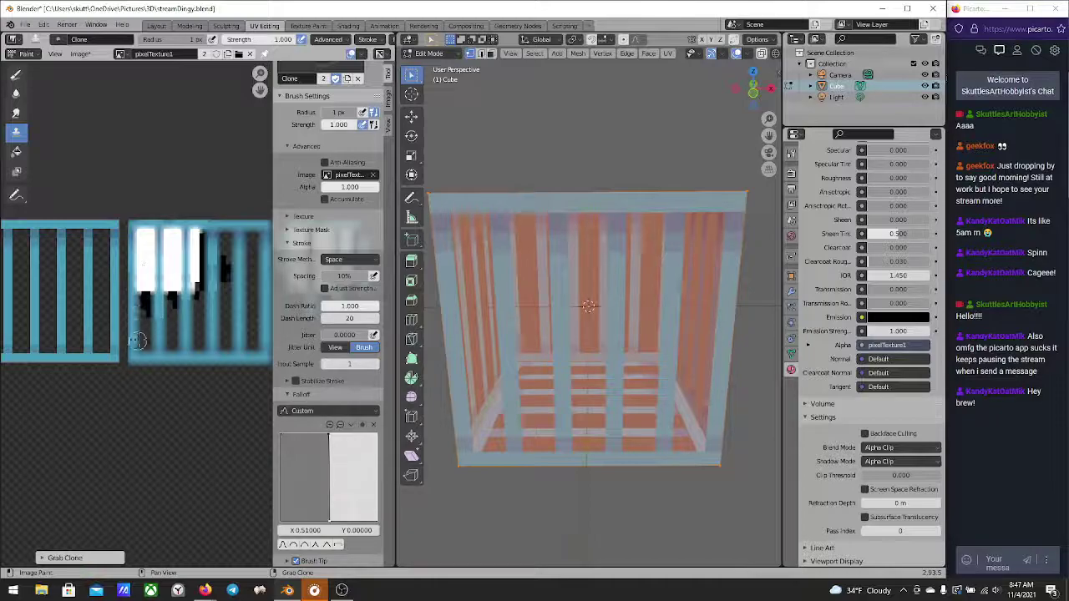
scroll(149, 326, down, 2)
scroll(150, 330, up, 3)
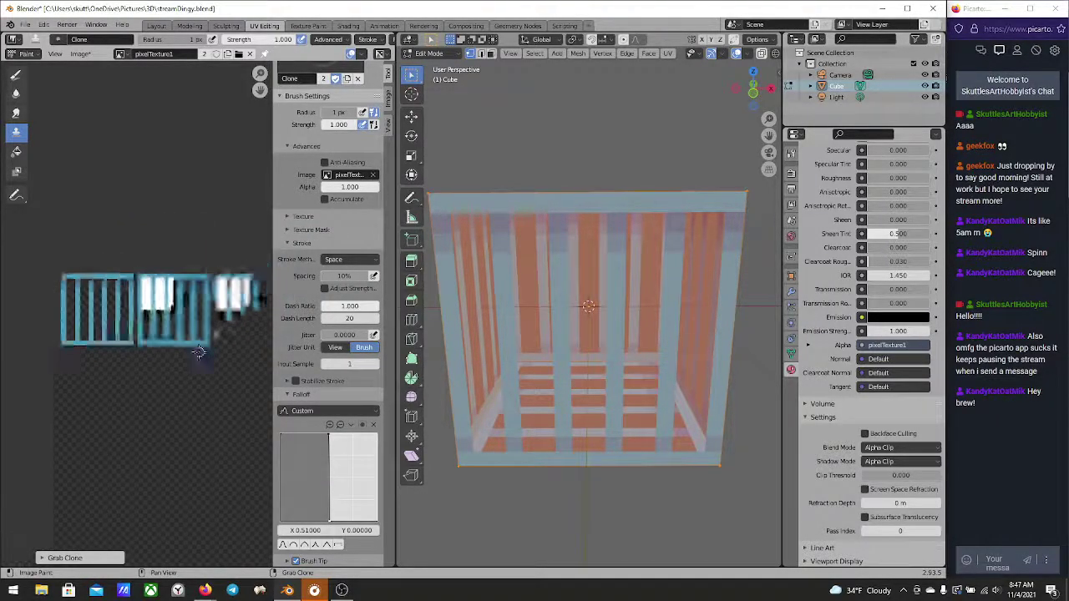
scroll(193, 351, down, 3)
scroll(188, 355, up, 4)
scroll(177, 335, down, 1)
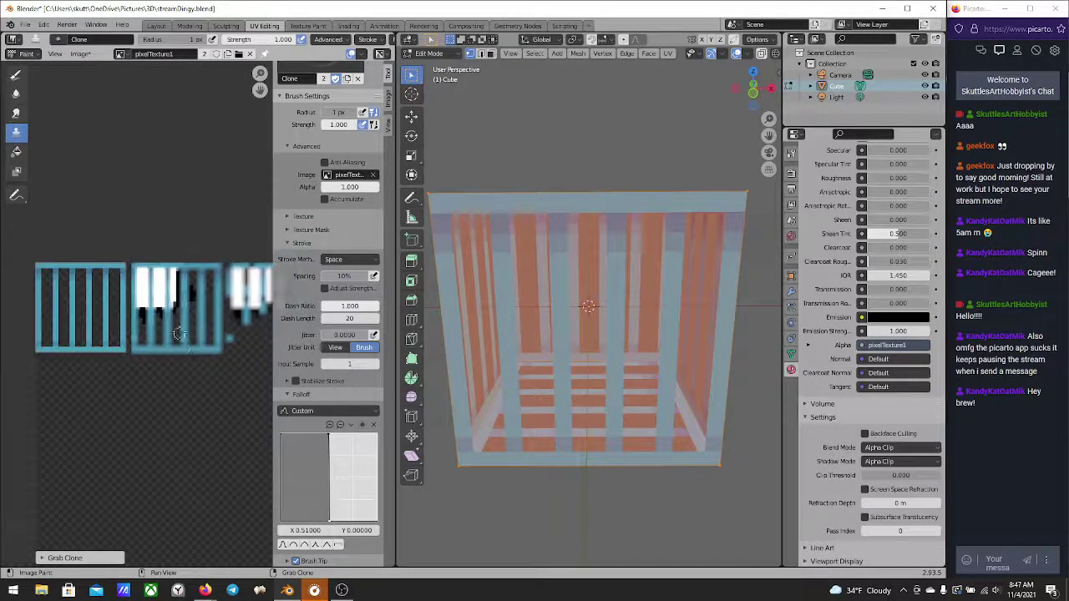
Set the brush radius to 3 px and clone the bar pattern onto the middle and right panels
key(f)
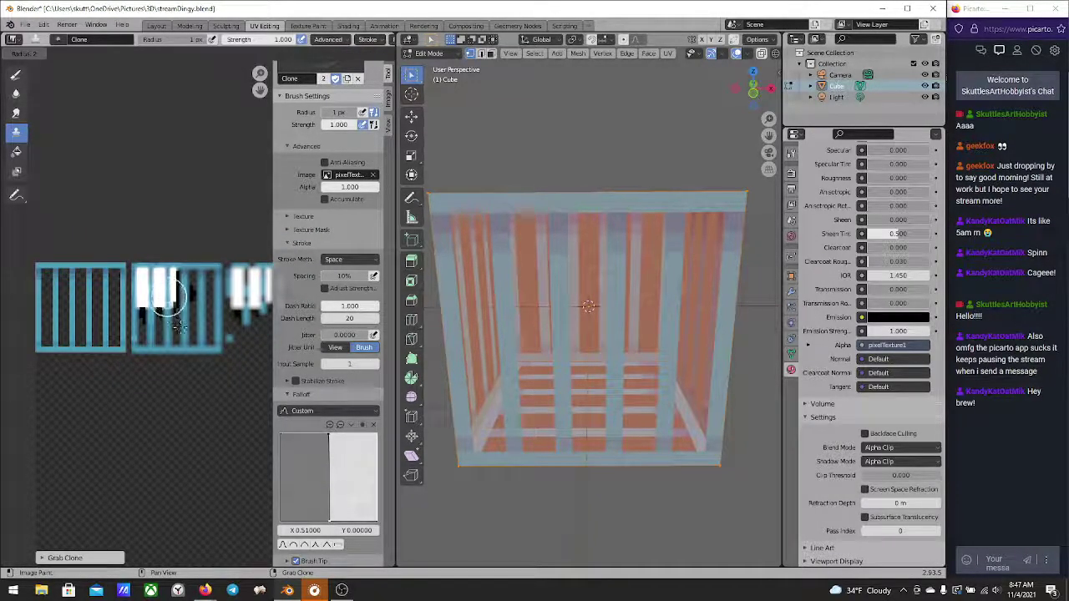
click(180, 326)
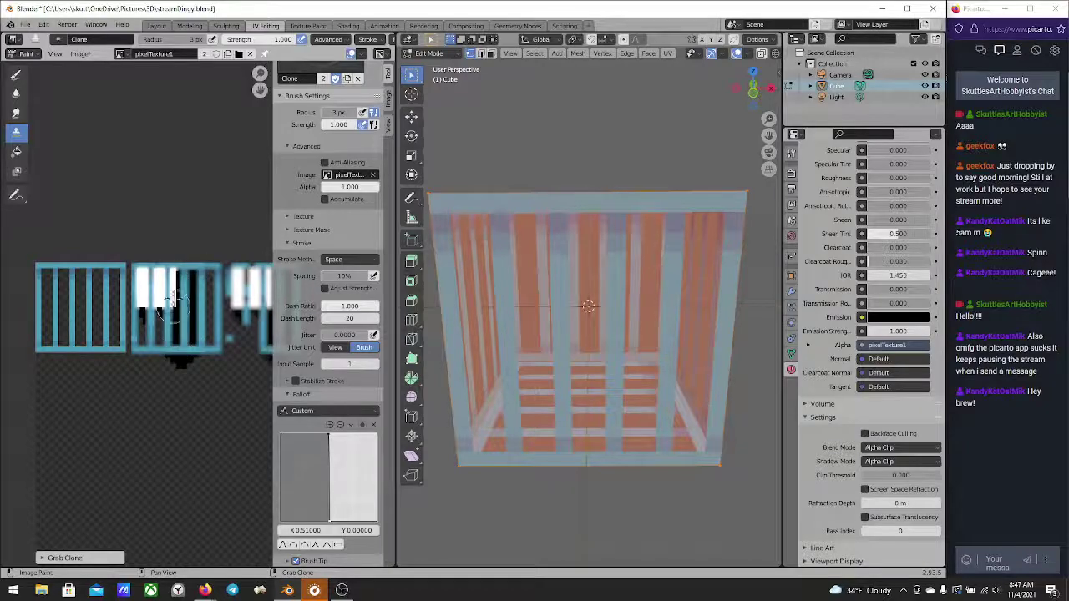
mouse_move(171, 305)
mouse_down()
mouse_move(171, 257)
mouse_move(170, 351)
mouse_move(156, 290)
mouse_move(151, 349)
mouse_move(136, 354)
mouse_move(136, 270)
mouse_move(140, 261)
mouse_move(149, 351)
mouse_move(175, 255)
mouse_up()
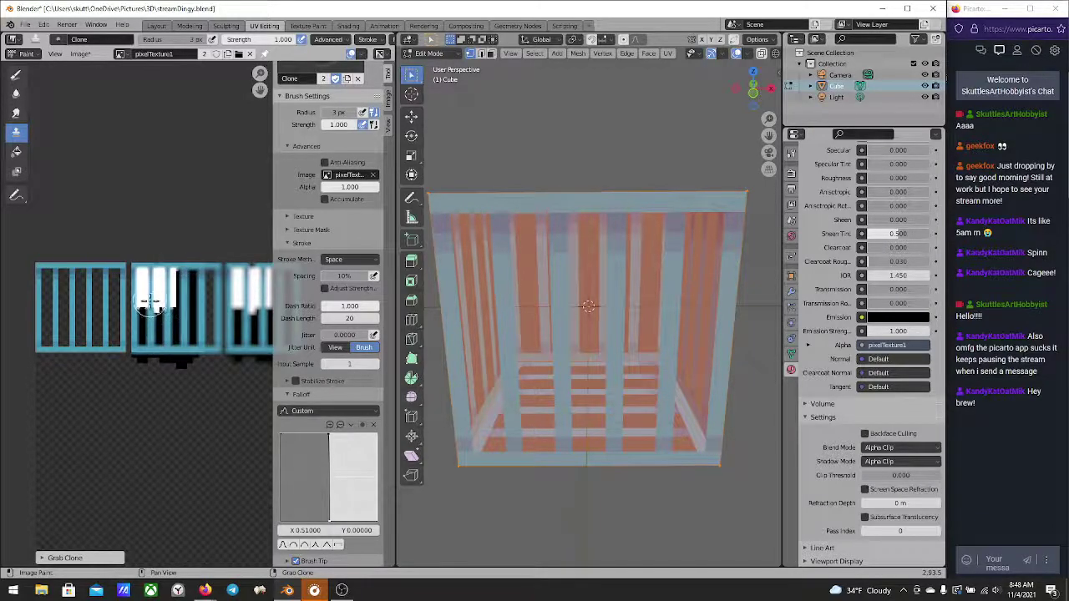
mouse_move(147, 293)
mouse_down()
mouse_move(182, 317)
mouse_move(192, 355)
mouse_move(198, 257)
mouse_move(216, 325)
mouse_move(216, 250)
mouse_move(220, 350)
mouse_move(178, 352)
mouse_move(213, 331)
mouse_move(167, 338)
mouse_up()
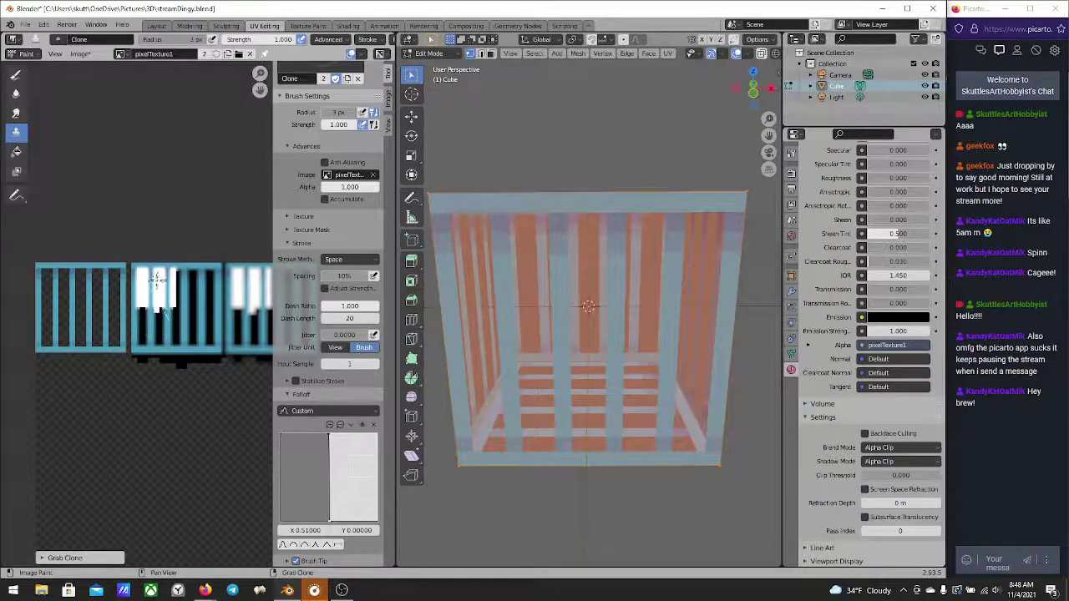
middle_drag(186, 332, 128, 330)
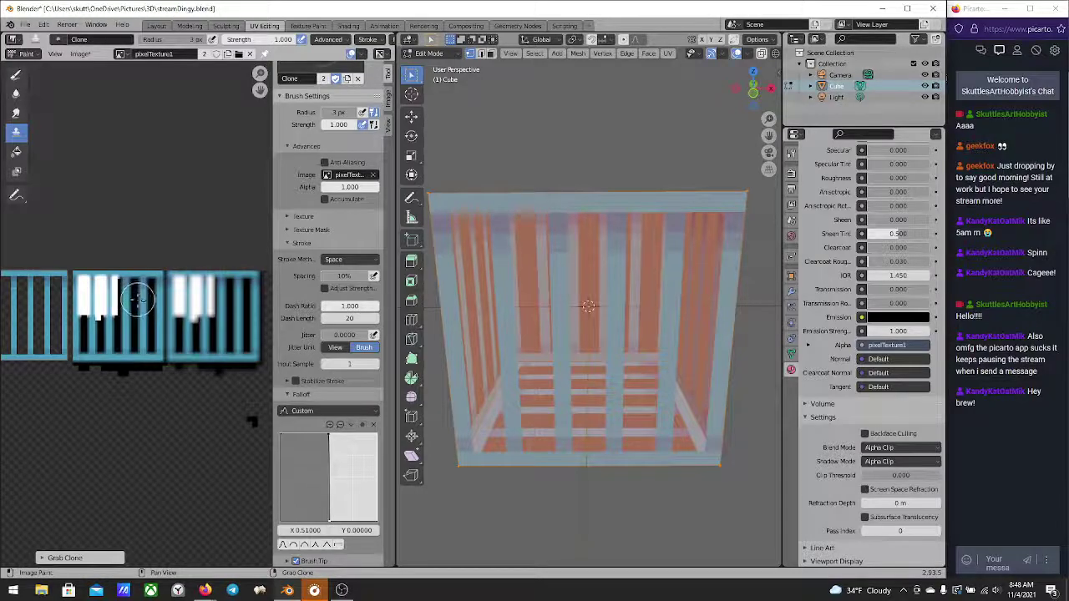
Reposition the clone source overlay down-left, then to the right over the tiles
mouse_move(134, 297)
mouse_down()
mouse_move(130, 334)
mouse_move(90, 401)
mouse_up()
middle_drag(90, 402, 208, 339)
drag(207, 339, 174, 360)
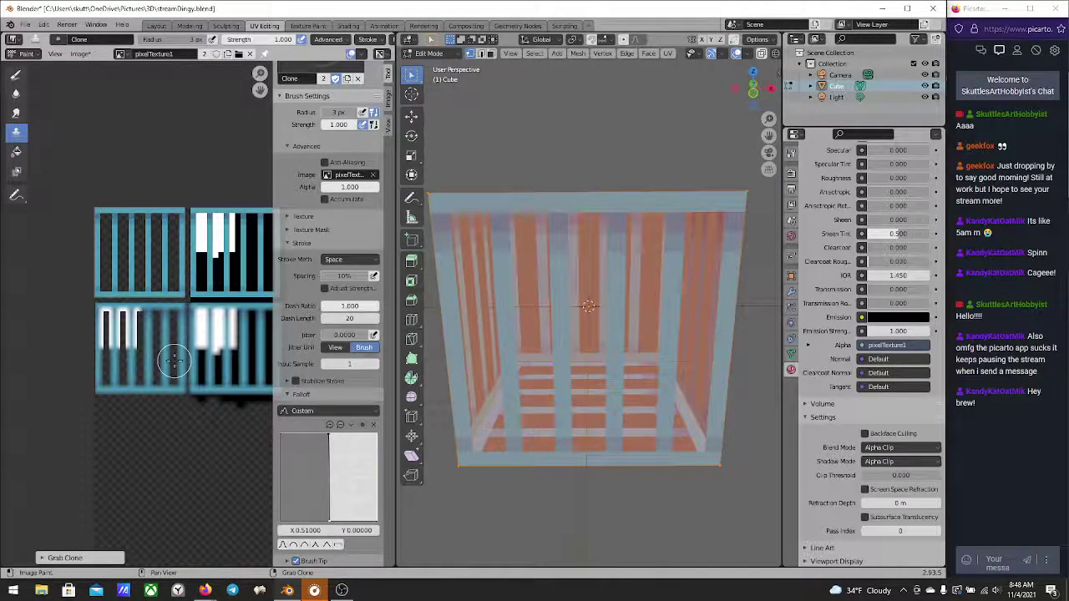
scroll(160, 362, up, 2)
middle_drag(155, 294, 76, 363)
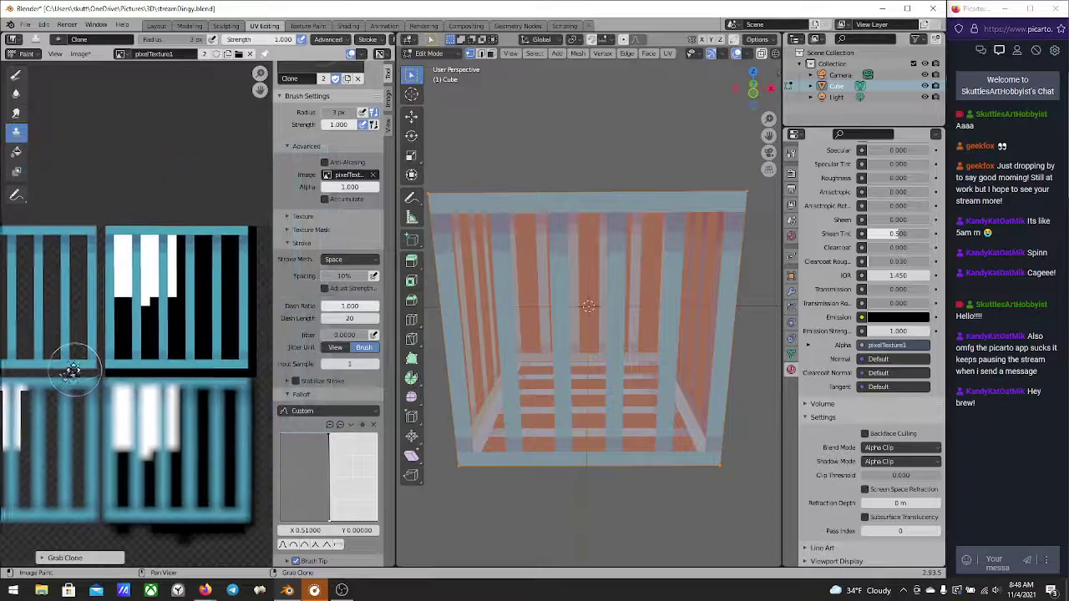
middle_drag(96, 431, 84, 311)
mouse_move(56, 313)
right_down()
mouse_move(192, 305)
mouse_move(179, 318)
right_up()
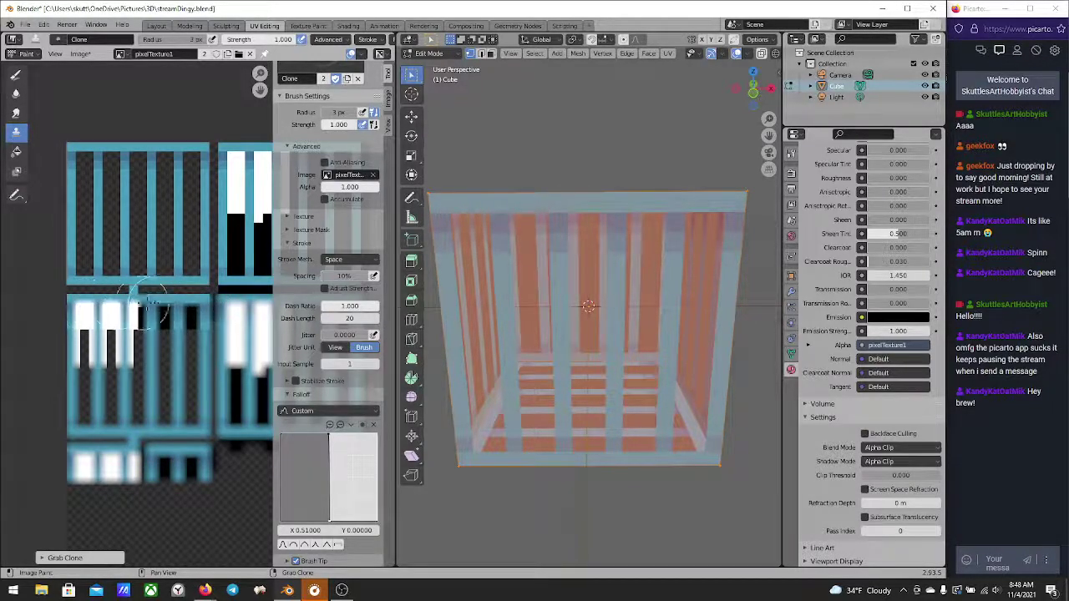
Set the brush radius to 6 px and clone the source's lower block further right
scroll(125, 349, down, 2)
key(f)
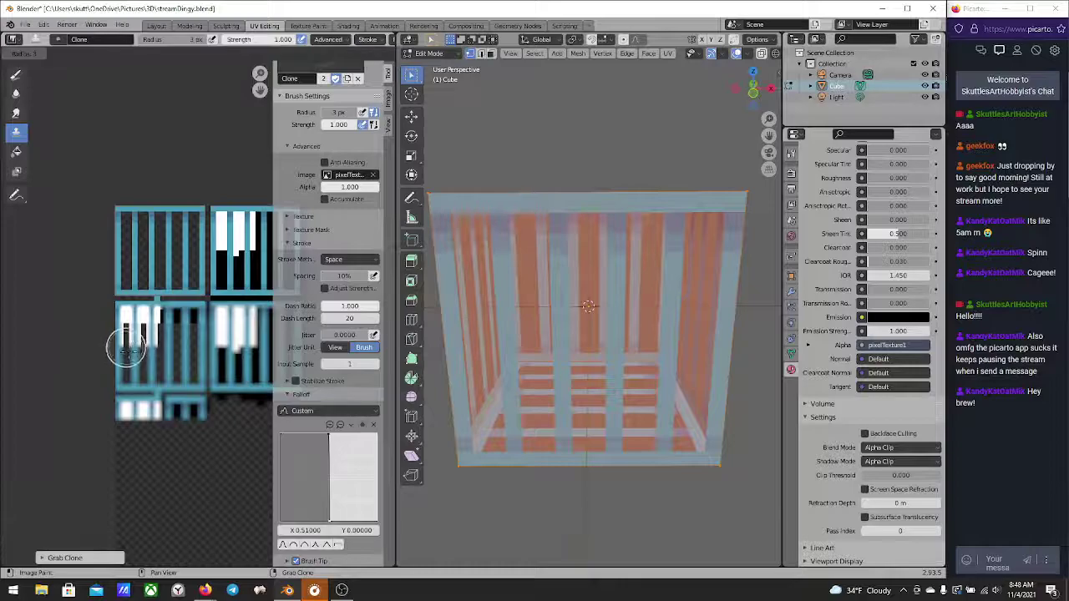
click(140, 373)
mouse_move(125, 368)
right_down()
mouse_move(104, 376)
mouse_move(191, 372)
mouse_move(126, 334)
mouse_move(165, 318)
mouse_move(202, 376)
mouse_move(194, 398)
mouse_move(146, 368)
right_up()
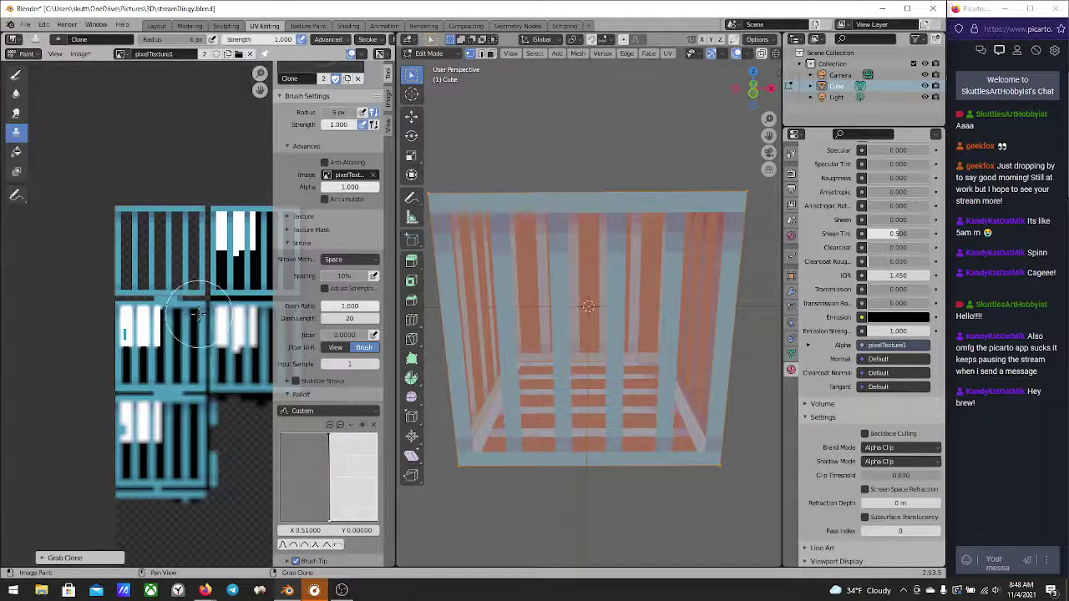
Switch from cloning to the Draw brush with a 1 px radius
click(15, 75)
middle_drag(234, 340, 105, 311)
scroll(105, 311, up, 2)
key(f)
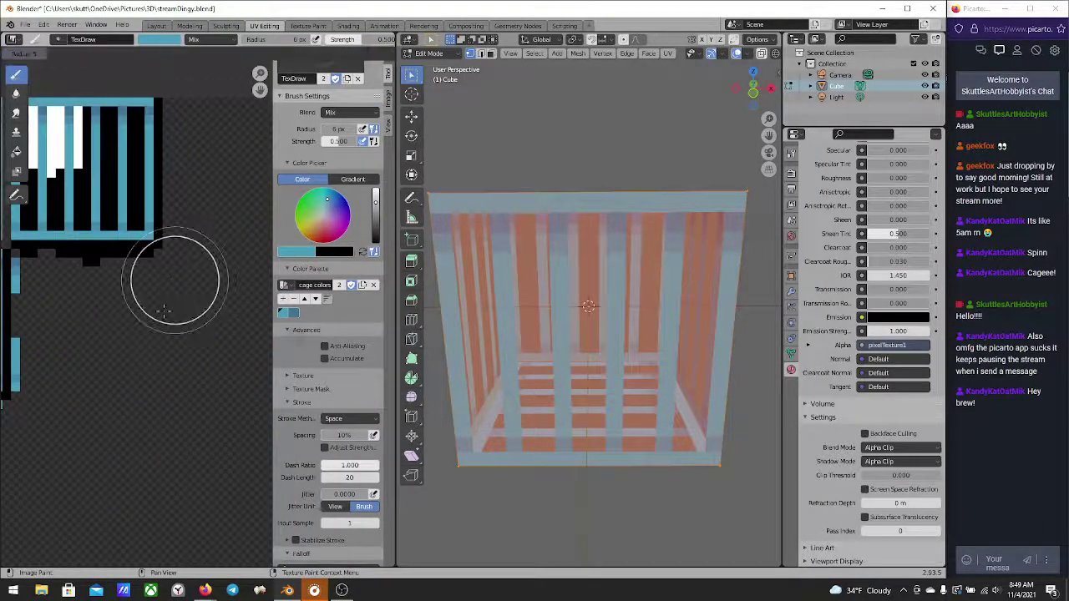
click(131, 357)
middle_drag(93, 317, 241, 312)
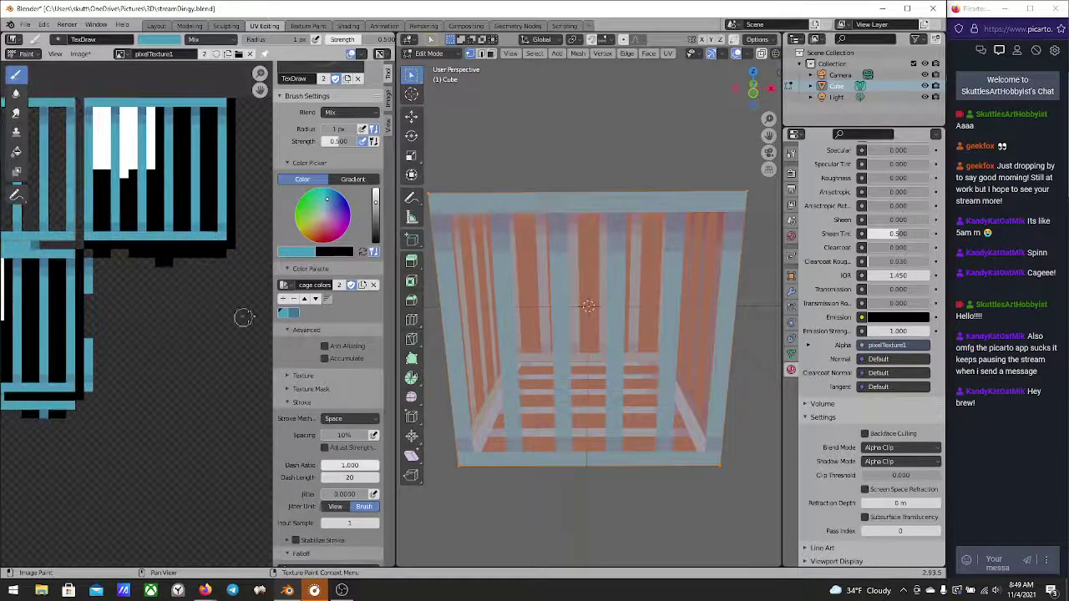
mouse_move(50, 286)
middle_down()
mouse_move(123, 287)
mouse_move(195, 337)
middle_up()
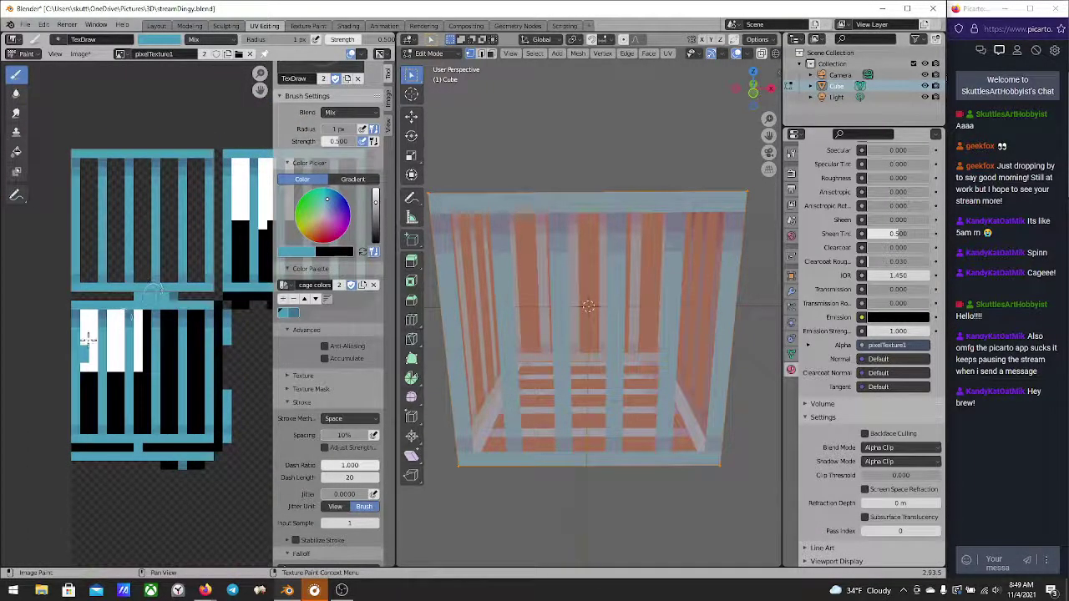
Set the draw brush blend to Erase Alpha with strength 1.000
scroll(84, 375, up, 5)
scroll(198, 310, down, 1)
scroll(134, 349, down, 1)
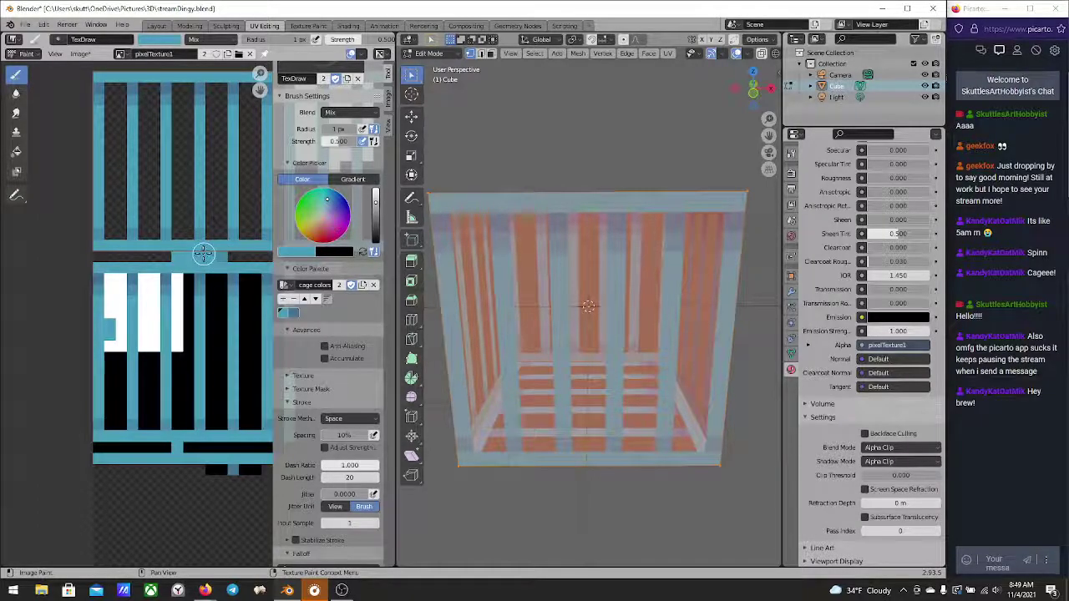
middle_drag(193, 303, 155, 311)
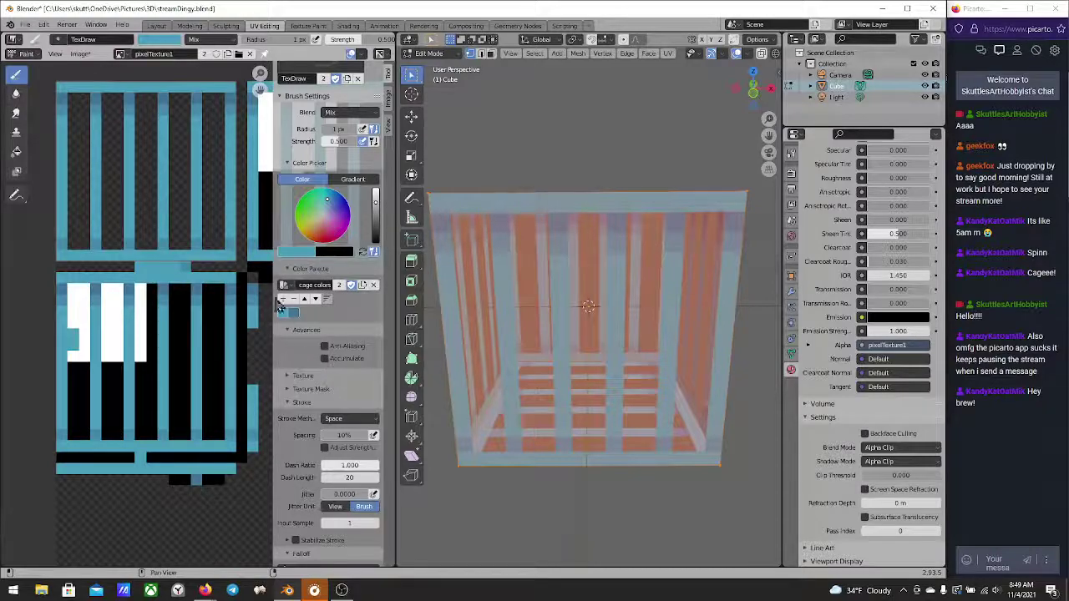
scroll(333, 218, up, 1)
scroll(332, 217, up, 3)
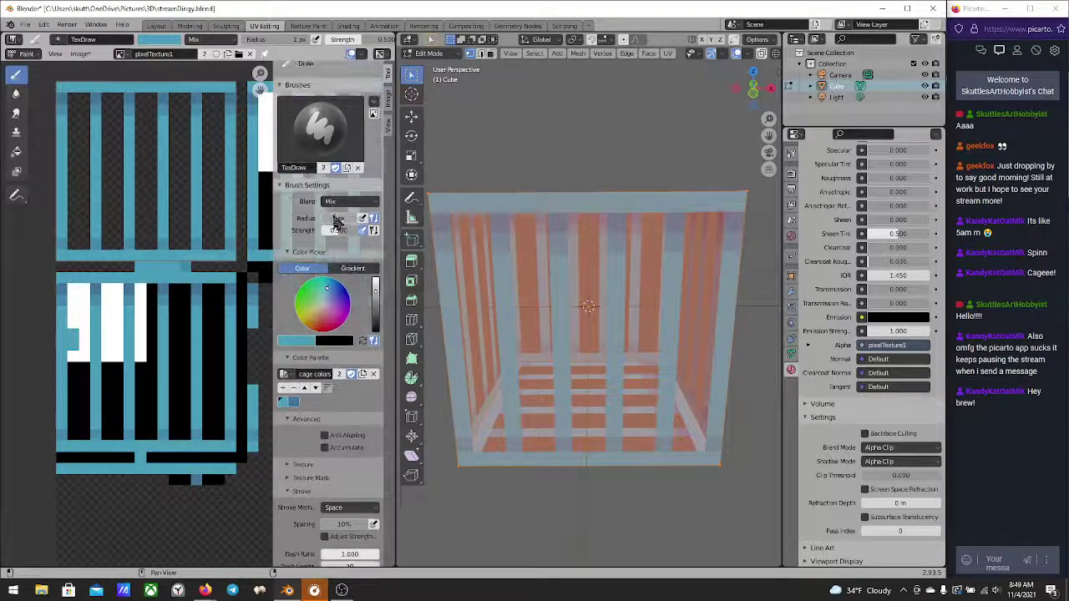
click(346, 201)
click(417, 356)
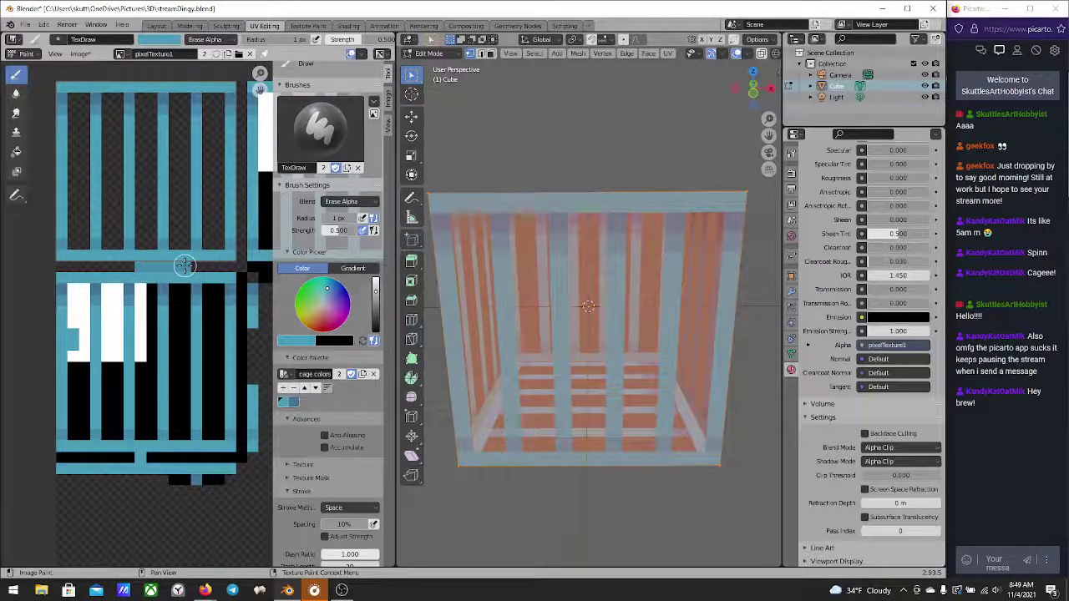
click(345, 232)
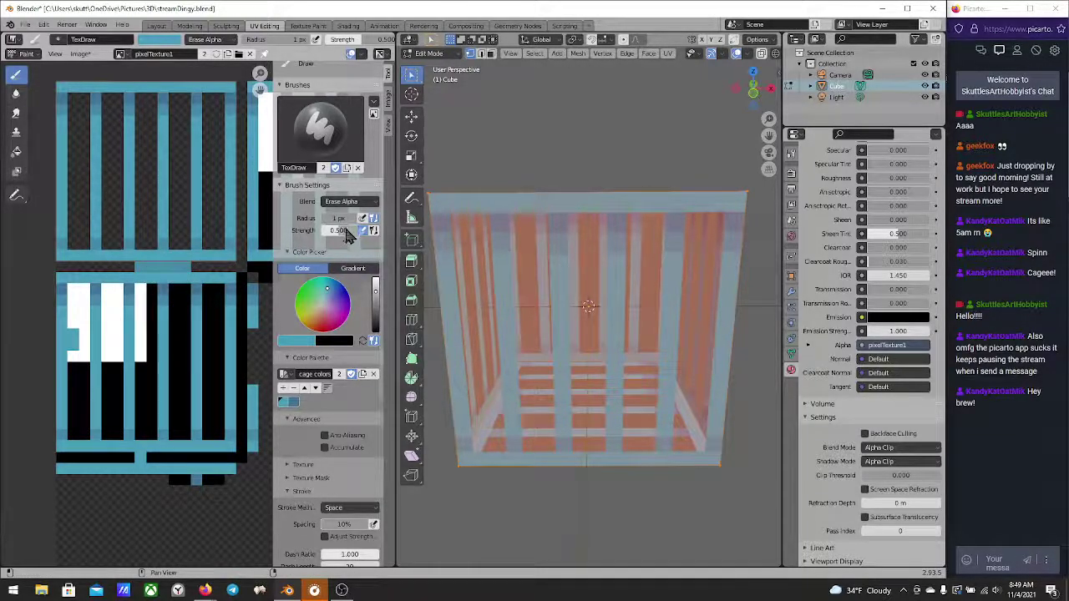
text(1)
key(Return)
Erase the light-blue horizontal bar and a dark column to transparency, then pick the Fill tool
drag(207, 266, 131, 265)
middle_drag(249, 285, 212, 279)
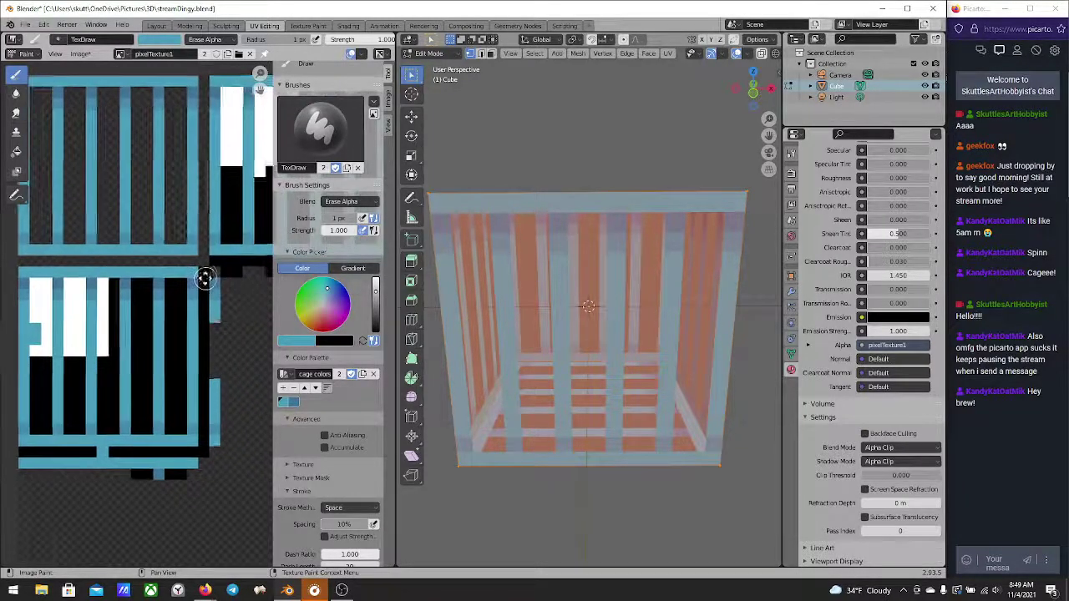
mouse_move(203, 284)
mouse_down()
mouse_move(203, 466)
mouse_move(167, 452)
mouse_move(117, 465)
mouse_up()
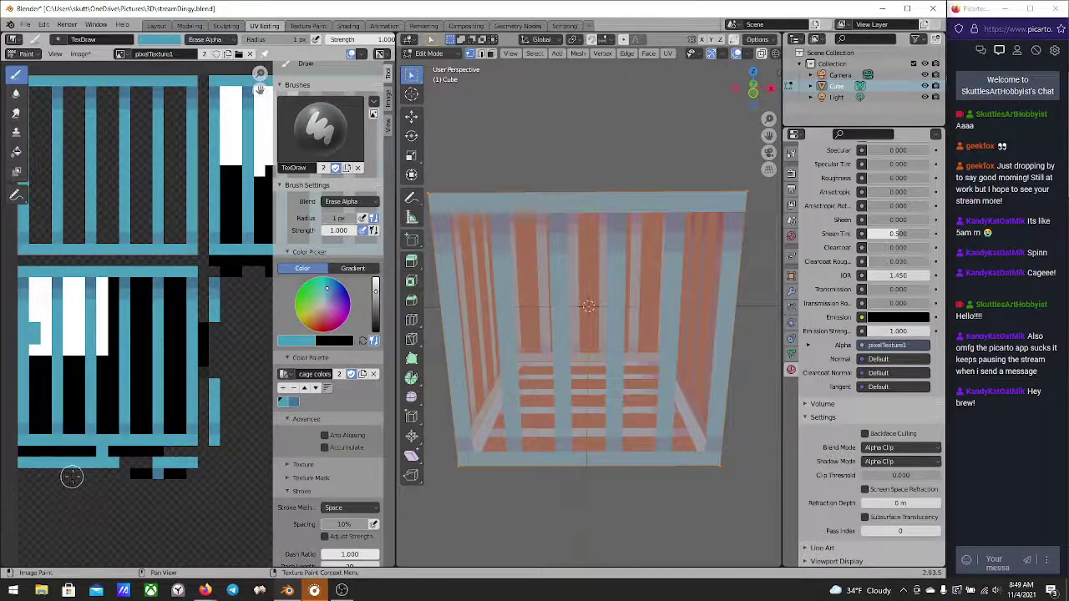
click(16, 151)
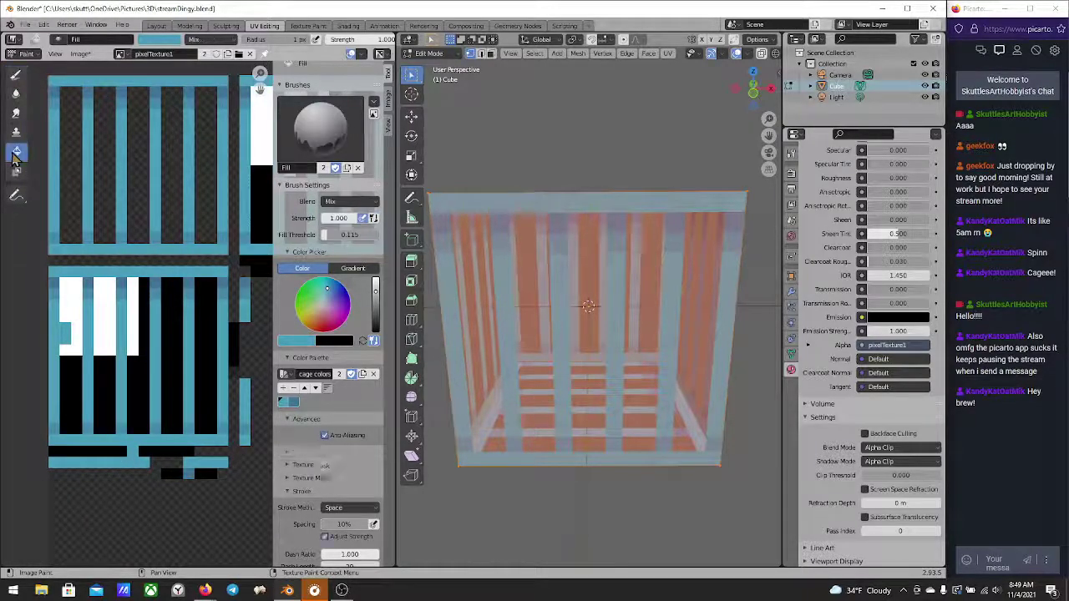
Set Fill to Erase Alpha and clear the black and white areas of the first two columns
click(342, 203)
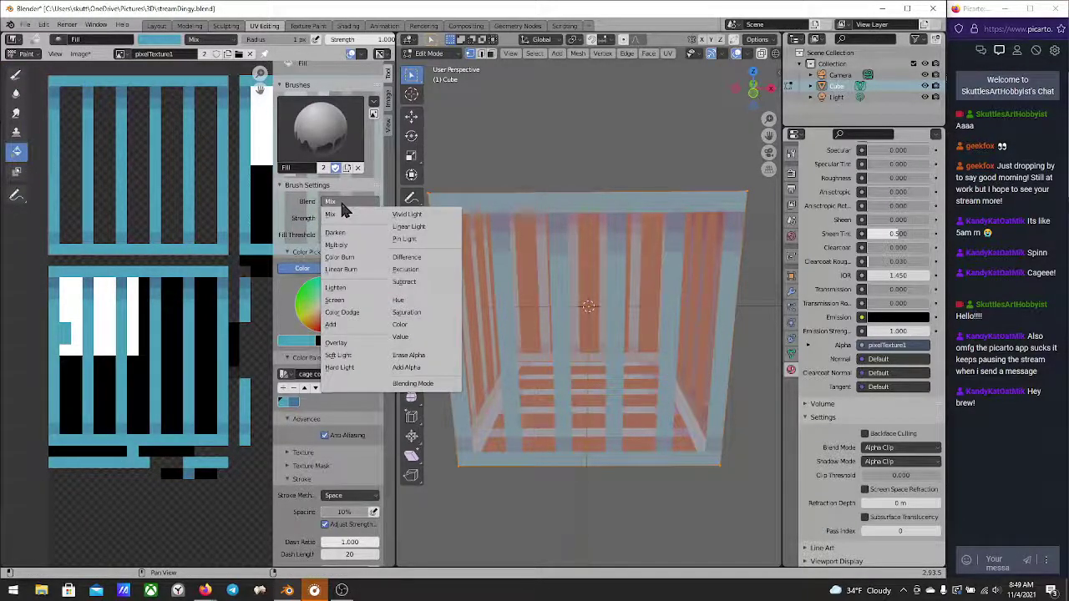
click(408, 355)
click(171, 375)
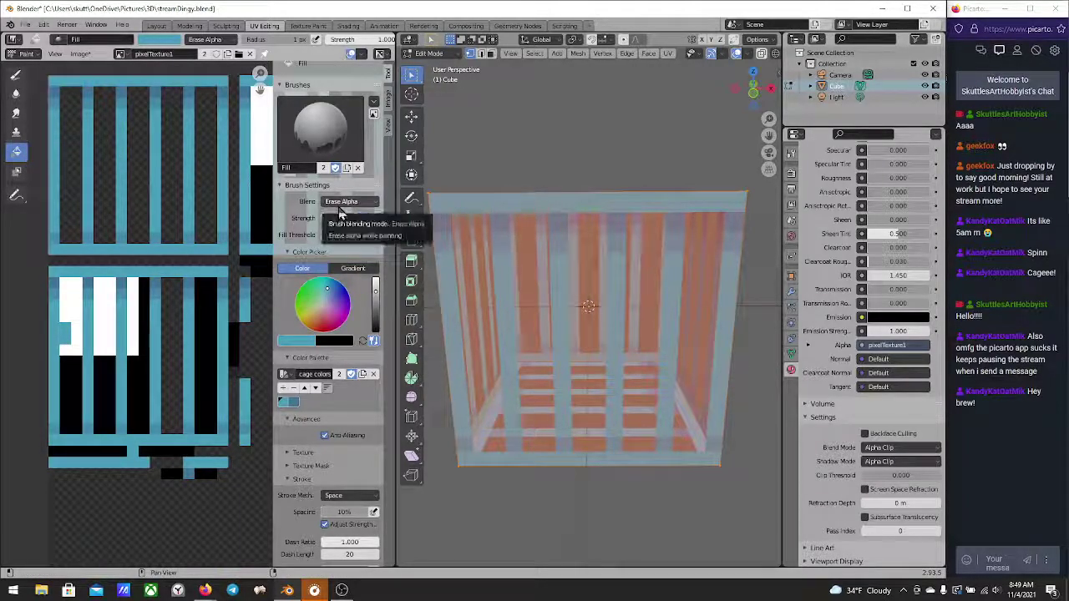
click(69, 405)
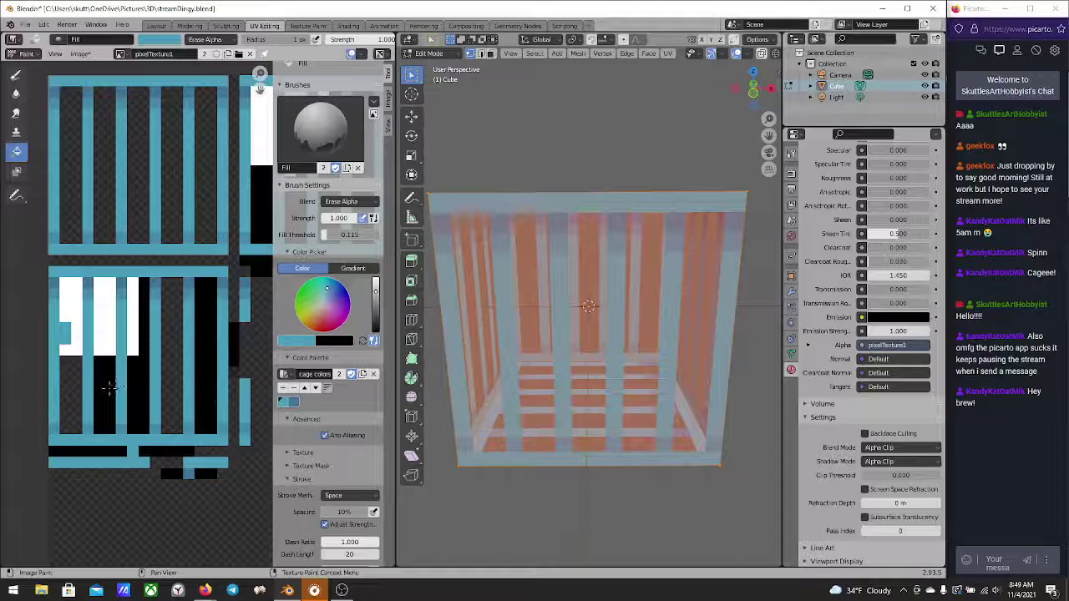
click(105, 386)
click(105, 322)
click(70, 311)
click(134, 332)
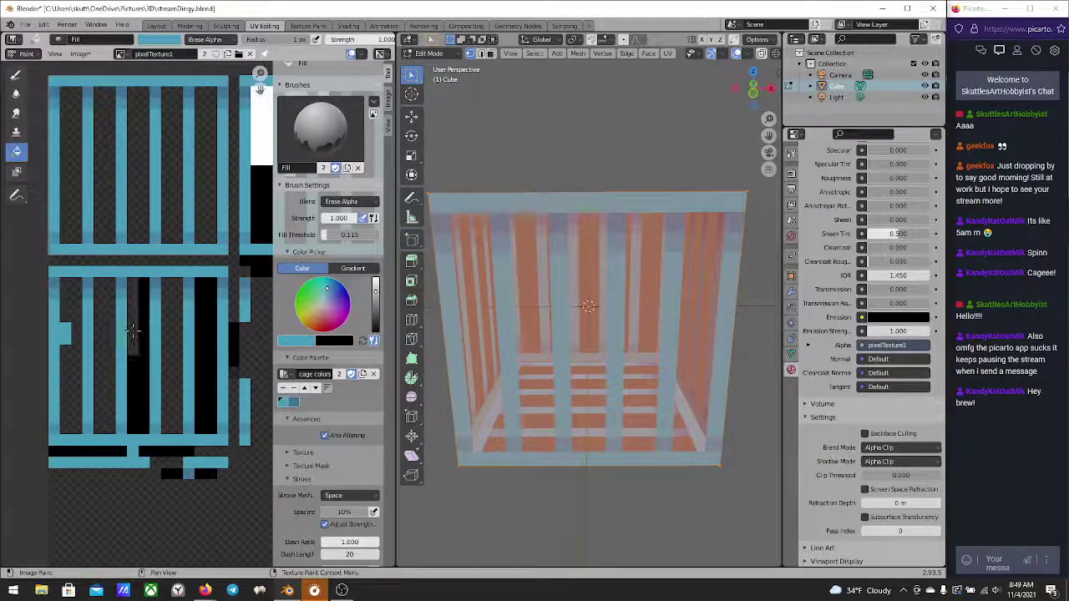
click(140, 367)
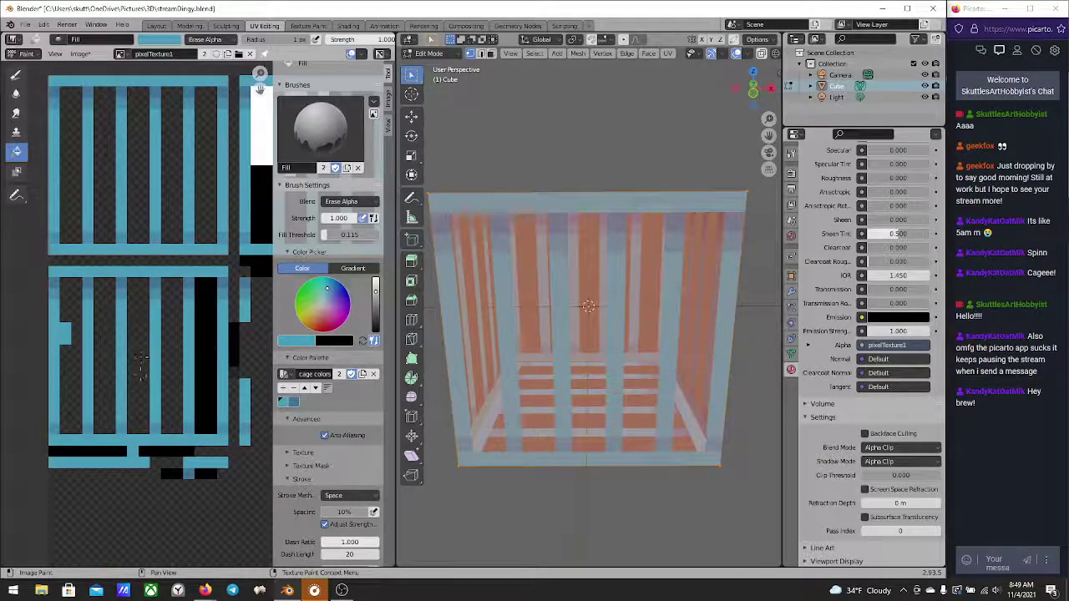
Erase the bottom strip's black patches, the tall black column and stray blue bar pieces
click(155, 455)
click(119, 457)
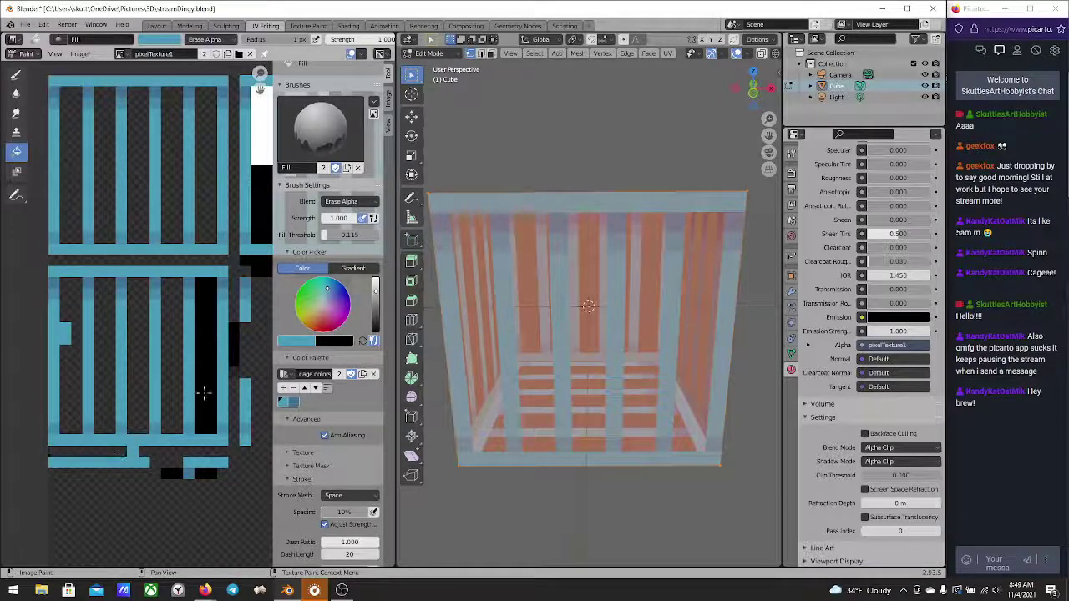
click(212, 373)
click(234, 351)
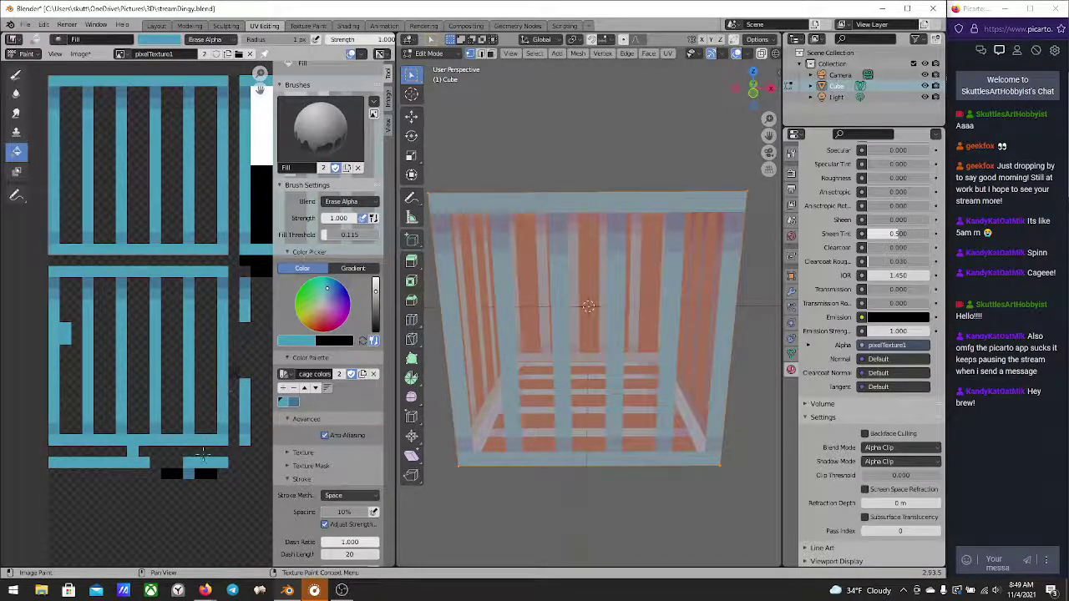
click(200, 461)
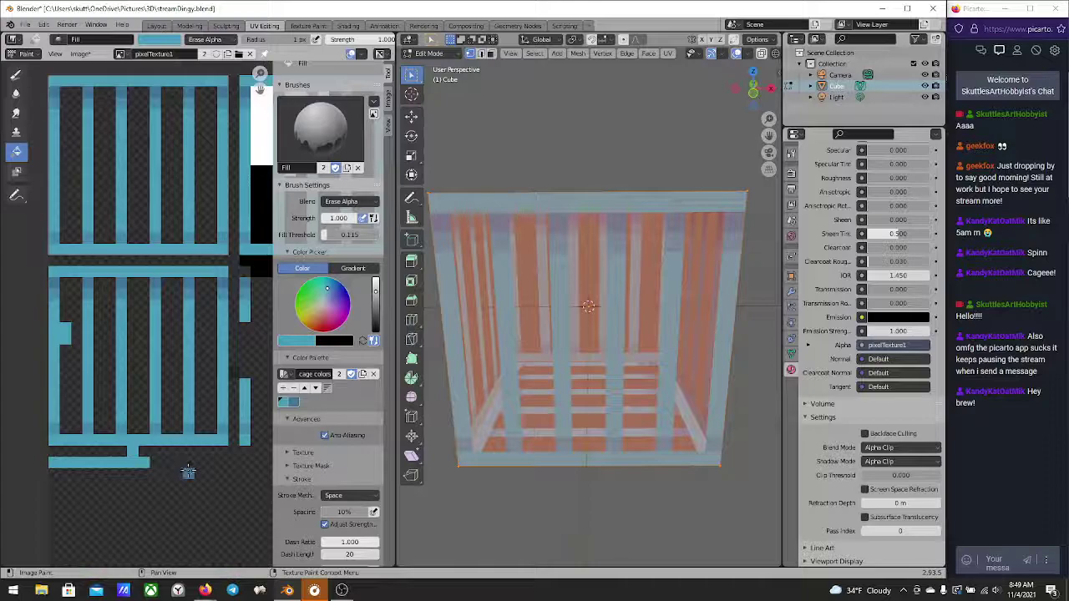
middle_drag(188, 472, 118, 491)
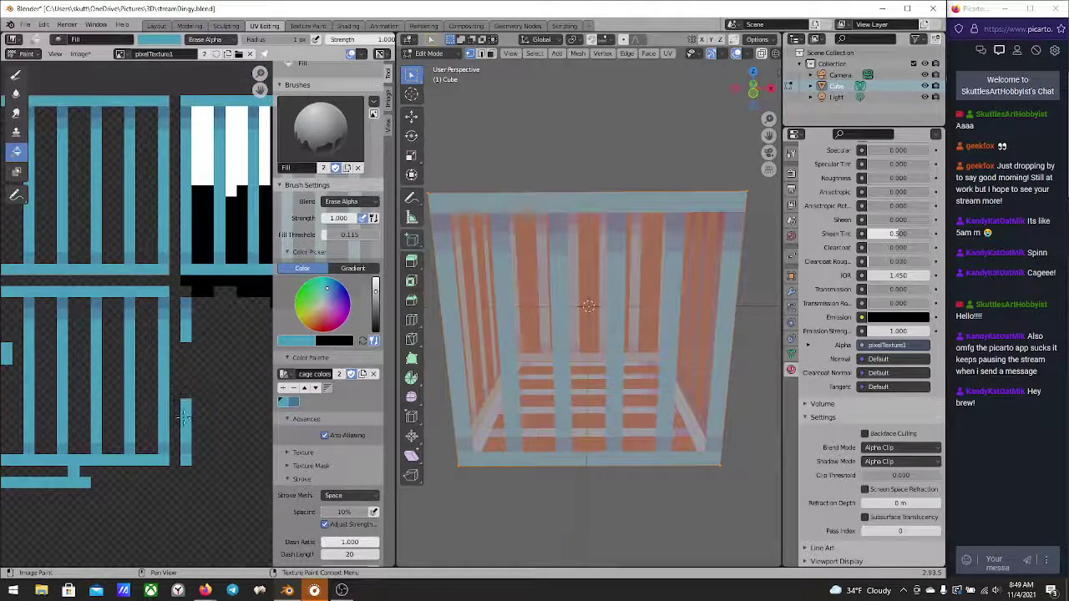
click(185, 438)
click(184, 328)
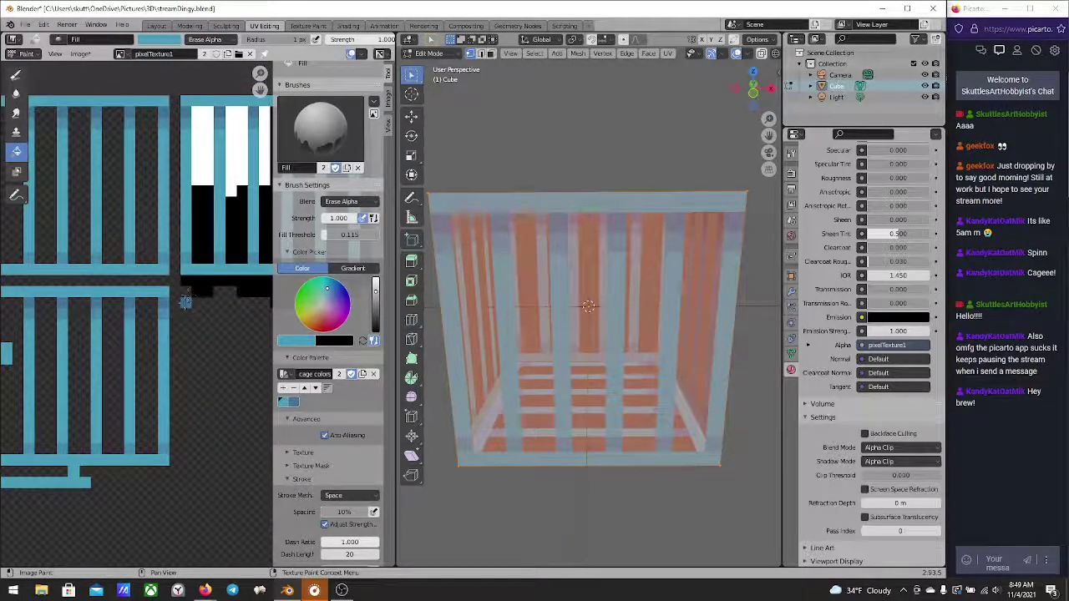
click(196, 290)
Erase the white tops and black lower parts of the remaining columns in the tile
scroll(78, 386, down, 3)
scroll(94, 353, up, 3)
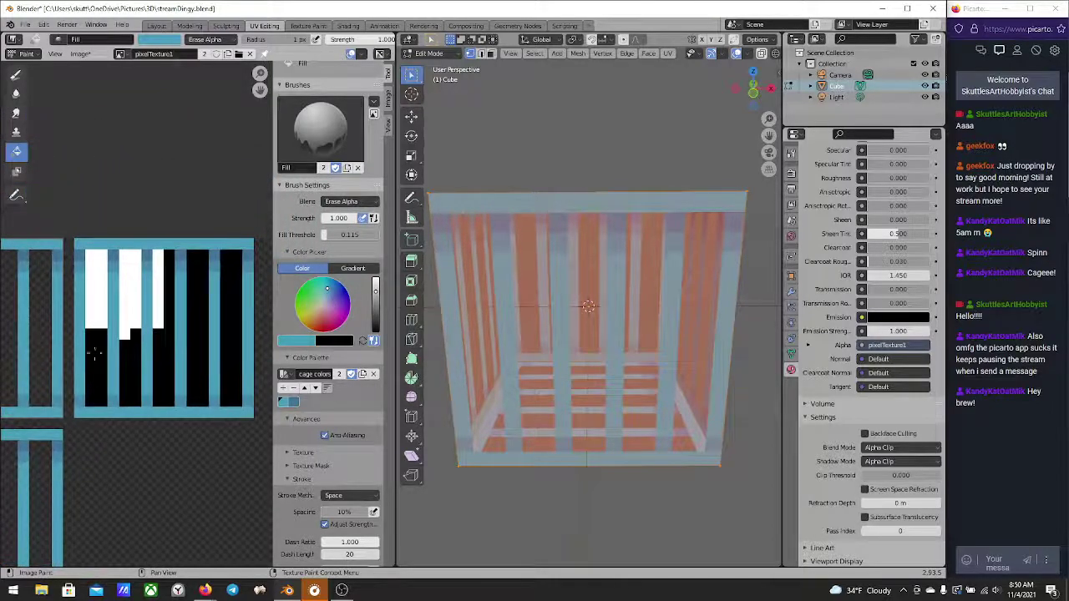
click(99, 322)
click(102, 334)
click(135, 322)
click(138, 335)
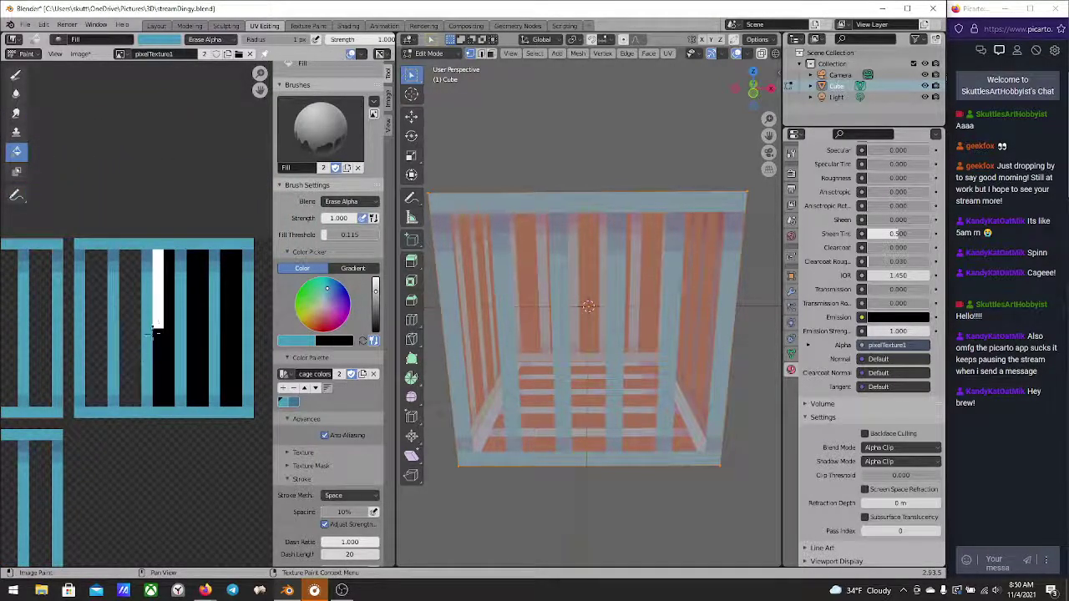
click(161, 314)
click(170, 334)
click(192, 322)
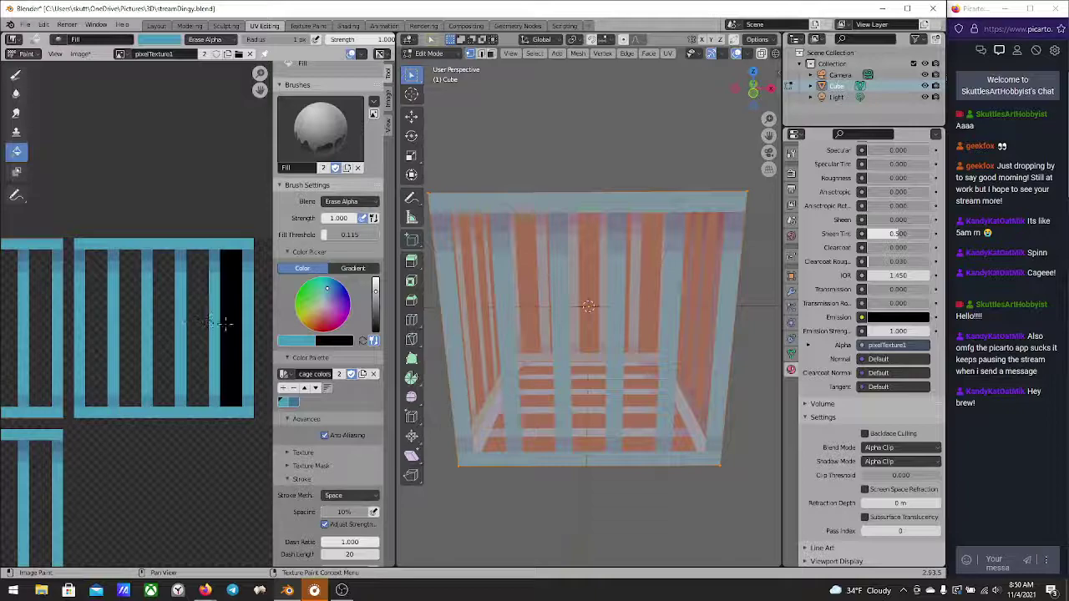
click(229, 334)
Check the cage from above, then erase the thin blue bar along the texture bottom with Draw
mouse_move(95, 485)
middle_down()
mouse_move(127, 466)
mouse_move(211, 344)
mouse_move(174, 437)
mouse_move(134, 378)
middle_up()
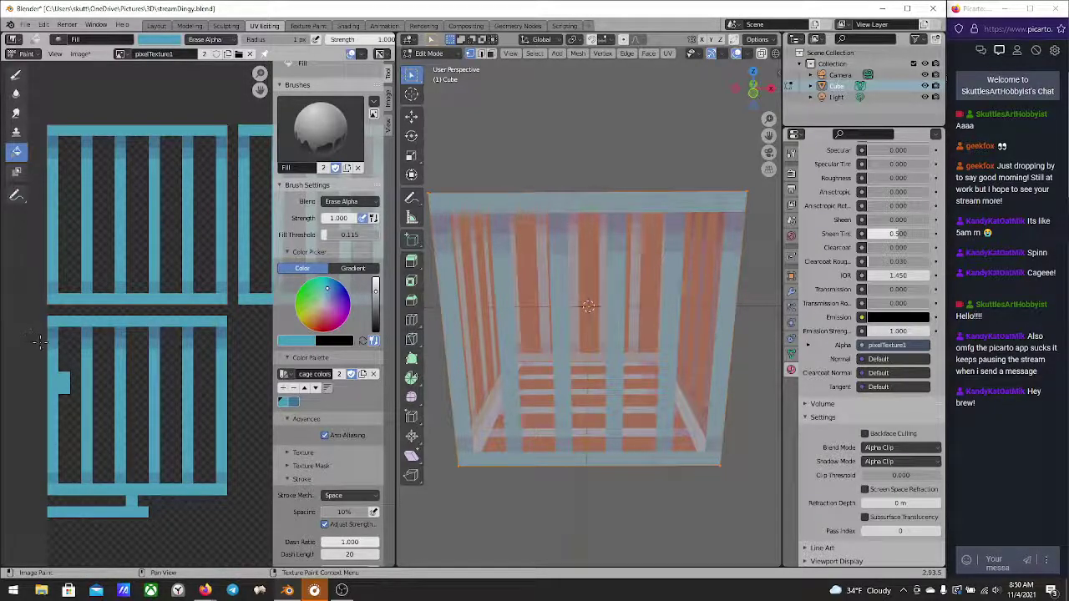
scroll(64, 416, up, 1)
middle_drag(92, 390, 123, 371)
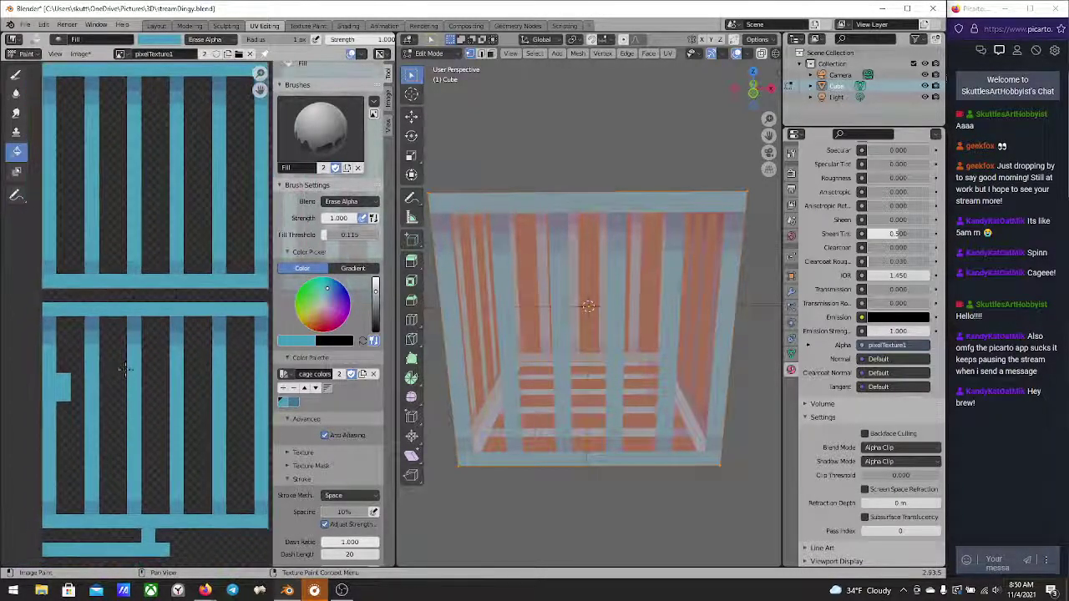
middle_drag(626, 205, 625, 343)
middle_drag(205, 354, 178, 320)
scroll(178, 320, down, 2)
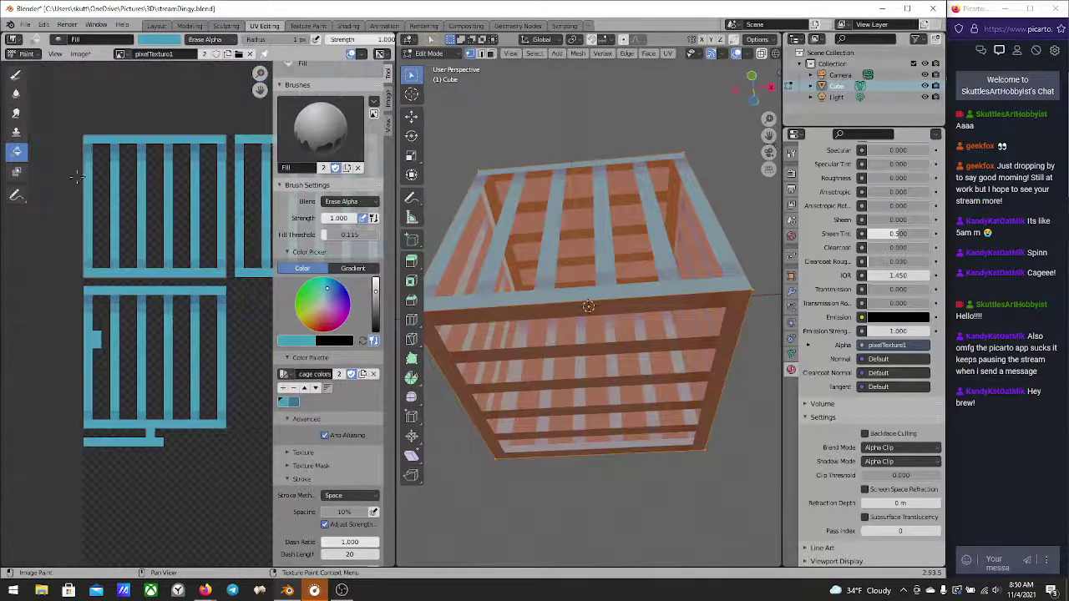
click(18, 75)
drag(173, 438, 49, 443)
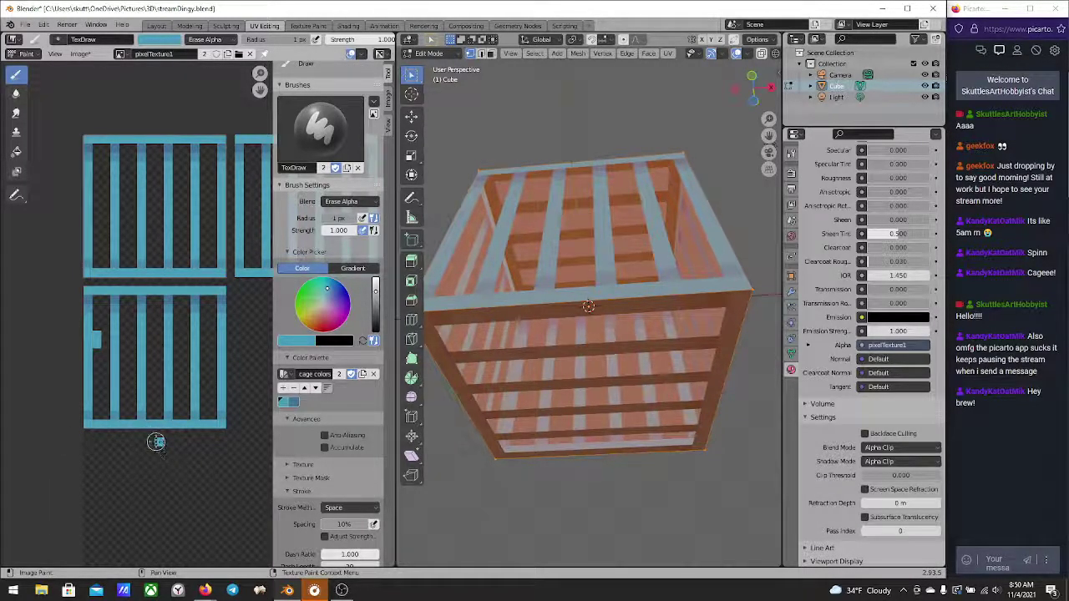
Erase the lower tile's small blue block, then sample the cage blue into the cage colors palette
drag(105, 360, 103, 348)
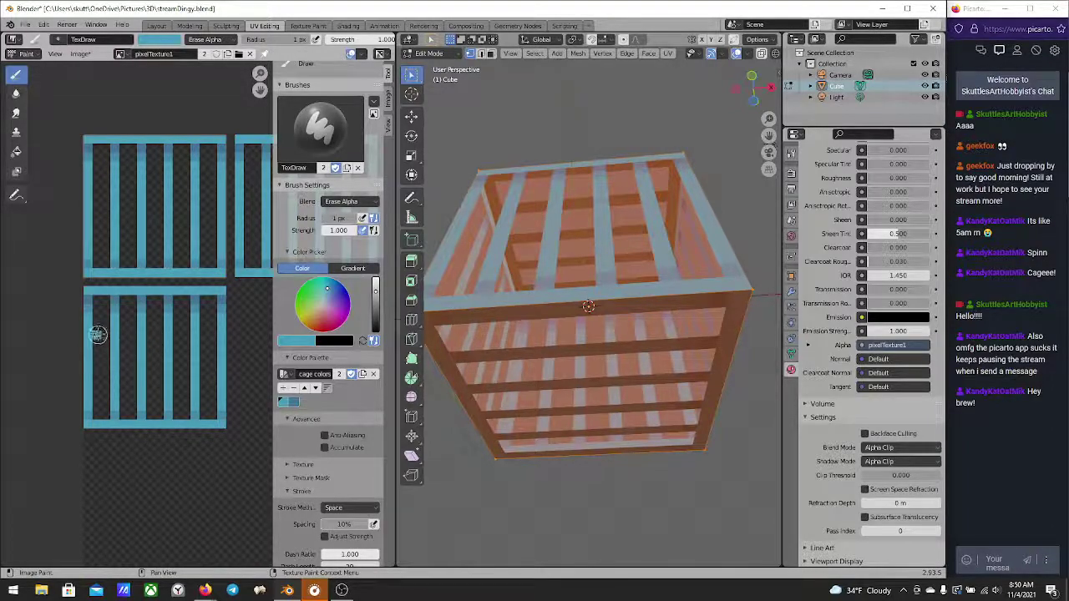
scroll(100, 329, up, 2)
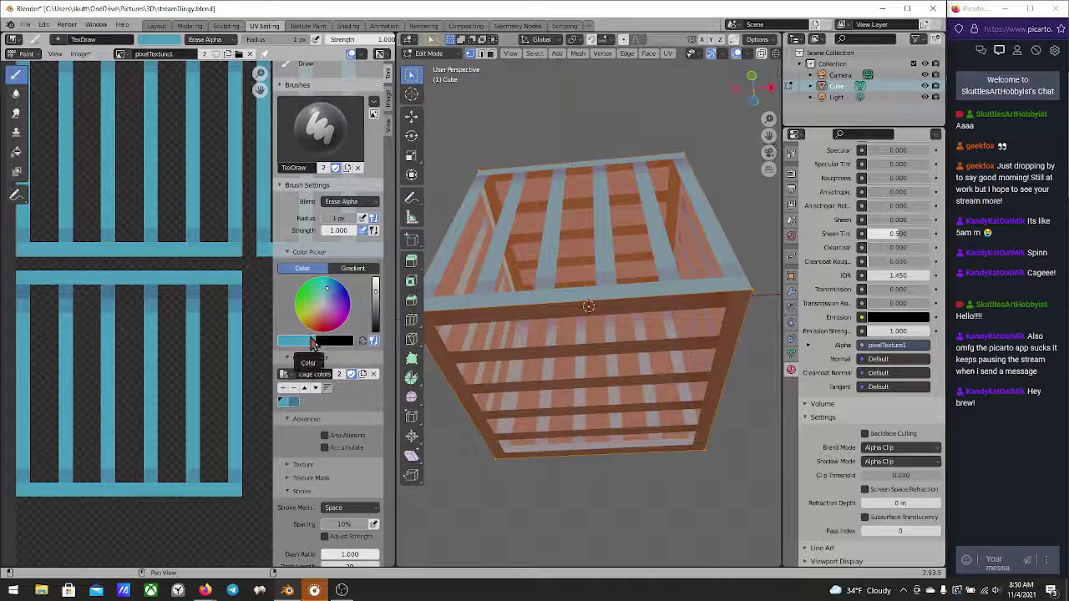
click(312, 341)
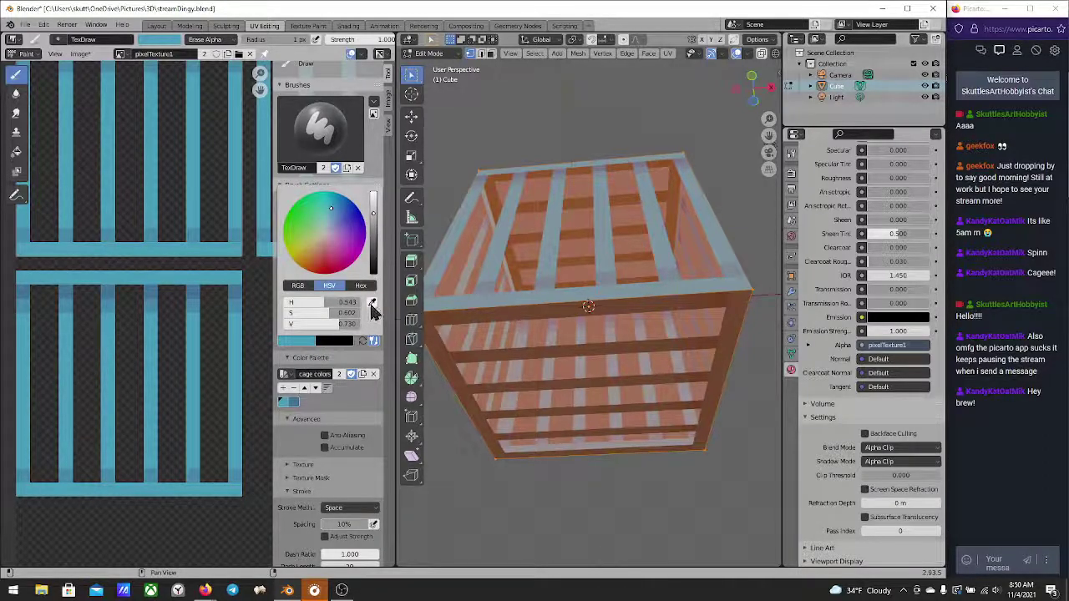
click(308, 343)
click(309, 345)
click(373, 305)
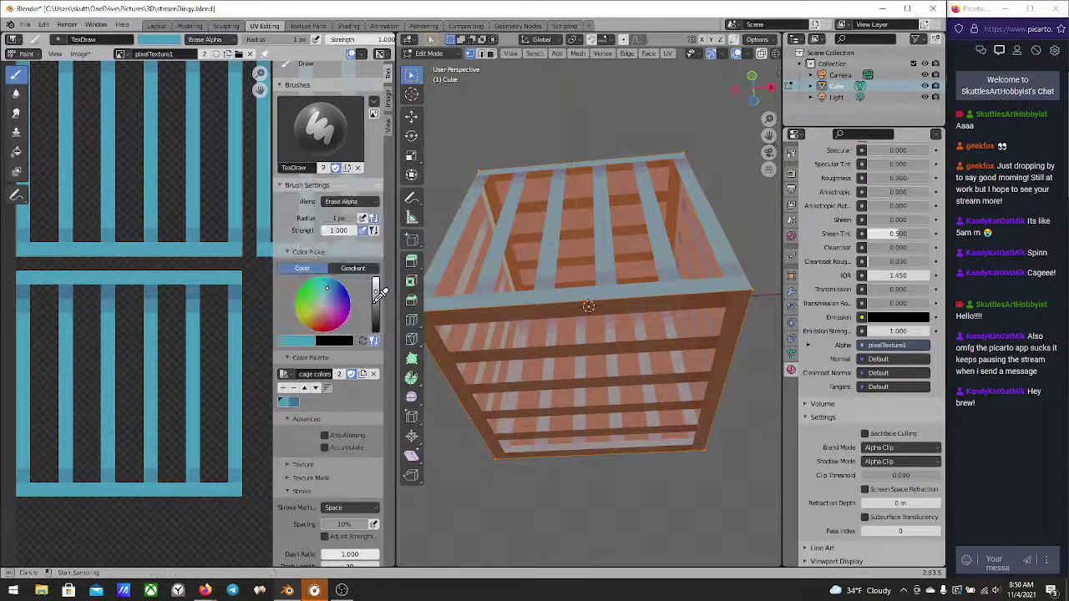
click(71, 303)
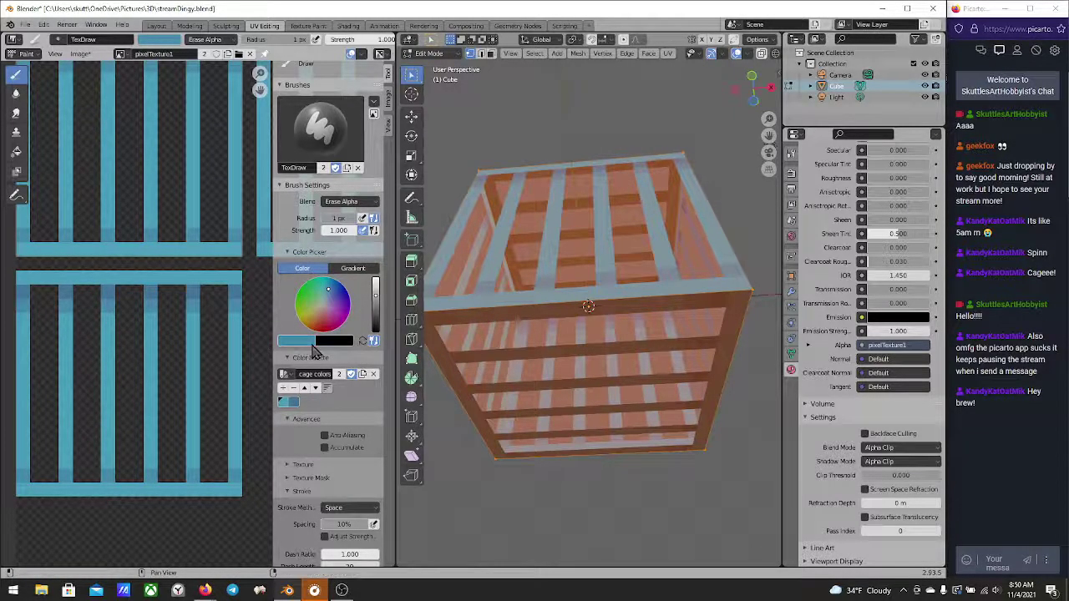
click(285, 389)
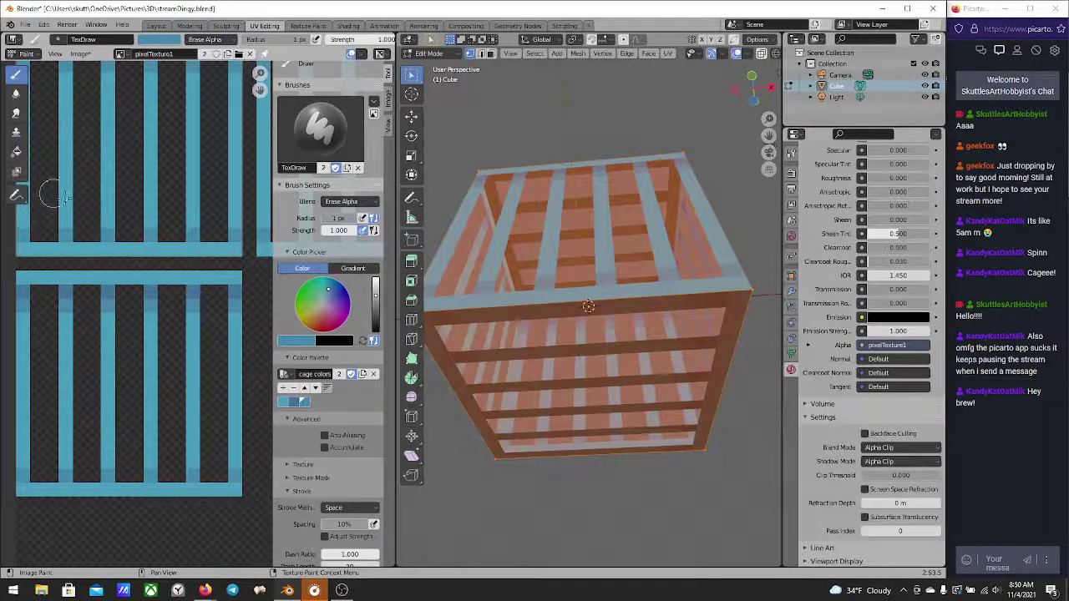
click(341, 202)
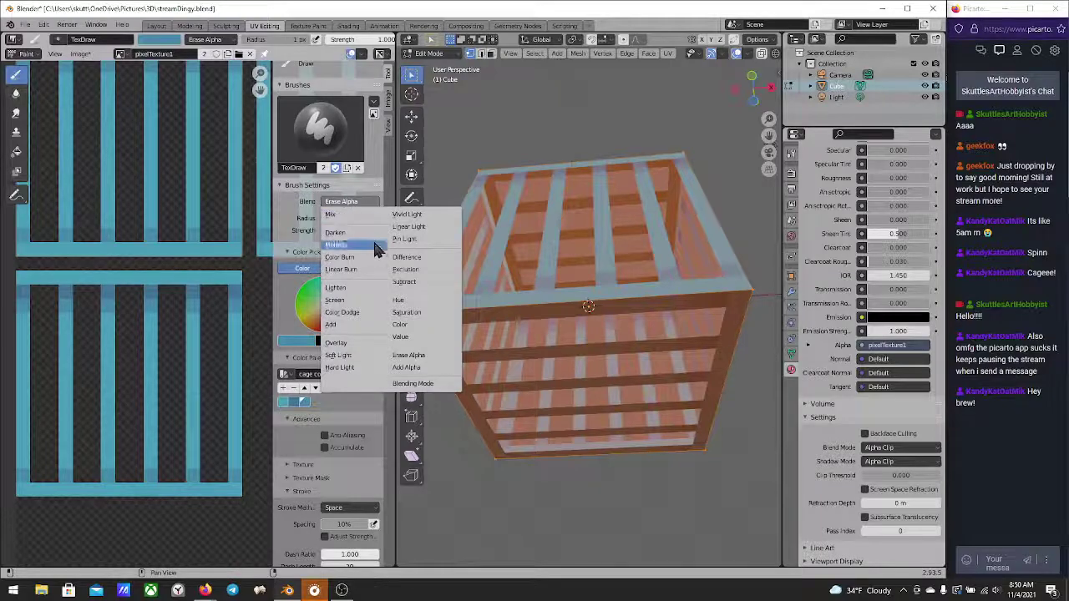
Switch the brush back to Mix blending and make the first palette blue the paint colour
click(373, 219)
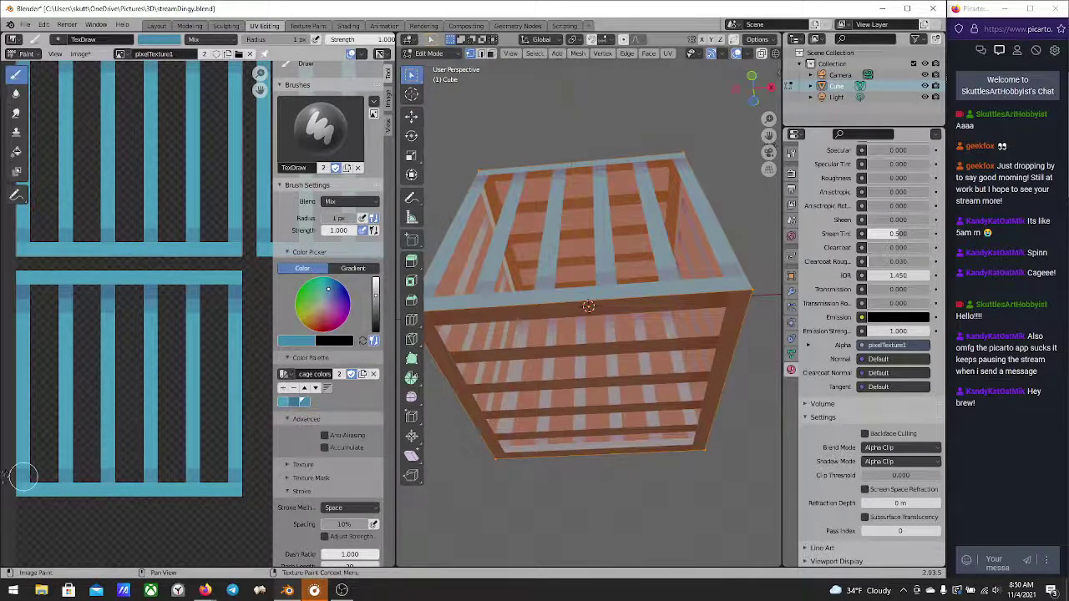
ctrl+scroll(72, 454, left, 4)
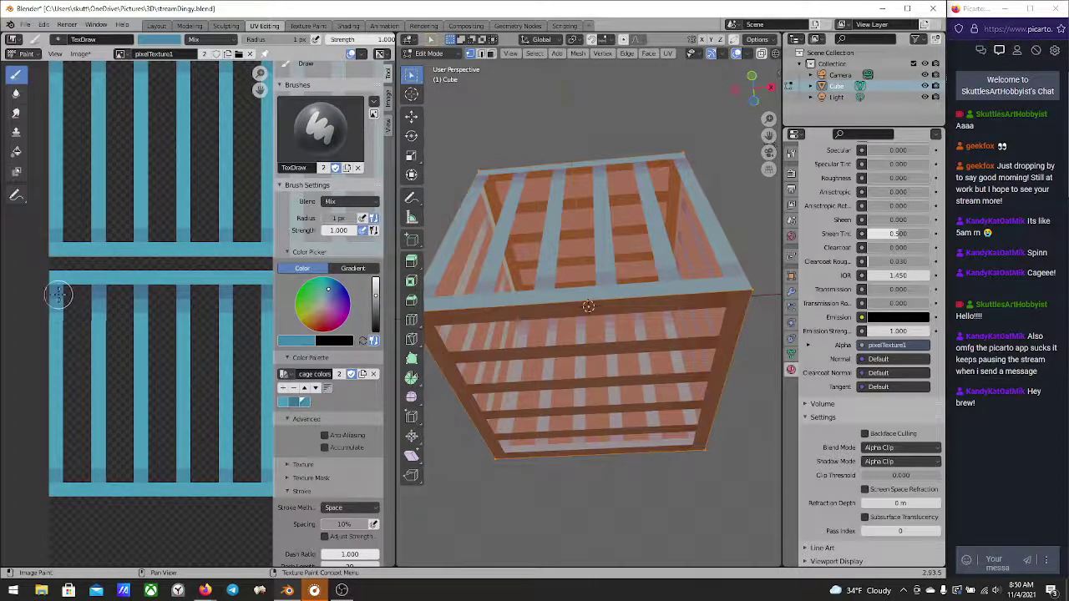
click(282, 402)
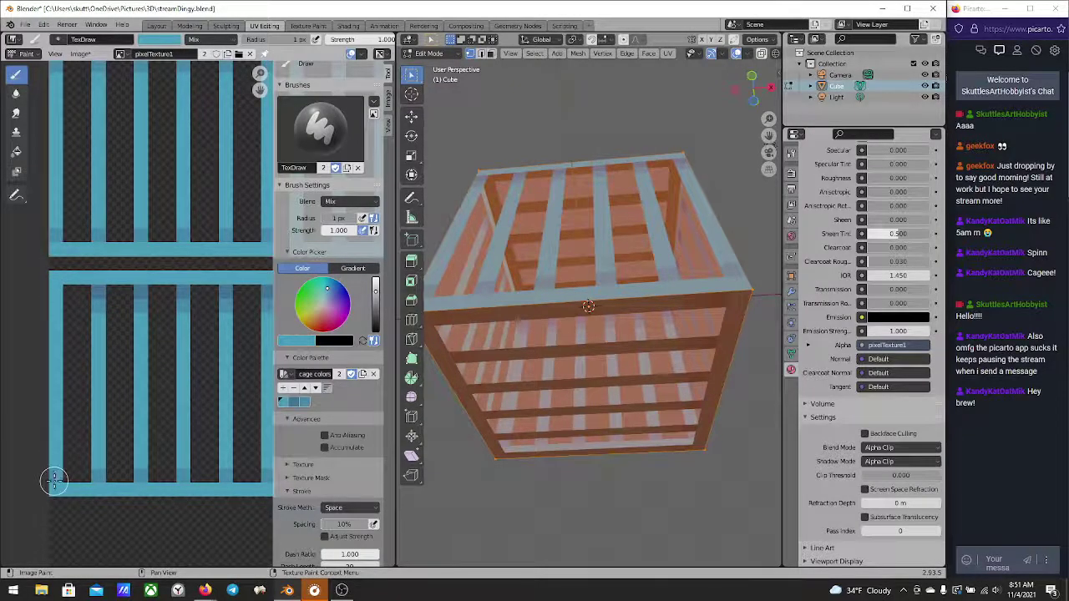
middle_drag(195, 402, 97, 398)
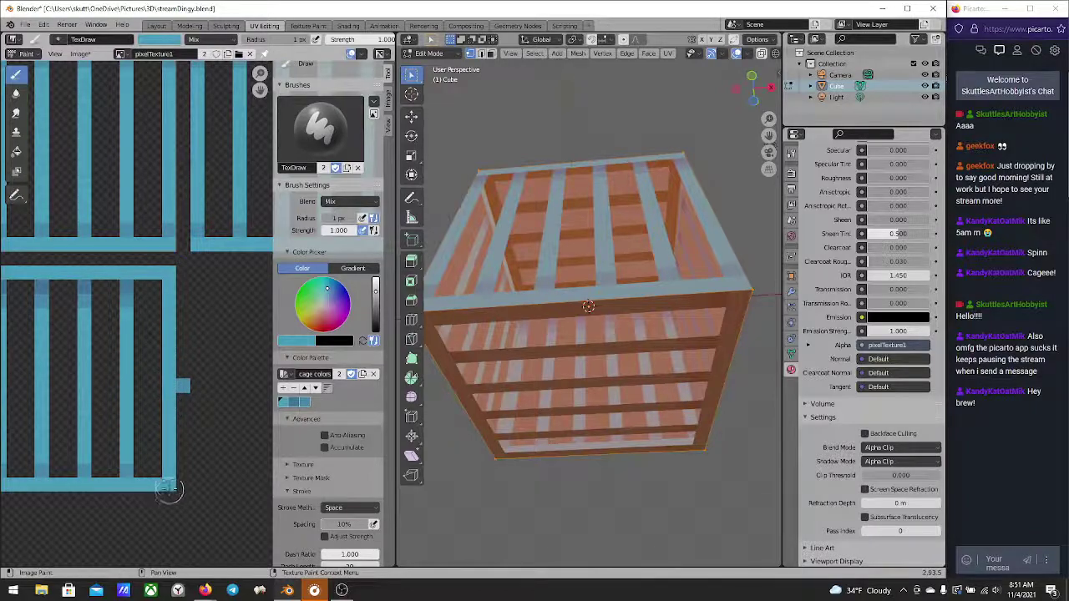
click(341, 203)
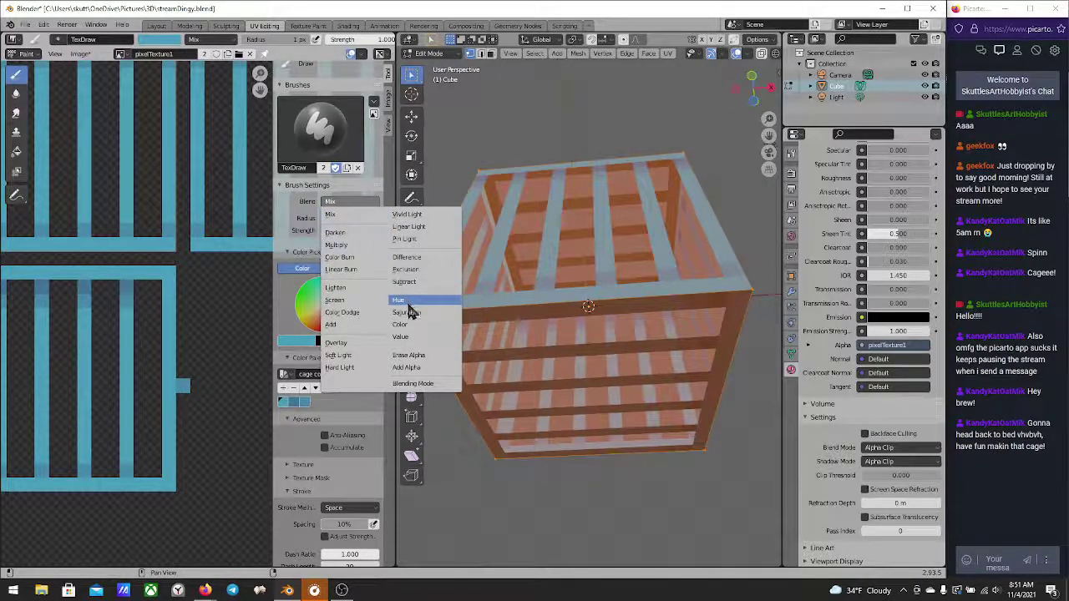
Set the brush to Erase Alpha, pick the second palette swatch, and erase the left bar's lower end
click(408, 355)
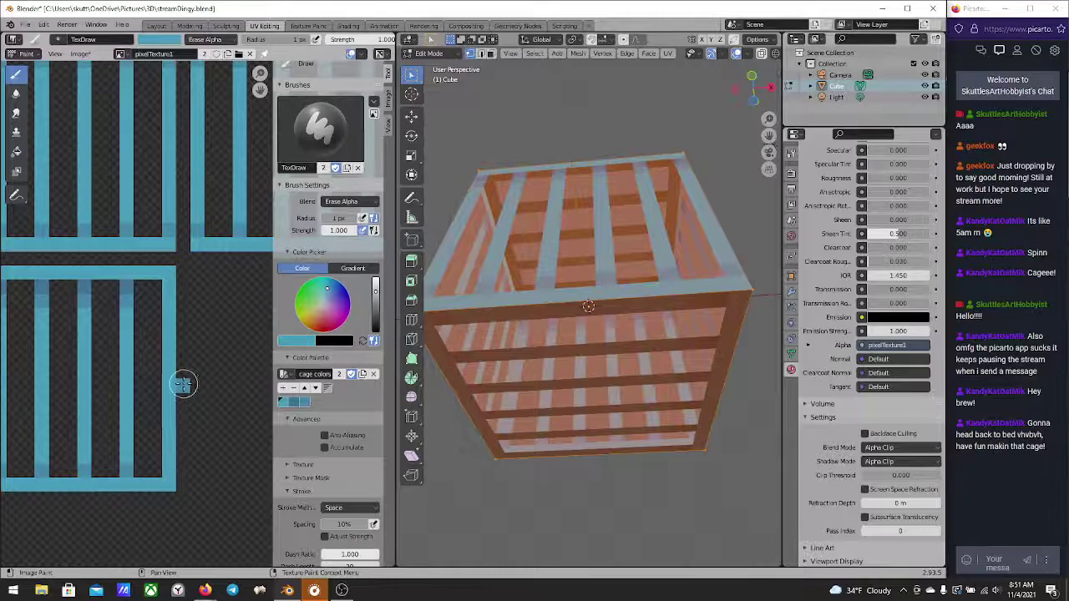
middle_drag(184, 460, 259, 449)
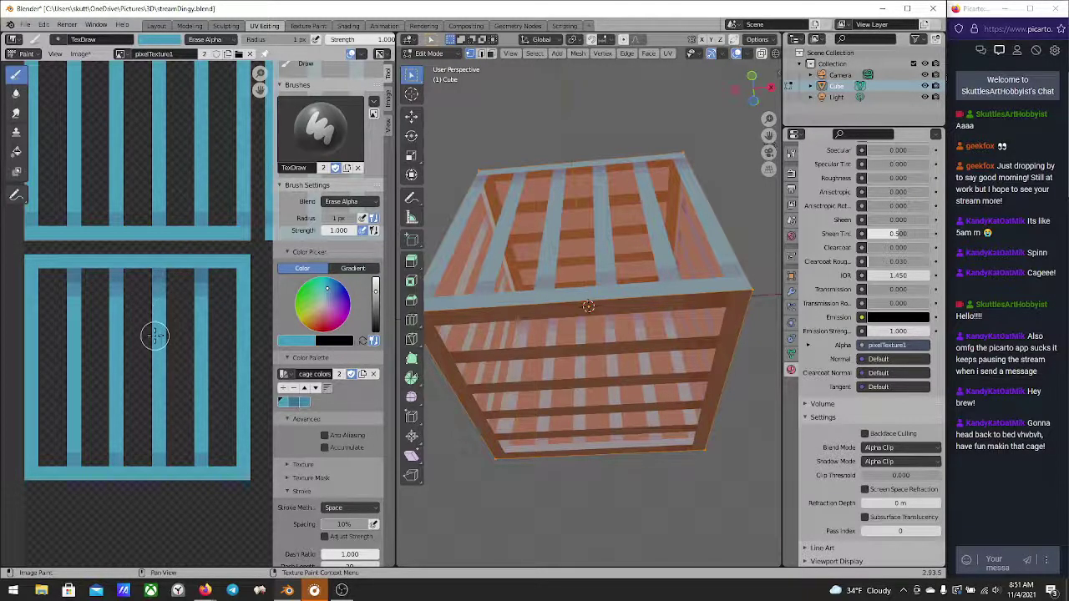
click(304, 402)
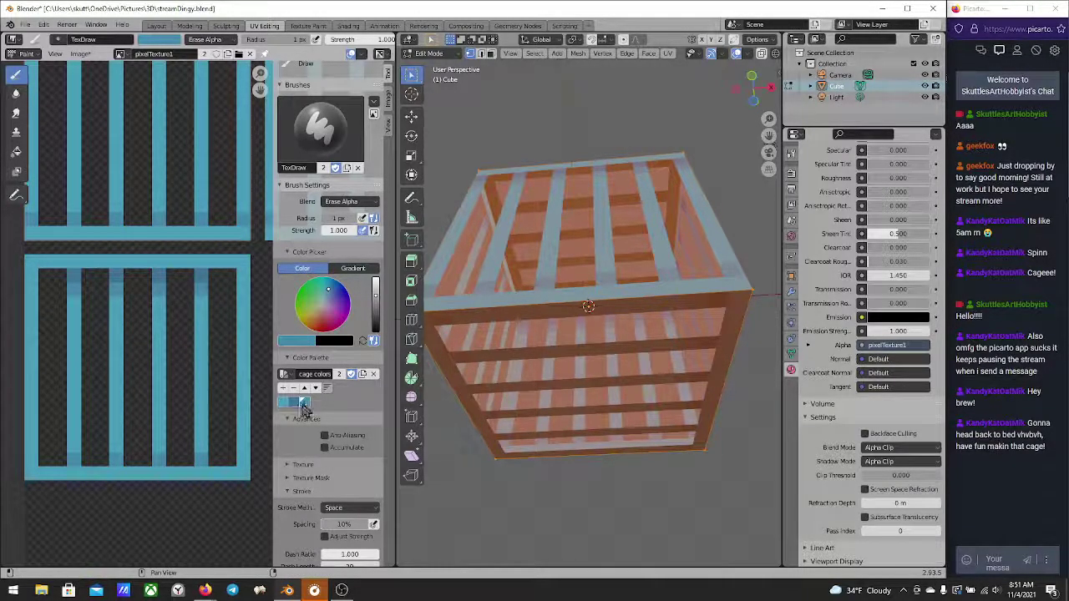
click(74, 443)
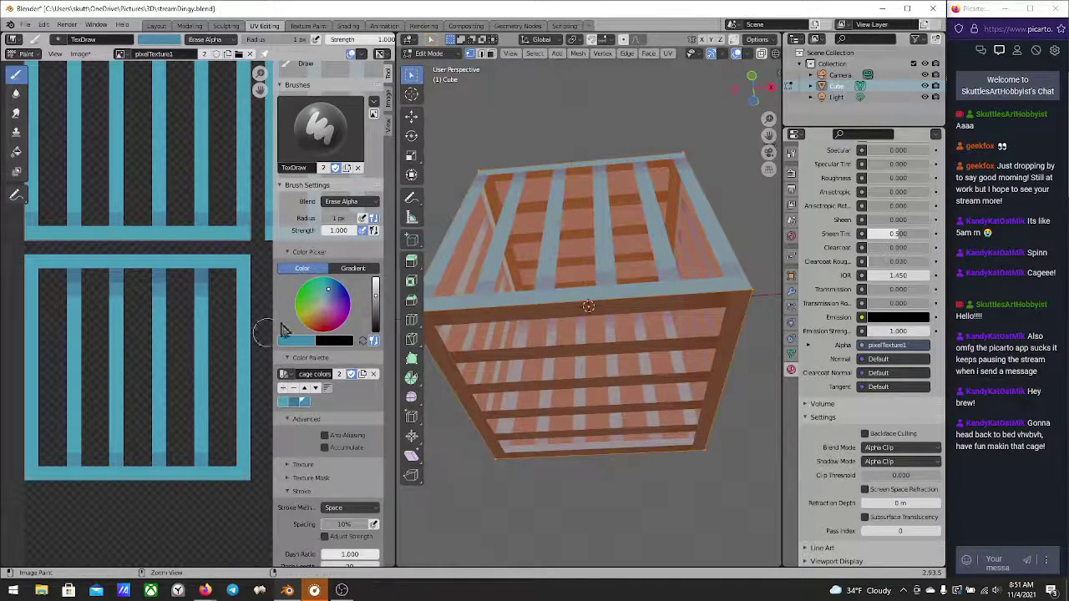
click(350, 203)
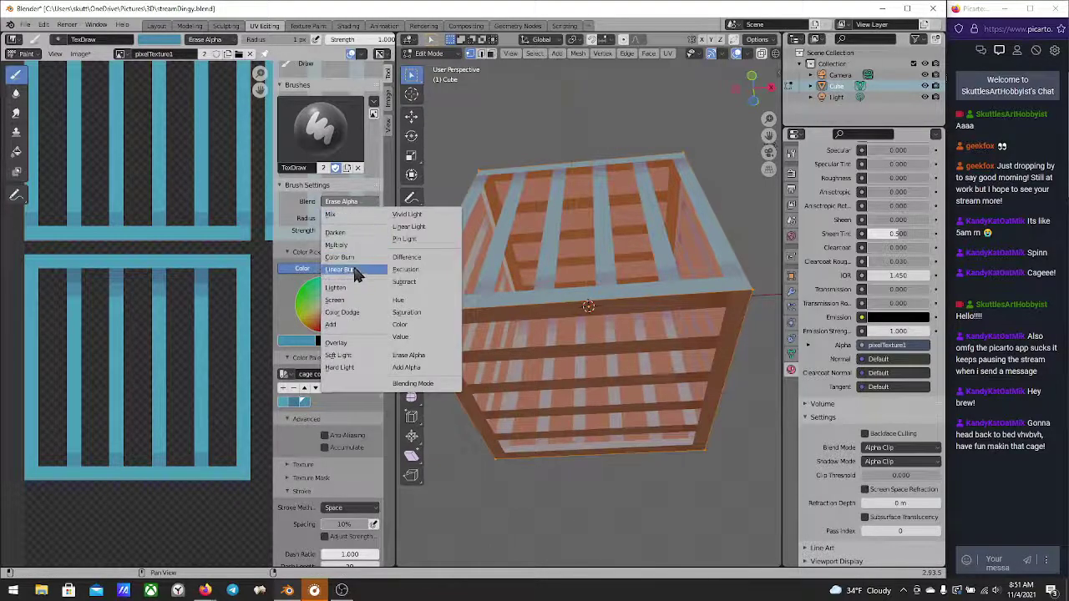
Return the brush to Mix and paint darker shading pixels on the blue bars using palette colours
click(359, 220)
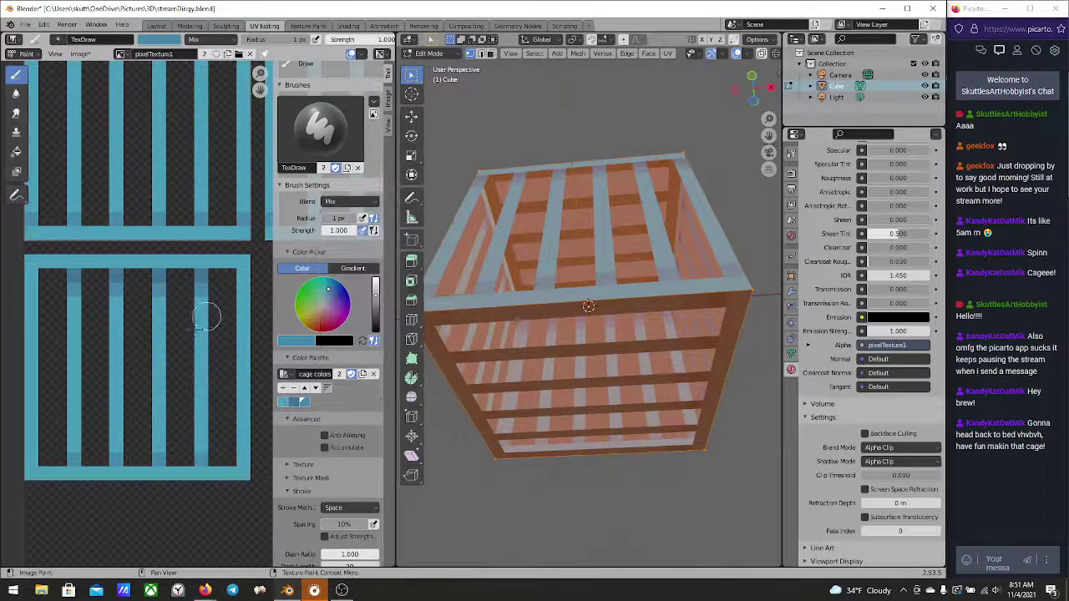
click(117, 446)
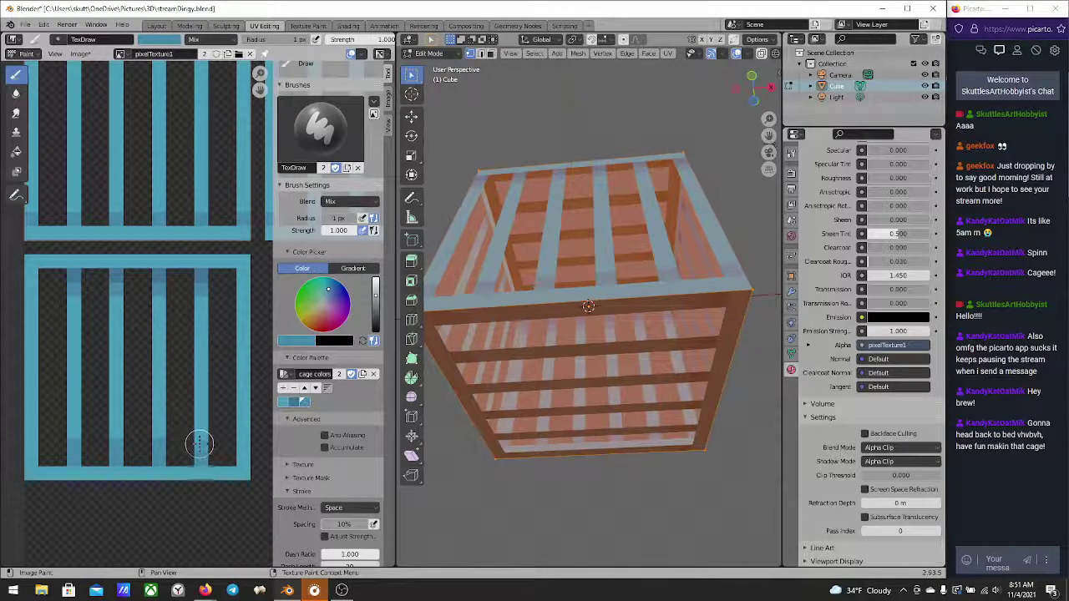
click(303, 403)
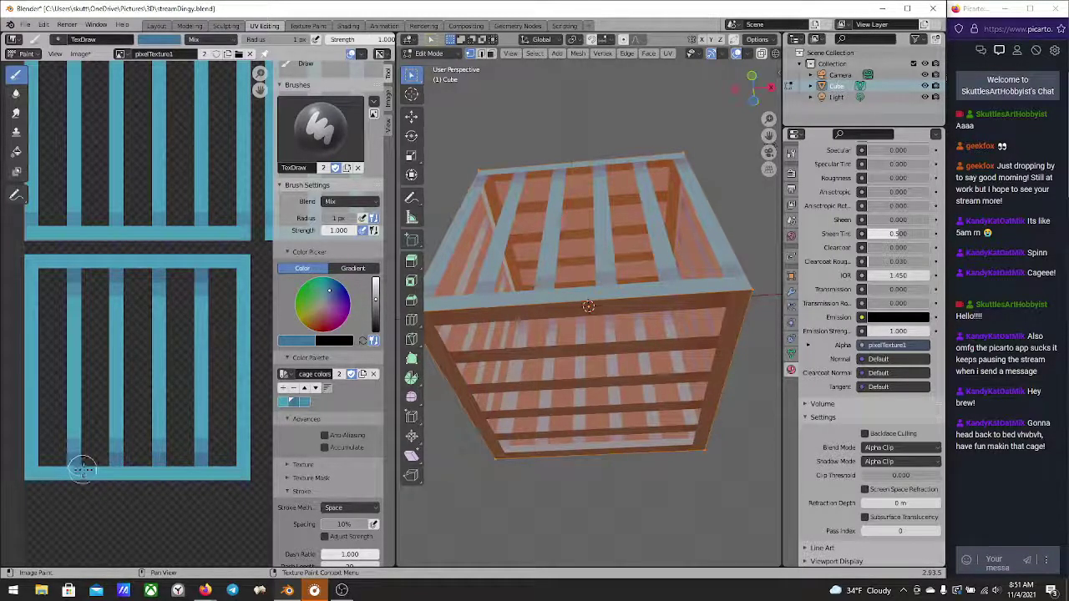
middle_drag(88, 476, 104, 484)
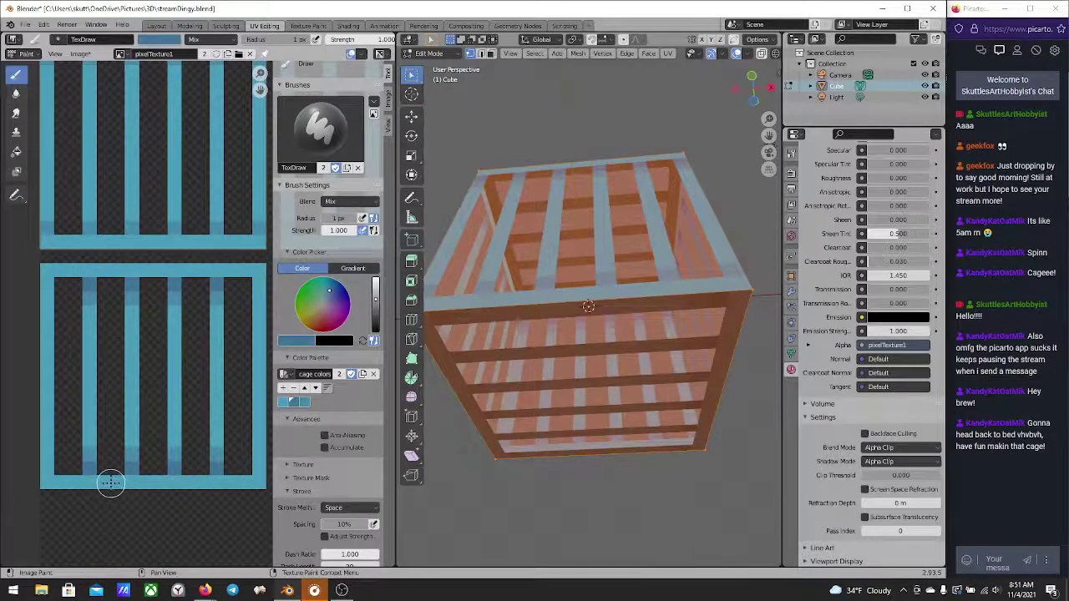
click(303, 401)
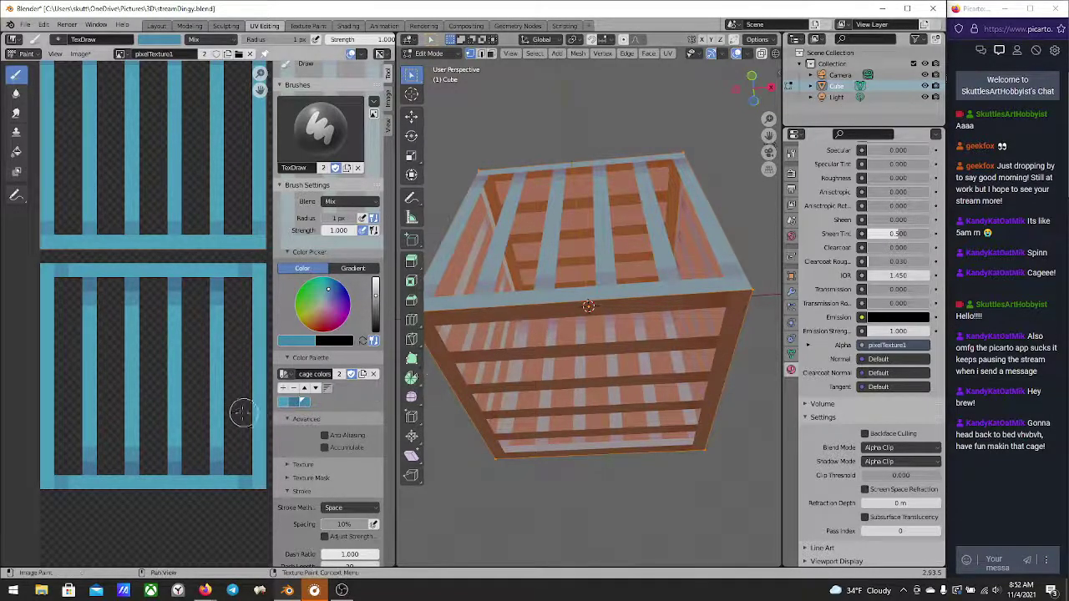
scroll(250, 413, down, 2)
scroll(184, 418, up, 1)
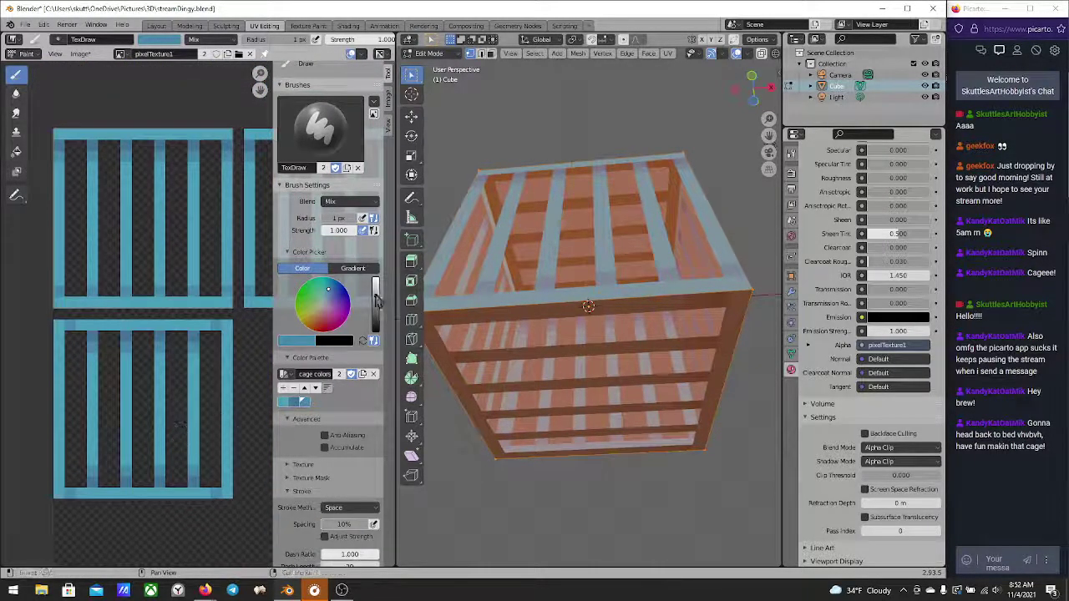
middle_drag(597, 359, 578, 476)
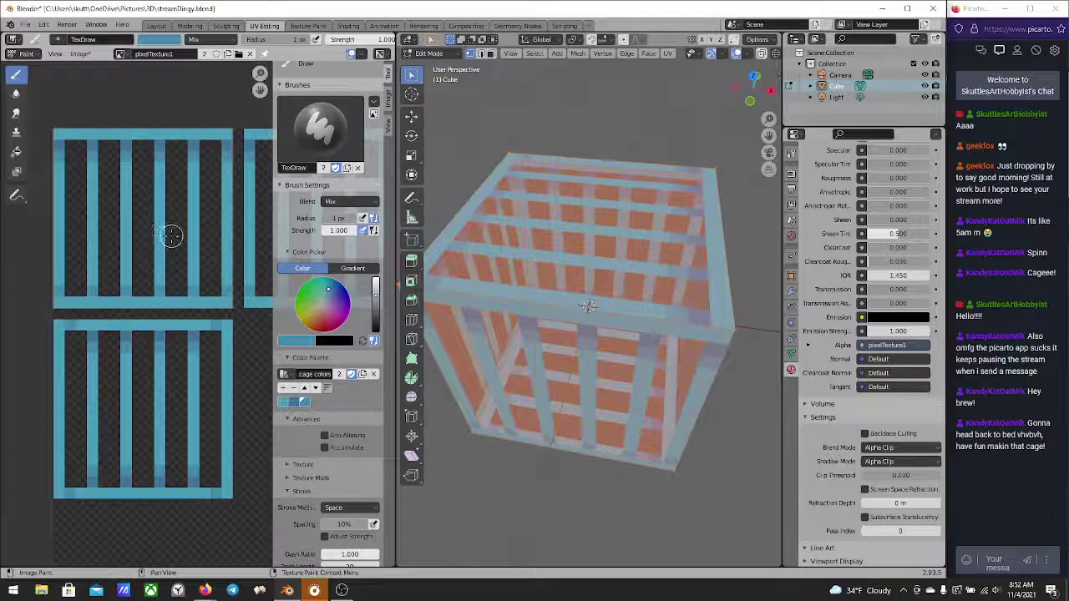
Save the painted cage texture as pixelTexture1.png with Alt+S
key(alt+s)
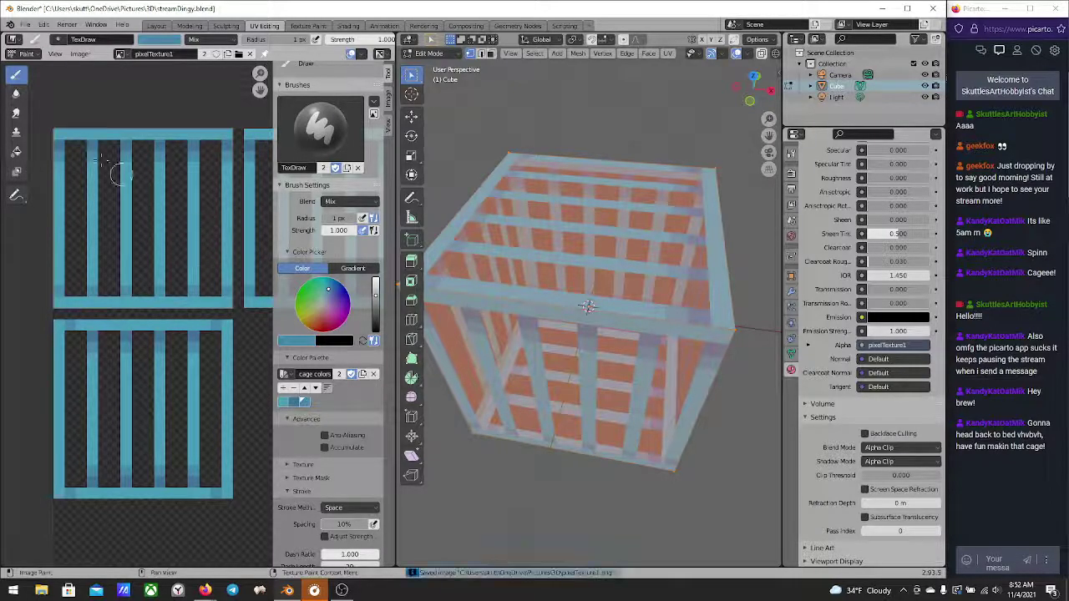
click(26, 54)
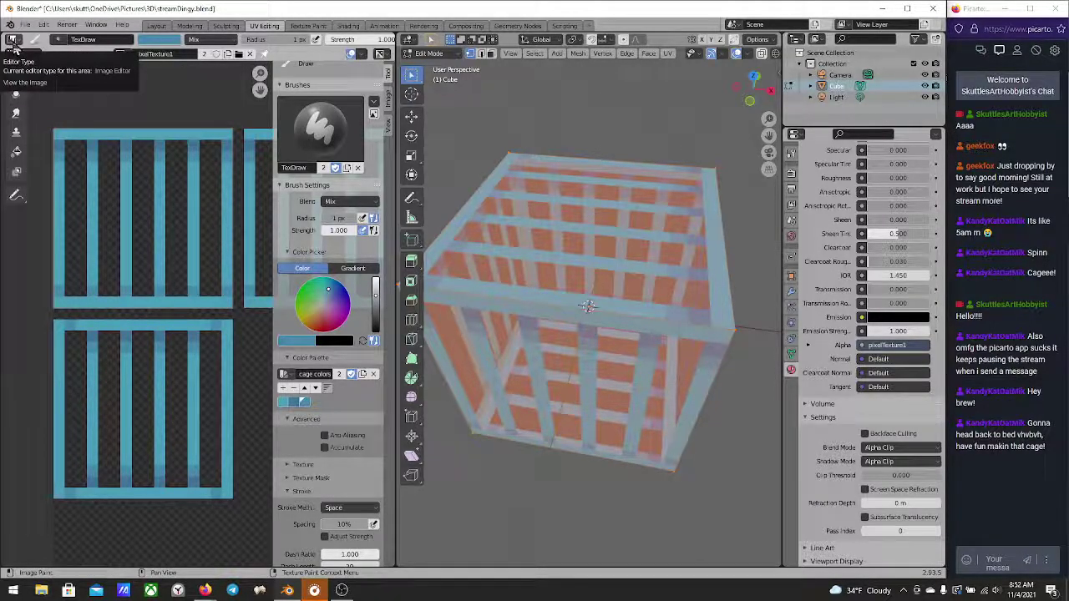
Switch the left texture panel to the UV Editor
click(13, 43)
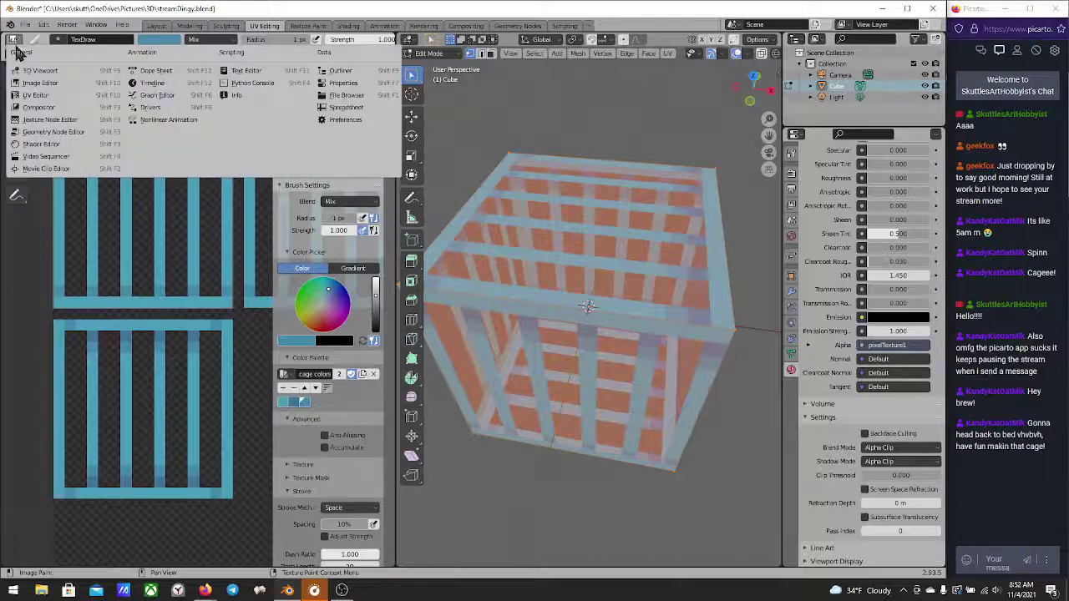
click(32, 95)
scroll(187, 240, down, 1)
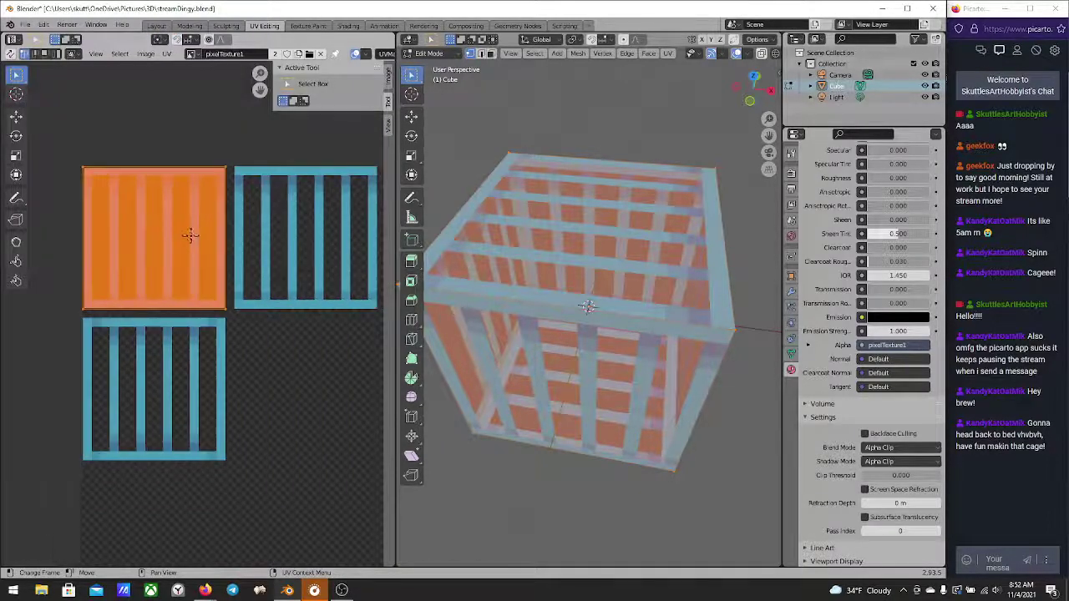
middle_drag(577, 255, 627, 241)
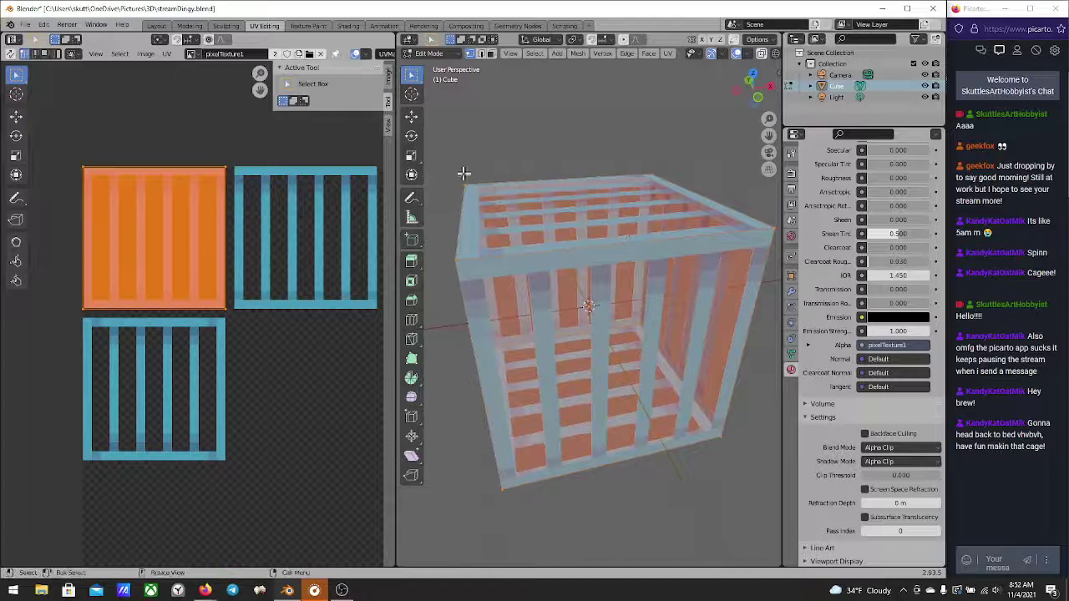
Clear the cage's face selection and select only the cube's front face
click(516, 173)
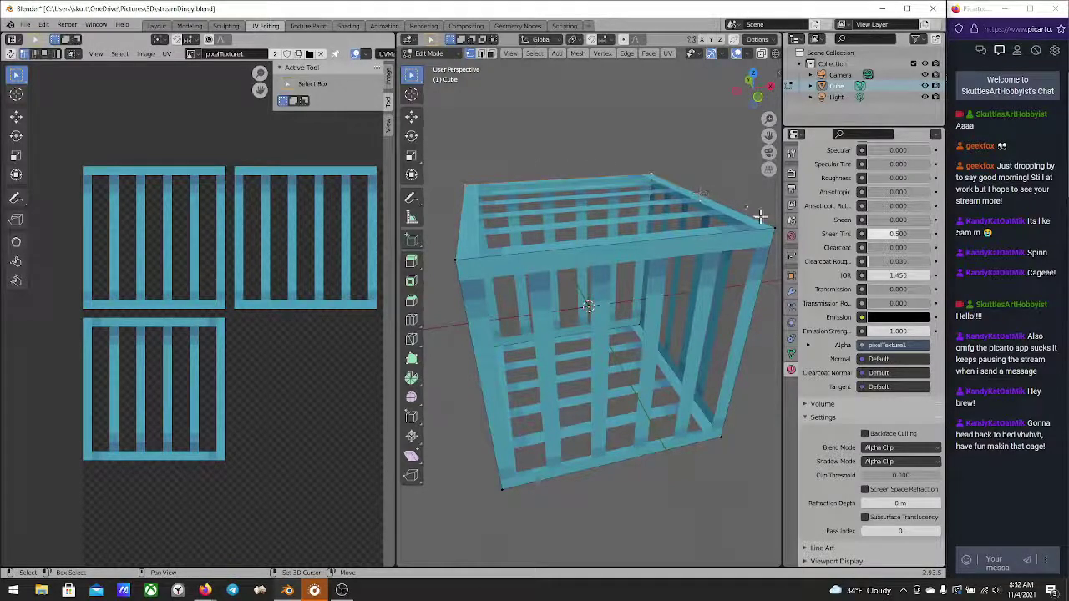
key(l)
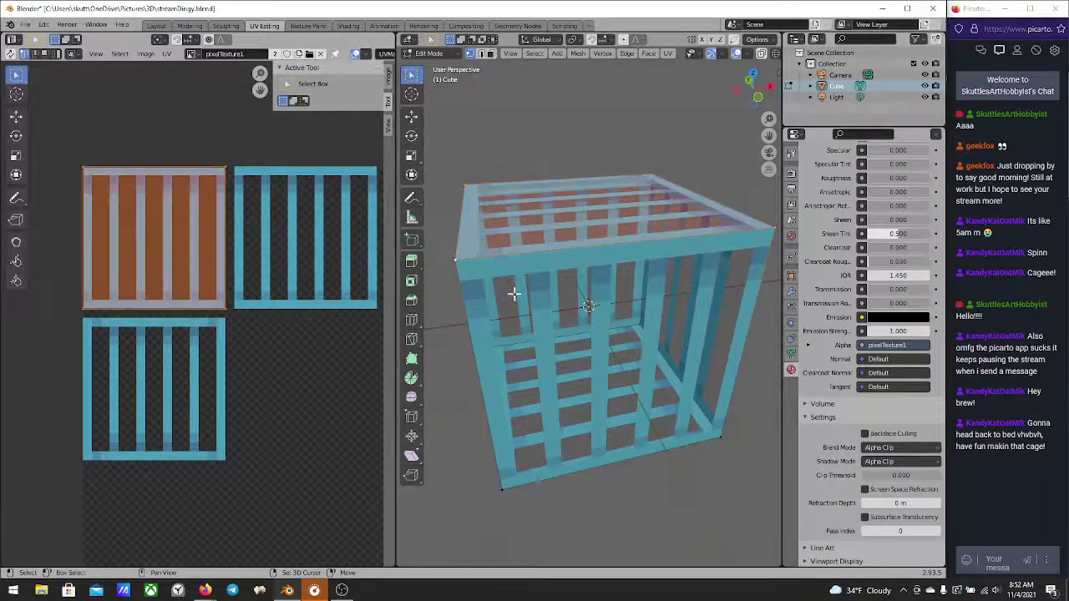
middle_drag(515, 295, 455, 297)
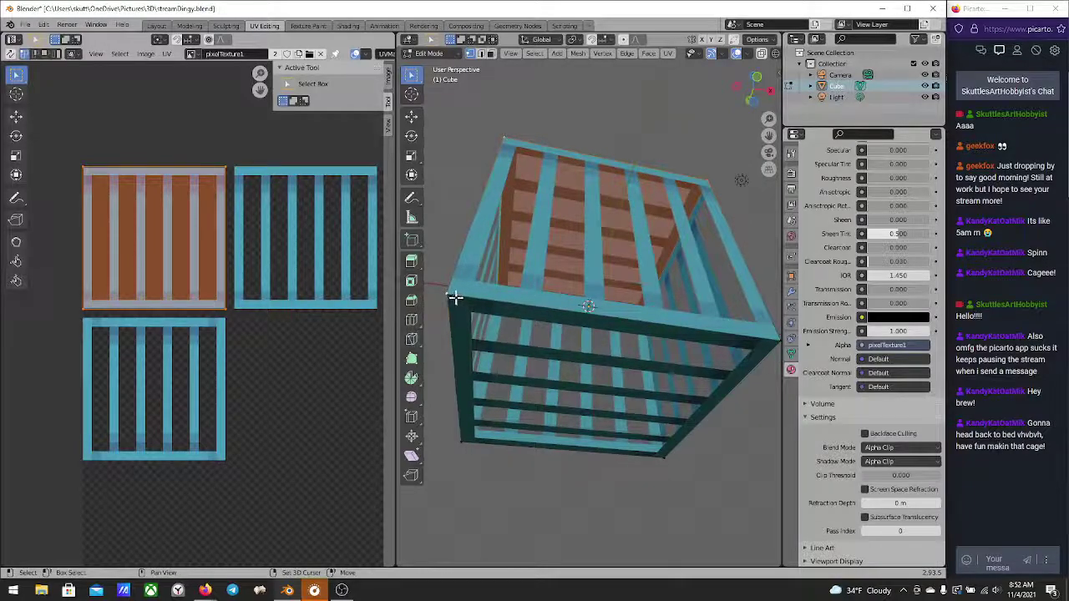
key(l)
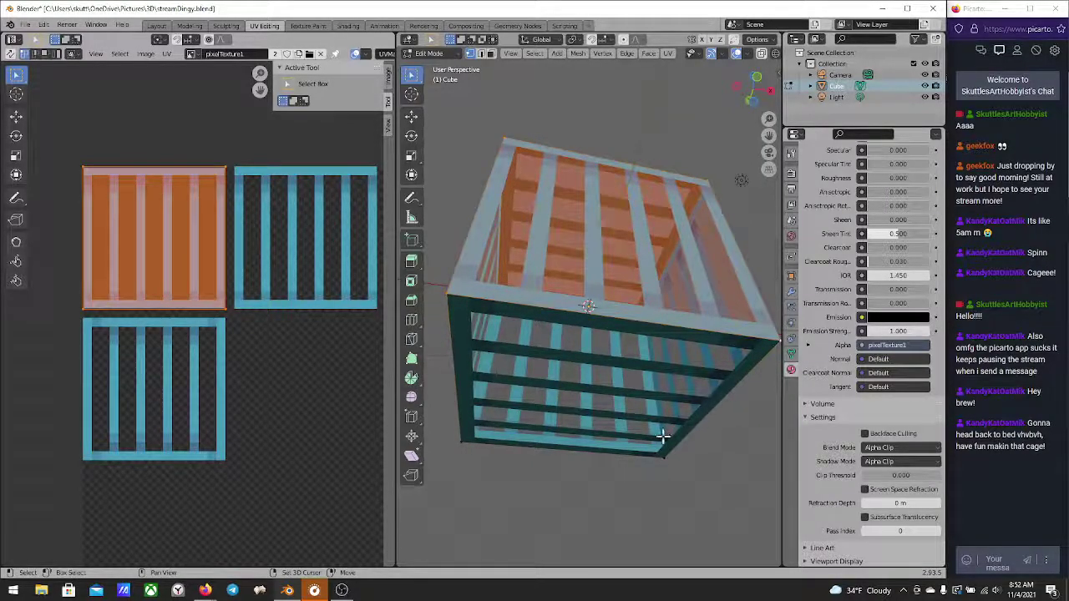
scroll(626, 323, down, 5)
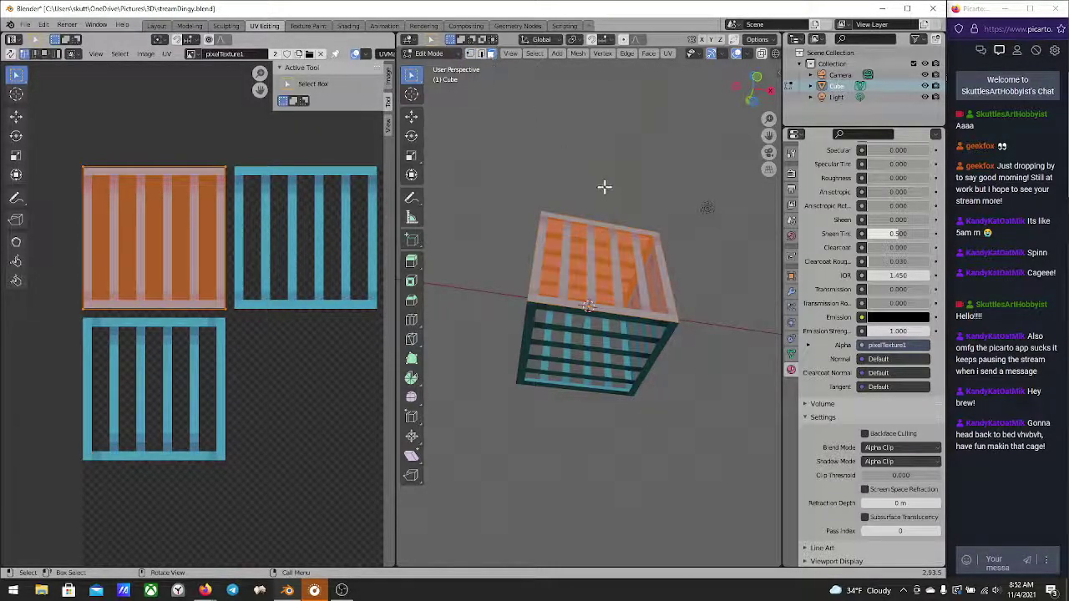
middle_drag(605, 187, 649, 335)
click(555, 245)
middle_drag(696, 383, 632, 250)
click(614, 354)
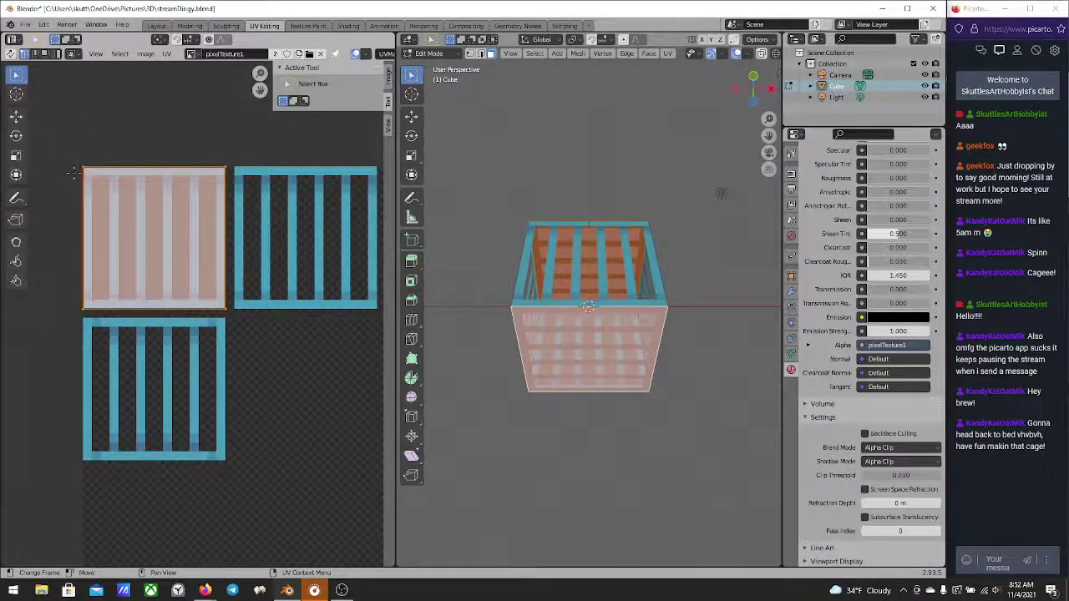
Move the front face's UV island lower and check the cube in object mode
key(g)
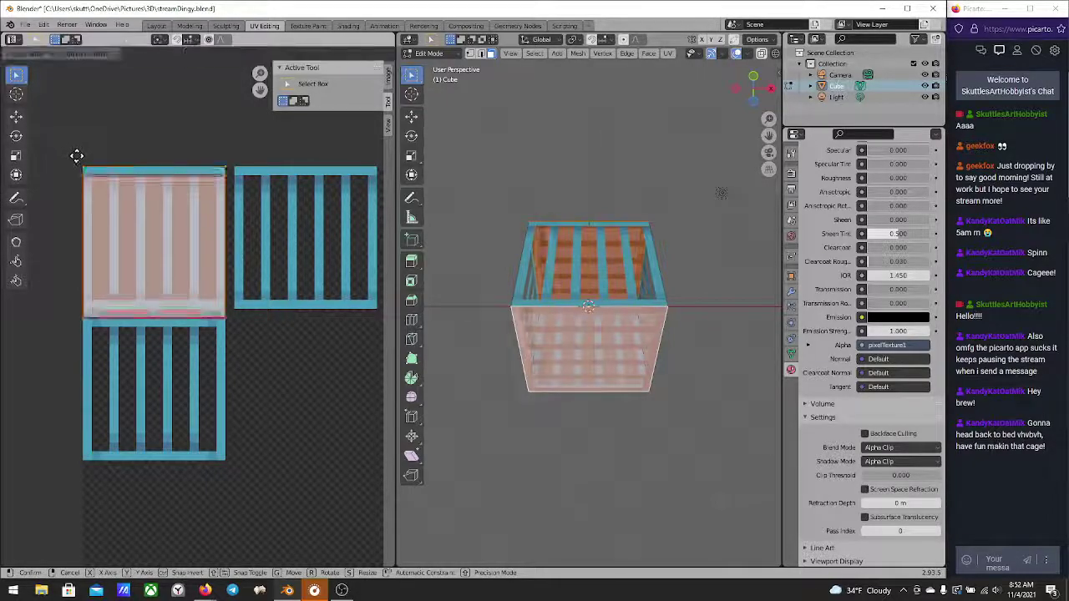
click(72, 298)
middle_drag(720, 193, 652, 305)
key(Tab)
scroll(666, 331, up, 6)
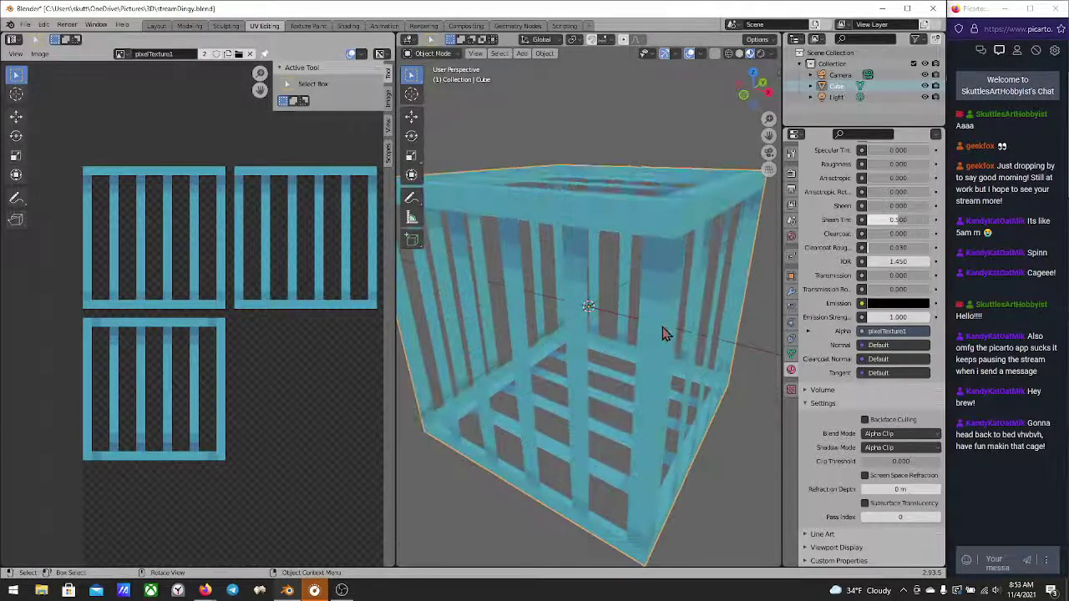
scroll(557, 294, down, 2)
scroll(649, 310, down, 2)
Reselect the cube's front face and move its UV island onto the top-right tile
key(Tab)
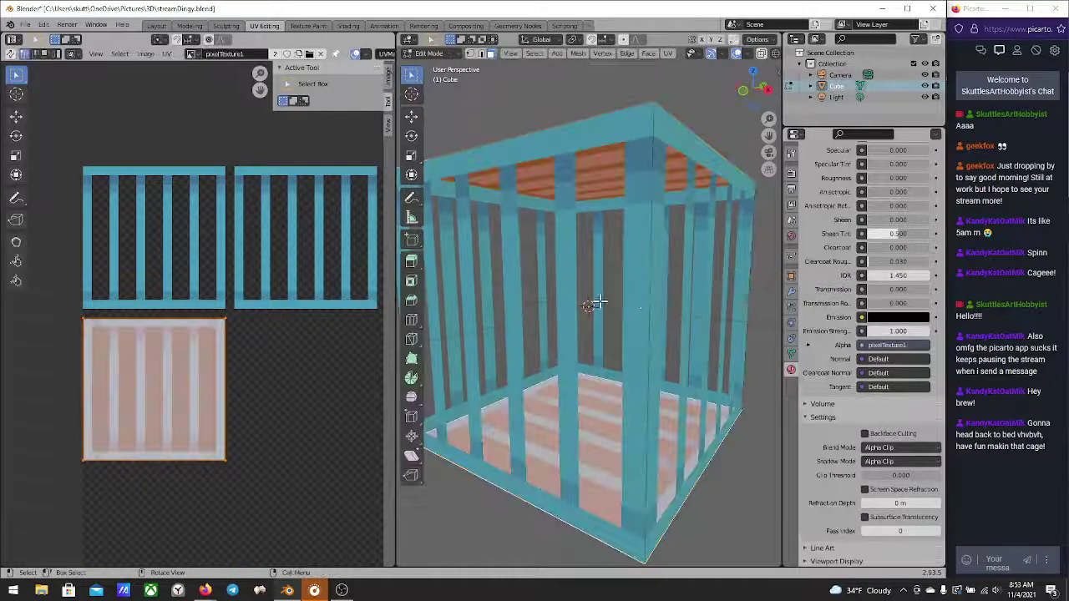
key(Tab)
scroll(649, 310, down, 5)
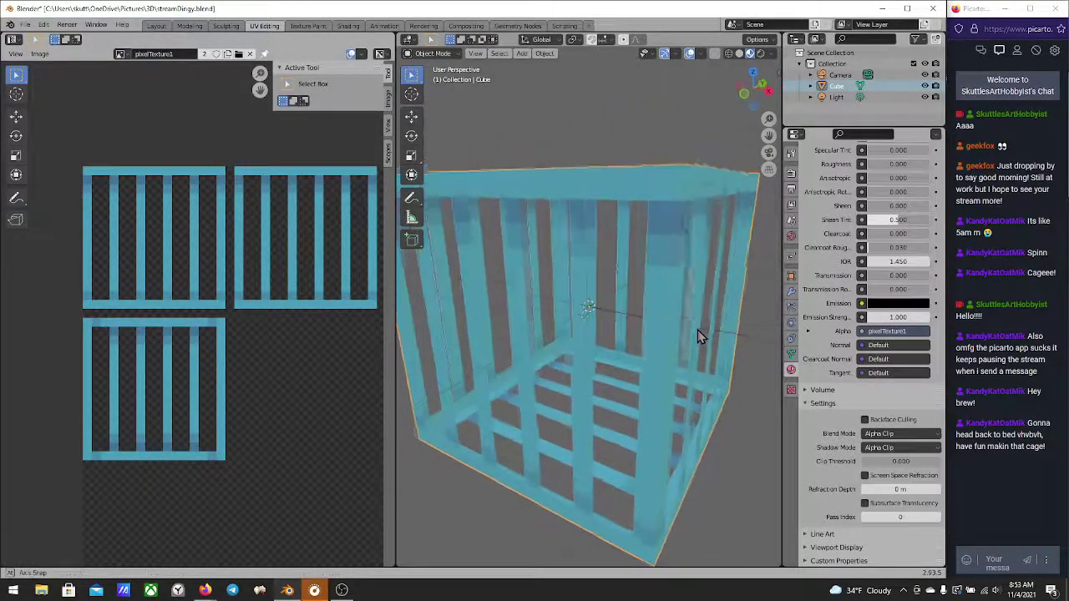
scroll(595, 359, down, 2)
key(Tab)
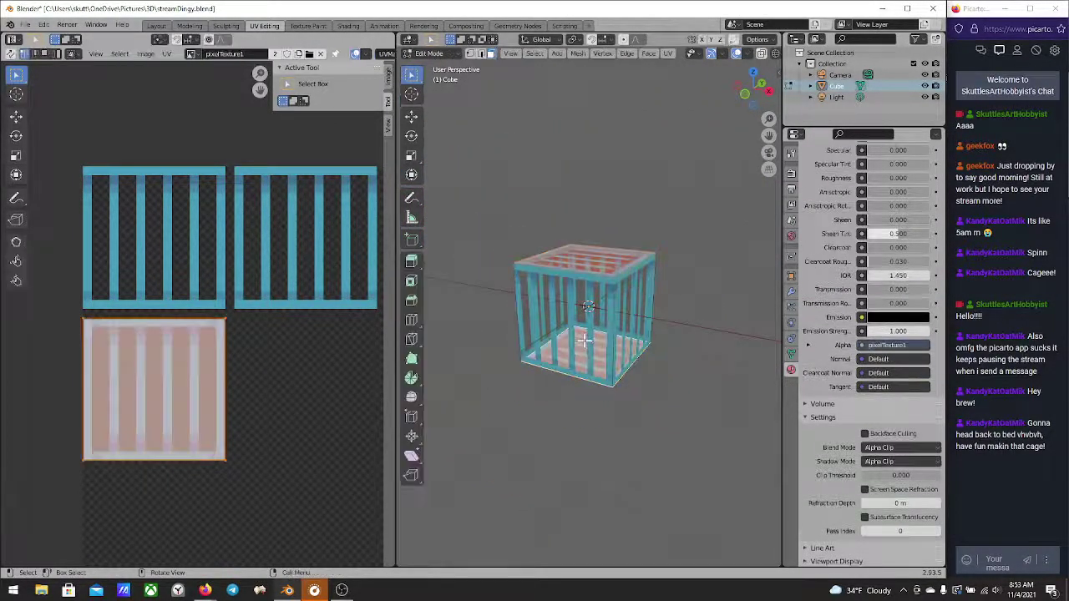
click(555, 318)
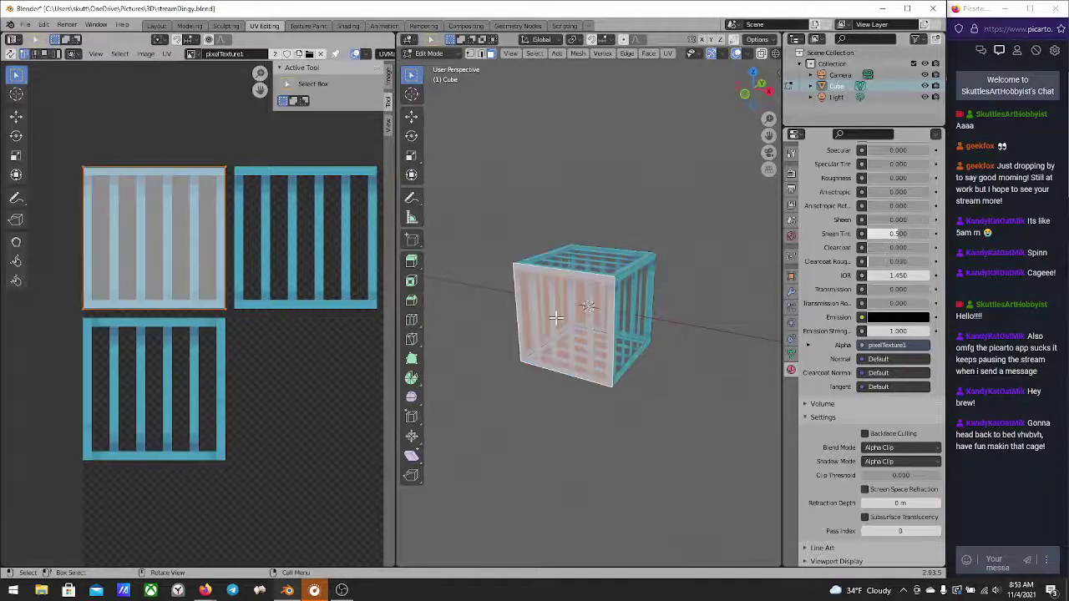
middle_drag(555, 237, 554, 229)
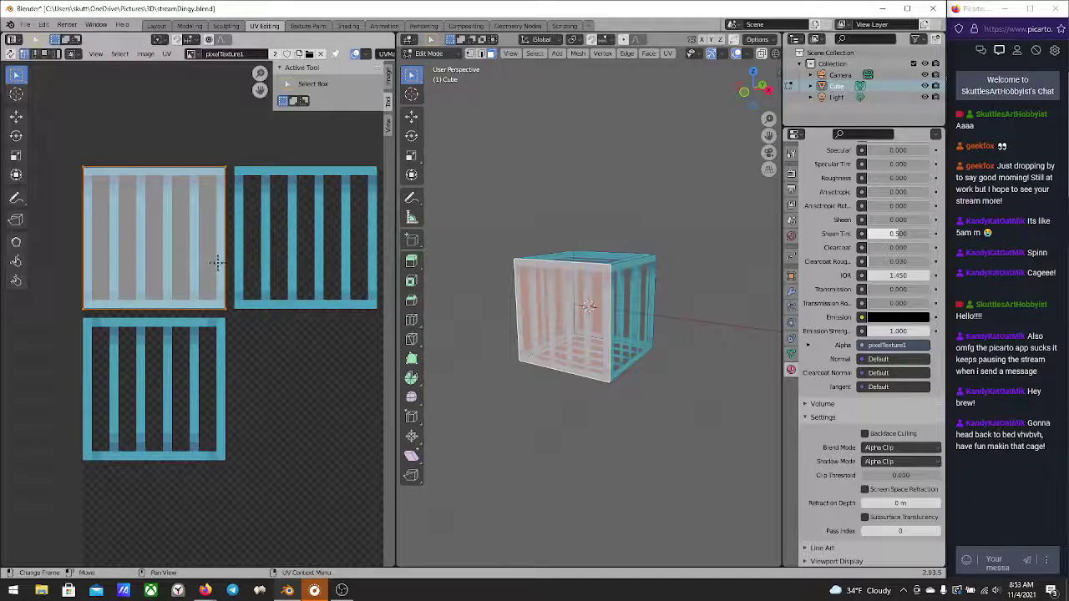
key(g)
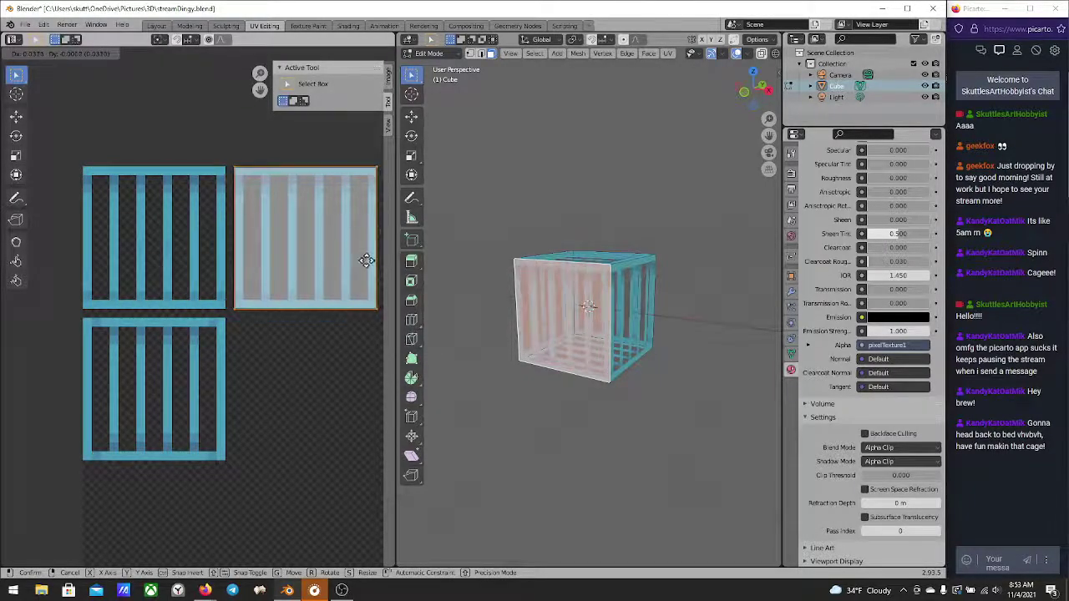
click(371, 260)
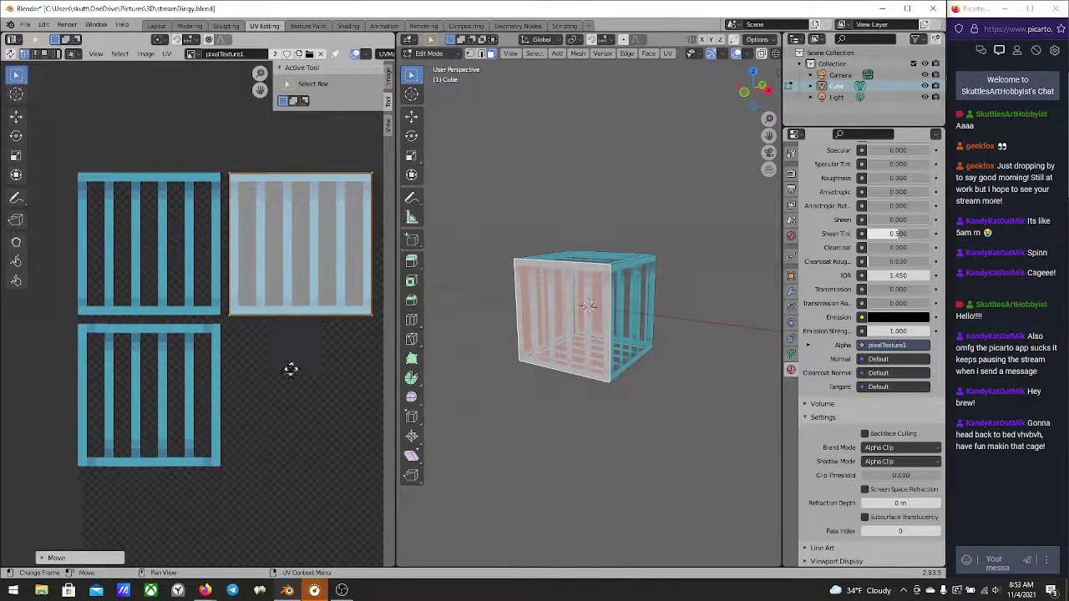
middle_drag(177, 159, 123, 173)
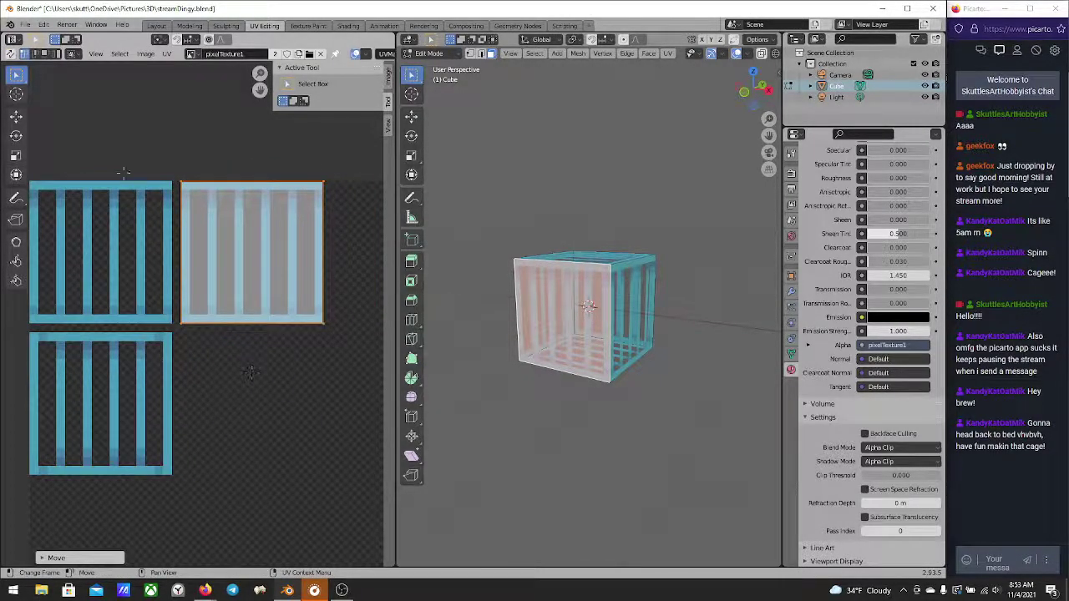
Switch the left area to Image Editor paint mode and paint extra horizontal blue crossbars on the tile
click(13, 40)
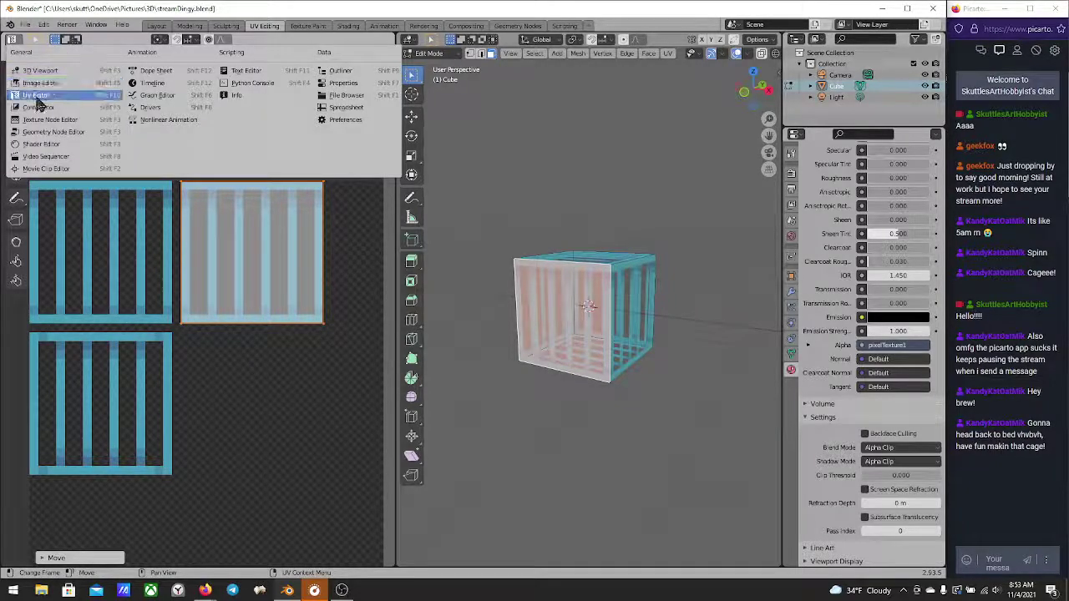
click(38, 83)
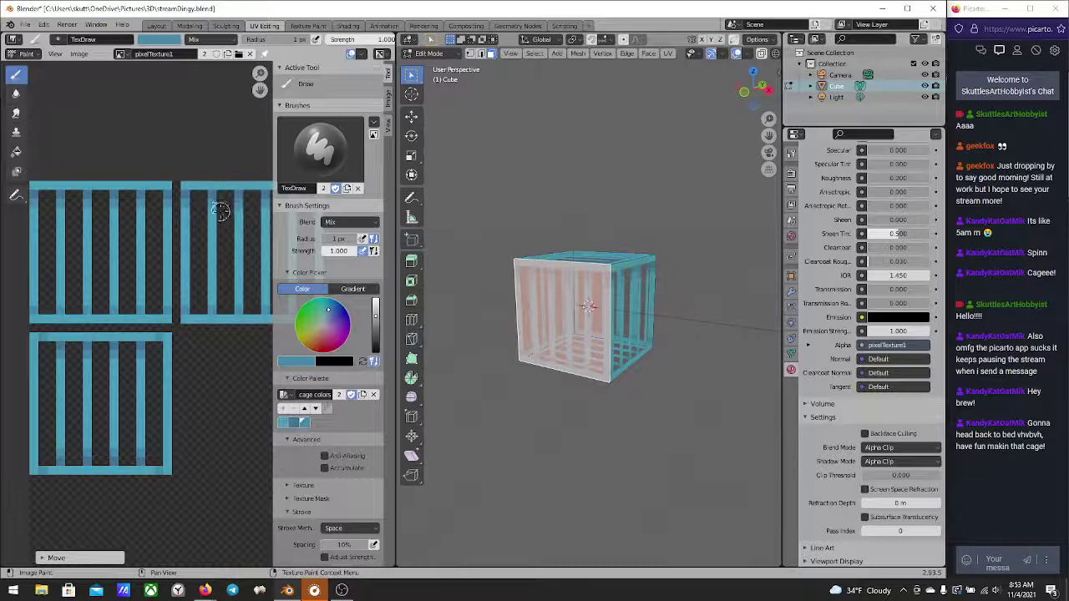
scroll(158, 266, up, 2)
middle_drag(112, 267, 186, 346)
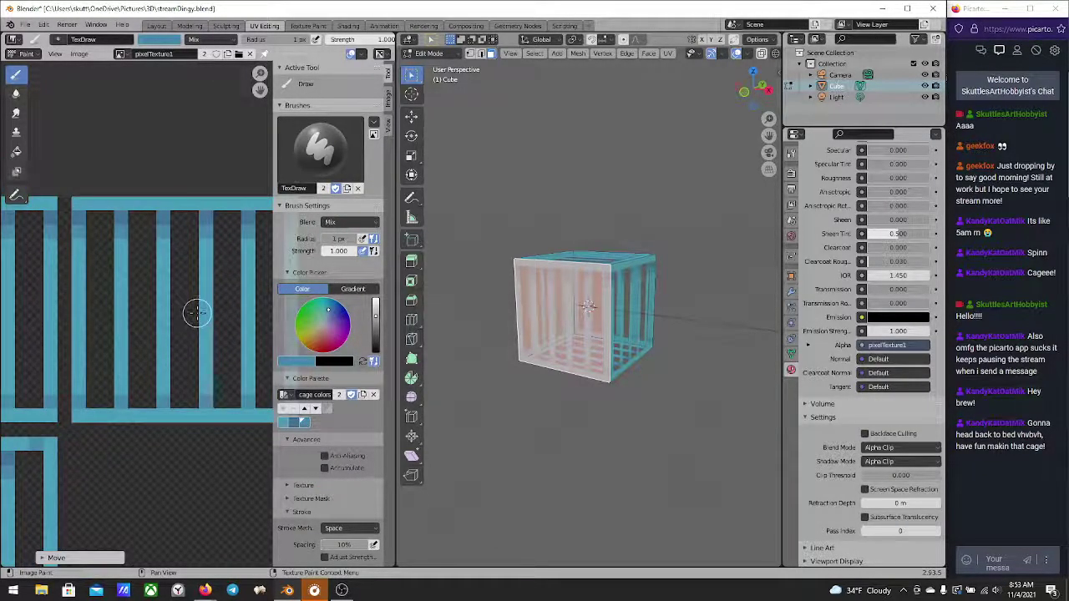
scroll(197, 311, up, 2)
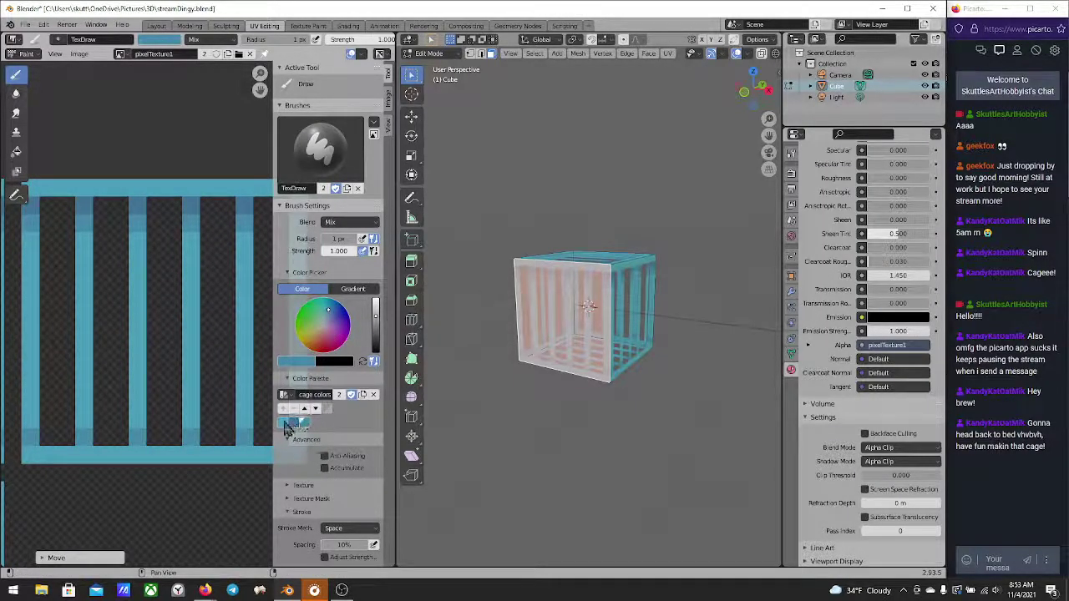
scroll(223, 375, down, 3)
middle_drag(153, 310, 127, 290)
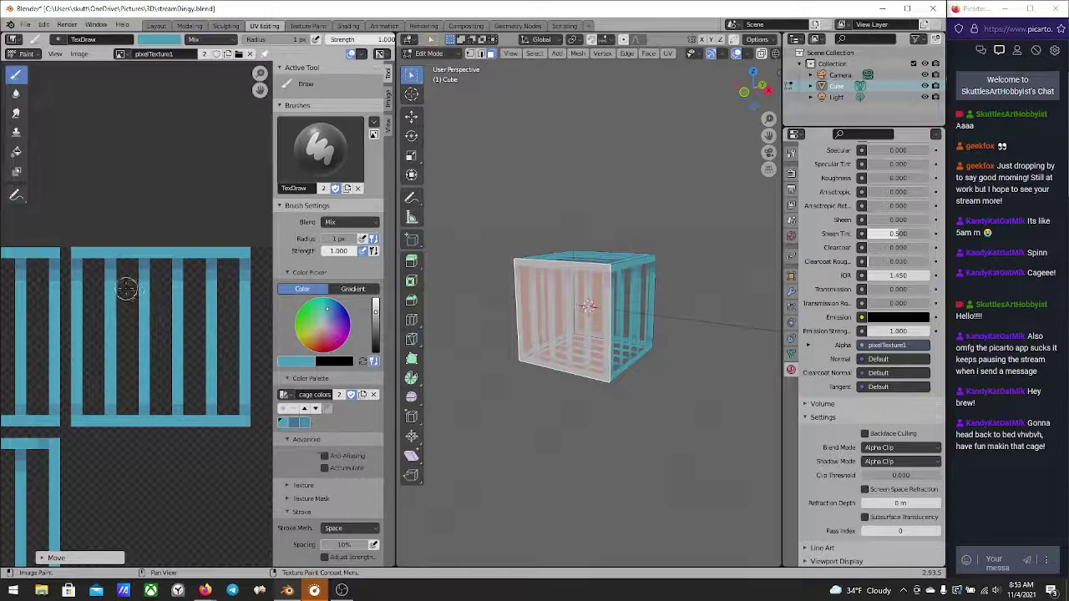
drag(153, 288, 196, 287)
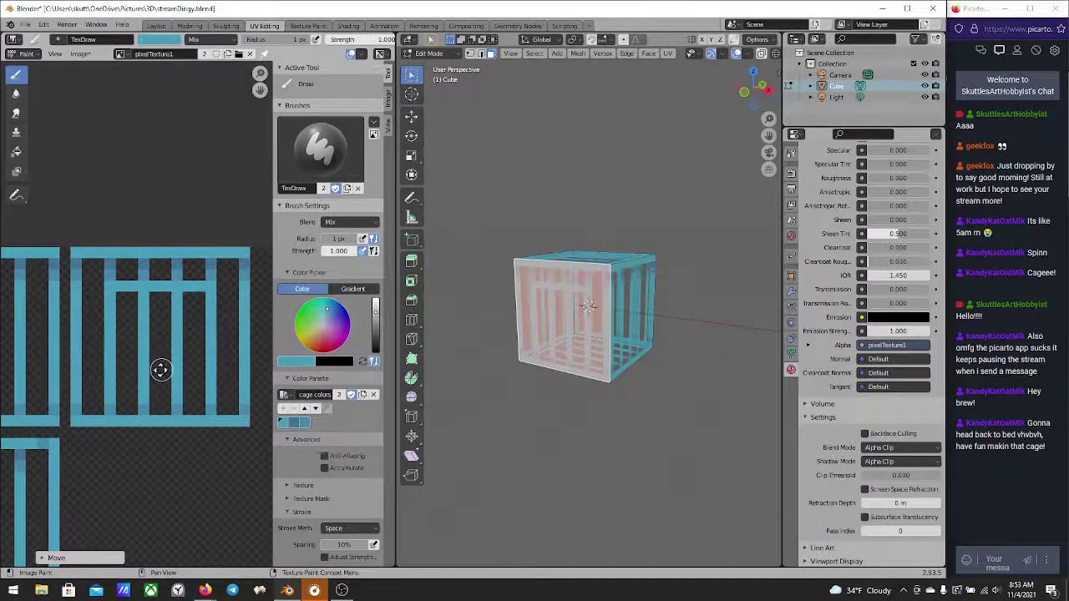
scroll(155, 388, up, 2)
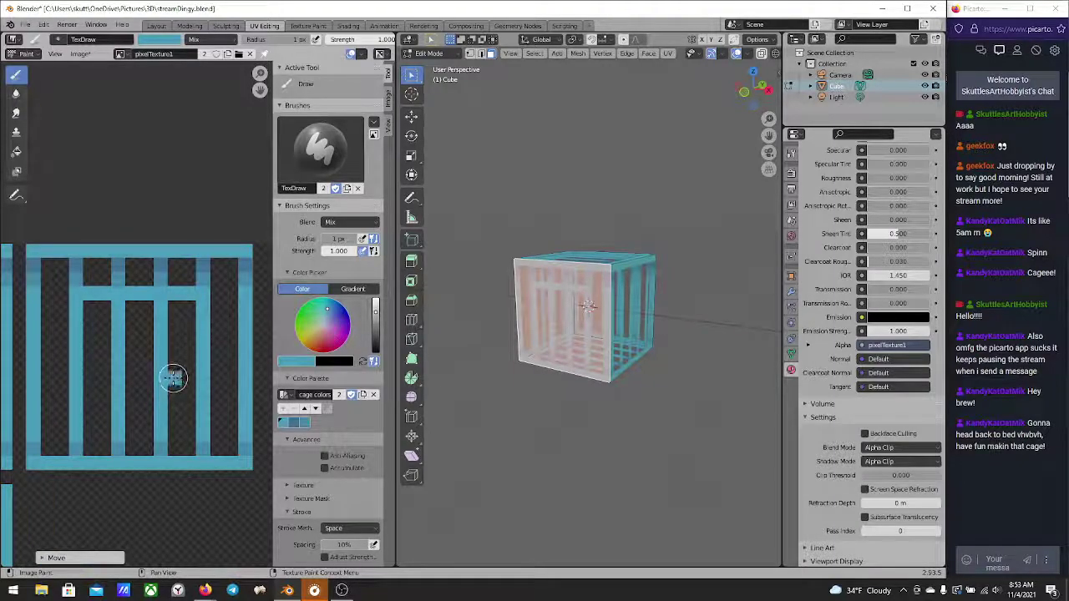
drag(173, 379, 197, 373)
Pick a cage colors palette swatch and shade the top, middle and bottom bars
mouse_move(585, 367)
middle_down()
mouse_move(630, 360)
mouse_move(601, 351)
mouse_move(543, 372)
middle_up()
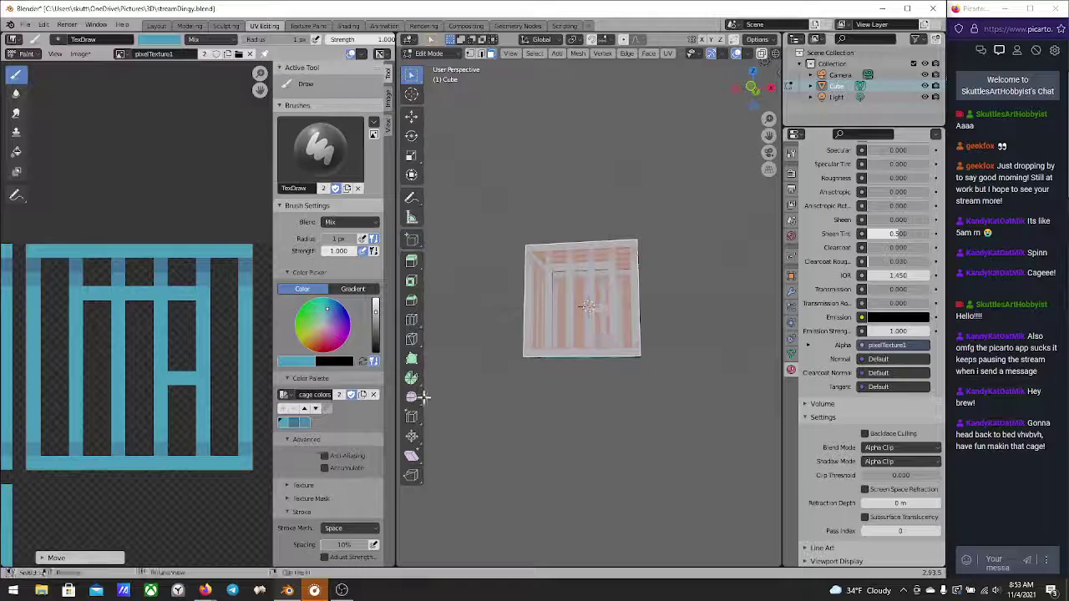
scroll(155, 430, up, 2)
scroll(179, 394, down, 1)
middle_drag(179, 393, 294, 398)
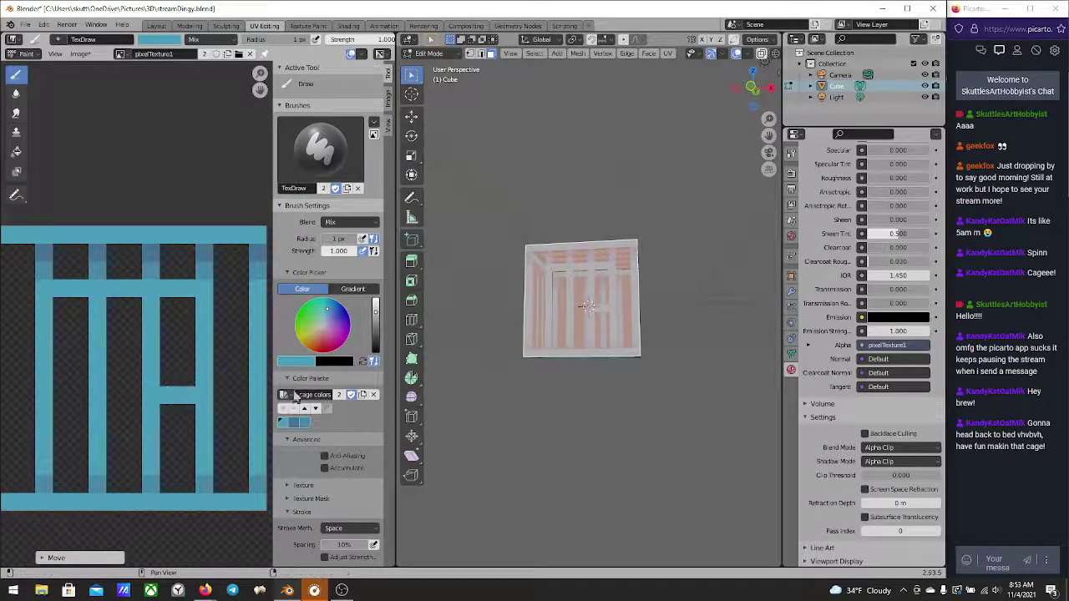
click(299, 424)
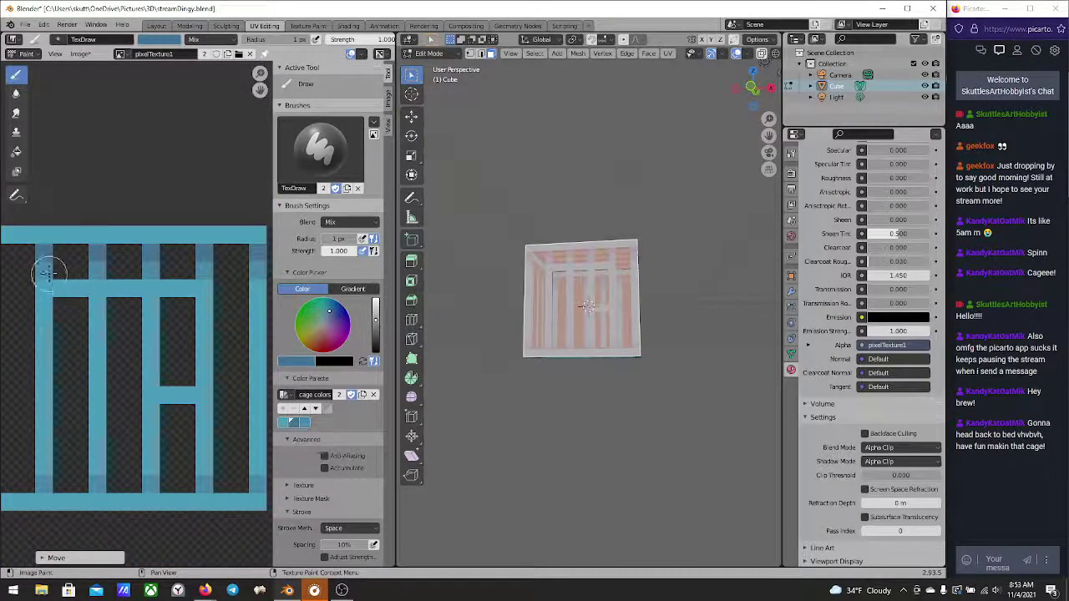
drag(95, 267, 205, 265)
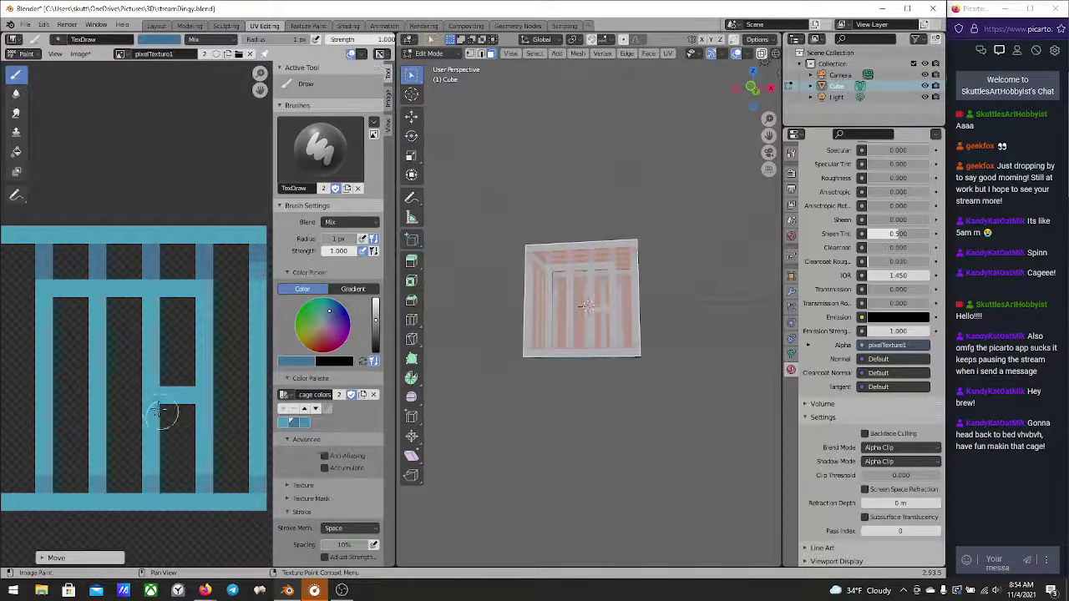
mouse_move(162, 418)
mouse_down()
mouse_move(167, 396)
mouse_move(191, 393)
mouse_move(199, 404)
mouse_up()
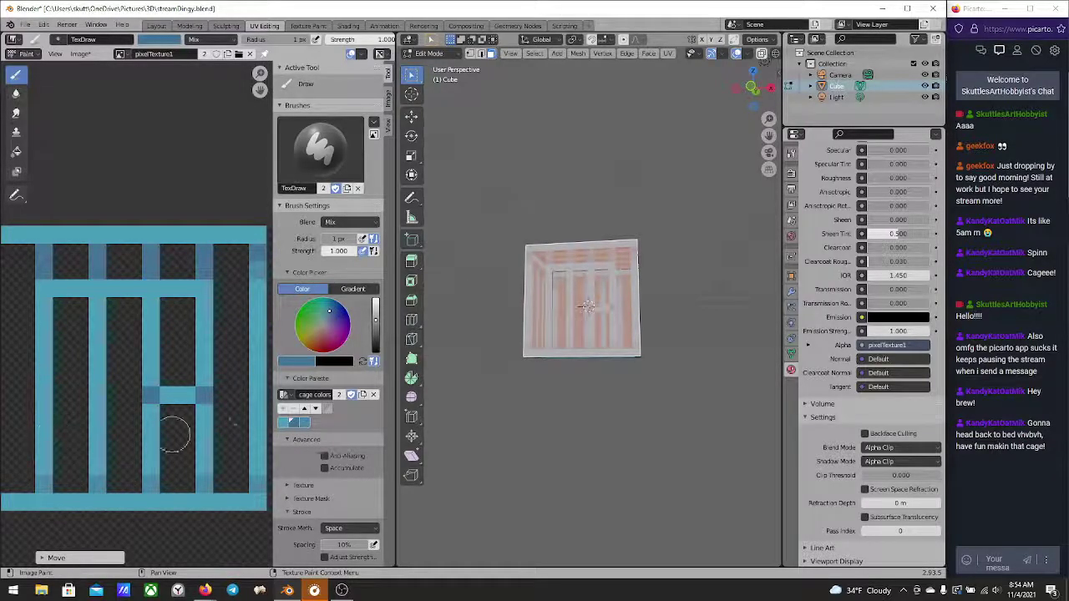
mouse_move(56, 501)
mouse_down()
mouse_move(44, 500)
mouse_move(211, 501)
mouse_up()
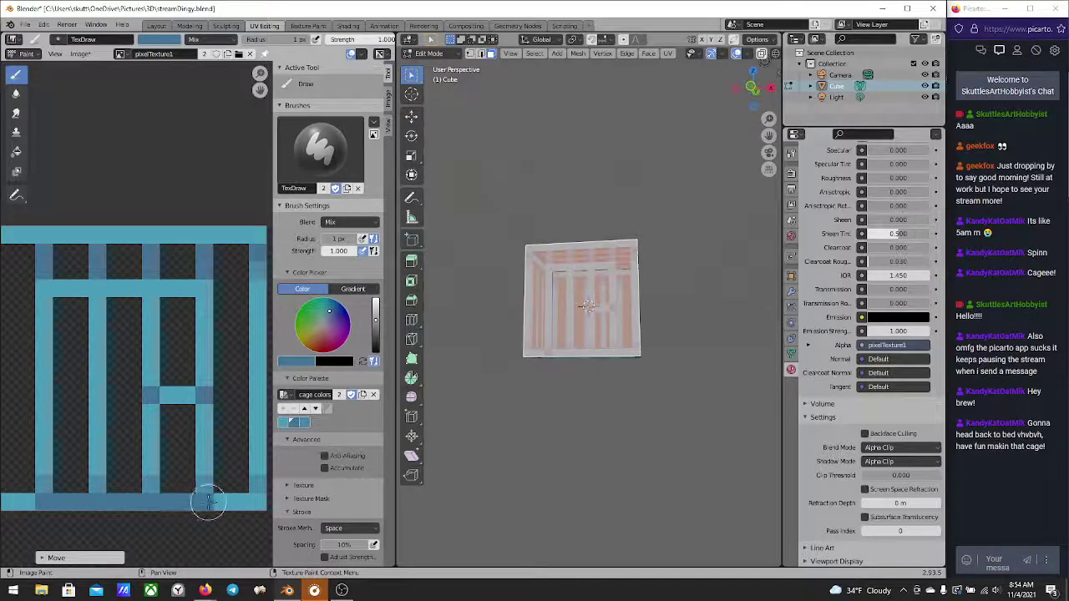
mouse_move(614, 317)
middle_down()
mouse_move(601, 355)
mouse_move(585, 359)
middle_up()
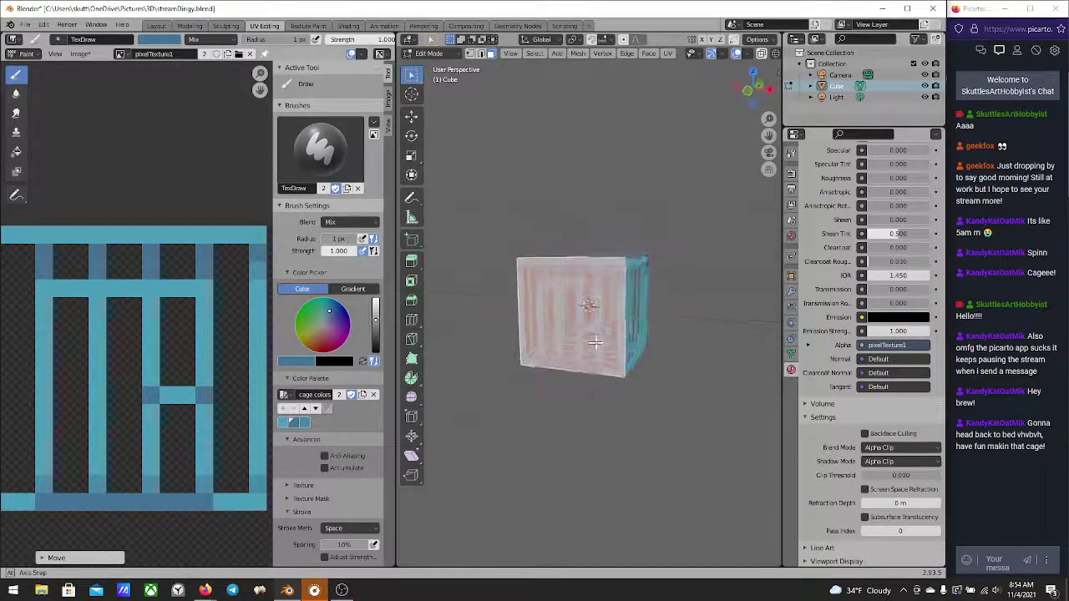
middle_drag(93, 334, 115, 349)
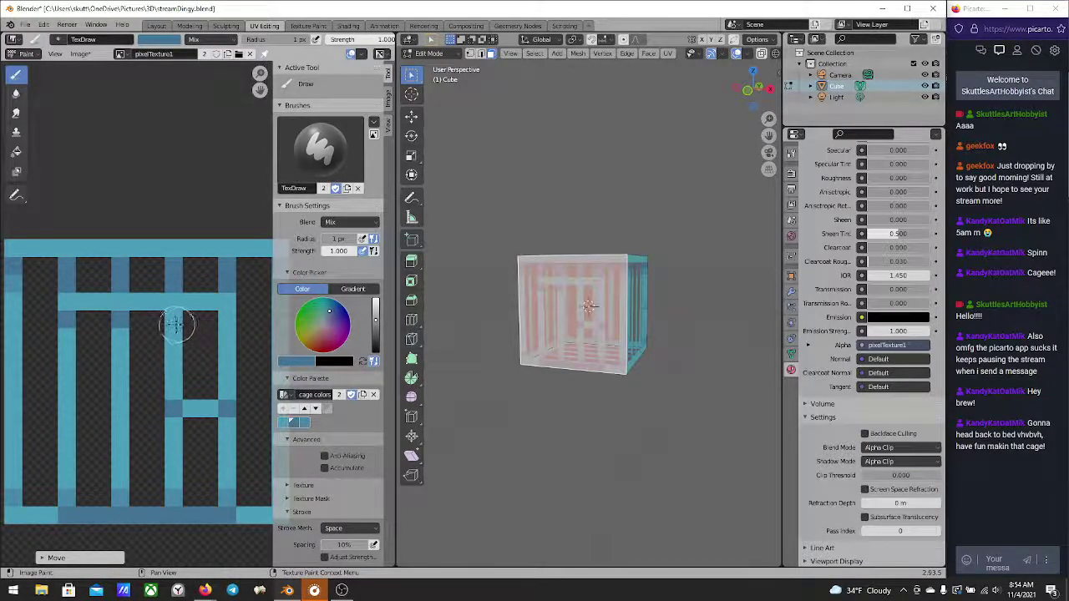
Repaint the short crossbar's ends in a palette blue that matches the columns
click(306, 422)
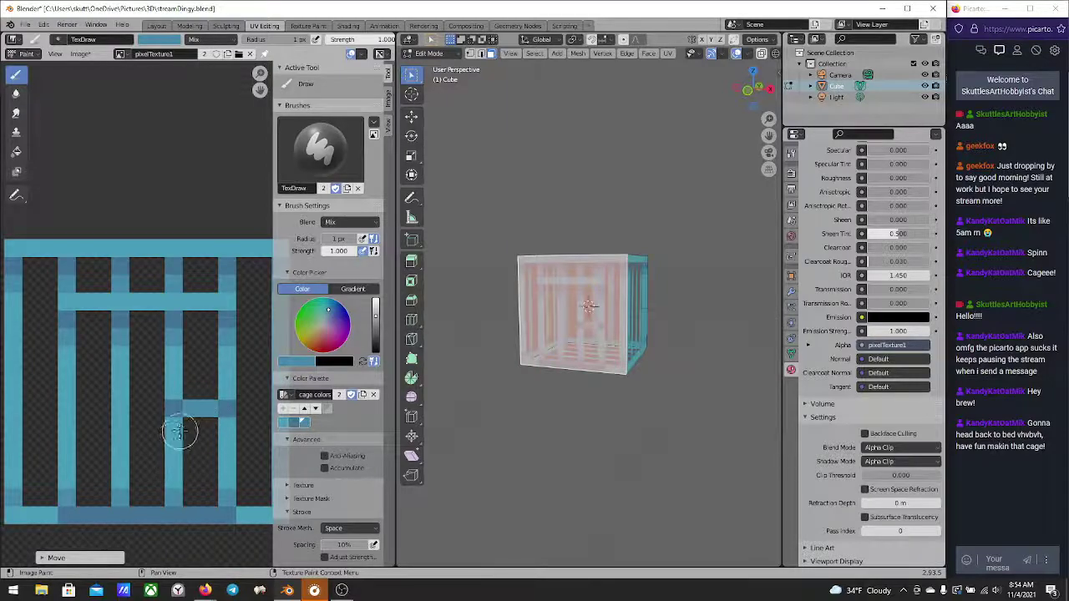
mouse_move(177, 436)
middle_down()
mouse_move(145, 451)
mouse_move(159, 384)
middle_up()
drag(160, 368, 206, 360)
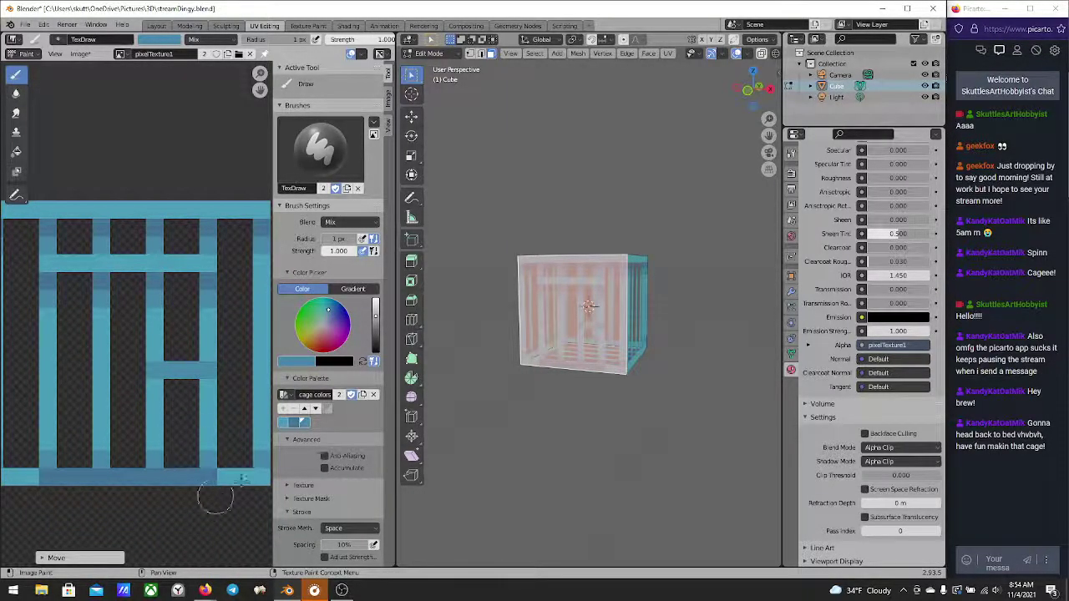
Add a brighter blue to the cage colors palette and paint a highlight on the middle crossbar
click(284, 423)
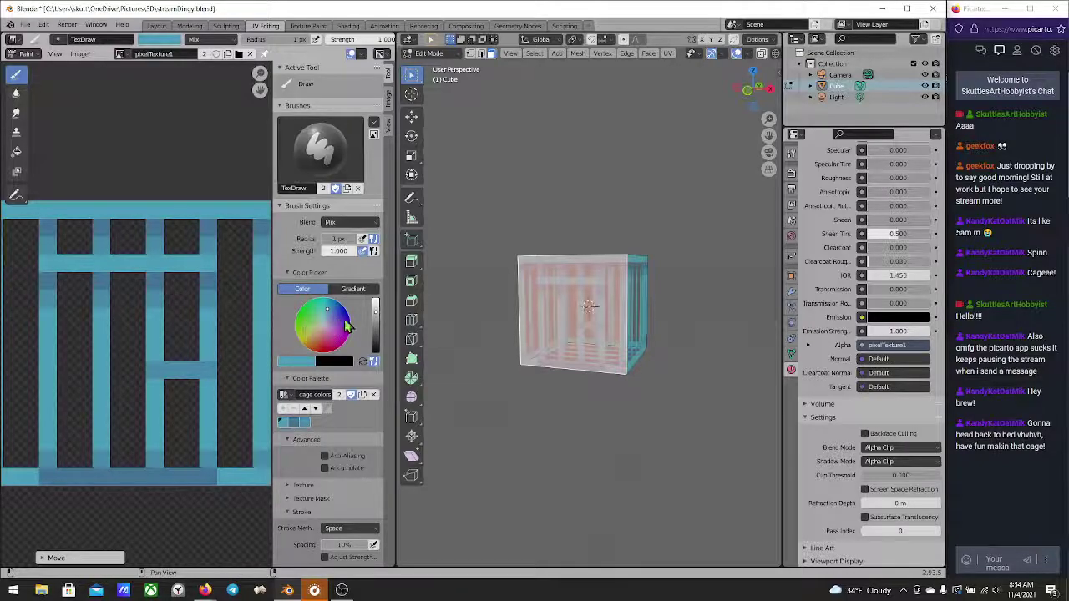
click(375, 309)
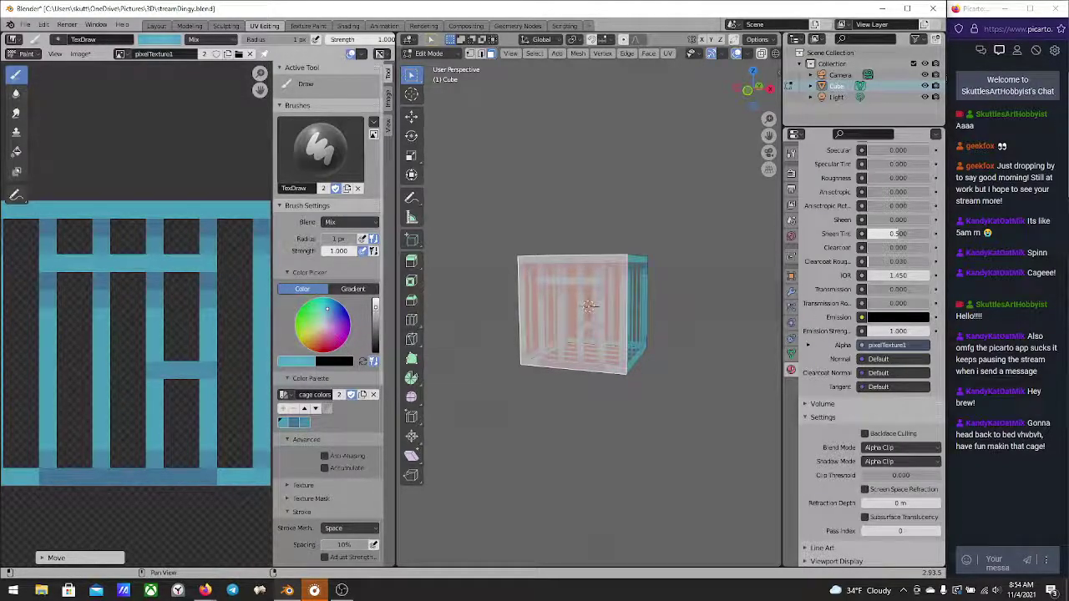
click(283, 409)
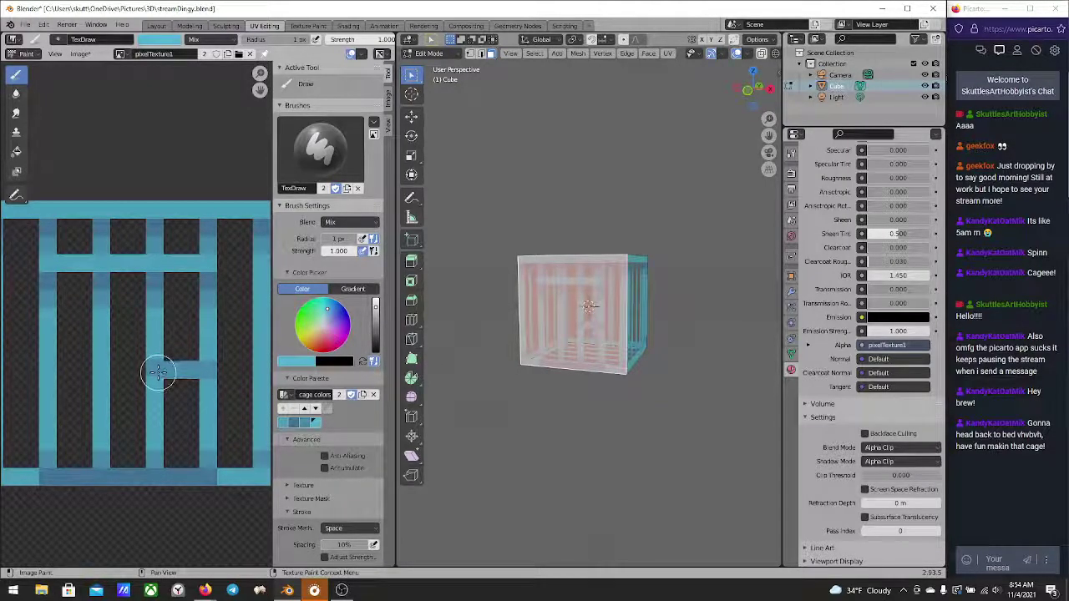
drag(157, 370, 190, 370)
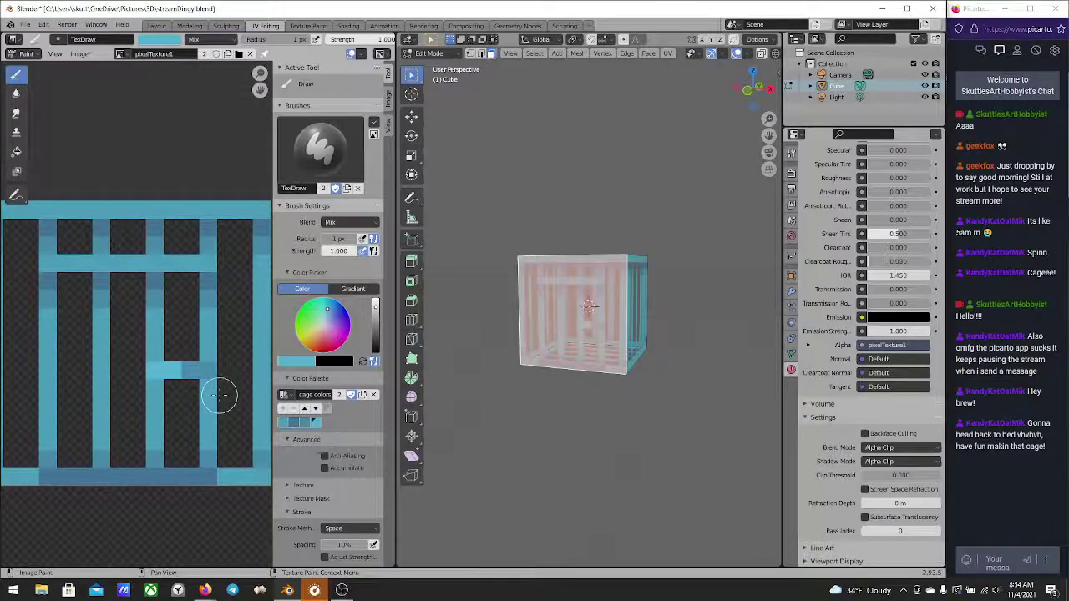
Return to Object Mode to view the finished open blue cage
click(291, 422)
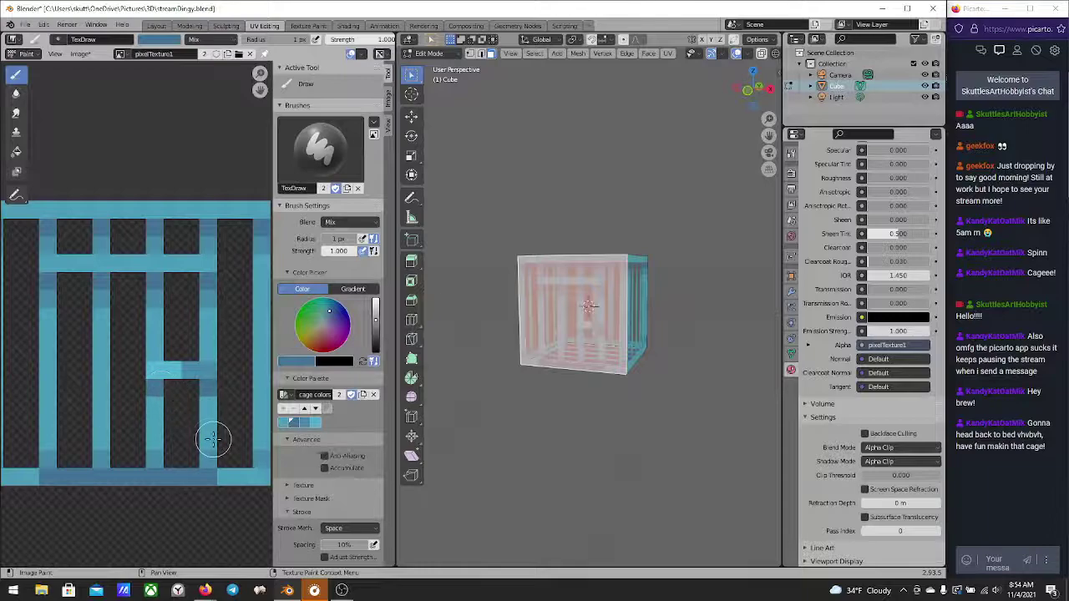
click(299, 422)
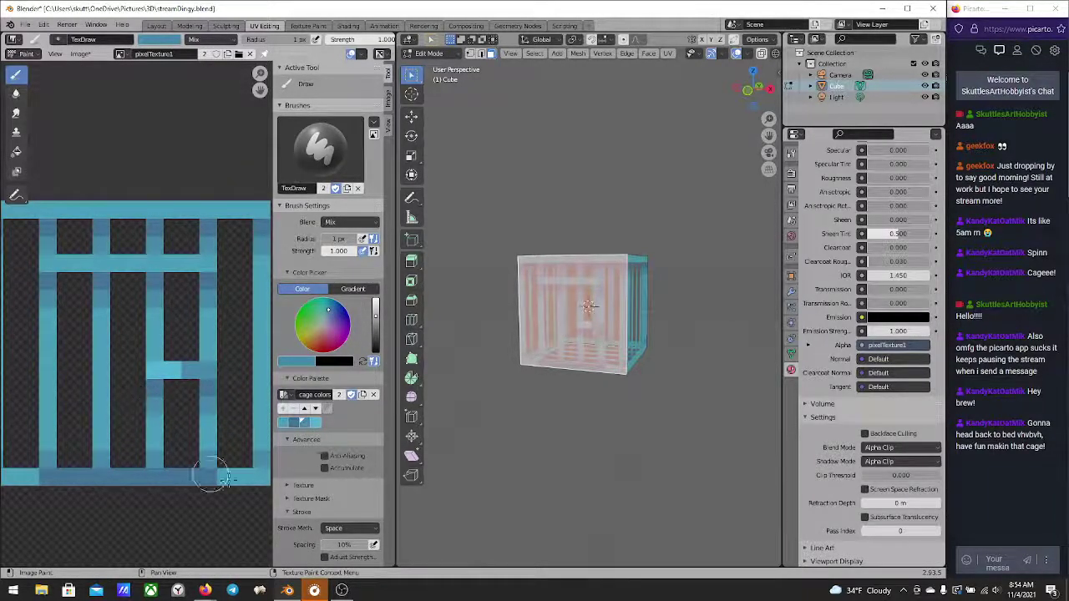
middle_drag(214, 339, 210, 345)
middle_drag(513, 326, 568, 447)
key(Tab)
scroll(622, 367, up, 4)
scroll(556, 358, down, 5)
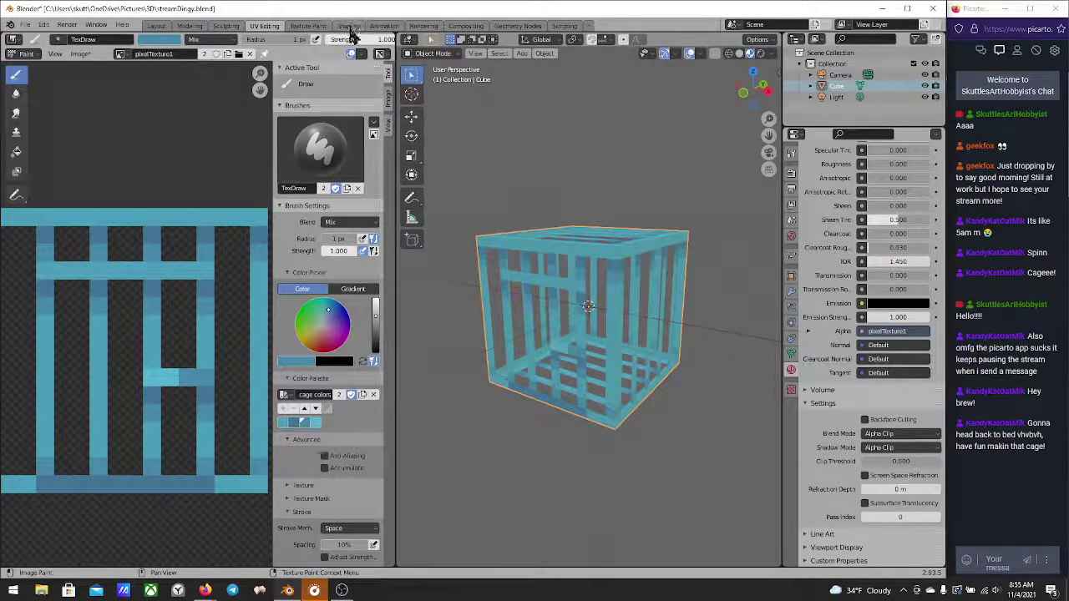
Switch to the Shading workspace, turn on Rendered viewport shading and orbit around the cage
click(349, 27)
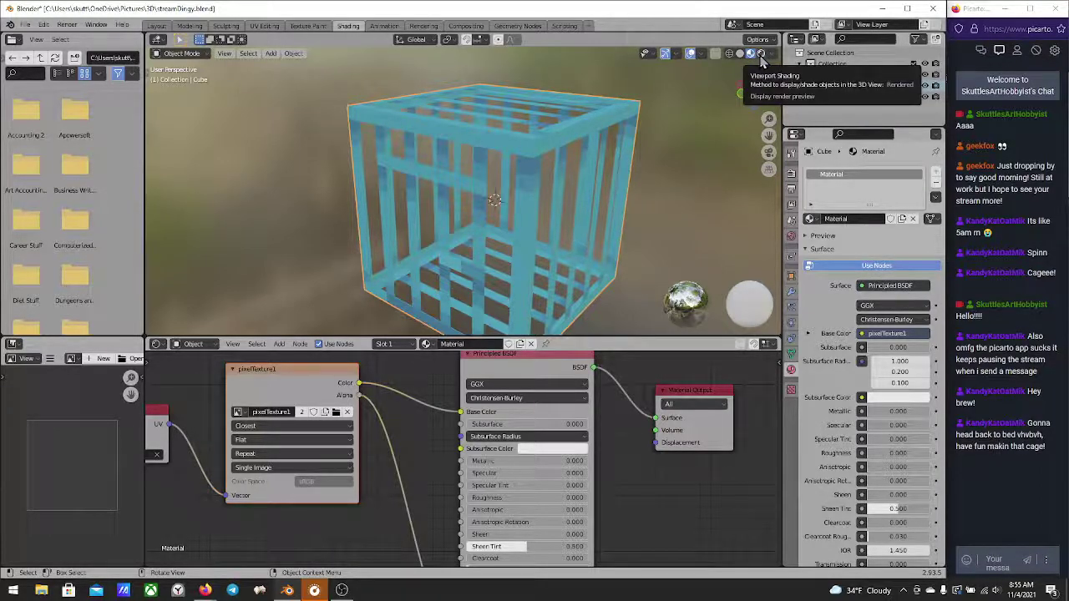
click(761, 54)
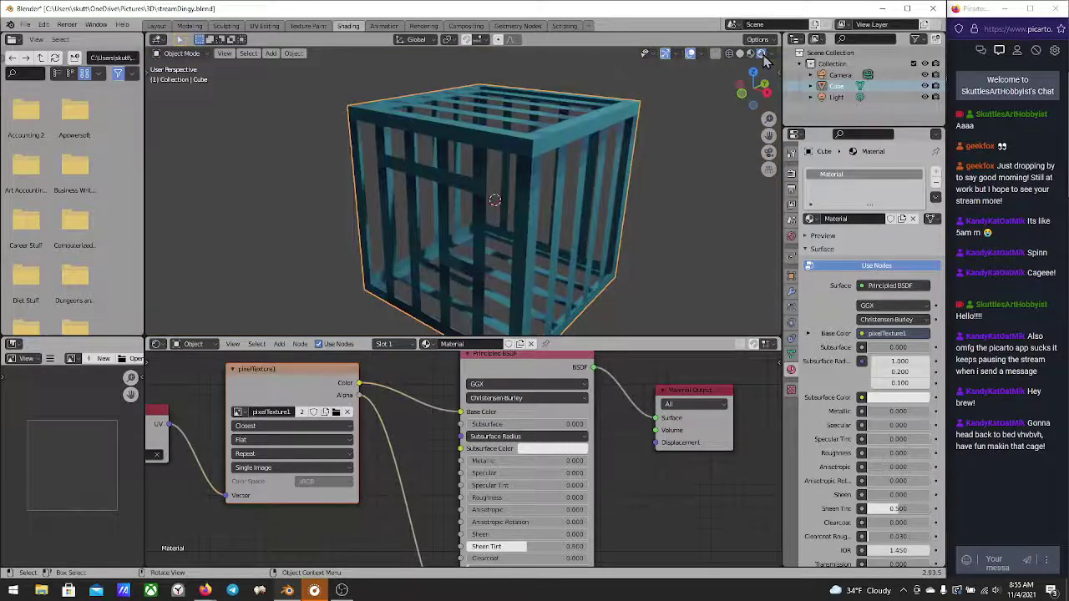
middle_drag(626, 243, 492, 258)
scroll(624, 248, down, 5)
scroll(502, 258, down, 3)
scroll(524, 243, up, 7)
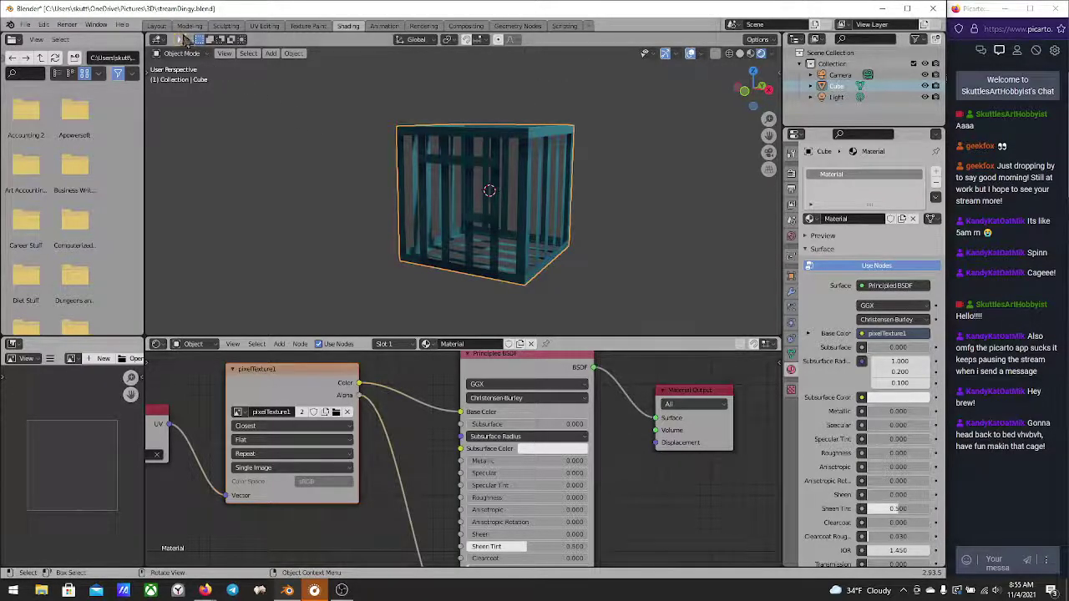
In the Layout workspace, cycle Wireframe, Solid, Material Preview and Rendered shading while orbiting the cage
click(157, 26)
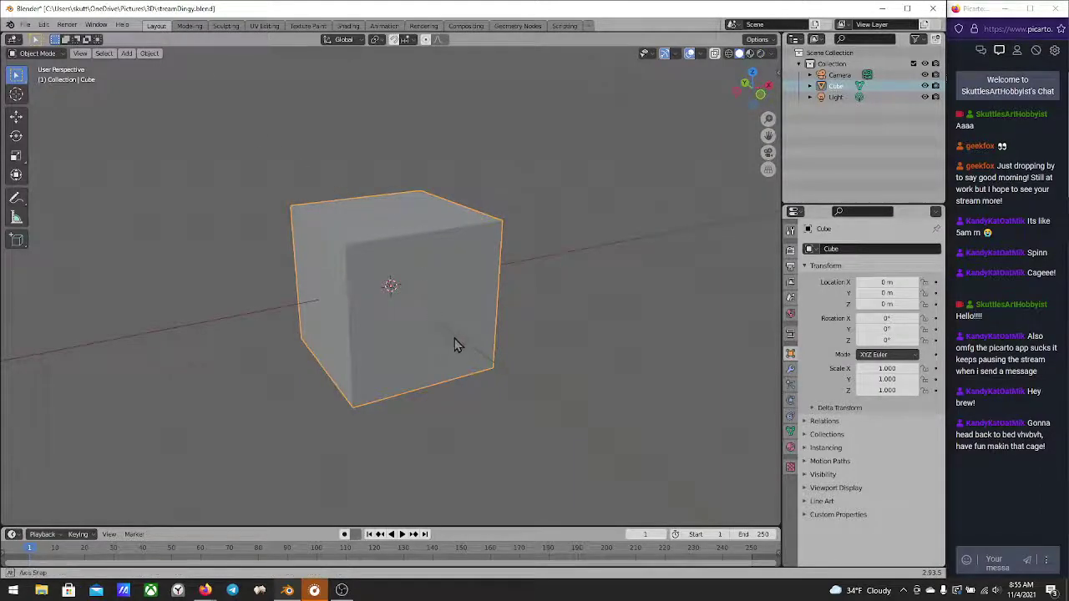
middle_drag(459, 342, 456, 365)
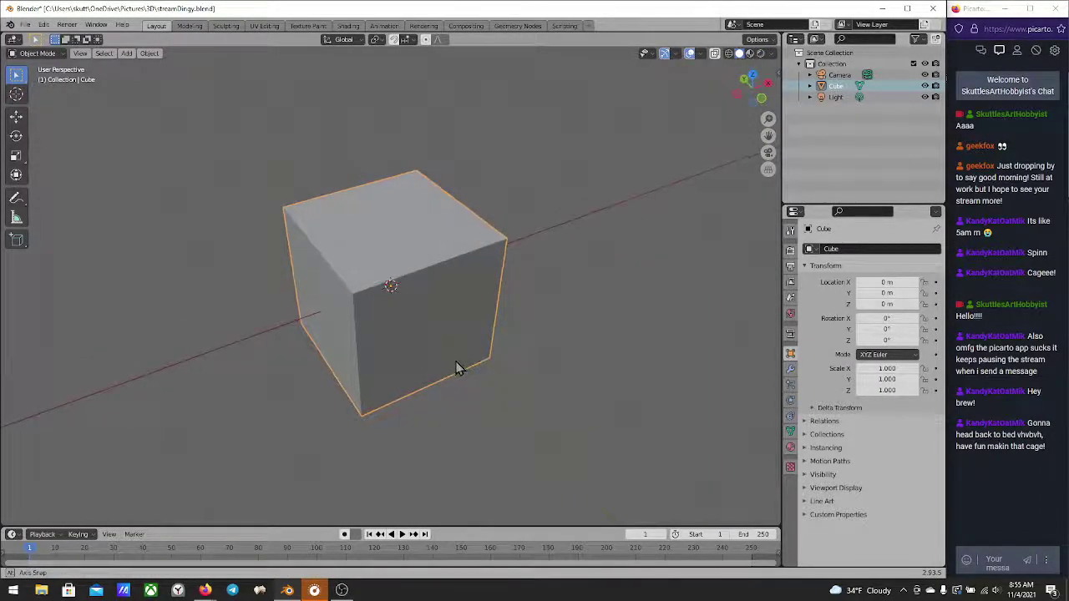
click(729, 55)
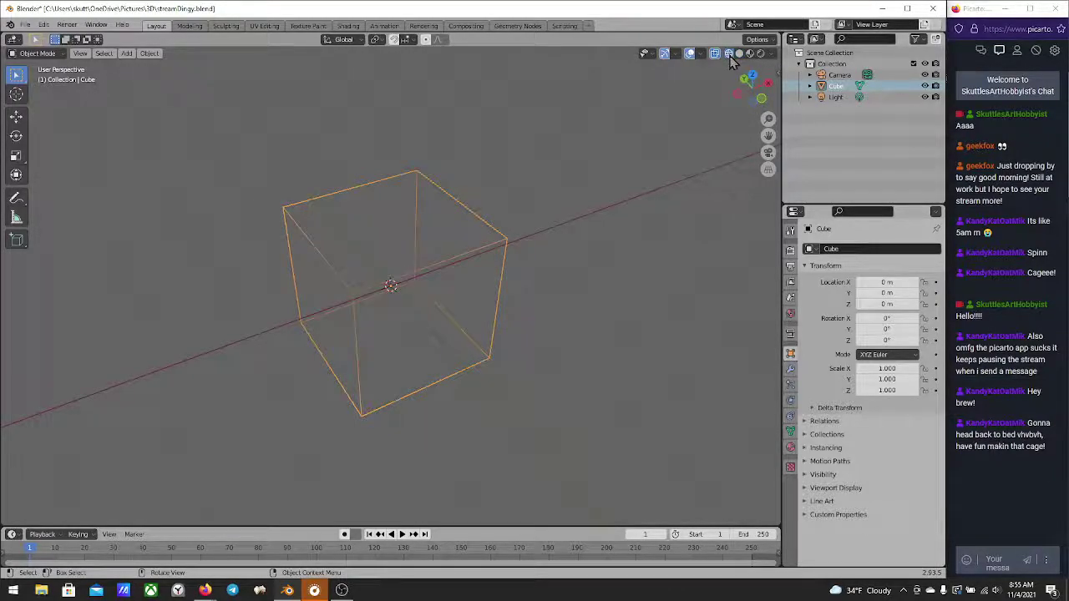
click(740, 54)
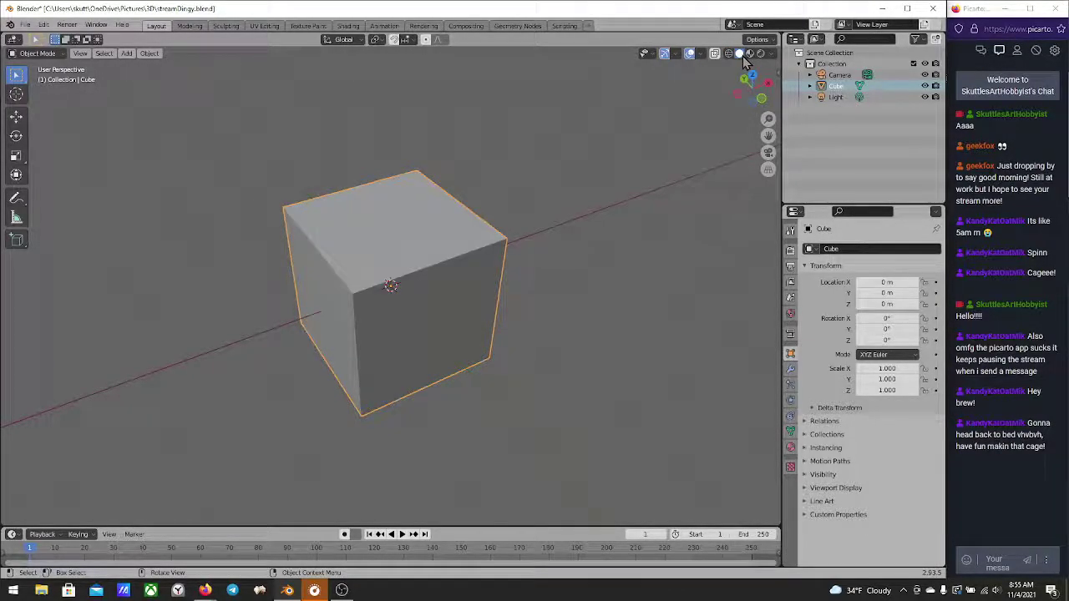
click(750, 54)
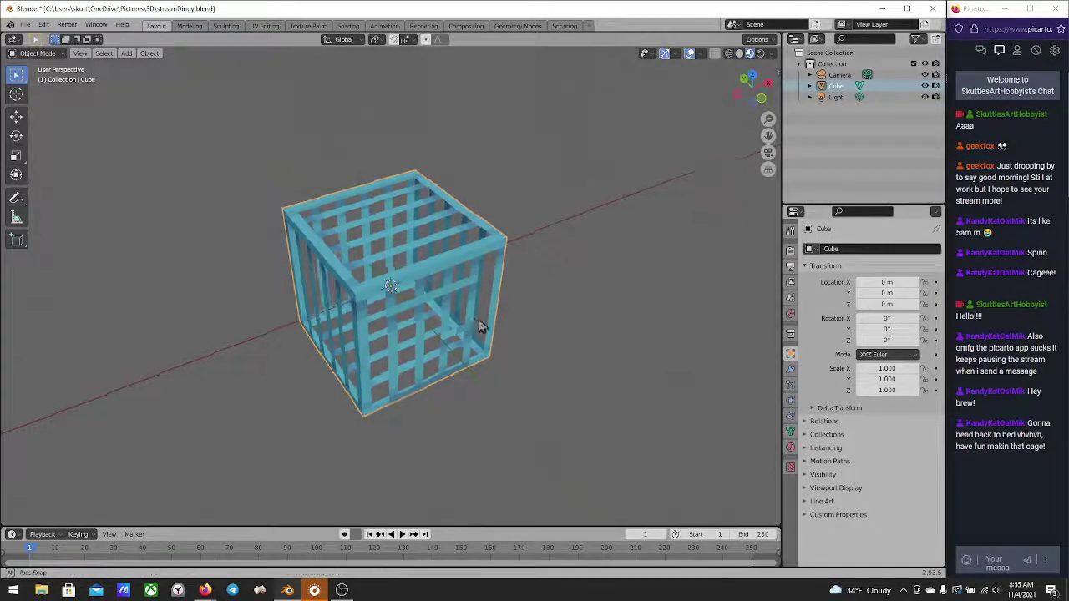
mouse_move(479, 327)
middle_down()
mouse_move(553, 269)
mouse_move(568, 233)
mouse_move(547, 205)
mouse_move(635, 236)
middle_up()
click(760, 54)
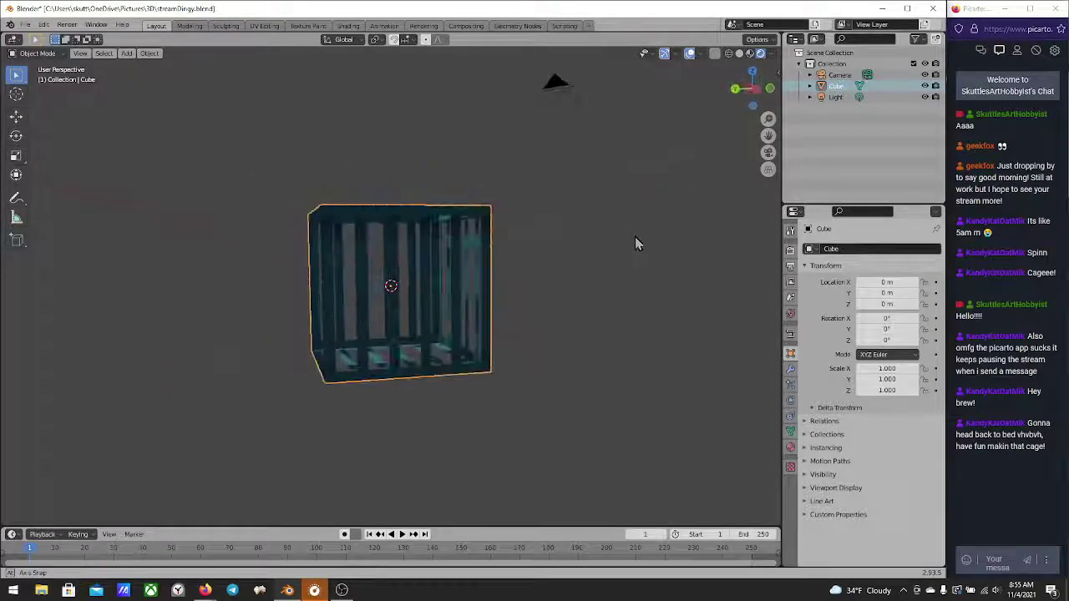
mouse_move(477, 174)
middle_down()
mouse_move(416, 262)
mouse_move(466, 193)
middle_up()
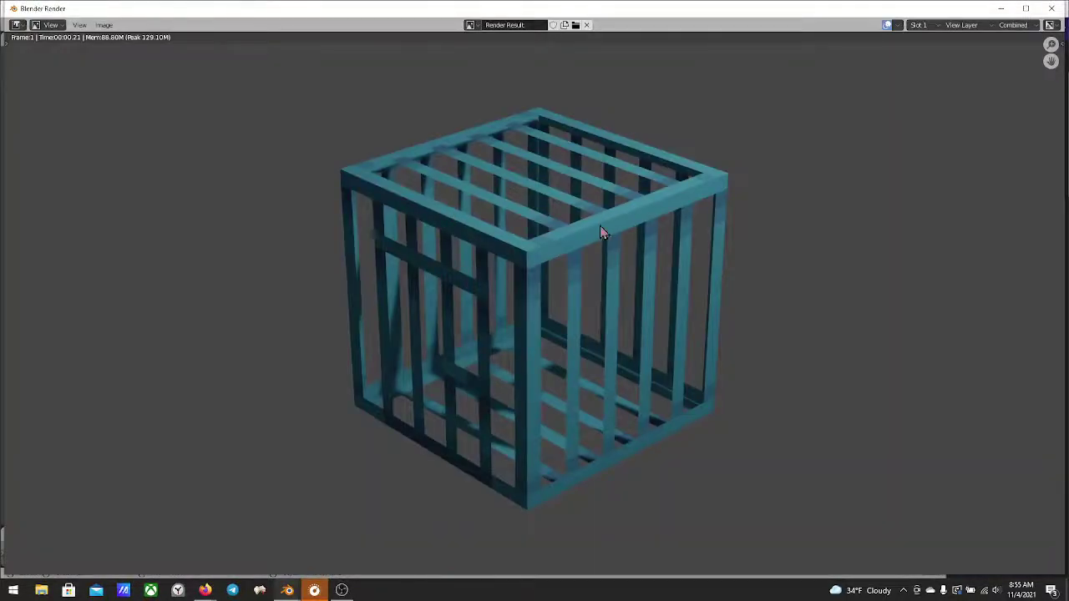
Close the render window, switch to camera view and render the frame with F12
click(1054, 11)
middle_drag(647, 232, 579, 248)
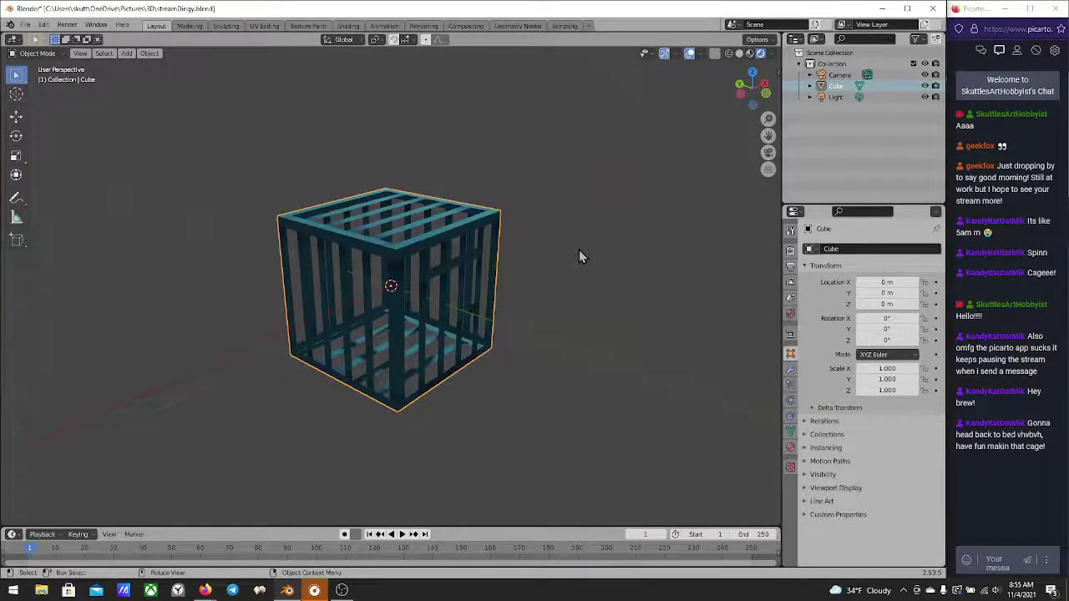
key(KP_0)
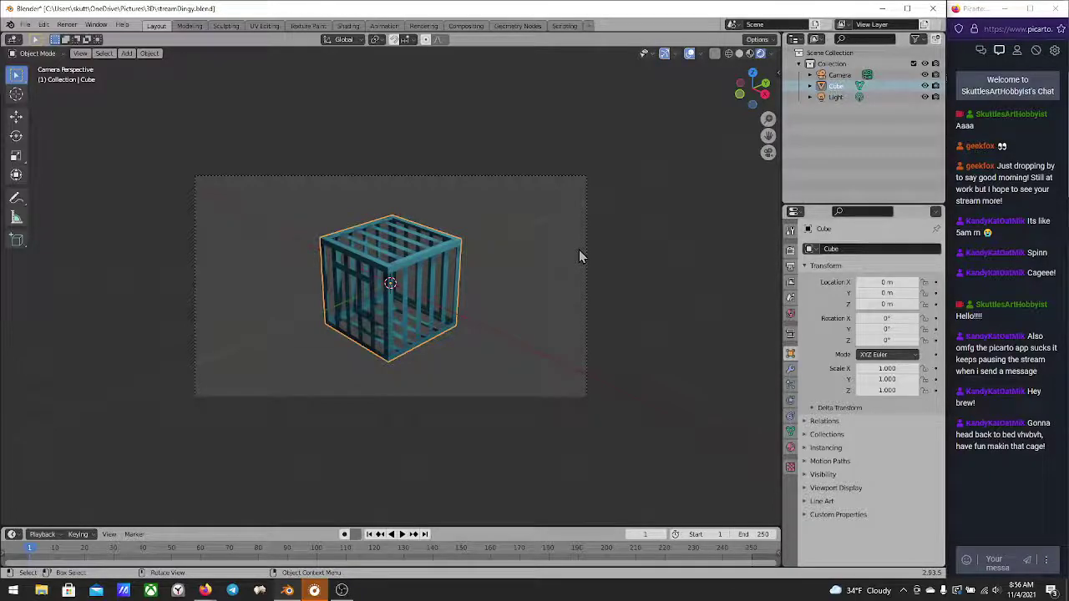
scroll(389, 330, up, 3)
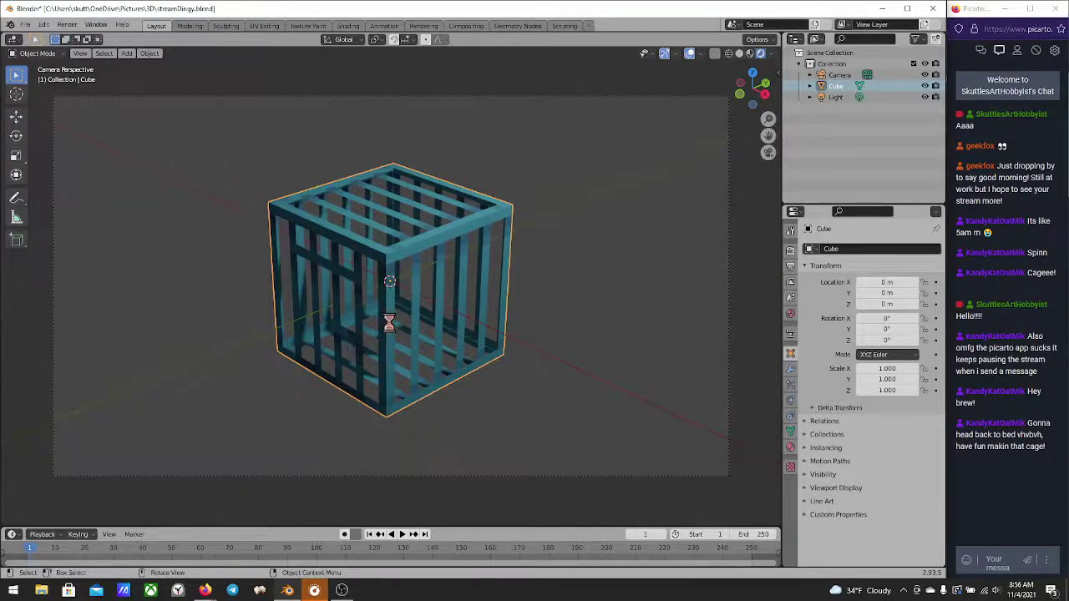
key(F12)
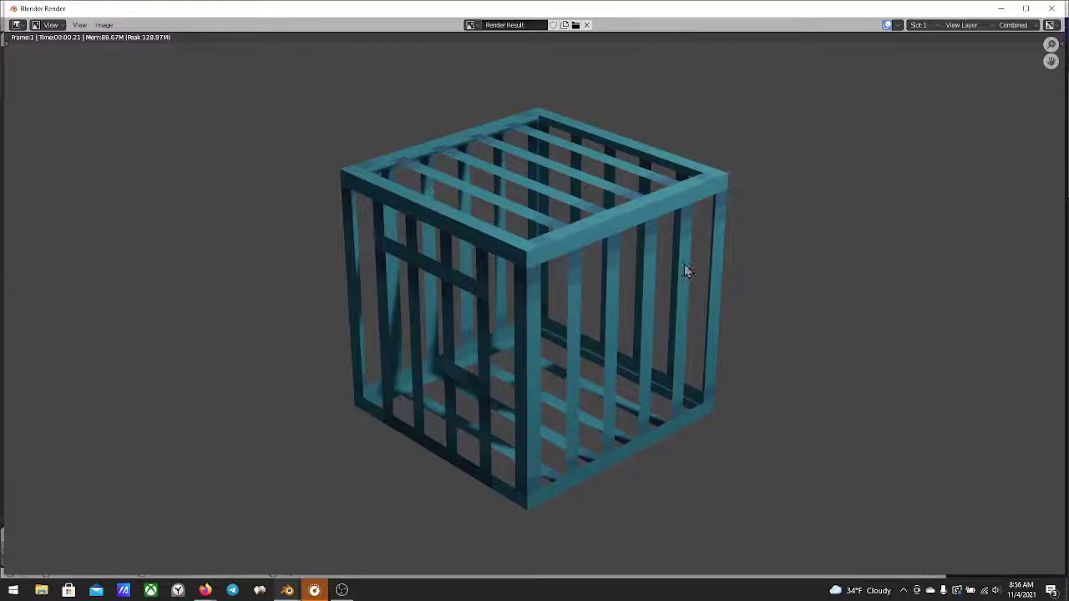
Close the new render and orbit out of camera view around the cage
click(1053, 10)
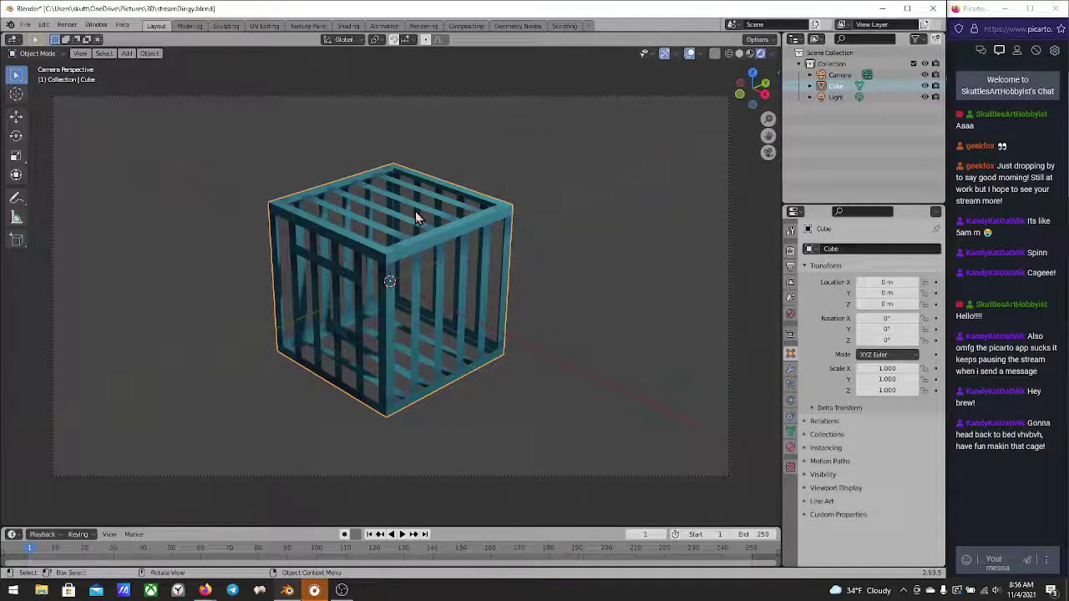
scroll(415, 211, down, 6)
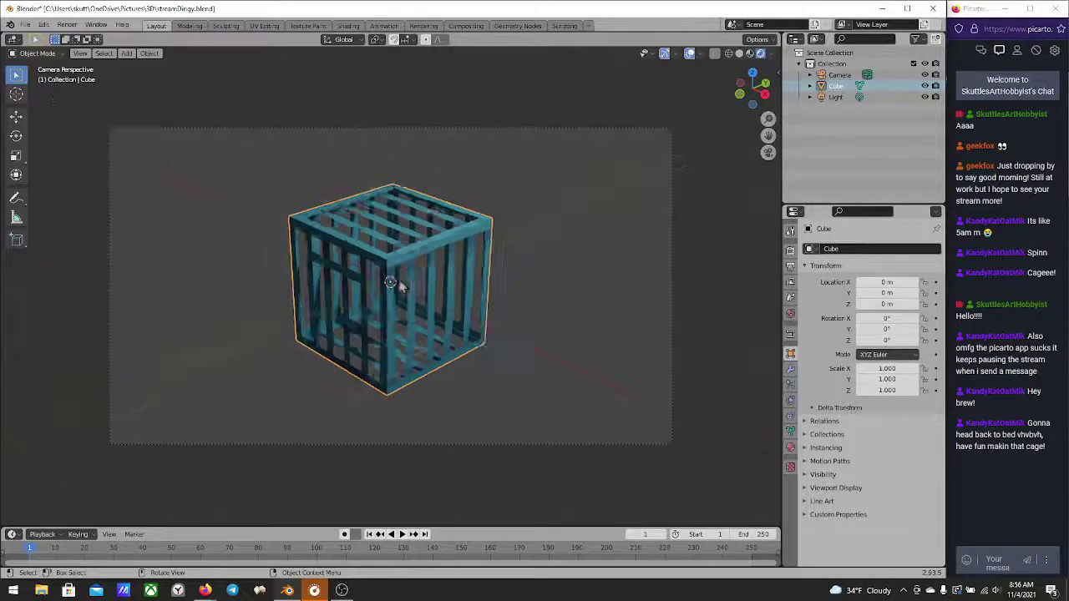
middle_drag(381, 284, 440, 232)
scroll(439, 232, down, 5)
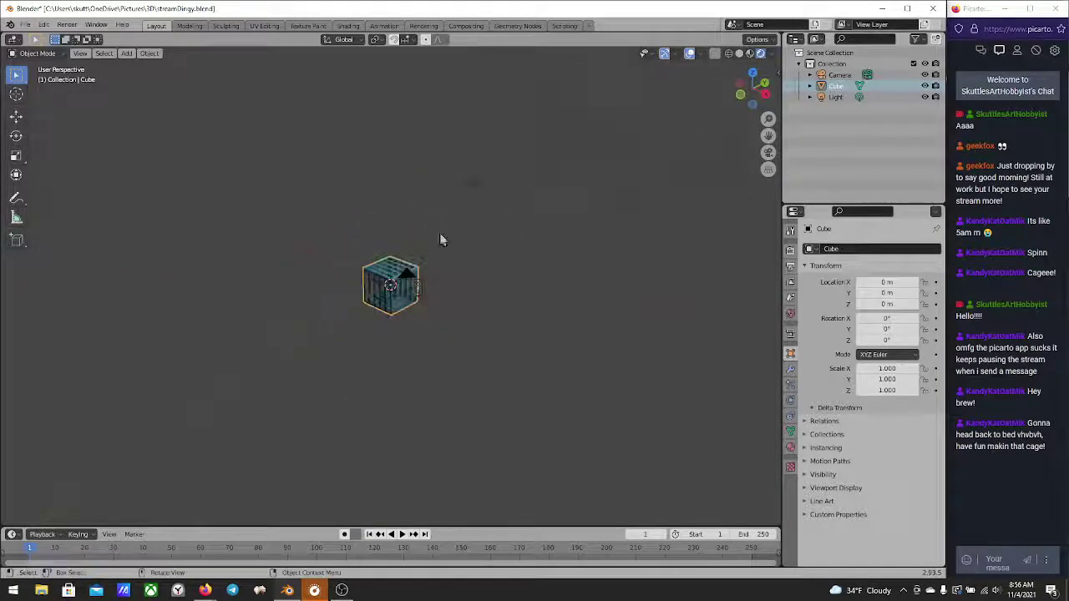
In top view, move the light in front of the cage to about X 0.02 m, Y -3.51 m
click(476, 182)
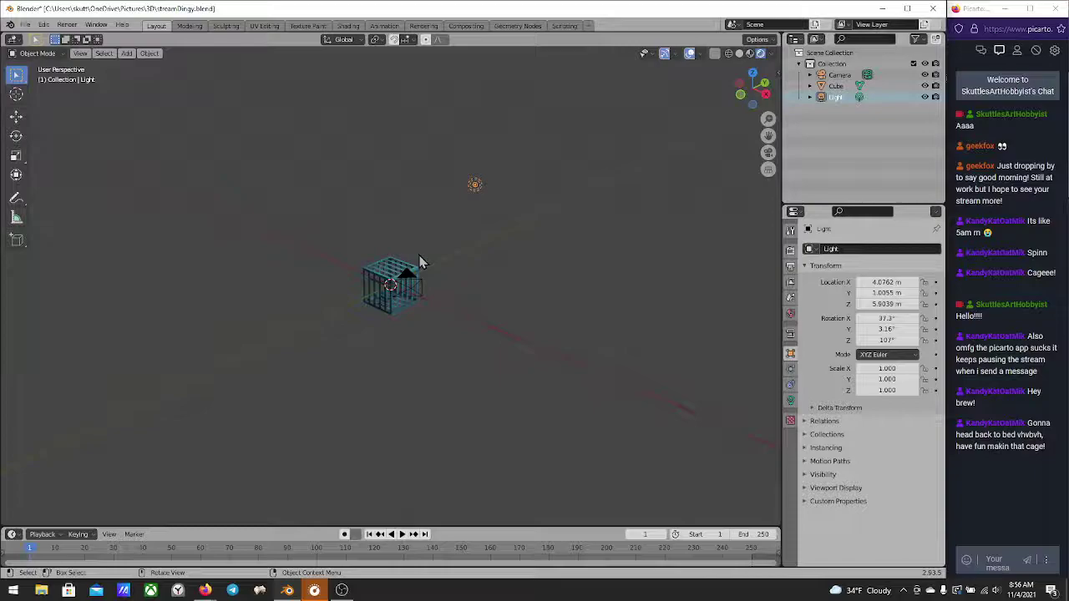
key(KP_7)
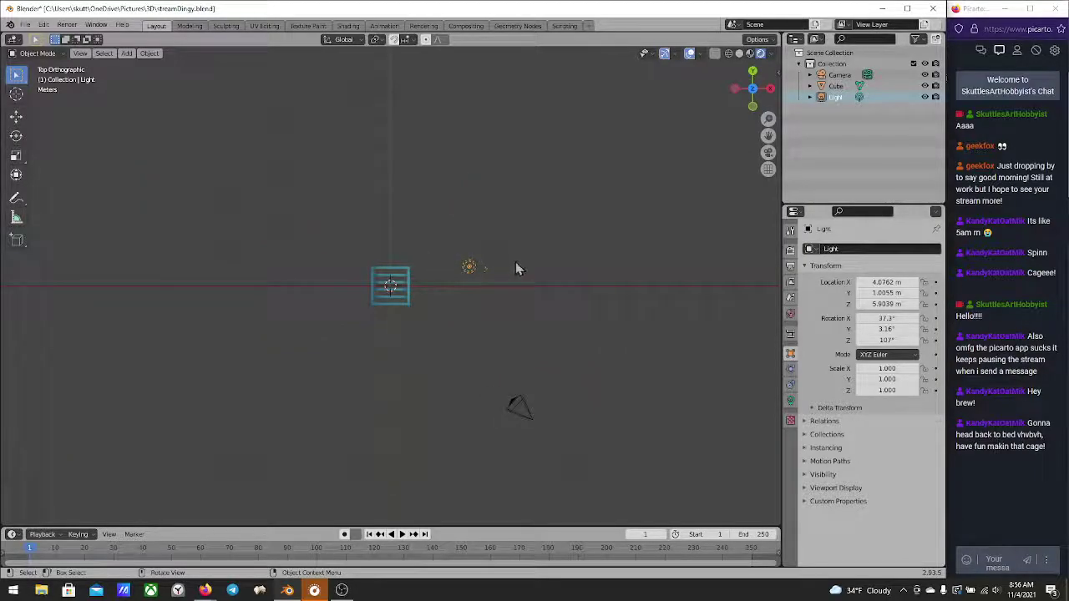
key(g)
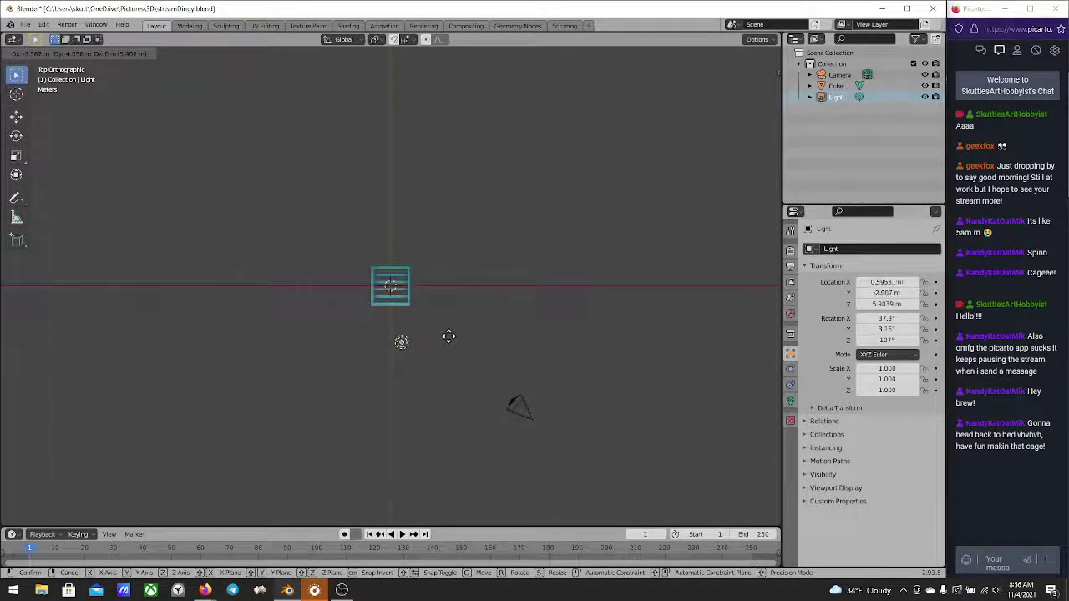
click(439, 349)
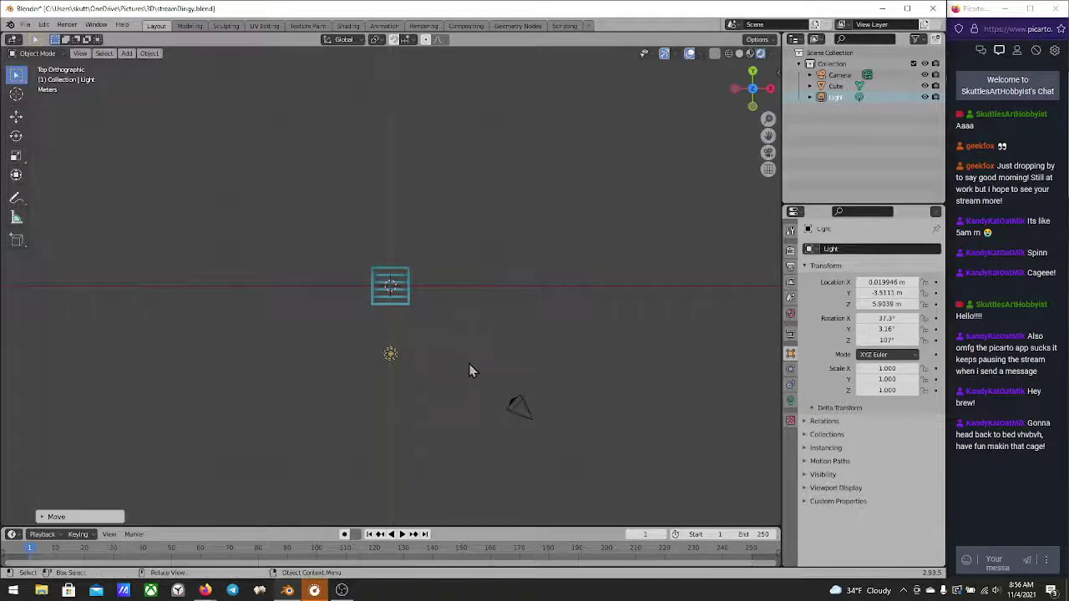
middle_drag(477, 361, 434, 284)
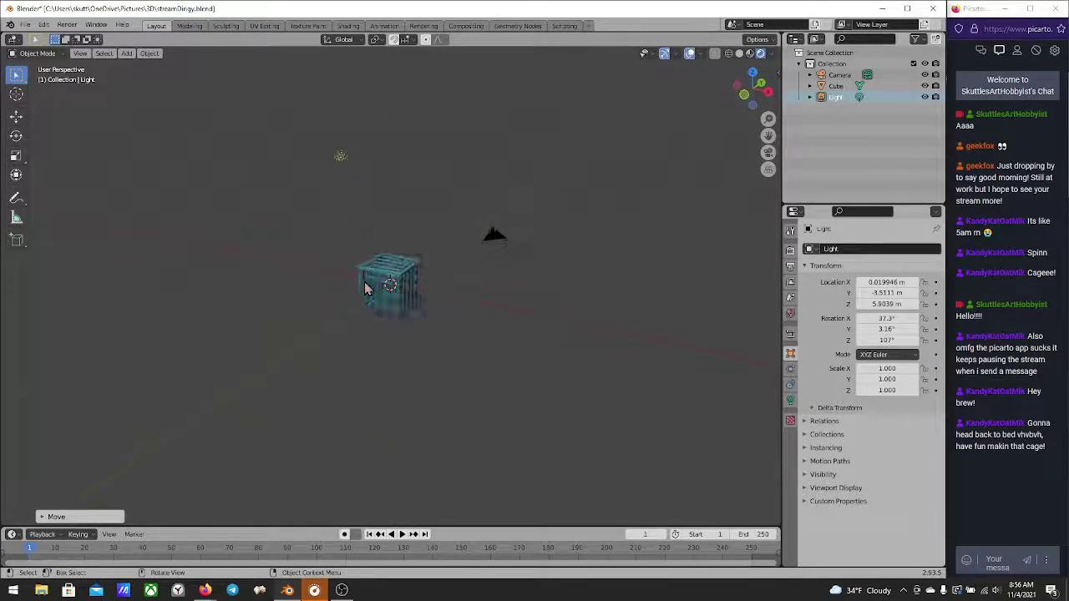
scroll(433, 314, up, 8)
Open the light's settings and set its Power to 2000 W
middle_drag(384, 334, 337, 261)
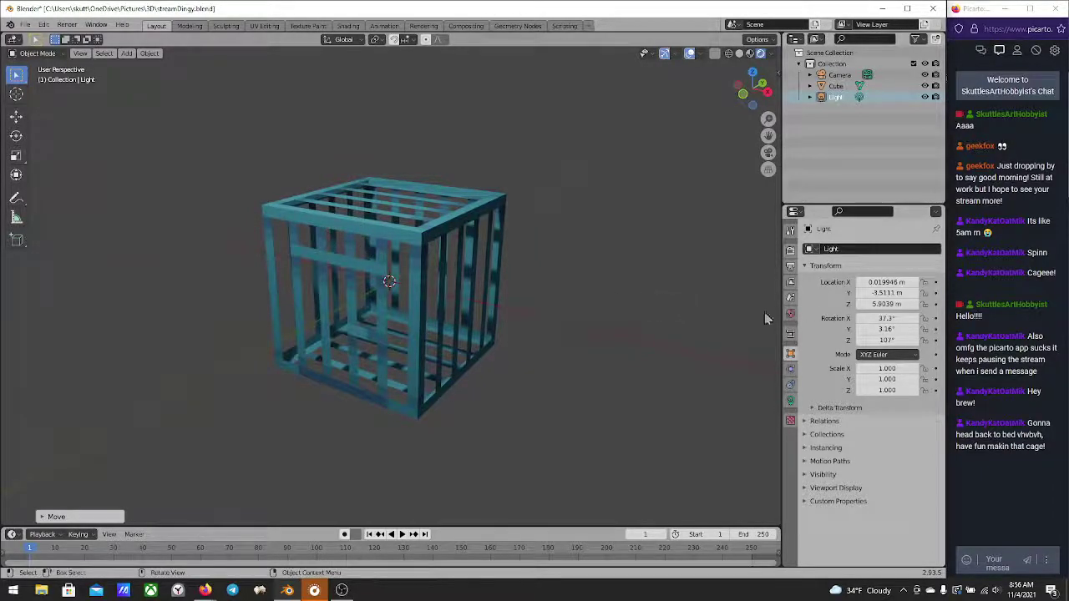
scroll(231, 273, down, 8)
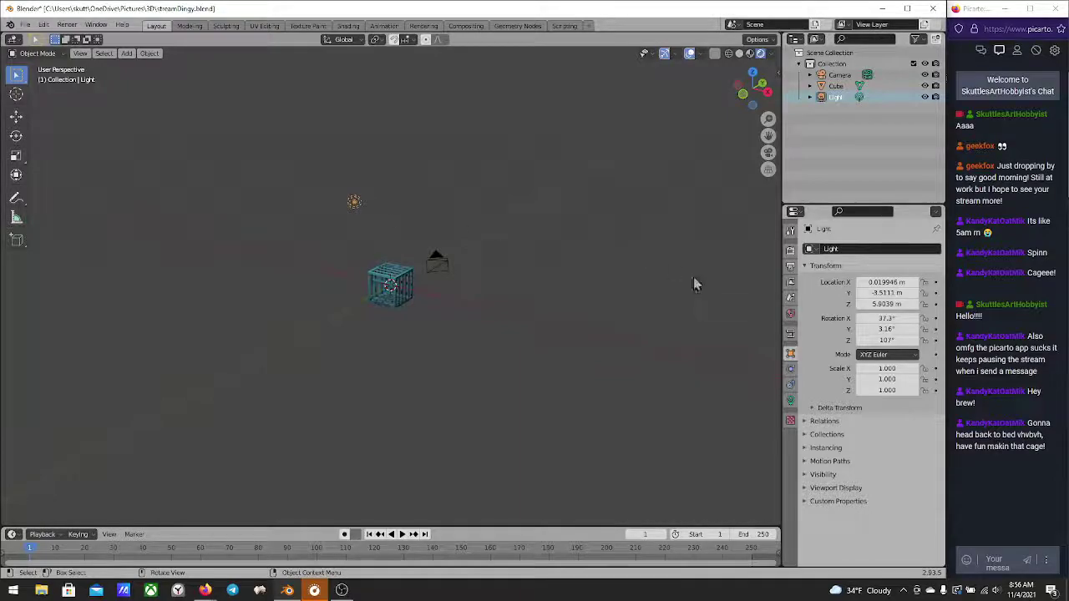
click(791, 402)
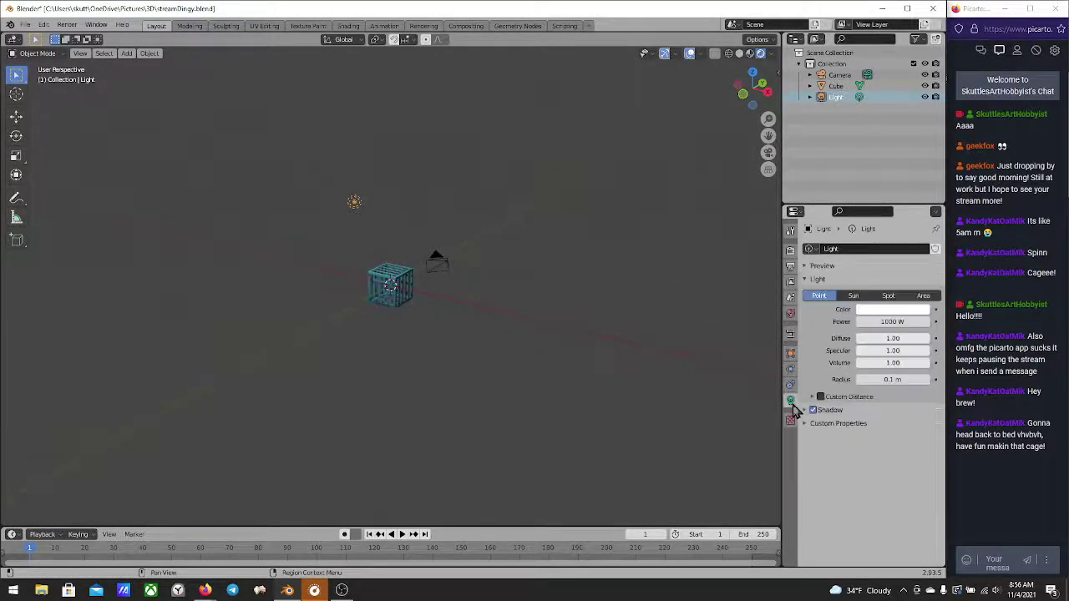
scroll(409, 238, up, 5)
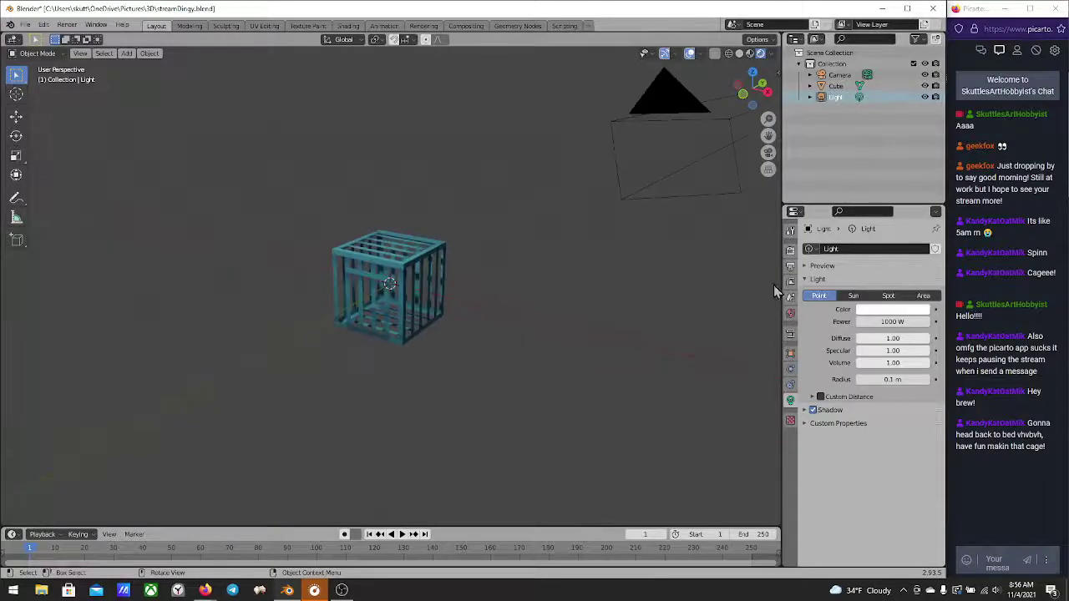
click(901, 322)
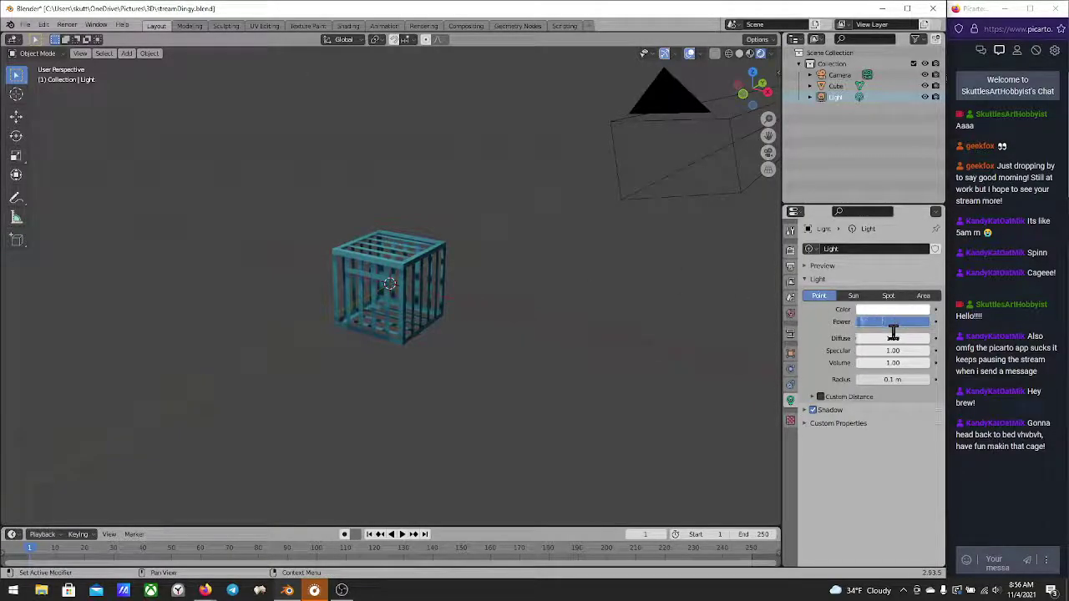
key(Return)
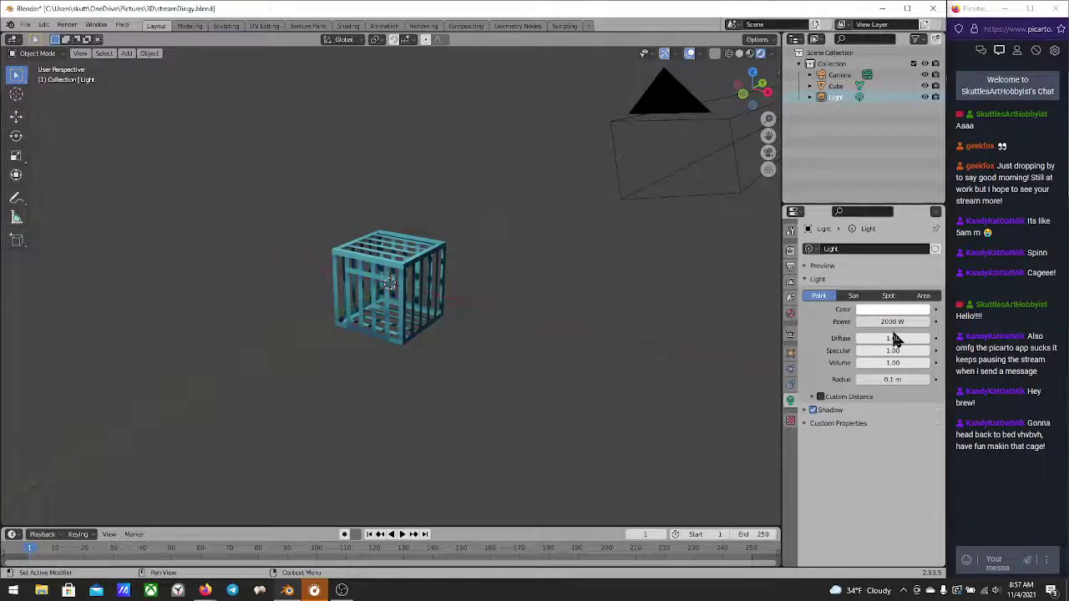
Raise the light's Power to 5000 W and render the scene with F12
middle_drag(556, 313, 339, 266)
scroll(338, 265, up, 5)
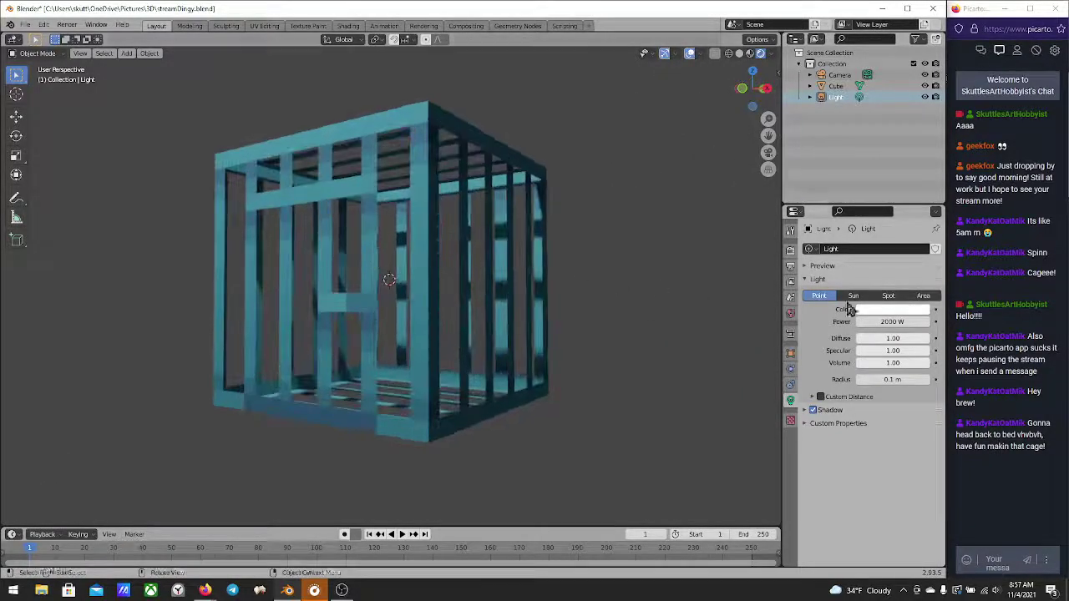
click(905, 322)
text(5)
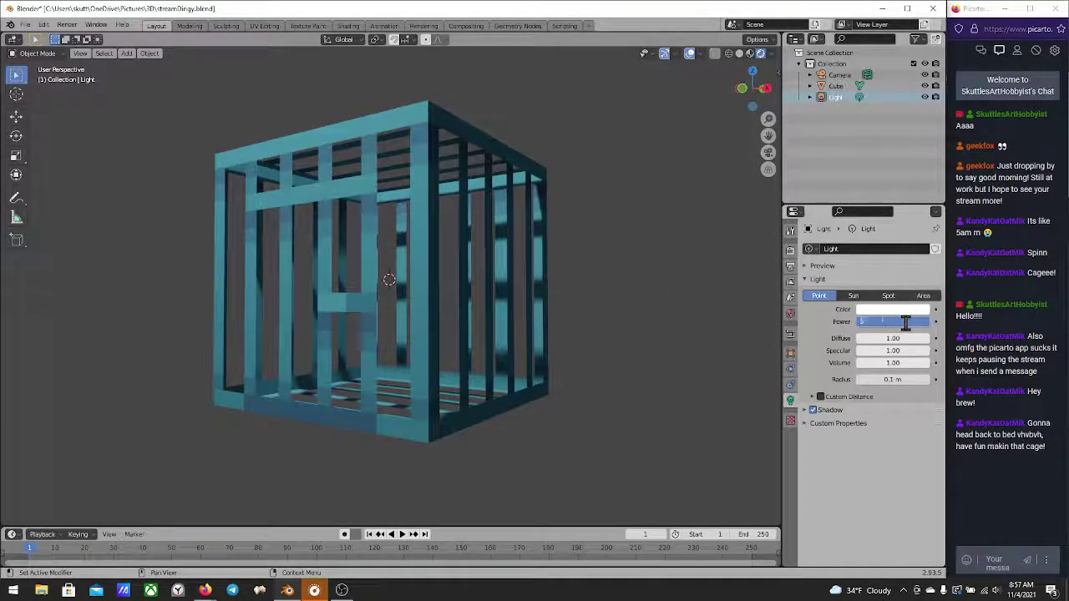
text(000)
key(Return)
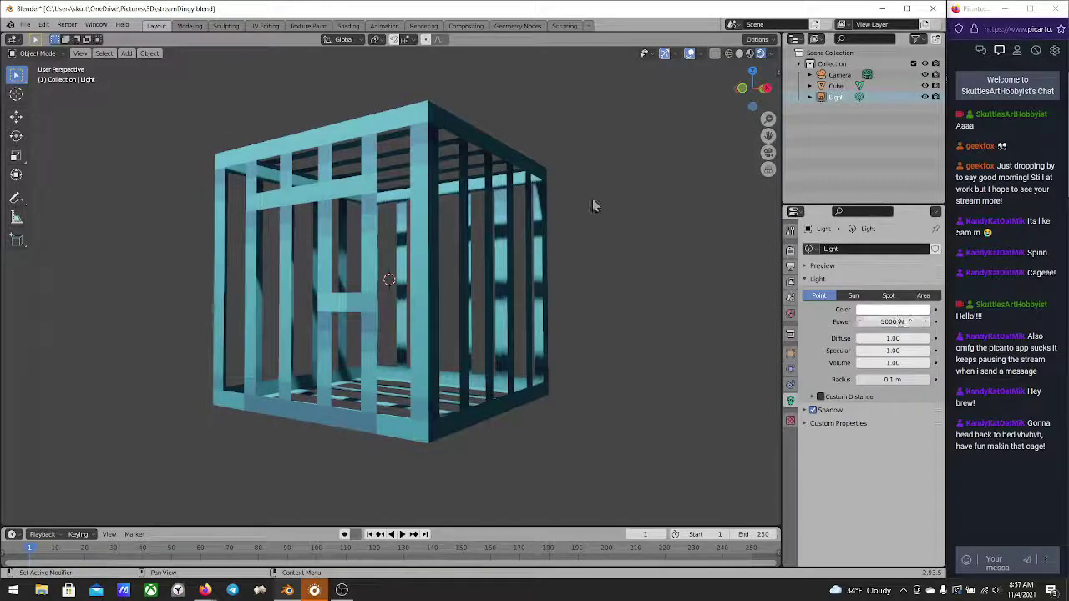
middle_drag(542, 251, 567, 306)
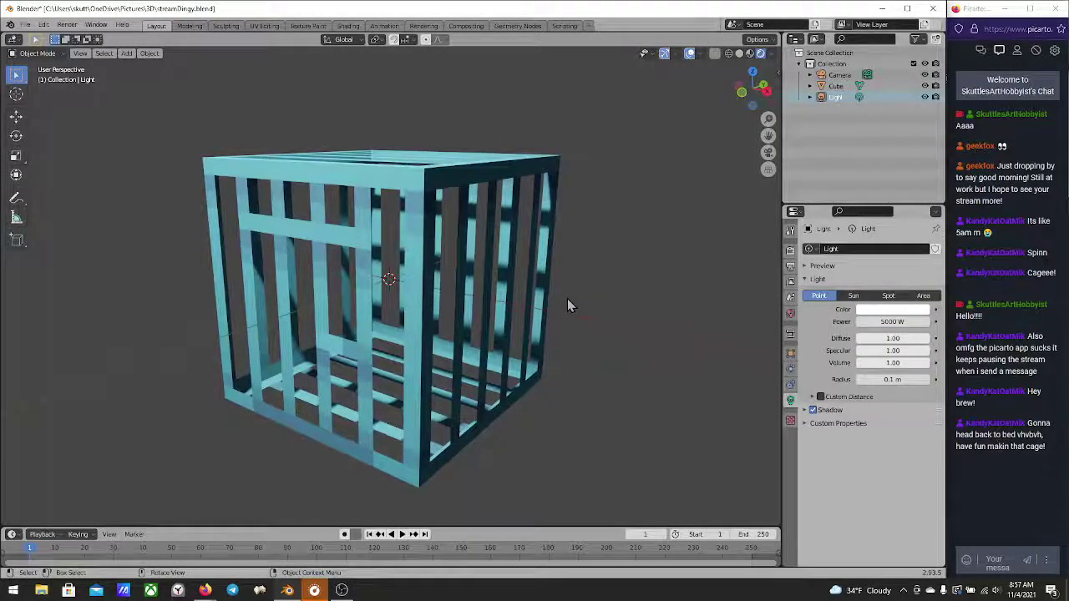
key(F12)
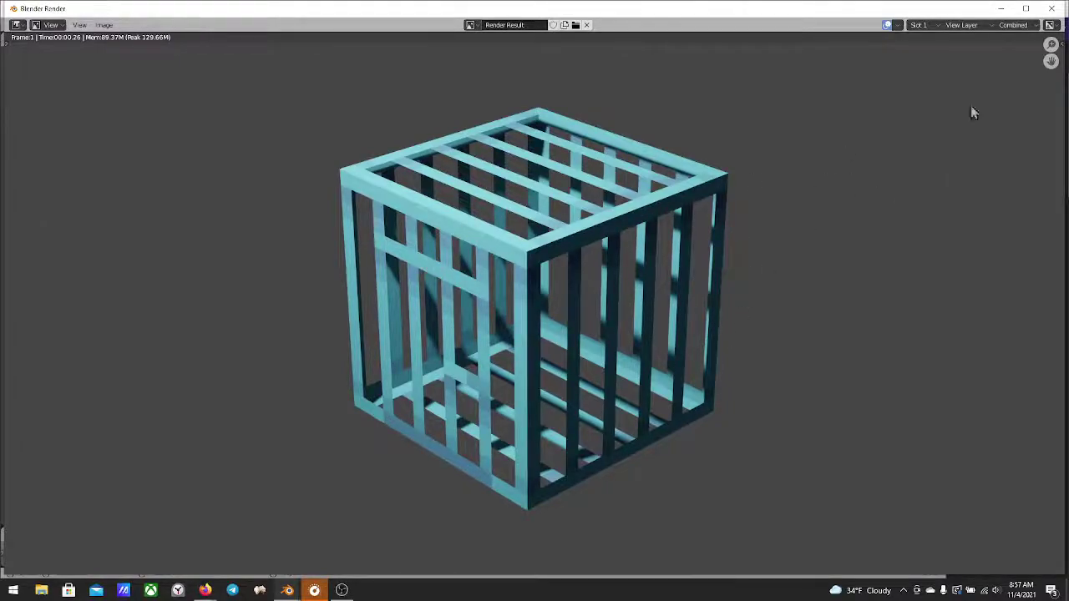
Close the Blender Render window to return to the Layout viewport
click(1051, 9)
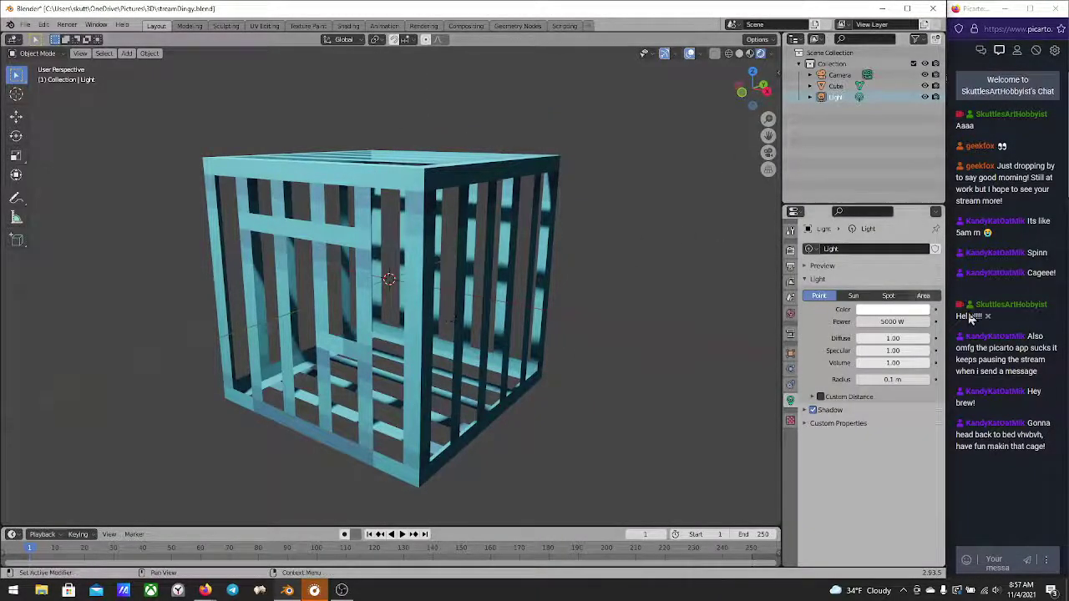
mouse_move(422, 334)
middle_down()
mouse_move(555, 305)
mouse_move(493, 359)
mouse_move(435, 375)
mouse_move(449, 334)
mouse_move(431, 316)
middle_up()
scroll(442, 376, down, 5)
scroll(448, 333, down, 3)
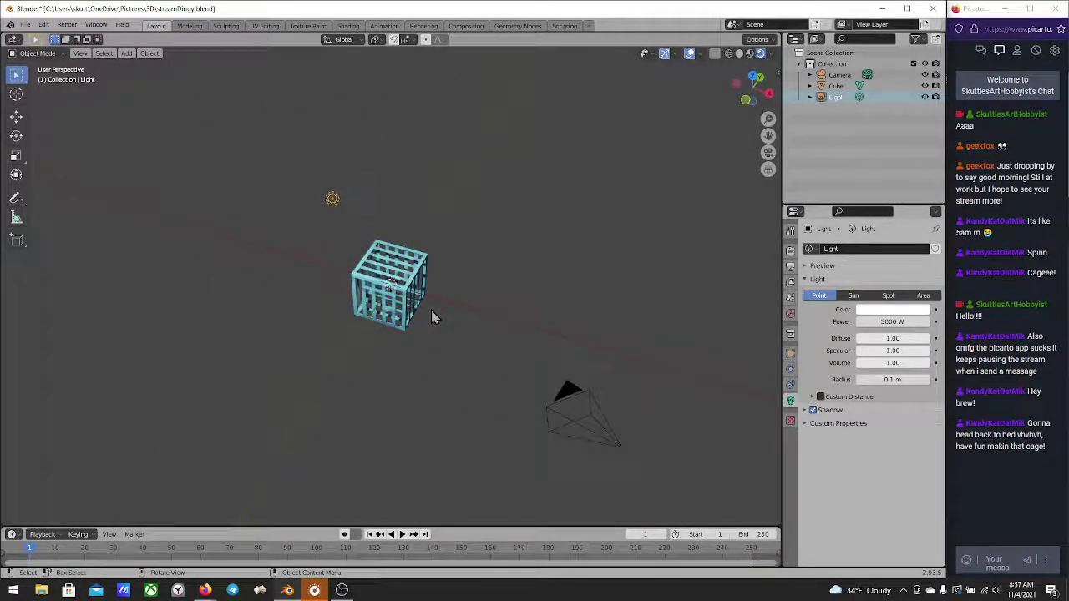
key(KP_7)
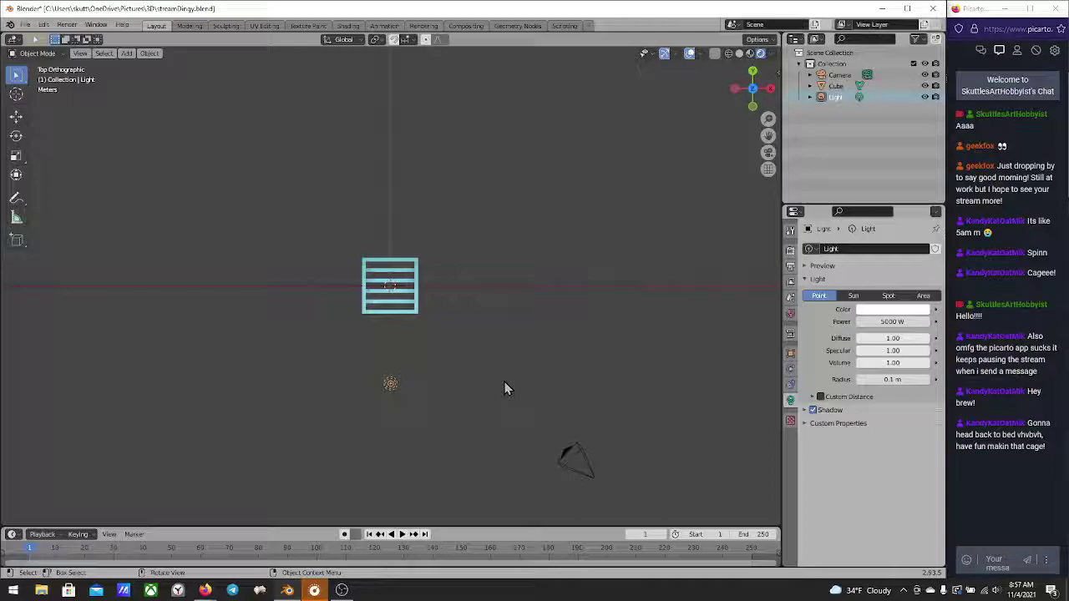
key(shift+d)
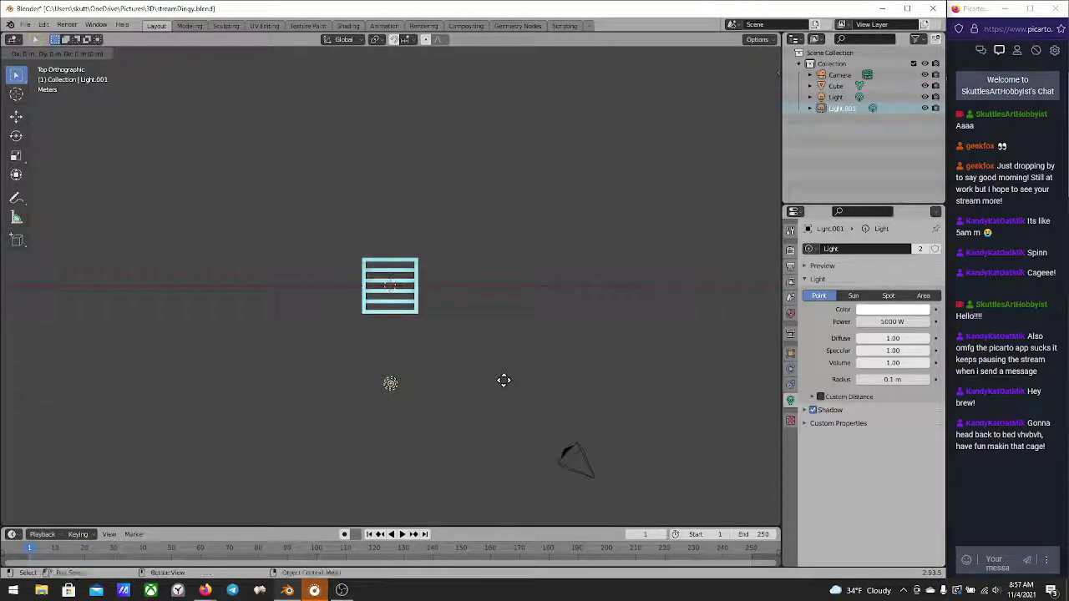
click(599, 267)
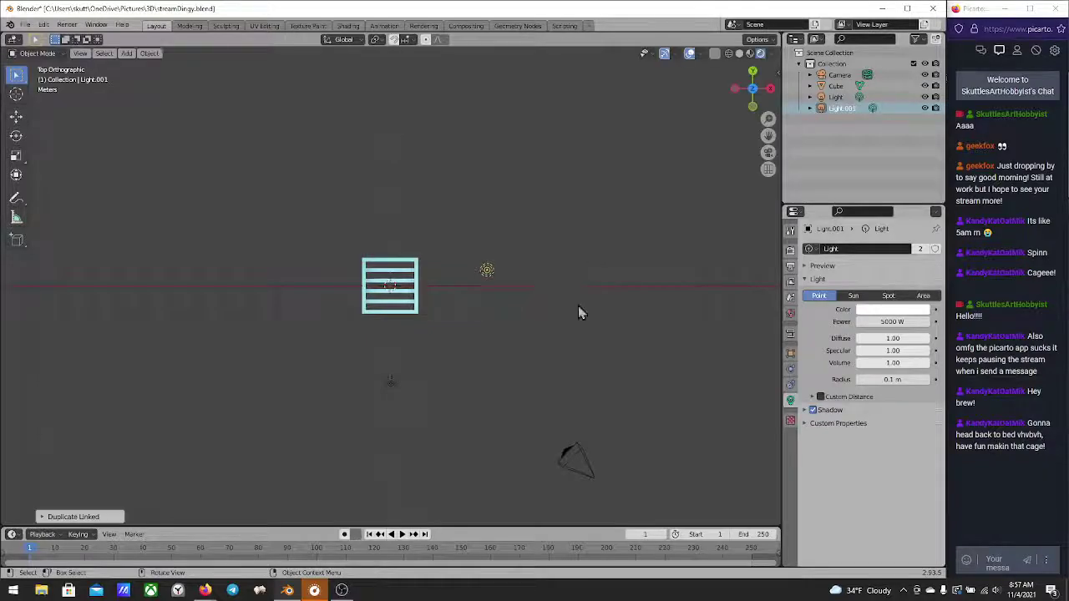
middle_drag(578, 305, 363, 257)
scroll(363, 257, up, 5)
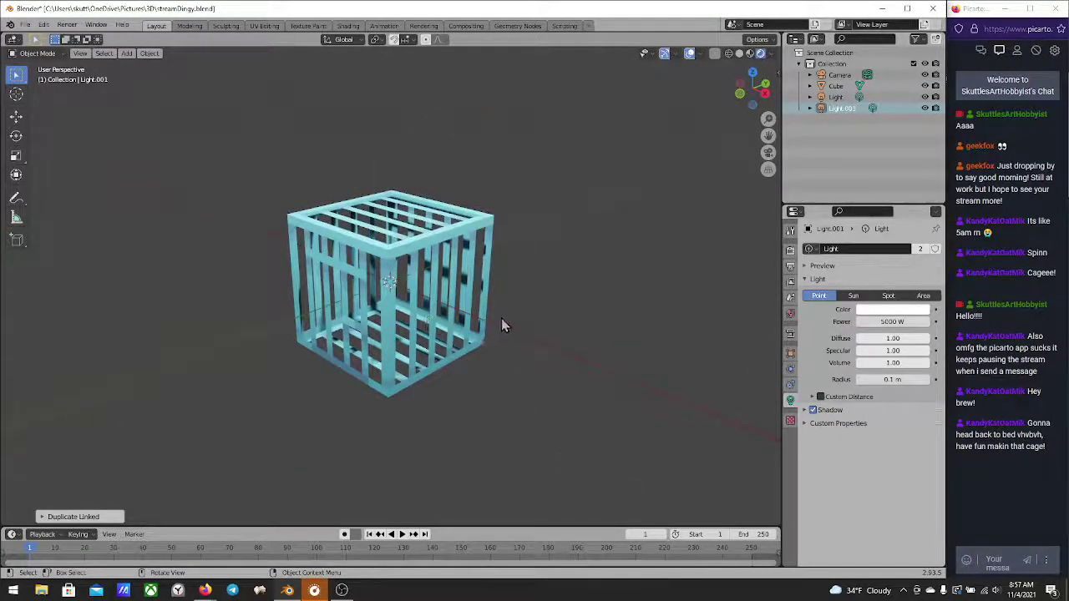
scroll(501, 318, down, 4)
middle_drag(504, 307, 508, 248)
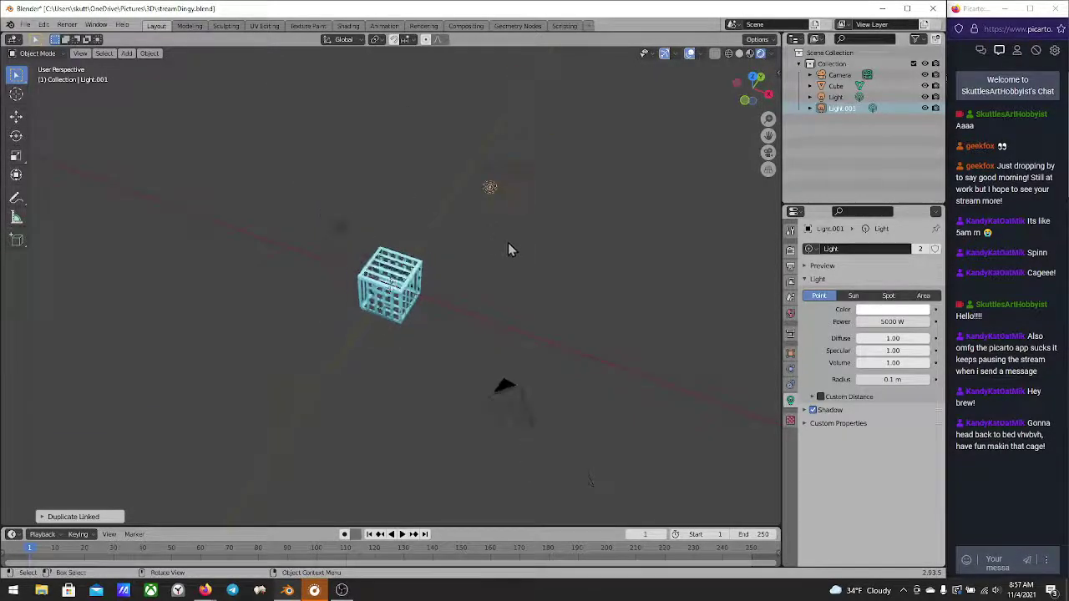
scroll(460, 259, up, 2)
click(270, 149)
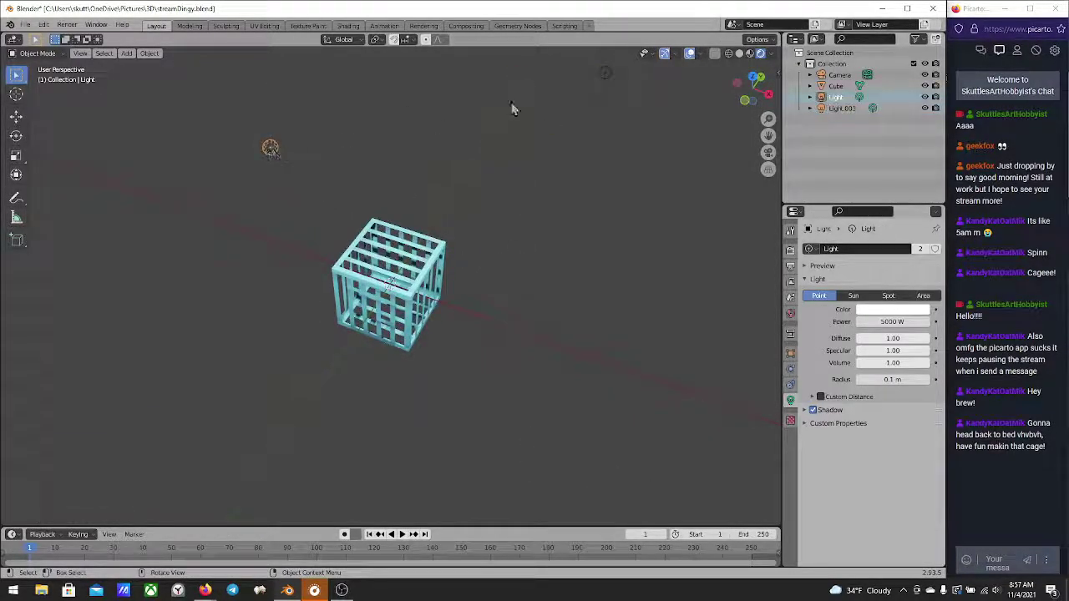
click(606, 72)
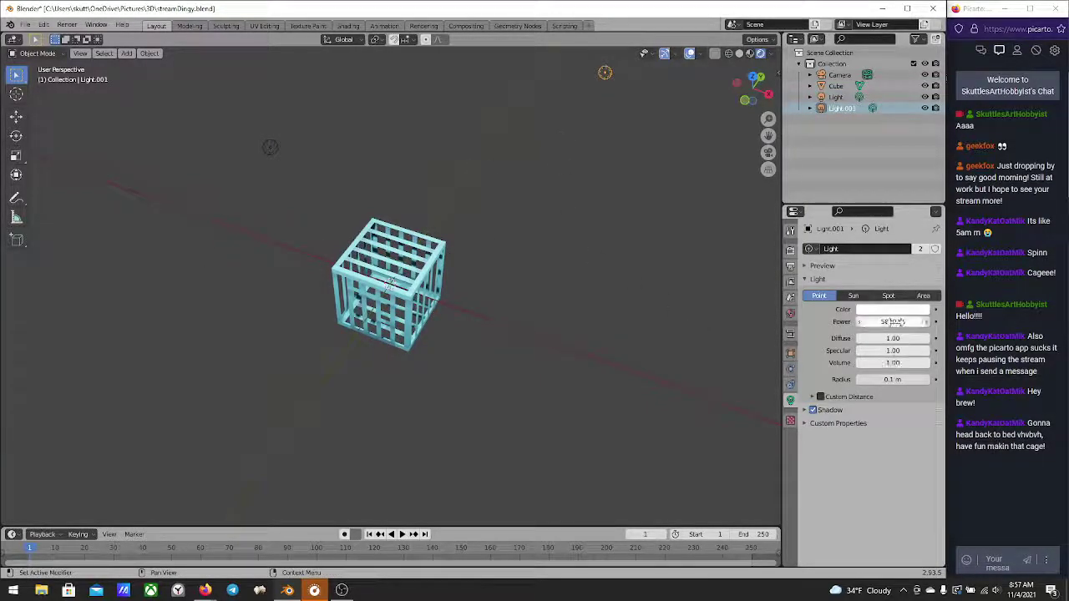
drag(892, 321, 825, 307)
drag(898, 320, 823, 320)
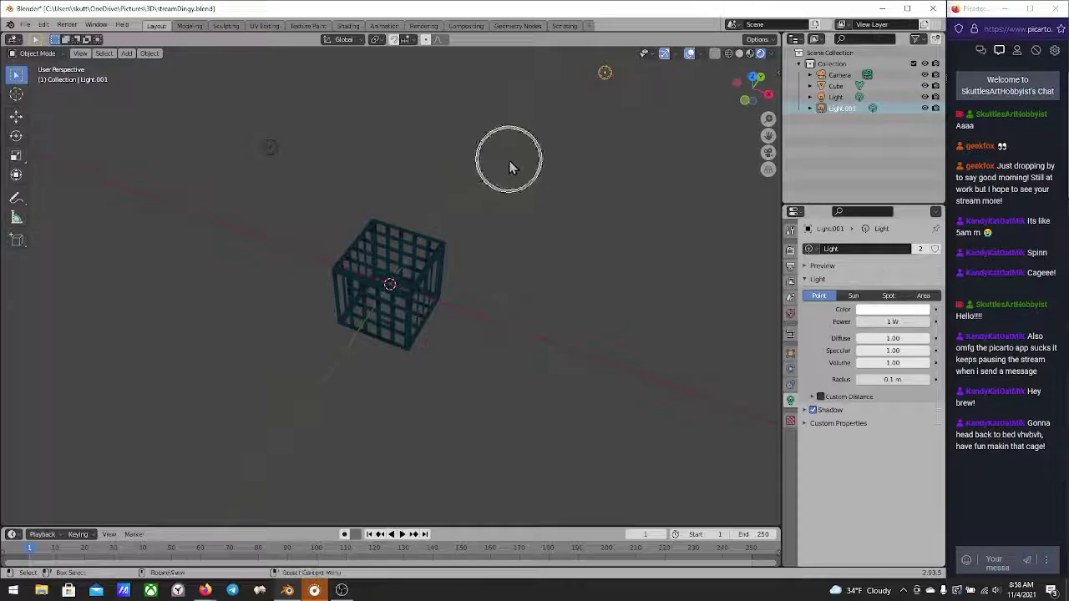
scroll(509, 160, down, 5)
scroll(514, 188, down, 1)
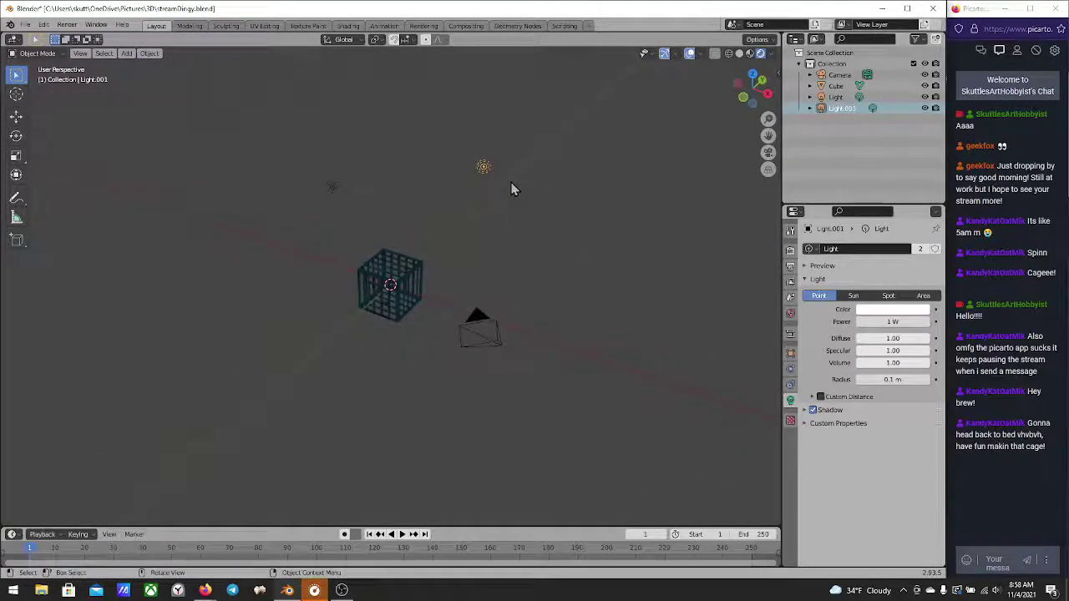
key(ctrl+z)
key(ctrl+z)
key(ctrl+z)
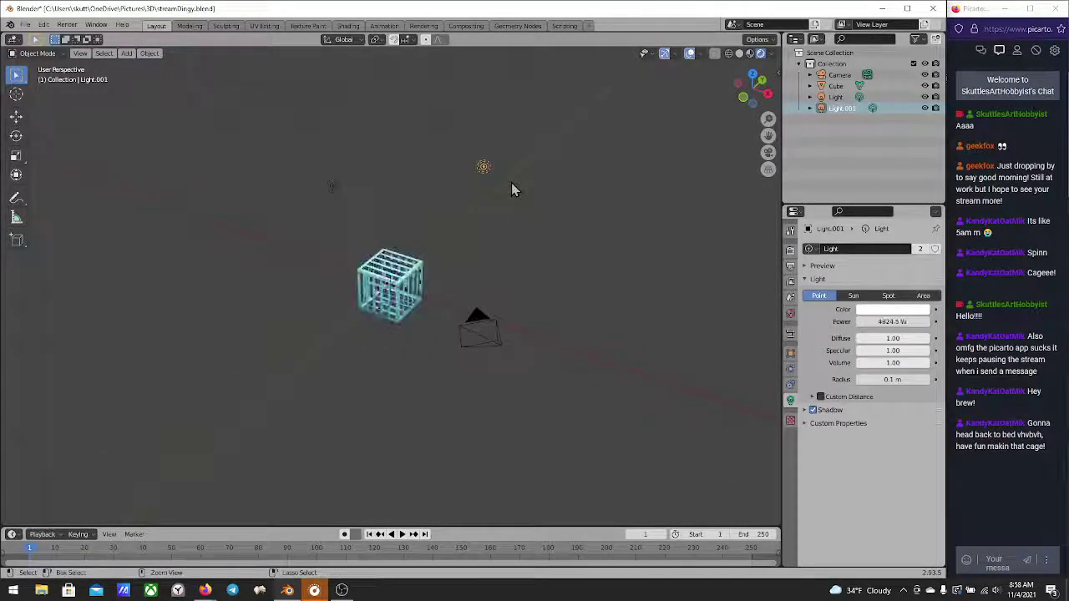
key(ctrl+shift+z)
key(ctrl+shift+z)
key(ctrl+shift+z)
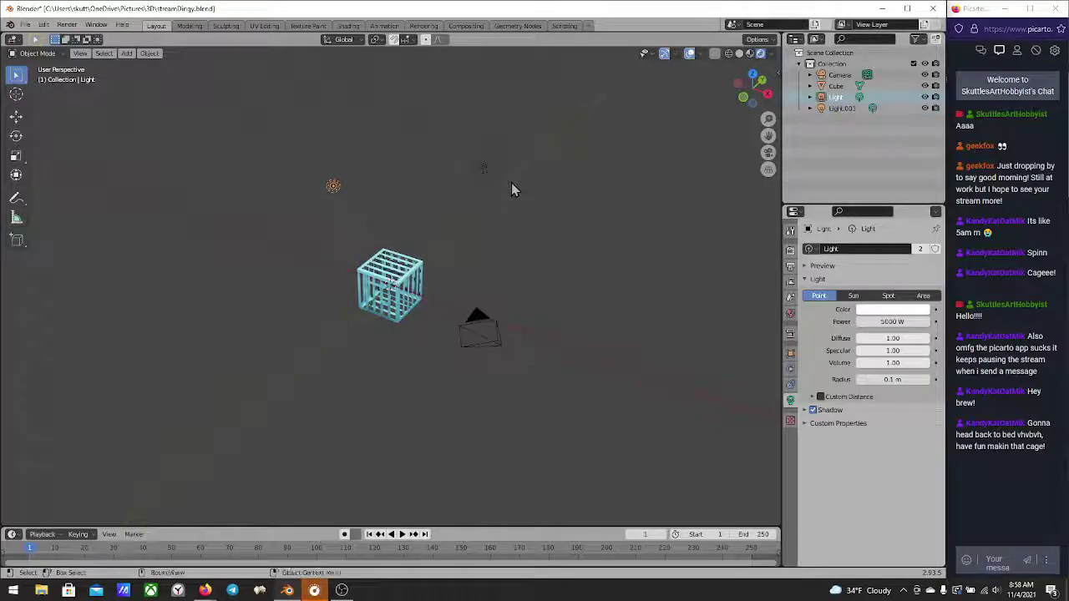
key(ctrl+z)
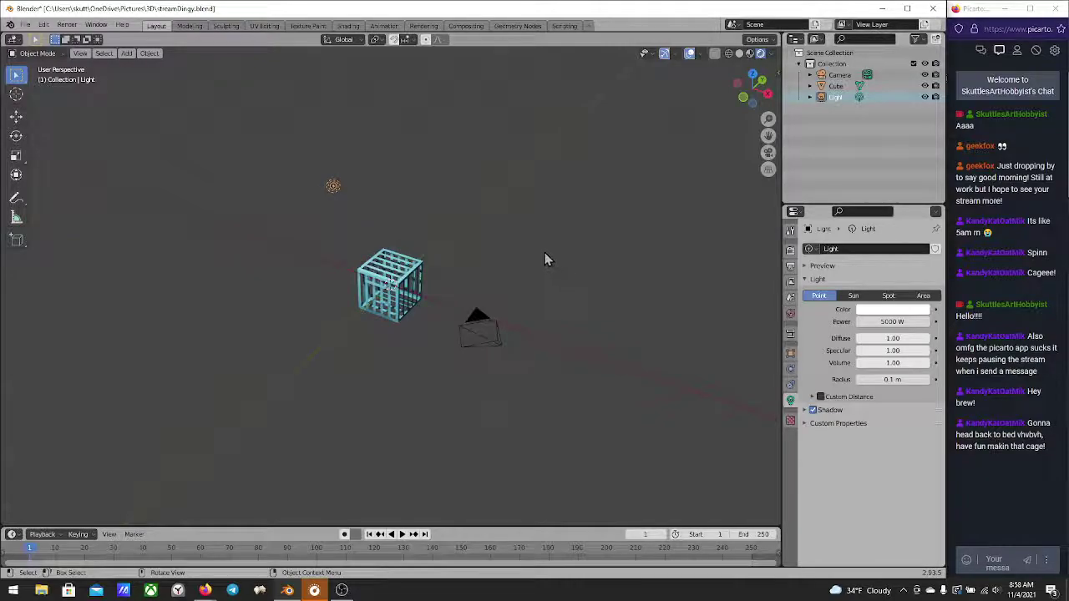
In top view, duplicate the light and place the copy to the right of the cage
key(KP_7)
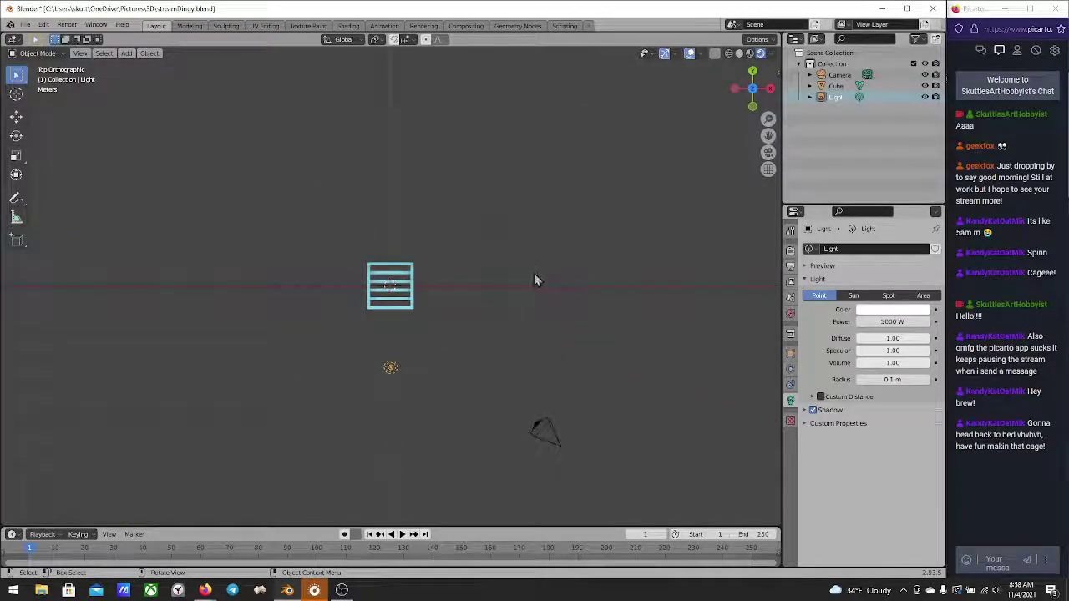
key(shift+d)
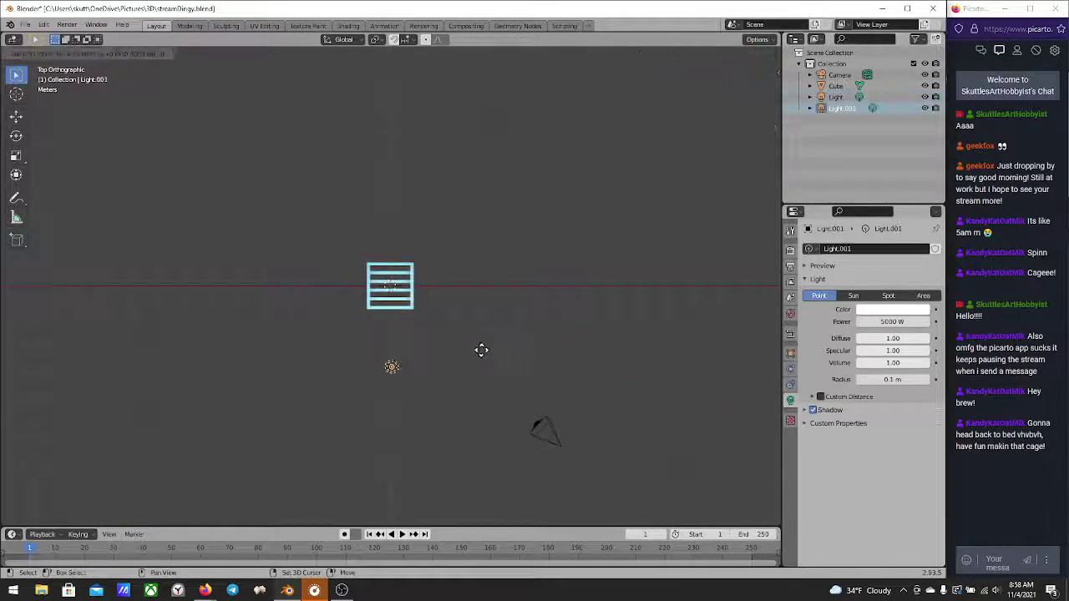
click(542, 268)
middle_drag(541, 267, 307, 254)
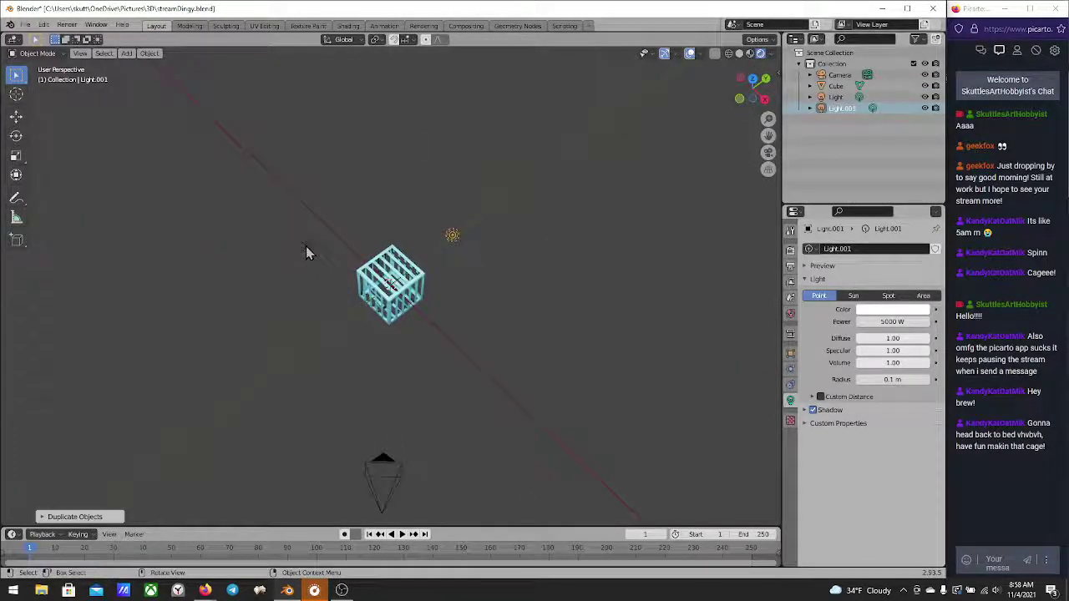
Try lowering the original Light's power to 5, then undo to keep 5000 W
click(306, 246)
click(892, 321)
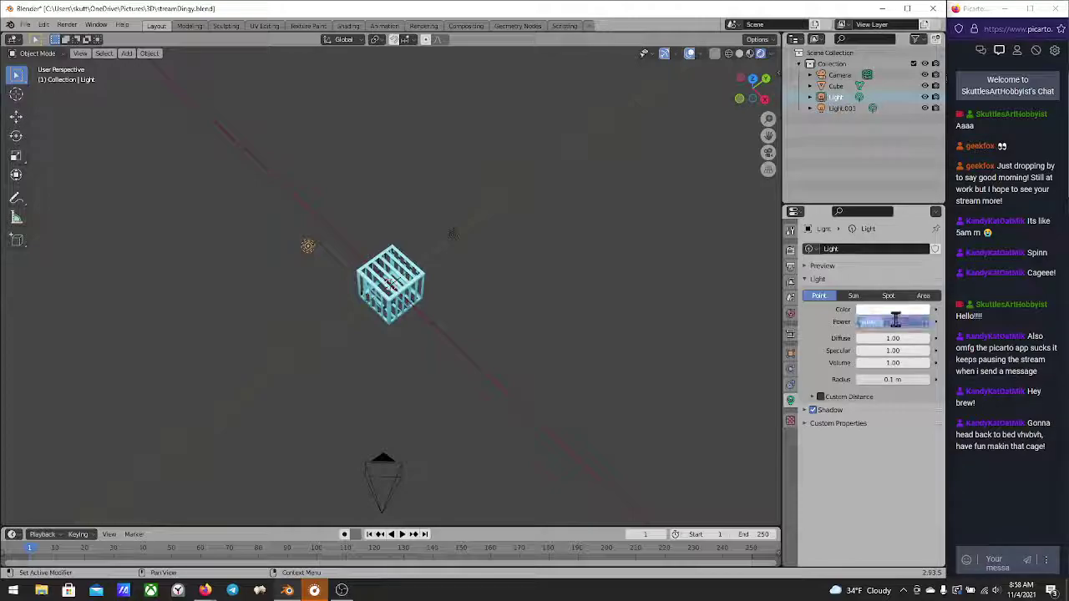
text(5)
key(Return)
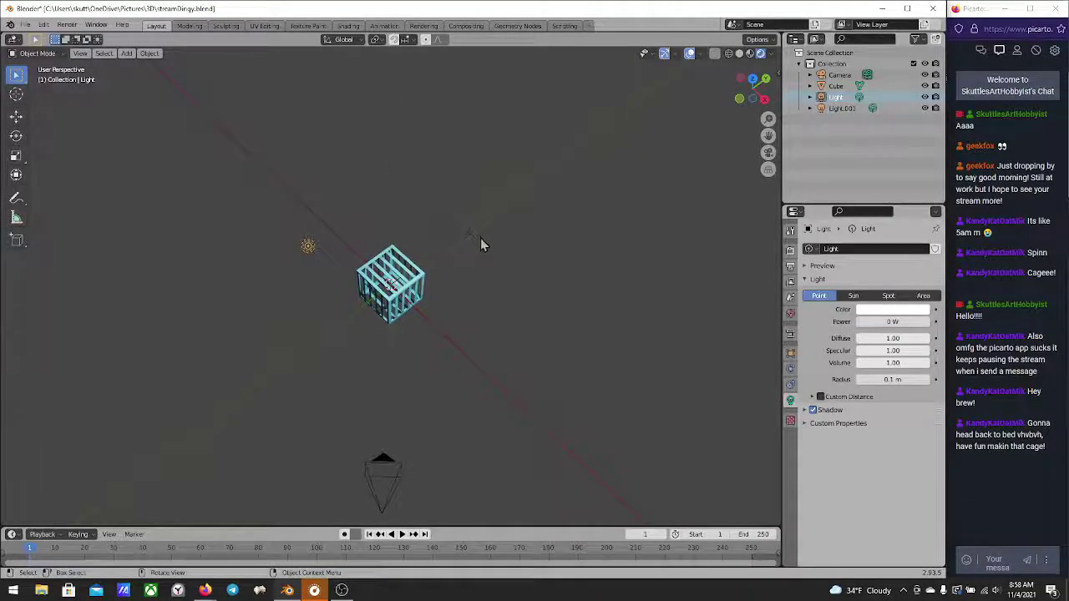
key(ctrl+z)
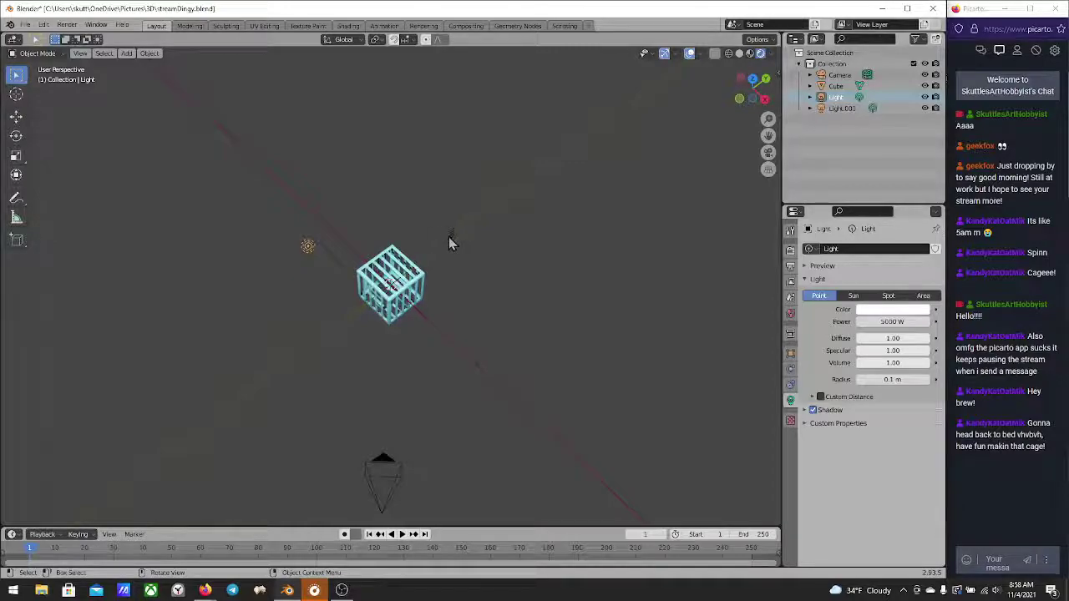
Set the copied light Light.001's power to 1000 W
click(451, 237)
double_click(893, 321)
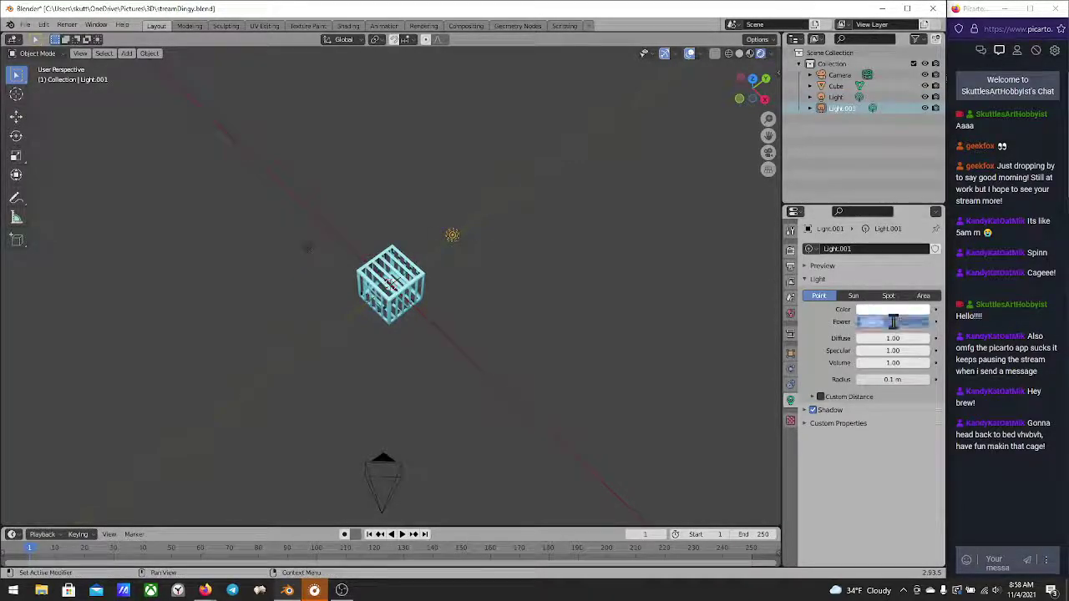
text(1000)
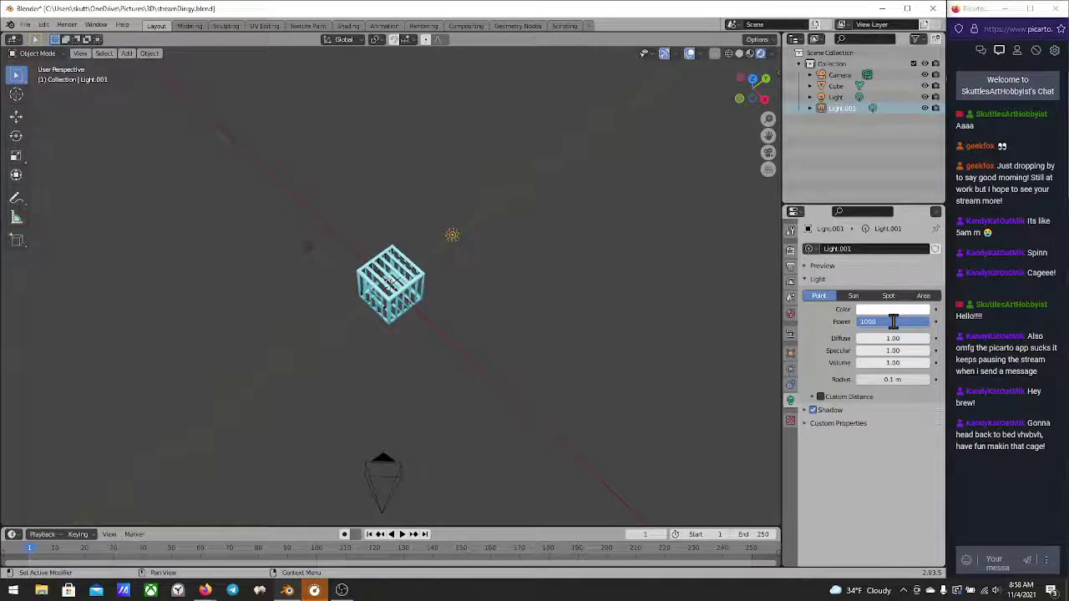
key(Return)
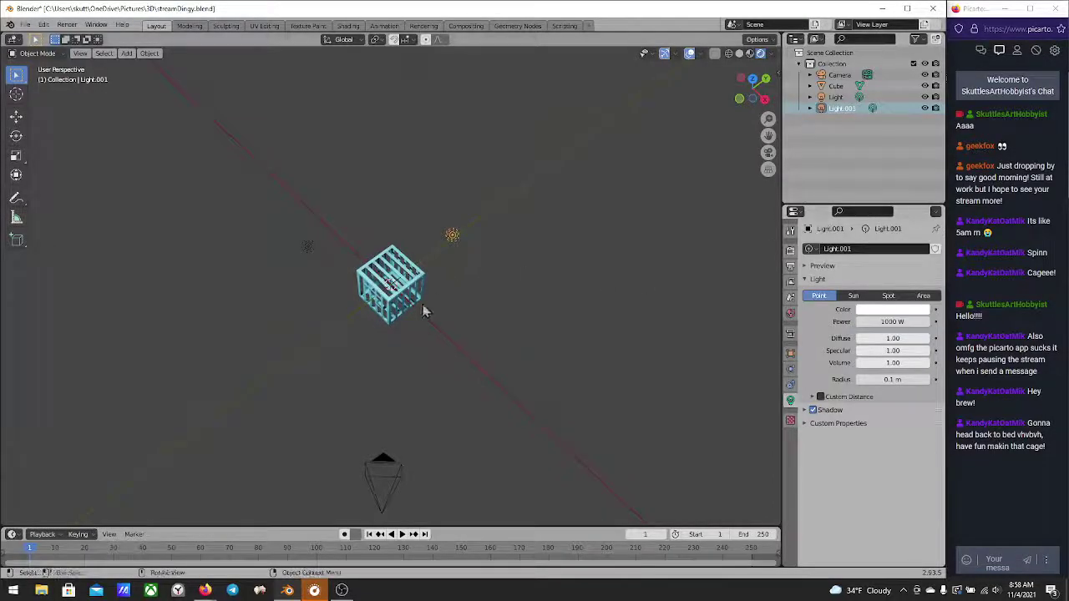
middle_drag(422, 250, 505, 237)
scroll(440, 235, up, 3)
scroll(481, 221, down, 2)
scroll(505, 237, down, 3)
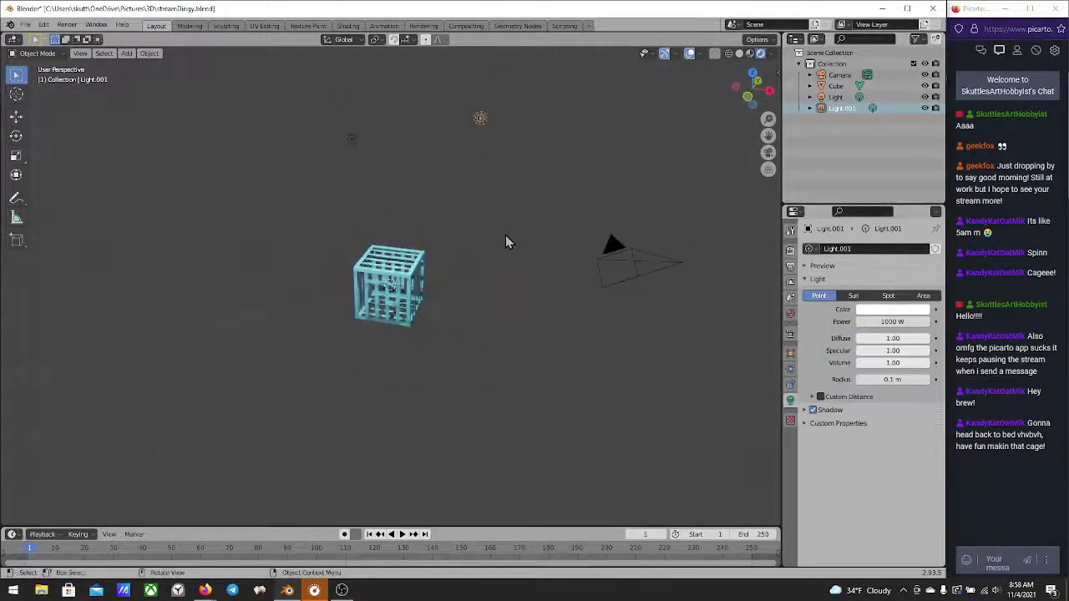
Move Light.001 down along the Z axis to a lower height
key(g)
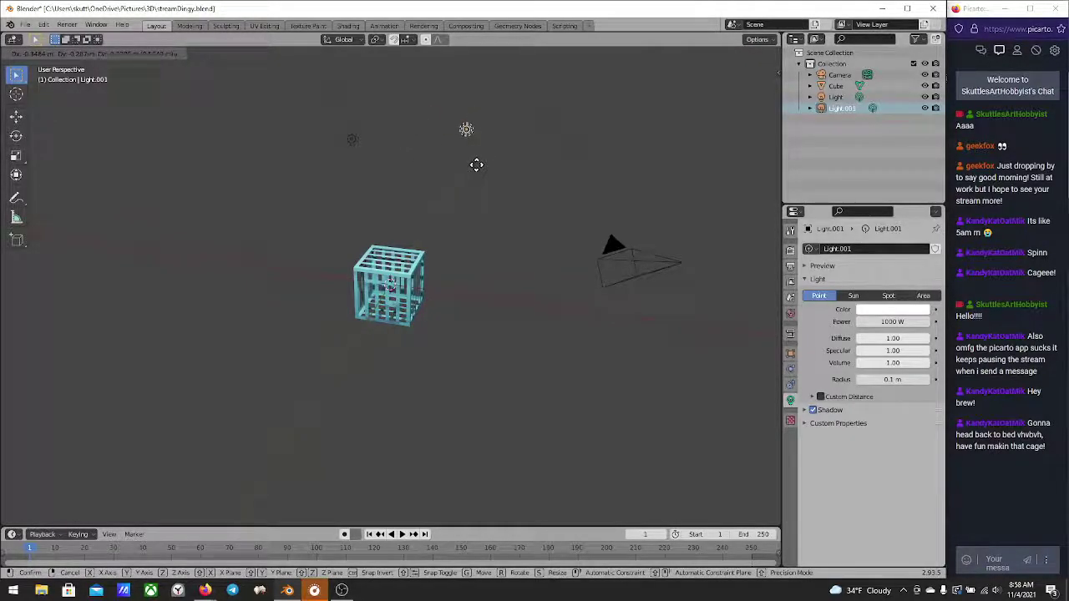
key(z)
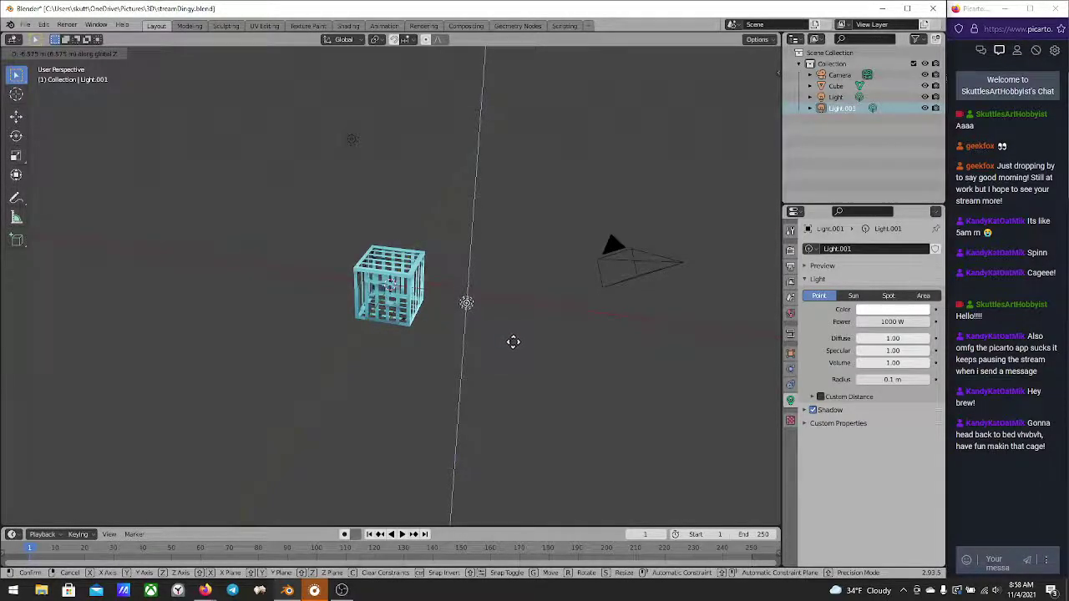
click(511, 341)
middle_drag(503, 309, 615, 434)
scroll(522, 313, up, 5)
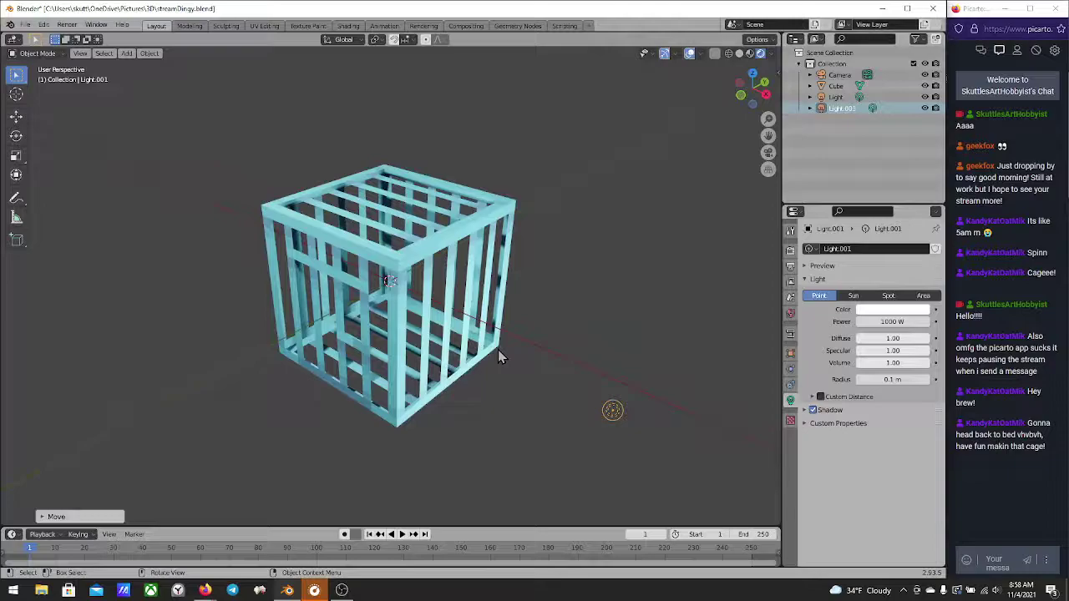
Centre the top view on Light.001 and move it to a new position
key(KP_7)
key(KP_Decimal)
scroll(548, 348, down, 1)
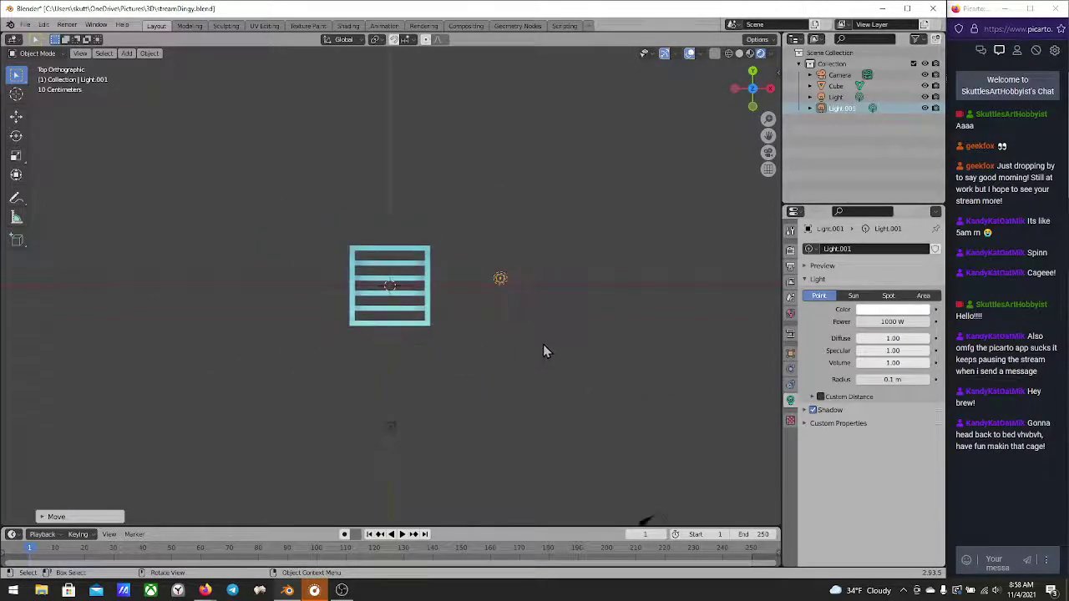
key(g)
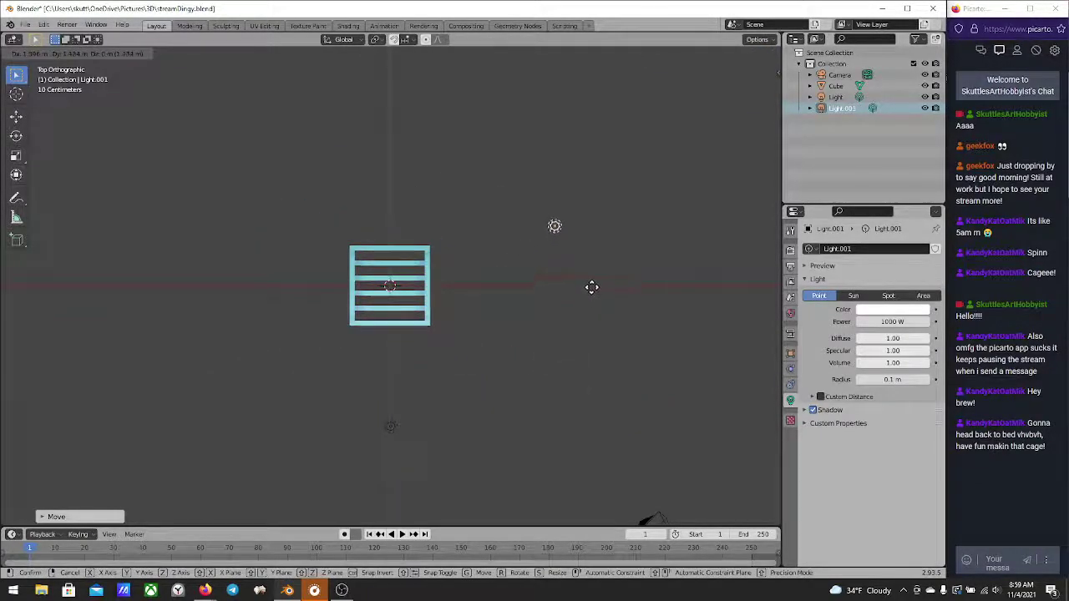
click(588, 269)
middle_drag(587, 270, 515, 322)
Move Light.001 again to sit up and right of the cage, then check it in perspective
key(KP_7)
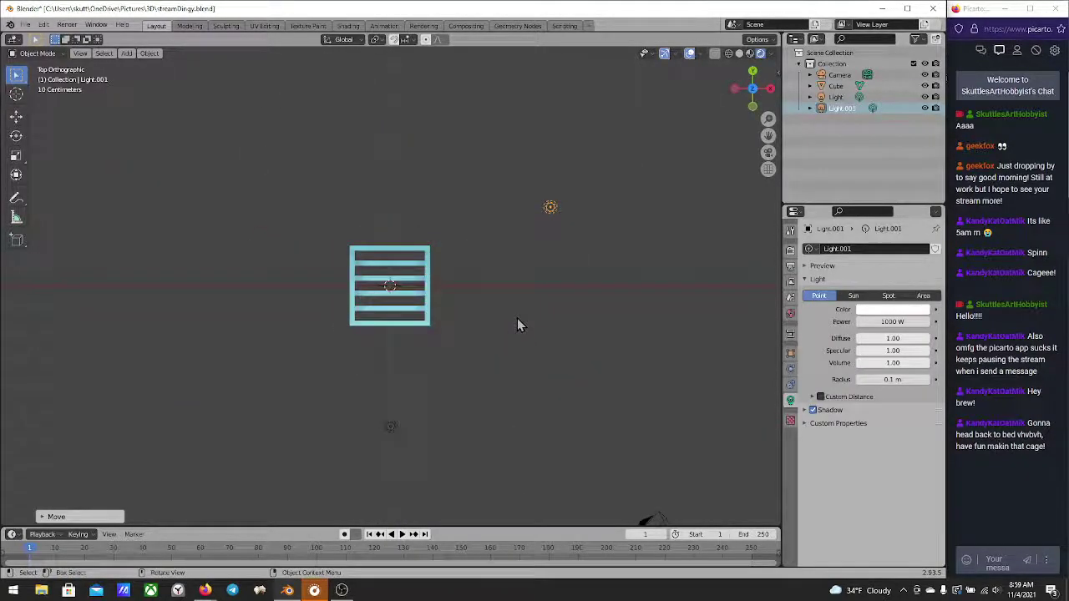
scroll(517, 324, down, 5)
key(g)
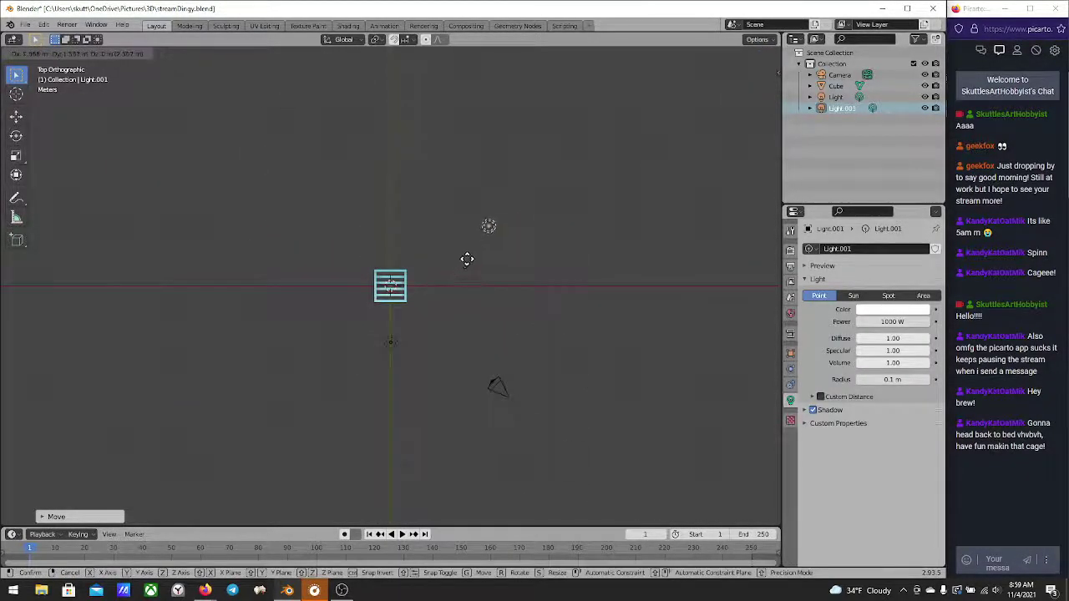
click(475, 248)
middle_drag(476, 295, 398, 174)
scroll(401, 217, up, 5)
middle_drag(411, 230, 477, 284)
scroll(461, 271, down, 3)
scroll(467, 285, up, 3)
key(F12)
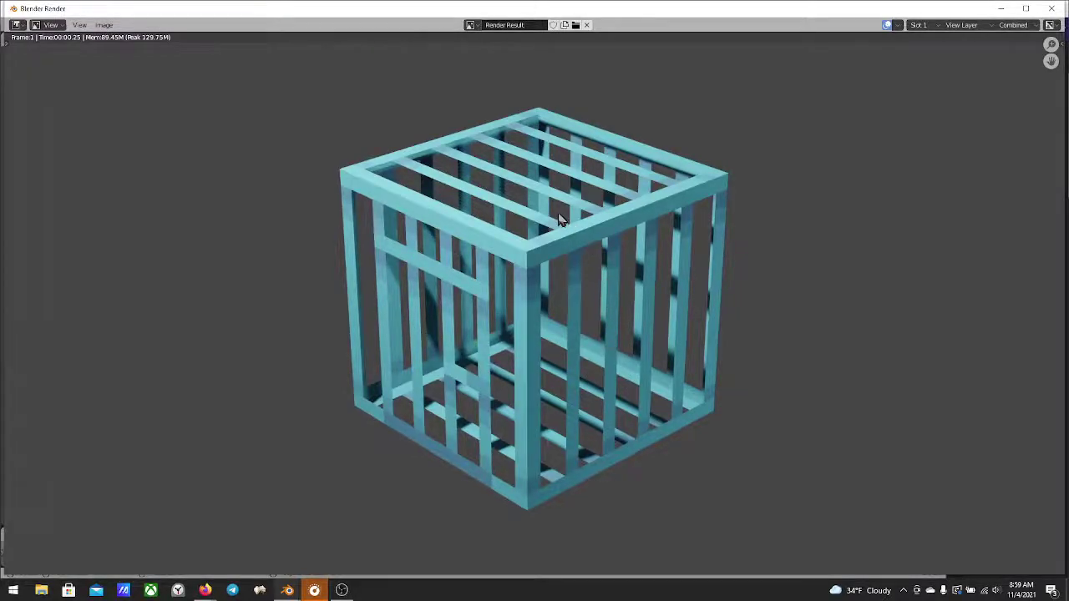
scroll(556, 217, up, 4)
scroll(512, 330, down, 5)
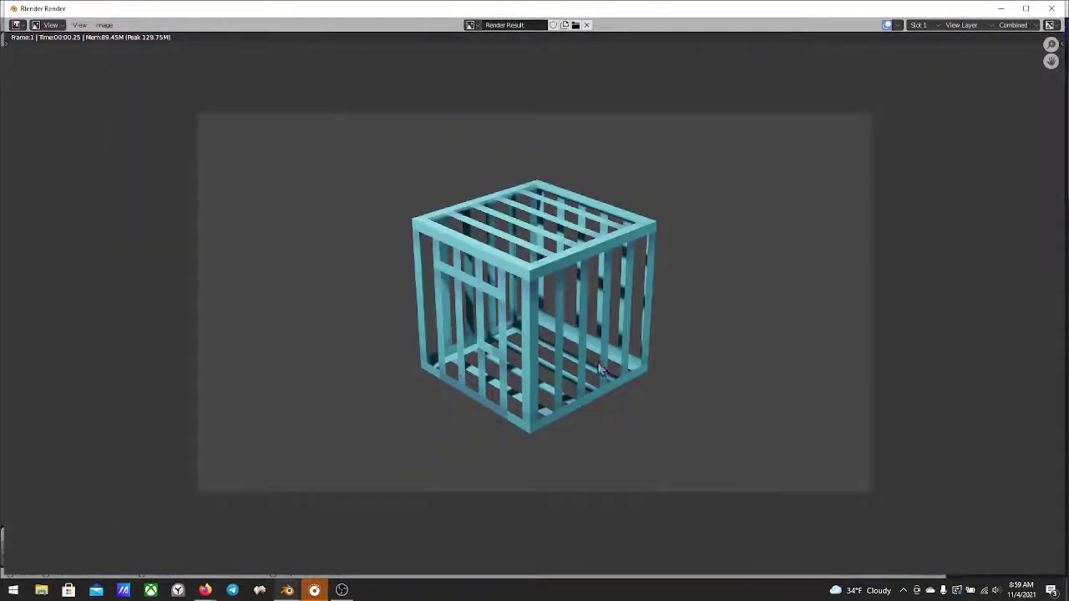
scroll(643, 342, down, 2)
scroll(643, 341, up, 3)
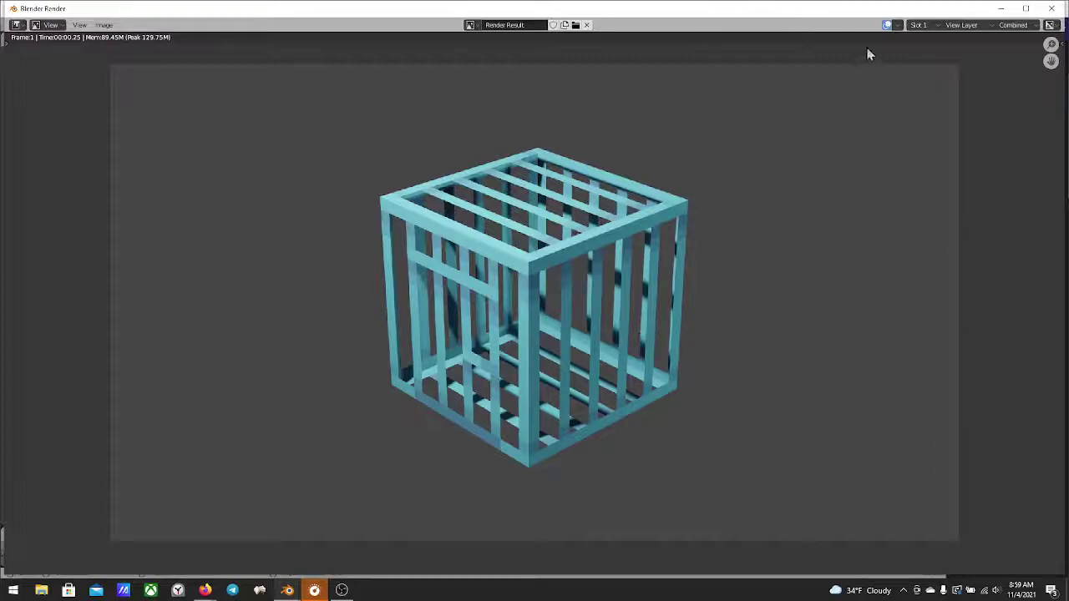
click(1051, 9)
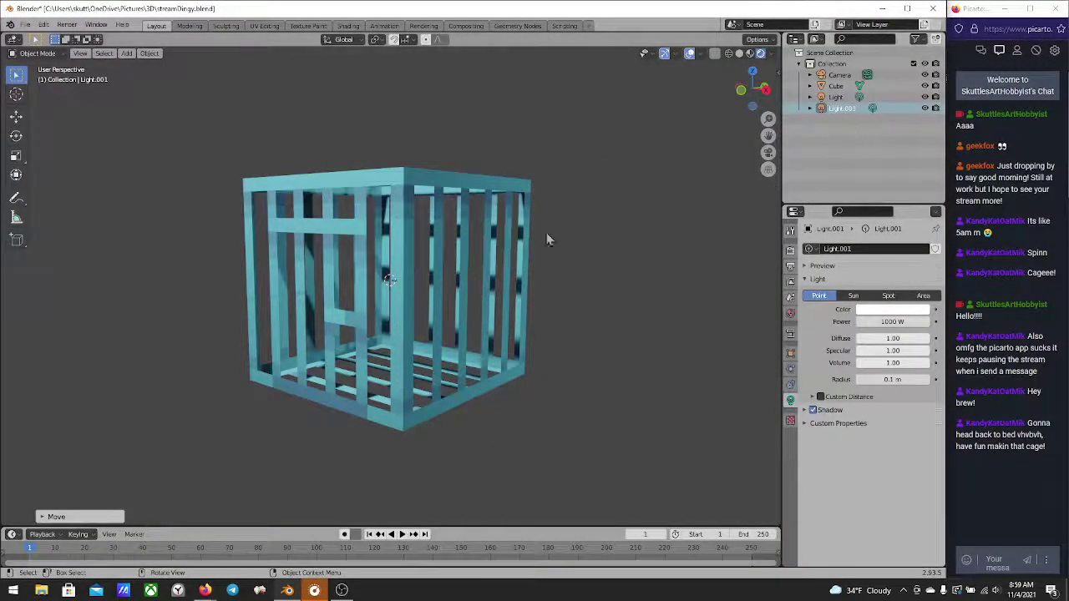
Select the blue cage object Cube instead of the light
middle_drag(546, 240, 378, 227)
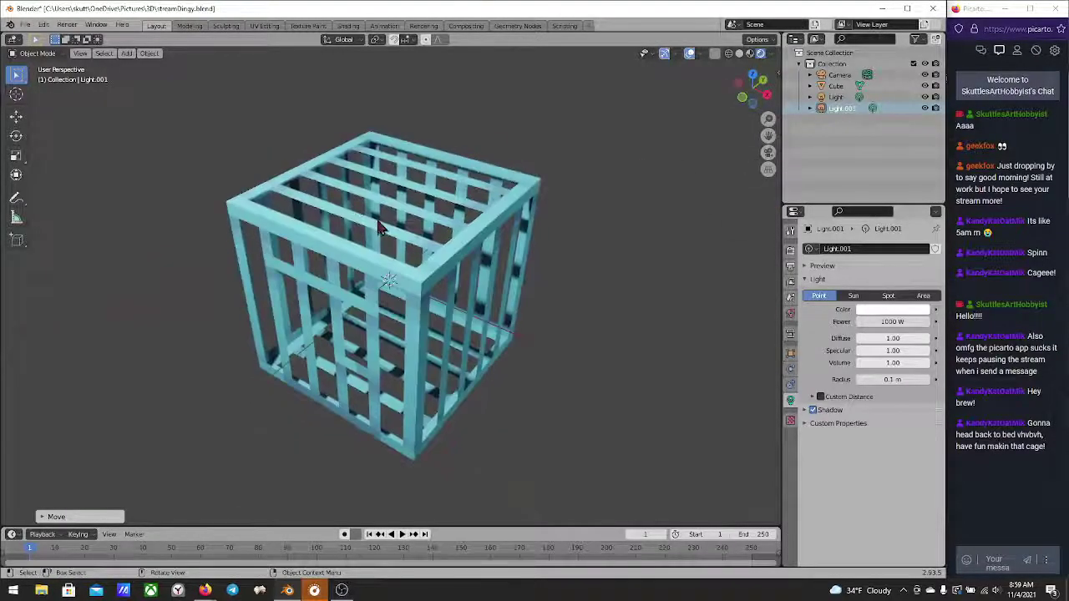
click(382, 219)
scroll(411, 326, down, 4)
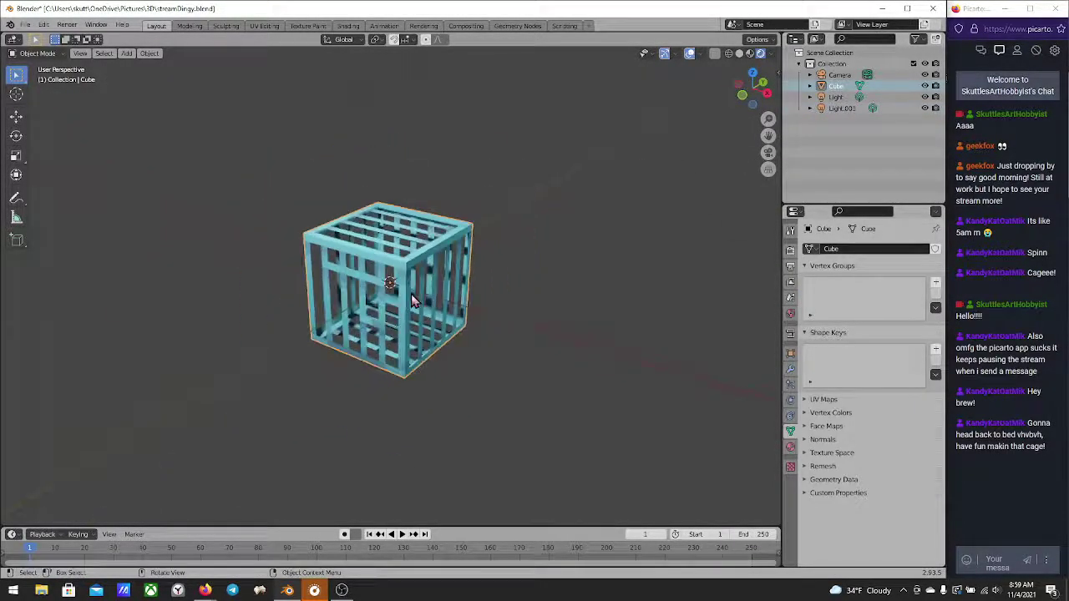
scroll(406, 307, up, 1)
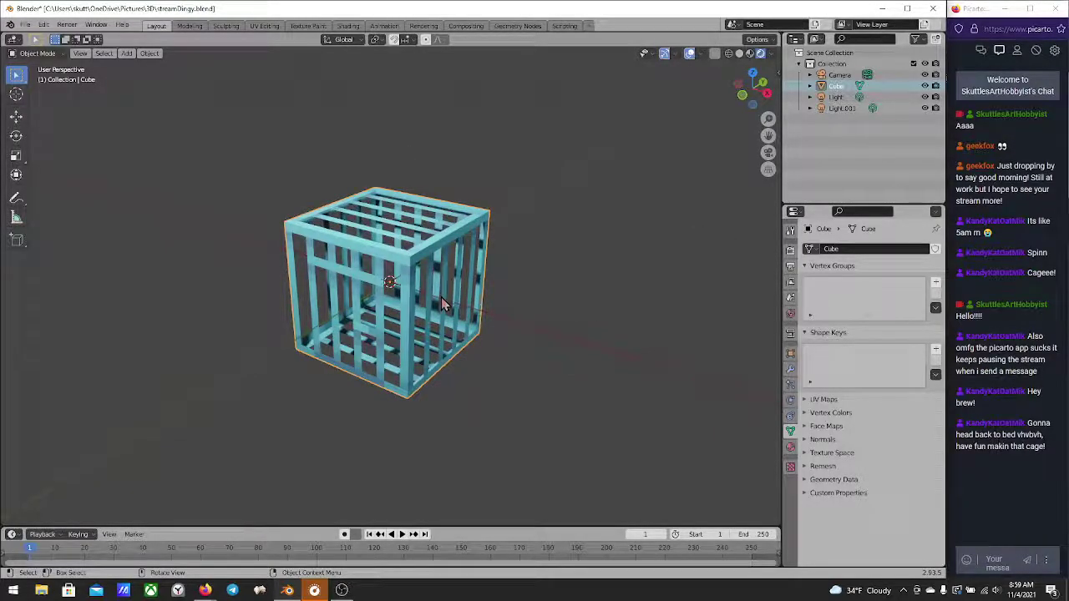
mouse_move(467, 372)
middle_down()
mouse_move(498, 368)
mouse_move(476, 371)
middle_up()
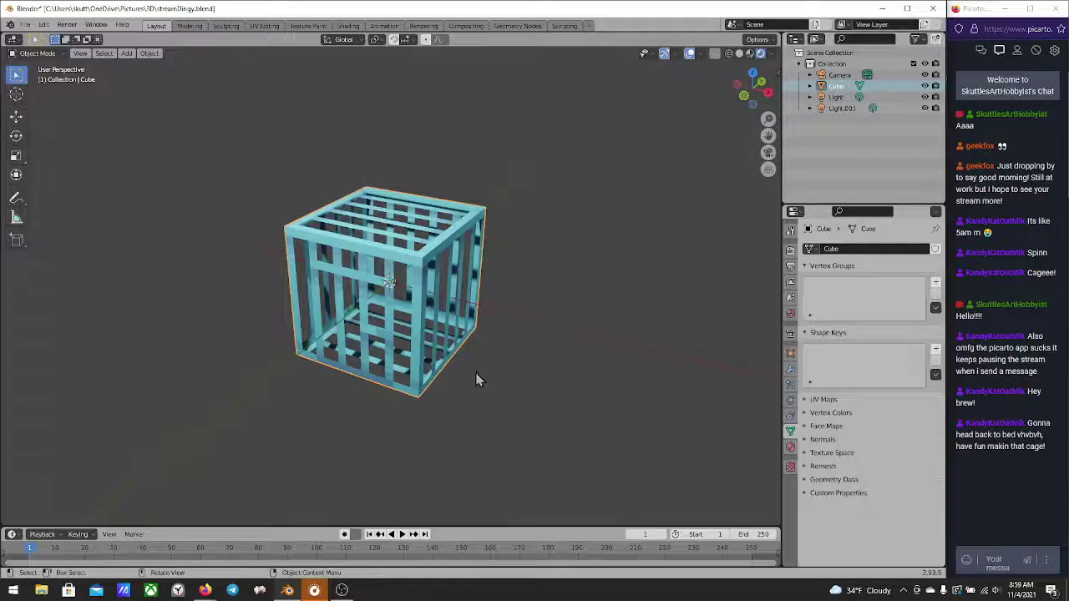
Stack a linked copy, Cube.001, snapped along Z on top of the cage, then reselect the lower Cube
key(shift+d)
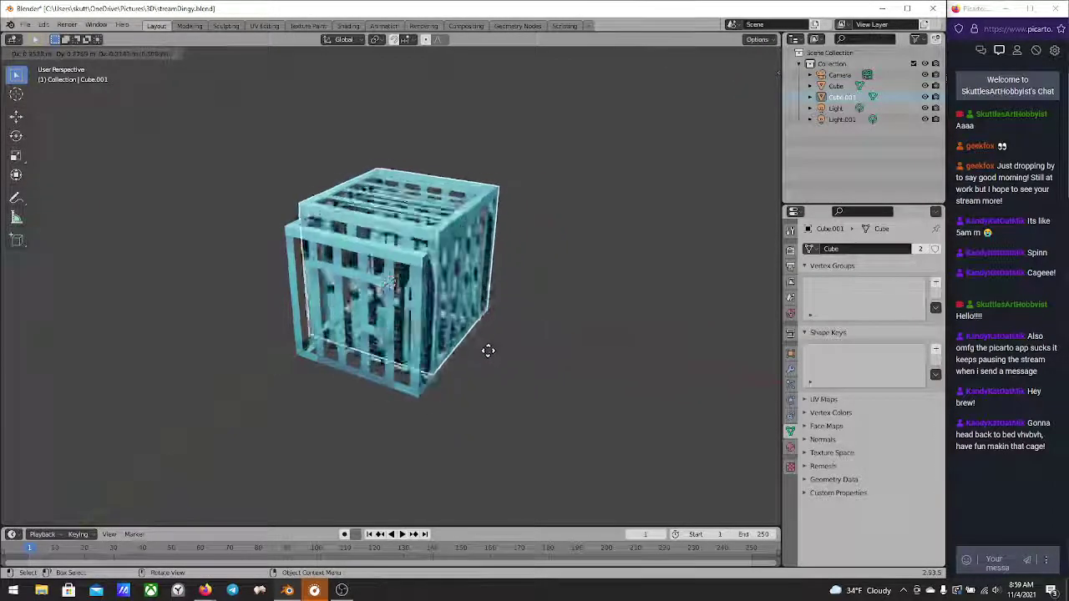
key(z)
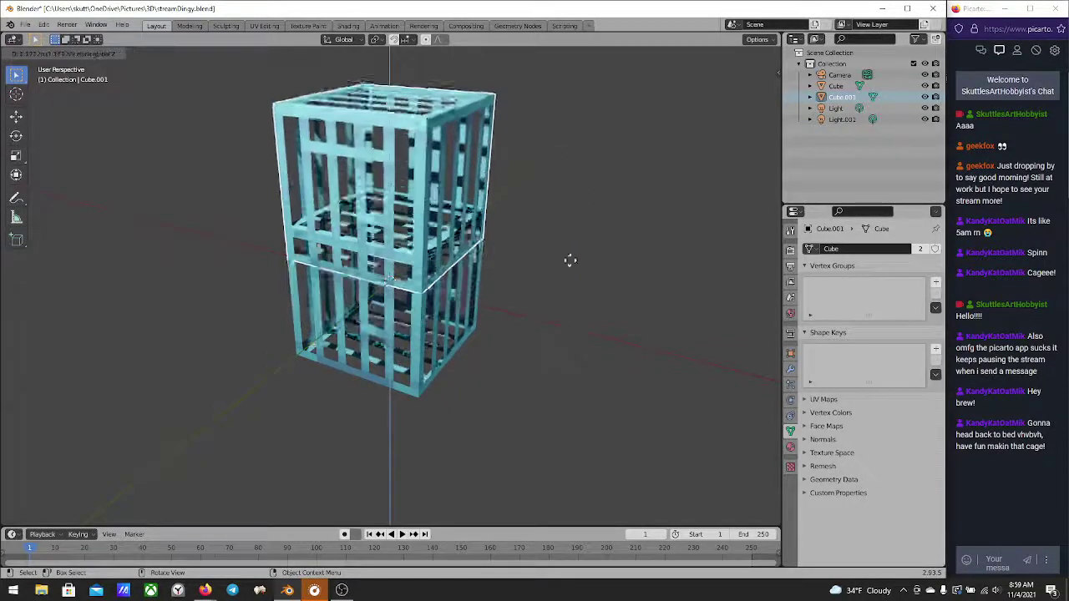
key(ctrl)
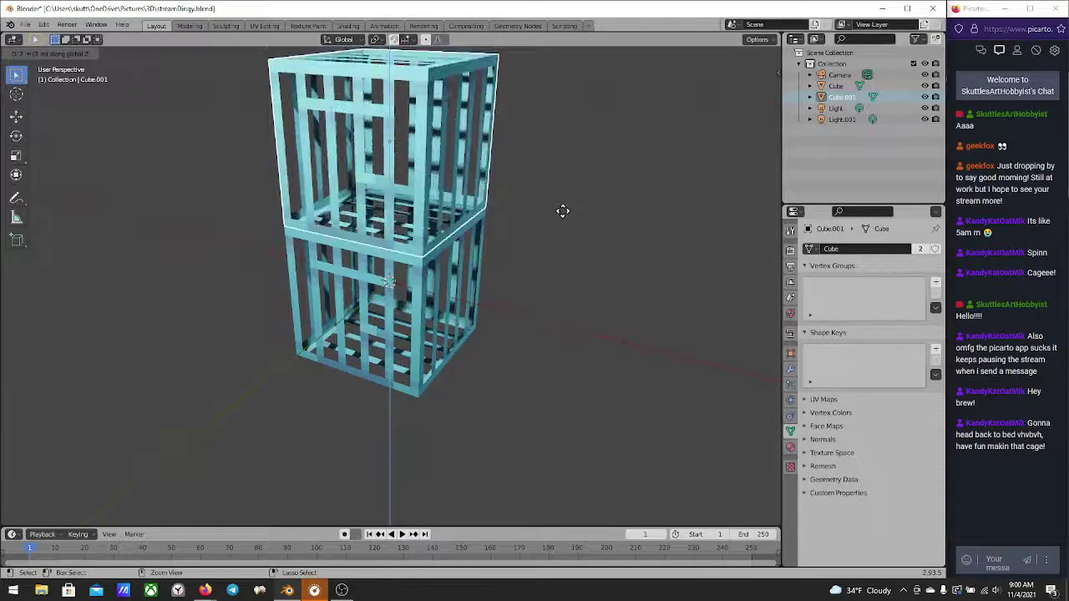
click(563, 212)
middle_drag(497, 325, 456, 330)
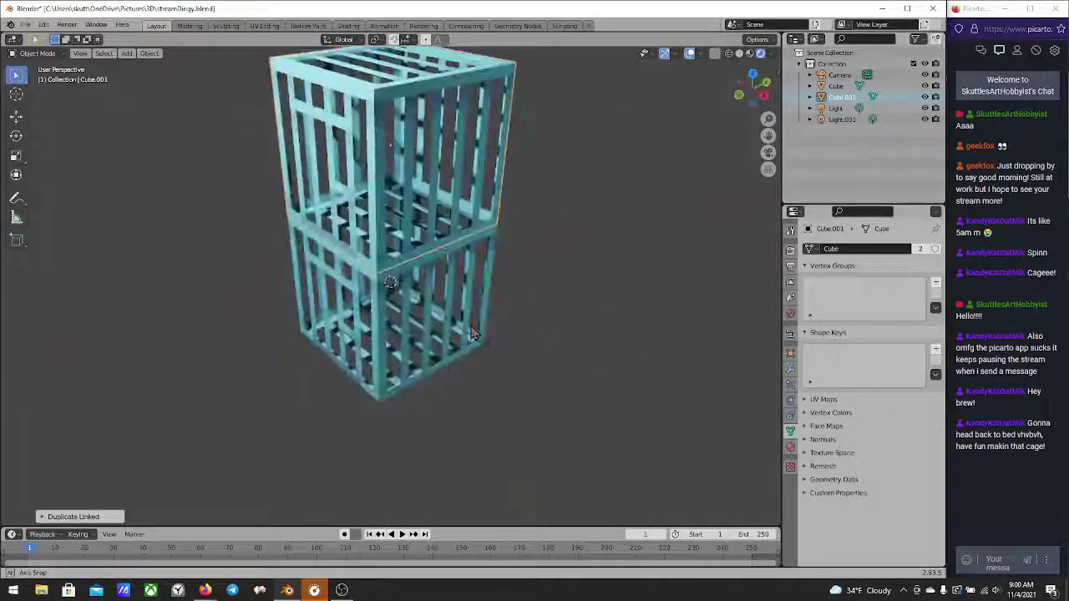
click(403, 338)
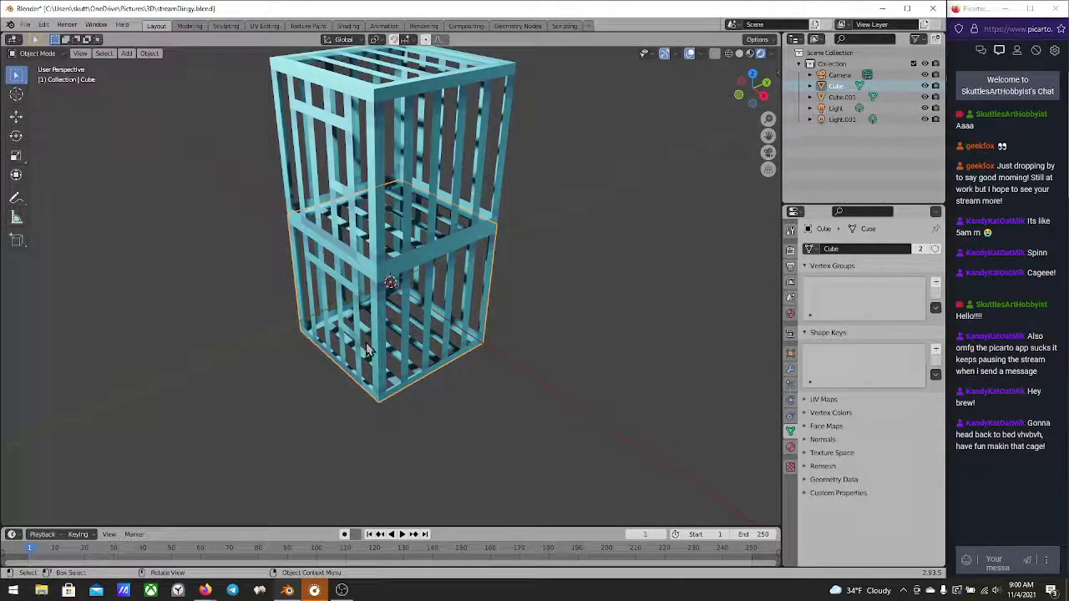
Enter Edit Mode on the lower cage, start a move, and cancel it
key(Tab)
middle_drag(372, 349, 462, 218)
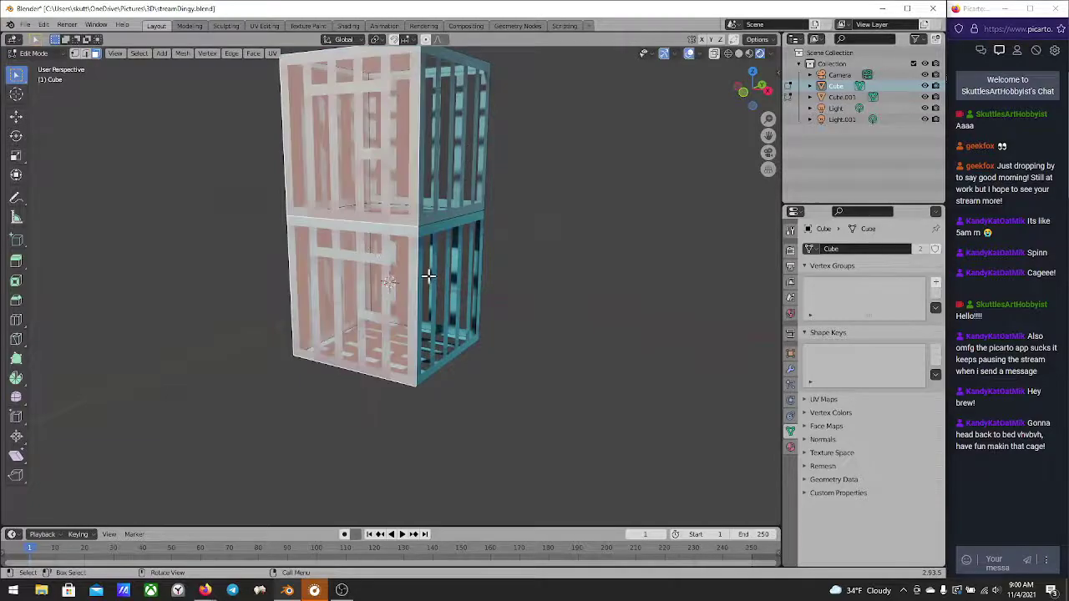
key(shift+n)
key(g)
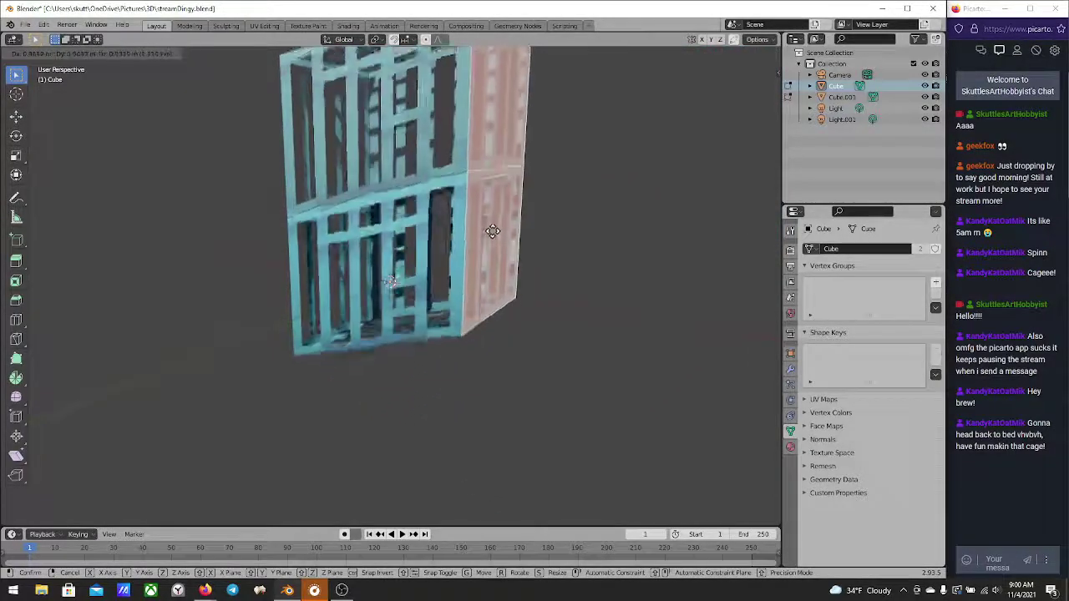
key(Escape)
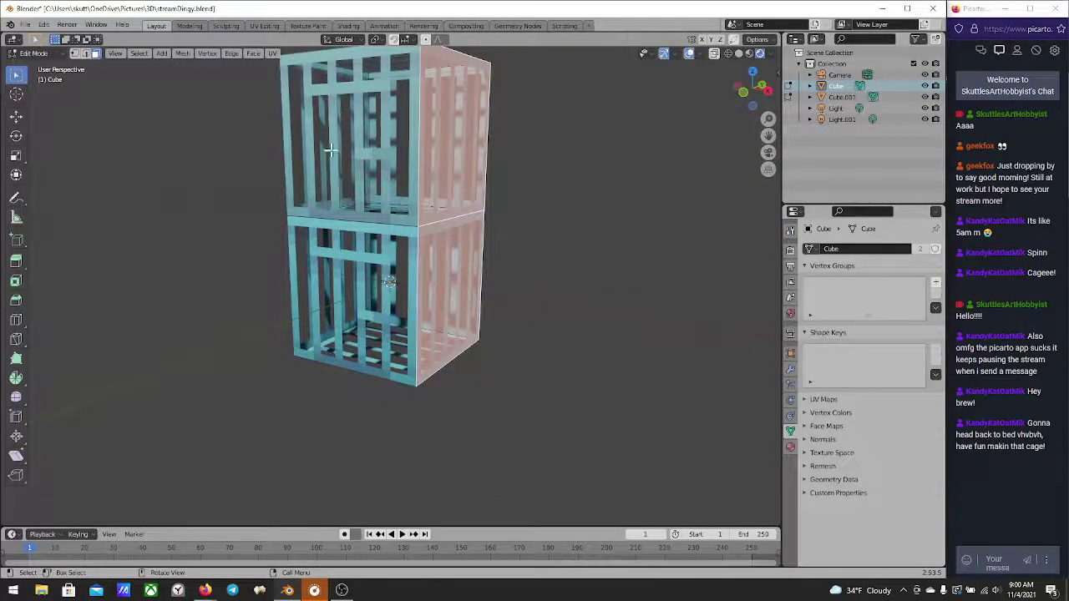
Undo the recent edits to remove the linked duplicate
middle_drag(331, 151, 523, 196)
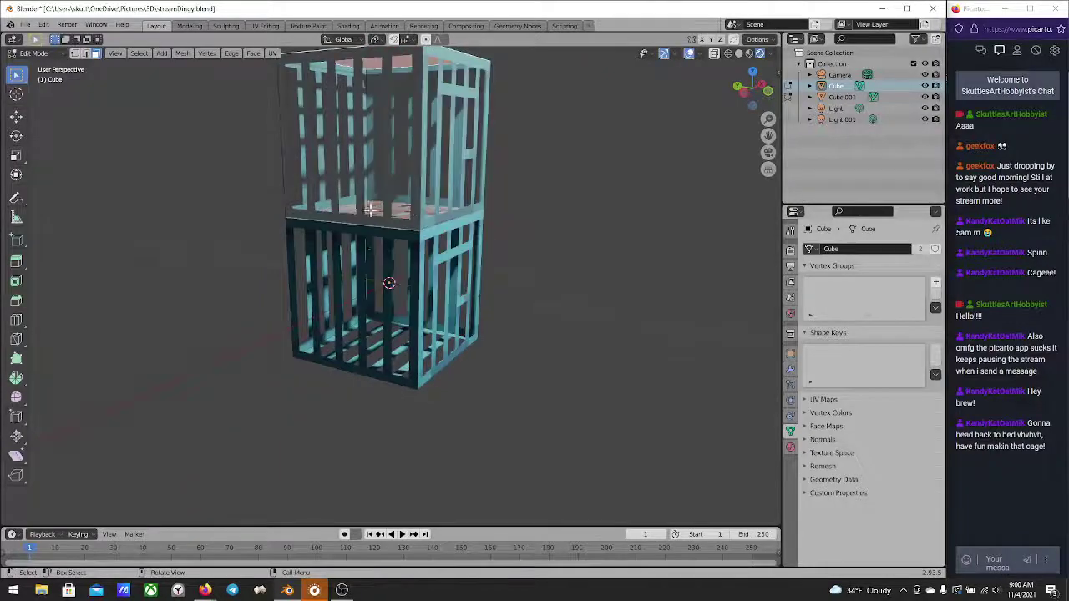
middle_drag(371, 209, 506, 268)
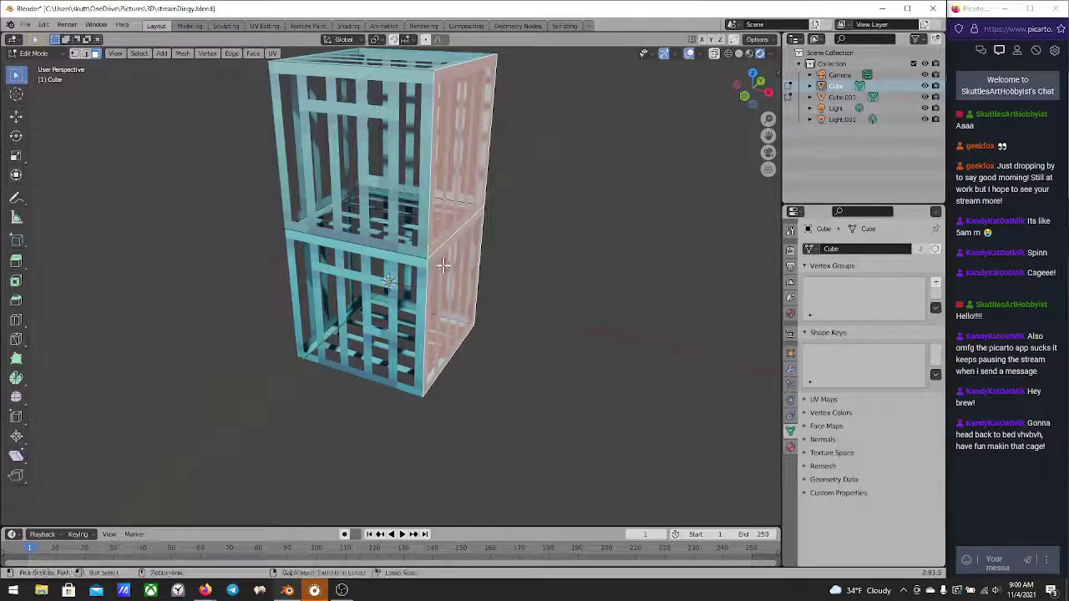
key(ctrl+z)
key(ctrl+z)
key(ctrl+z)
key(ctrl+z)
key(ctrl+z)
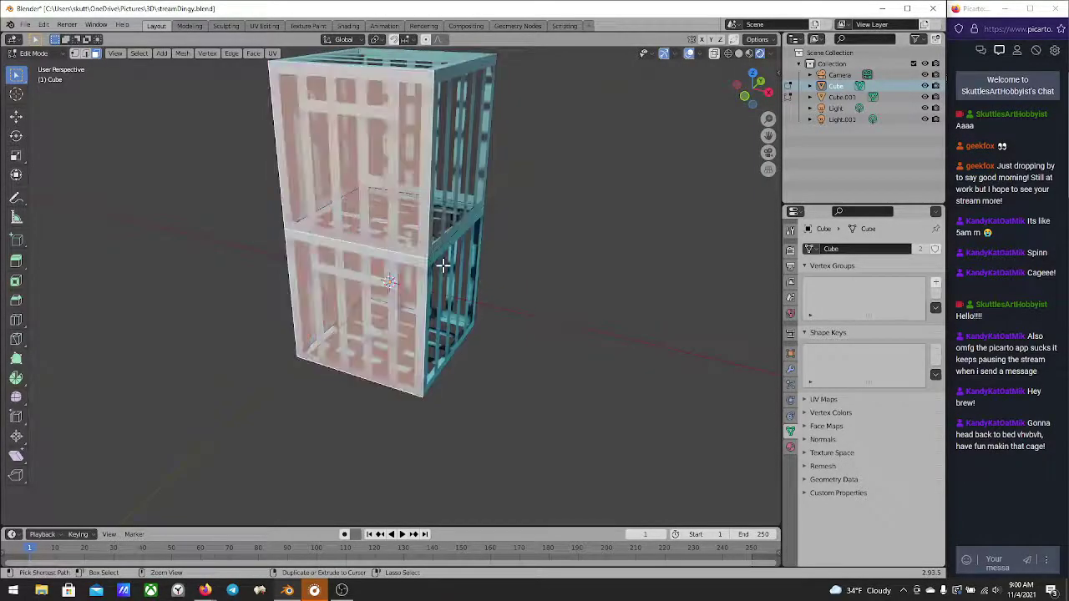
key(ctrl+z)
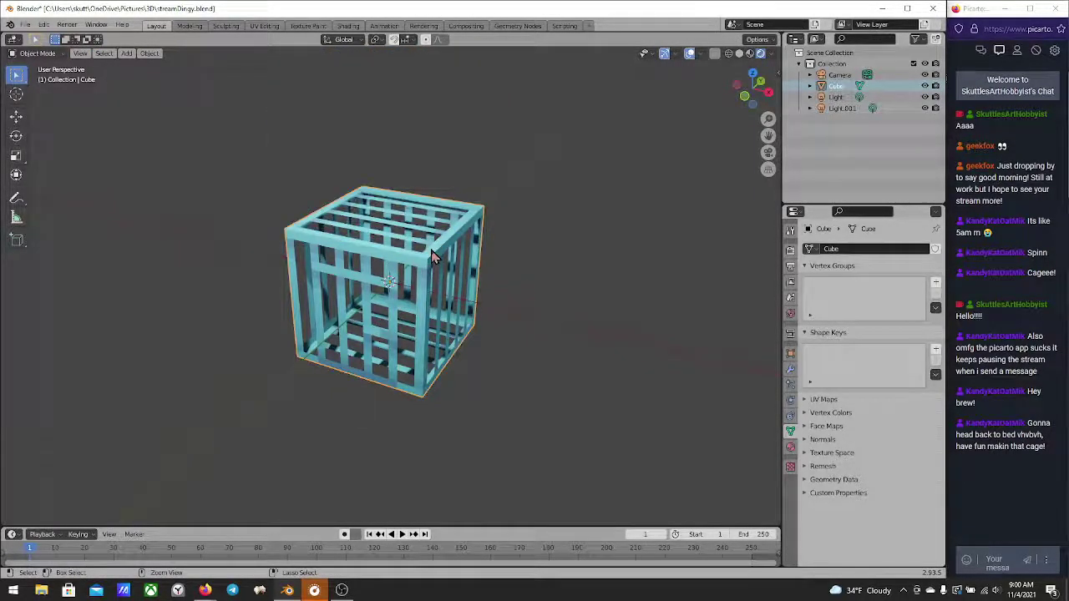
Place an independent Shift+D copy on top of the cage along Z, and edit Cube.001's mesh
key(Tab)
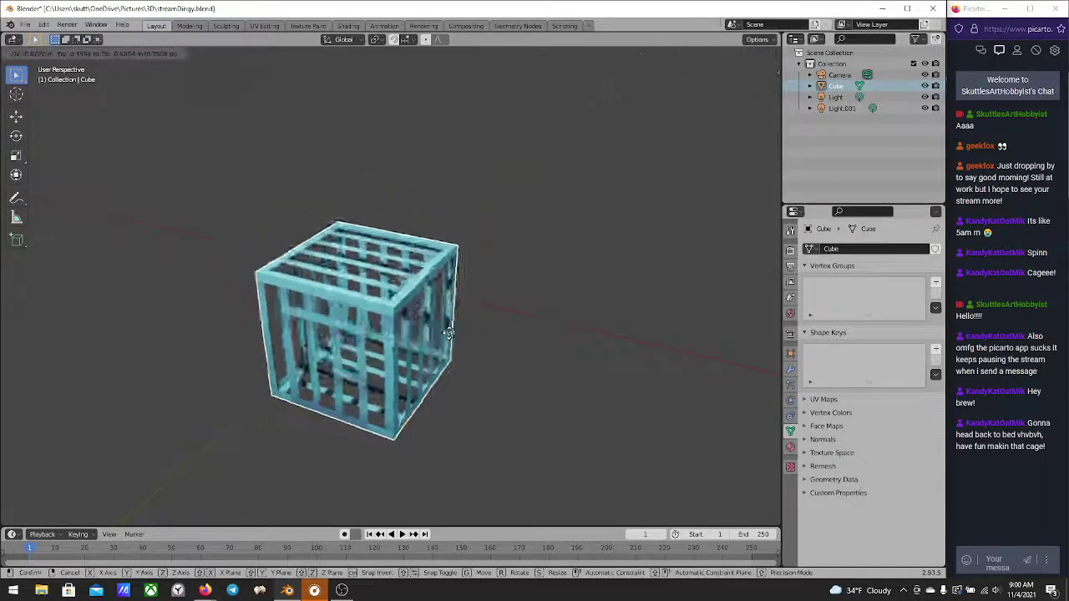
key(Tab)
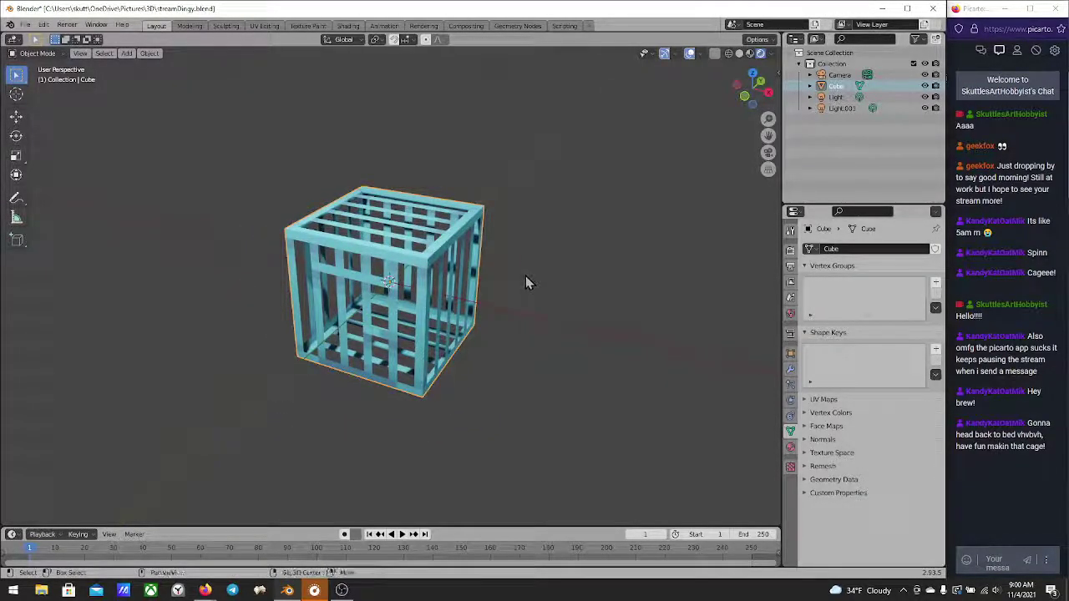
key(shift+d)
key(z)
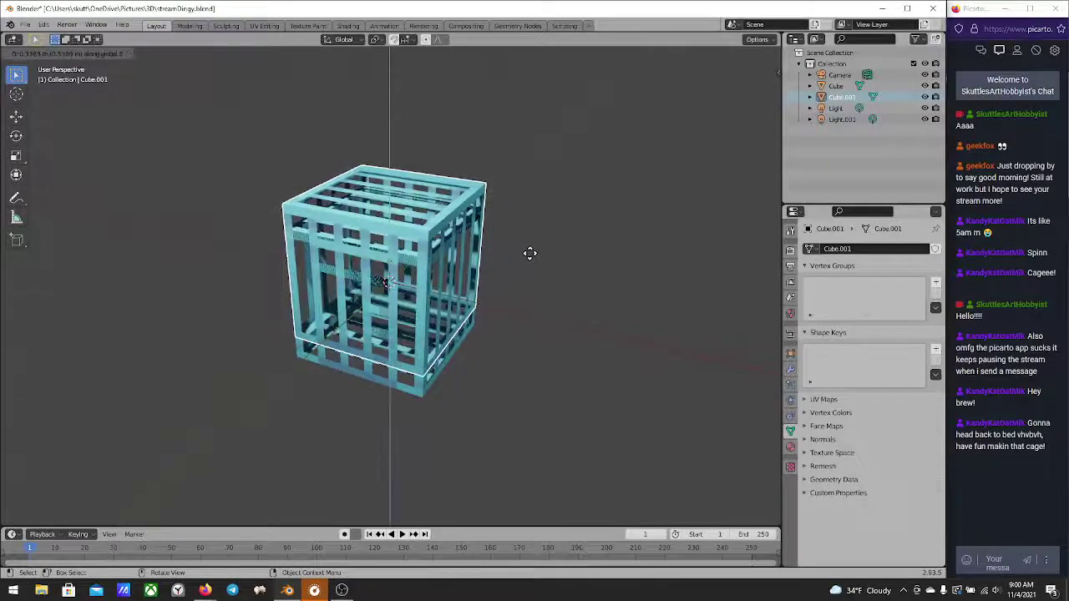
click(527, 194)
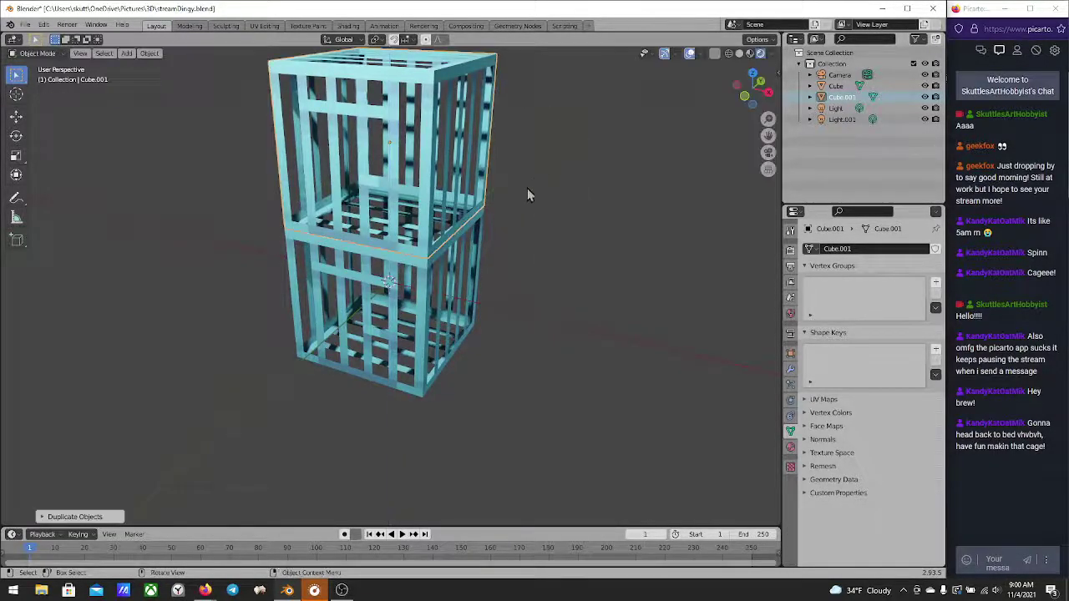
middle_drag(527, 194, 417, 260)
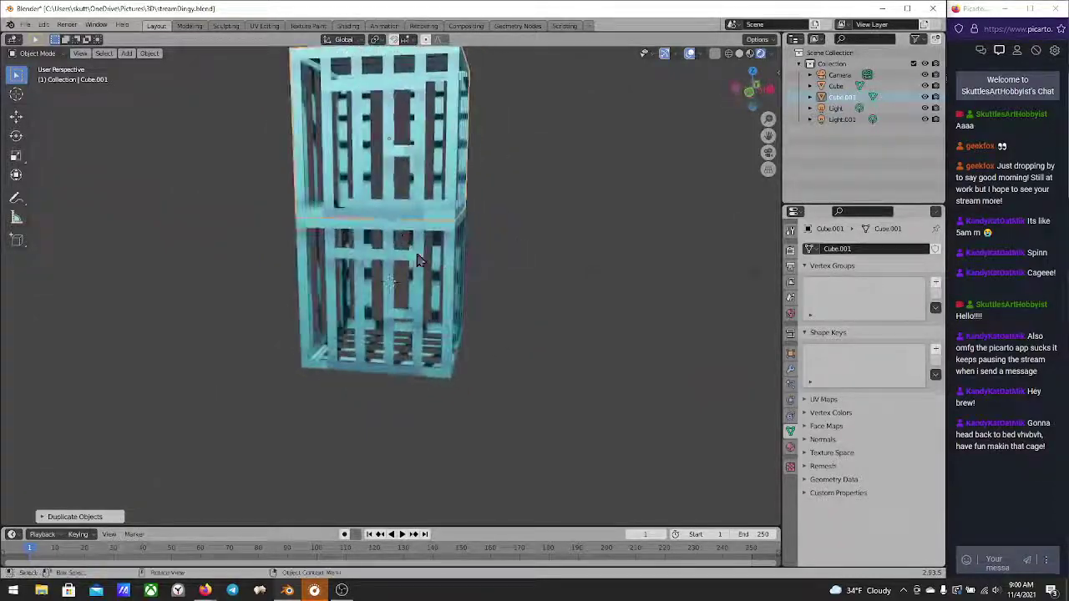
scroll(418, 260, down, 4)
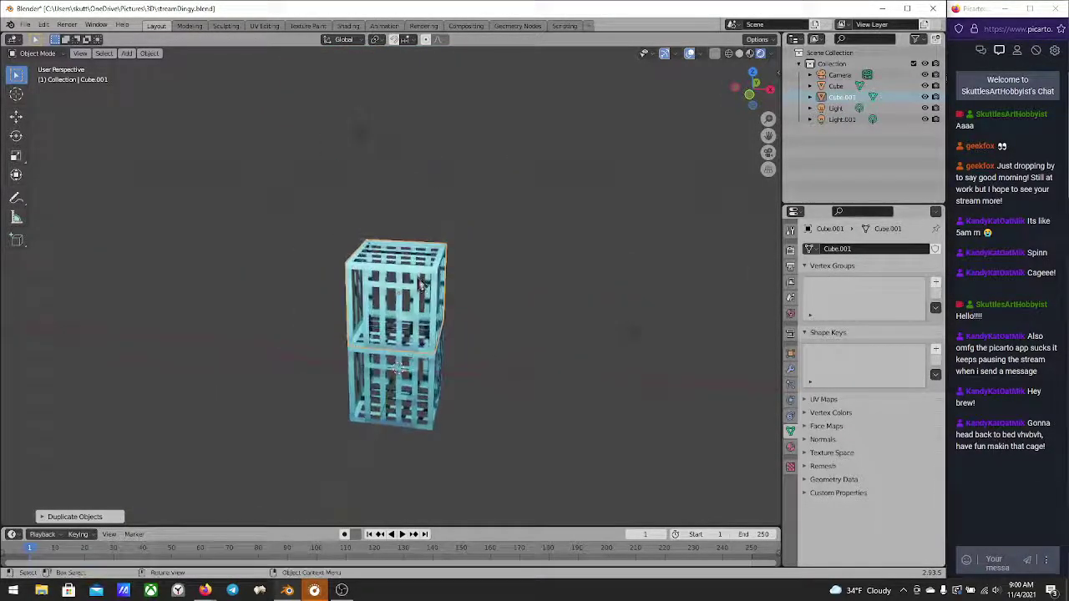
key(Tab)
scroll(427, 355, up, 5)
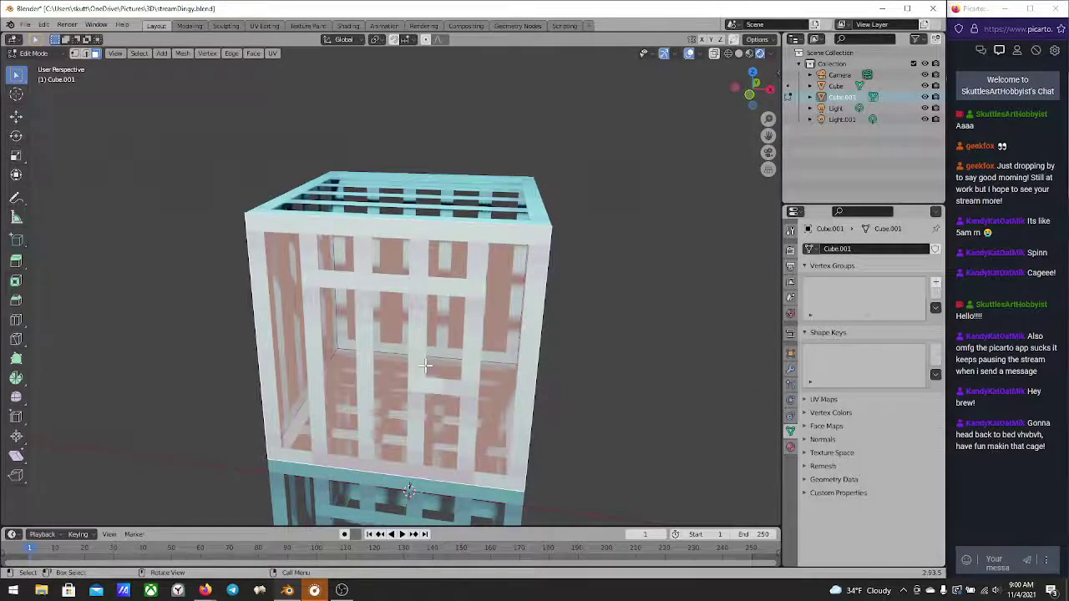
Delete the red floor faces of the upper cage Cube.001 and return to Object Mode
mouse_move(425, 365)
middle_down()
mouse_move(411, 353)
mouse_move(406, 400)
mouse_move(432, 377)
mouse_move(451, 287)
mouse_move(435, 378)
middle_up()
click(393, 410)
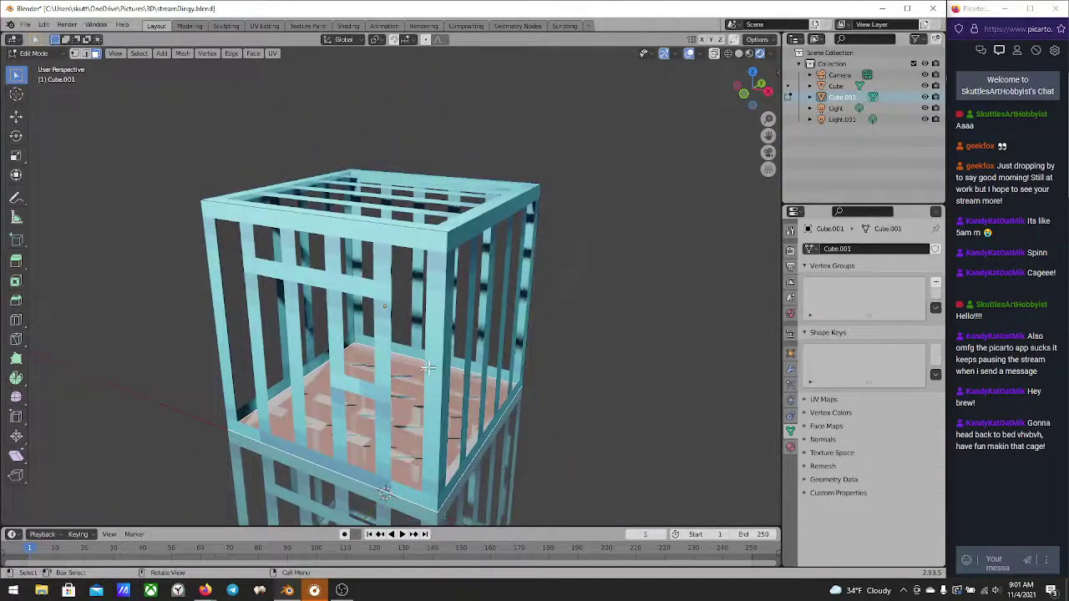
key(x)
click(424, 393)
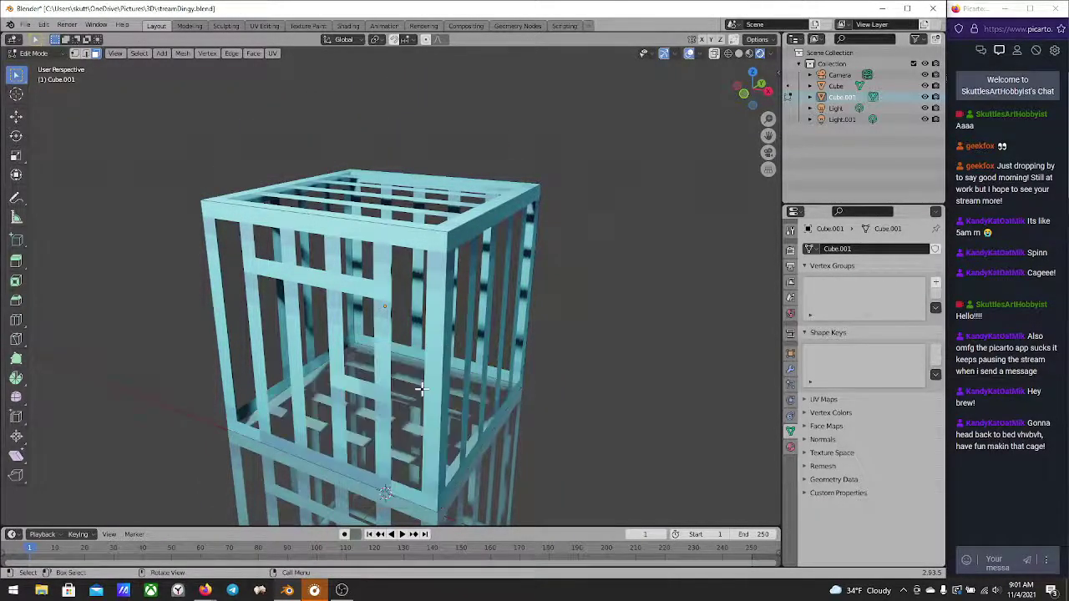
mouse_move(422, 402)
middle_down()
mouse_move(415, 425)
mouse_move(422, 411)
middle_up()
scroll(422, 411, down, 2)
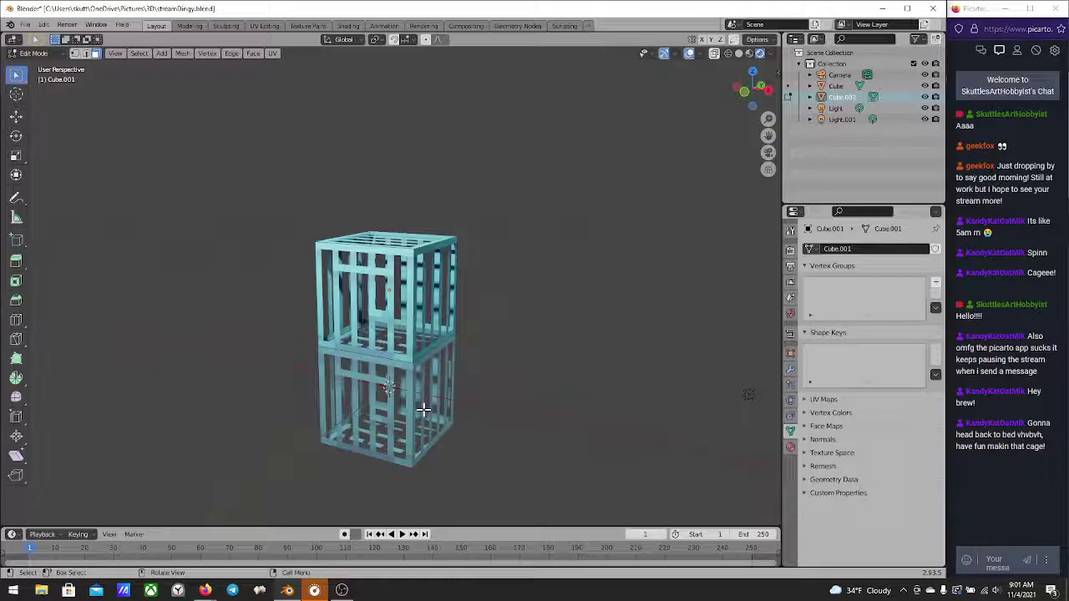
key(Tab)
Delete the top face of the lower Cube between the two cage halves
click(425, 416)
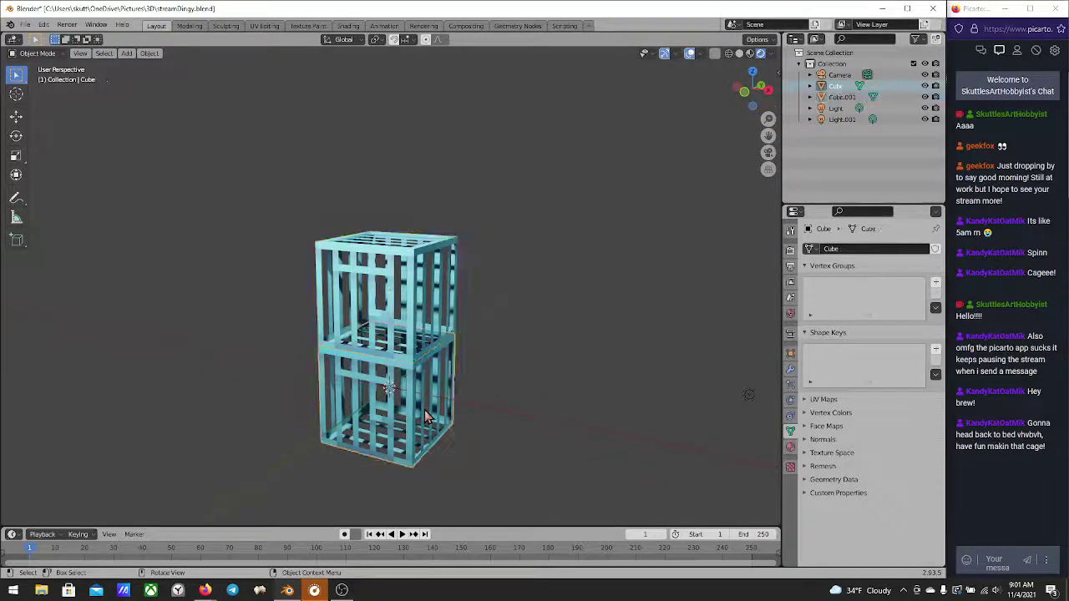
key(Tab)
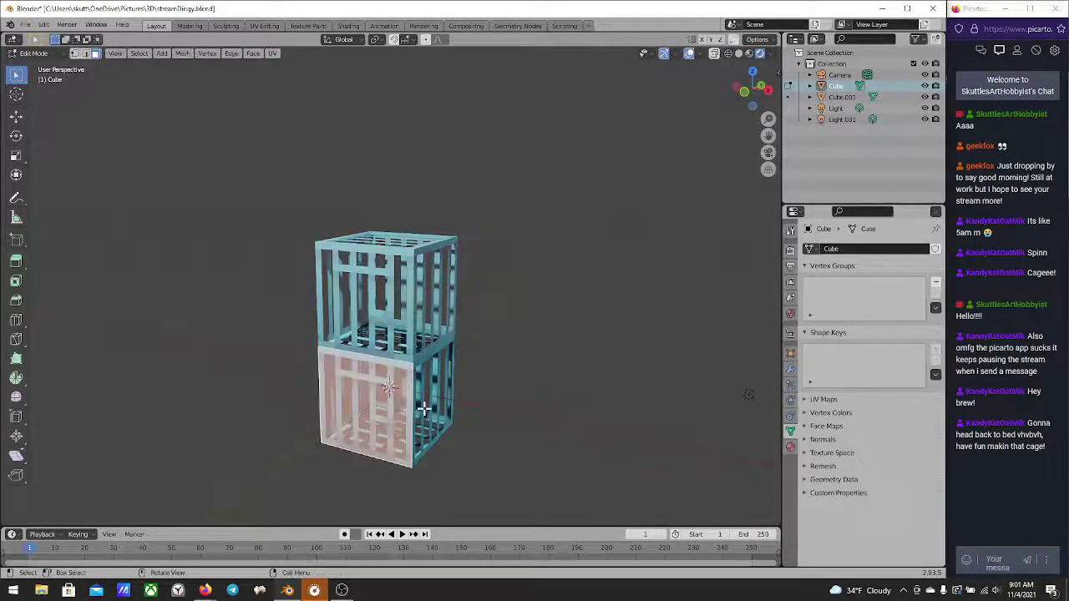
click(395, 337)
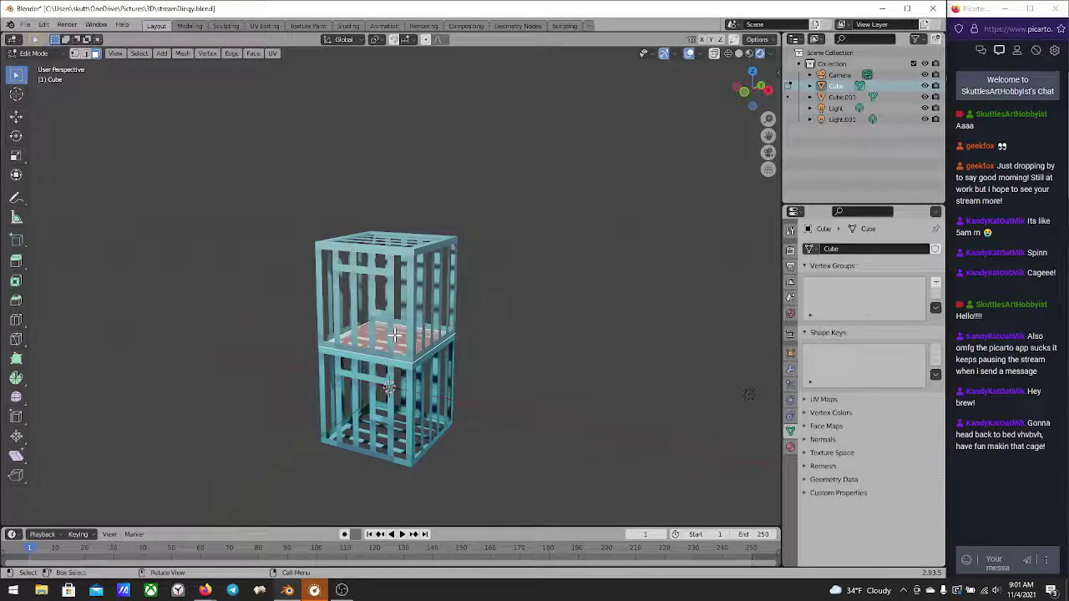
key(x)
click(397, 341)
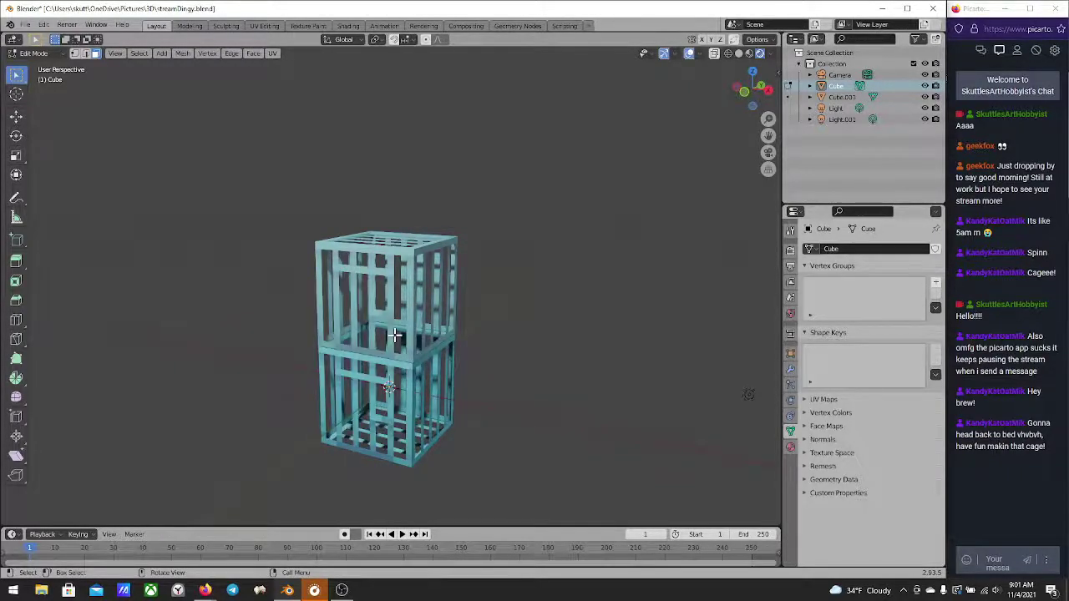
key(Tab)
Select Cube.001 and frame it to inspect the opened cages from above
middle_drag(395, 337, 370, 310)
click(370, 310)
key(KP_Decimal)
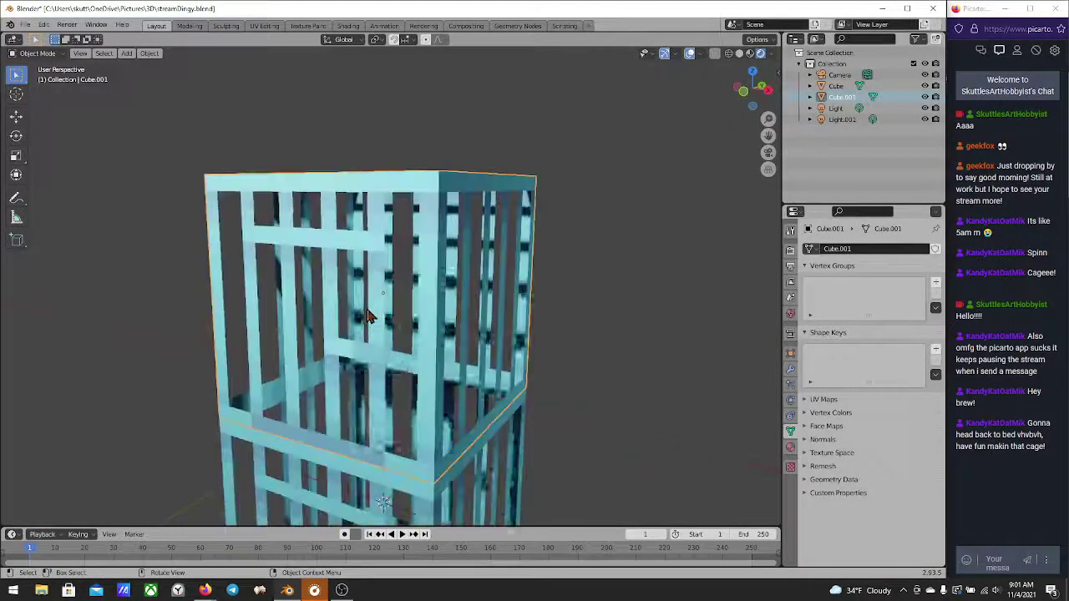
scroll(370, 317, down, 5)
middle_drag(395, 373, 419, 361)
scroll(408, 342, up, 4)
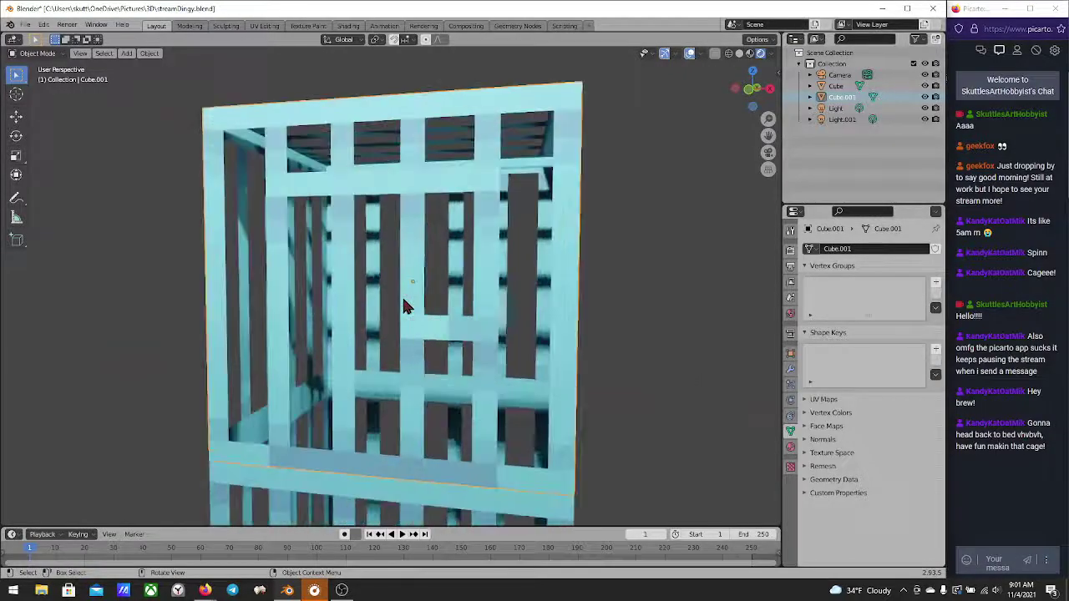
scroll(401, 322, down, 3)
scroll(404, 306, up, 2)
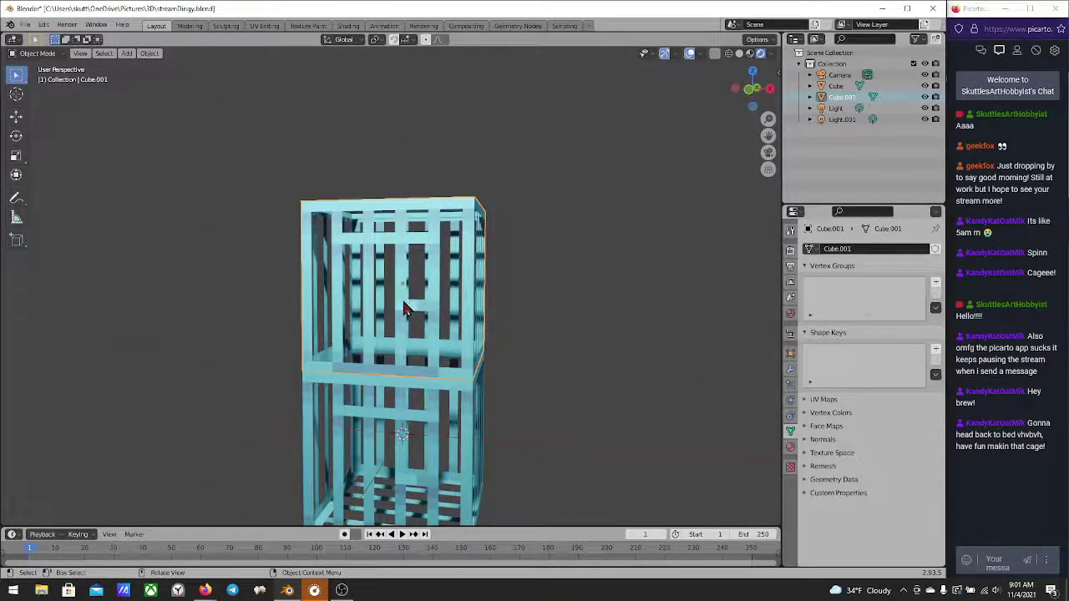
scroll(405, 310, down, 3)
scroll(406, 310, up, 4)
middle_drag(408, 310, 383, 327)
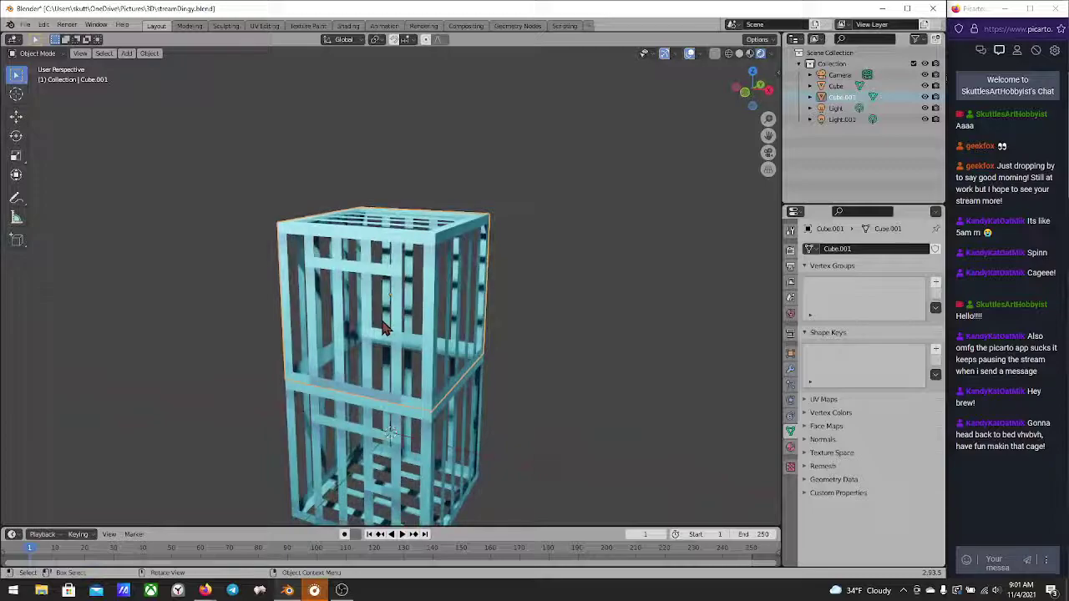
scroll(385, 329, down, 2)
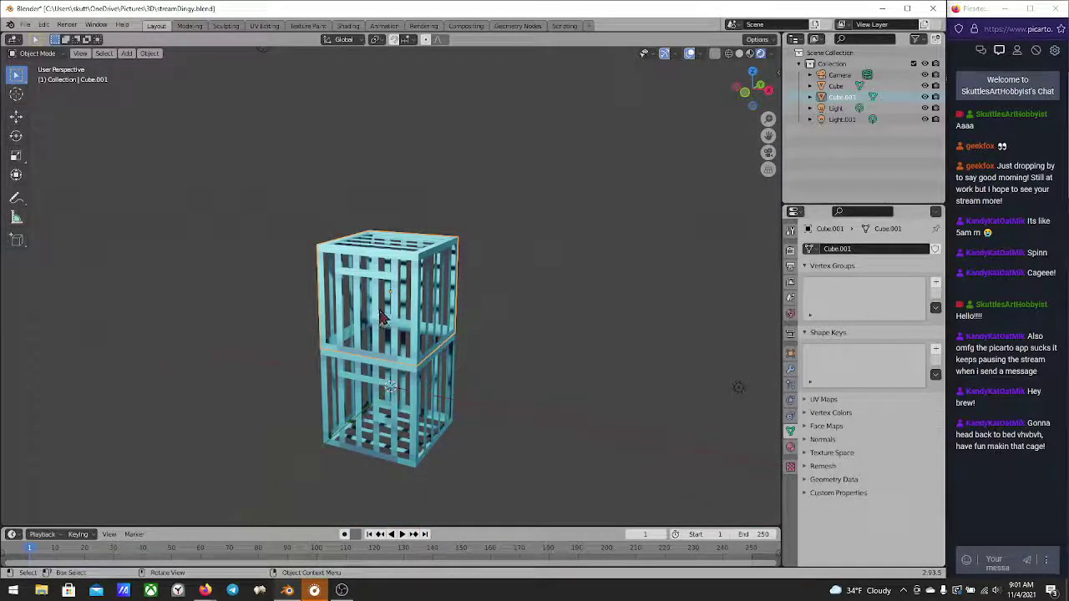
In the UV Editing workspace, select the upper cage's front face and make the left panel a UV Editor
click(264, 26)
scroll(614, 244, down, 4)
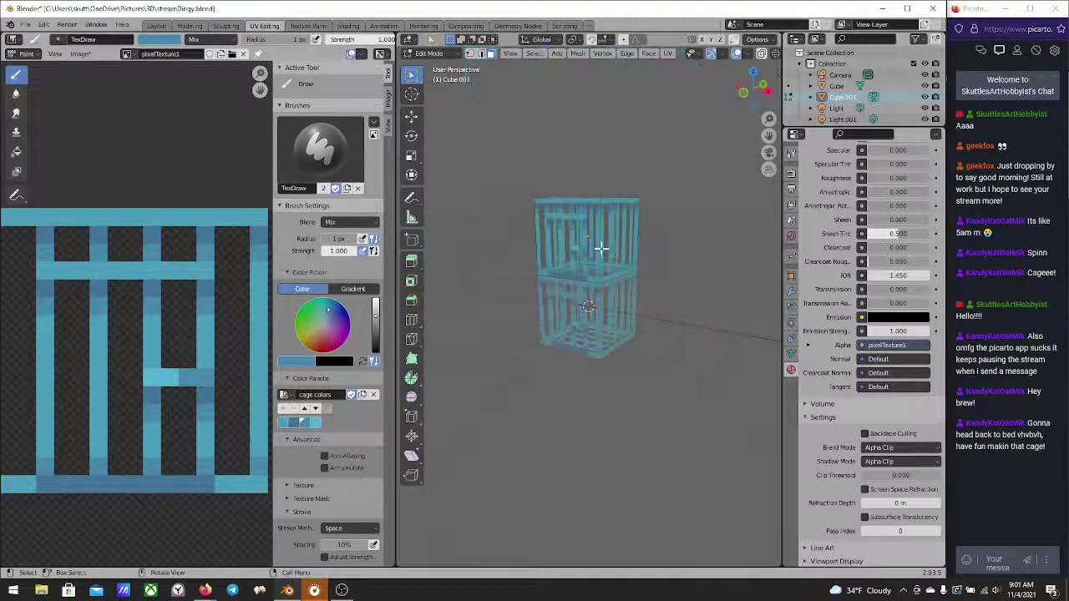
click(582, 246)
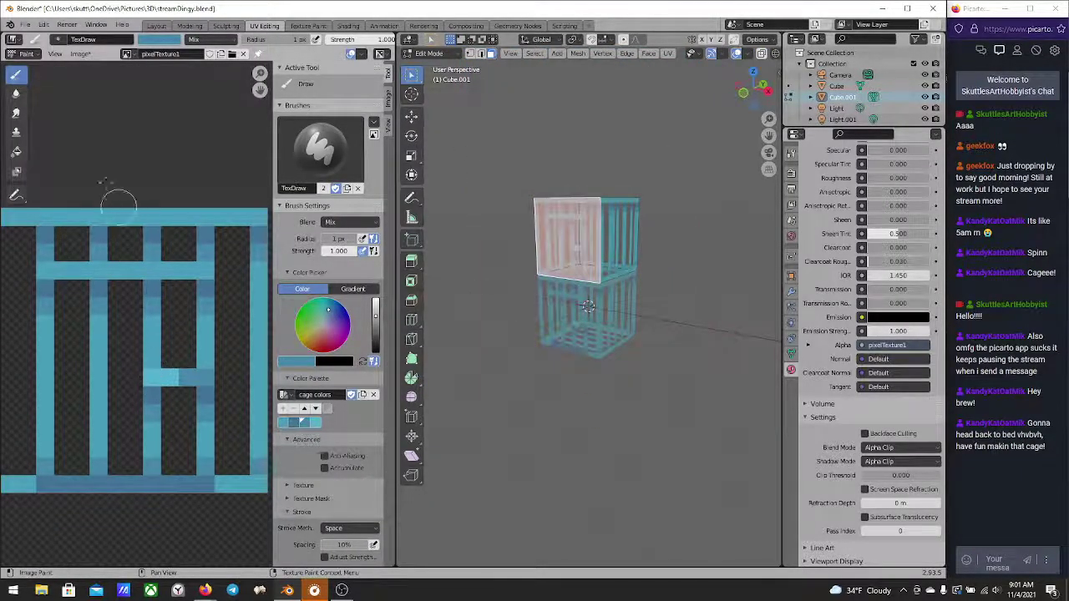
click(27, 56)
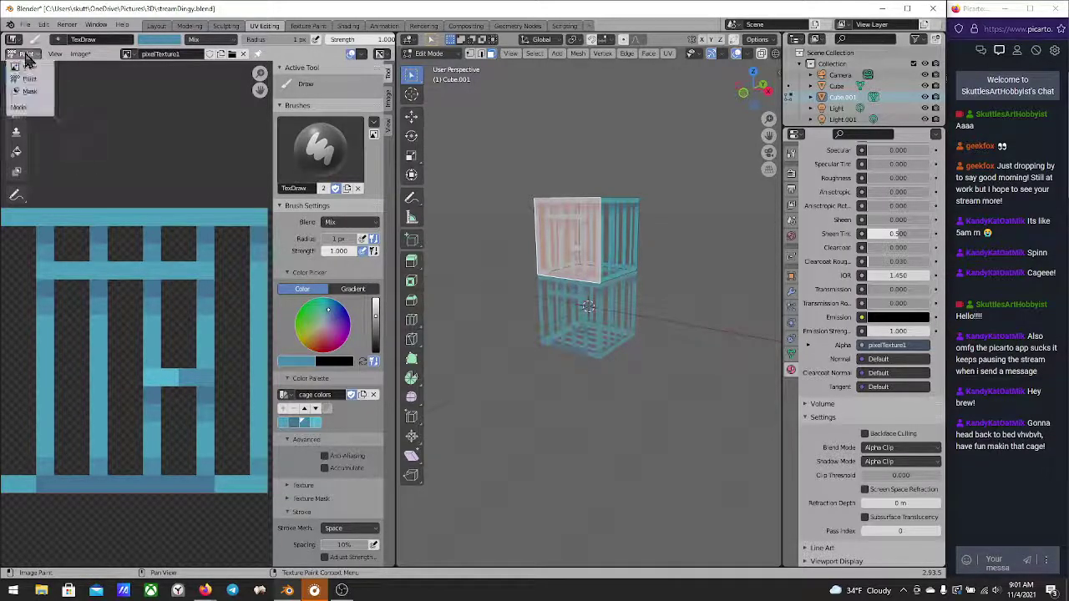
click(12, 41)
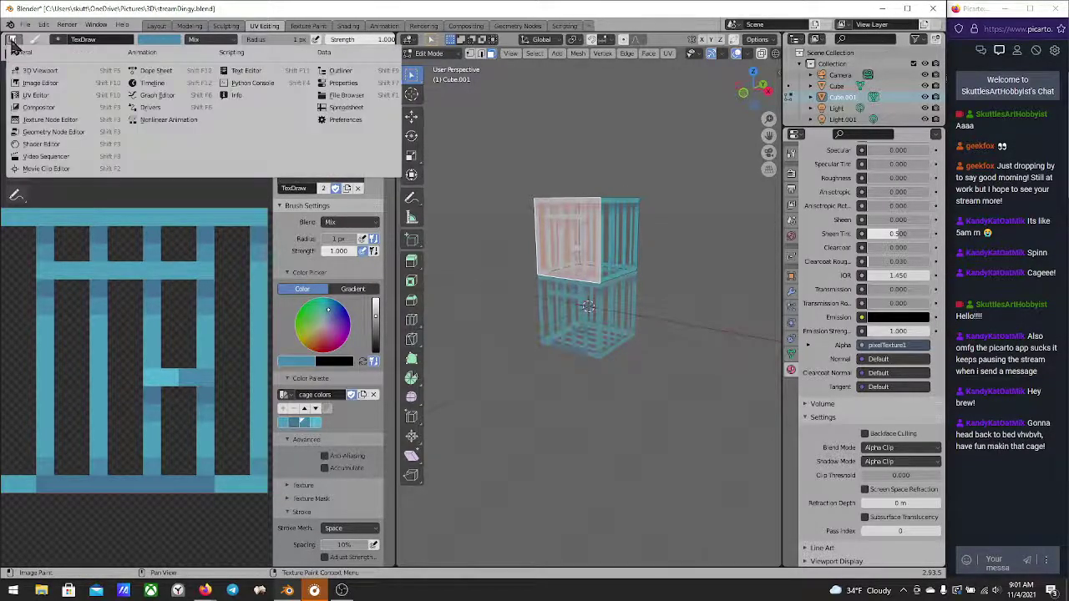
click(20, 96)
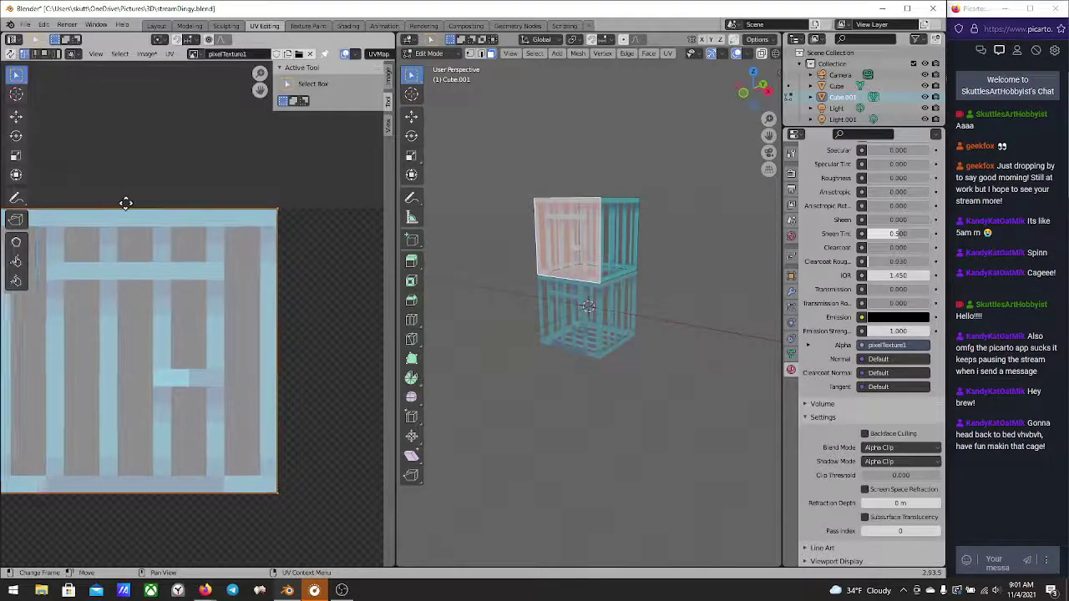
Move the face's UV island onto the plain vertical-bar tile and leave Edit Mode
scroll(248, 163, up, 2)
scroll(244, 173, down, 3)
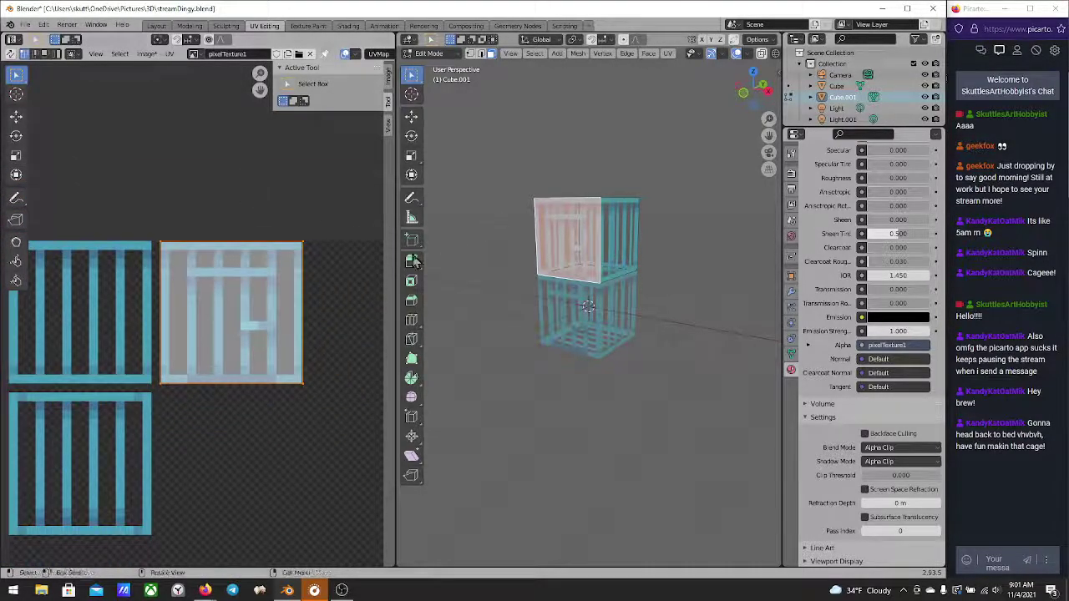
scroll(275, 299, down, 1)
key(g)
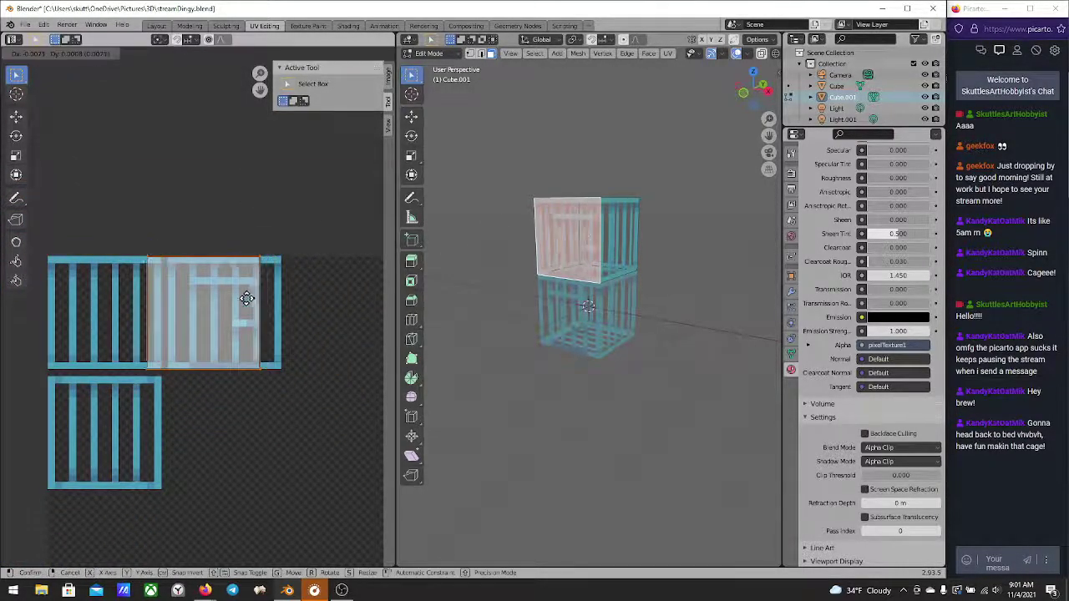
click(146, 300)
key(Tab)
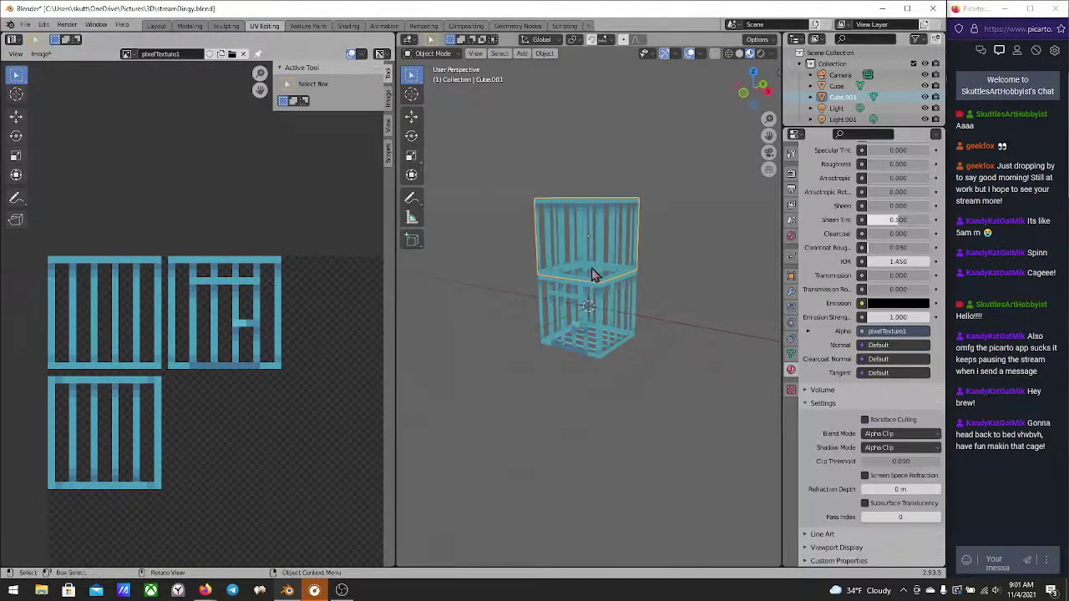
middle_drag(610, 276, 632, 263)
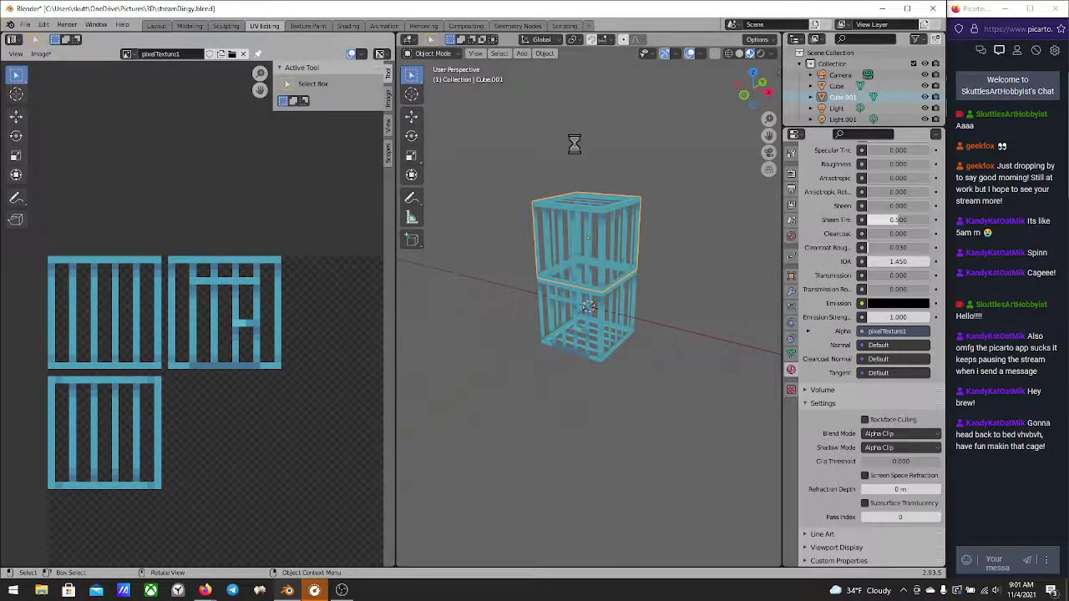
Render the two-tier cage with F12 and zoom into the Render Result
key(F12)
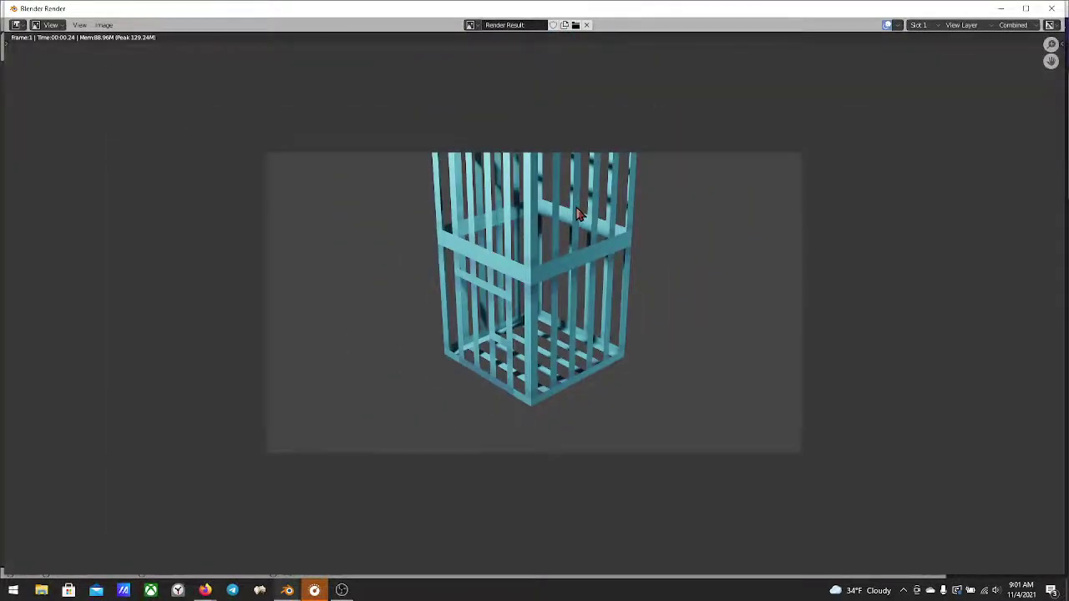
scroll(577, 213, up, 2)
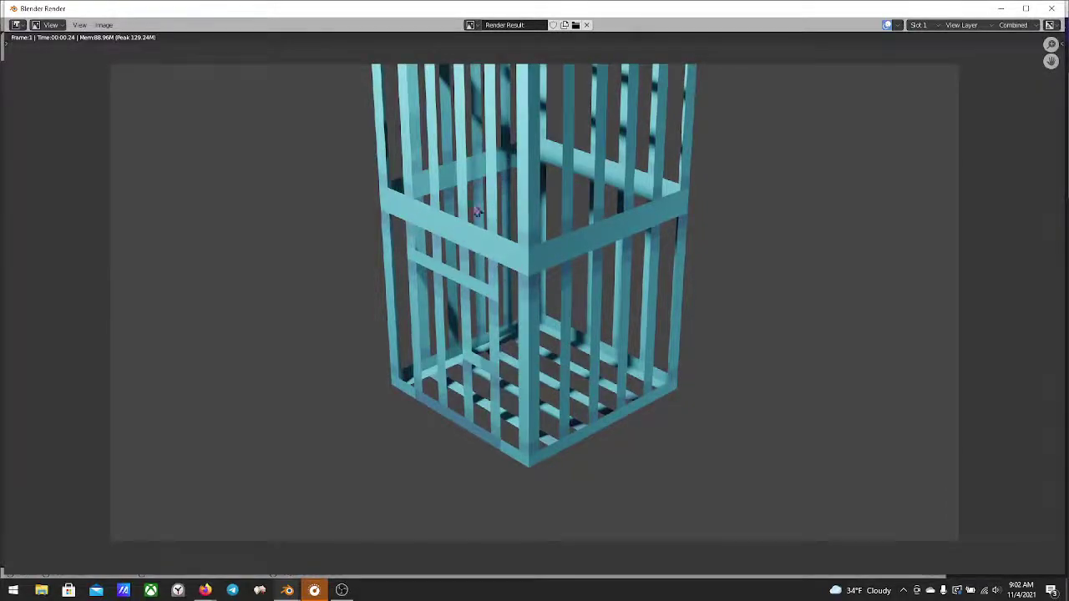
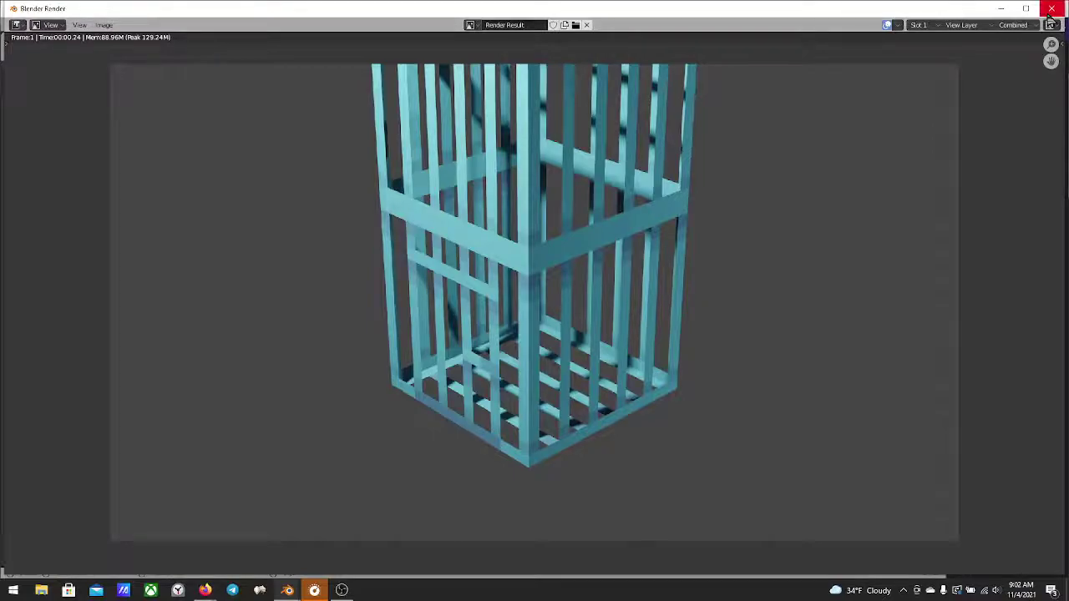
Close the render result and shift the upper cube's top-left UV island onto the bar tiles
click(1052, 8)
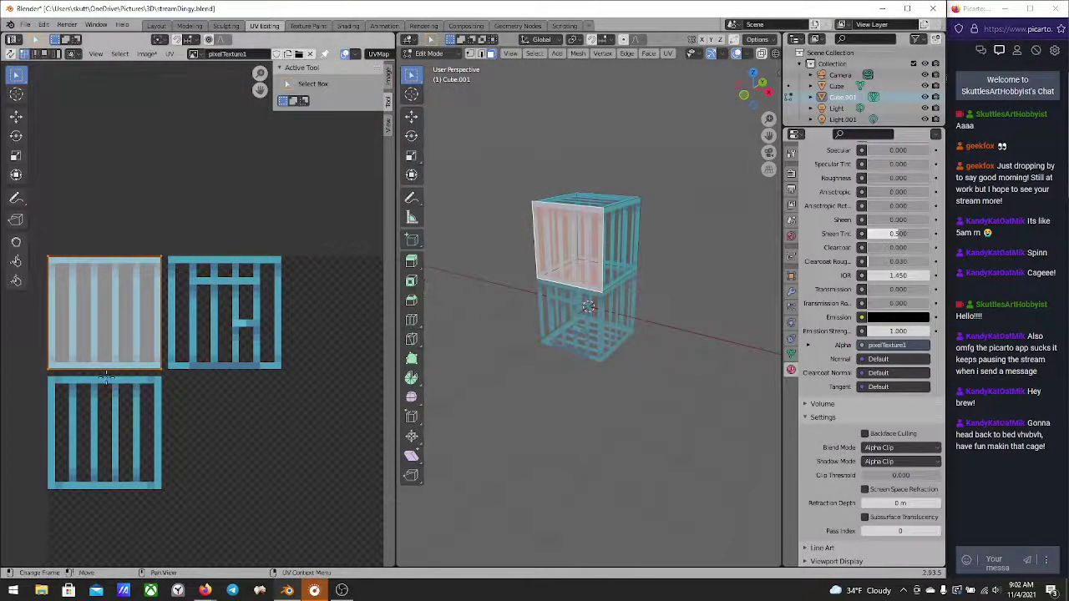
scroll(106, 381, up, 2)
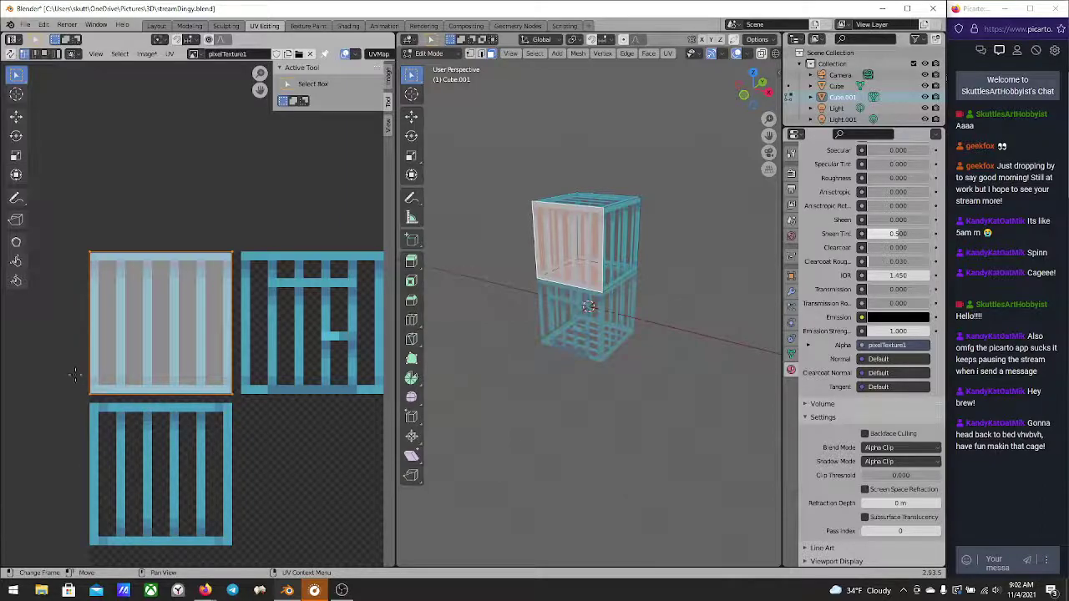
click(59, 291)
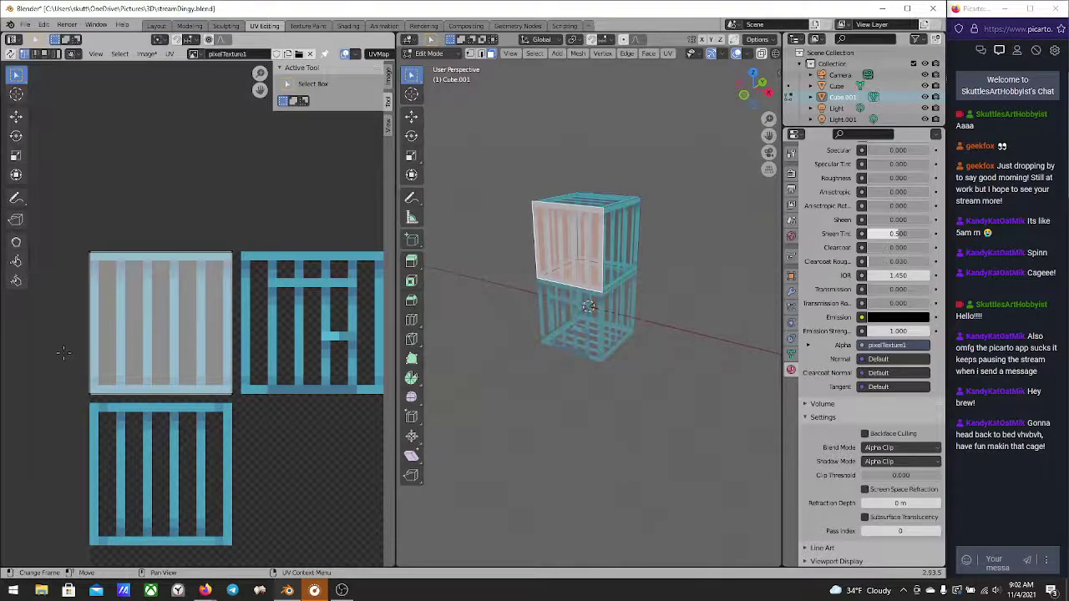
drag(70, 381, 286, 432)
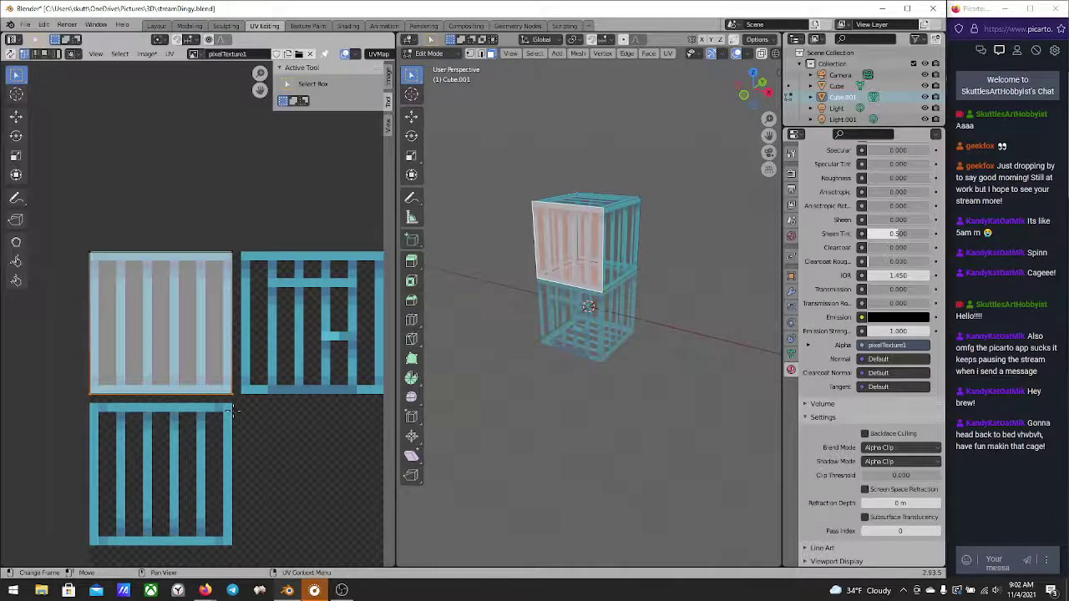
key(g)
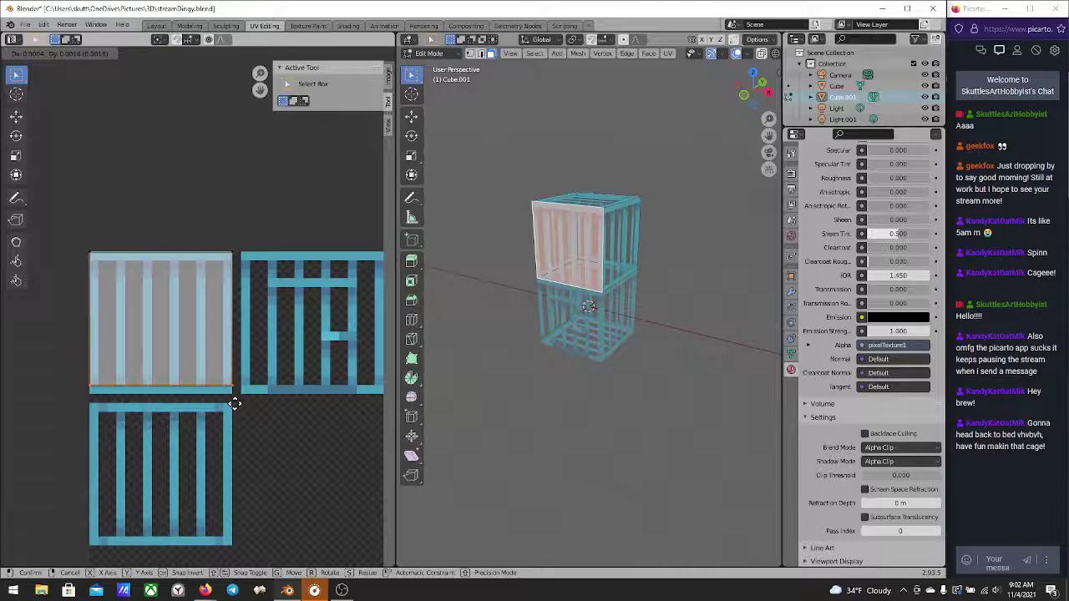
click(235, 403)
middle_drag(611, 425, 649, 342)
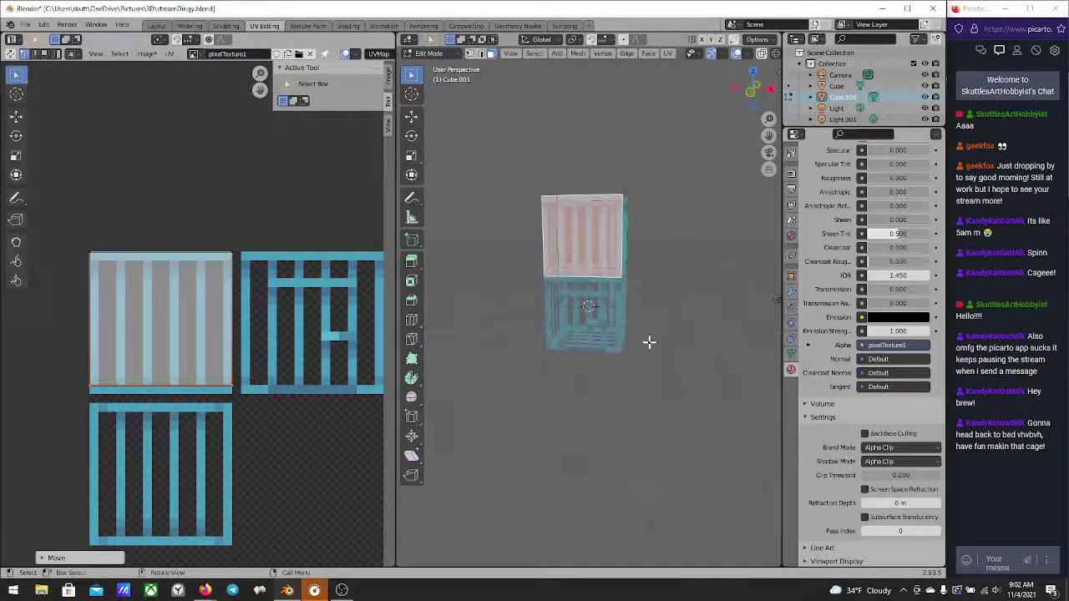
scroll(602, 258, up, 5)
scroll(561, 223, down, 5)
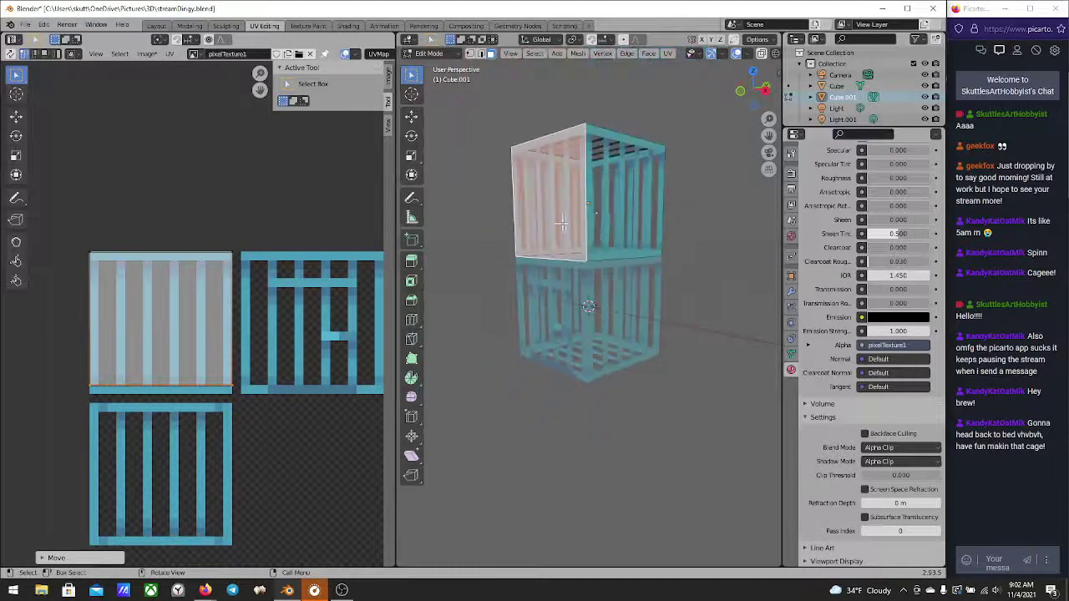
middle_drag(635, 209, 644, 234)
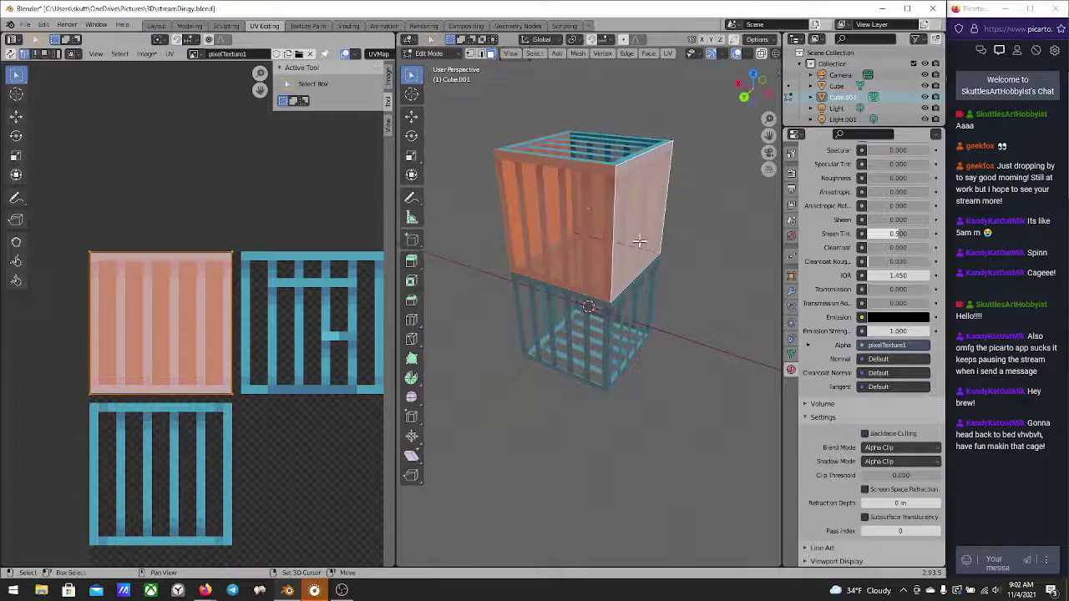
Nudge the top-left island's bottom UV edge into place and return to Object Mode
click(66, 326)
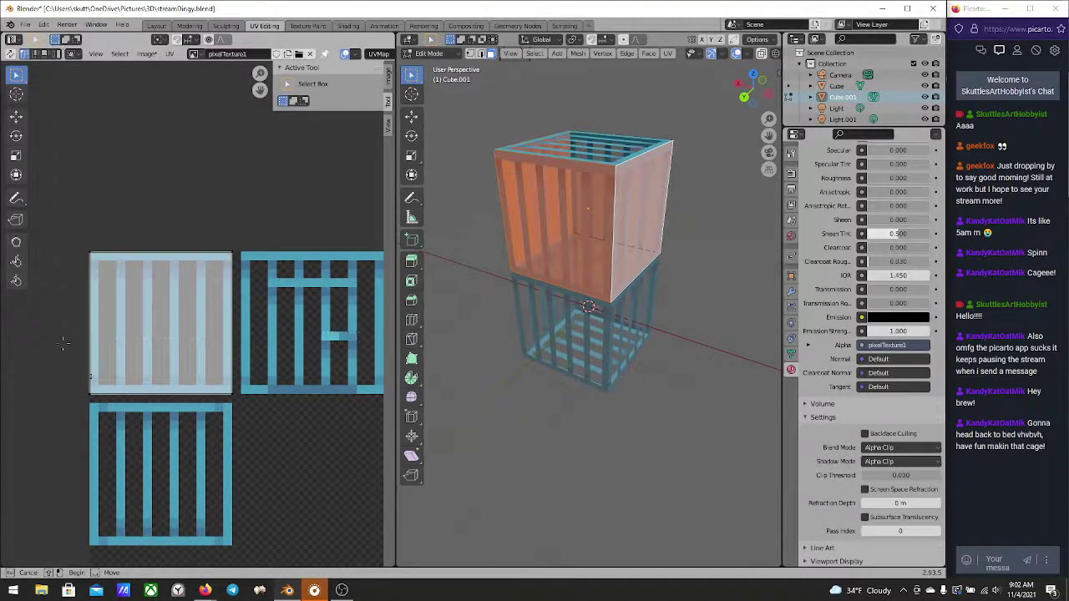
drag(60, 339, 331, 442)
key(g)
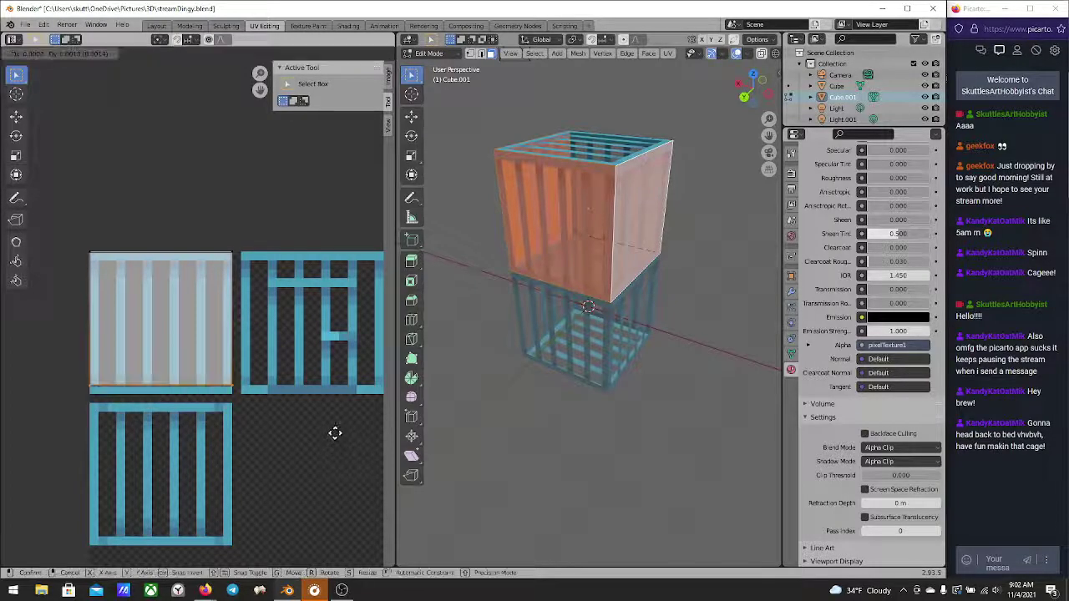
click(334, 432)
middle_drag(554, 376, 751, 413)
key(Tab)
scroll(648, 339, down, 4)
middle_drag(648, 341, 690, 365)
scroll(631, 336, up, 4)
middle_drag(631, 336, 704, 362)
Move the upper cube Cube.001 back down onto the lower cage cube
scroll(702, 363, down, 4)
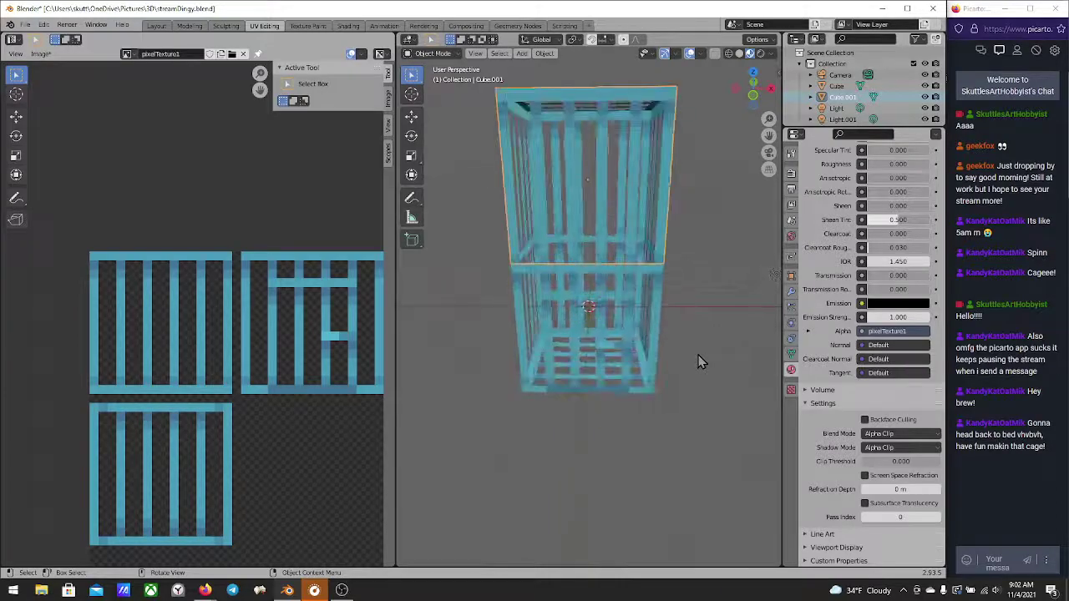
middle_drag(700, 360, 656, 360)
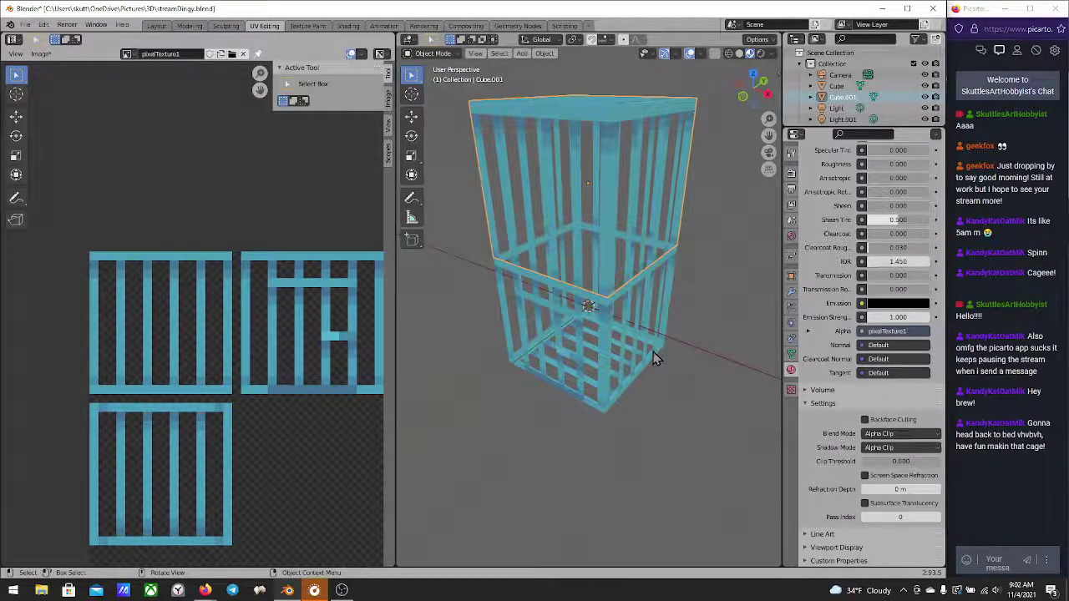
scroll(655, 359, down, 5)
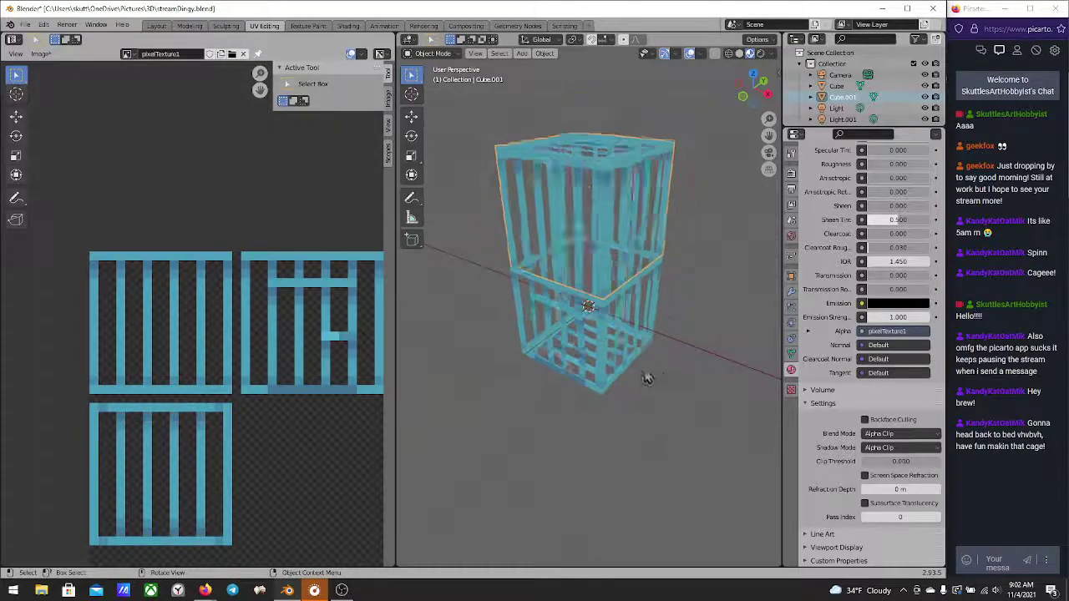
click(549, 333)
middle_drag(544, 379, 633, 331)
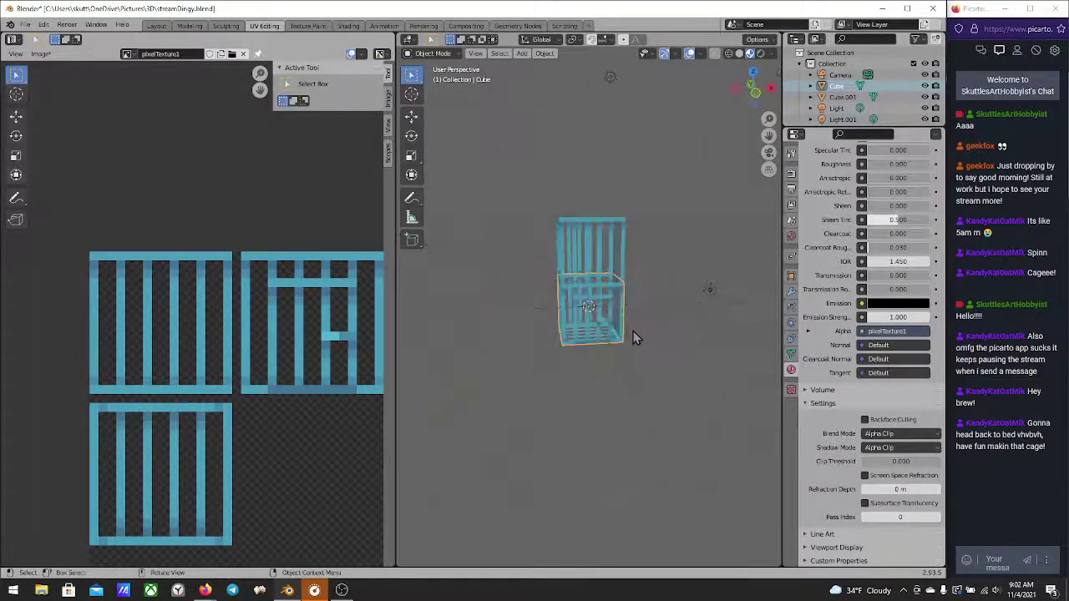
middle_drag(638, 239, 592, 273)
click(598, 272)
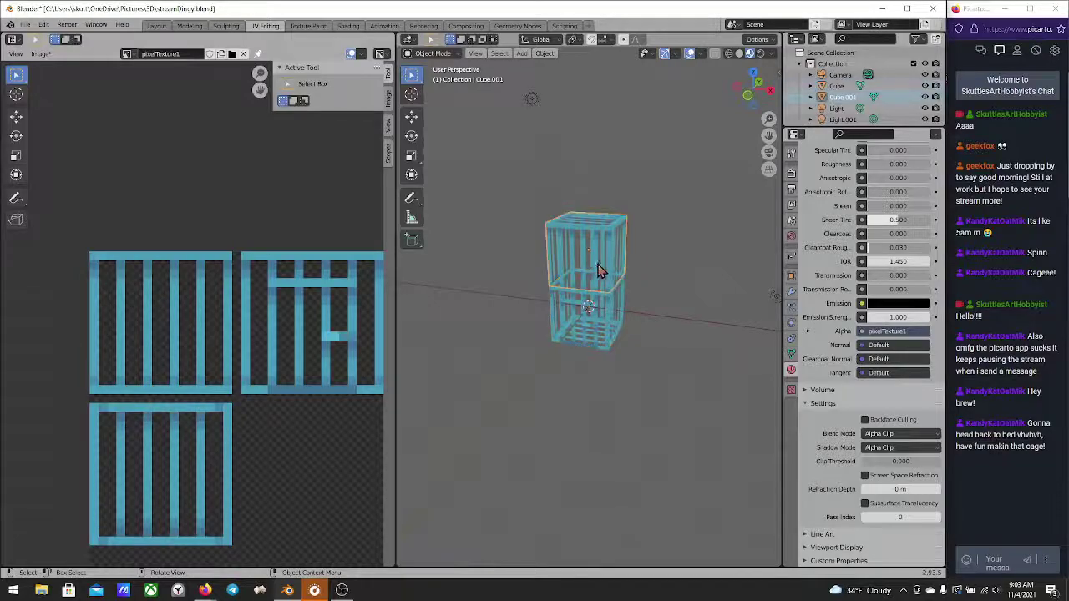
key(g)
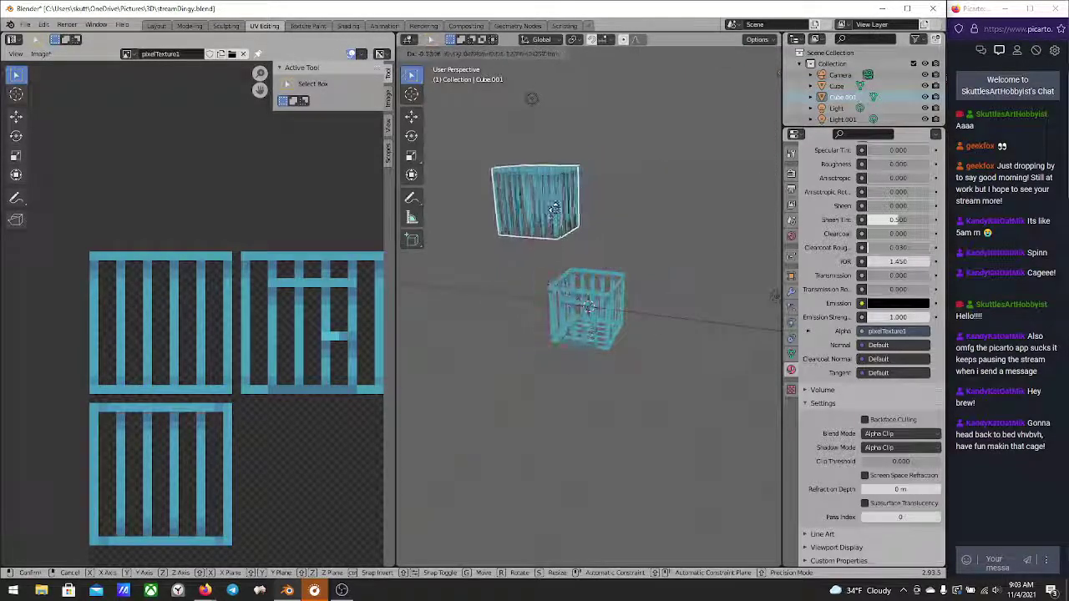
click(568, 221)
scroll(649, 265, up, 2)
middle_drag(649, 265, 608, 232)
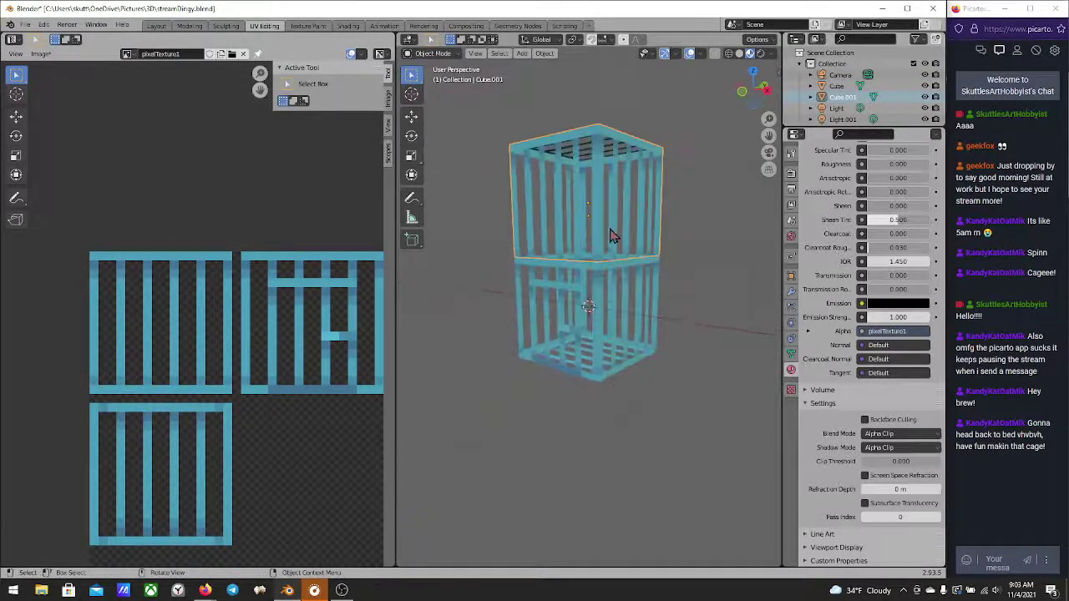
Join Cube.001 and Cube into one cage object and reposition it
shift+click(639, 288)
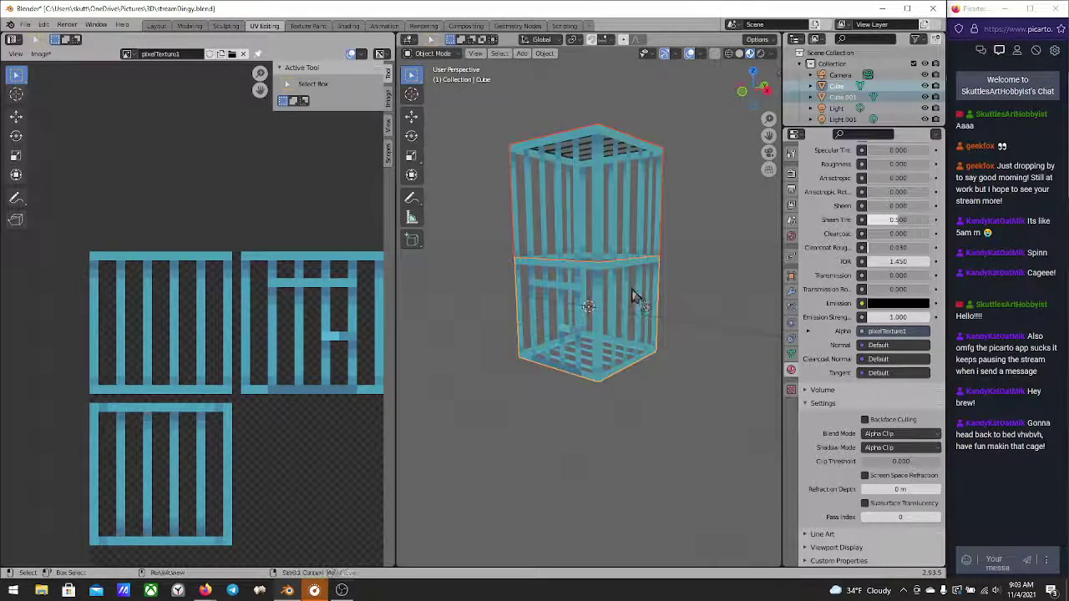
click(545, 54)
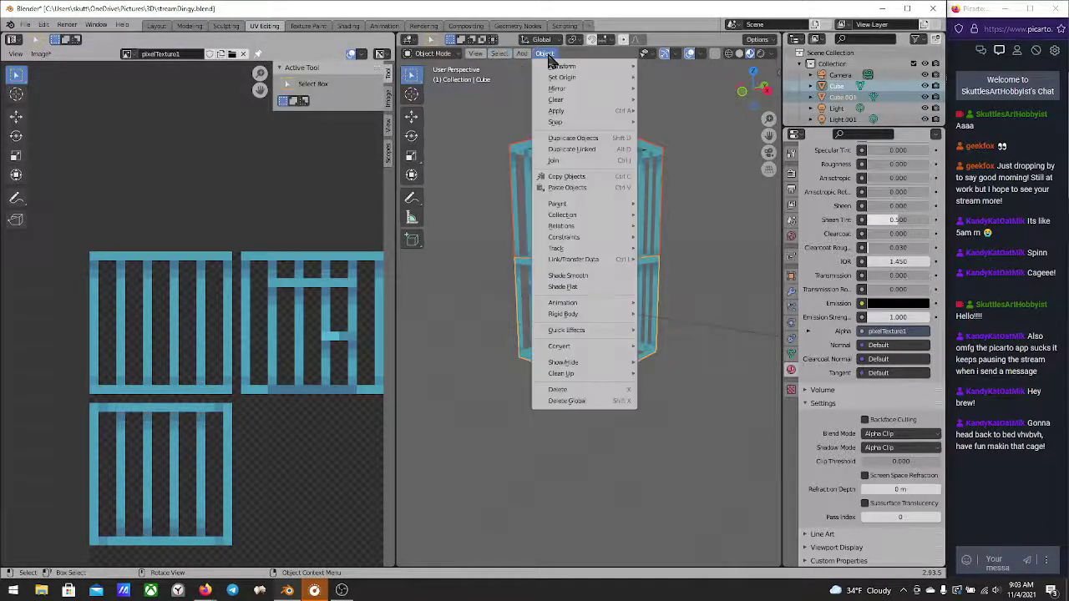
click(572, 161)
middle_drag(555, 209, 579, 231)
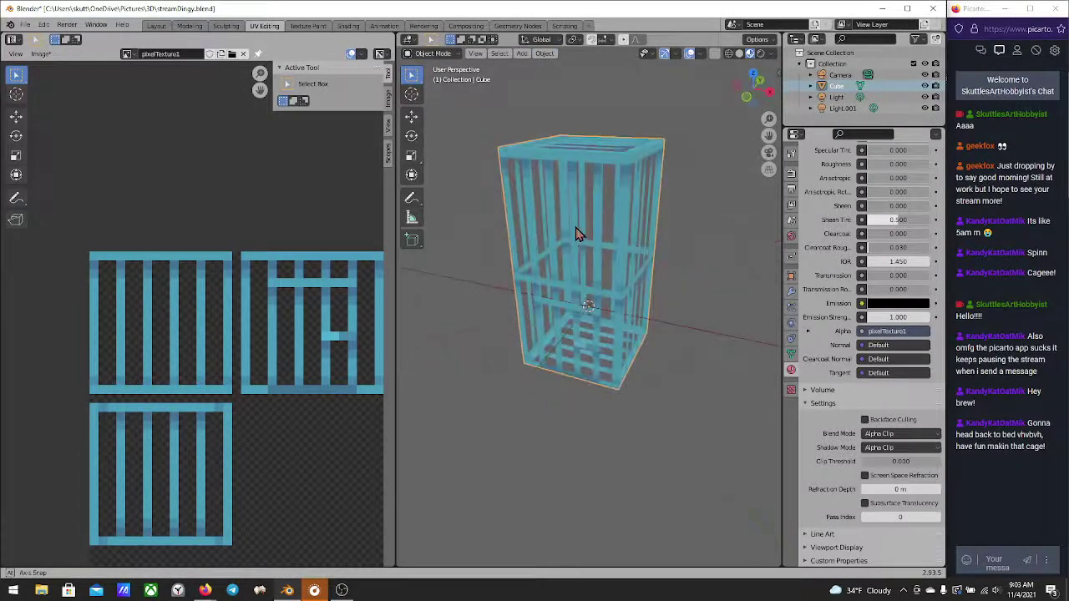
key(g)
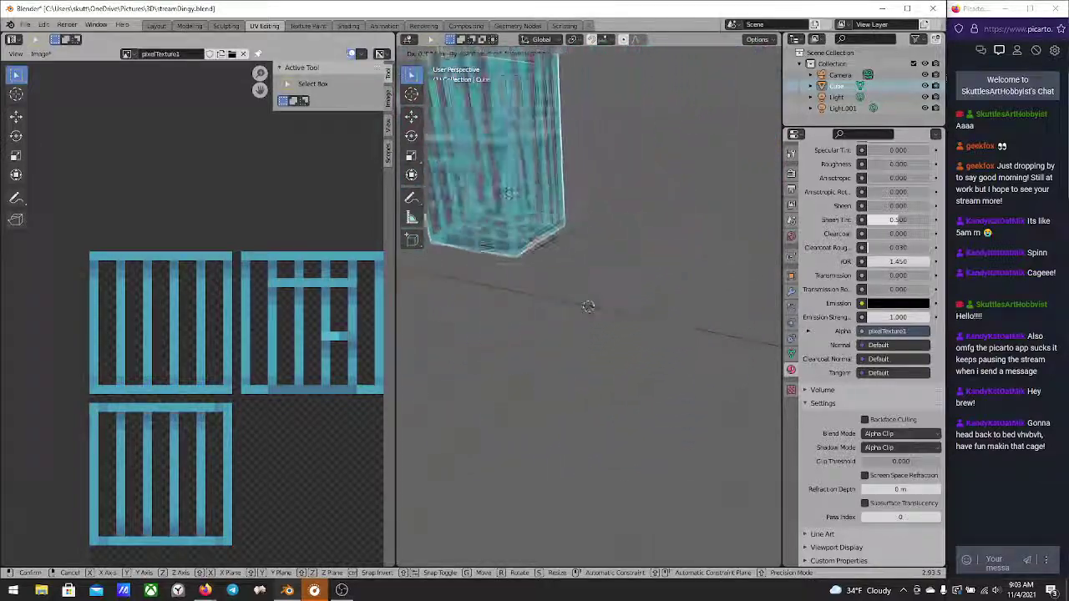
click(537, 282)
middle_drag(683, 374, 630, 391)
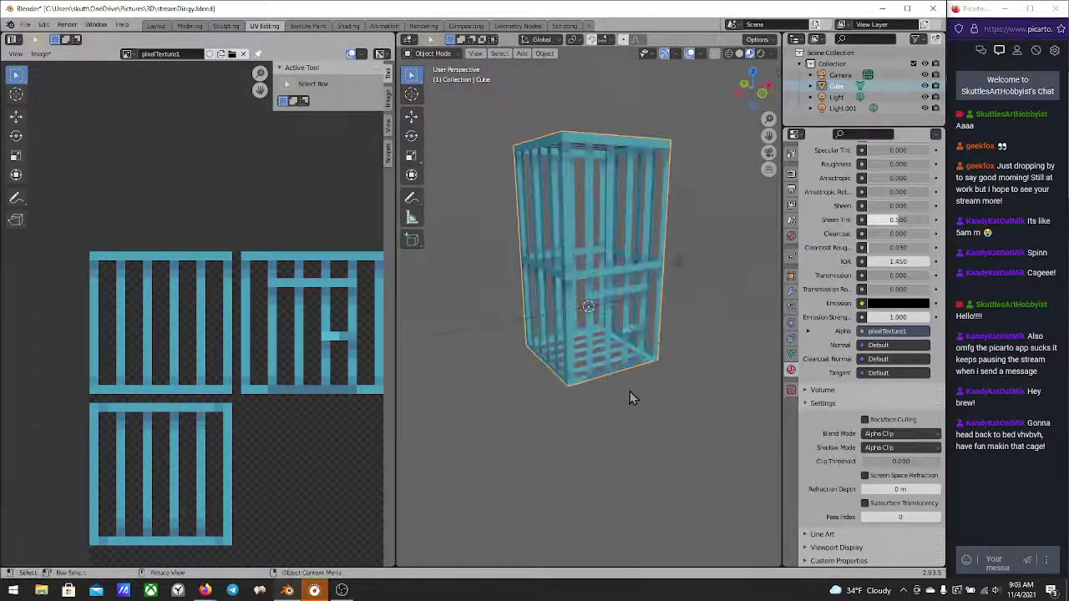
Duplicate the joined cage with Shift+D, leaving the copy in the original's place
key(Tab)
key(Tab)
scroll(657, 334, up, 3)
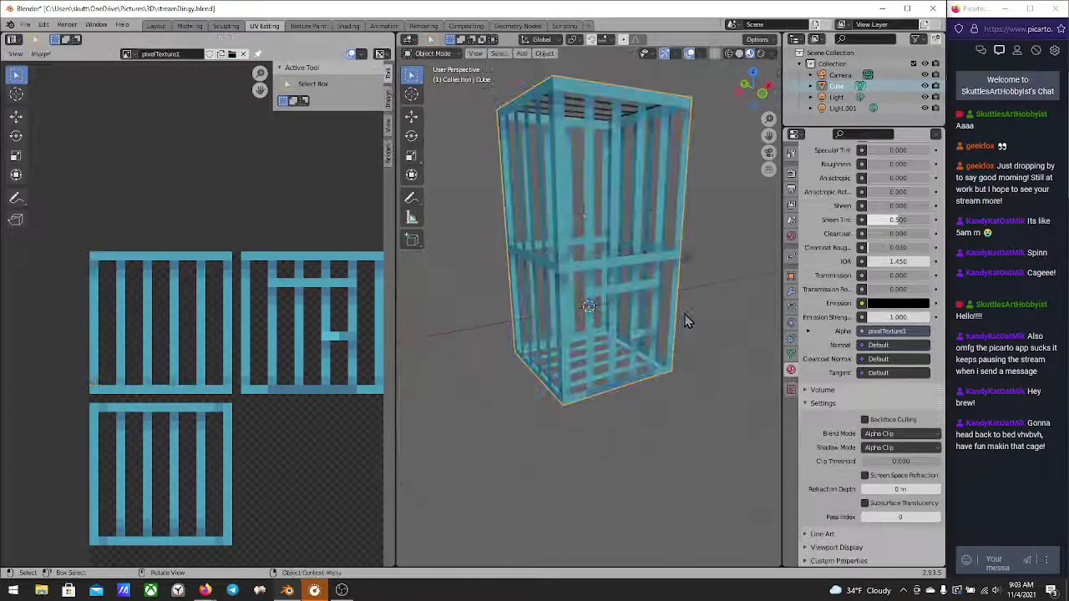
middle_drag(656, 335, 649, 370)
scroll(715, 288, down, 5)
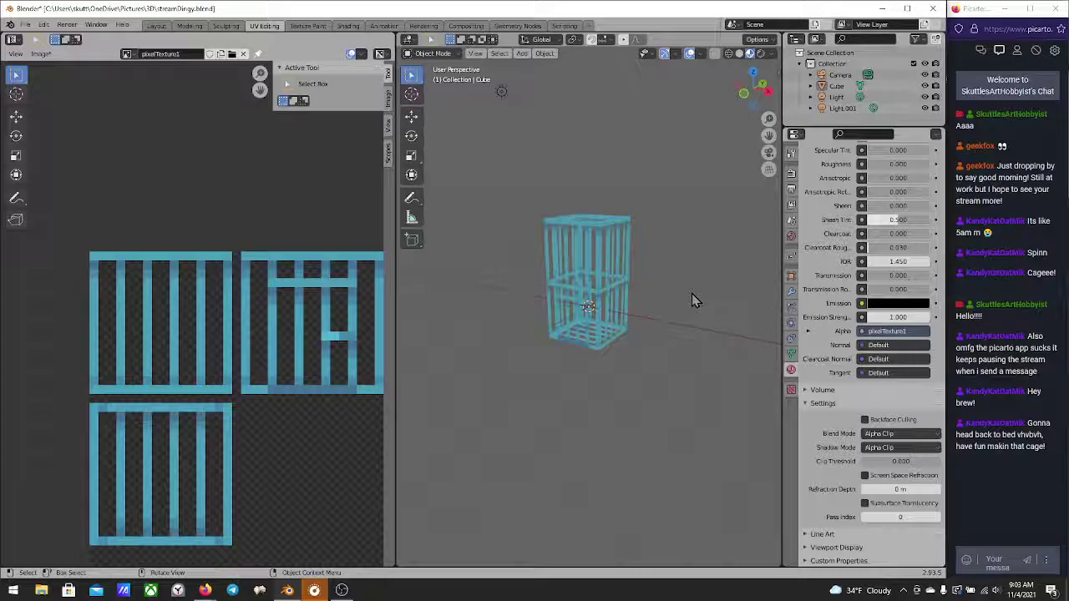
scroll(692, 297, up, 5)
middle_drag(691, 297, 598, 269)
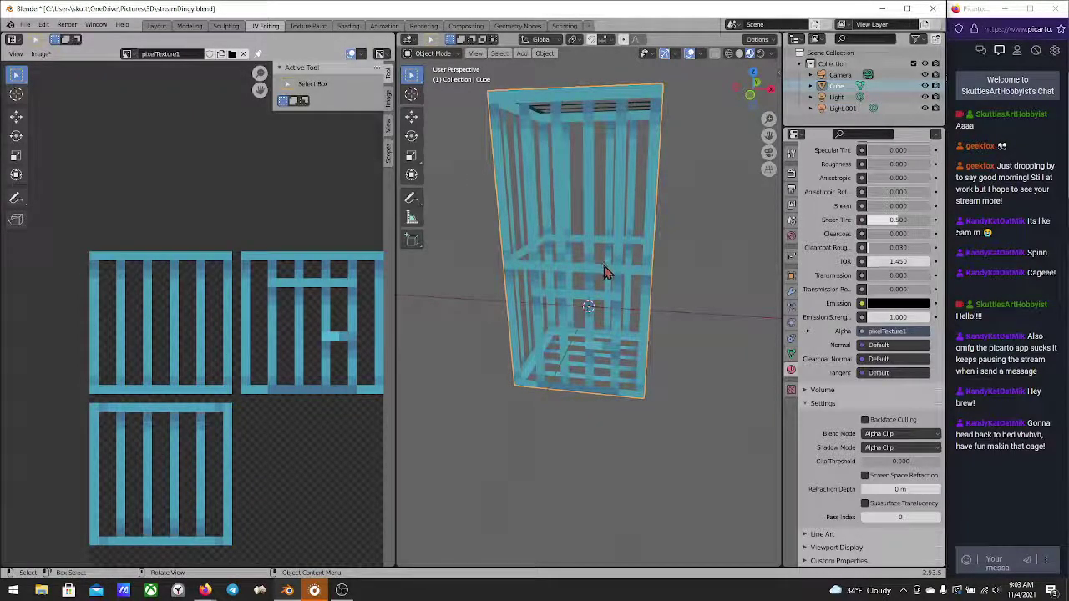
key(shift+d)
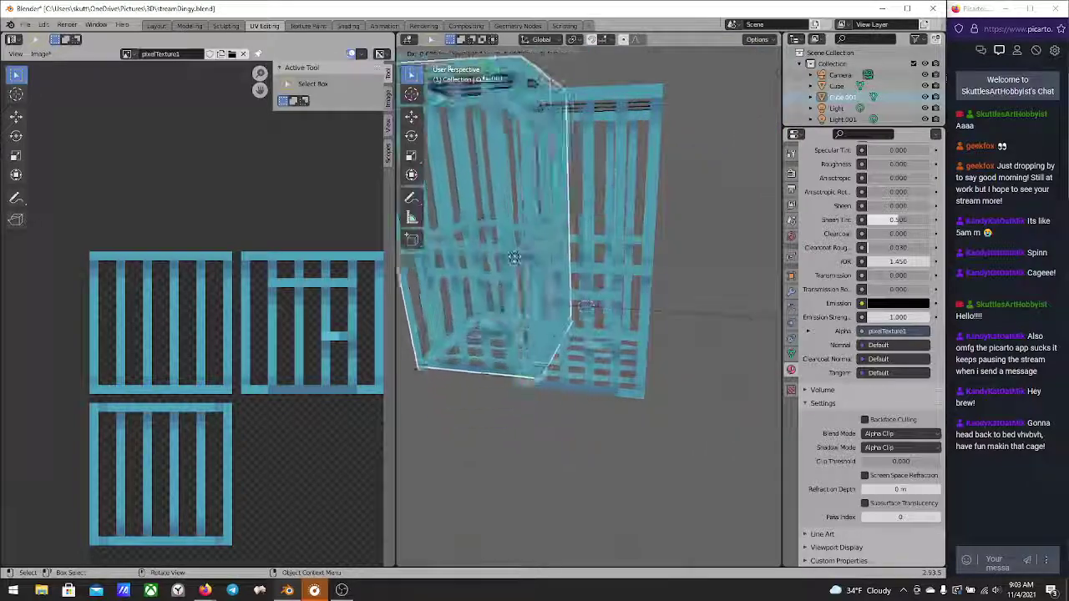
right_click(654, 257)
middle_drag(653, 257, 656, 237)
In Edit Mode, select the overlapping cage faces and delete them
key(Tab)
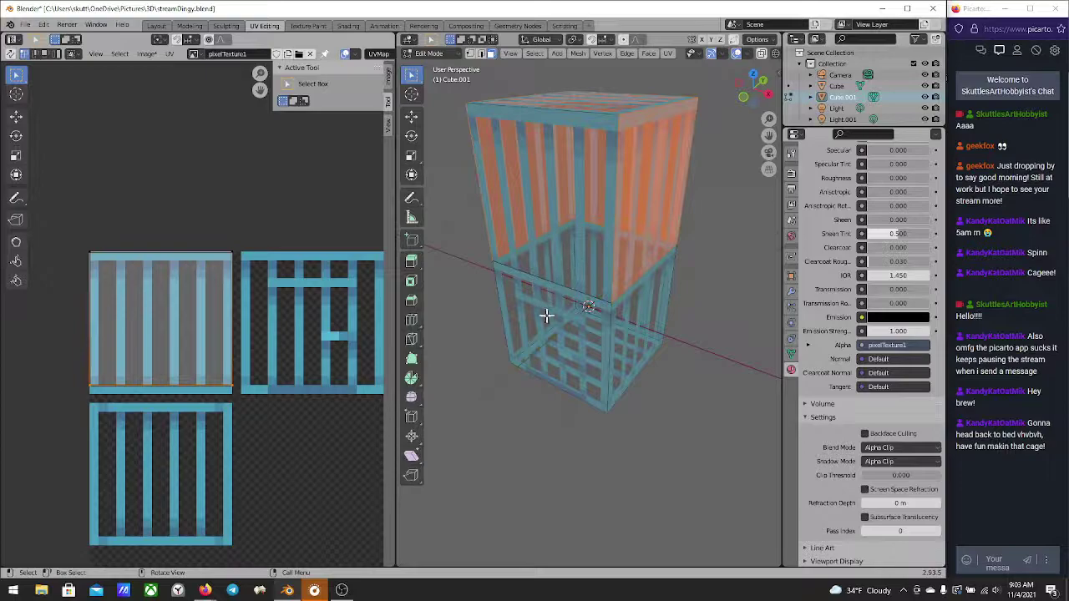
middle_drag(545, 316, 707, 308)
scroll(544, 309, down, 5)
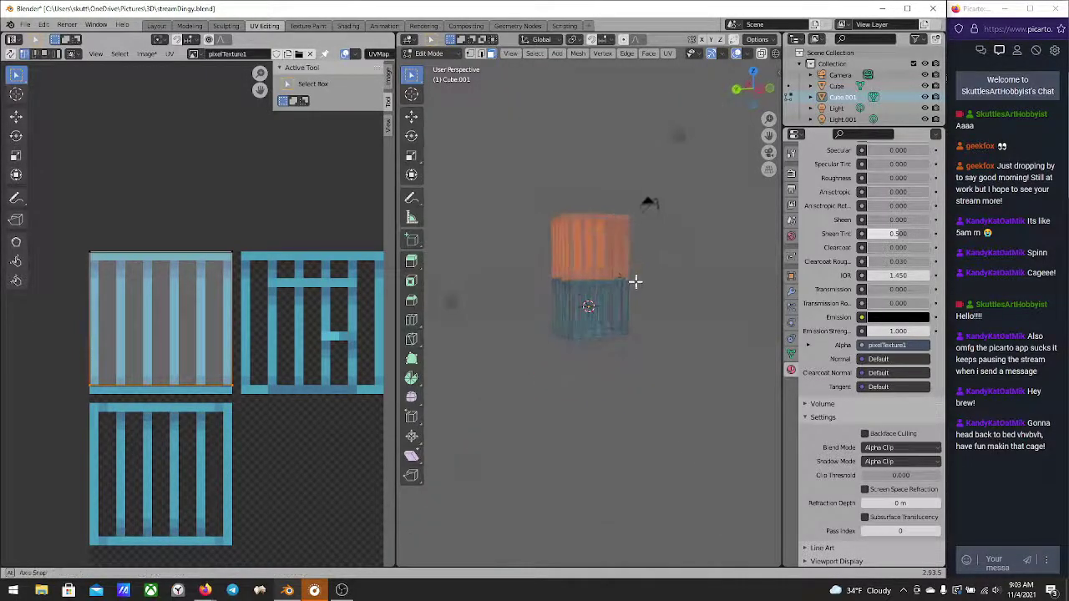
middle_drag(644, 262, 573, 304)
click(570, 302)
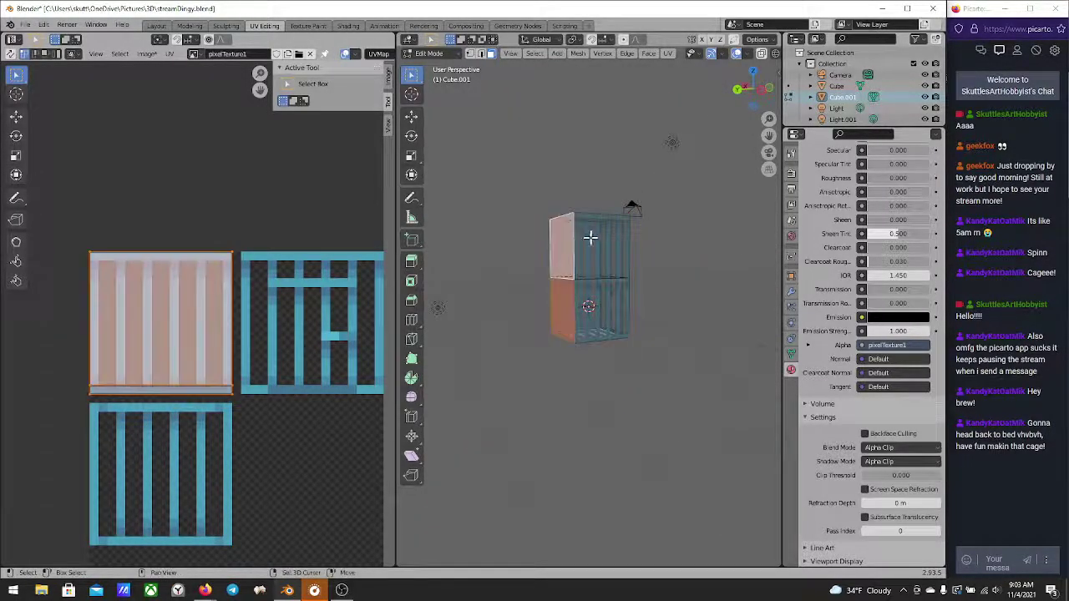
middle_drag(675, 270, 689, 252)
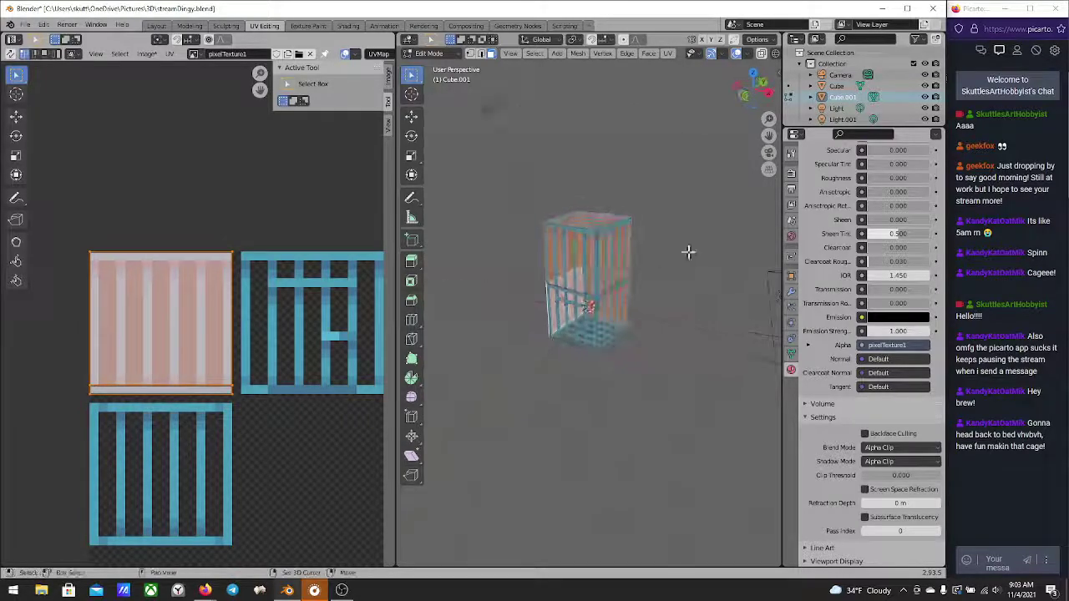
shift+click(584, 221)
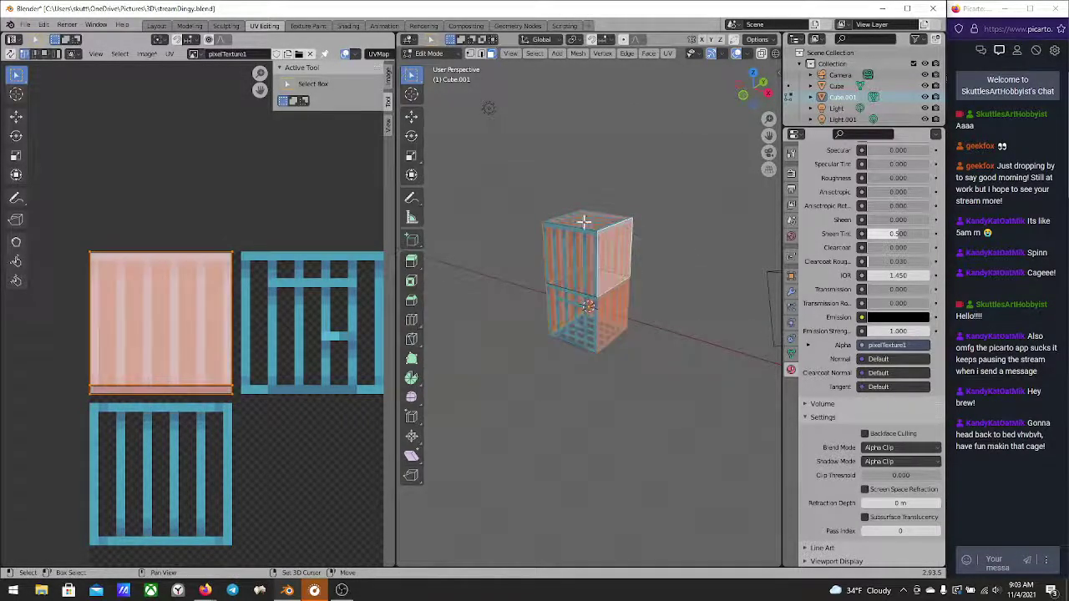
shift+click(590, 332)
mouse_move(590, 333)
middle_down()
mouse_move(613, 247)
mouse_move(539, 294)
middle_up()
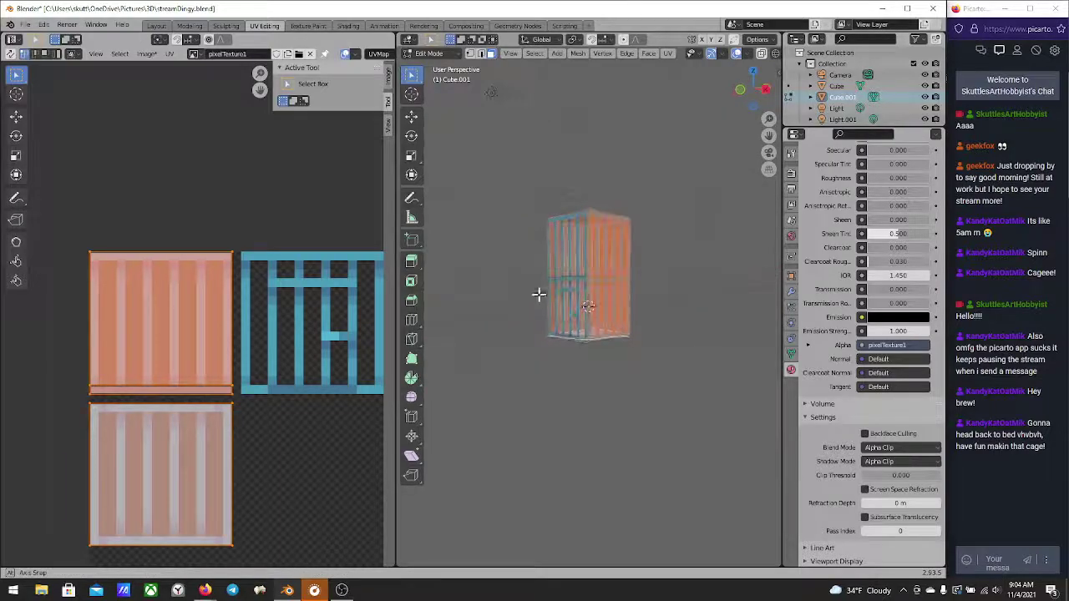
key(x)
click(575, 333)
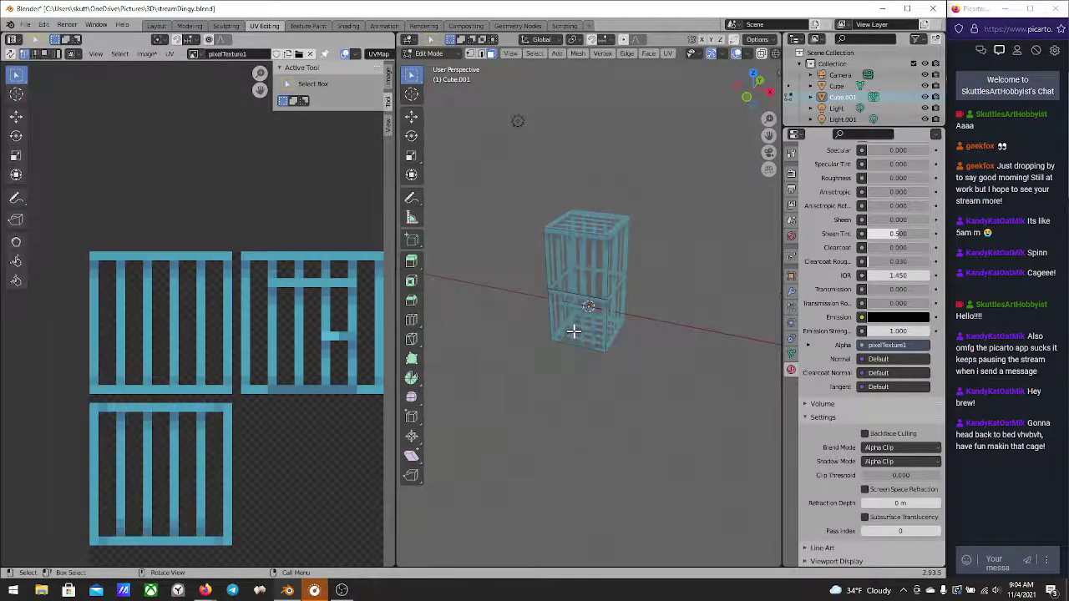
Select the cage's upper and lower faces to inspect their UVs in the UV Editor
middle_drag(635, 326, 646, 296)
click(585, 259)
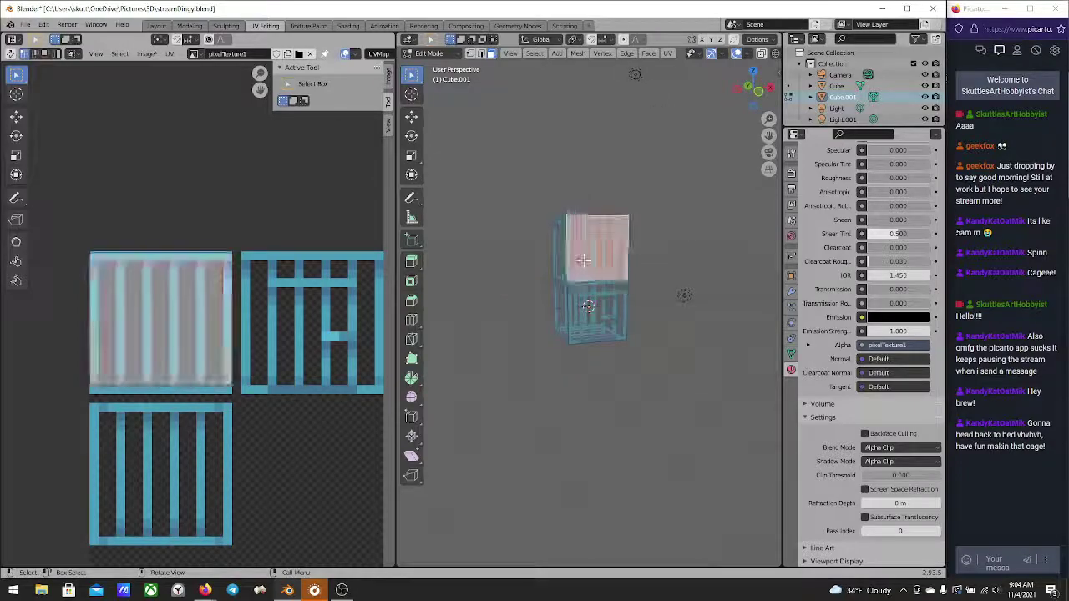
shift+click(590, 296)
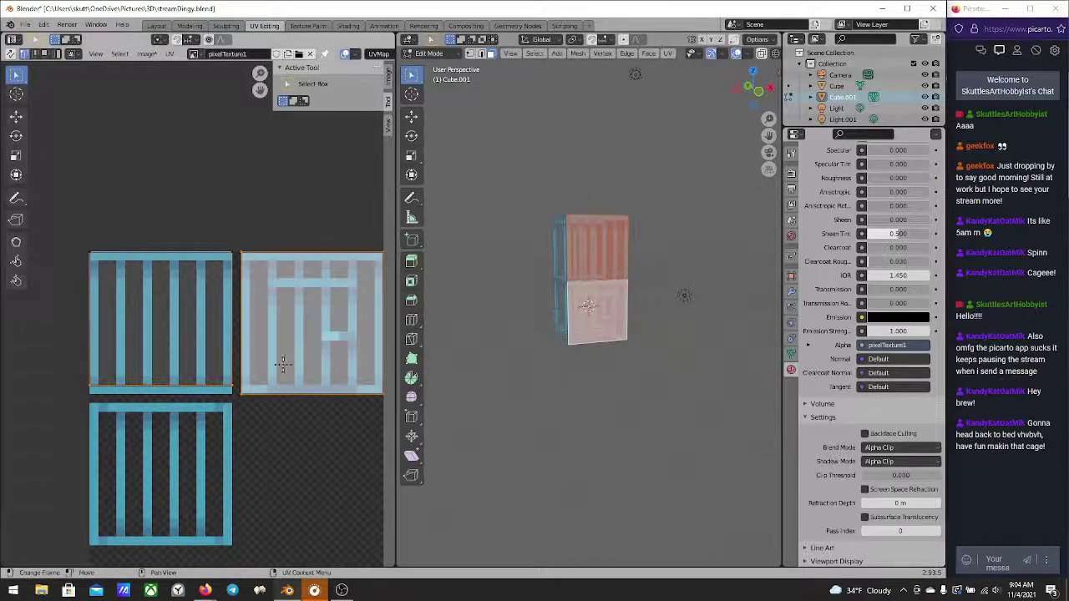
scroll(600, 279, up, 2)
ctrl+scroll(222, 326, down, 3)
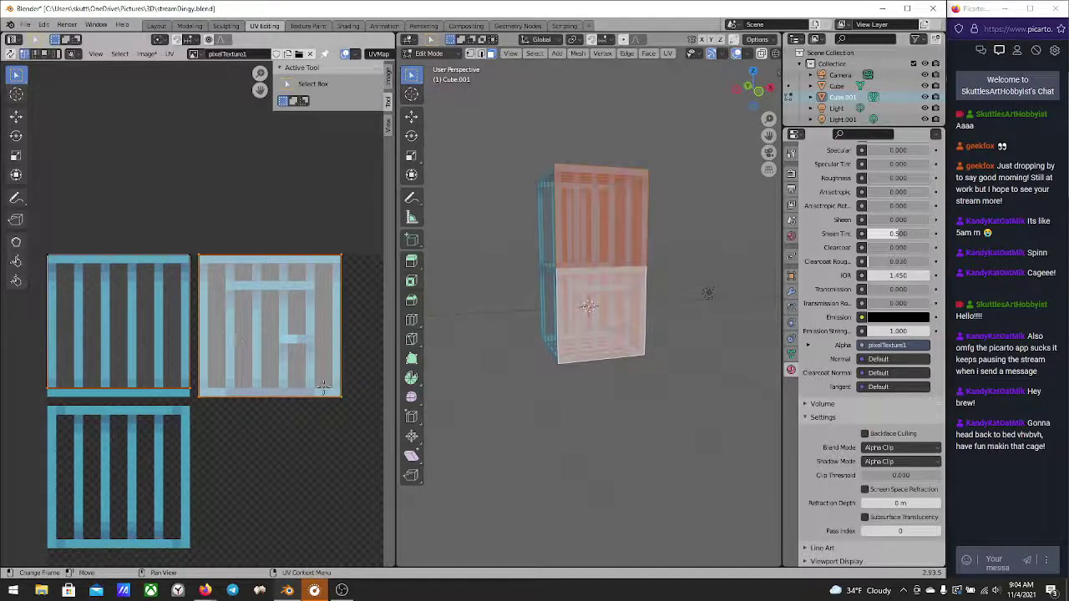
scroll(338, 392, down, 3)
scroll(287, 370, up, 3)
middle_drag(286, 370, 205, 303)
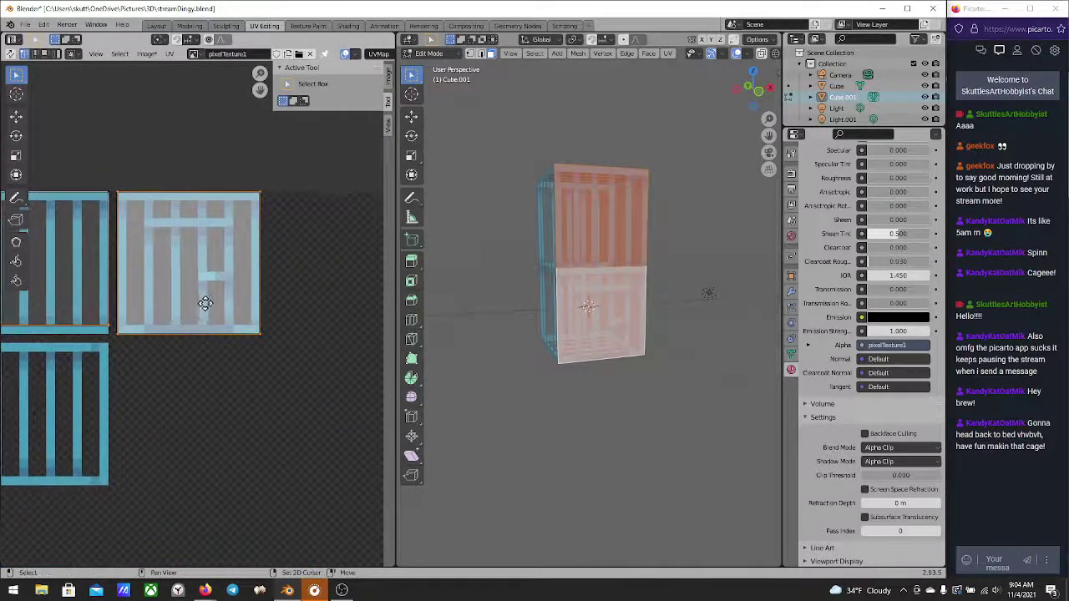
middle_drag(242, 349, 286, 370)
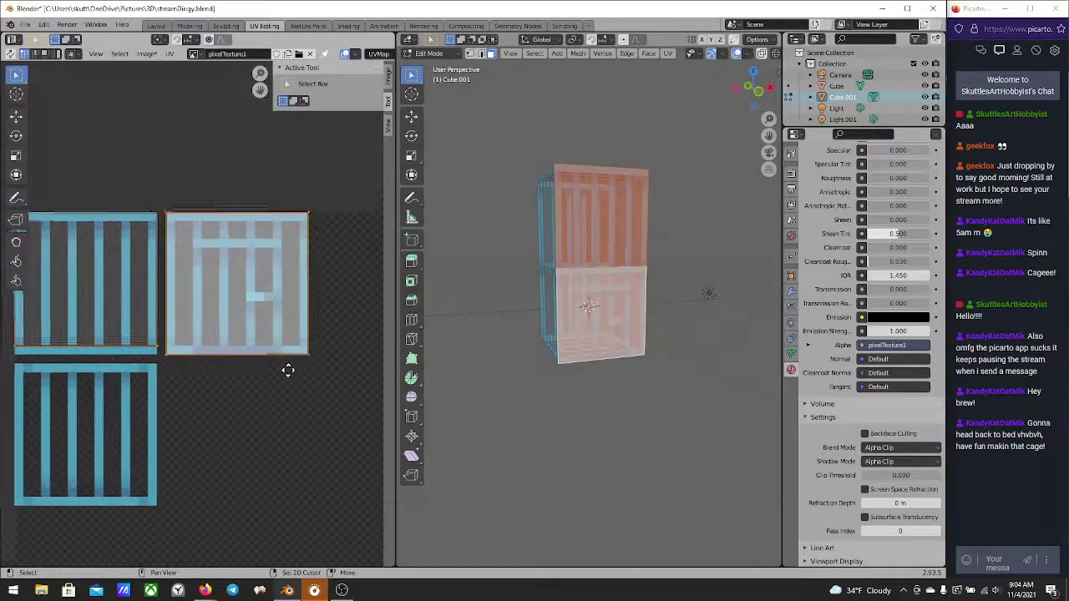
Select the lower cage face and move its UV island to a new spot
click(589, 288)
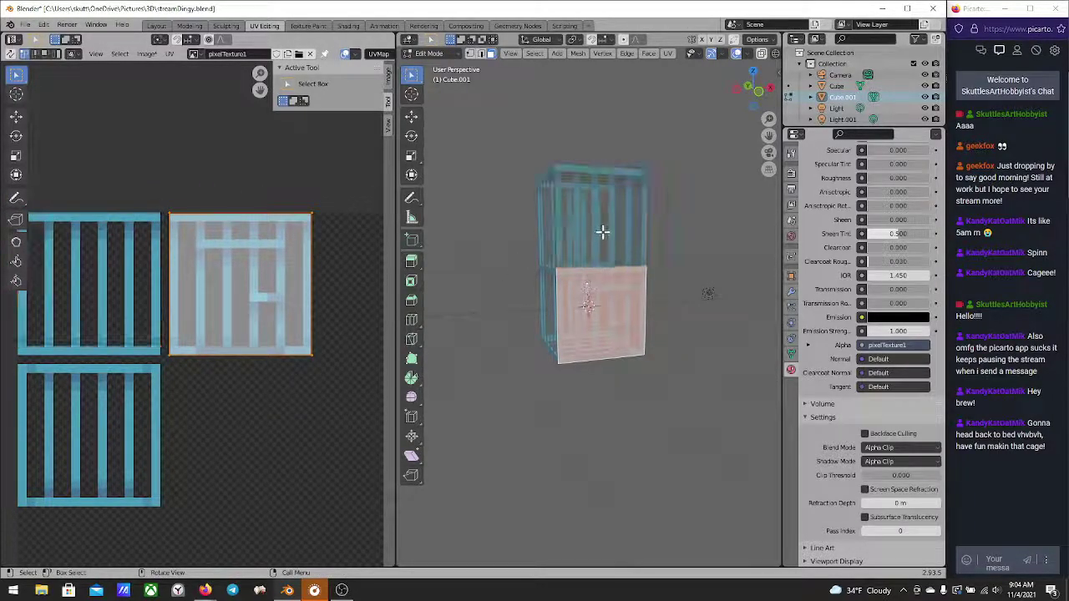
click(602, 231)
click(591, 294)
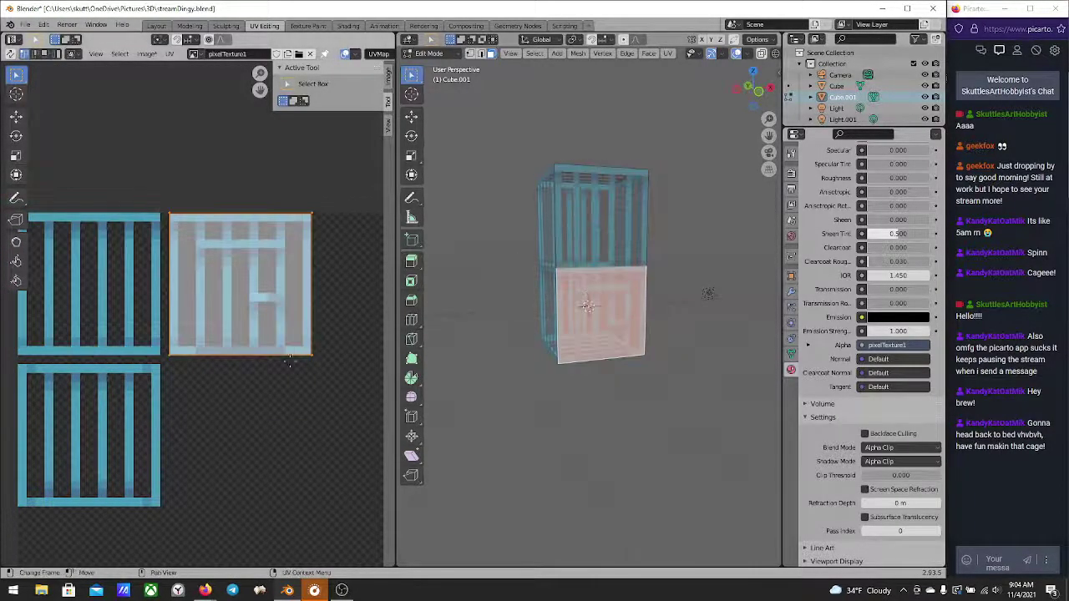
middle_drag(284, 367, 236, 367)
scroll(290, 365, down, 3)
scroll(292, 367, up, 1)
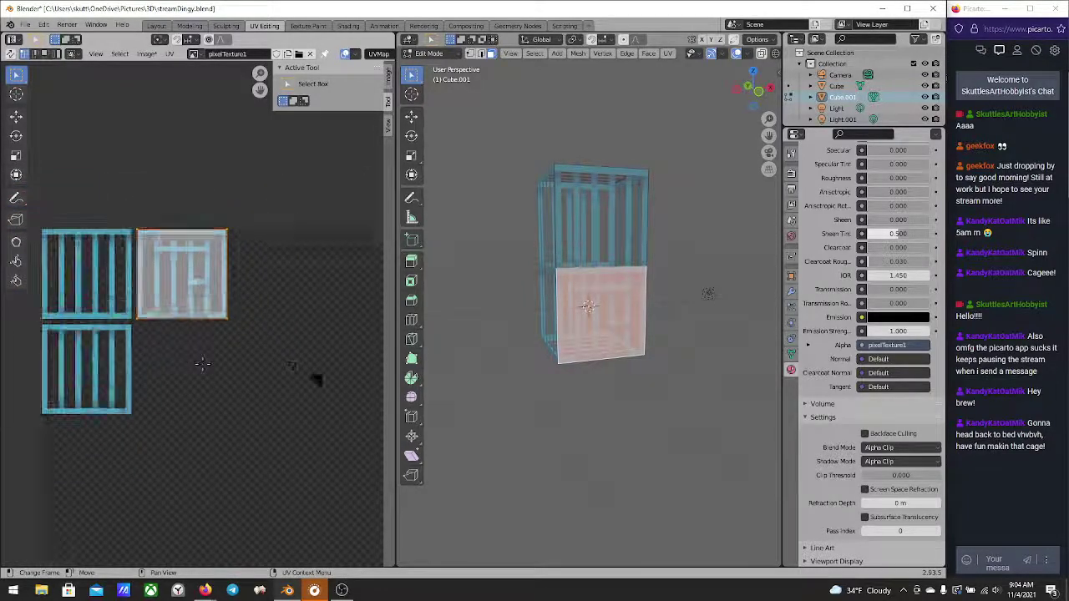
key(g)
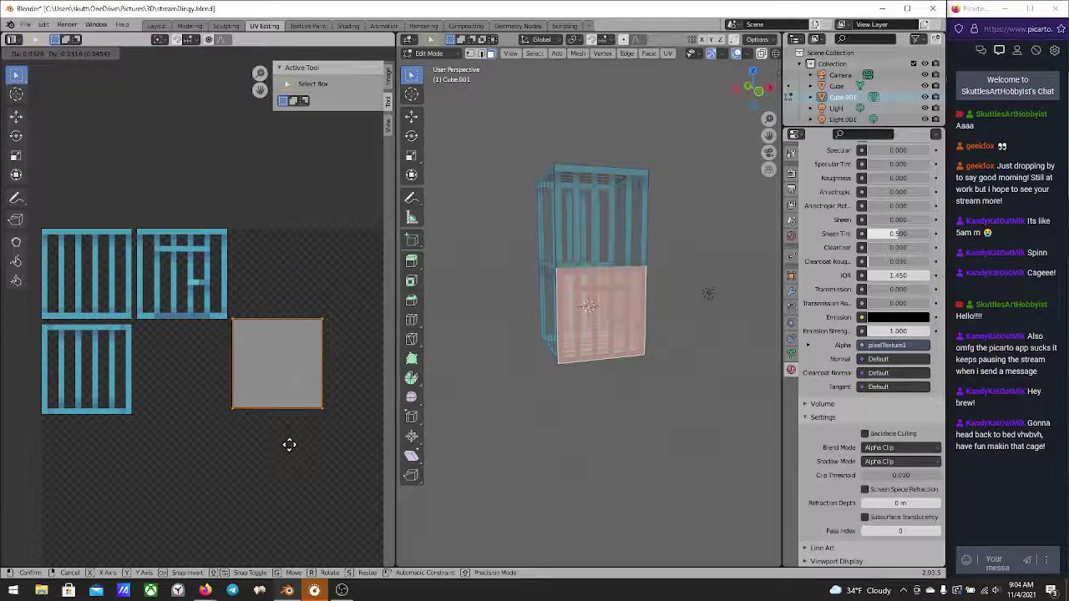
click(289, 446)
Select the top face and try stretching its UV edge, then undo the stretch
click(573, 207)
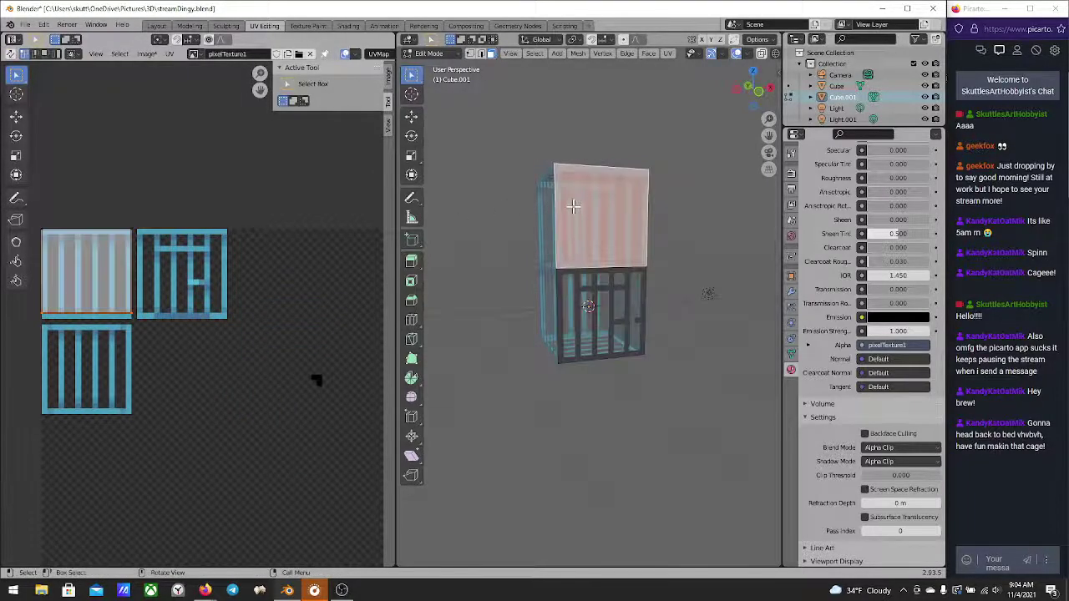
middle_drag(468, 284, 400, 299)
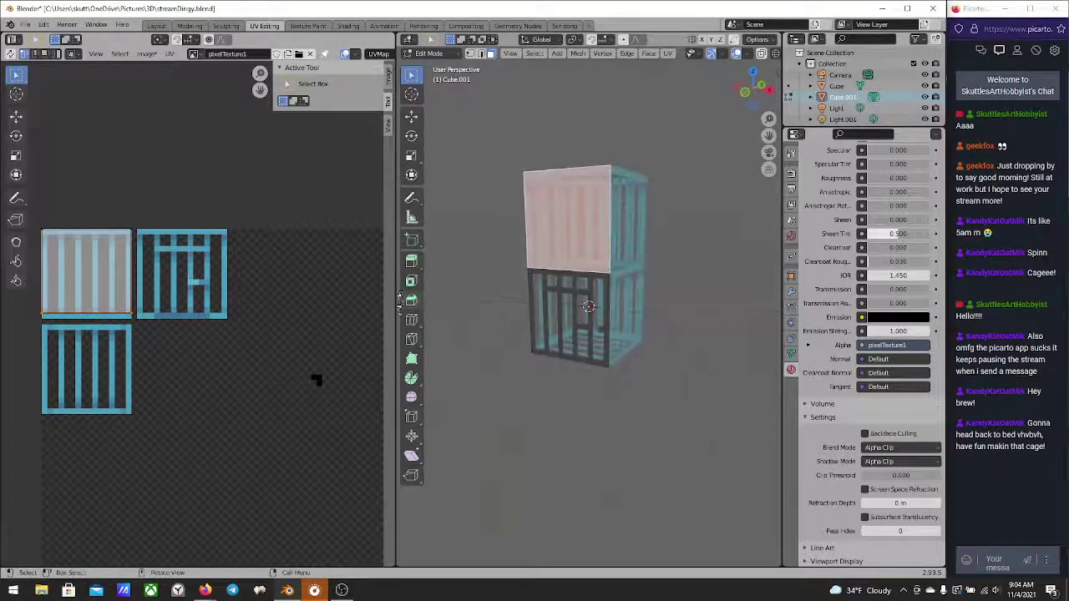
middle_drag(510, 283, 492, 301)
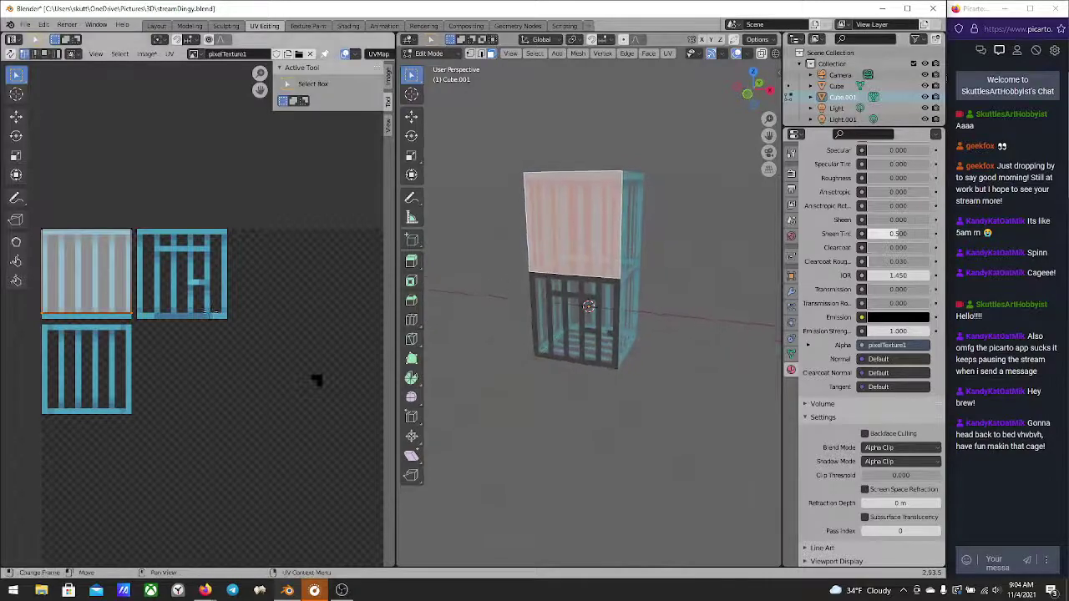
key(g)
key(Escape)
middle_drag(36, 204, 51, 204)
key(g)
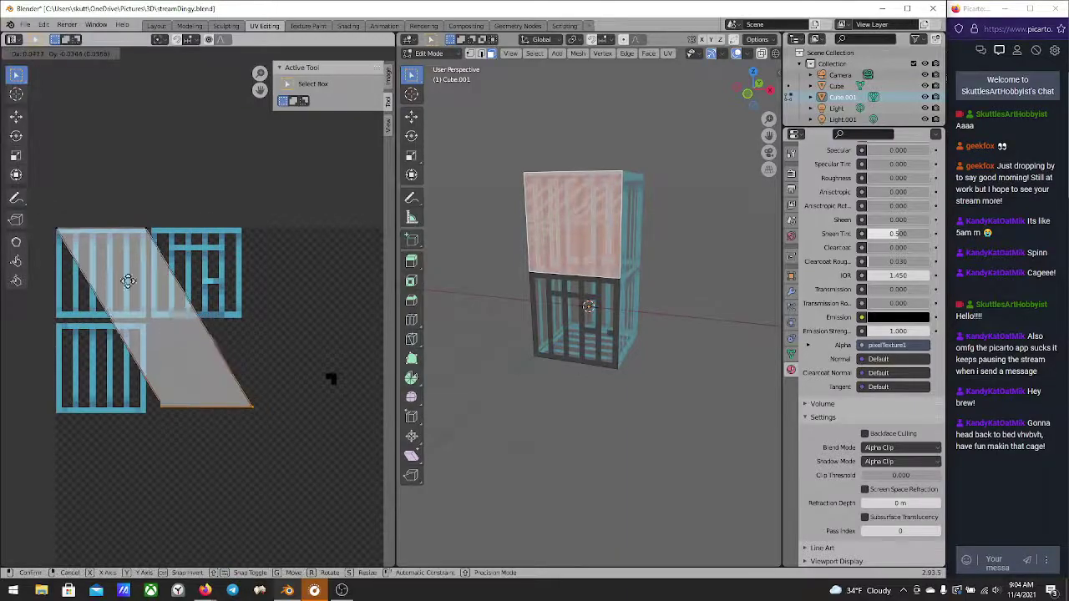
click(127, 275)
right_click(128, 275)
key(Escape)
key(ctrl+z)
key(ctrl+z)
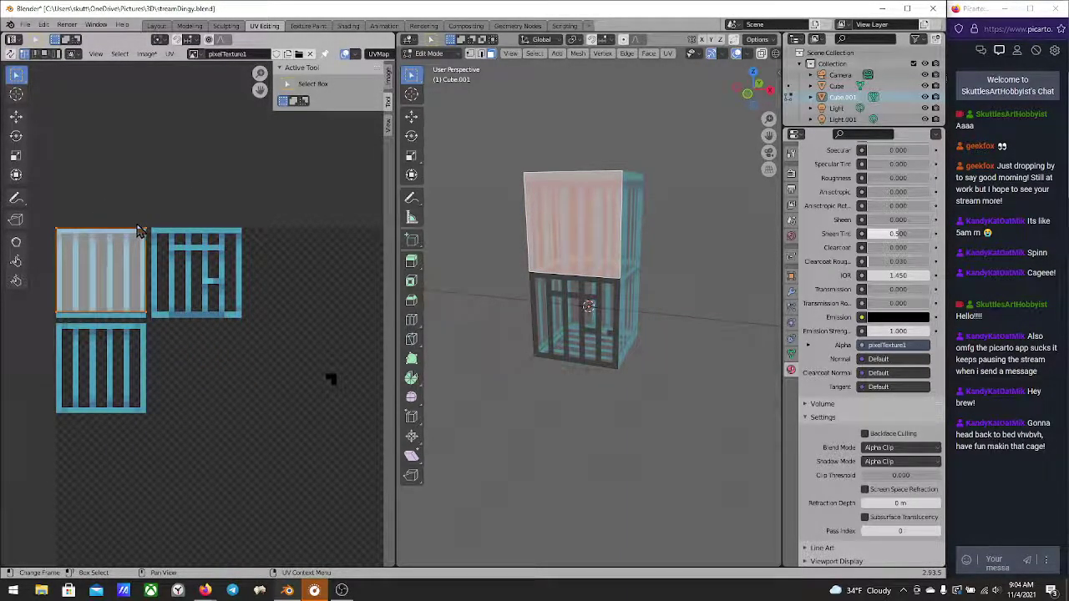
Move the top face's UV island beside the bar islands and fine-tune its position
key(g)
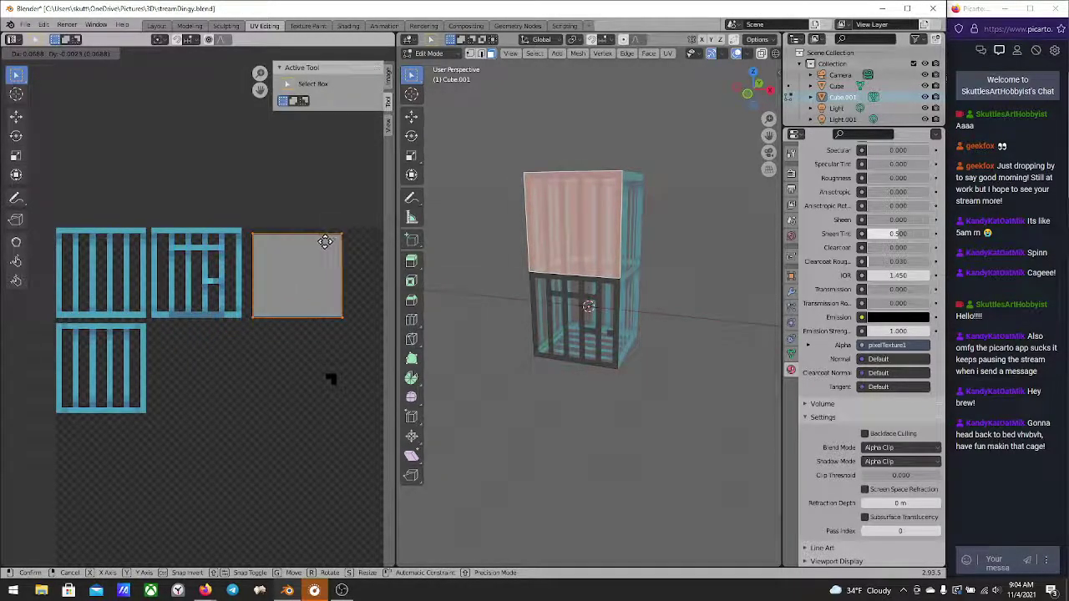
click(326, 255)
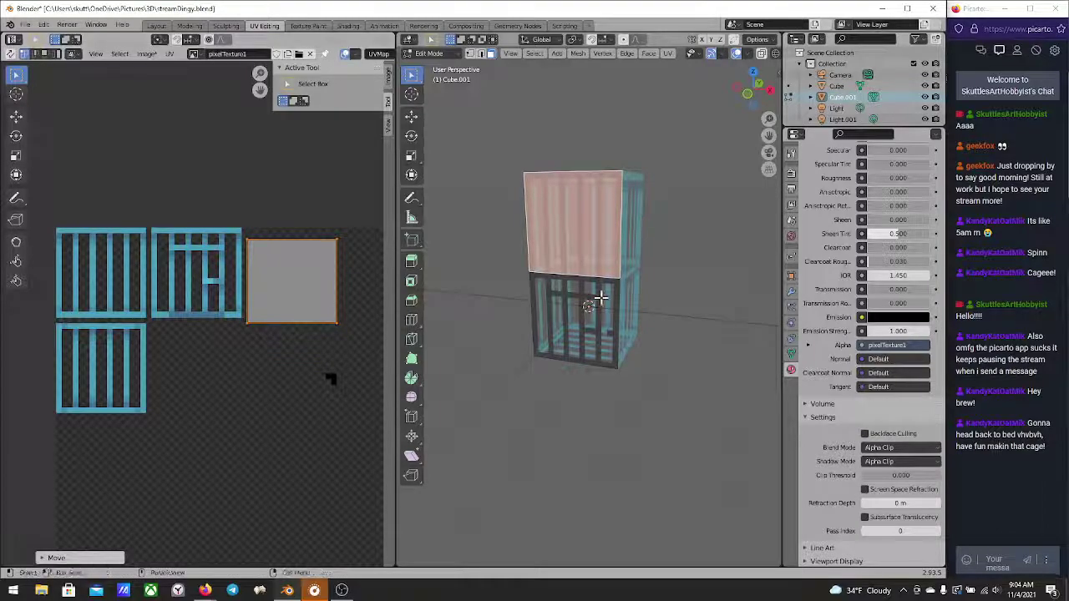
key(g)
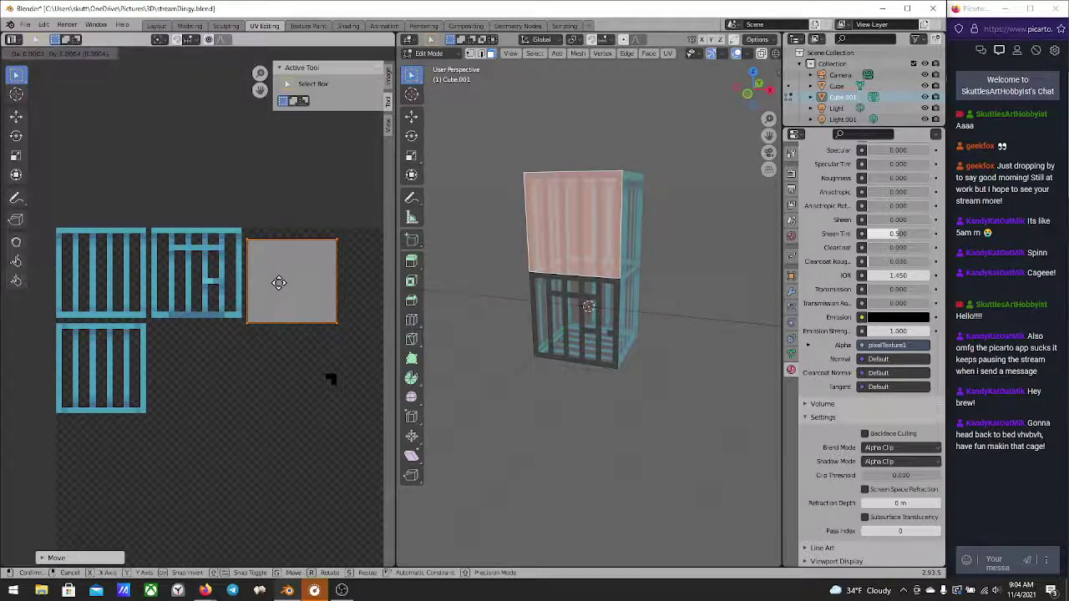
click(279, 276)
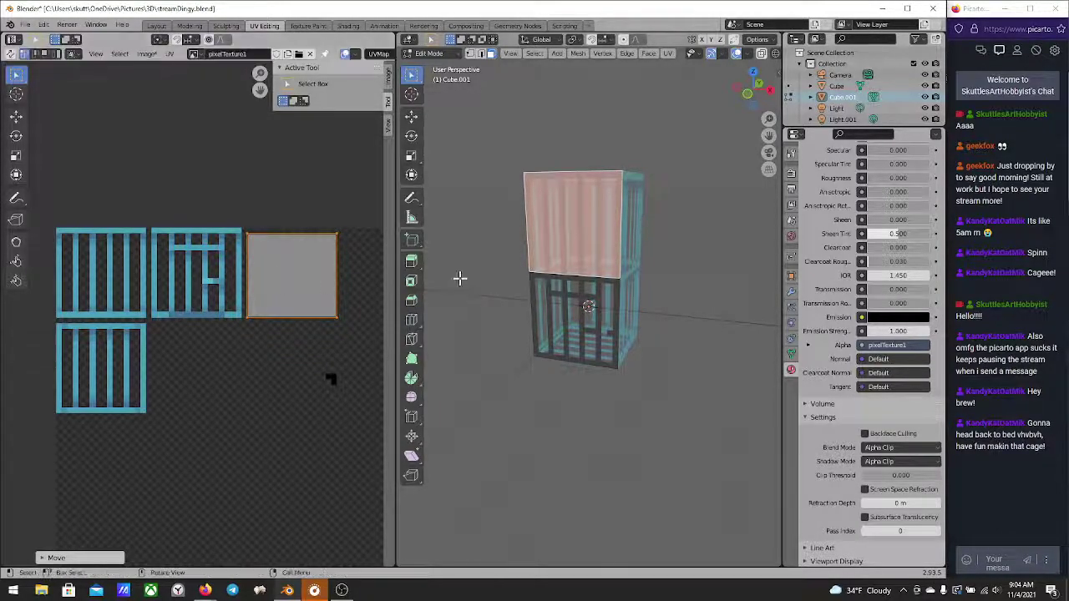
For the two front faces, align the upper UV square's bottom edge and corner with the lower square
click(548, 287)
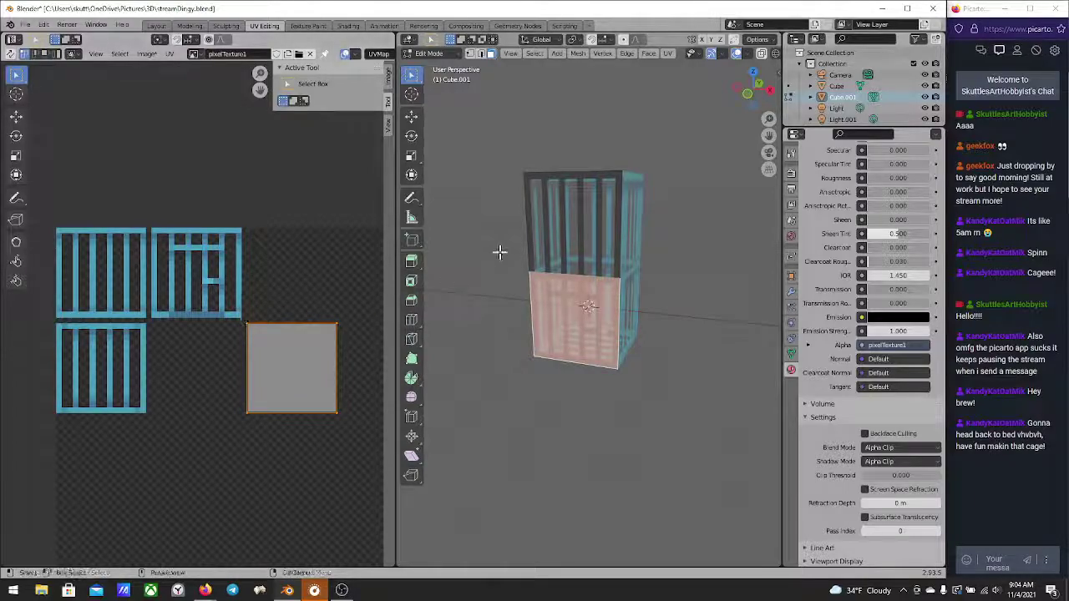
shift+click(553, 227)
scroll(320, 321, up, 2)
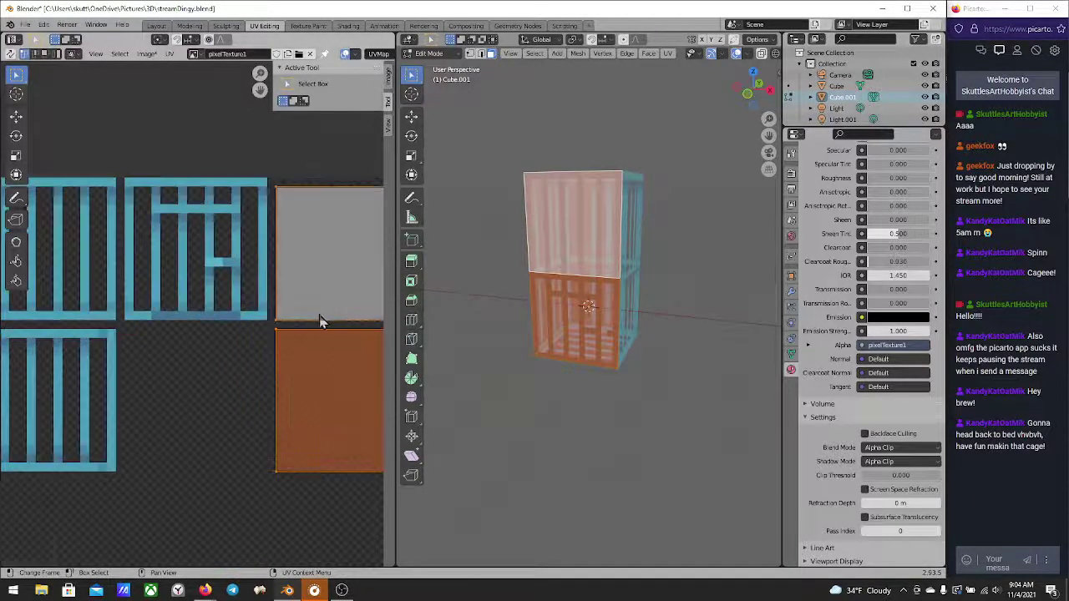
middle_drag(297, 335, 240, 317)
click(362, 304)
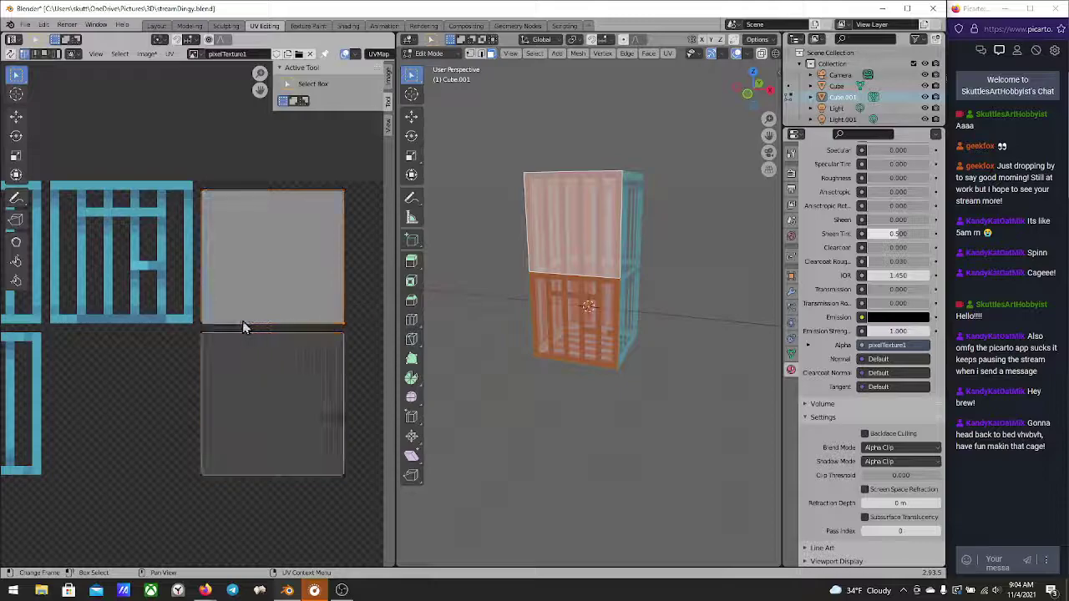
key(g)
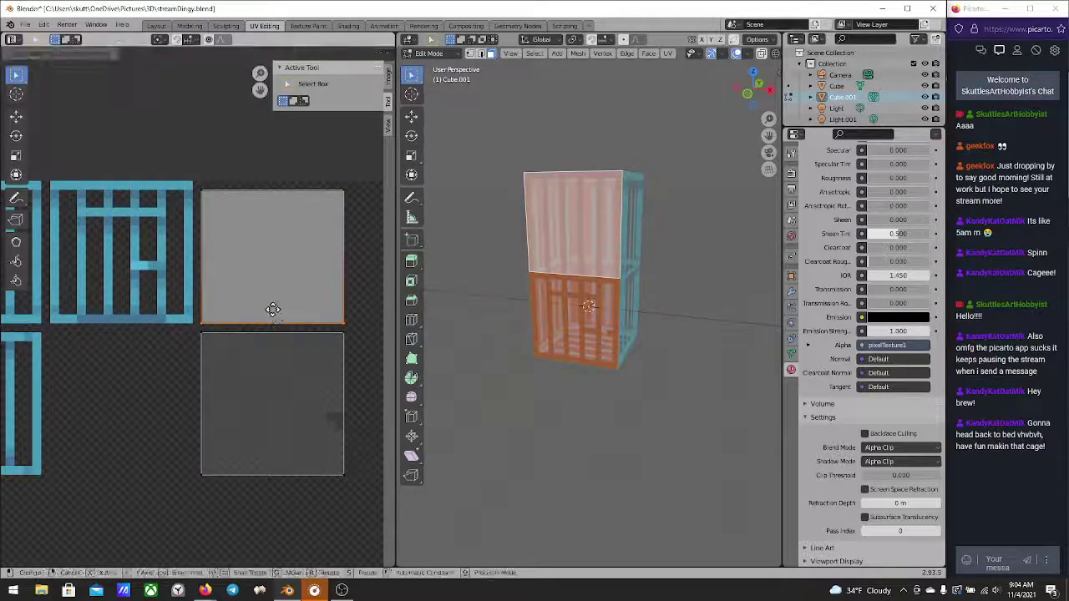
click(279, 325)
click(351, 372)
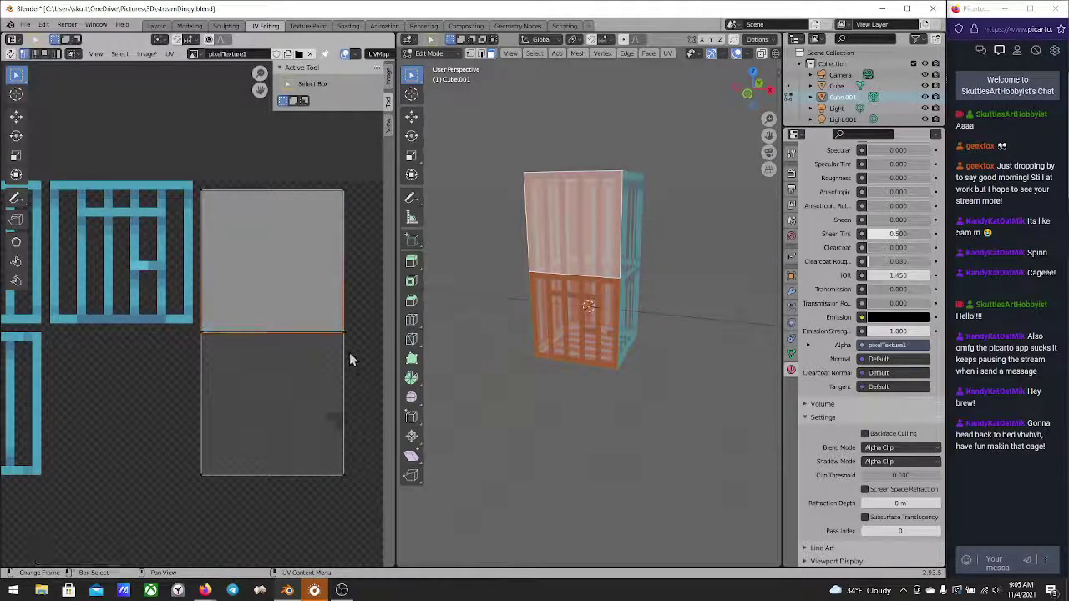
key(g)
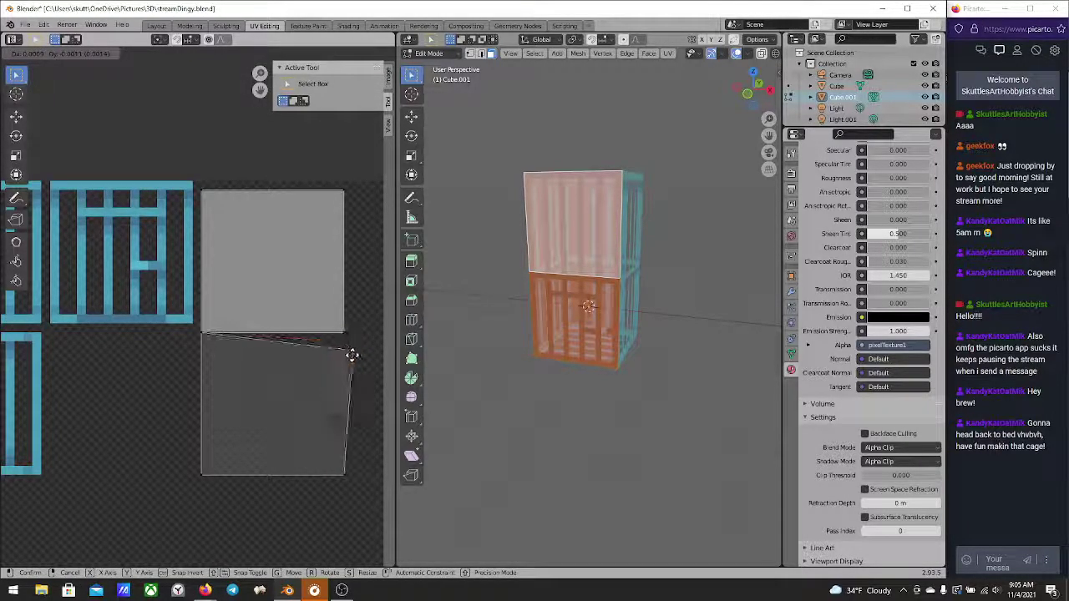
click(348, 332)
Clear the UV selection, review the layout and return to Object Mode
middle_drag(417, 322, 444, 310)
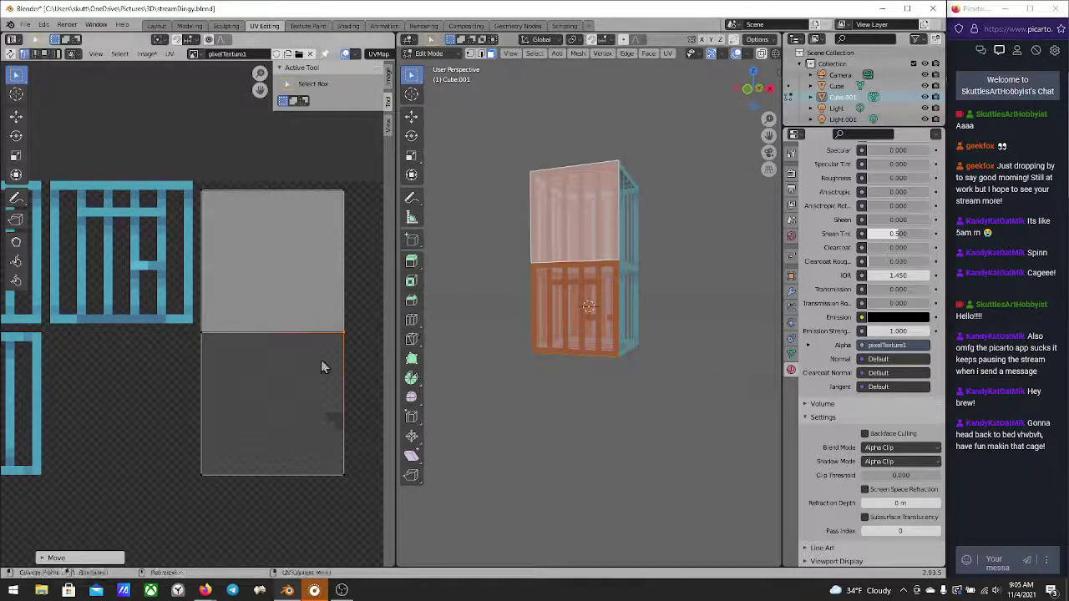
click(241, 361)
scroll(301, 363, down, 1)
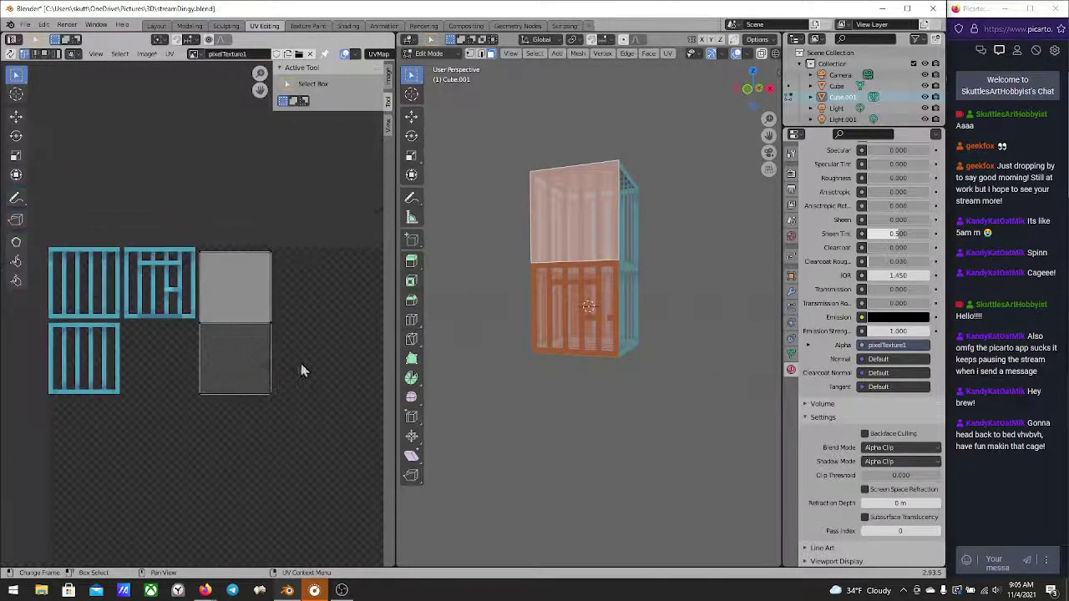
scroll(302, 366, up, 2)
middle_drag(326, 365, 251, 389)
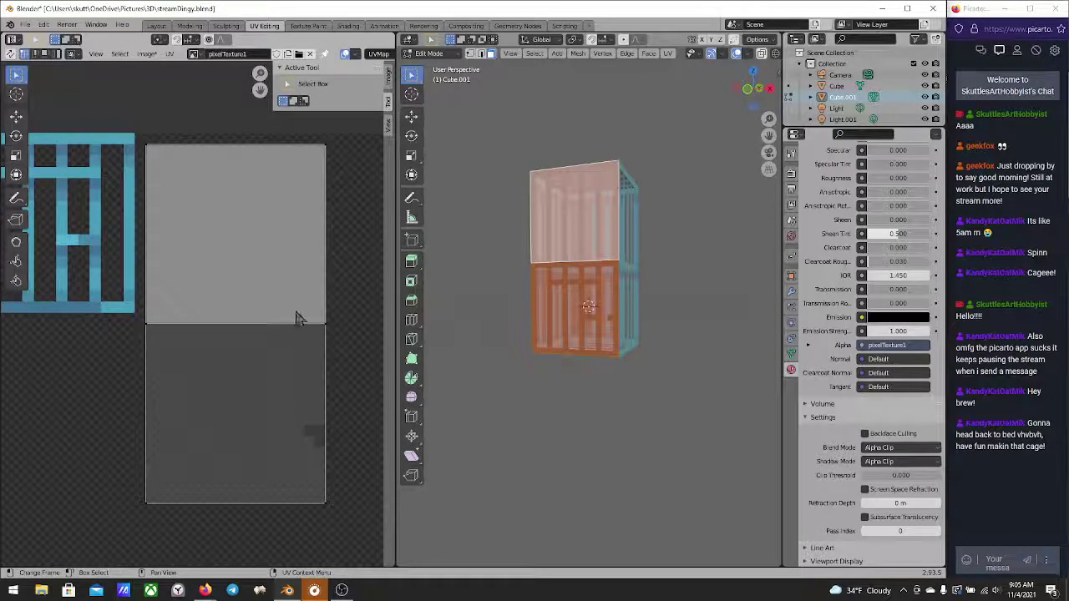
middle_drag(297, 319, 296, 334)
middle_drag(602, 229, 585, 284)
key(Tab)
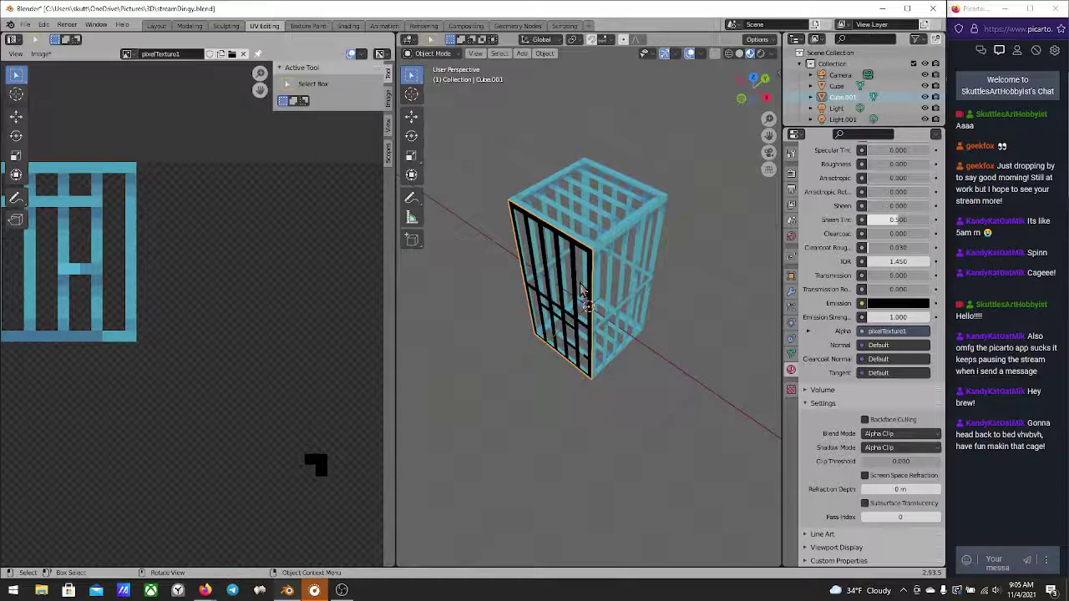
Move Cube.001 along Y and rotate it about the Z axis in Object Mode
key(g)
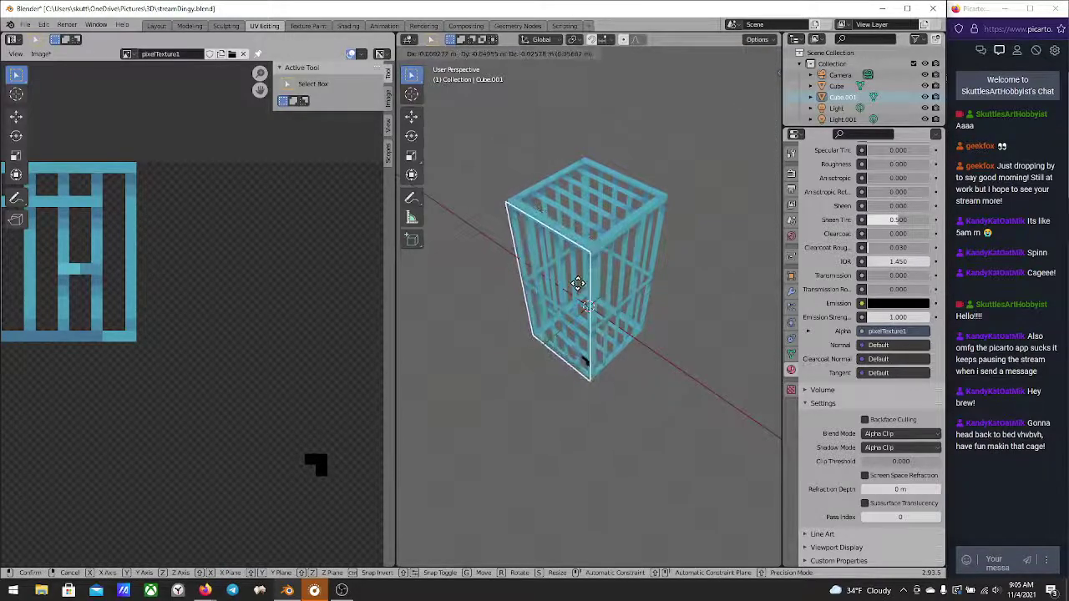
key(y)
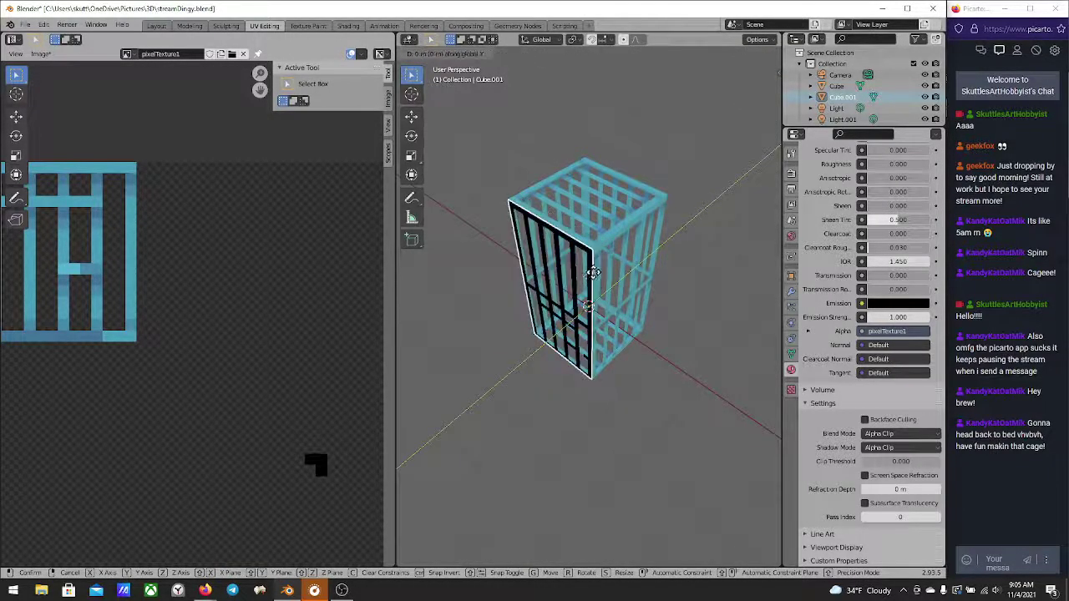
click(614, 257)
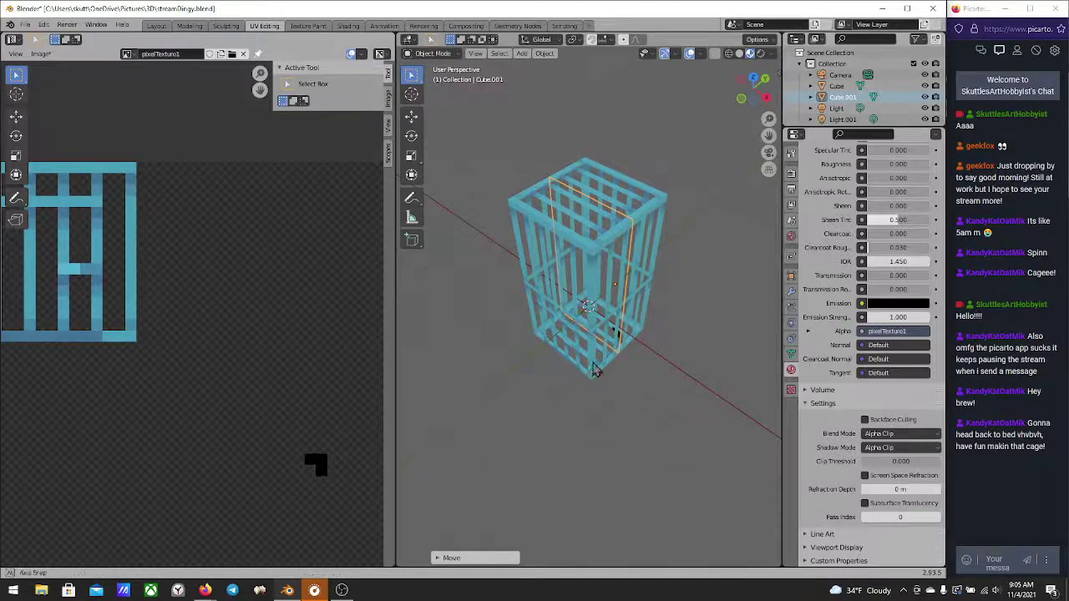
mouse_move(595, 371)
middle_down()
mouse_move(660, 296)
mouse_move(584, 343)
mouse_move(615, 329)
mouse_move(618, 380)
mouse_move(598, 388)
middle_up()
key(r)
key(z)
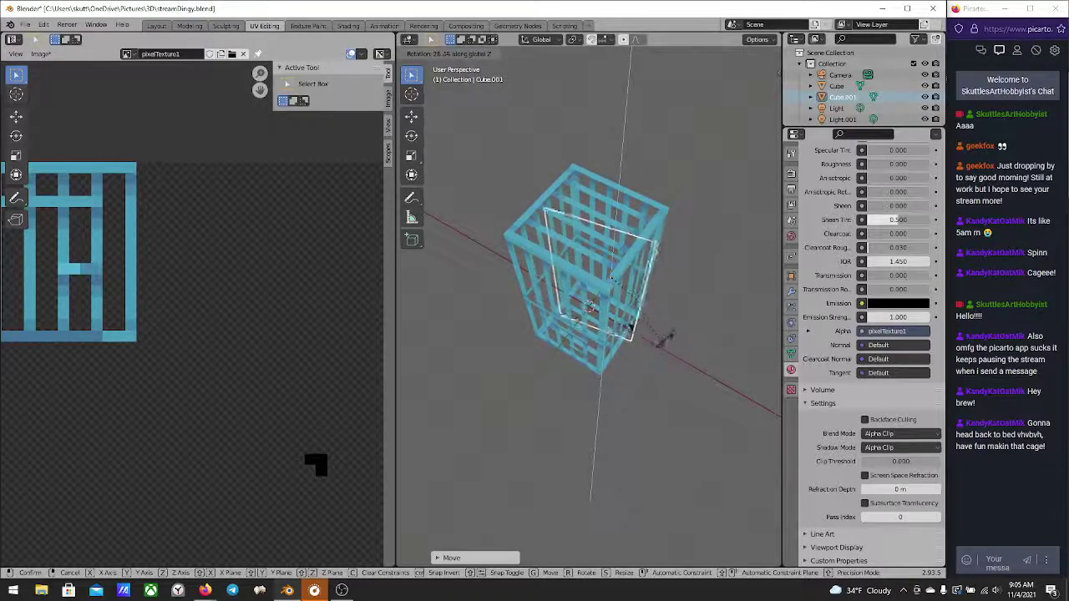
click(657, 343)
middle_drag(660, 342, 610, 318)
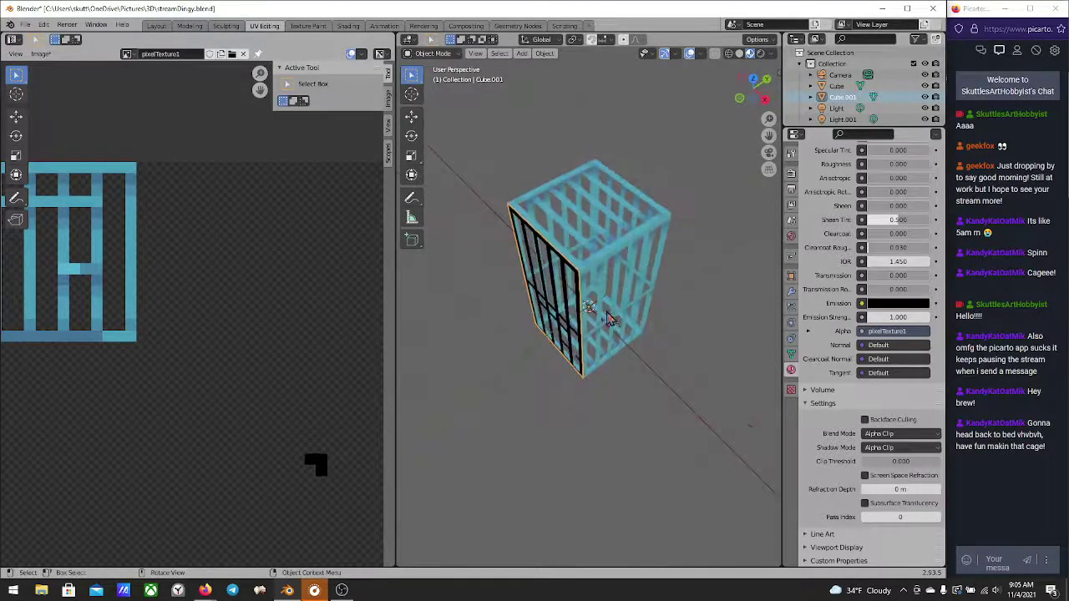
scroll(596, 311, up, 6)
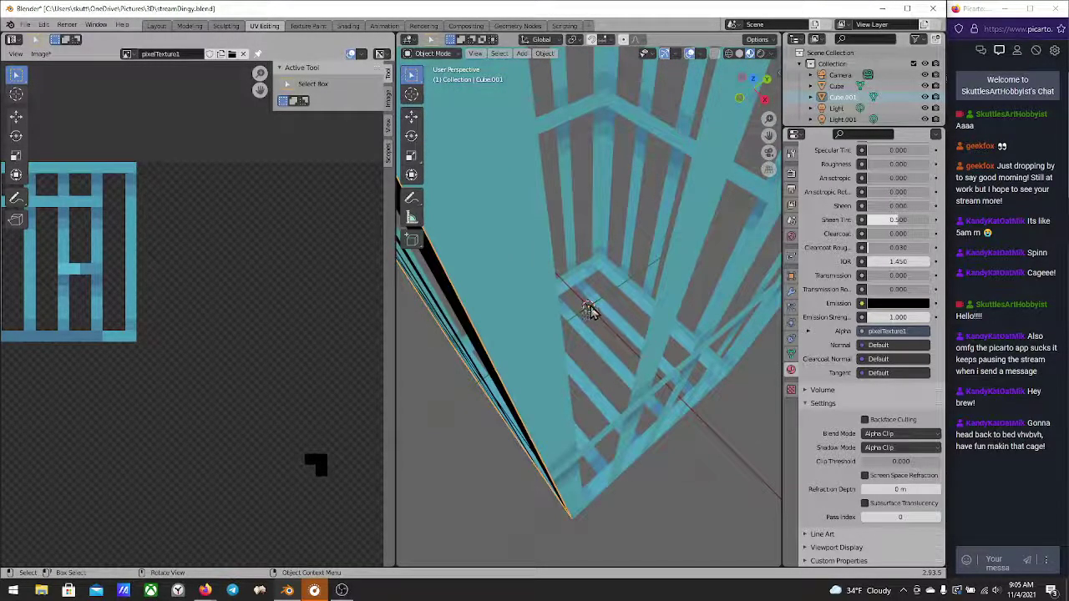
scroll(589, 311, down, 6)
Shift the panel's mesh along global Y in Edit Mode, then return to Object Mode
key(Tab)
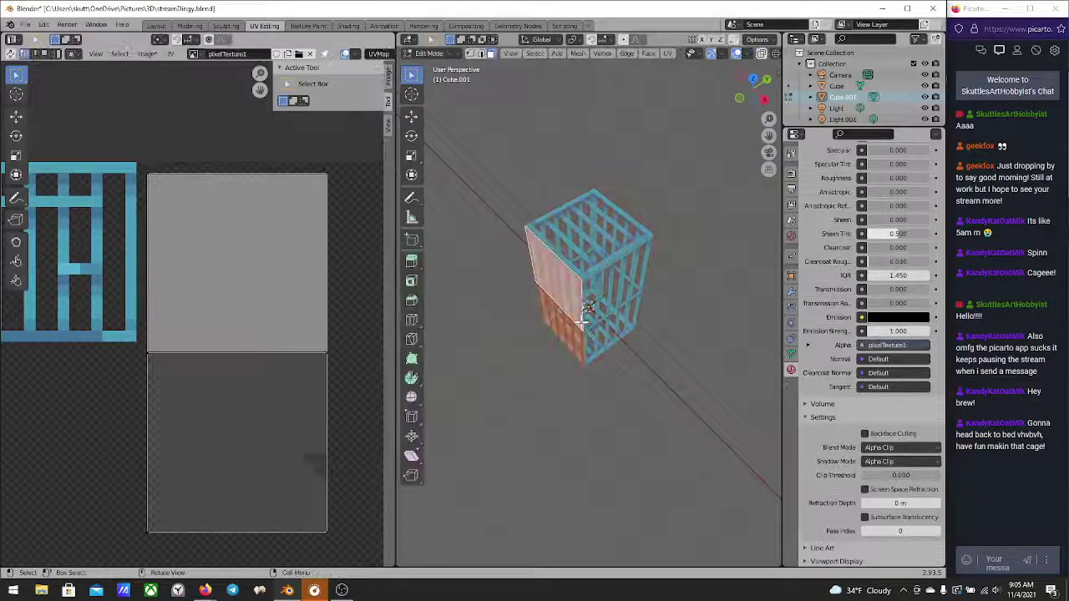
middle_drag(589, 334, 576, 217)
middle_drag(523, 307, 616, 318)
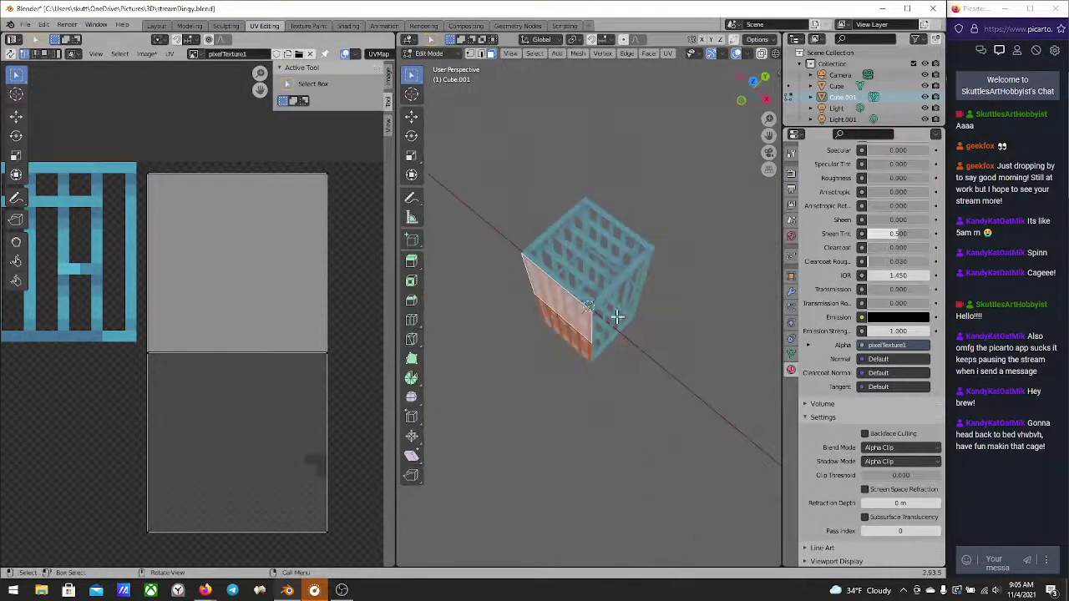
key(g)
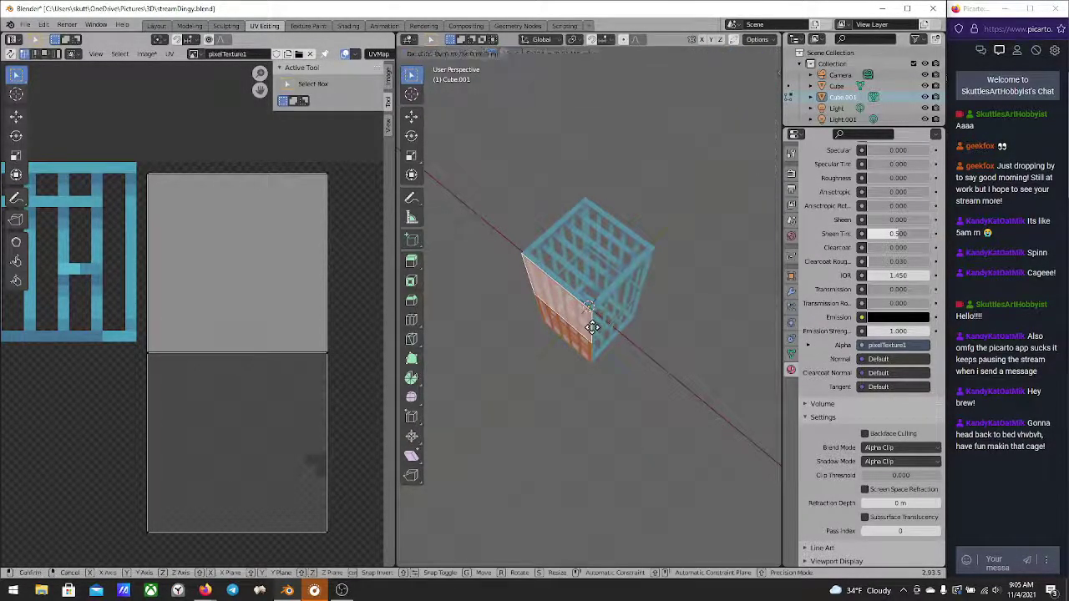
key(y)
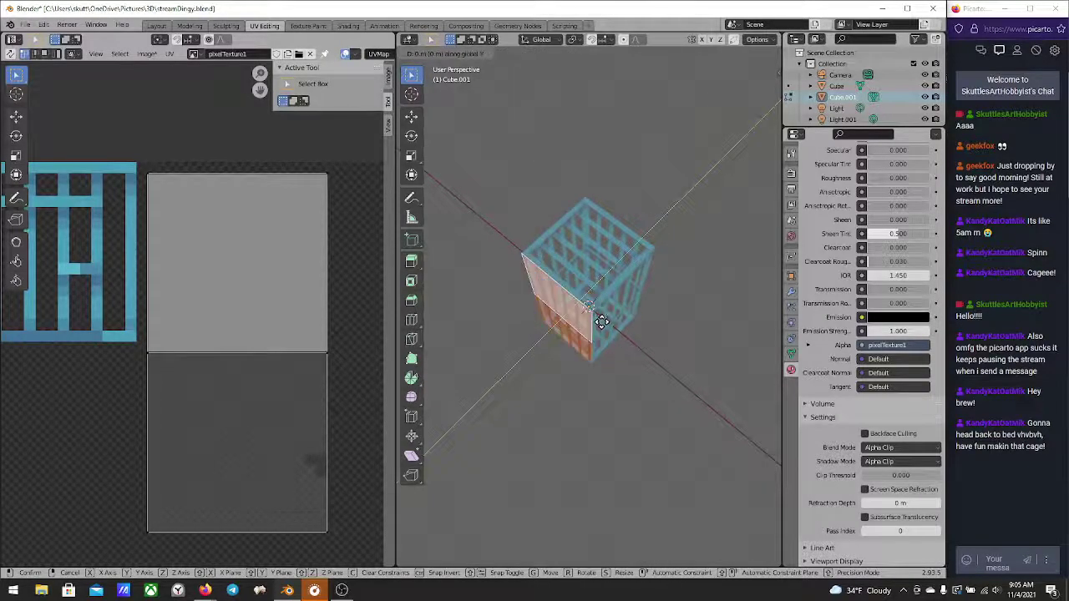
key(Return)
middle_drag(556, 382, 607, 287)
key(Tab)
Rotate the panel again about Z so it sits at 25° in line with the cage
scroll(606, 267, up, 3)
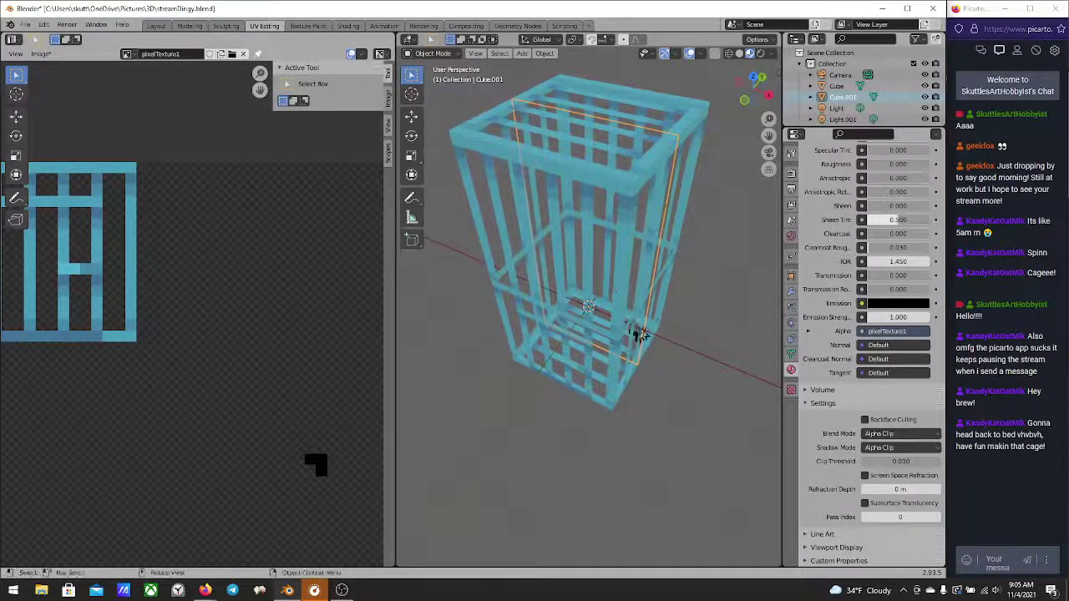
key(r)
key(z)
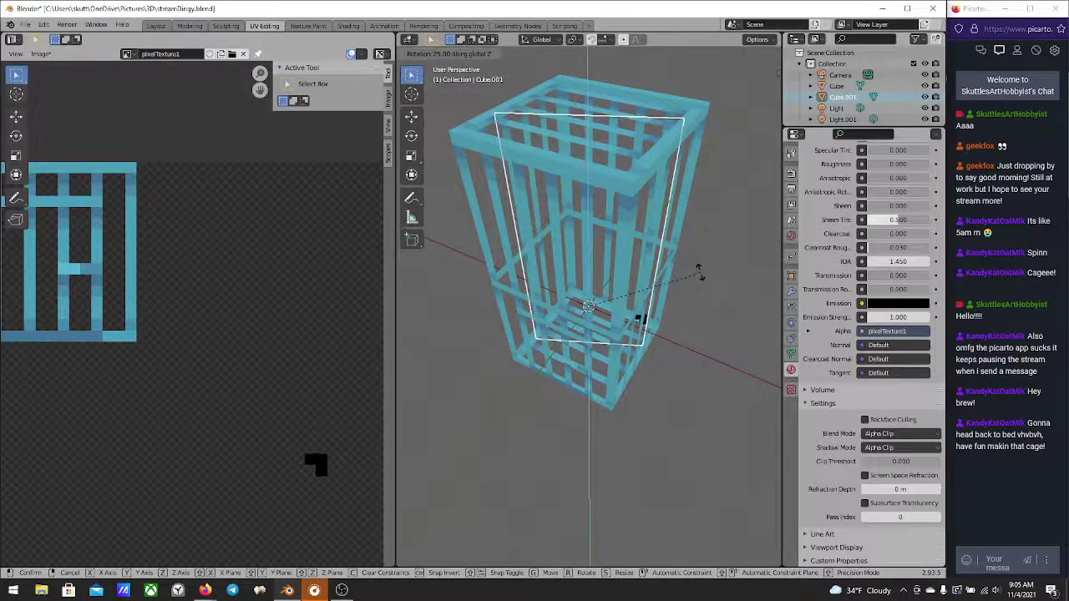
click(701, 276)
middle_drag(704, 279, 682, 292)
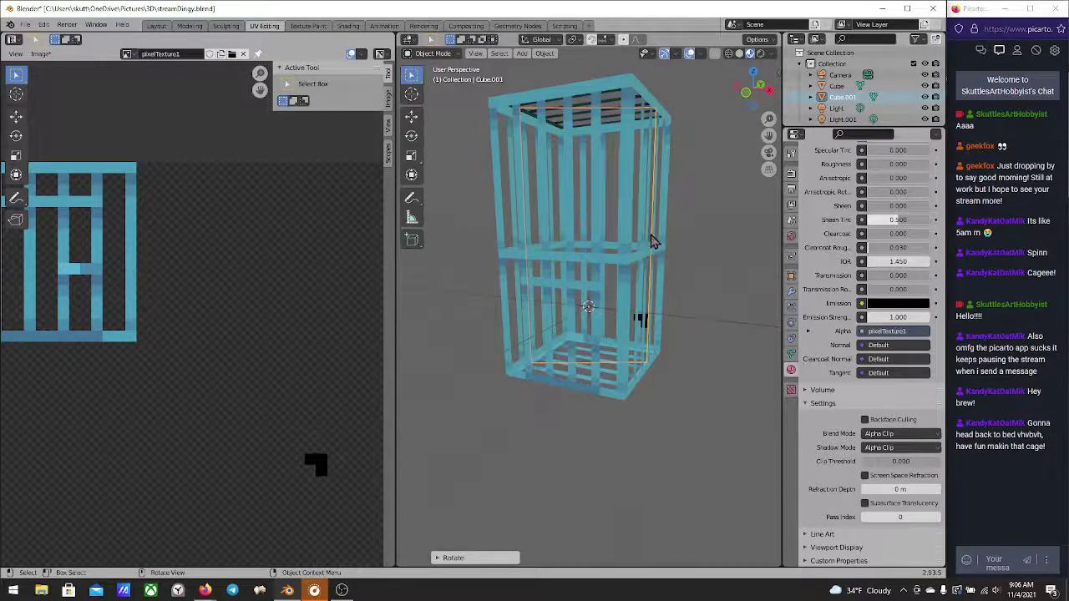
middle_drag(652, 242, 648, 272)
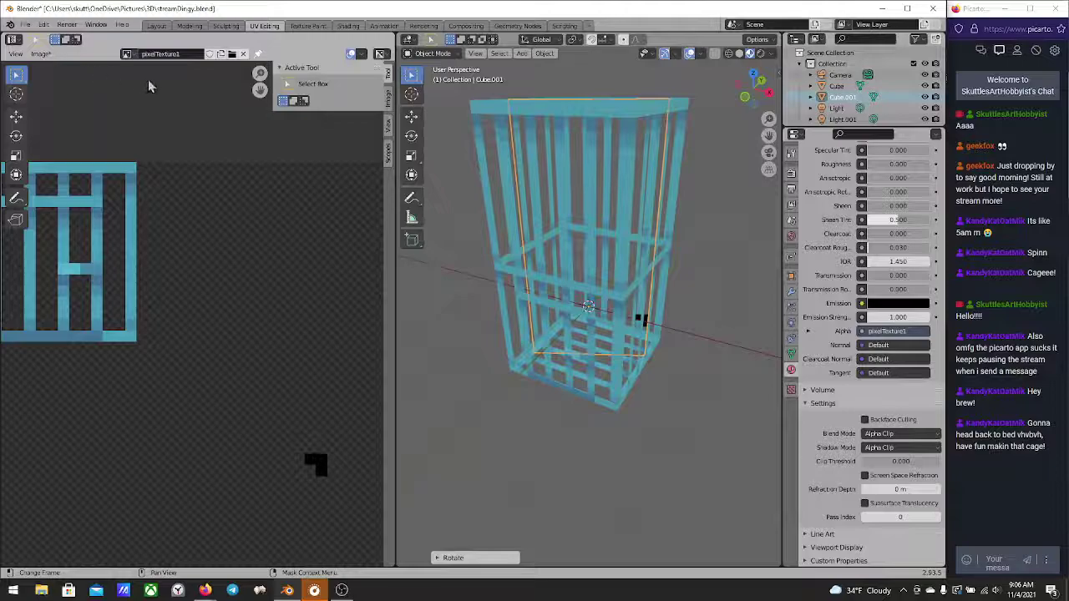
Save the edited pixelTexture1 image with Alt+S
scroll(204, 334, down, 2)
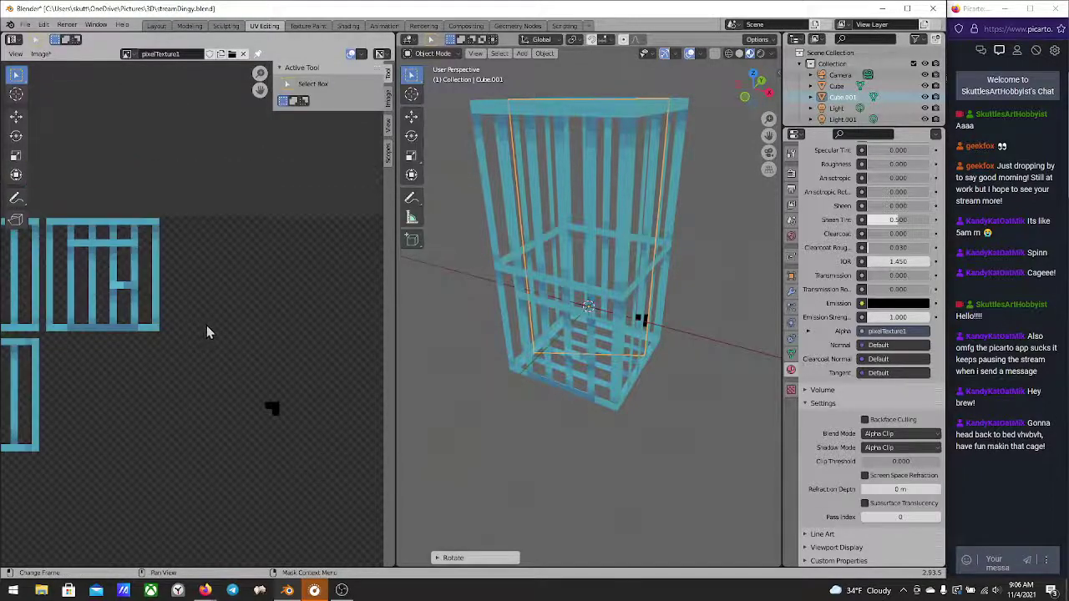
key(alt+s)
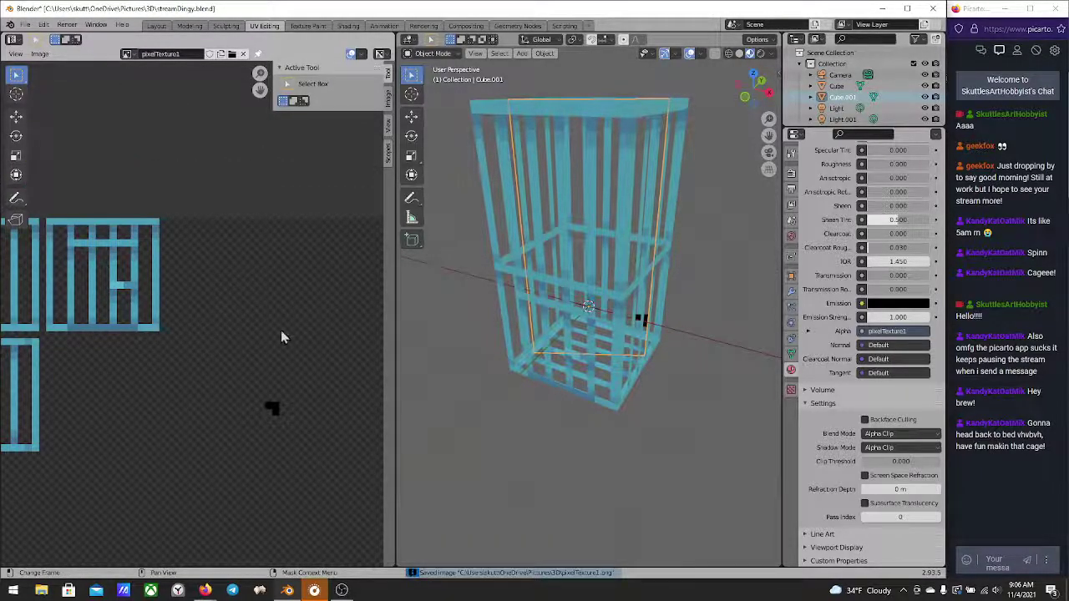
middle_drag(282, 334, 194, 315)
scroll(196, 314, up, 4)
scroll(196, 314, down, 2)
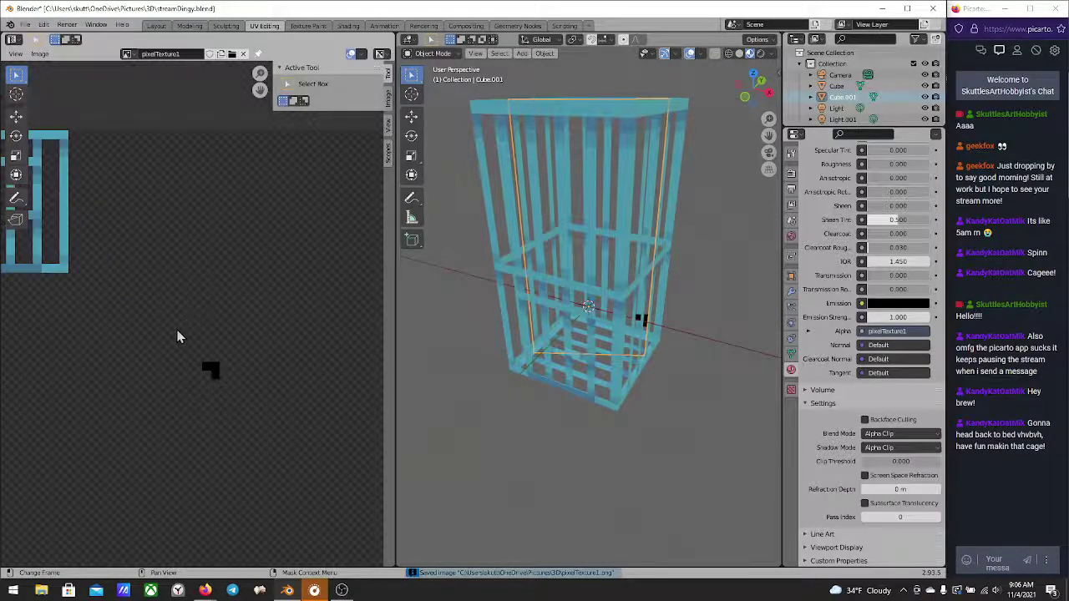
middle_drag(109, 327, 151, 335)
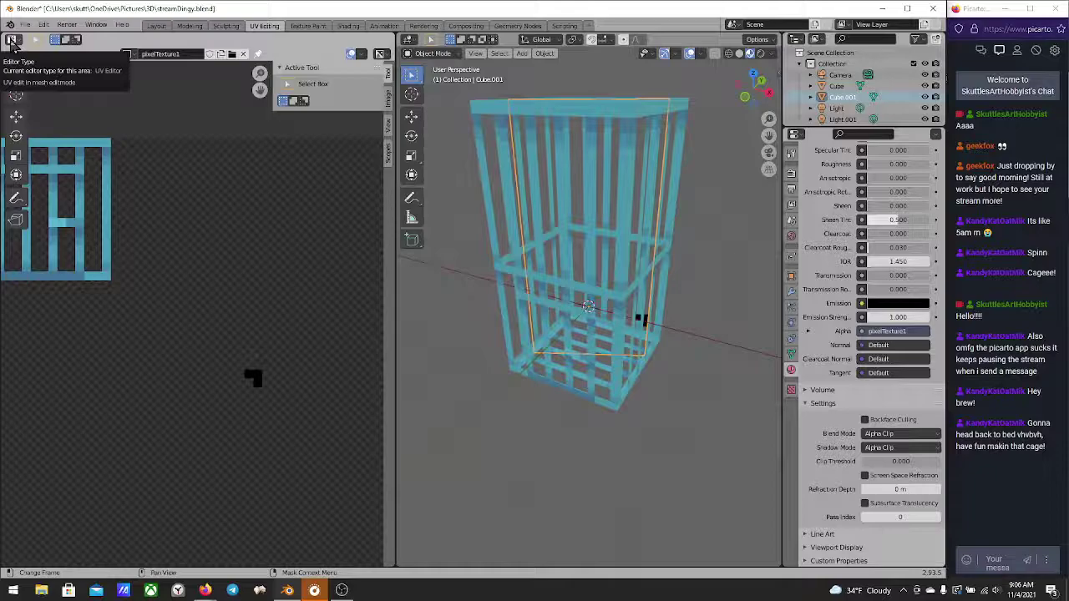
Change the UV Editor panel into the Image Editor for texture painting
click(12, 41)
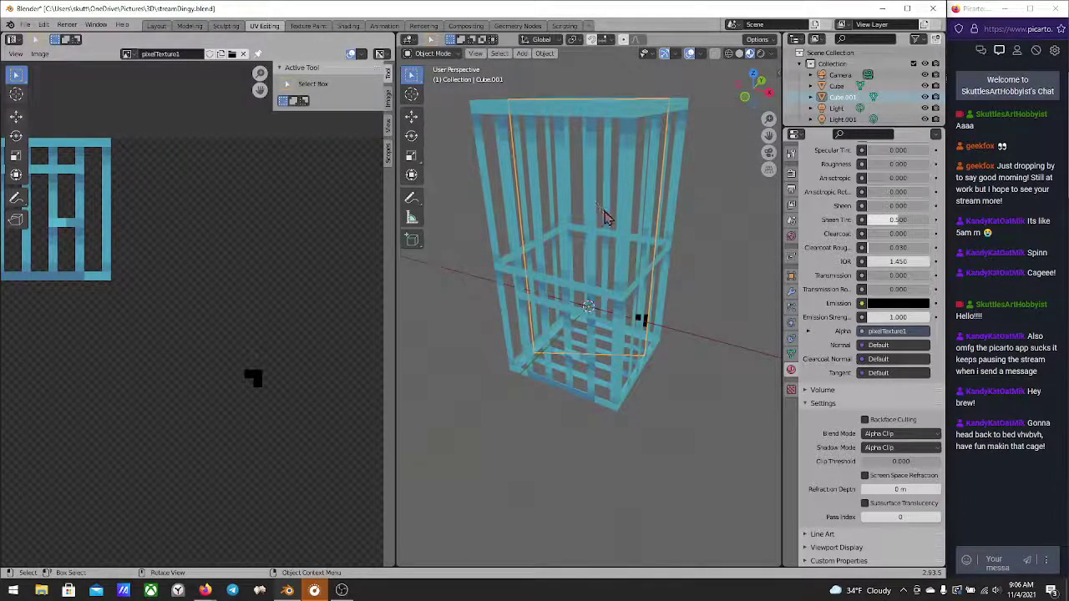
key(Tab)
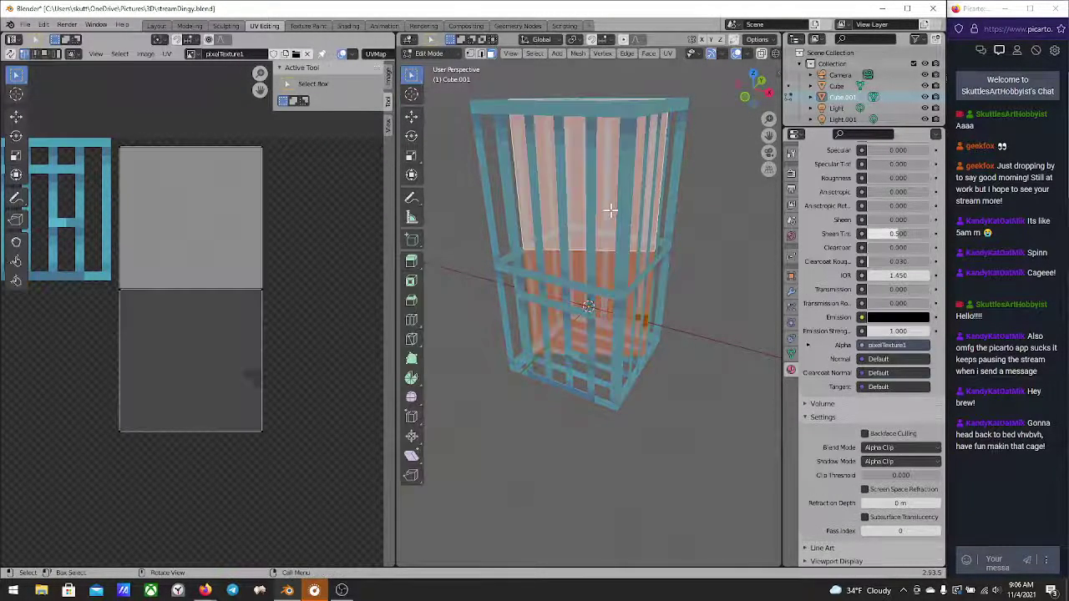
click(12, 40)
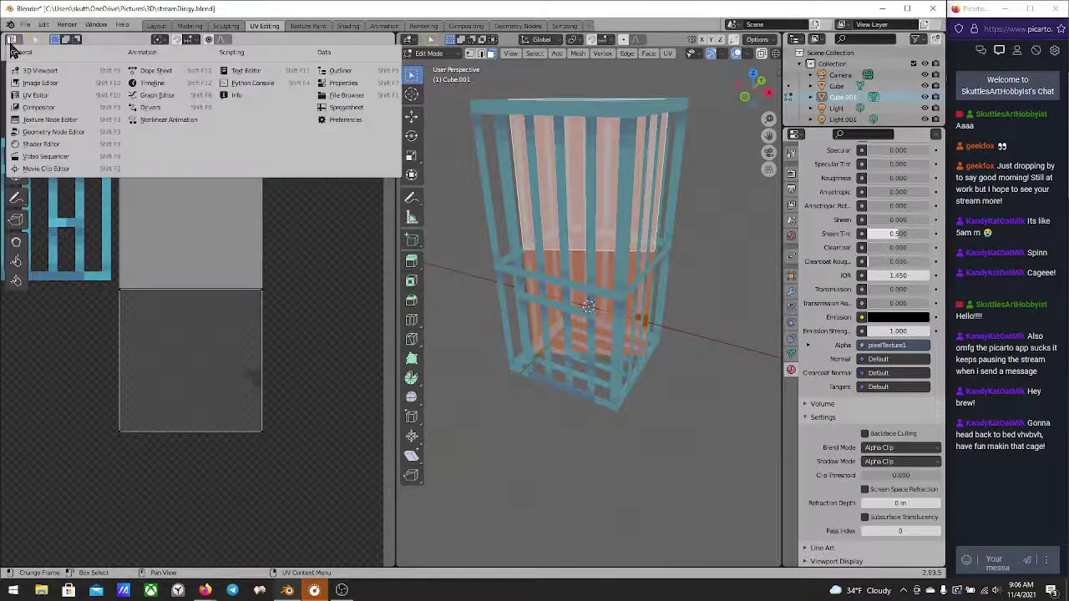
click(30, 87)
scroll(184, 280, up, 2)
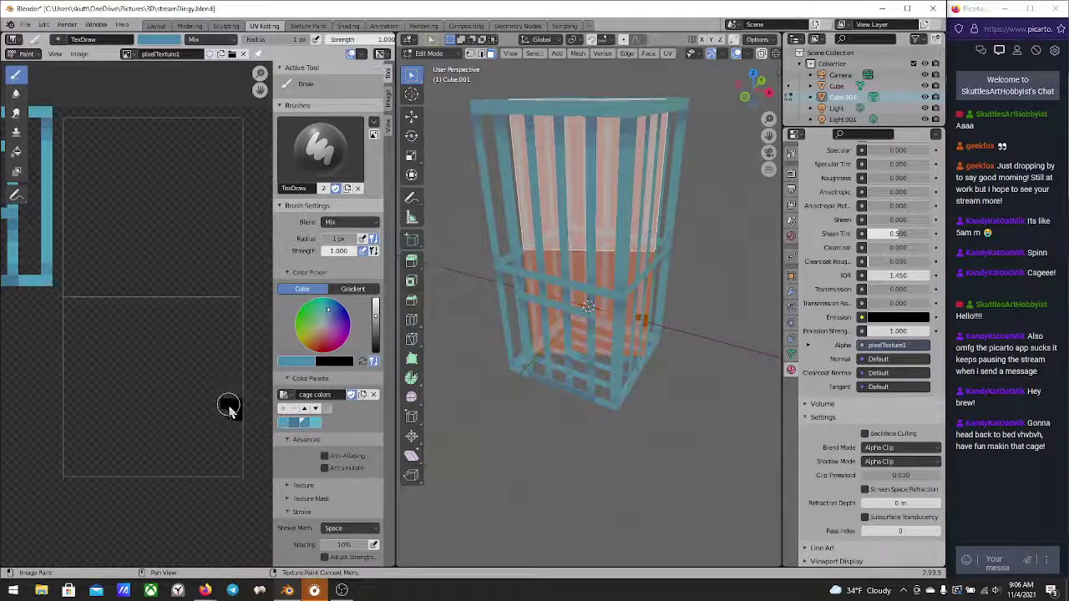
Set the brush blend to Erase Alpha and erase the stray black patch
click(347, 223)
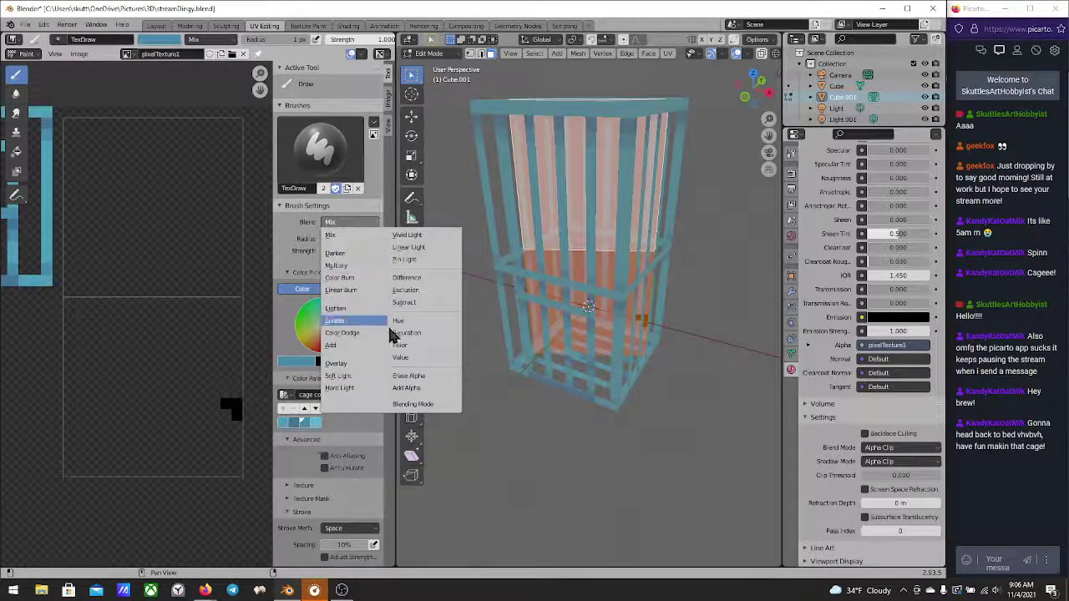
click(399, 377)
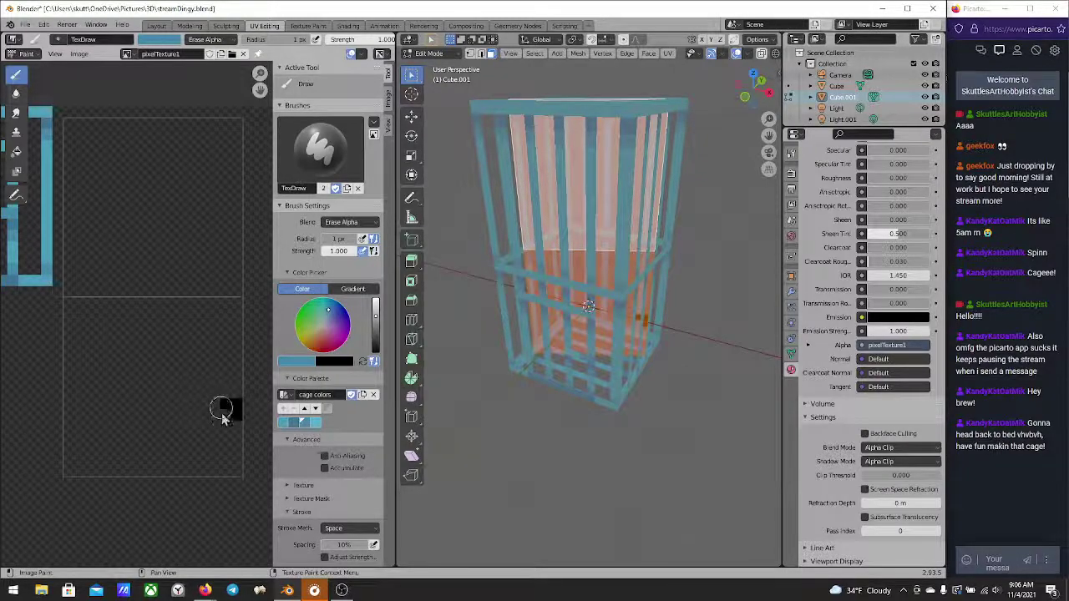
mouse_move(226, 401)
mouse_down()
mouse_move(243, 431)
mouse_move(239, 334)
mouse_up()
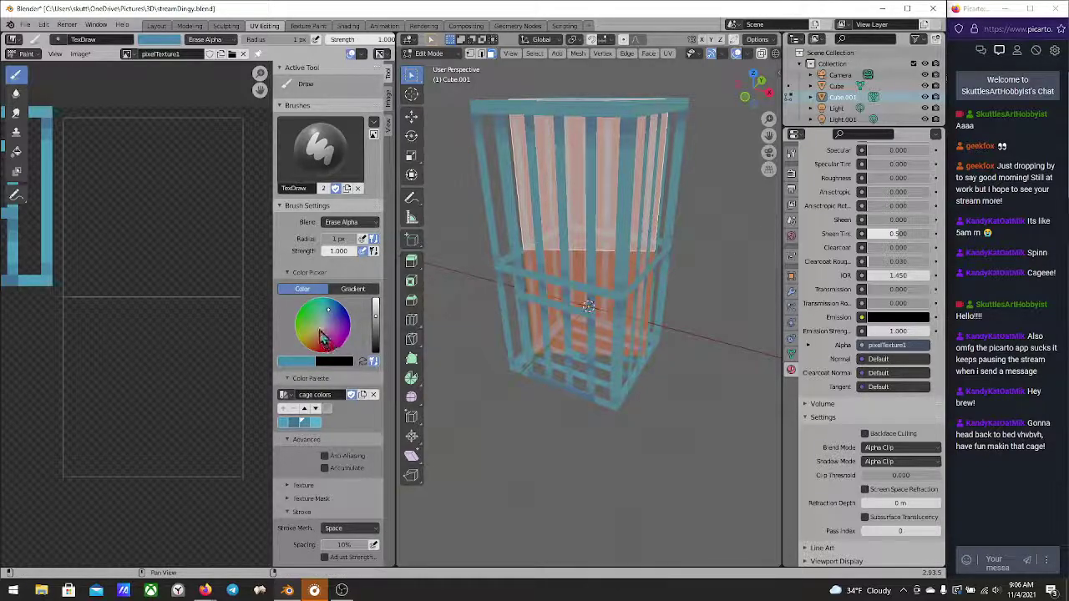
Choose a pale beige paint colour and return the brush blend to Mix
click(318, 332)
click(317, 325)
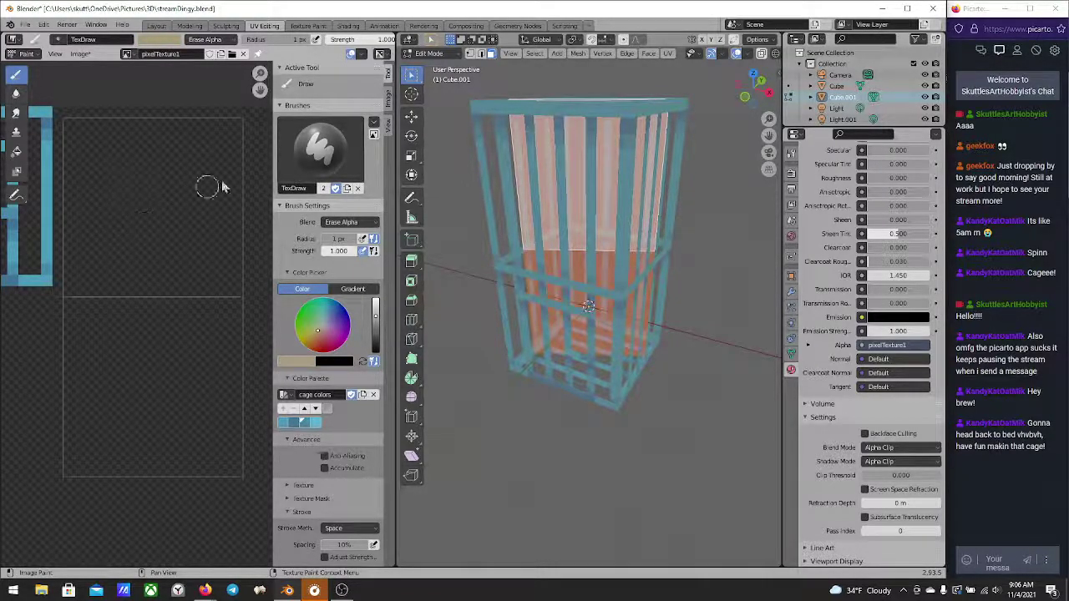
click(342, 223)
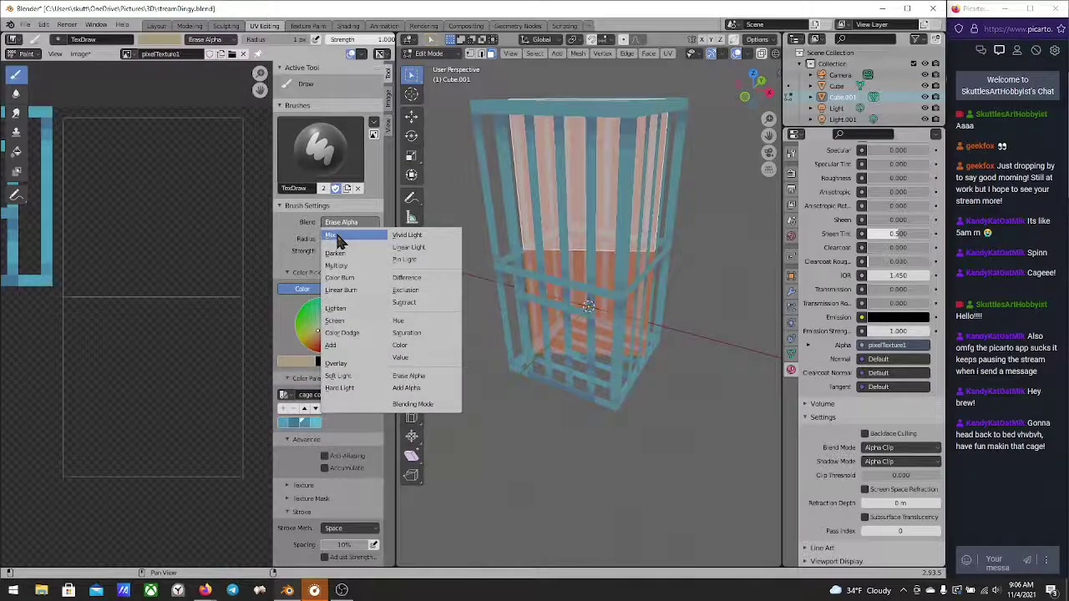
click(336, 236)
Paint pale beige strokes around and into the dark square hole
mouse_move(109, 224)
mouse_down()
mouse_move(169, 236)
mouse_move(170, 271)
mouse_move(153, 296)
mouse_move(71, 294)
mouse_move(70, 276)
mouse_move(116, 277)
mouse_move(108, 294)
mouse_move(116, 288)
mouse_move(79, 300)
mouse_move(140, 297)
mouse_move(142, 284)
mouse_move(122, 289)
mouse_move(151, 294)
mouse_move(102, 278)
mouse_move(105, 248)
mouse_up()
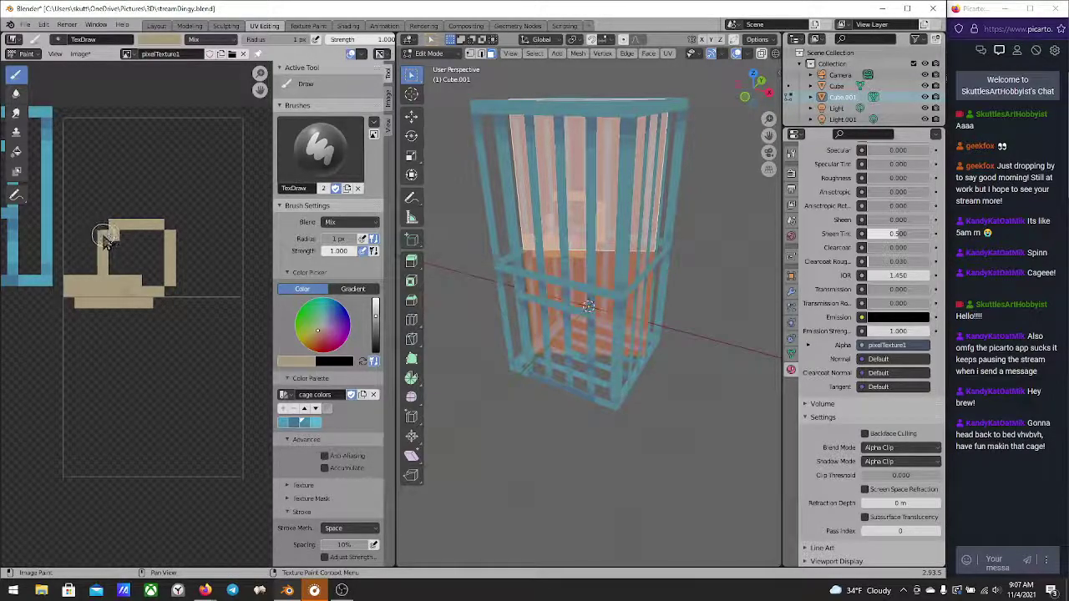
middle_drag(460, 231, 614, 226)
mouse_move(138, 284)
mouse_down()
mouse_move(116, 260)
mouse_move(124, 234)
mouse_move(157, 237)
mouse_move(152, 288)
mouse_up()
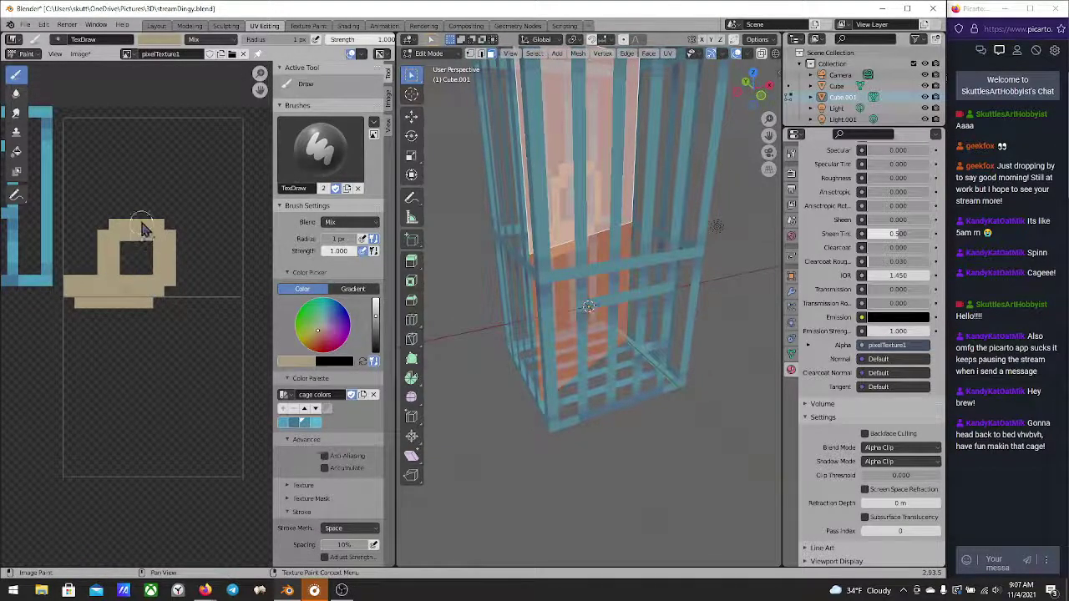
mouse_move(142, 230)
mouse_down()
mouse_move(130, 284)
mouse_move(126, 230)
mouse_move(125, 273)
mouse_move(152, 250)
mouse_up()
scroll(129, 261, up, 5)
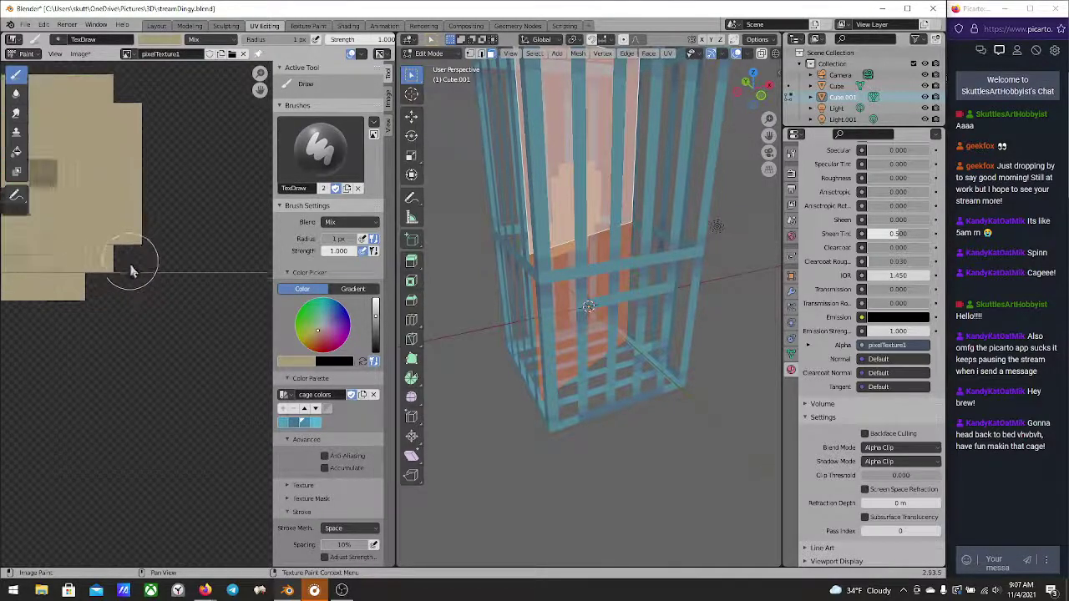
click(116, 311)
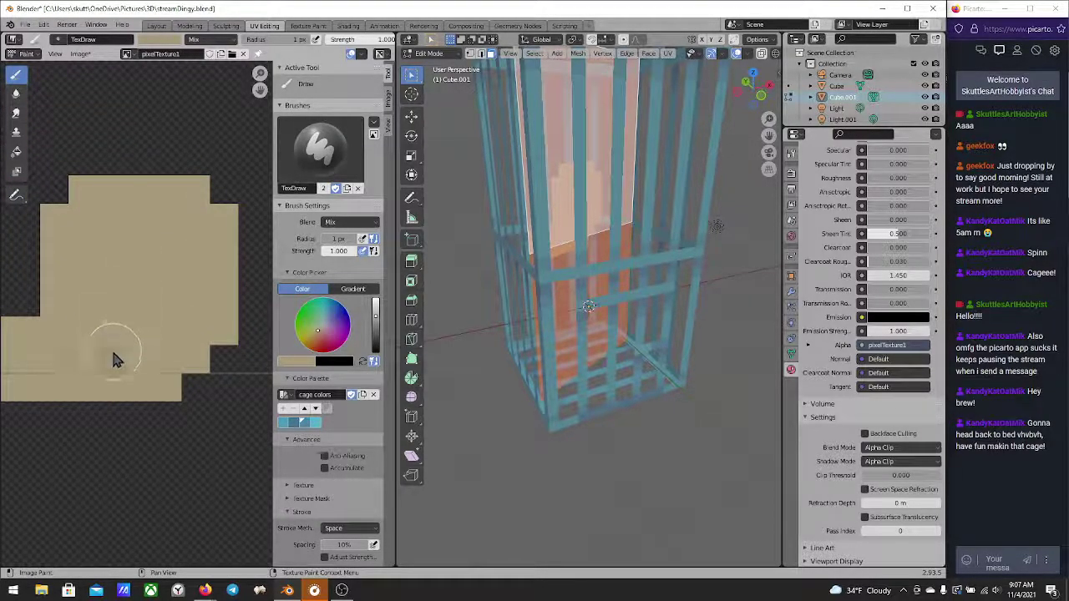
scroll(131, 334, down, 1)
scroll(131, 354, down, 1)
scroll(165, 373, up, 1)
scroll(164, 373, up, 1)
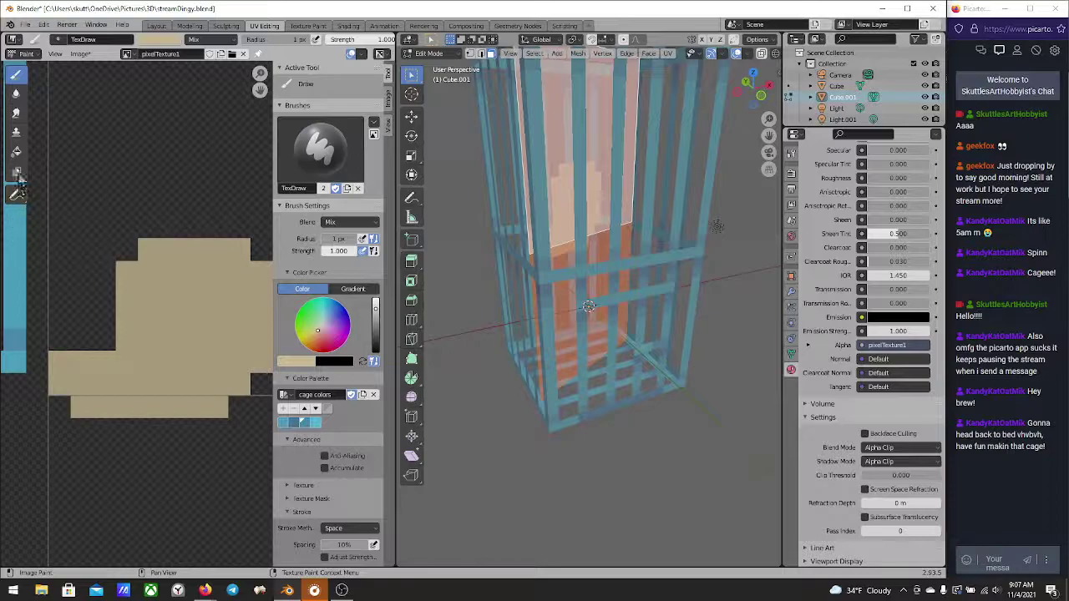
Undo the erasing fill, then Fill-tool the beige face shape lighter beige in Mix blend
click(16, 151)
click(191, 338)
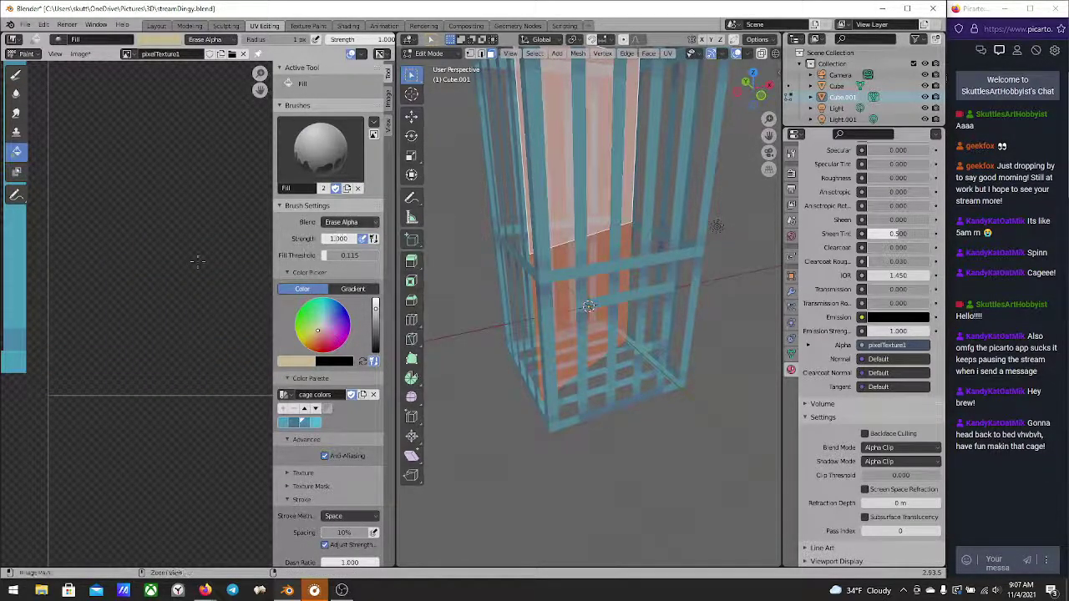
key(ctrl+z)
click(368, 223)
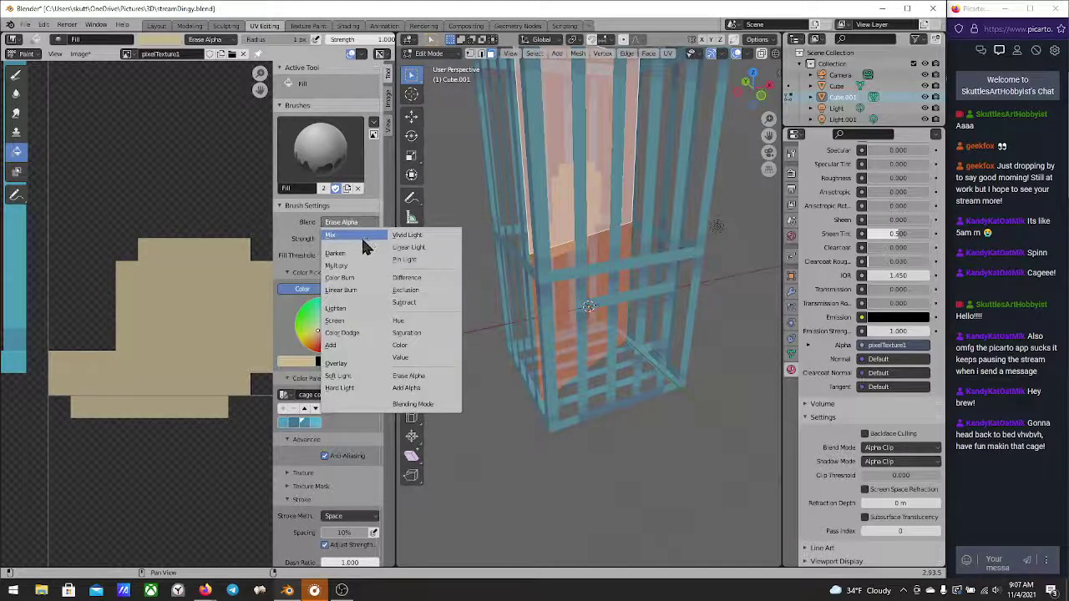
click(362, 237)
click(208, 318)
middle_drag(205, 385, 201, 389)
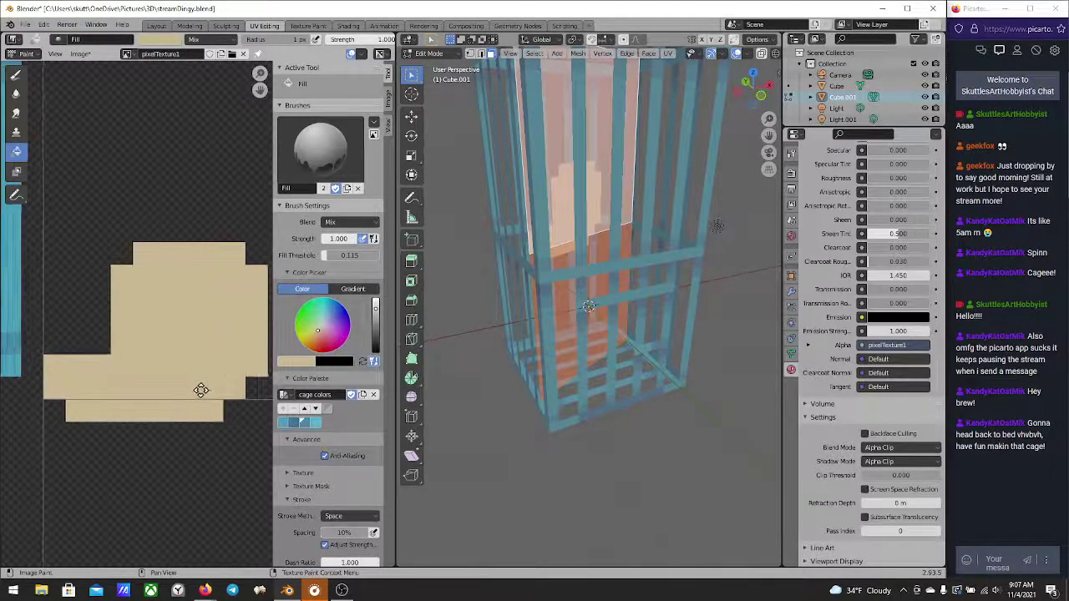
click(14, 79)
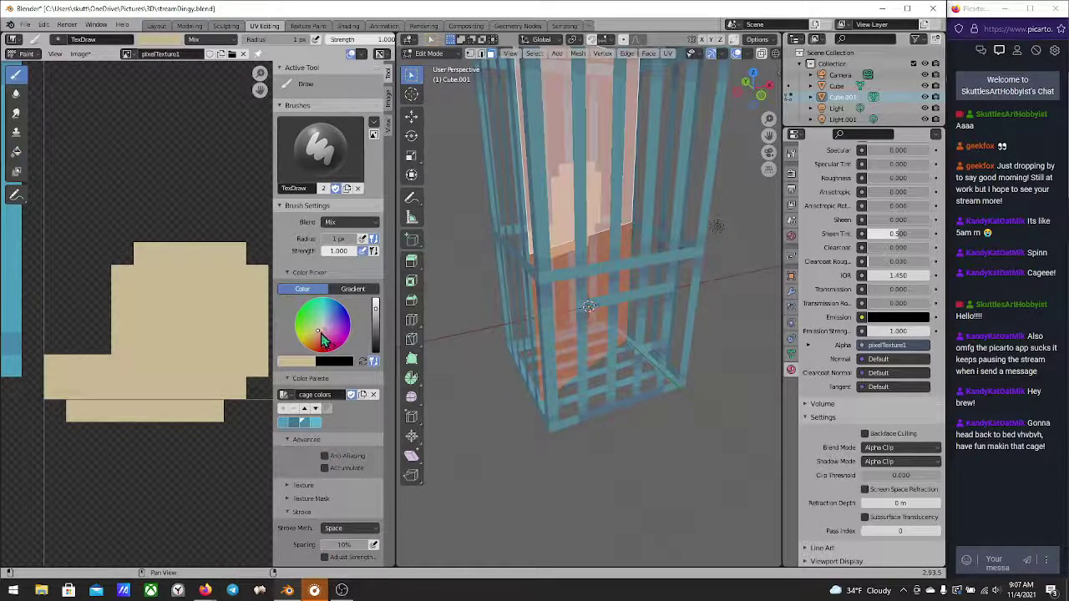
Paint a salmon beak band across the beige face
click(318, 339)
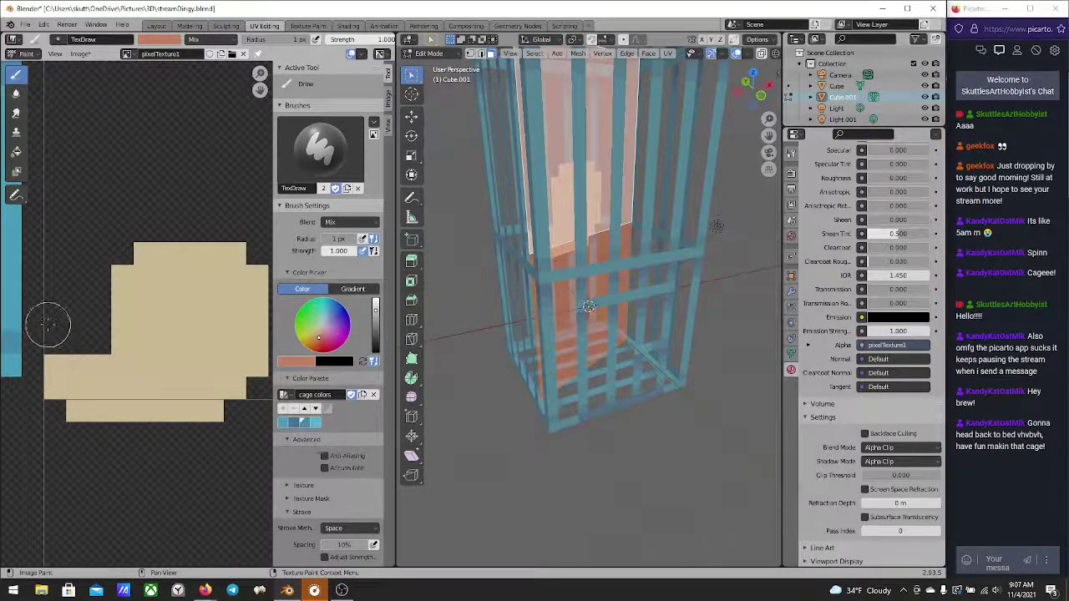
mouse_move(57, 367)
mouse_down()
mouse_move(98, 368)
mouse_move(80, 385)
mouse_move(120, 364)
mouse_move(163, 364)
mouse_move(159, 343)
mouse_move(176, 343)
mouse_move(147, 339)
mouse_move(167, 349)
mouse_move(167, 322)
mouse_move(159, 335)
mouse_move(178, 352)
mouse_up()
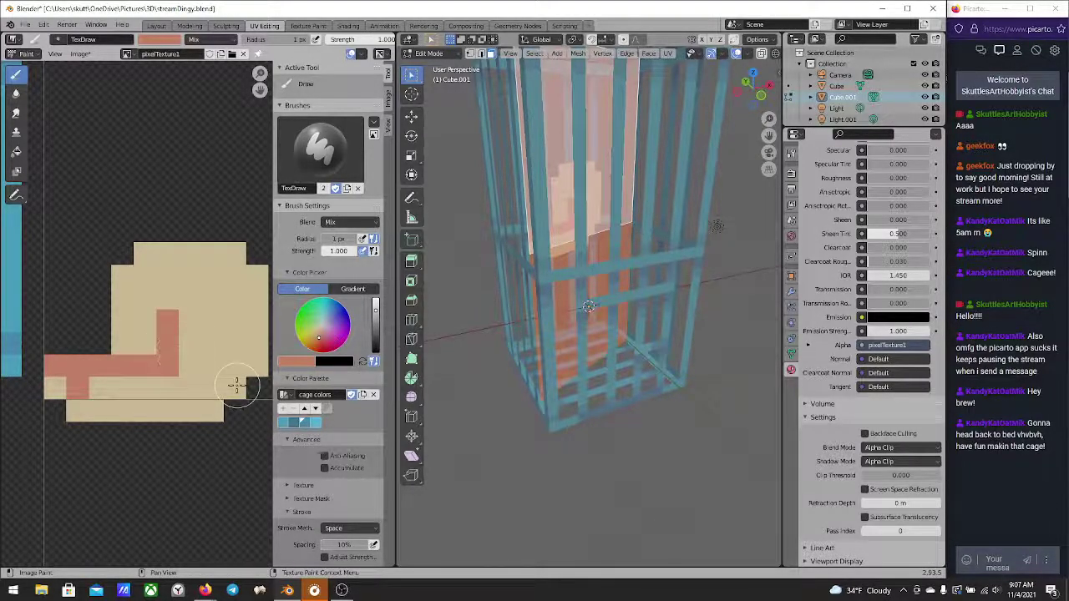
middle_drag(237, 386, 223, 386)
drag(375, 317, 375, 305)
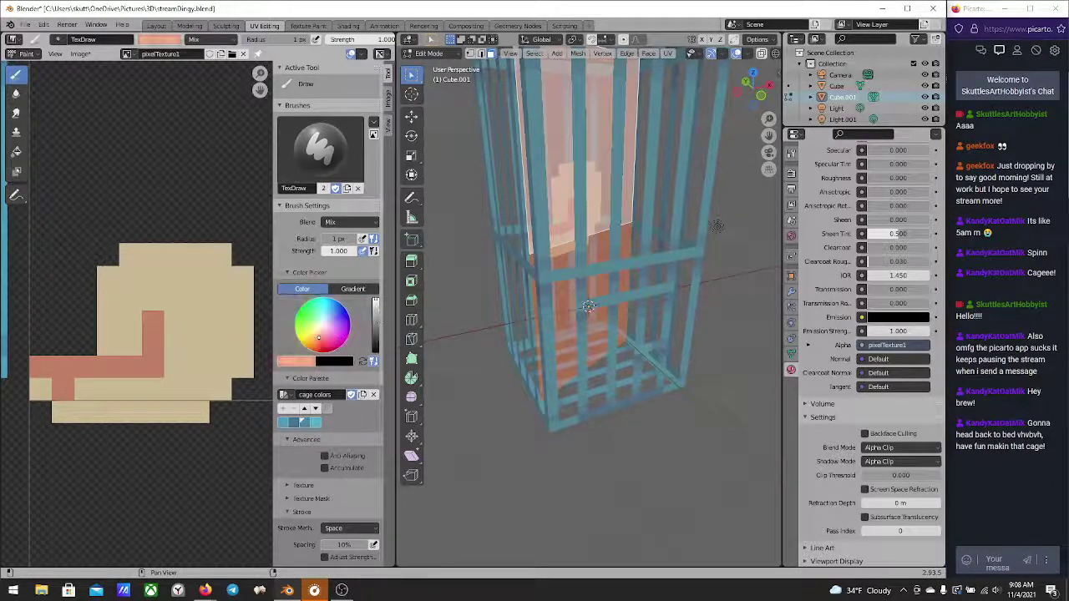
Mix a dull pale yellow and paint the yellow cheek patches on the face
mouse_move(325, 334)
mouse_down()
mouse_move(319, 326)
mouse_move(343, 323)
mouse_move(318, 337)
mouse_up()
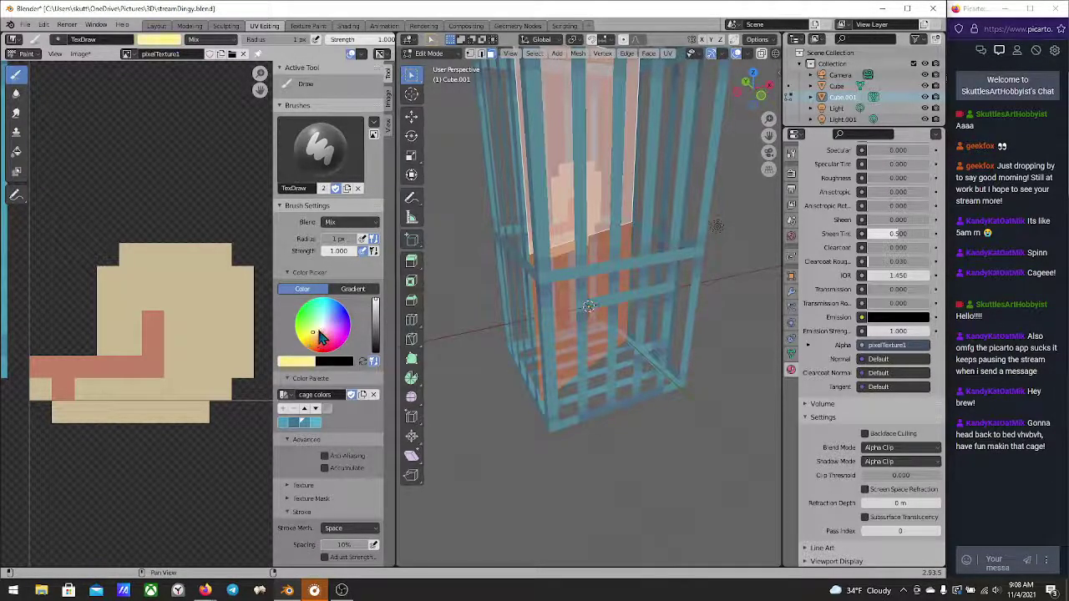
drag(375, 299, 375, 307)
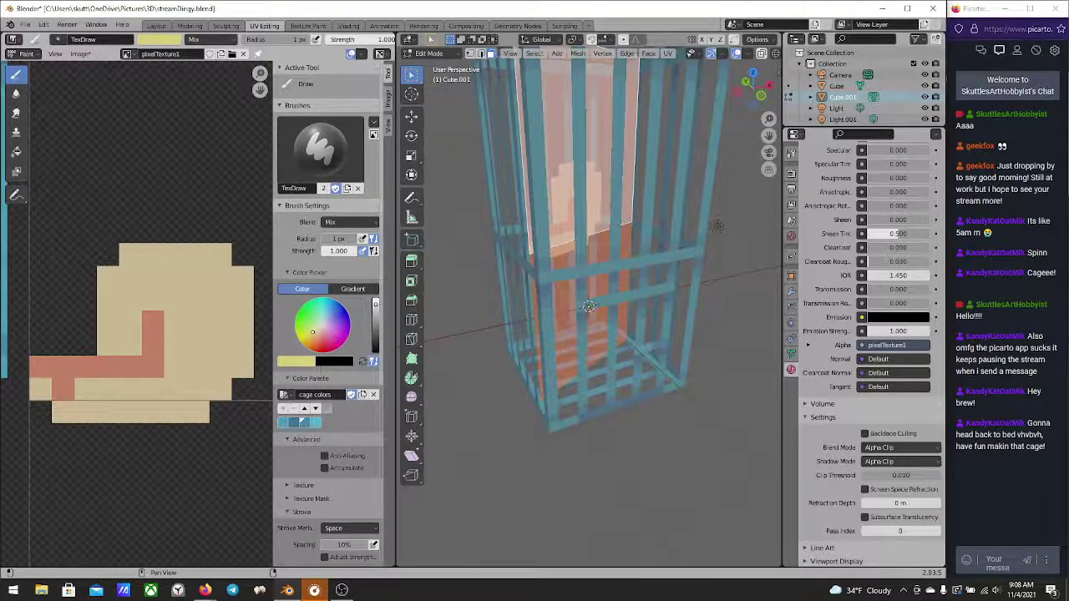
mouse_move(100, 341)
mouse_down()
mouse_move(95, 334)
mouse_move(119, 318)
mouse_move(125, 332)
mouse_move(108, 342)
mouse_move(125, 346)
mouse_move(167, 320)
mouse_move(172, 351)
mouse_move(198, 346)
mouse_move(210, 312)
mouse_move(211, 337)
mouse_move(198, 305)
mouse_up()
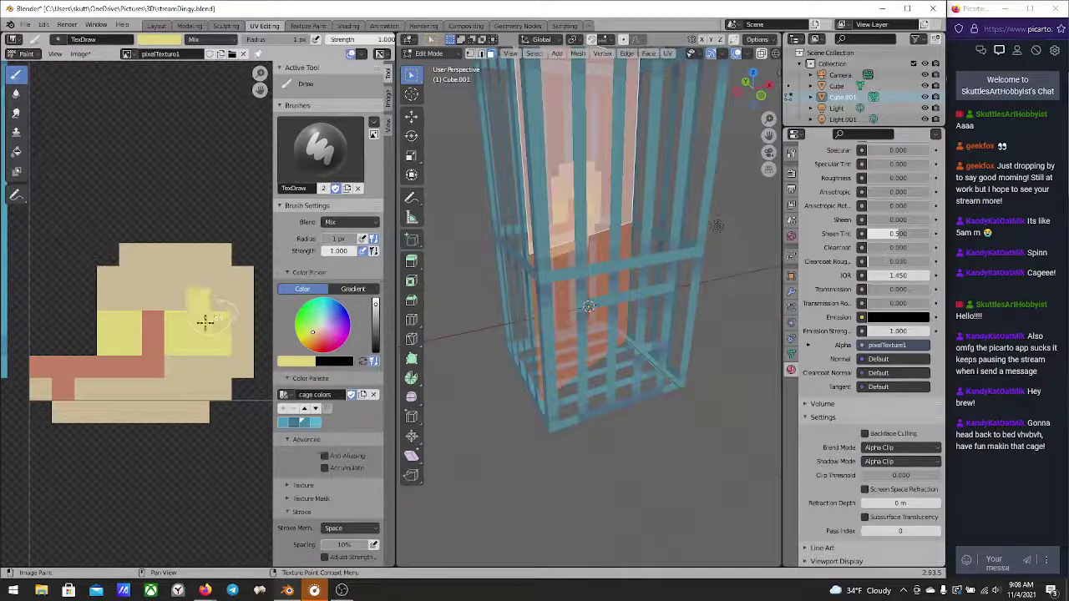
drag(111, 308, 198, 300)
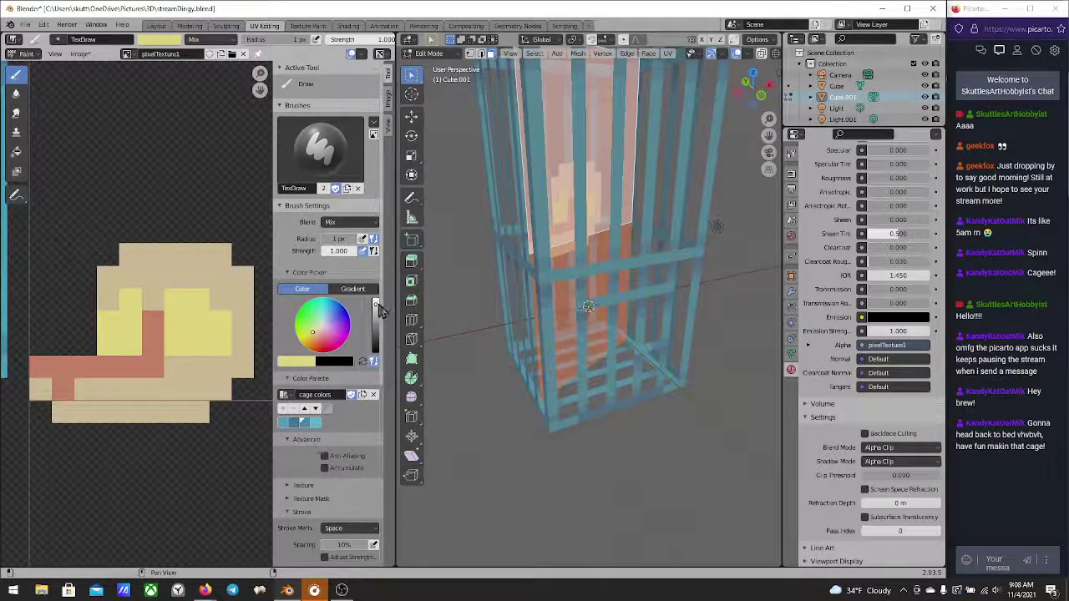
drag(376, 312, 376, 304)
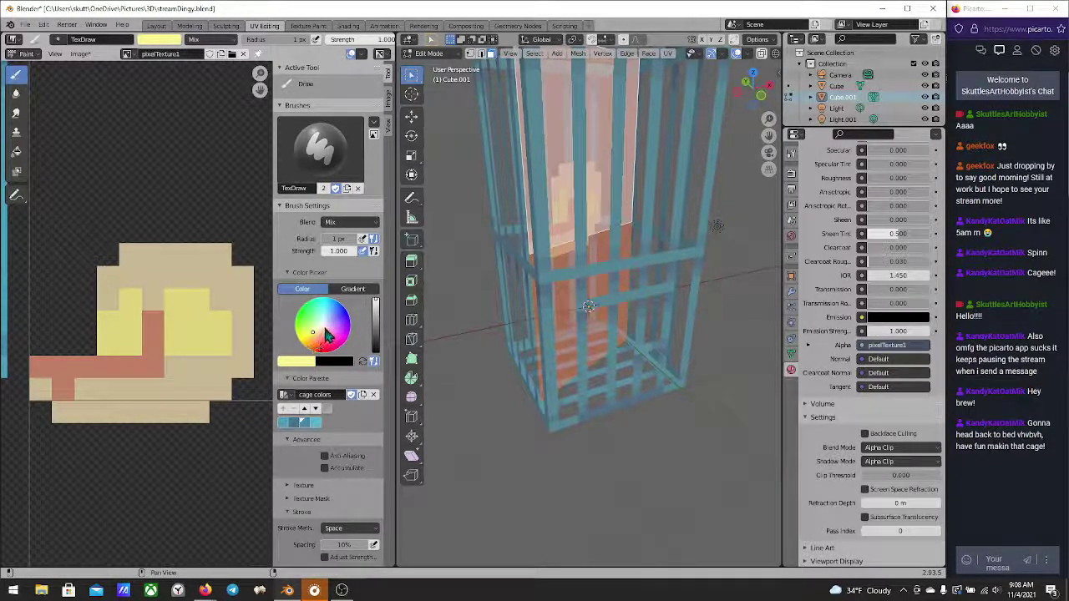
Paint white highlight pixels for both eyes
click(322, 326)
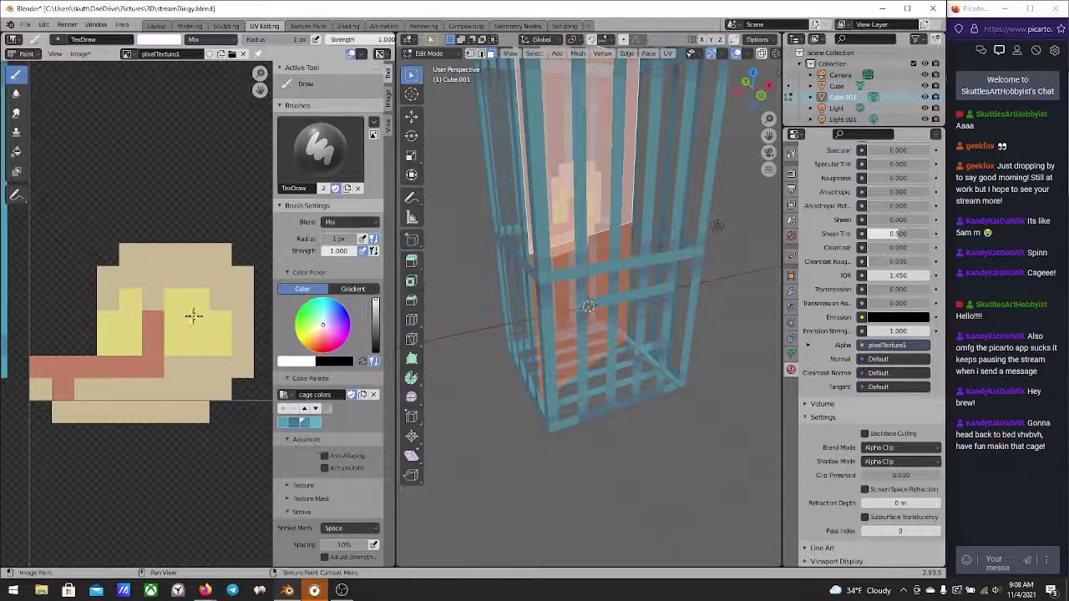
click(135, 297)
click(108, 319)
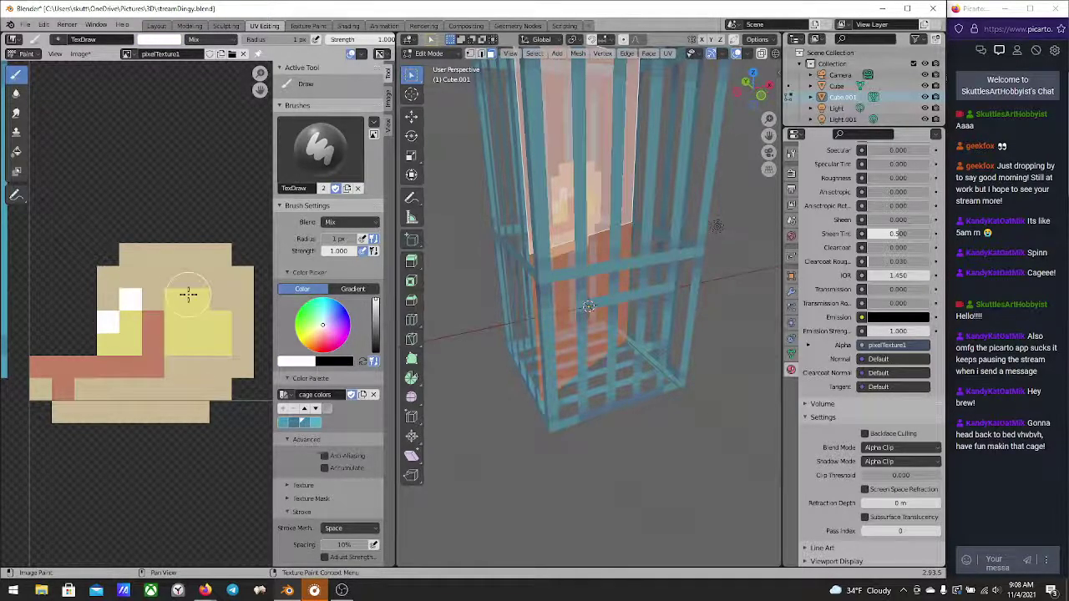
click(180, 301)
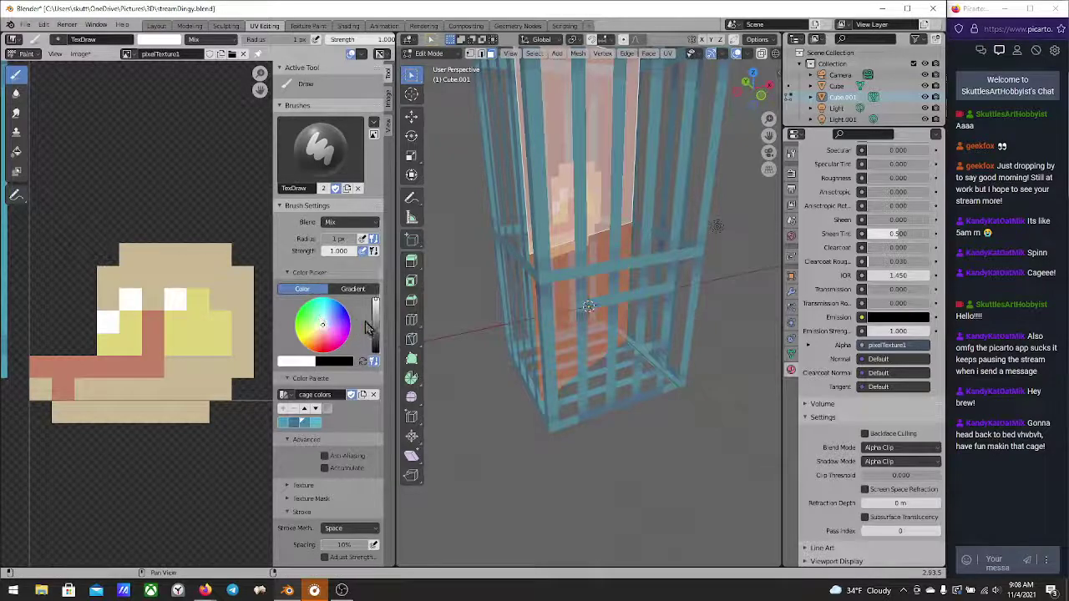
Swap to black and paint the pupils of the left and right eyes
click(362, 362)
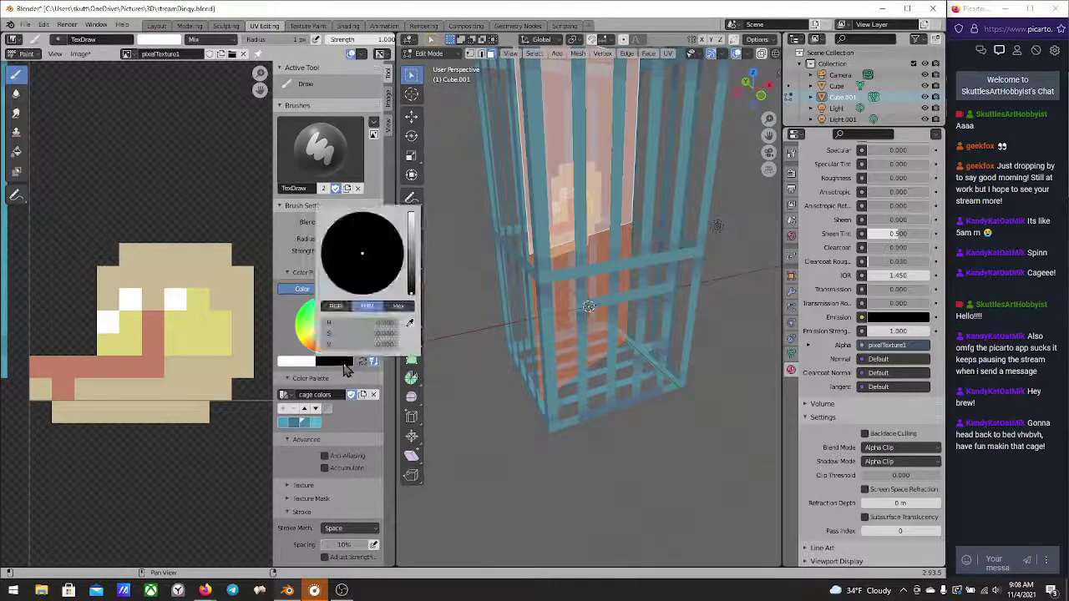
click(363, 361)
click(363, 362)
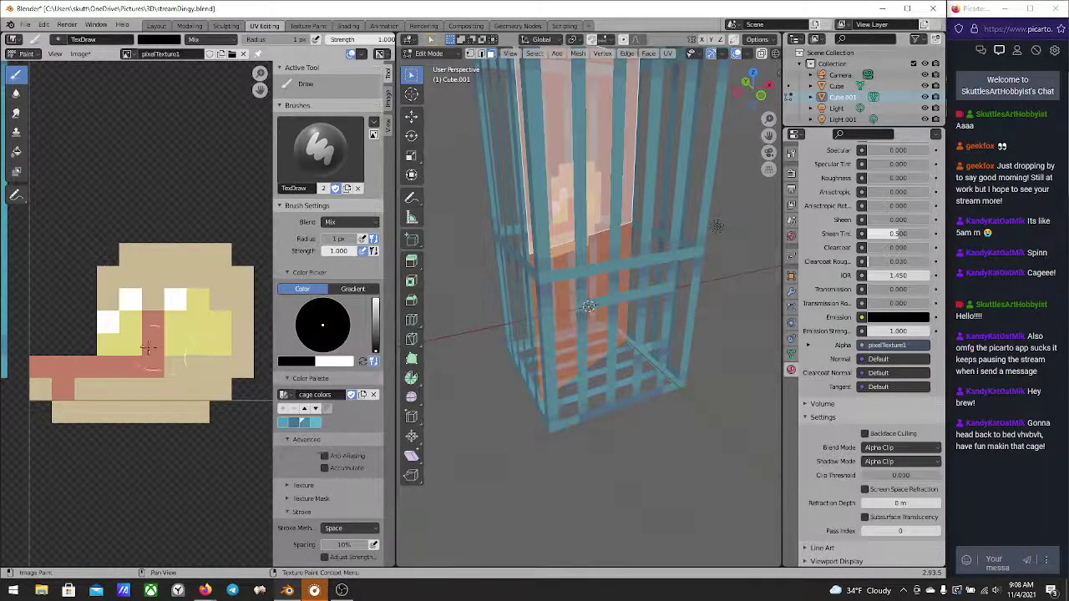
click(116, 343)
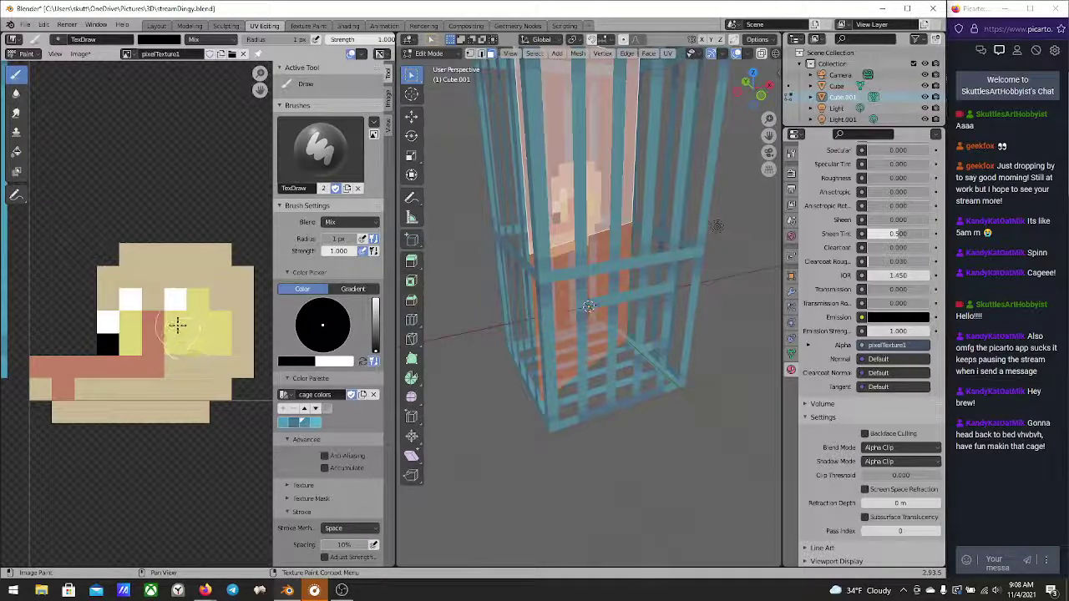
drag(177, 326, 175, 344)
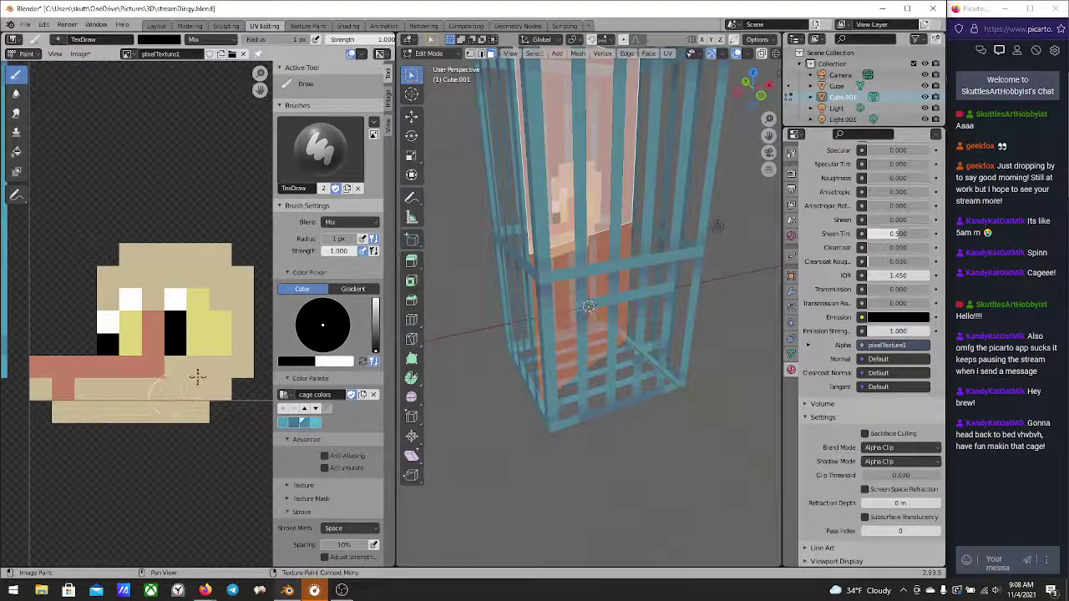
Paint black hair pixels across the top of the head in dark grey
mouse_move(198, 376)
middle_down()
mouse_move(198, 401)
mouse_move(250, 441)
mouse_move(191, 406)
mouse_move(121, 396)
middle_up()
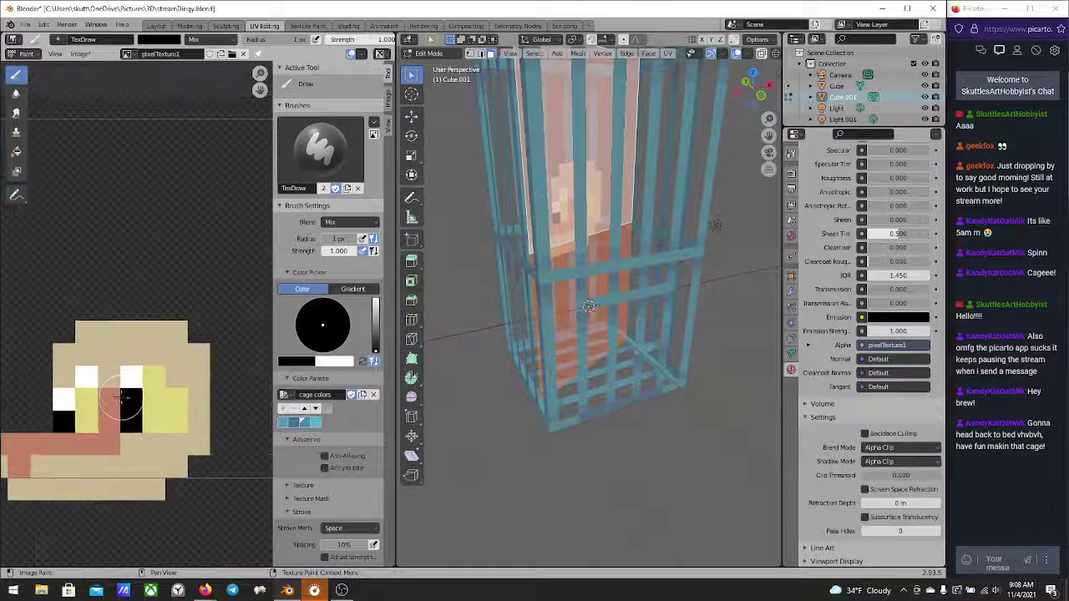
click(114, 335)
mouse_move(111, 352)
mouse_down()
mouse_move(143, 322)
mouse_move(131, 314)
mouse_move(187, 311)
mouse_move(191, 320)
mouse_move(170, 336)
mouse_move(196, 353)
mouse_move(200, 404)
mouse_move(201, 324)
mouse_move(200, 333)
mouse_move(190, 318)
mouse_move(179, 351)
mouse_move(167, 322)
mouse_up()
mouse_move(208, 359)
middle_down()
mouse_move(159, 351)
mouse_move(142, 326)
middle_up()
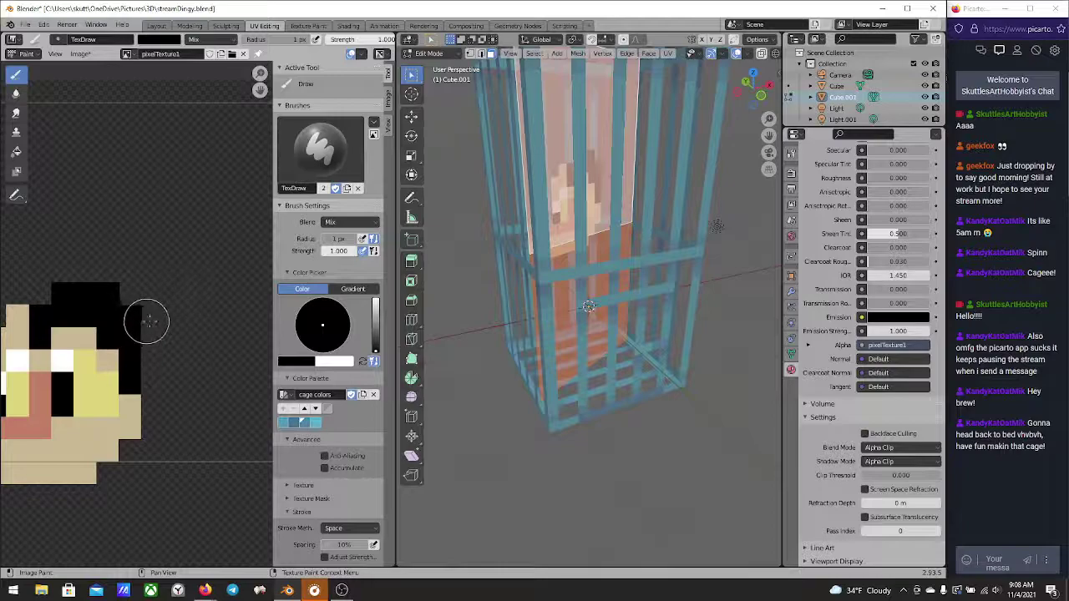
middle_drag(209, 317, 293, 334)
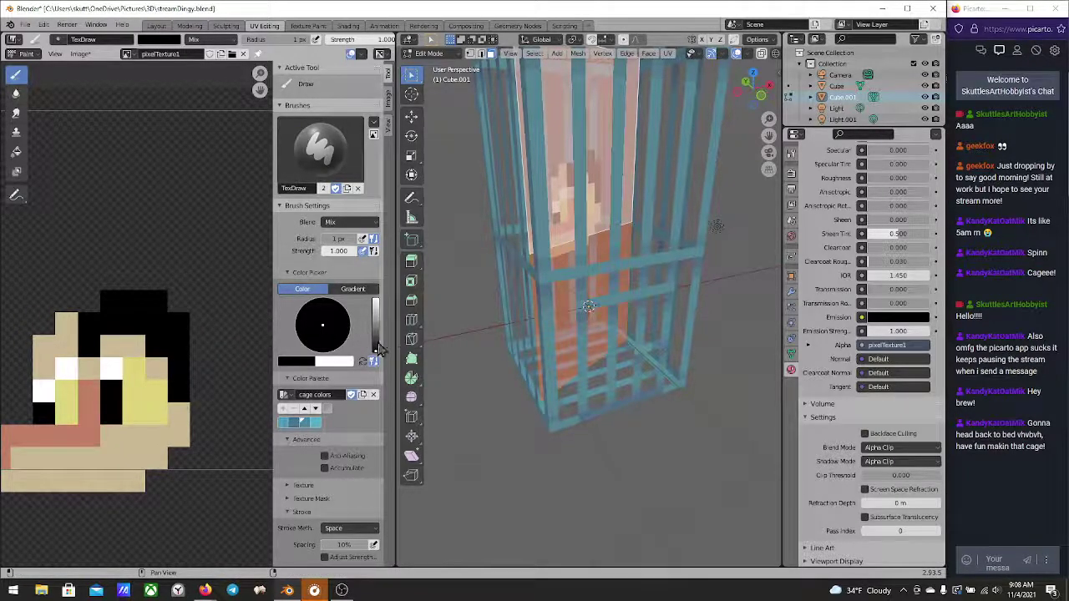
mouse_move(376, 351)
mouse_down()
mouse_move(376, 339)
mouse_move(377, 353)
mouse_up()
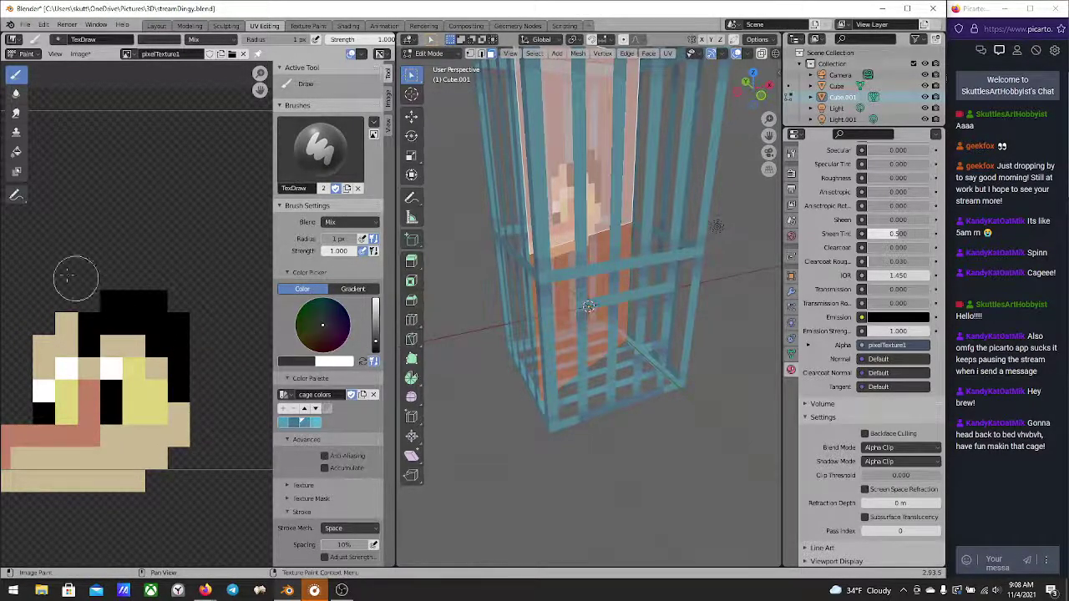
click(16, 152)
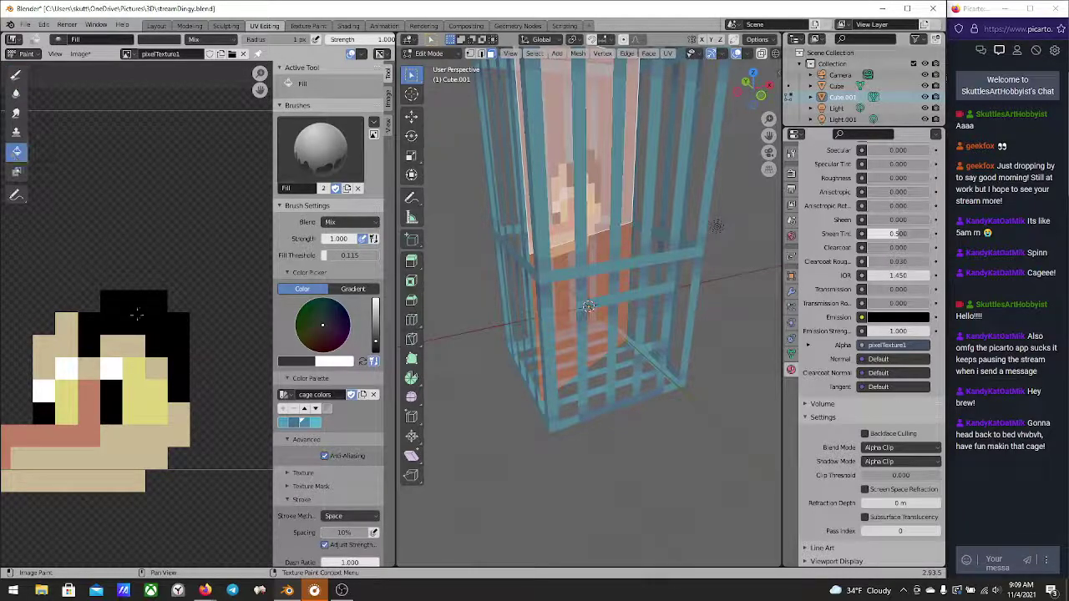
Flood-fill the hair region, darkening the colour until it is fully black
click(136, 318)
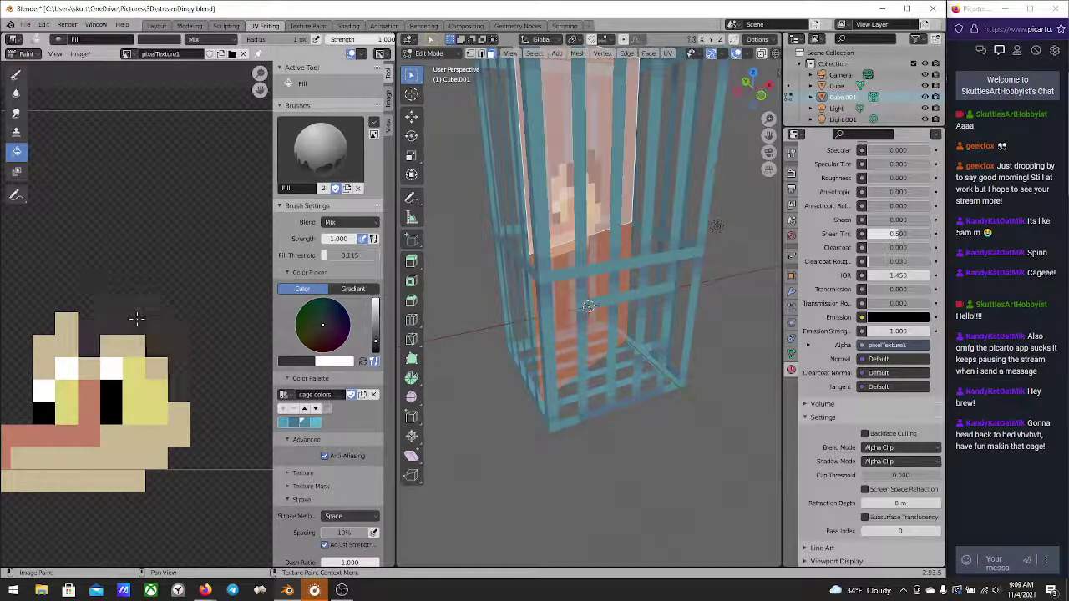
click(377, 353)
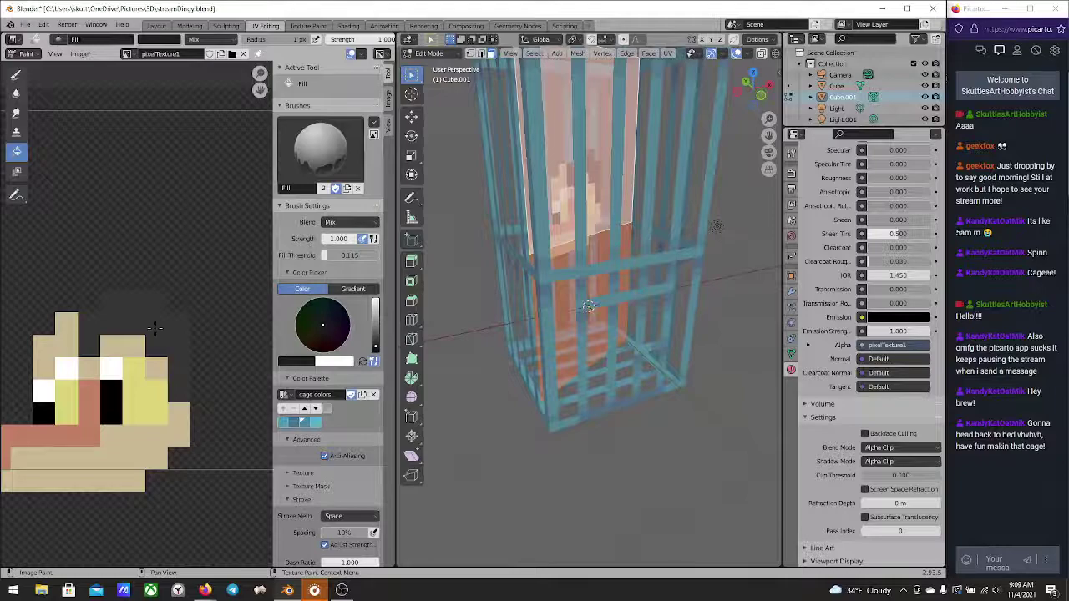
click(179, 346)
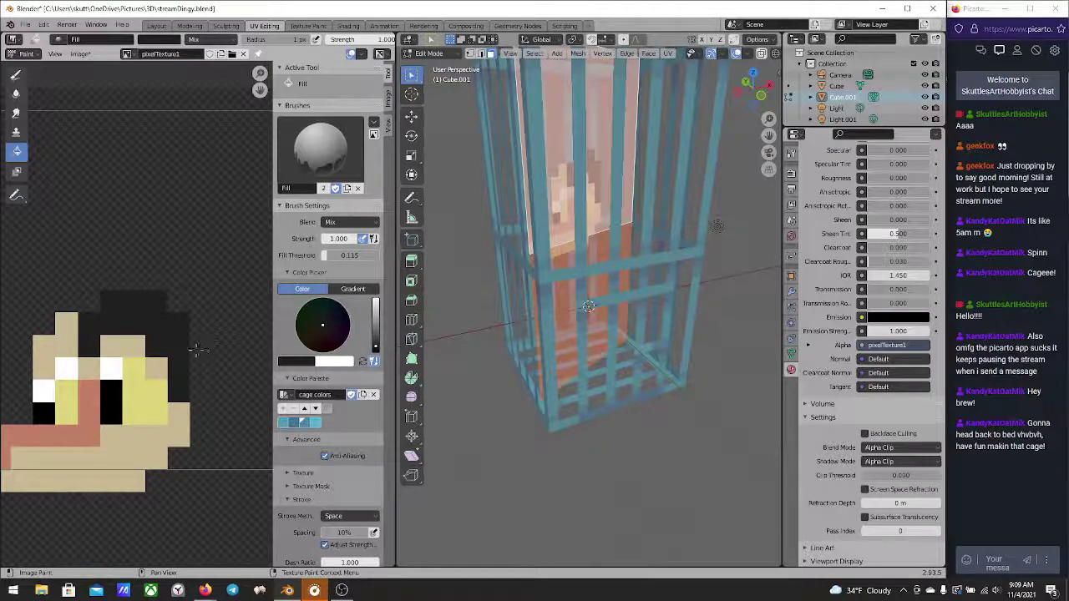
click(376, 350)
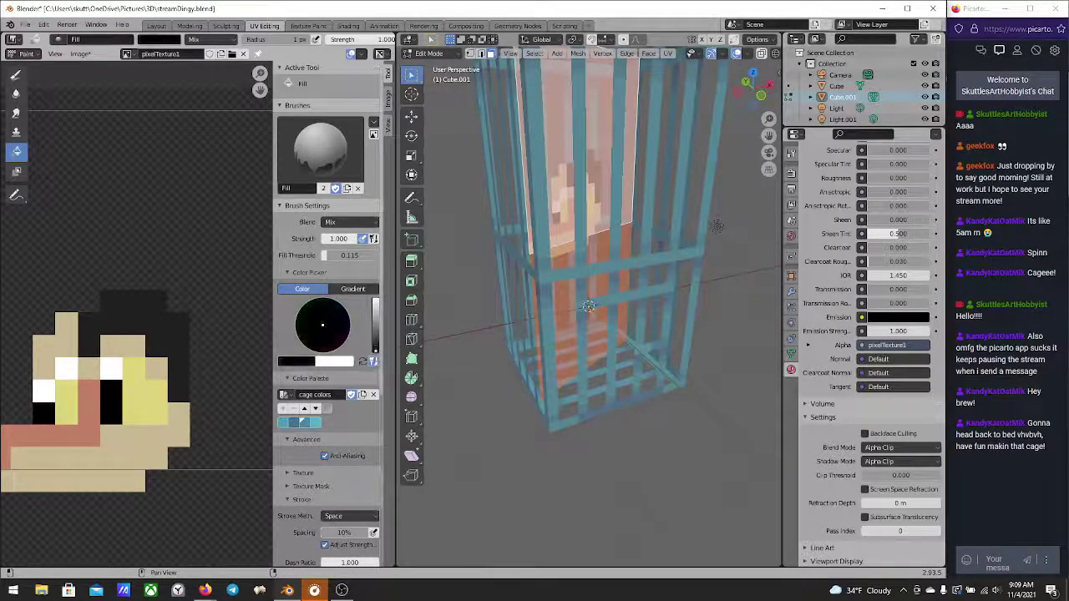
Draw black pixels down the hair's right edge and side of the head
click(16, 75)
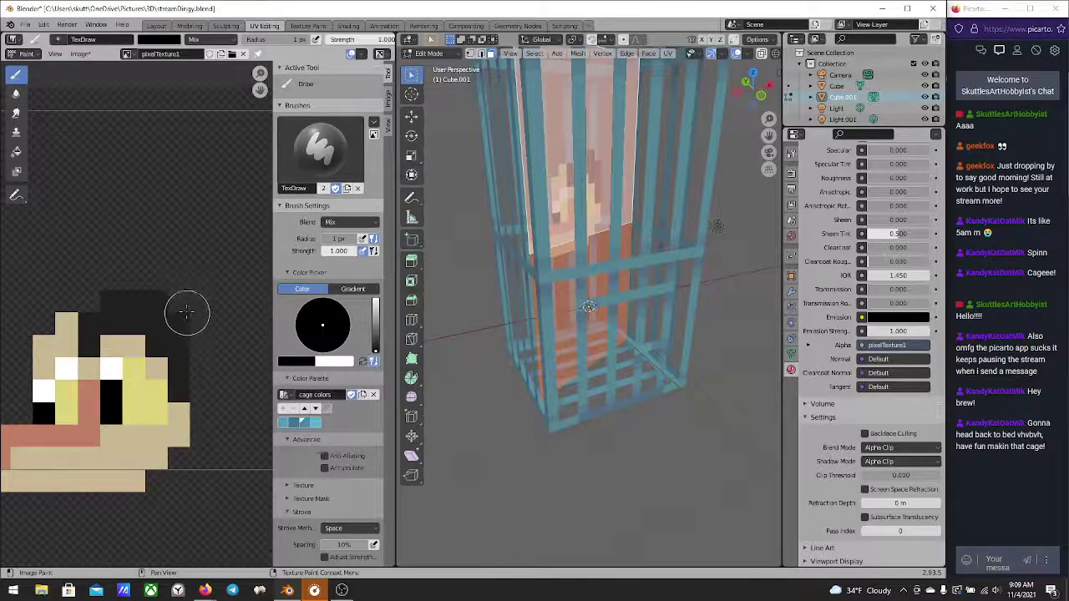
mouse_move(189, 303)
mouse_down()
mouse_move(214, 332)
mouse_move(208, 343)
mouse_move(225, 320)
mouse_move(223, 364)
mouse_move(215, 319)
mouse_up()
middle_drag(215, 328, 216, 307)
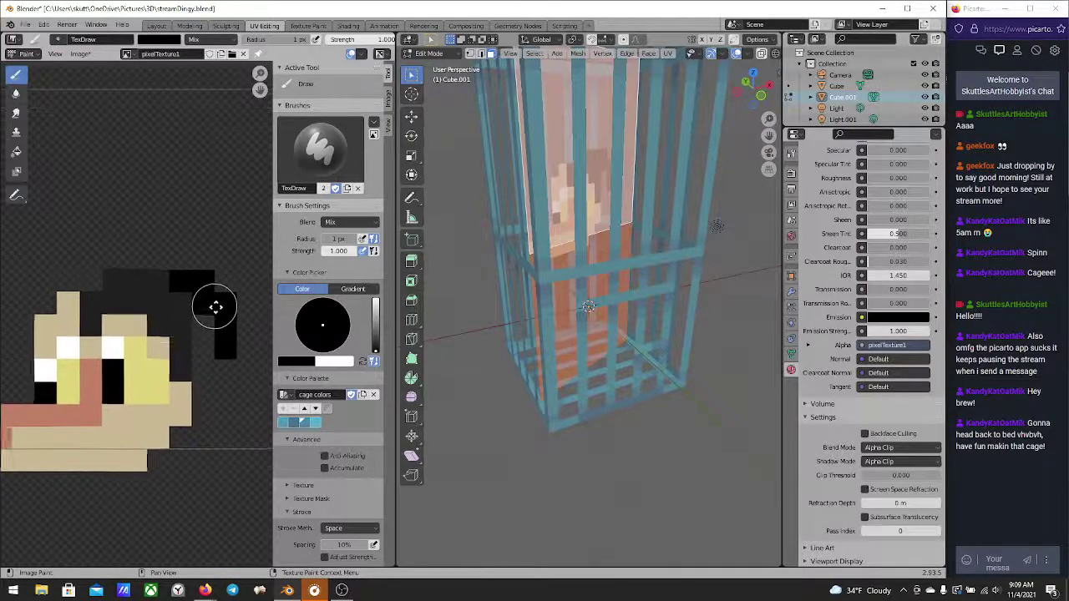
key(ctrl+z)
key(ctrl+z)
key(ctrl+z)
key(ctrl+z)
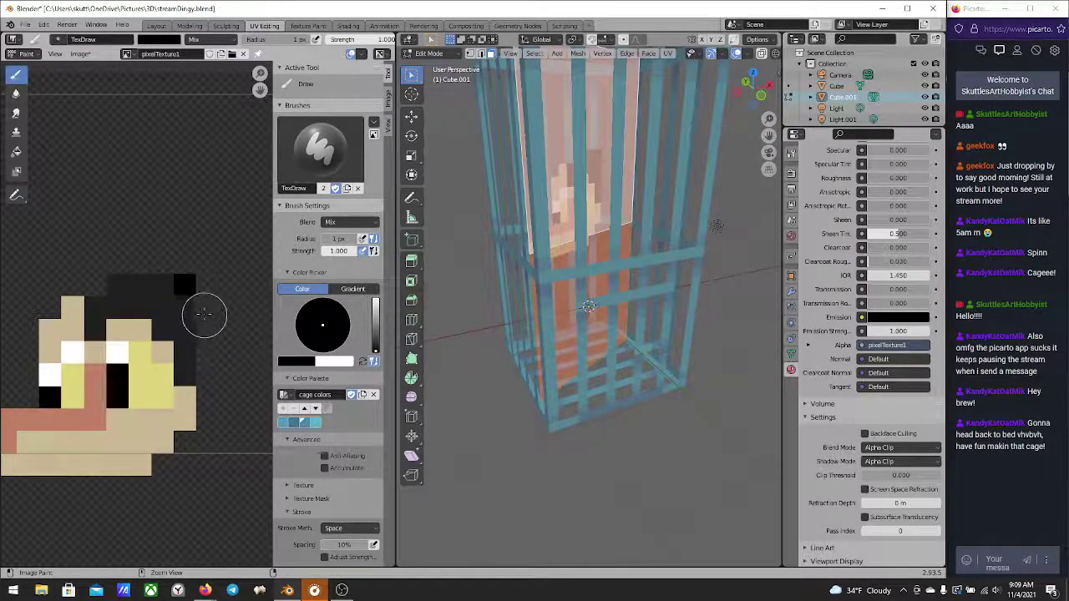
click(204, 313)
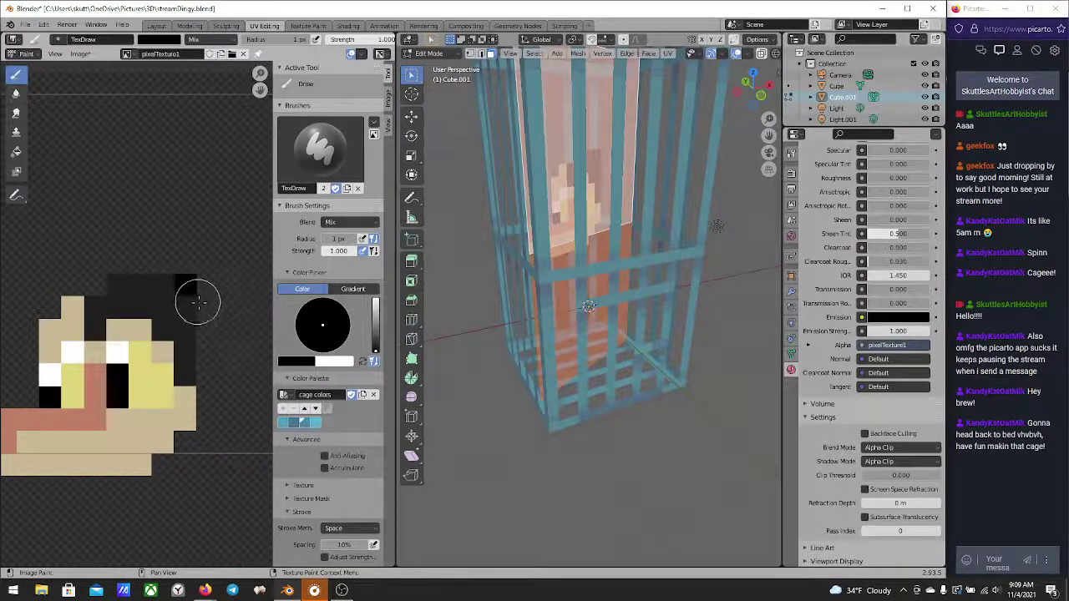
click(206, 349)
middle_drag(164, 417, 198, 423)
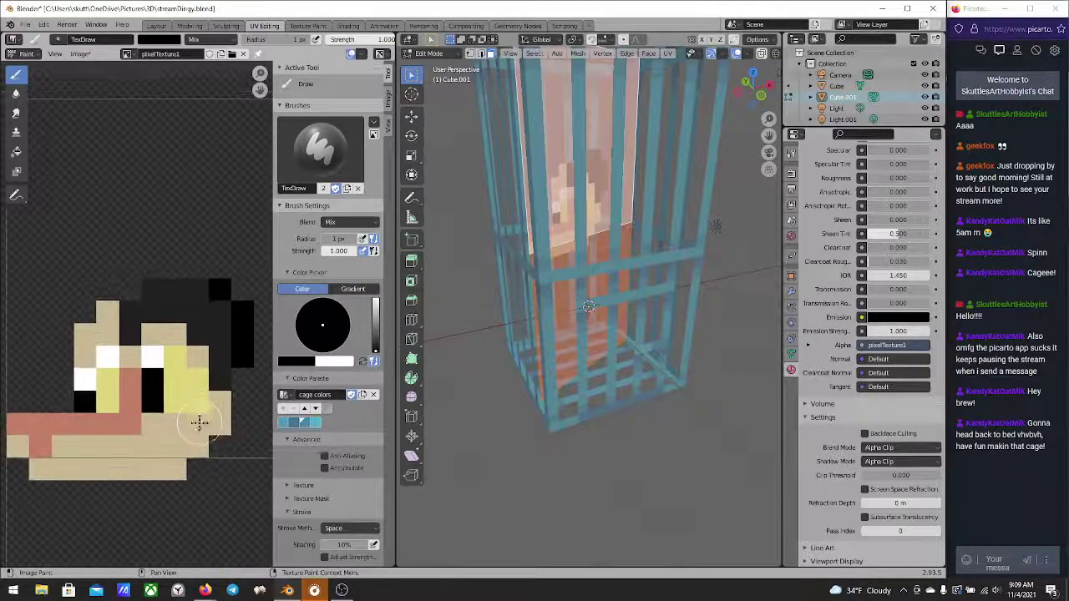
scroll(199, 423, up, 1)
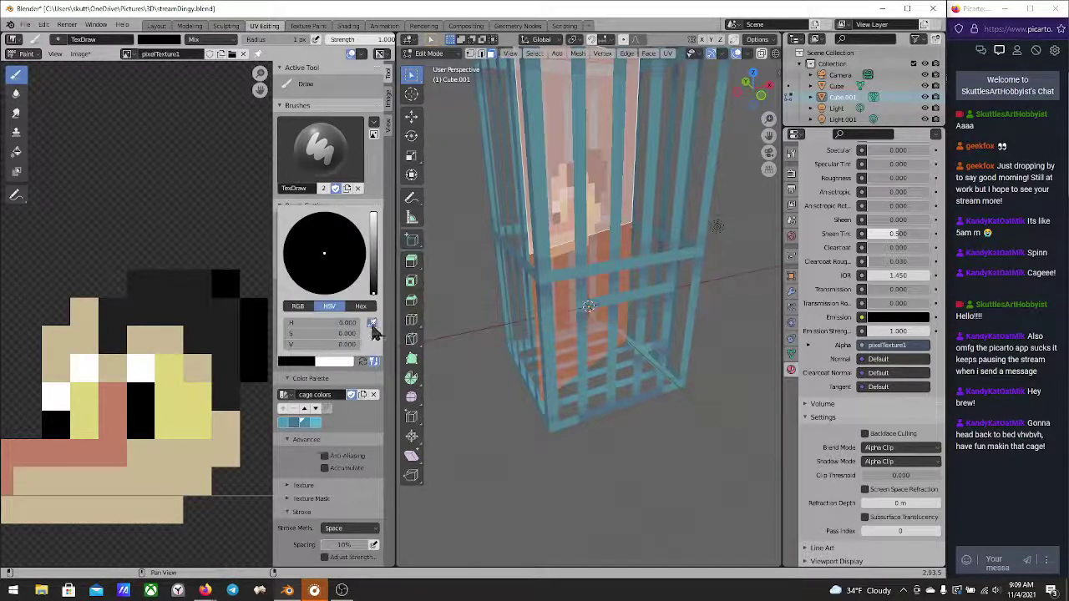
Sample the pale tan face colour with S and take the cage out of edit mode
key(s)
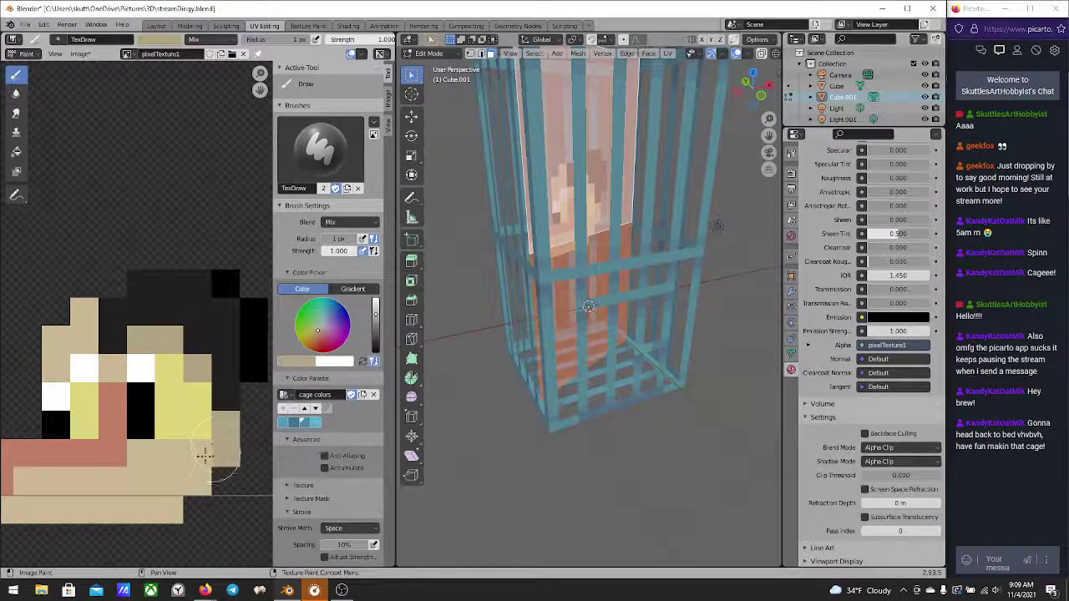
middle_drag(113, 429, 125, 429)
scroll(125, 430, up, 2)
scroll(215, 322, down, 2)
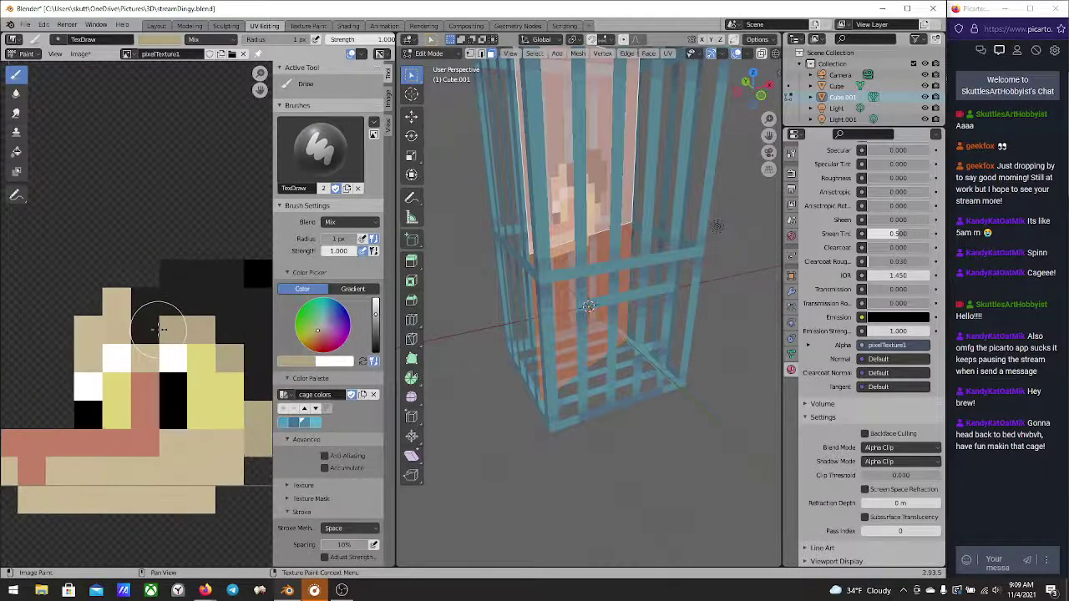
middle_drag(537, 280, 635, 280)
key(Tab)
key(Tab)
Eyedrop the salmon colour from the texture into the brush
scroll(153, 368, down, 2)
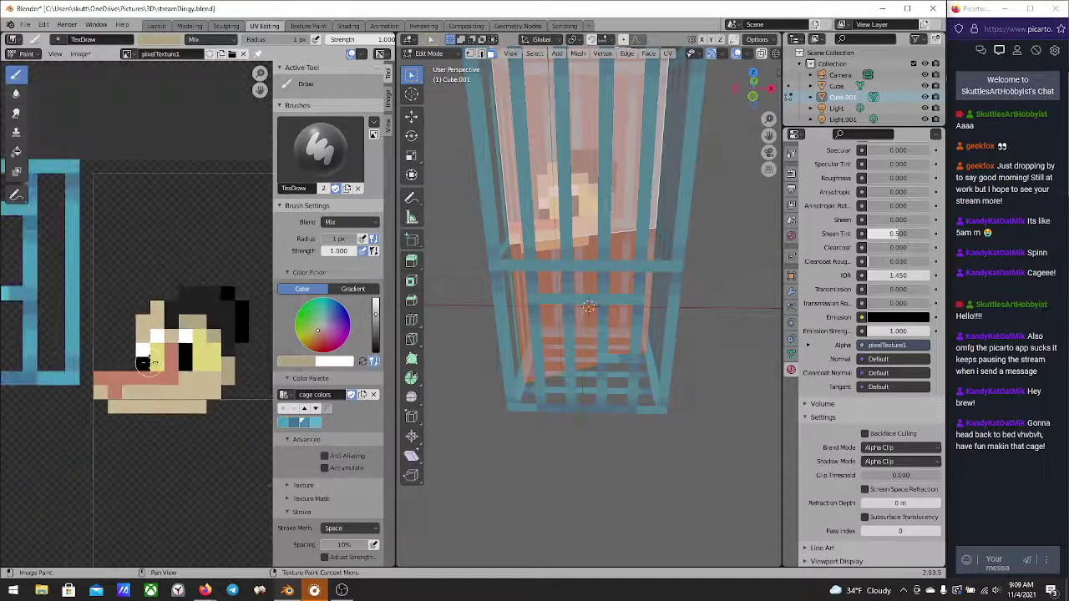
scroll(153, 368, up, 2)
click(302, 362)
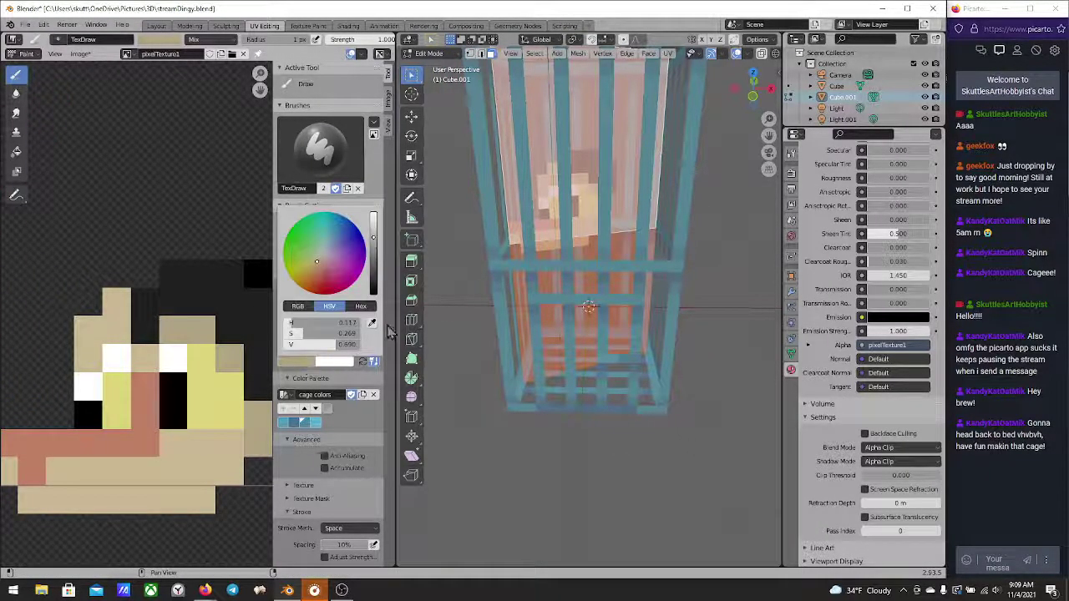
click(372, 323)
click(143, 430)
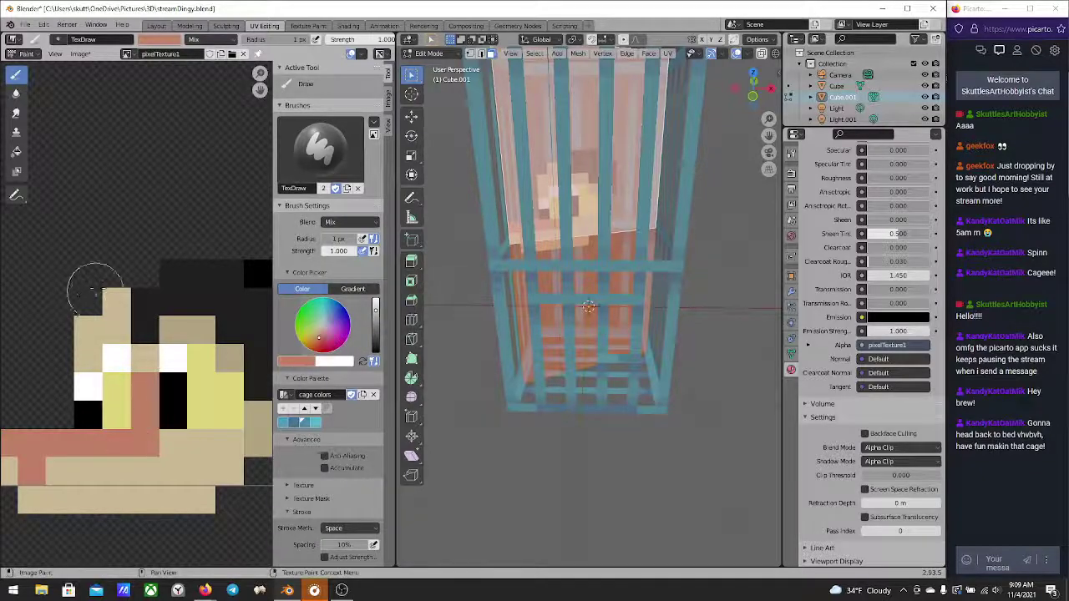
Paint salmon ear blocks above the left and right sides of the head
click(117, 274)
click(90, 248)
click(89, 277)
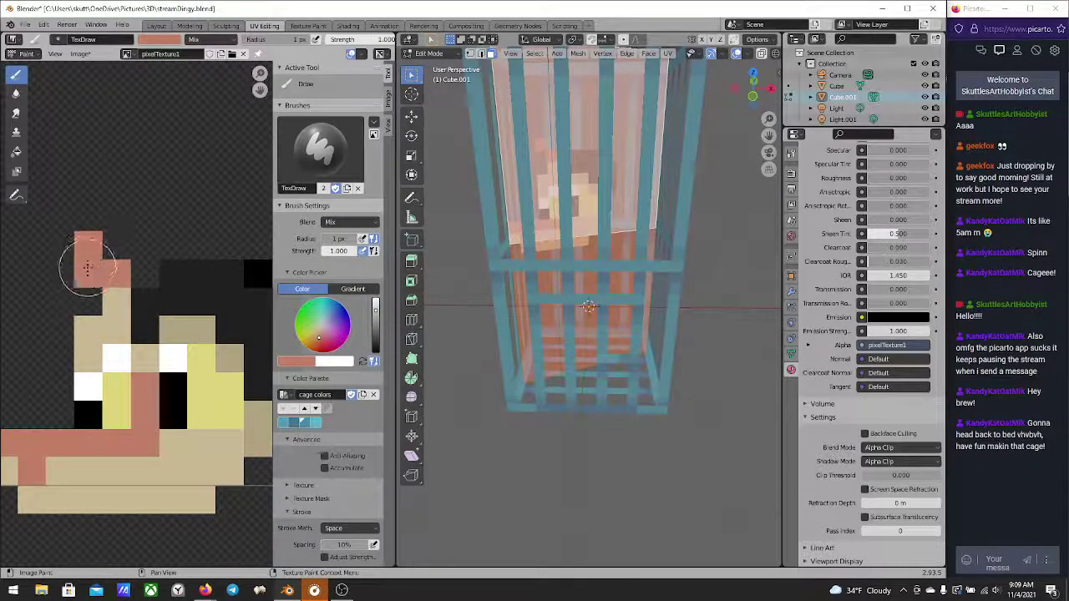
click(61, 276)
click(89, 305)
click(71, 294)
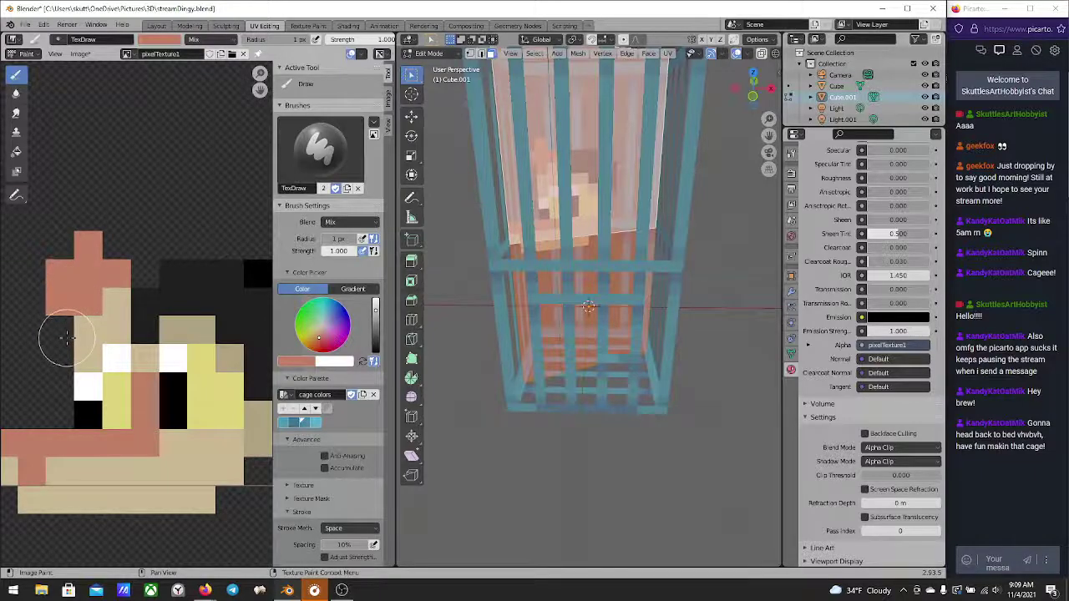
scroll(150, 303, down, 3)
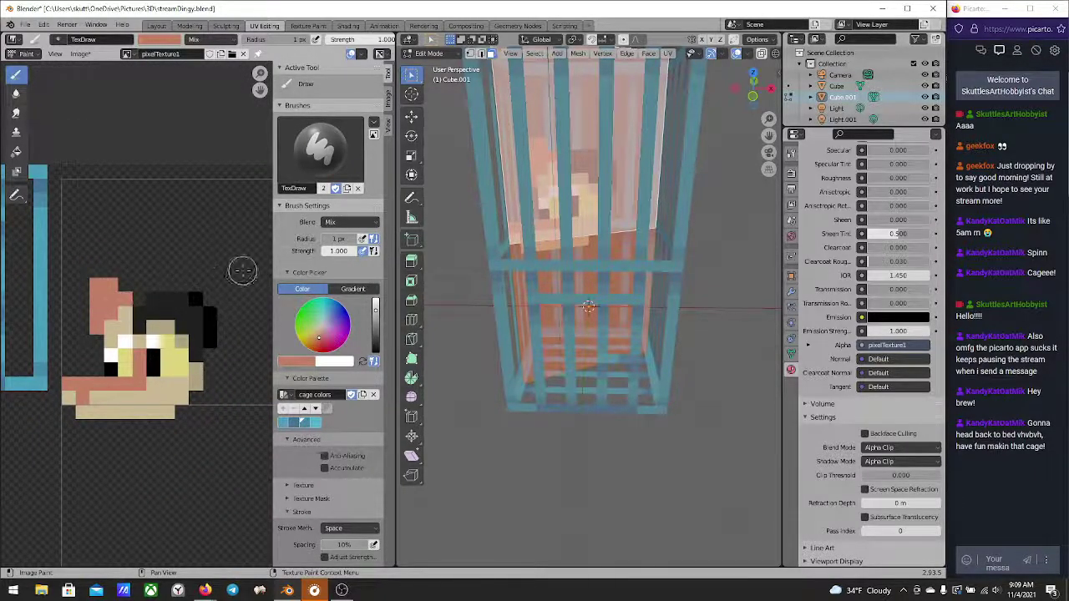
drag(198, 288, 224, 284)
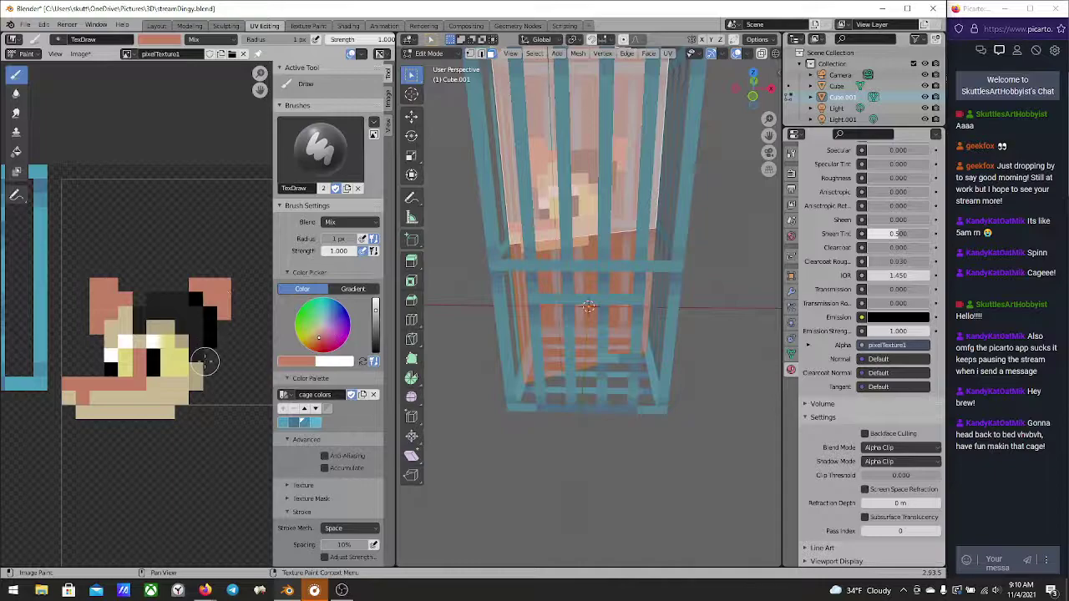
scroll(238, 392, up, 2)
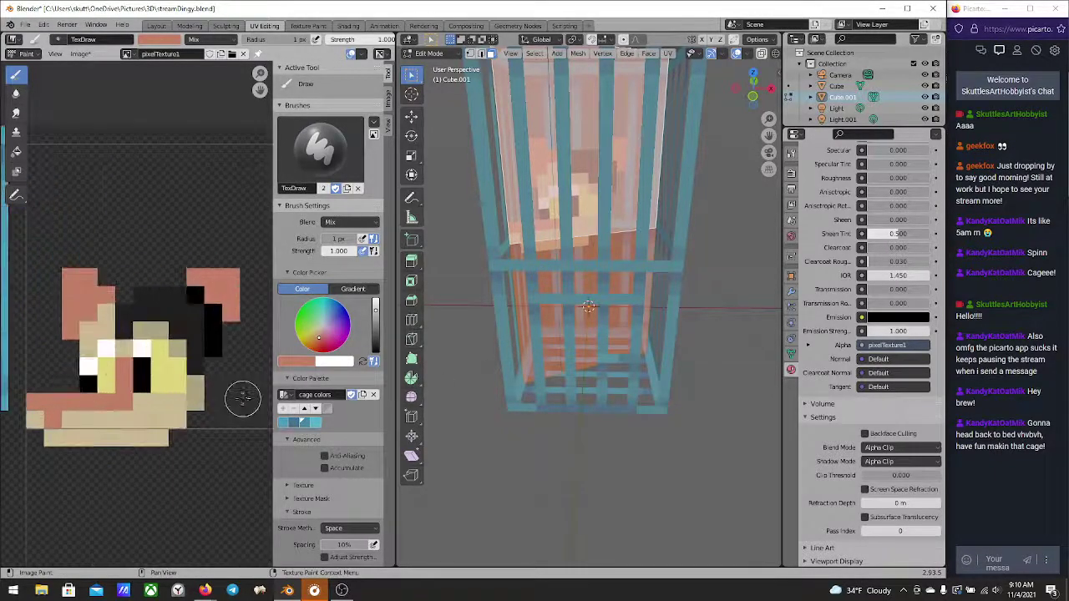
drag(197, 266, 183, 275)
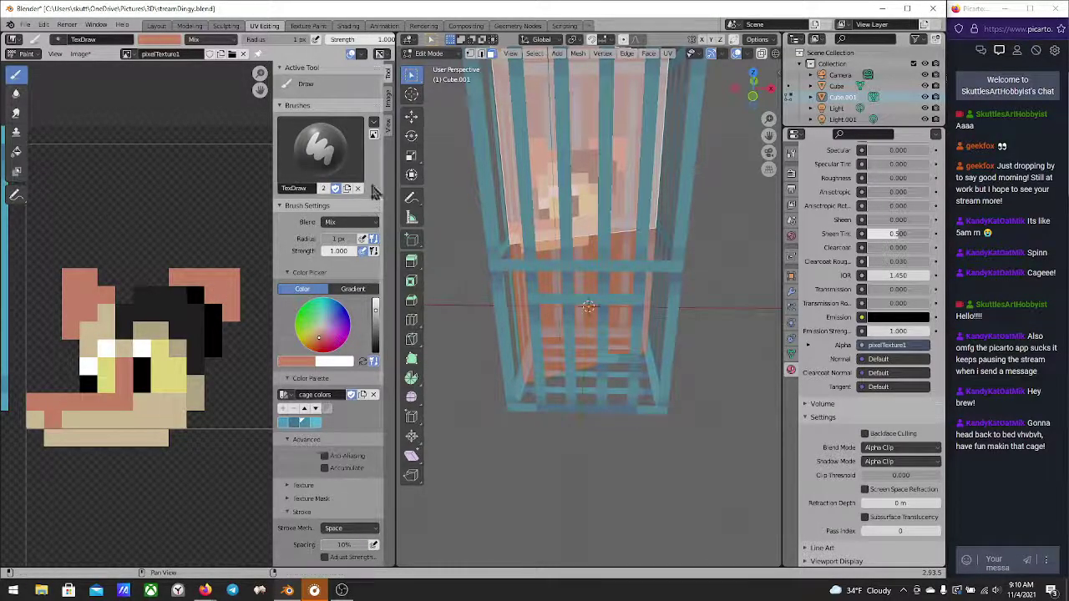
Switch the brush to Erase Alpha and erase the stray salmon pixels beside the hair
click(337, 223)
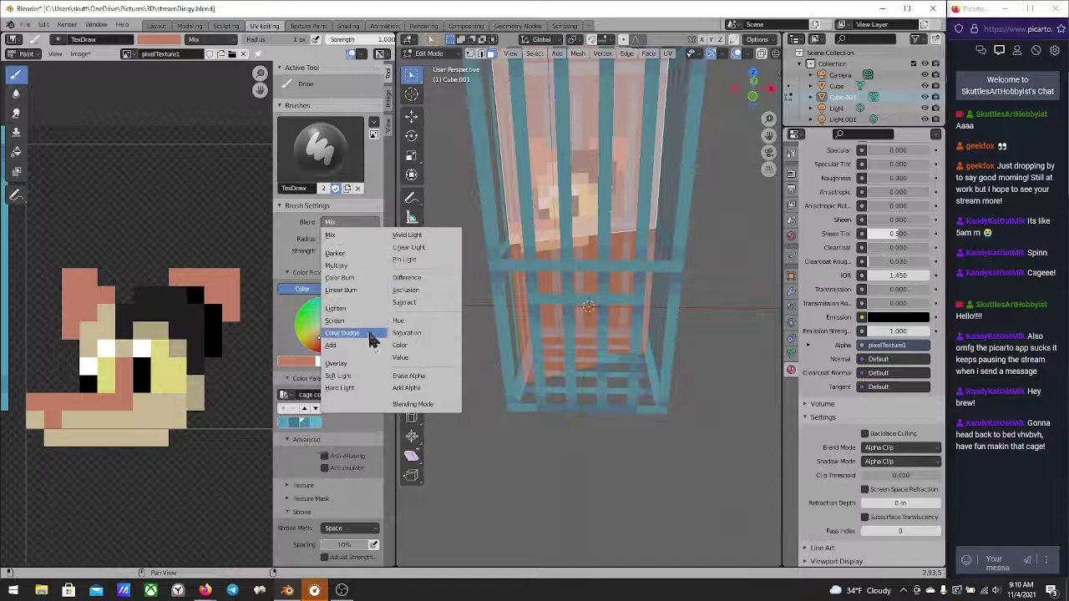
click(410, 377)
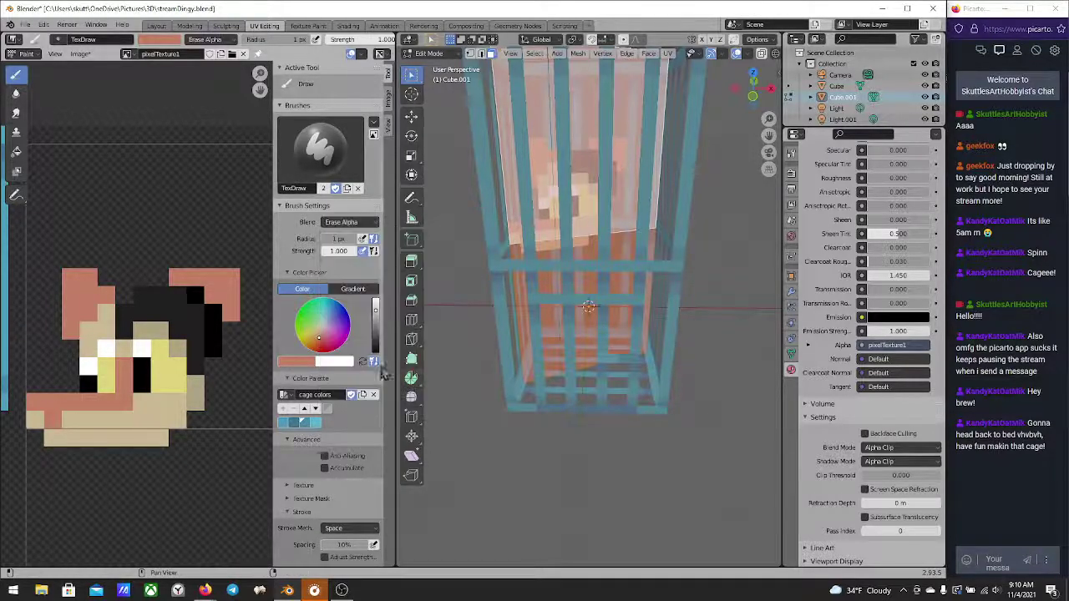
mouse_move(243, 335)
mouse_down()
mouse_move(233, 293)
mouse_move(234, 331)
mouse_move(223, 273)
mouse_move(182, 276)
mouse_move(229, 274)
mouse_up()
scroll(227, 278, down, 3)
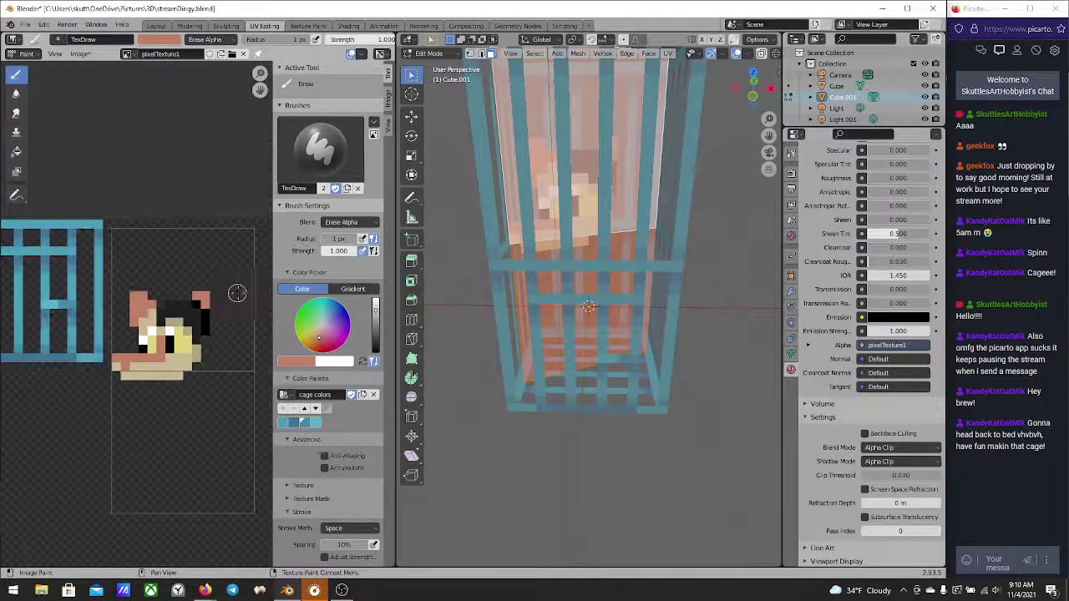
scroll(244, 303, up, 2)
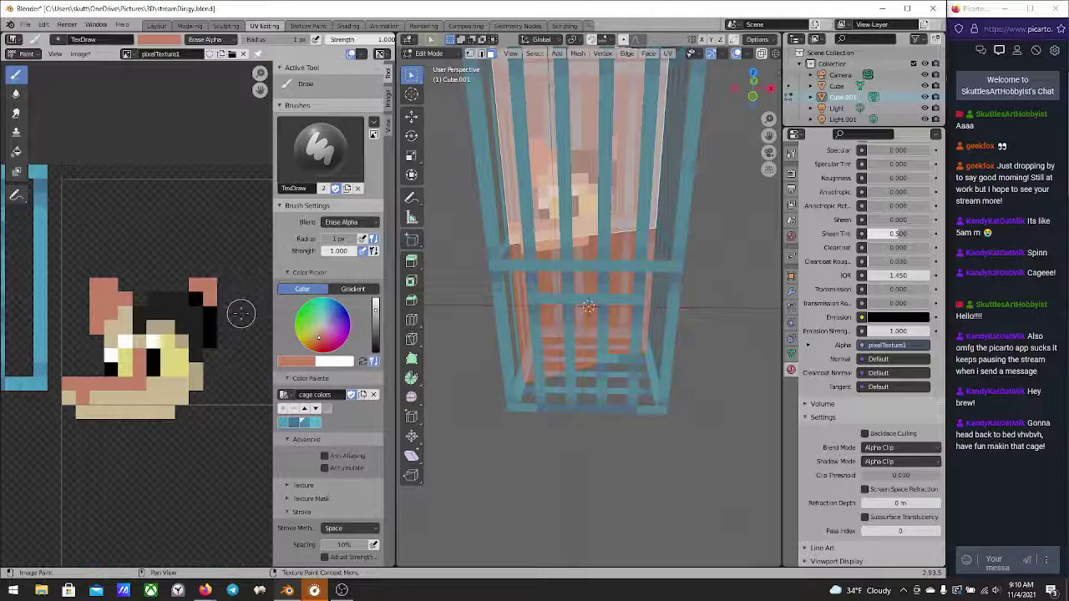
scroll(145, 409, up, 4)
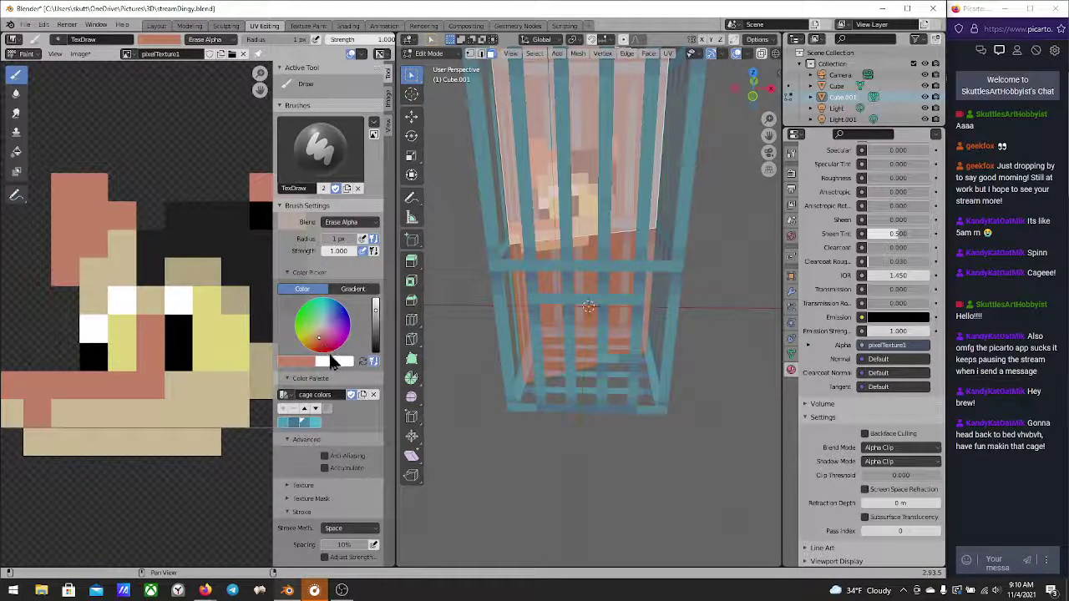
Sample white from the eye pixels and erase along the tan strip below the face
click(363, 361)
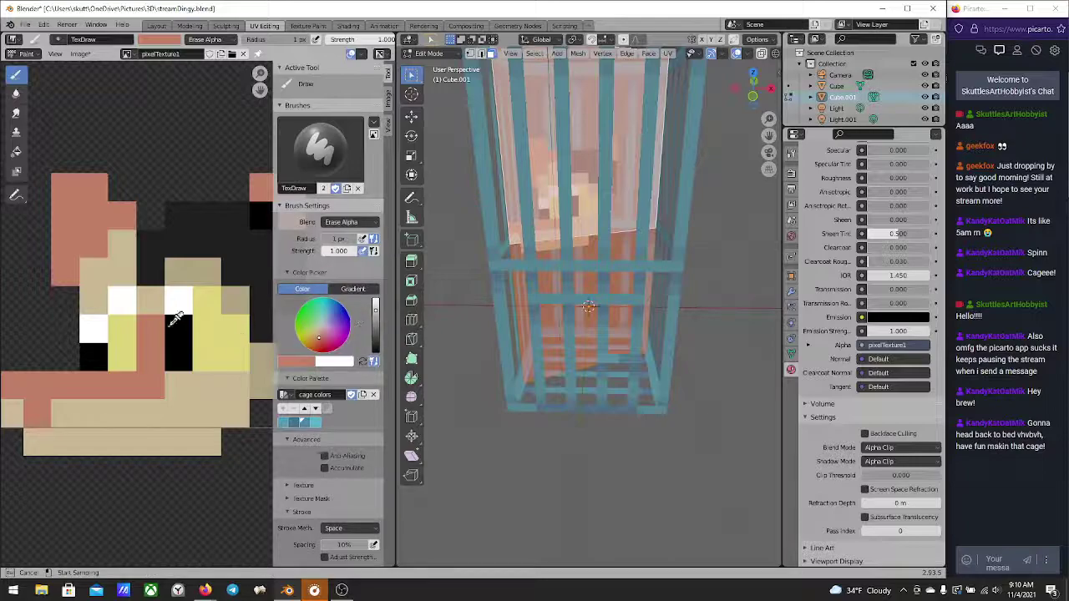
click(173, 301)
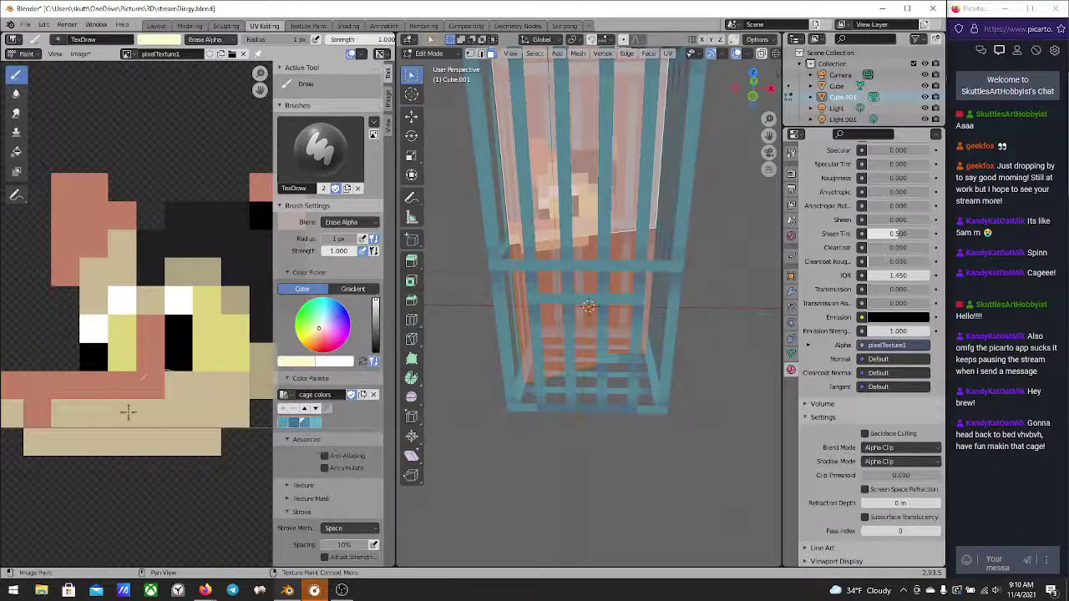
middle_drag(196, 410, 67, 439)
mouse_move(92, 438)
mouse_down()
mouse_move(72, 444)
mouse_move(81, 451)
mouse_up()
click(341, 222)
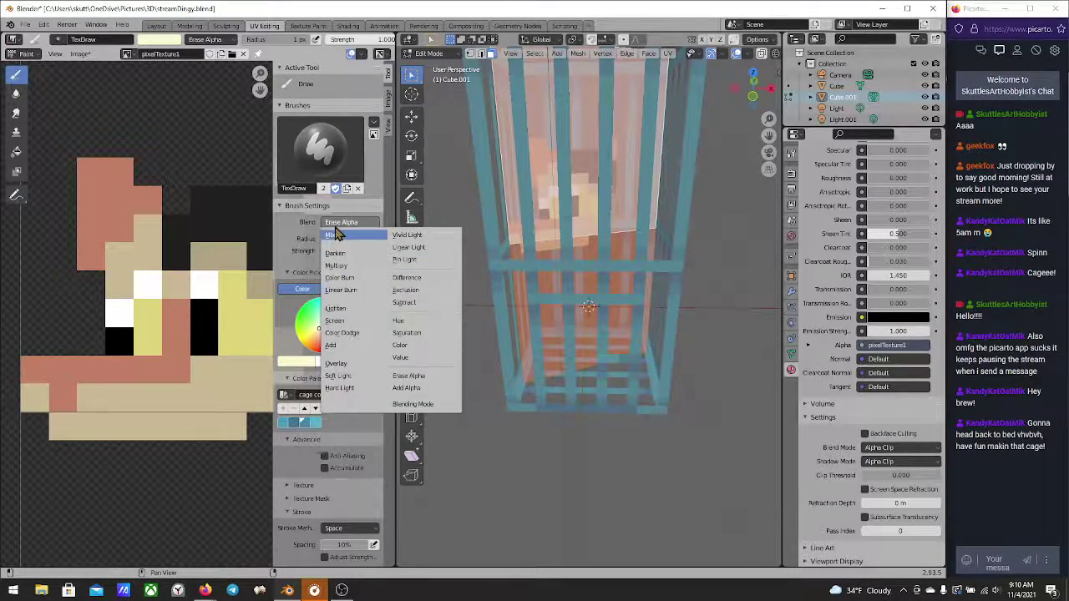
Return the blend to Mix and paint a pale yellow L-shaped foot below the body
click(331, 237)
click(63, 455)
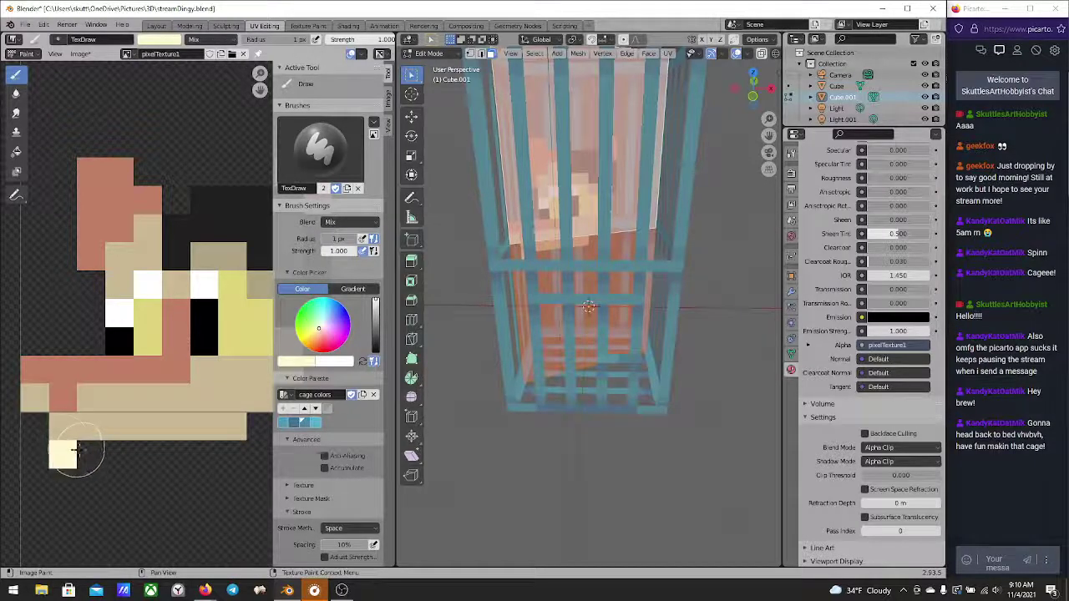
click(91, 454)
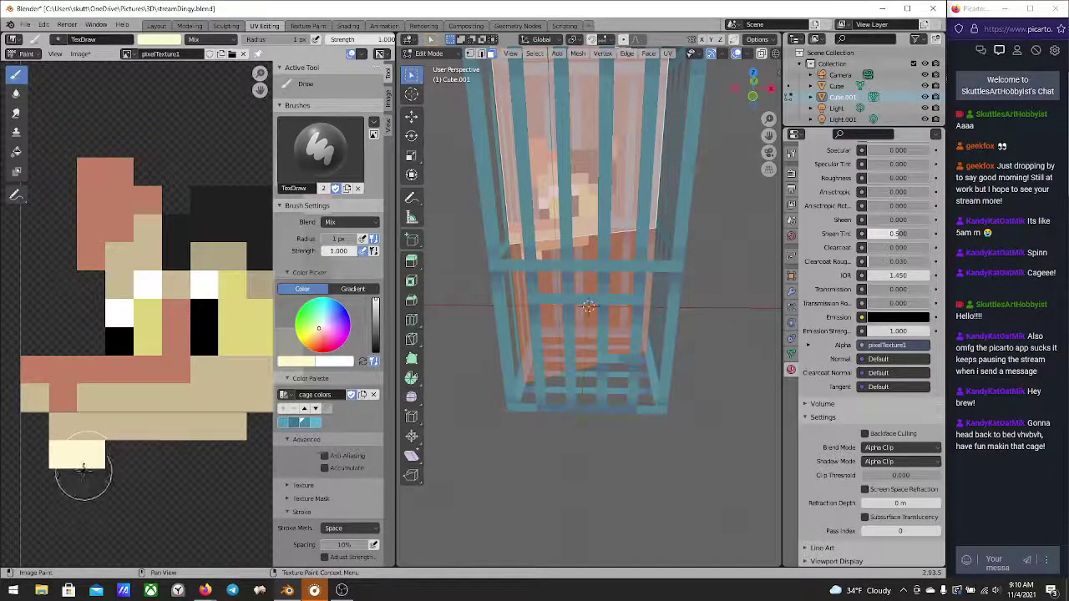
click(91, 483)
ctrl+scroll(120, 462, left, 4)
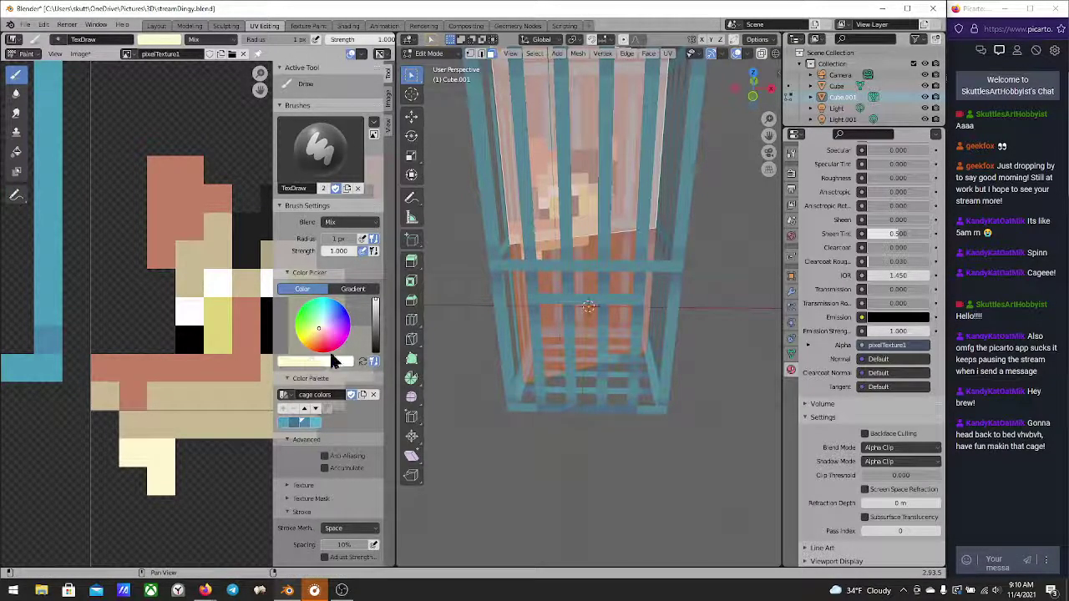
Eyedrop the beige body colour and paint beige pixels below the character's body
click(306, 364)
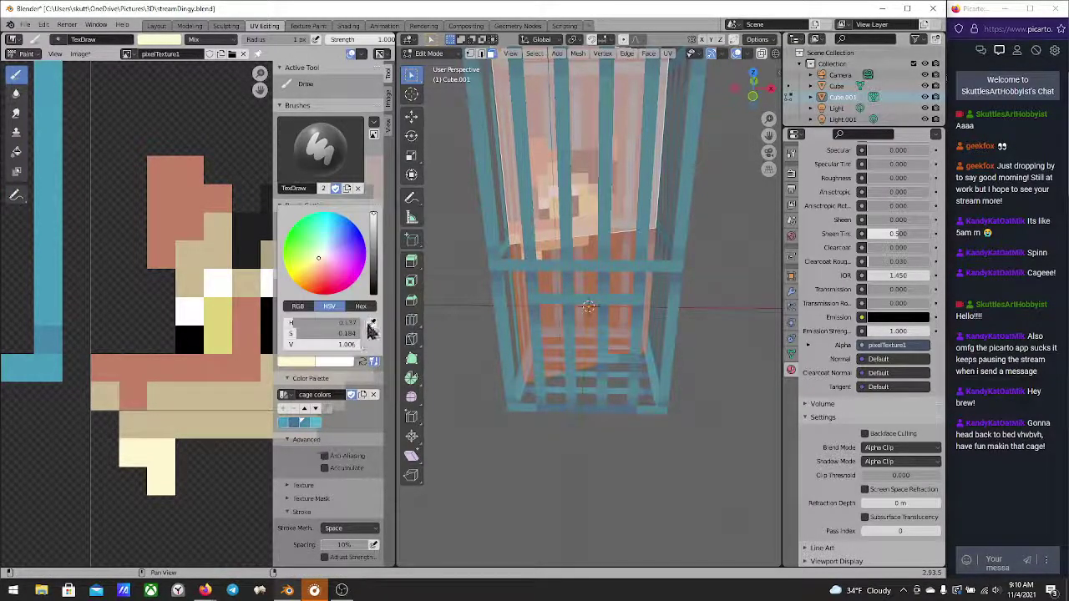
click(373, 323)
click(220, 389)
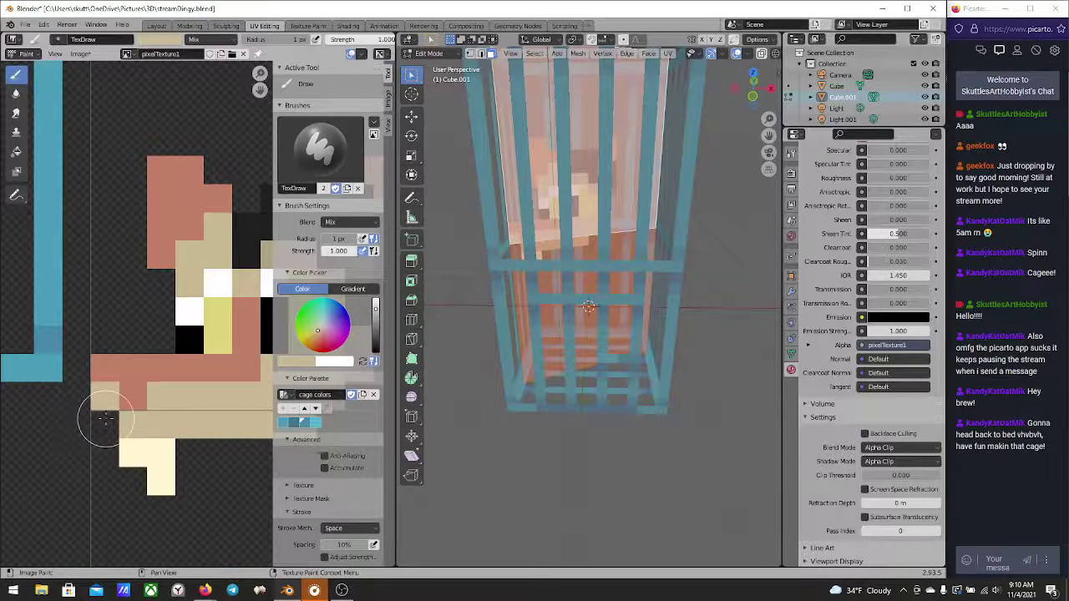
scroll(201, 414, down, 3)
scroll(215, 404, up, 5)
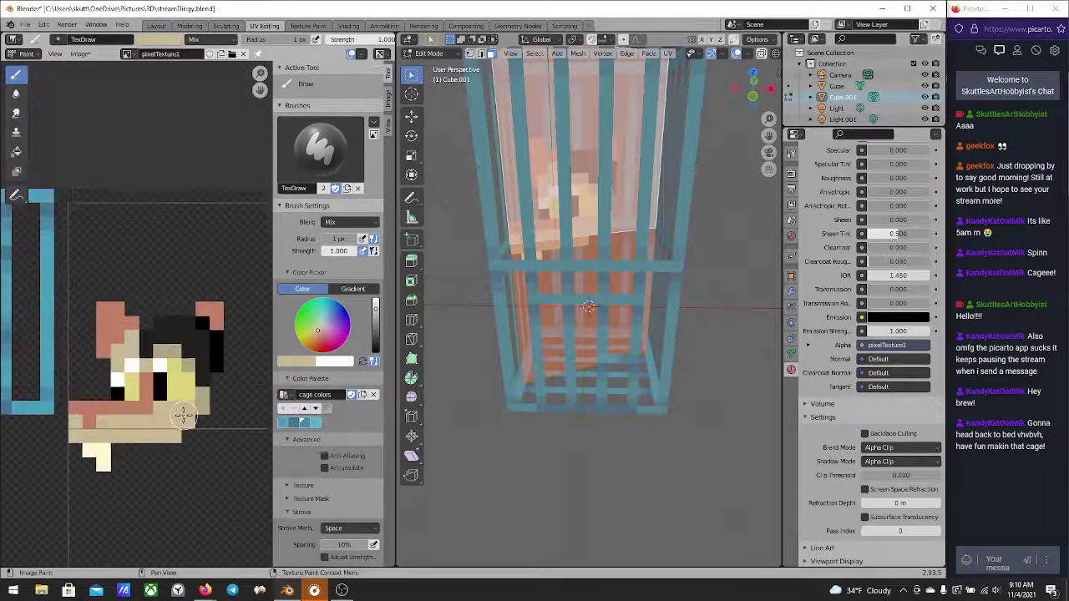
scroll(198, 328, down, 1)
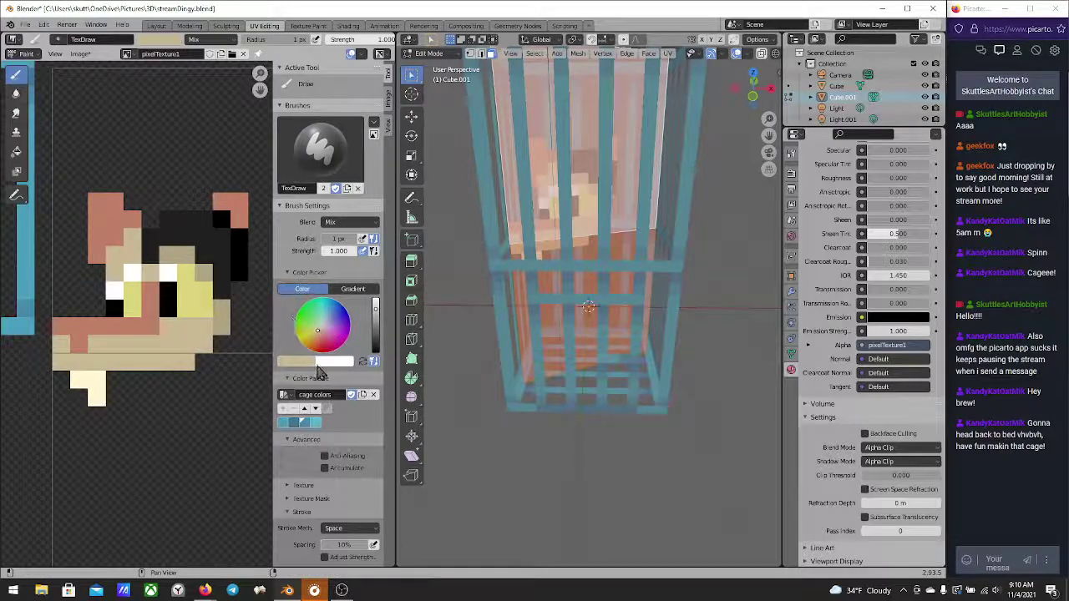
click(203, 326)
mouse_move(198, 365)
mouse_down()
mouse_move(175, 375)
mouse_move(200, 375)
mouse_move(201, 389)
mouse_up()
middle_drag(188, 366, 180, 357)
scroll(180, 357, down, 5)
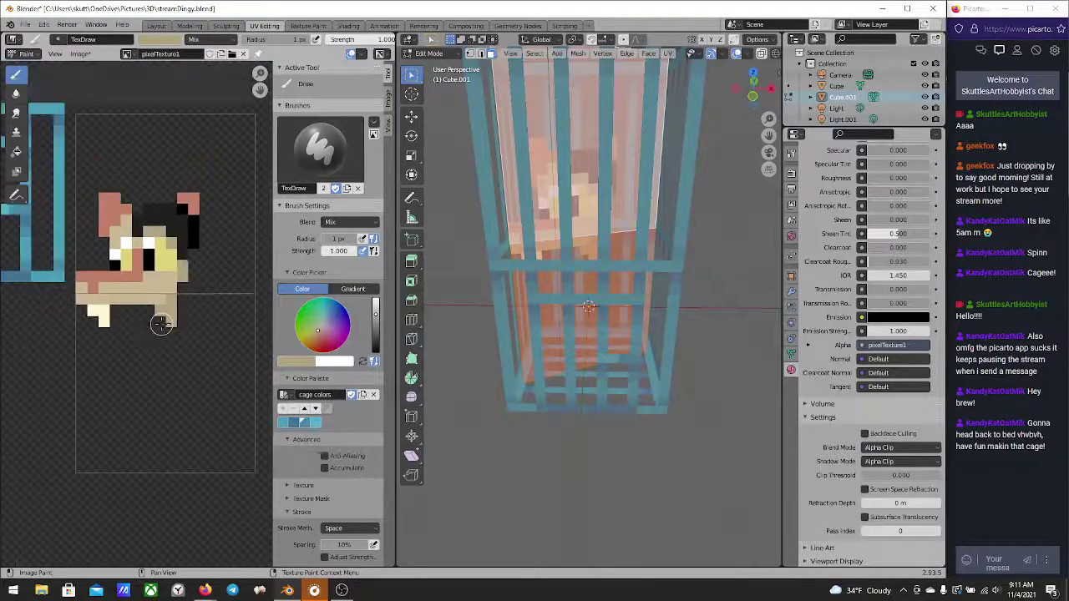
scroll(145, 324, up, 2)
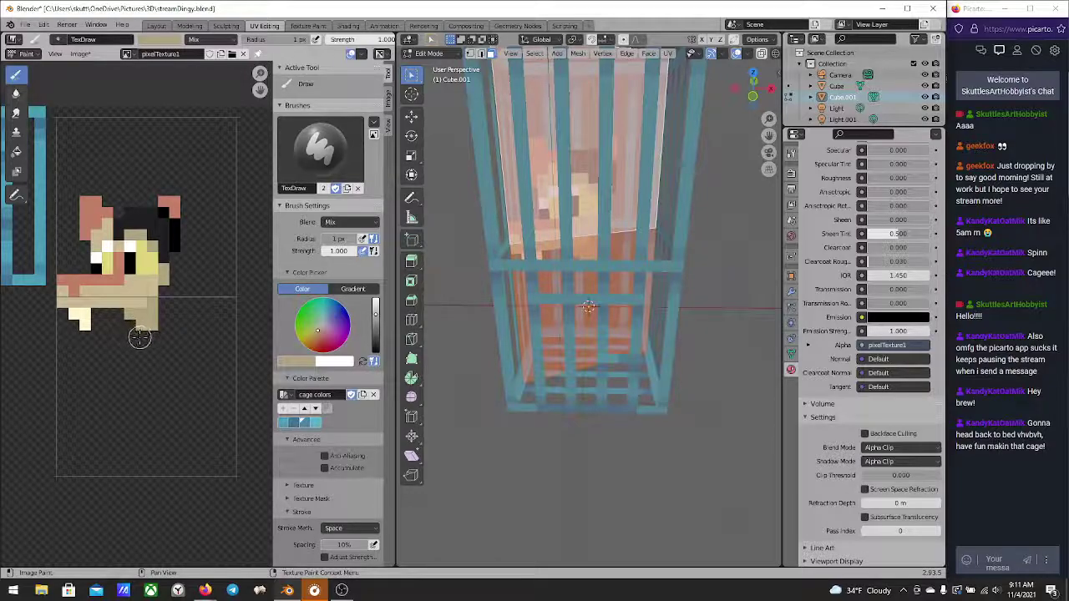
Sample the sprite's tan and extend the leg column down to a small tan foot
click(308, 361)
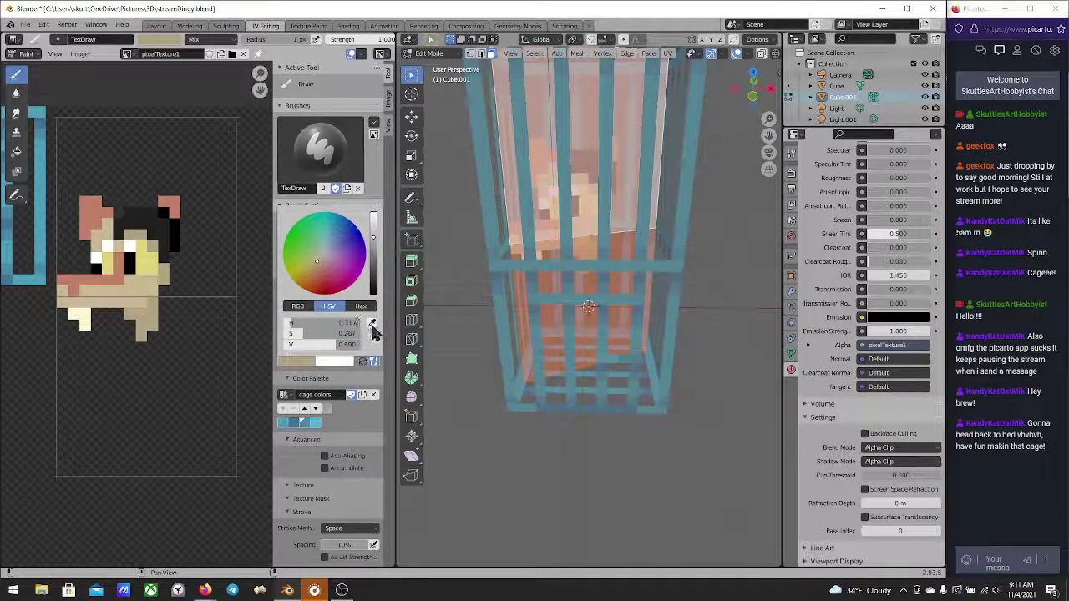
click(372, 324)
click(141, 286)
scroll(155, 382, up, 4)
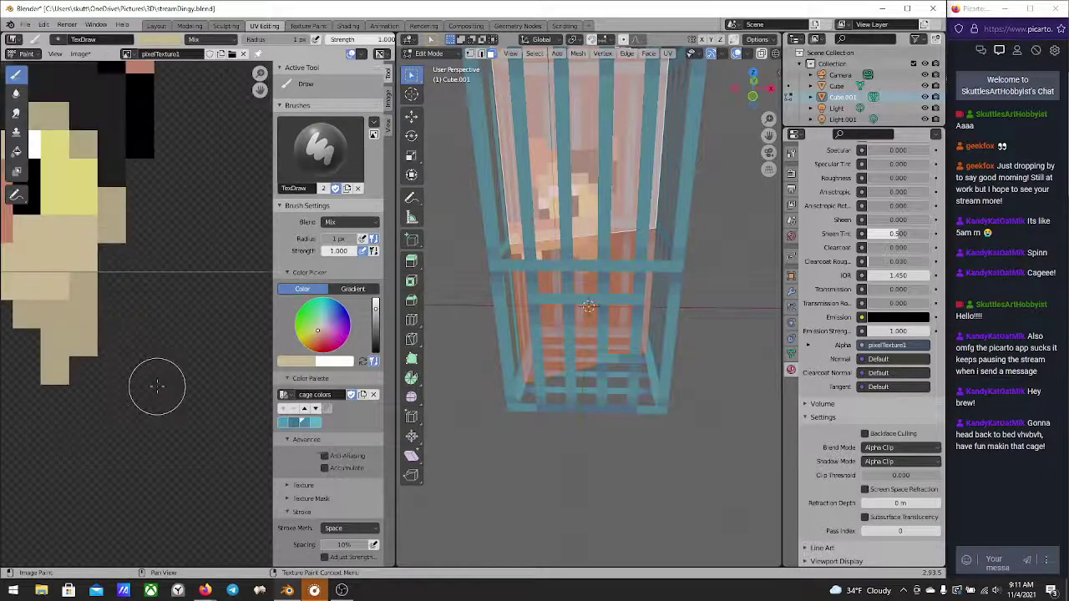
scroll(159, 330, down, 1)
click(150, 332)
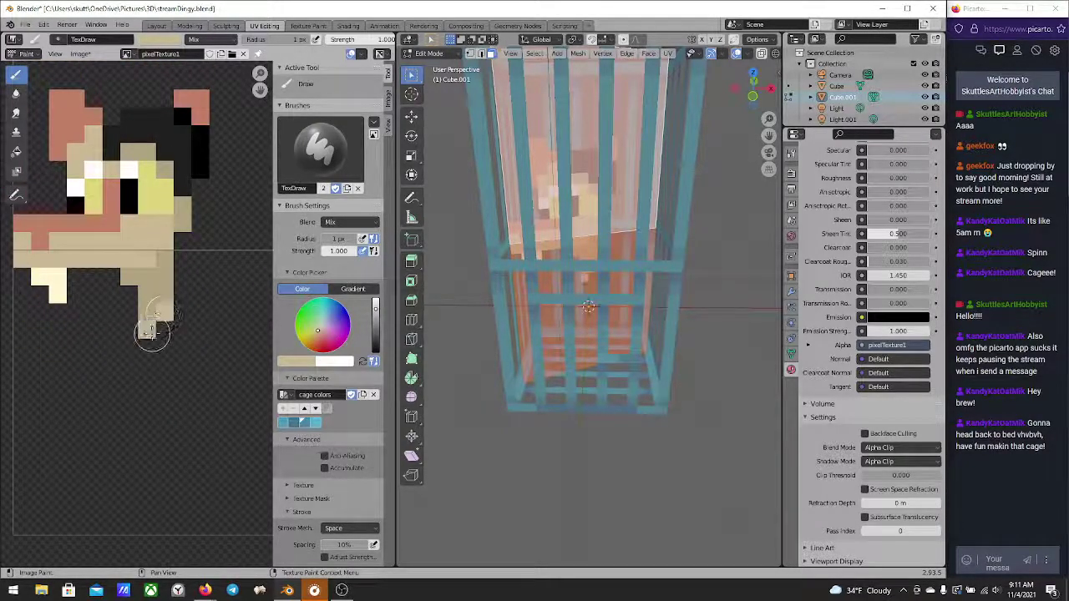
click(165, 330)
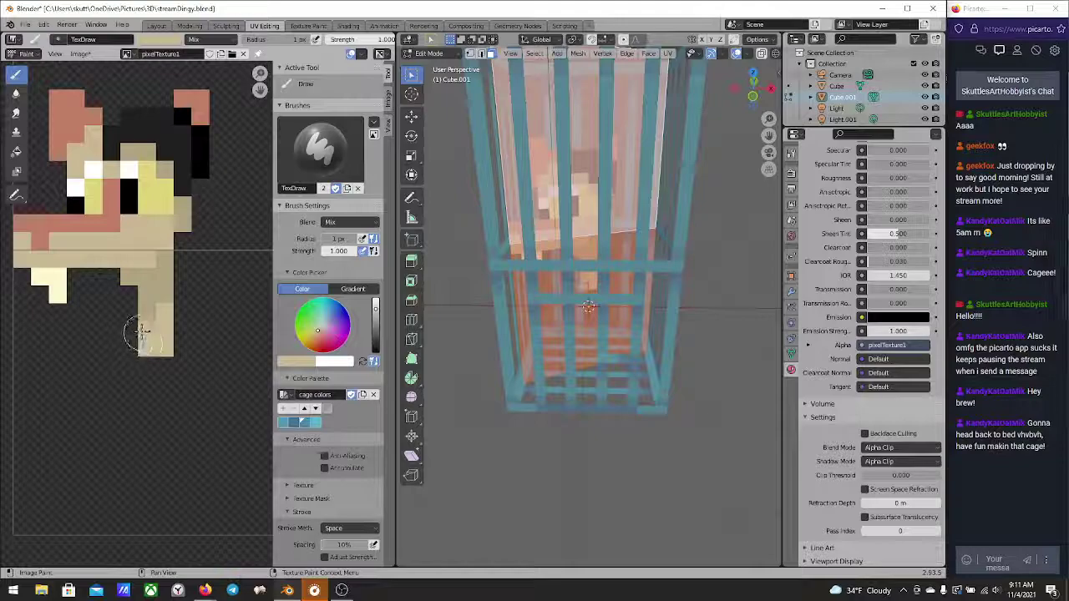
mouse_move(136, 354)
mouse_down()
mouse_move(131, 327)
mouse_move(124, 354)
mouse_move(179, 358)
mouse_move(186, 370)
mouse_move(181, 345)
mouse_up()
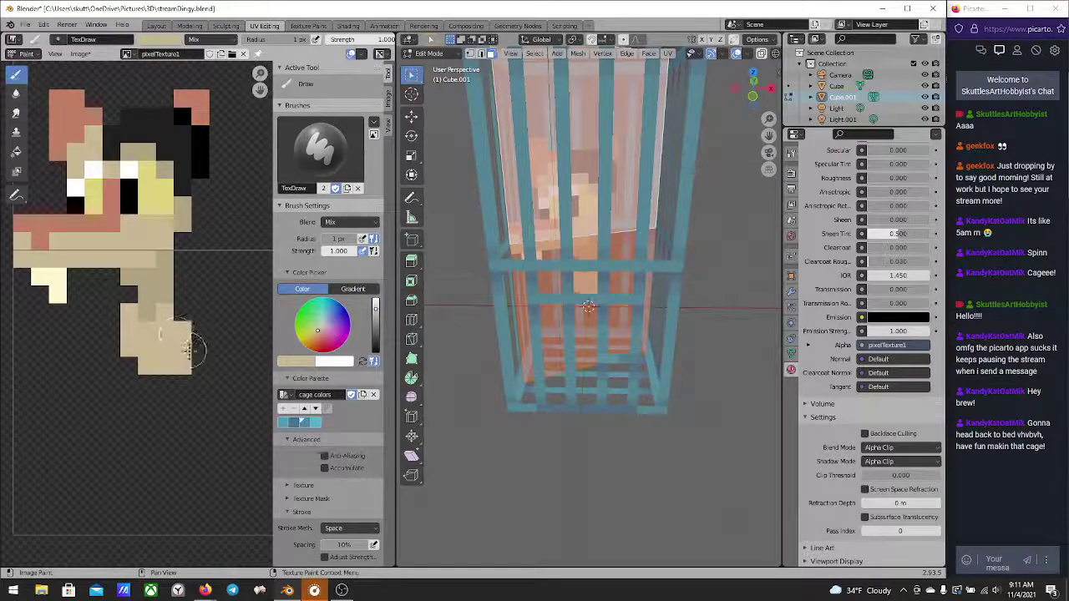
middle_drag(192, 348, 143, 353)
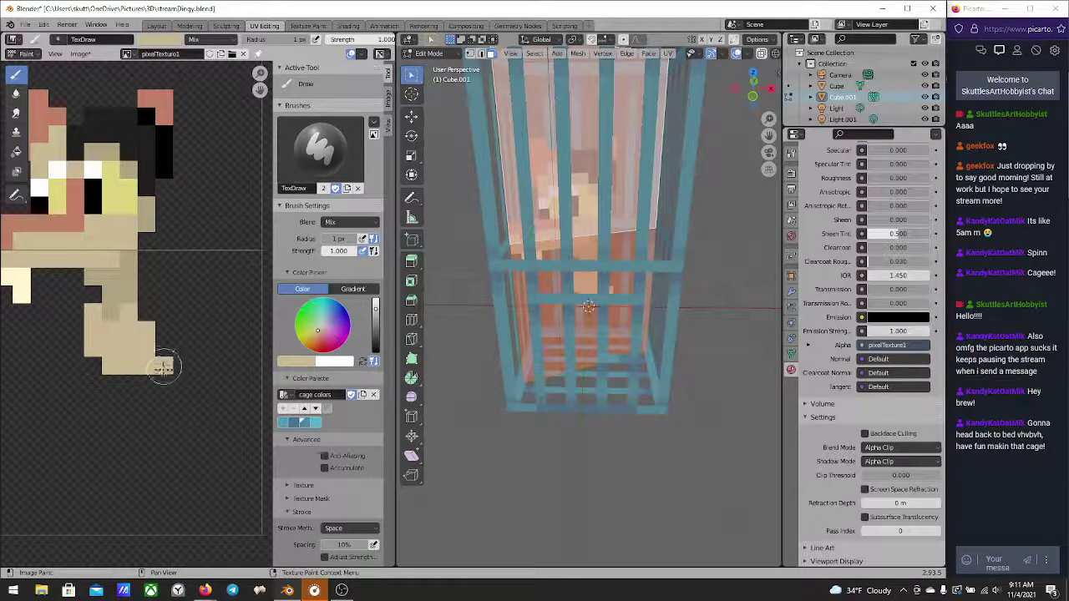
mouse_move(164, 368)
mouse_down()
mouse_move(135, 381)
mouse_move(168, 382)
mouse_move(136, 385)
mouse_move(166, 385)
mouse_move(144, 386)
mouse_move(188, 416)
mouse_move(205, 413)
mouse_move(188, 381)
mouse_move(197, 382)
mouse_move(218, 437)
mouse_move(144, 493)
mouse_up()
Undo the last three foot-tip strokes on the sprite
middle_drag(142, 361, 251, 429)
scroll(209, 367, down, 2)
key(ctrl+z)
key(ctrl+z)
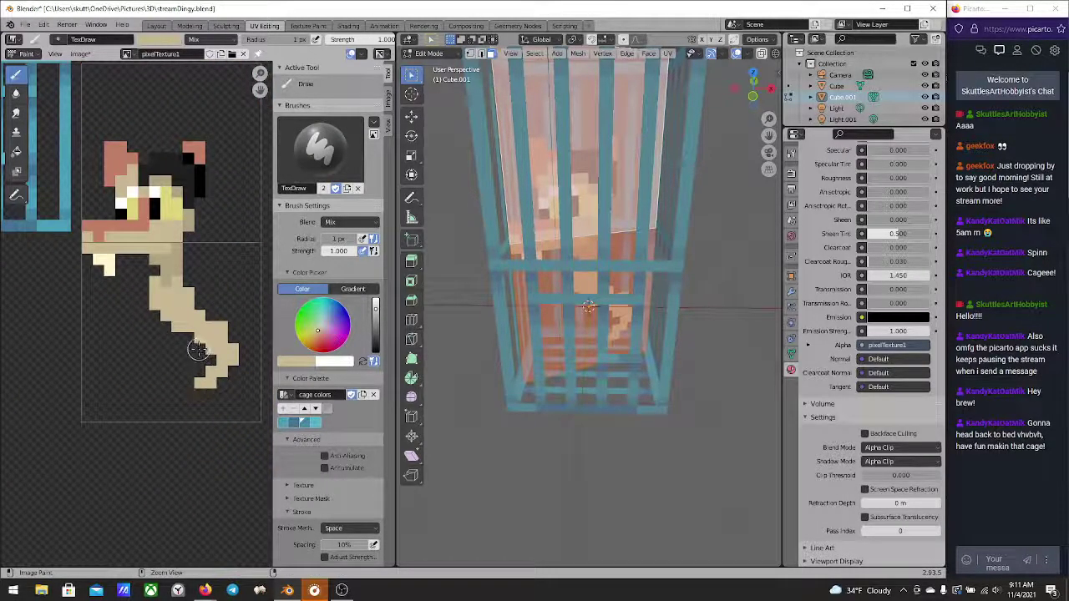
key(ctrl+z)
key(ctrl+z)
key(ctrl+z)
key(ctrl+z)
key(ctrl+z)
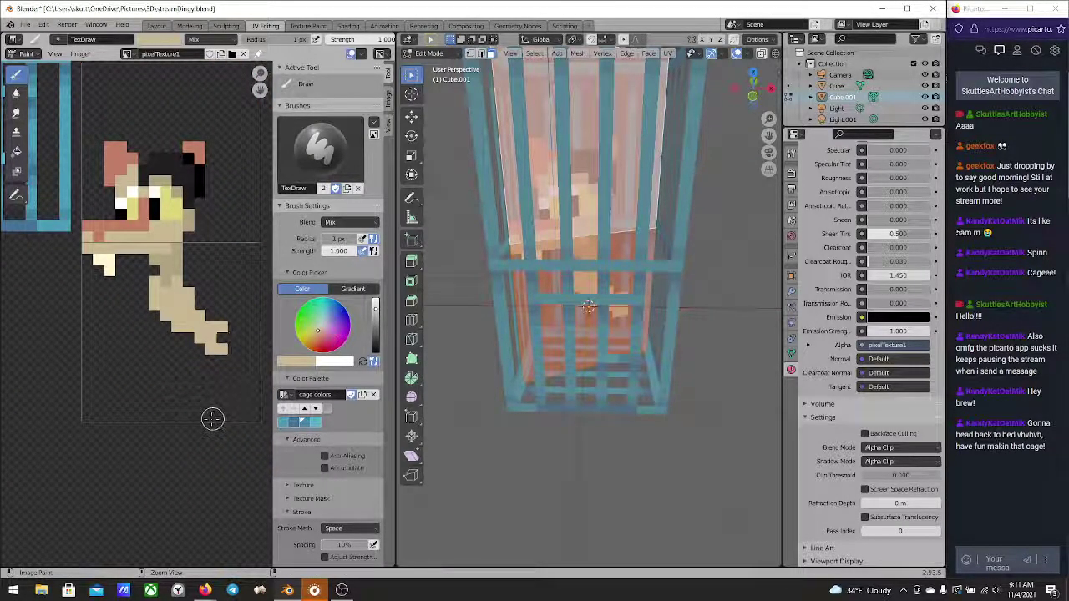
key(ctrl+z)
key(ctrl+z)
key(ctrl+z)
key(ctrl+z)
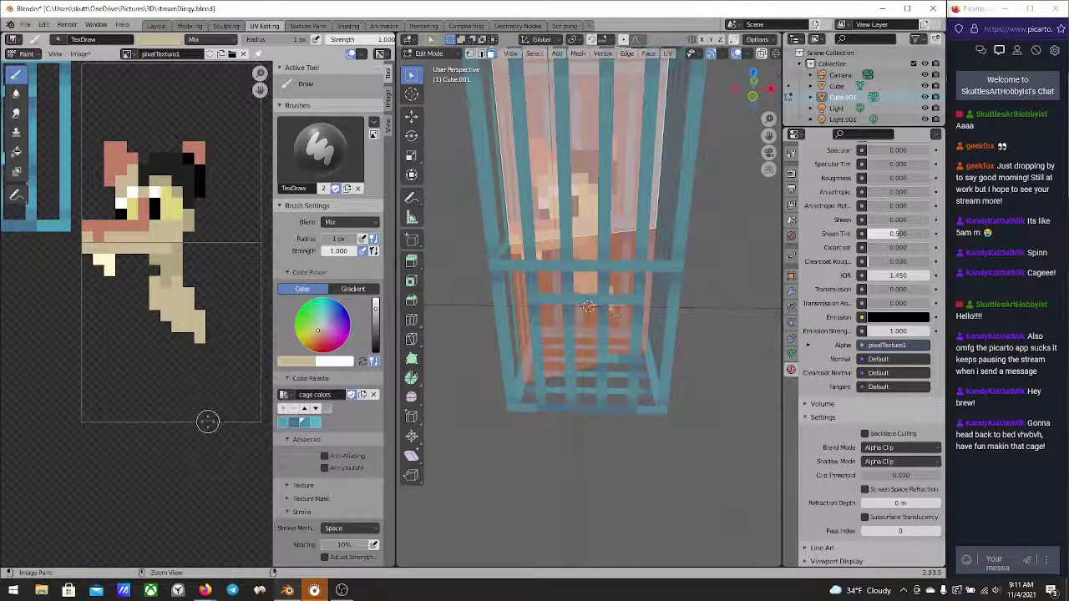
Grow the lower tan block upward and along its left edge, adding single tan pixels and a row
middle_drag(208, 420, 210, 417)
scroll(219, 416, up, 5)
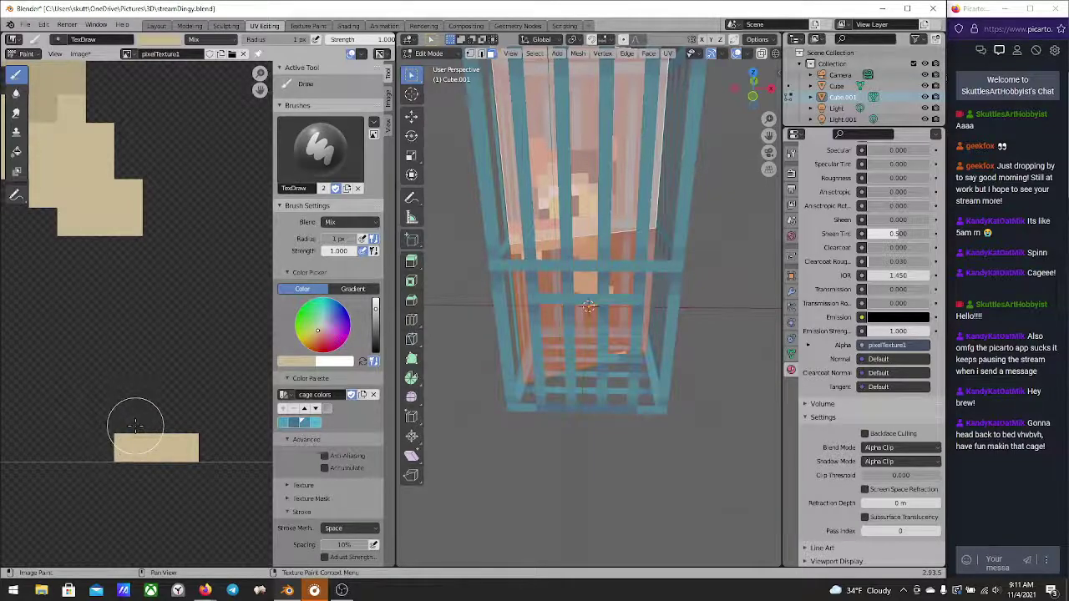
mouse_move(136, 449)
mouse_down()
mouse_move(157, 418)
mouse_move(179, 422)
mouse_up()
middle_drag(196, 391, 186, 412)
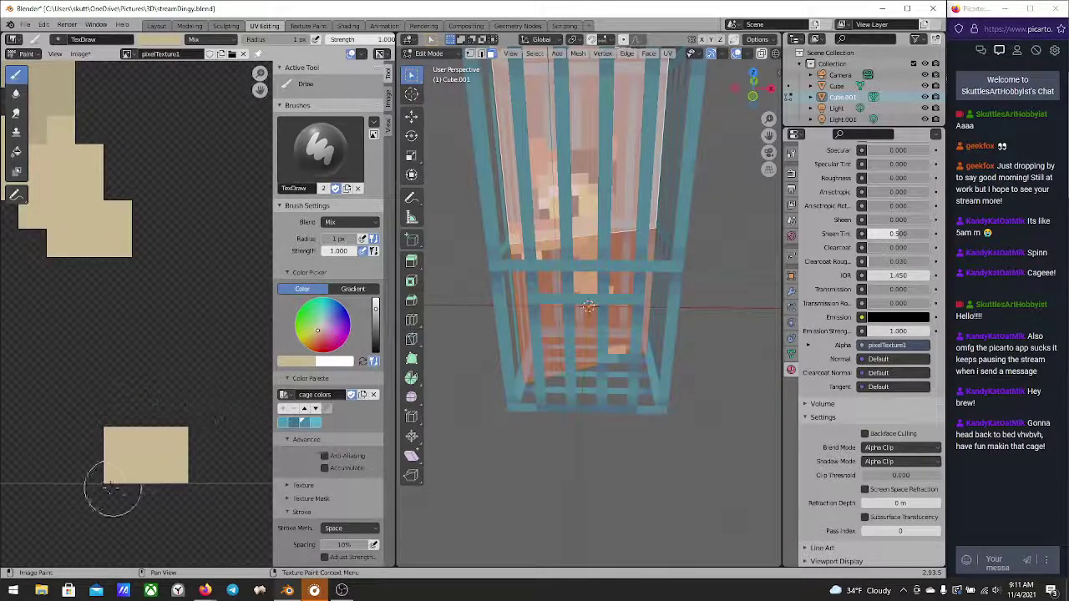
drag(91, 472, 96, 454)
click(201, 412)
click(227, 386)
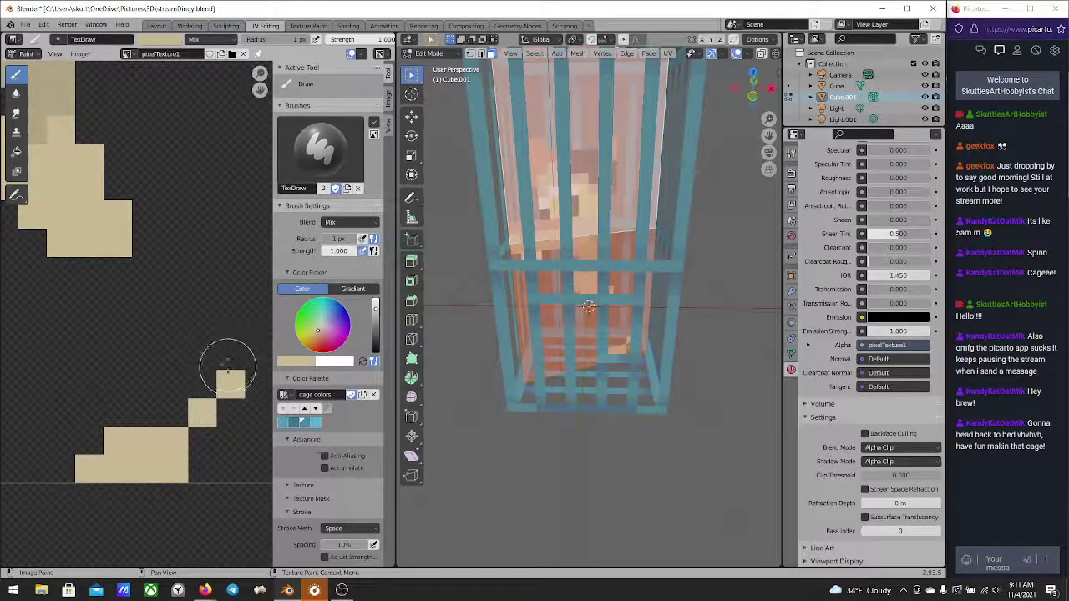
click(202, 355)
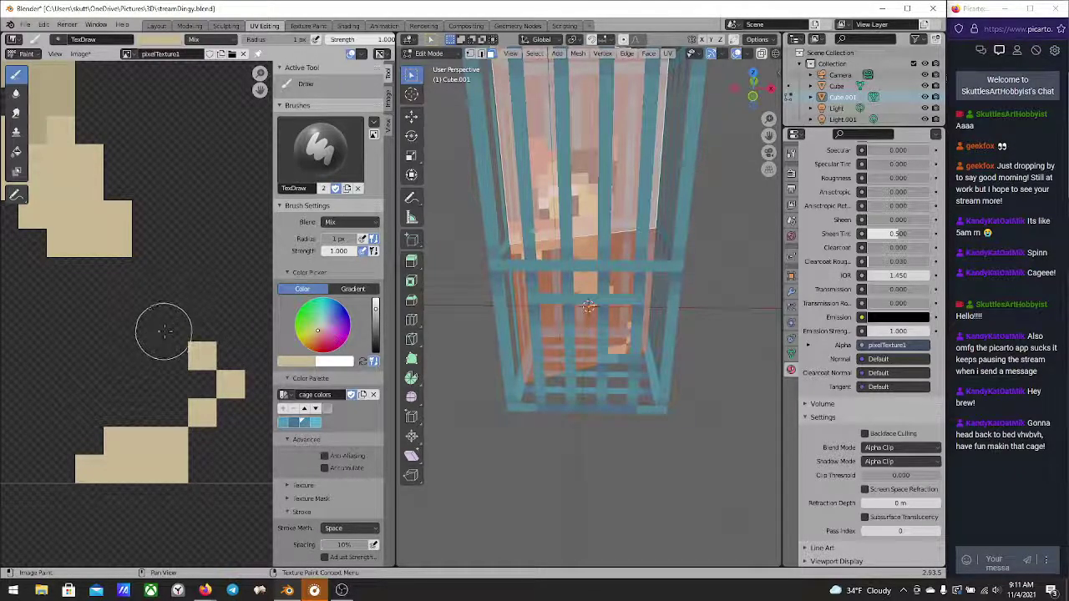
click(164, 328)
click(149, 318)
Paint a diagonal tan staircase and fill the gaps around the left tan block
click(150, 301)
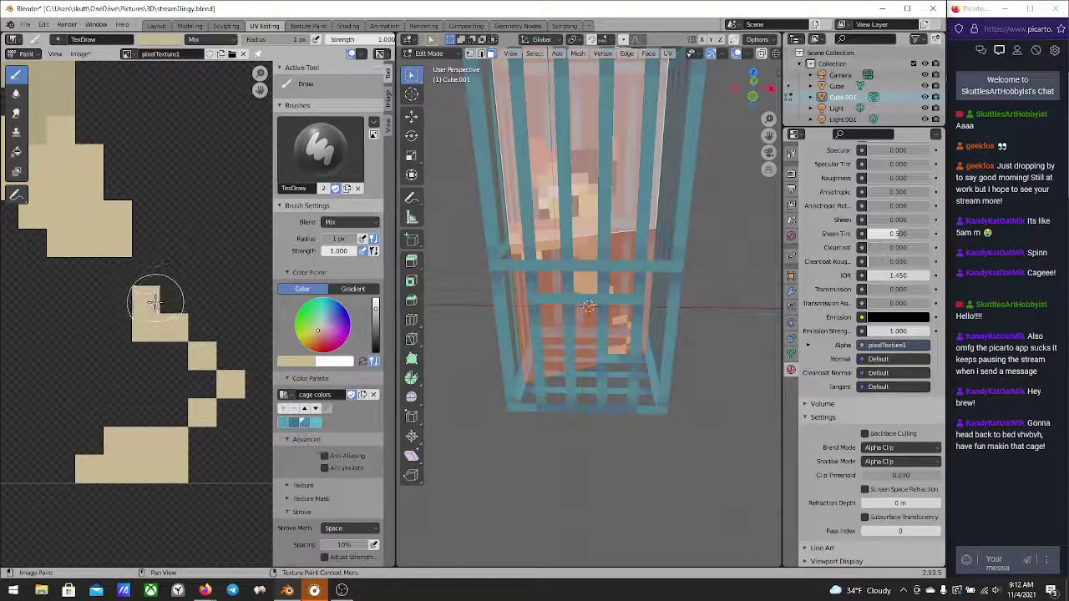
click(173, 272)
click(203, 241)
click(203, 270)
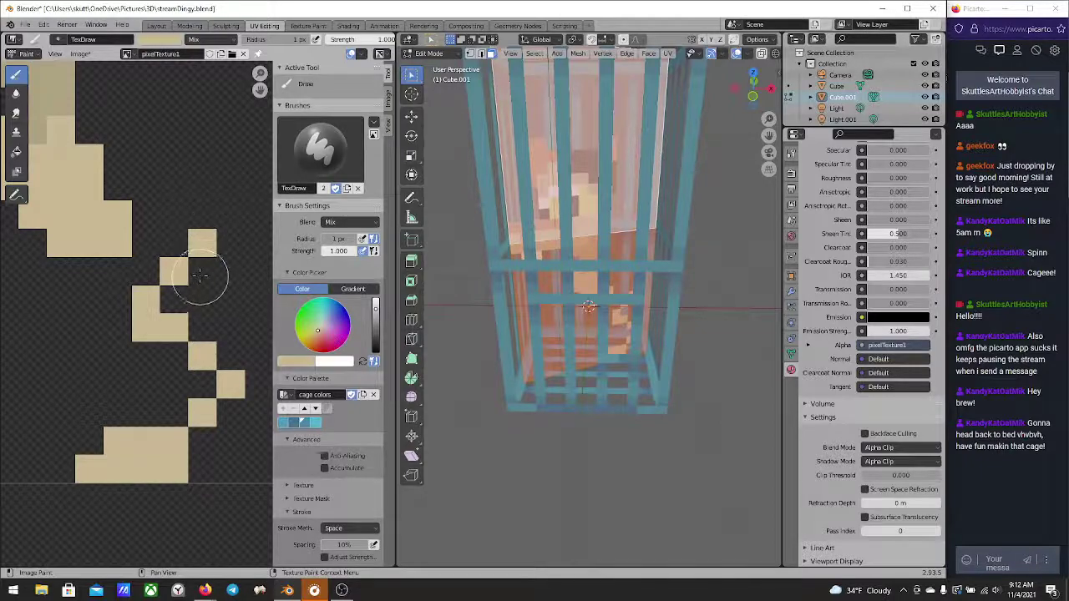
click(173, 297)
click(173, 355)
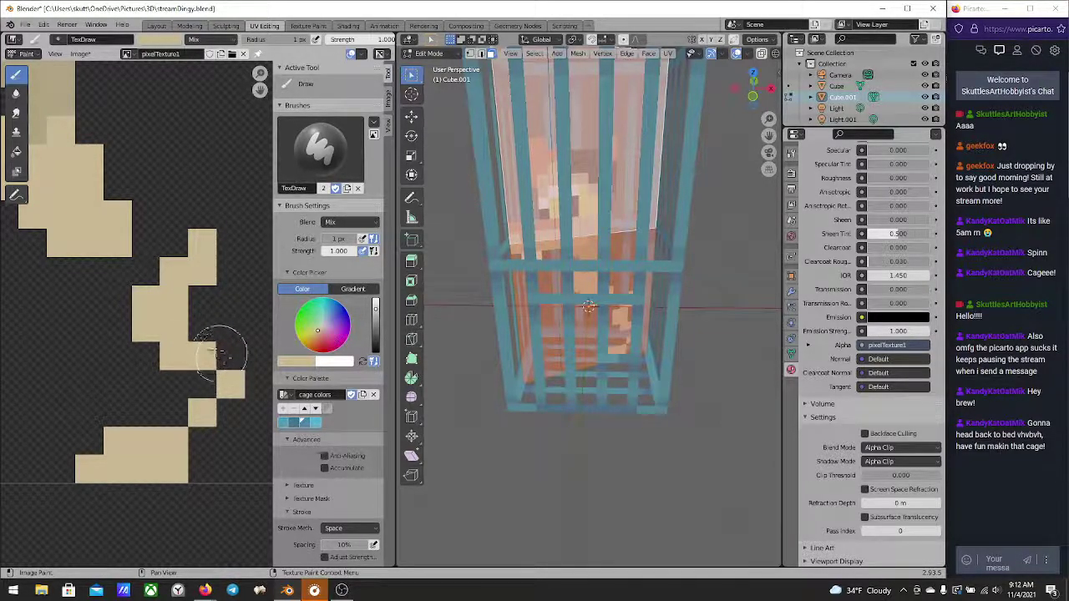
click(202, 301)
click(231, 328)
click(231, 300)
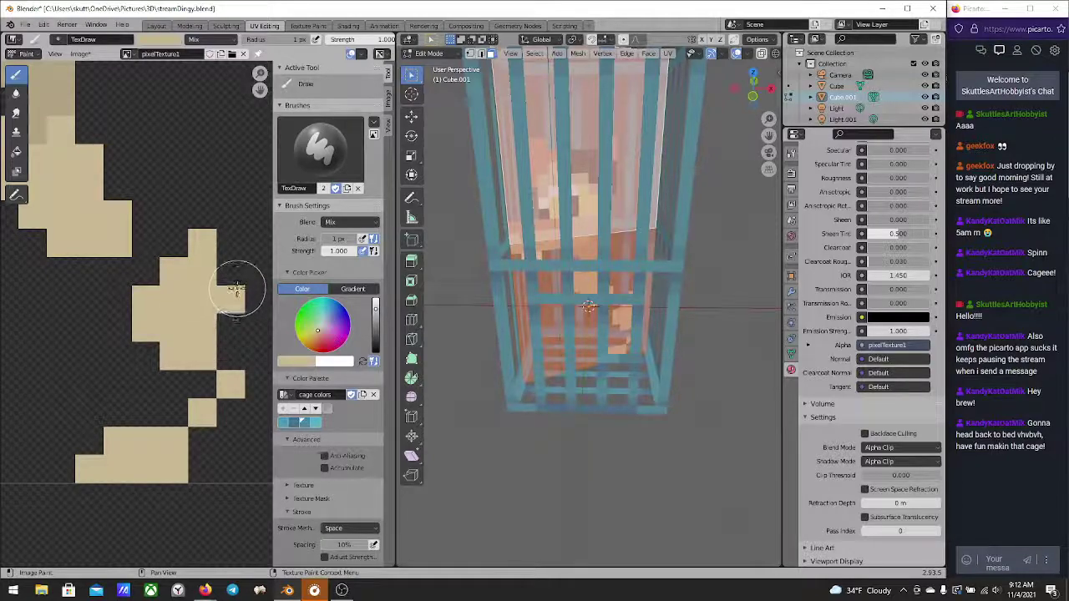
Add tan pixels above the cross shape, a tan row across the leg, and fill dark holes
mouse_move(203, 299)
middle_down()
mouse_move(138, 337)
mouse_move(202, 391)
middle_up()
click(167, 309)
click(167, 280)
drag(148, 299, 199, 292)
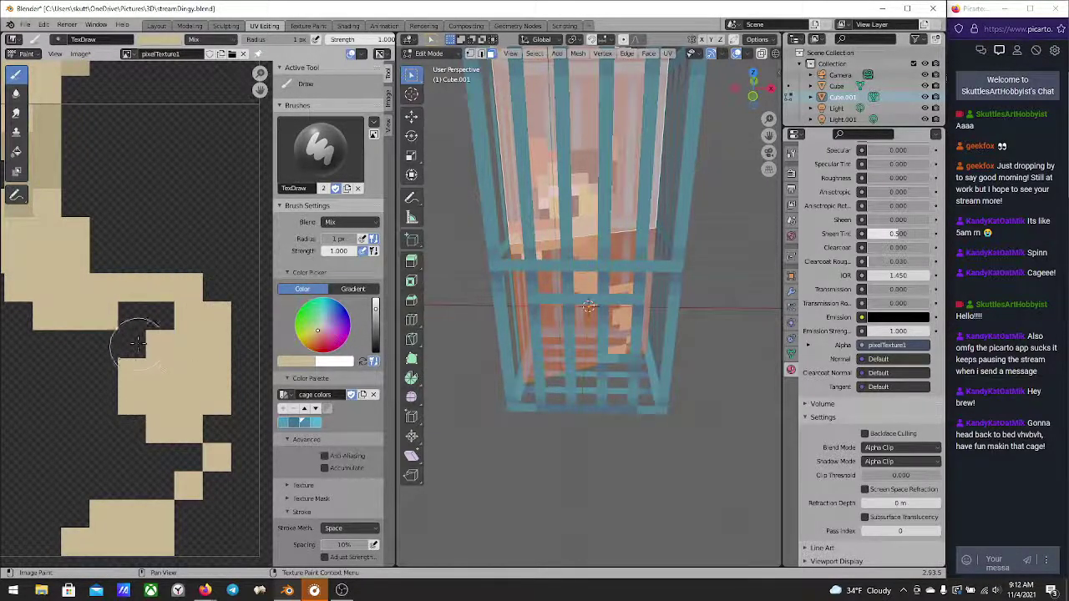
click(143, 318)
click(159, 316)
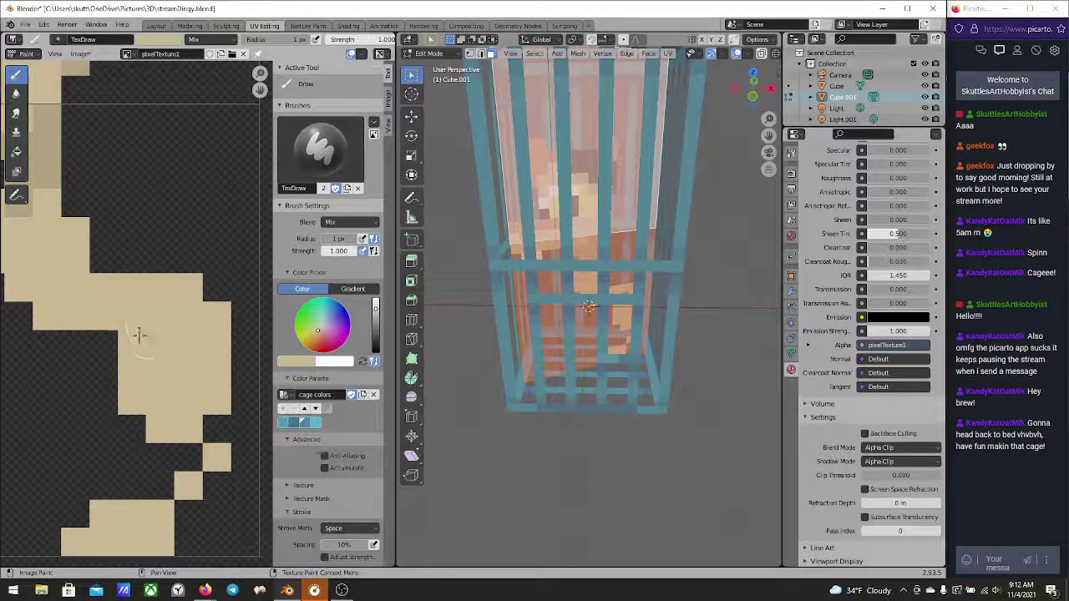
Eyedrop a darker tan from the sprite into the brush colour
mouse_move(81, 341)
middle_down()
mouse_move(180, 392)
mouse_move(193, 419)
middle_up()
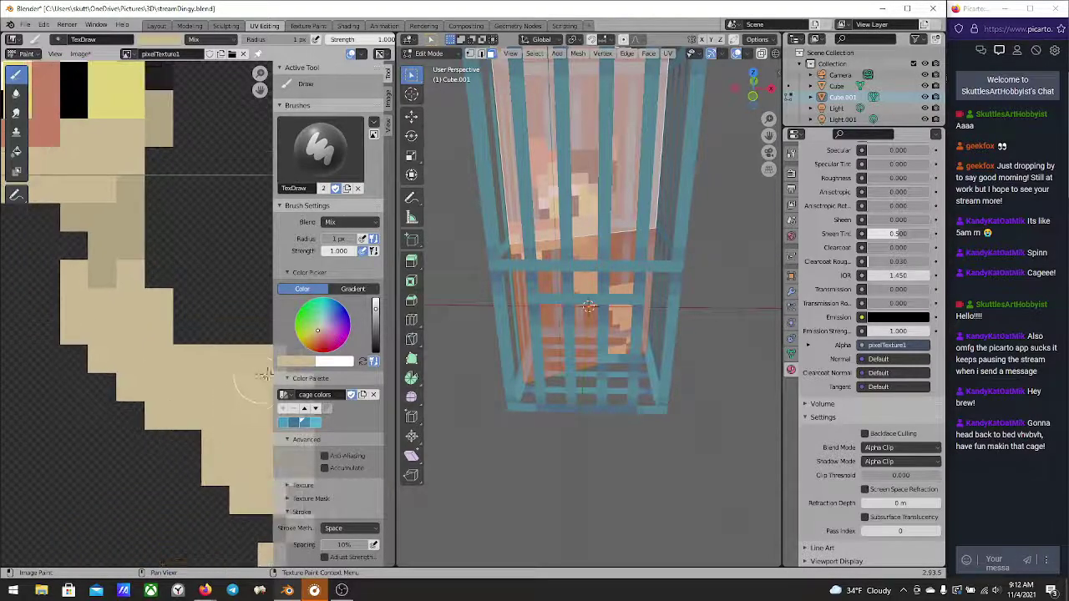
click(299, 364)
click(372, 324)
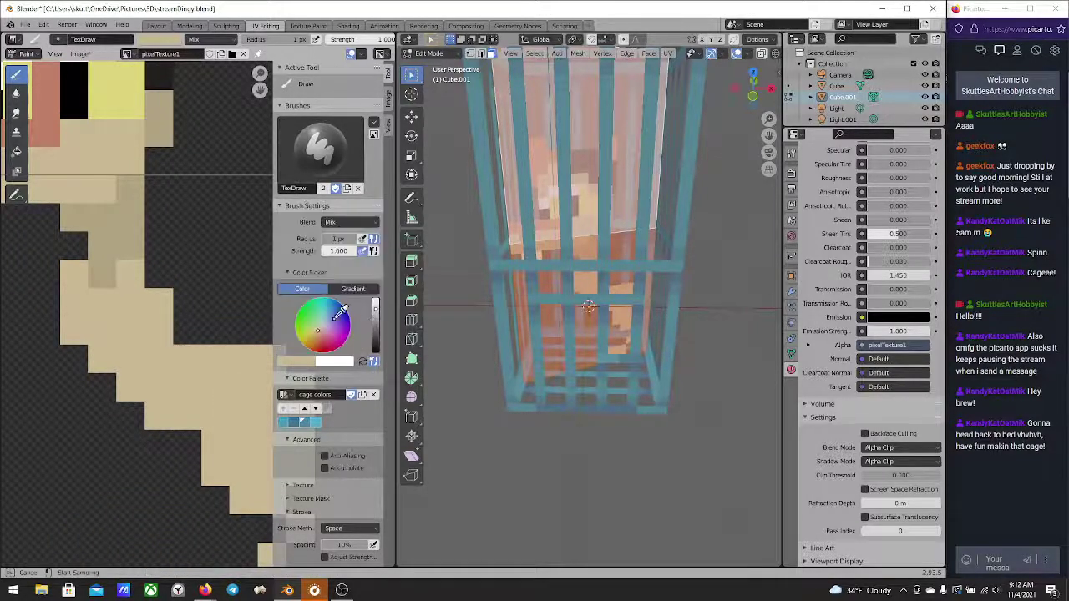
click(119, 247)
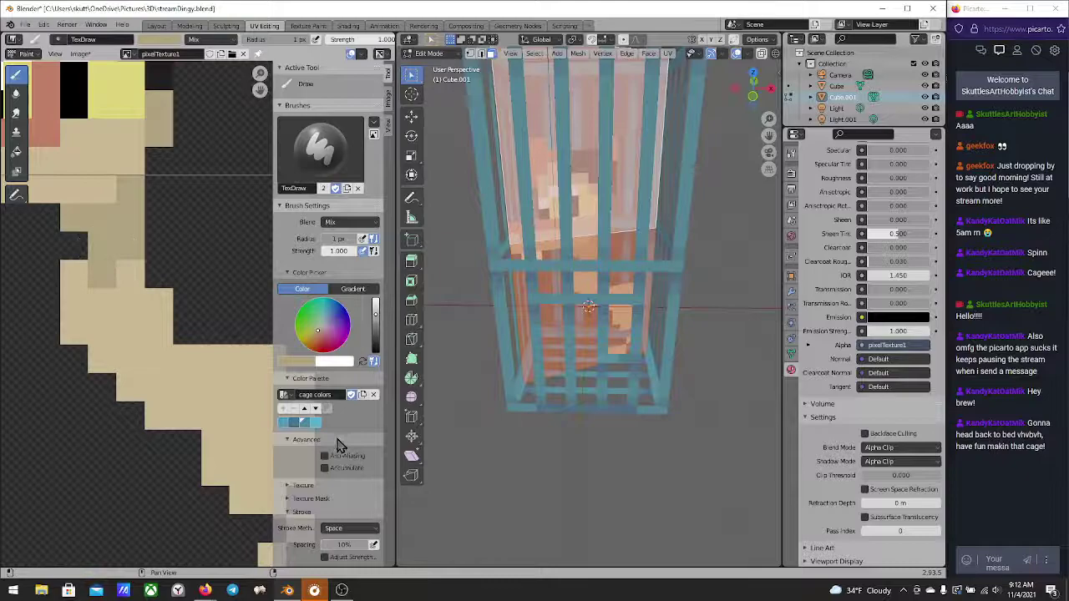
Save the darker tan to the palette and sample a lighter tan from the sprite
click(284, 410)
click(305, 365)
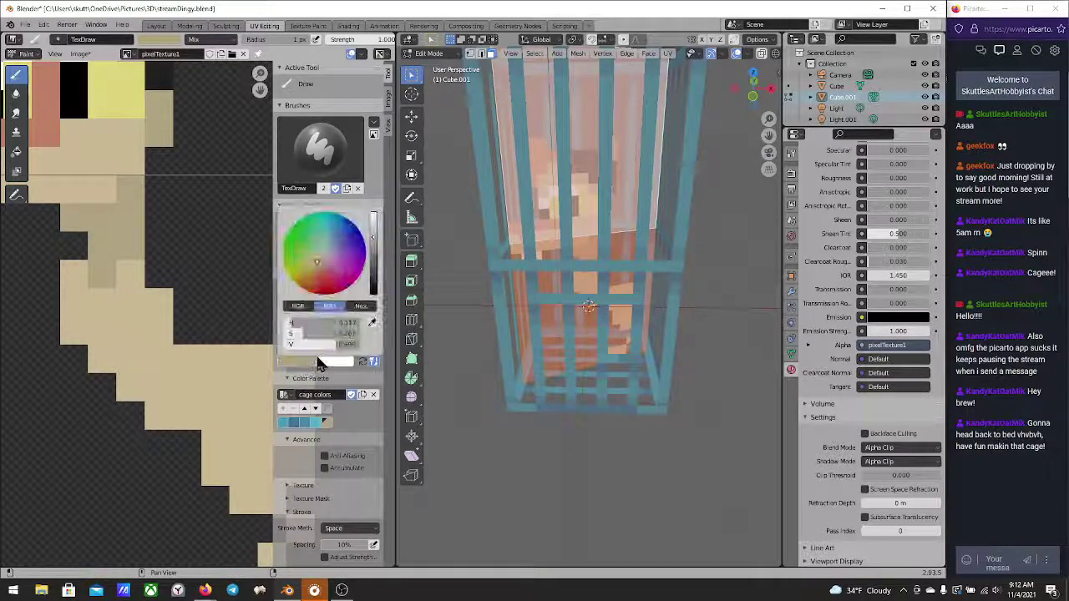
click(373, 324)
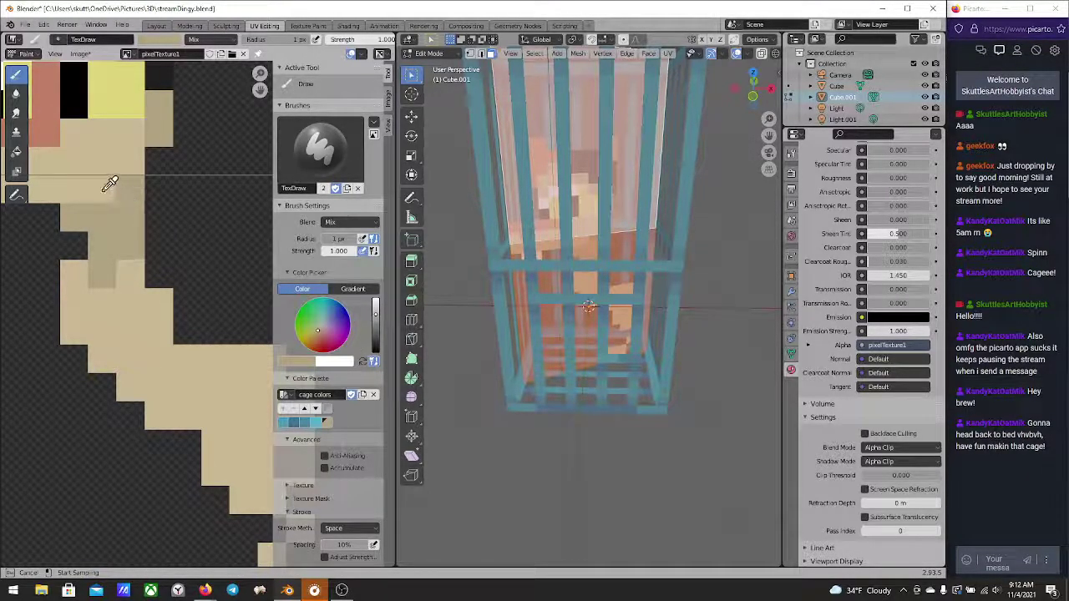
click(110, 183)
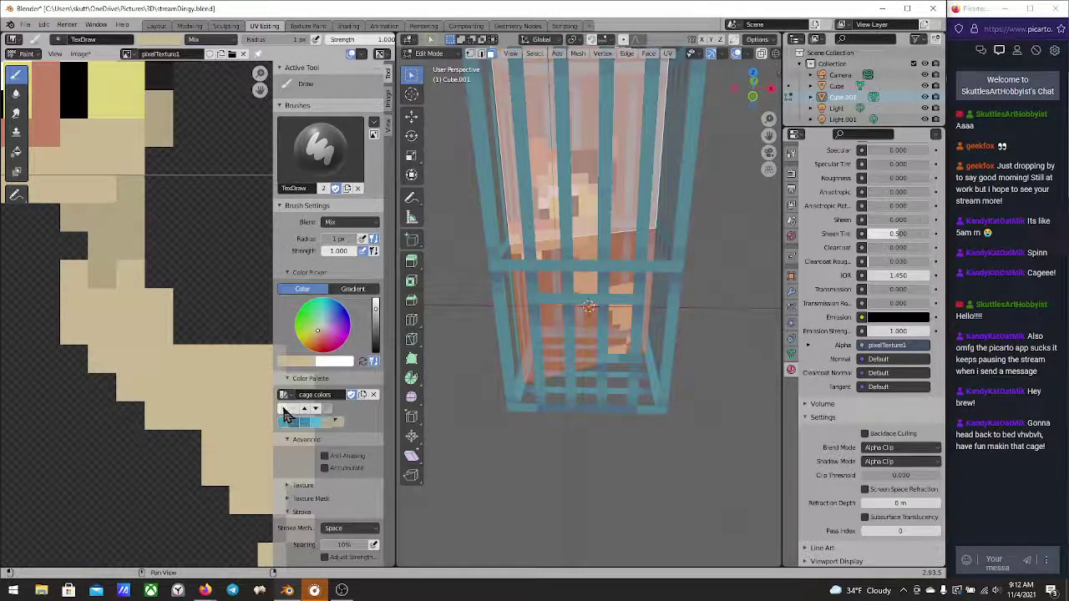
Bring the body's tan edge into view and paint a darker tan shading pixel with a saved palette tan
scroll(144, 303, down, 2)
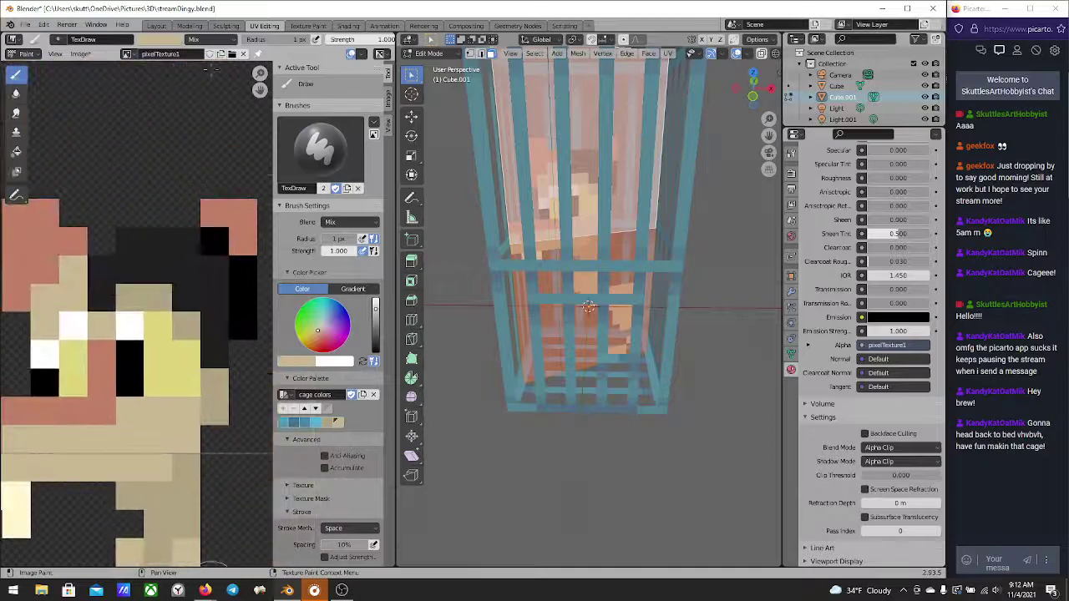
scroll(198, 345, up, 2)
scroll(209, 267, up, 1)
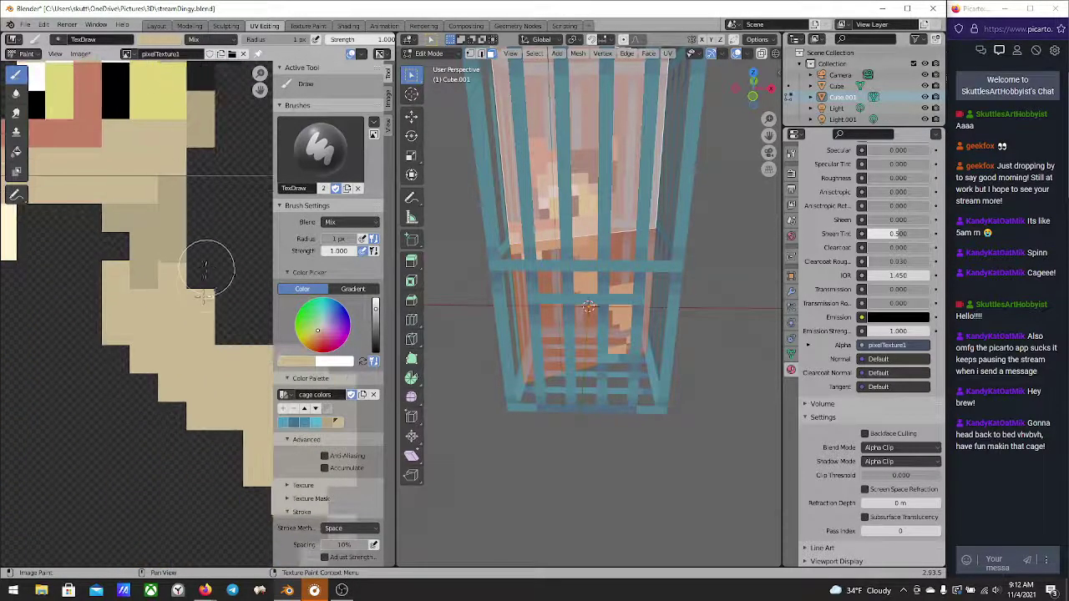
middle_drag(201, 313, 83, 132)
scroll(173, 291, up, 1)
scroll(172, 288, down, 2)
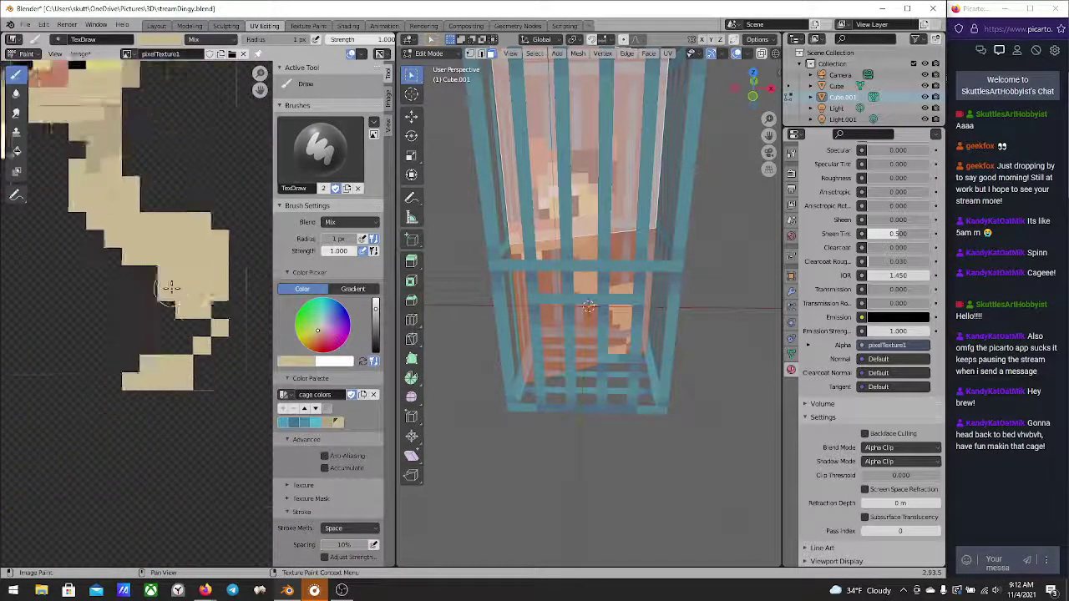
scroll(163, 334, down, 1)
scroll(150, 347, up, 2)
scroll(150, 347, down, 2)
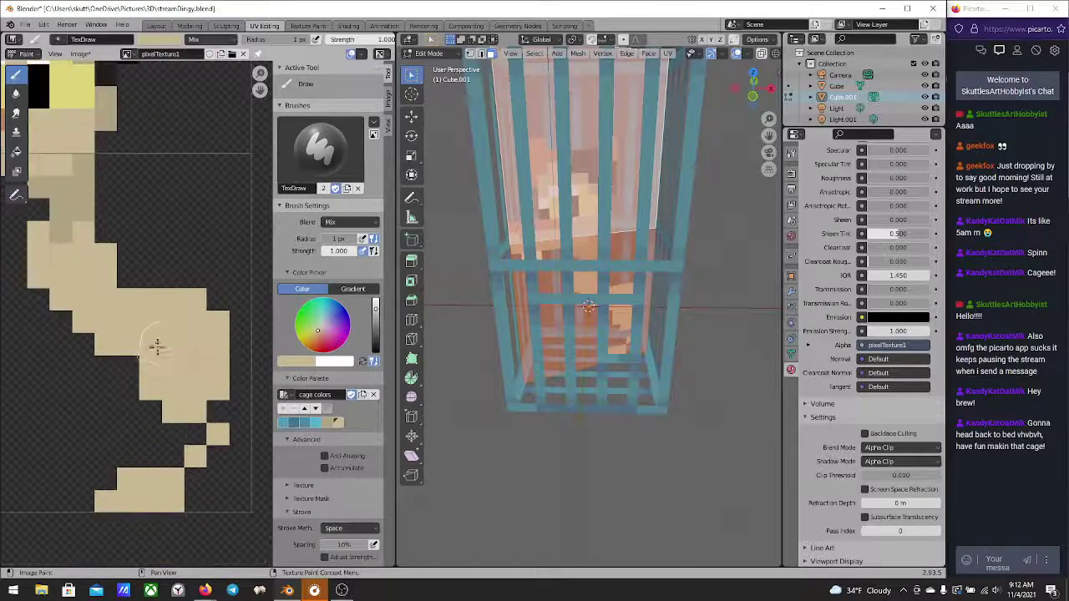
click(324, 422)
scroll(145, 345, up, 2)
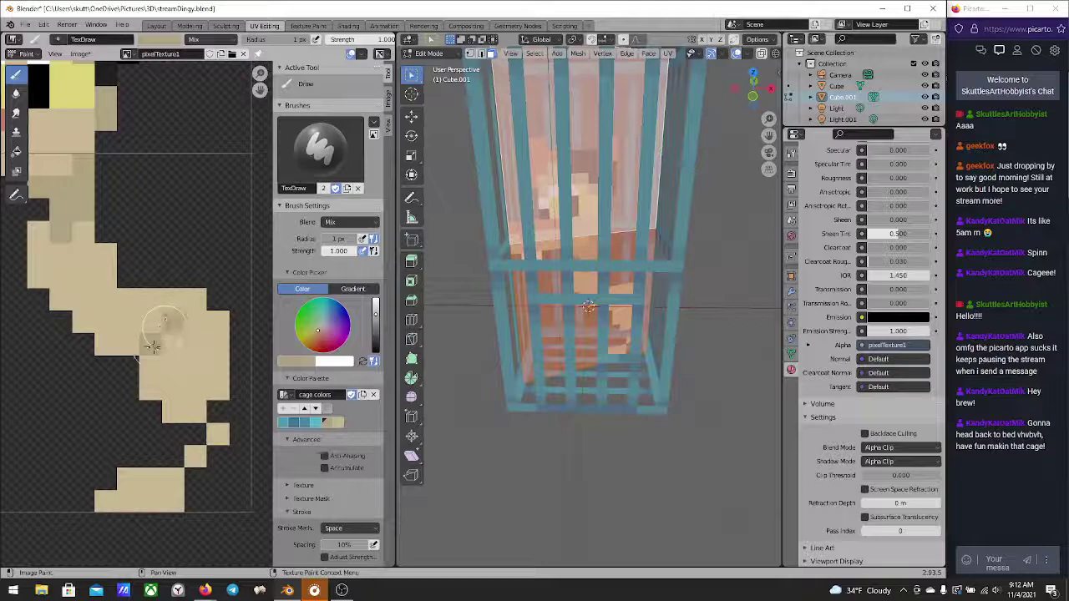
click(170, 321)
Touch up beige and shading pixels along the body's lower edge, adding tan left of the bottom block
scroll(164, 320, down, 2)
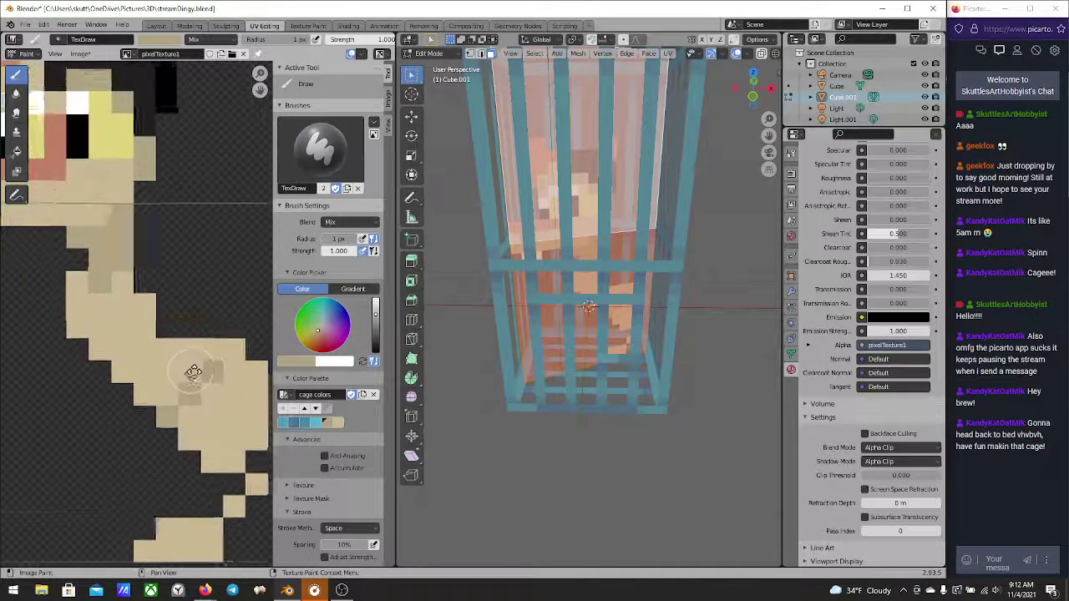
scroll(141, 334, up, 2)
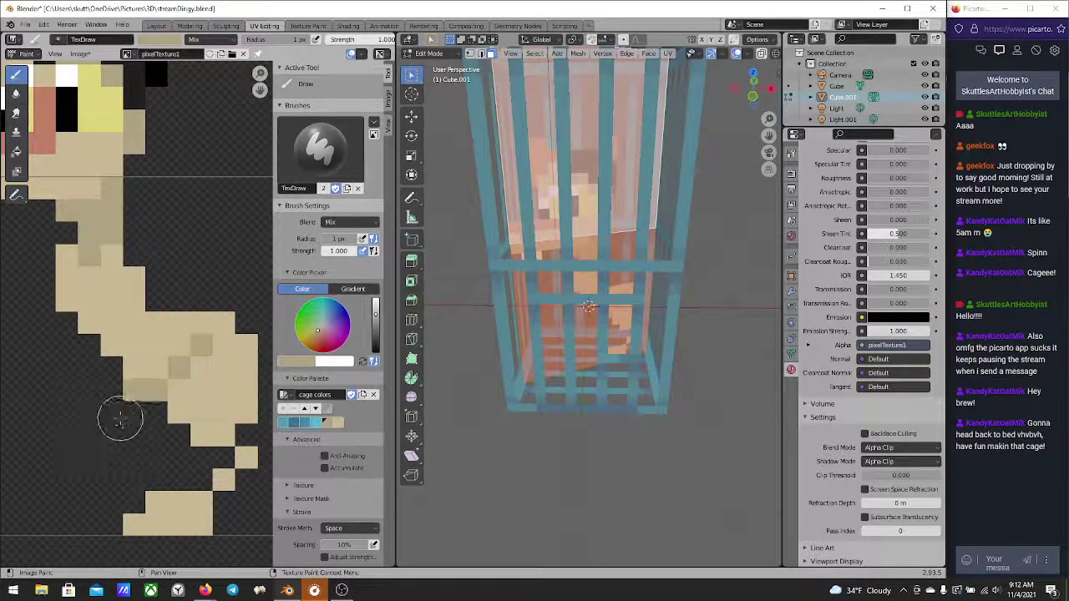
drag(121, 415, 130, 398)
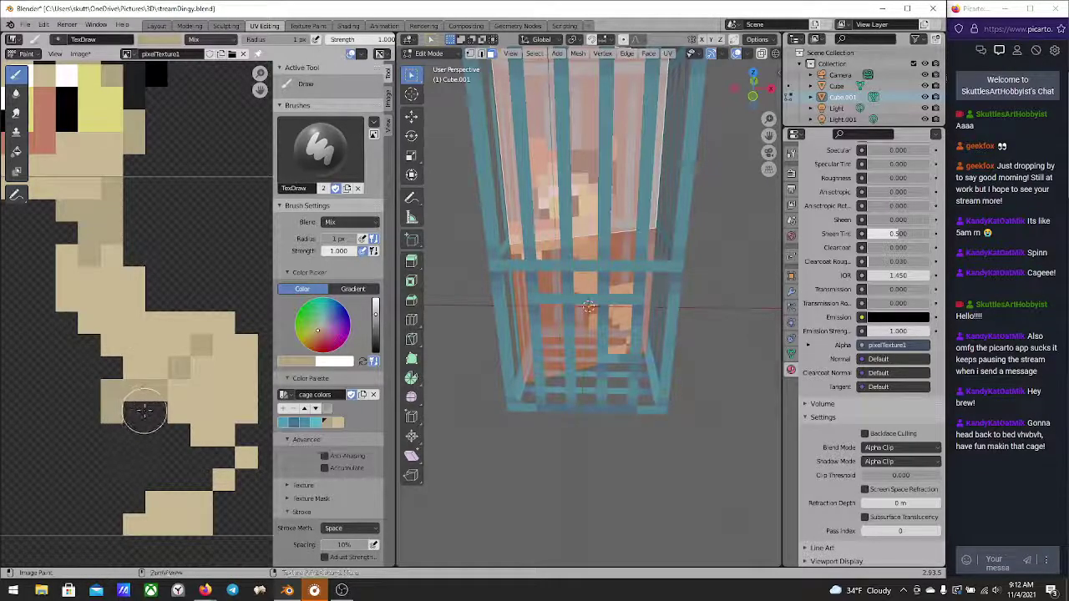
drag(146, 415, 180, 438)
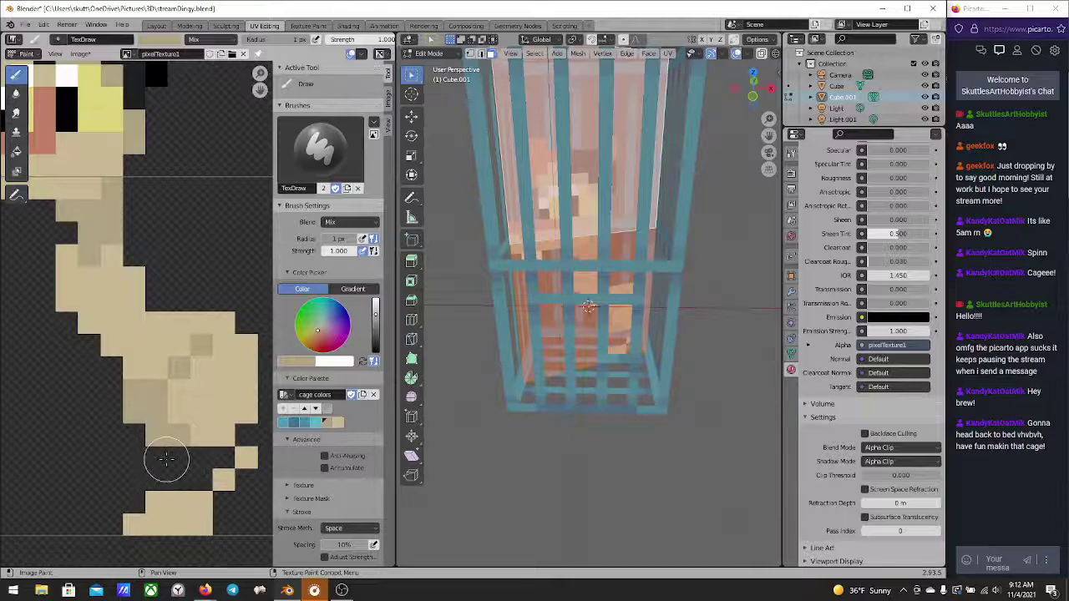
middle_drag(166, 458, 138, 401)
scroll(106, 362, down, 3)
scroll(172, 449, up, 4)
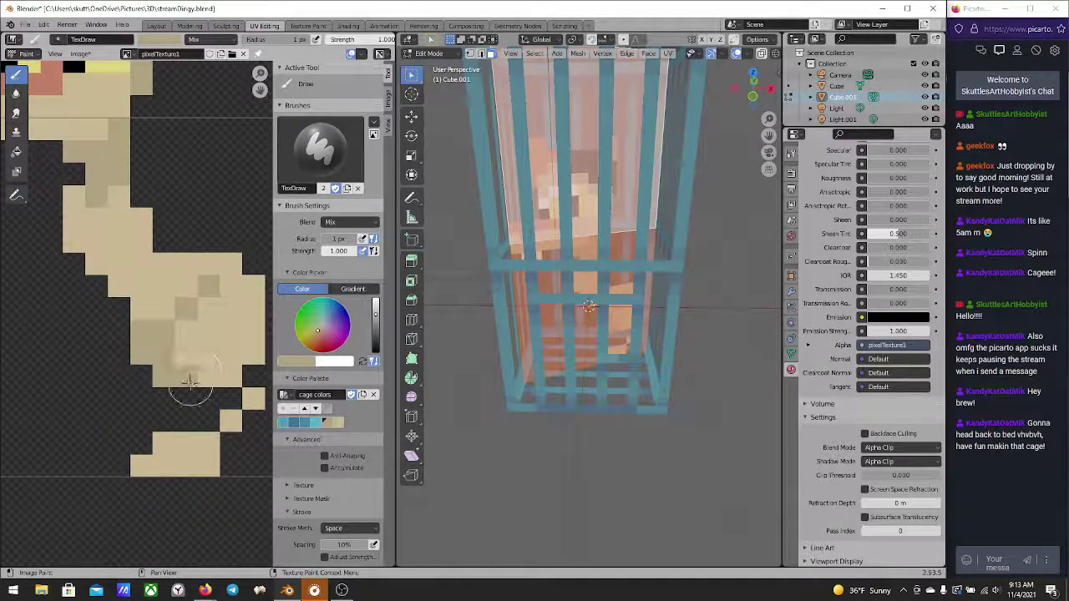
drag(190, 382, 167, 402)
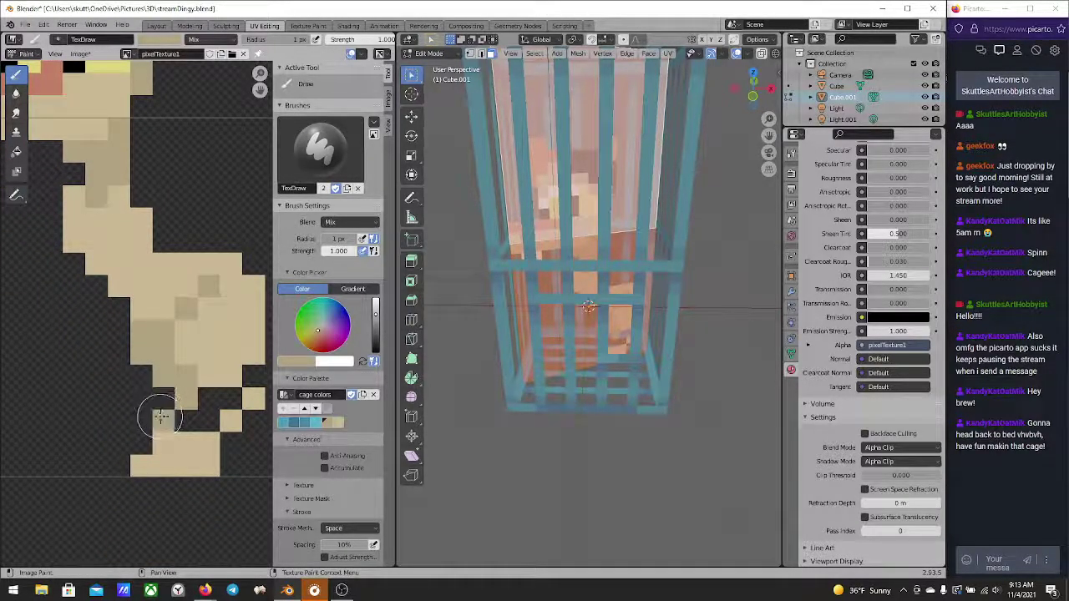
drag(124, 448, 91, 455)
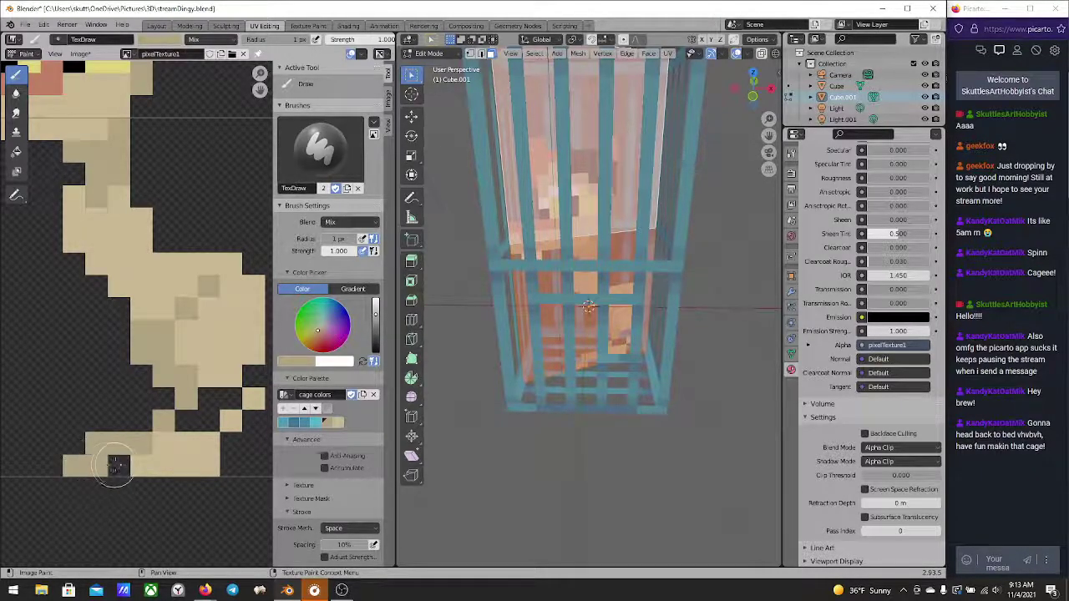
Paint dark lower-body pixels tan with palette tans and extend the body's right edge
middle_drag(144, 402, 174, 484)
scroll(174, 484, down, 5)
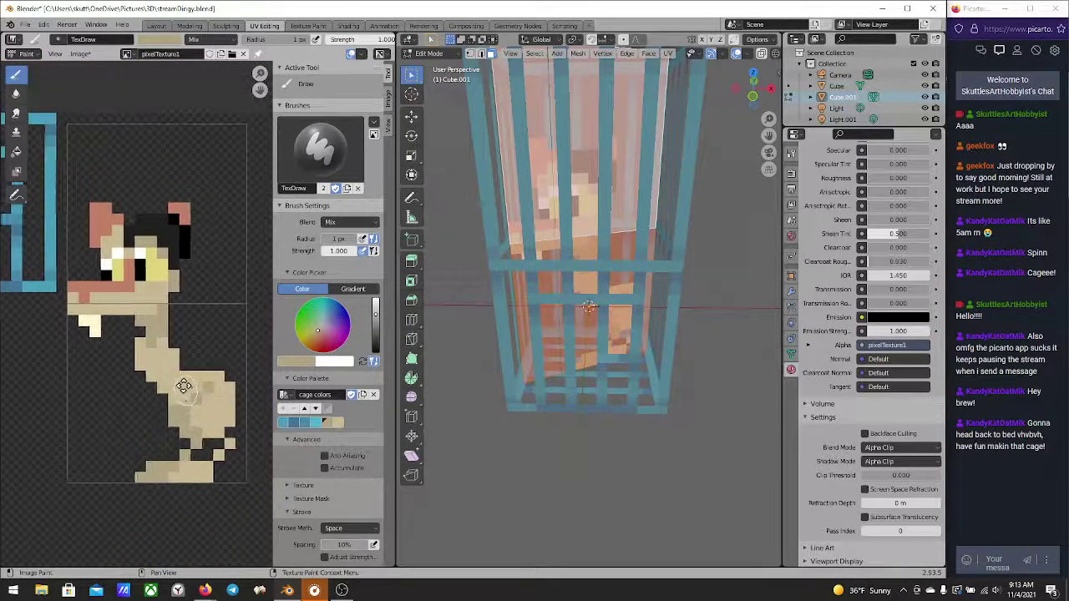
scroll(204, 421, up, 5)
click(204, 422)
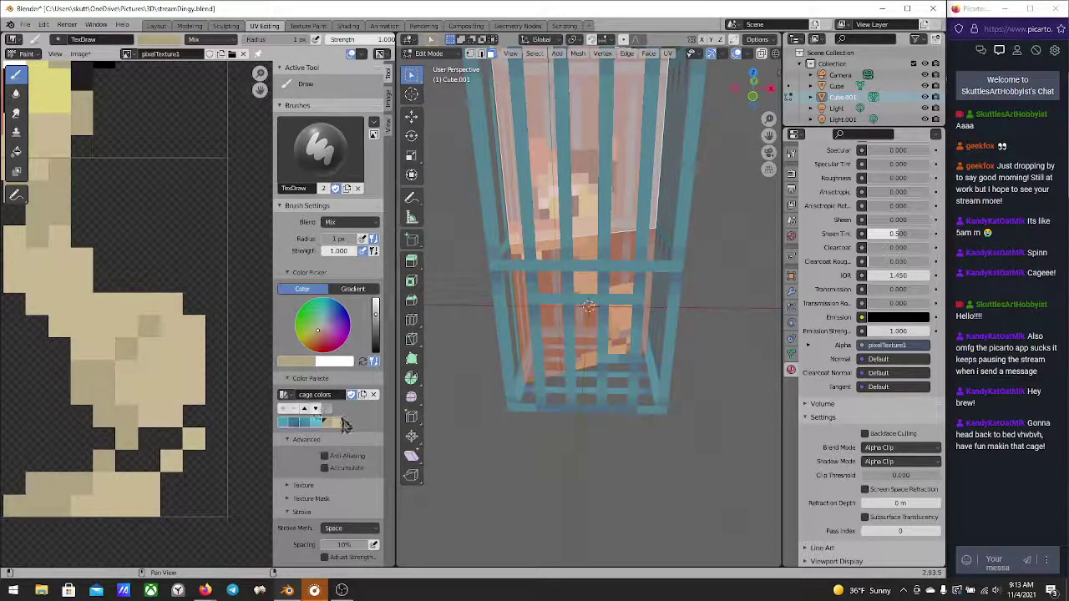
click(337, 422)
mouse_move(192, 459)
mouse_down()
mouse_move(177, 481)
mouse_move(196, 410)
mouse_up()
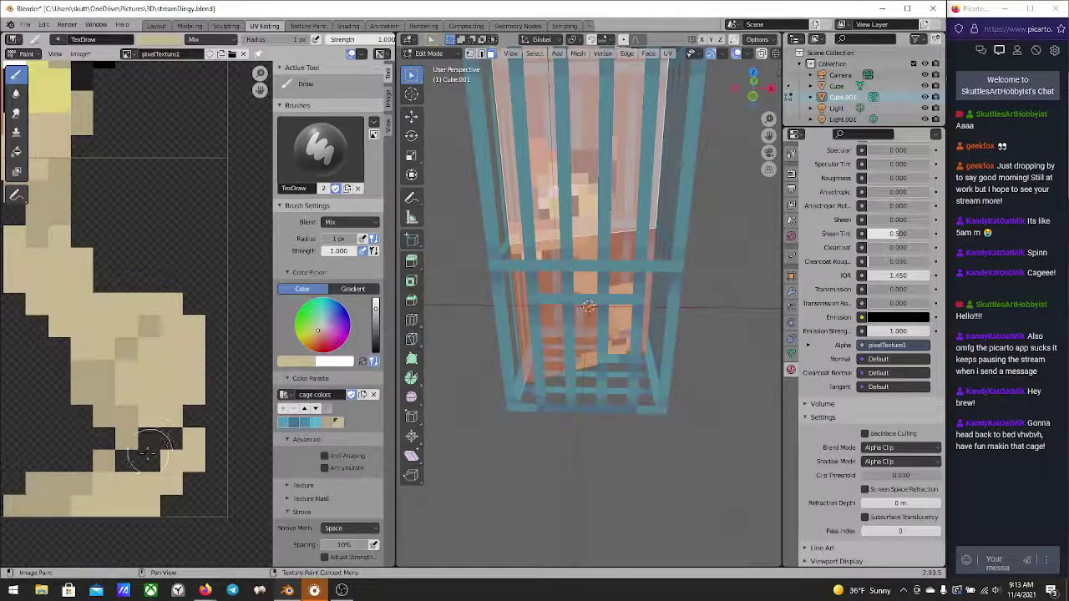
click(326, 422)
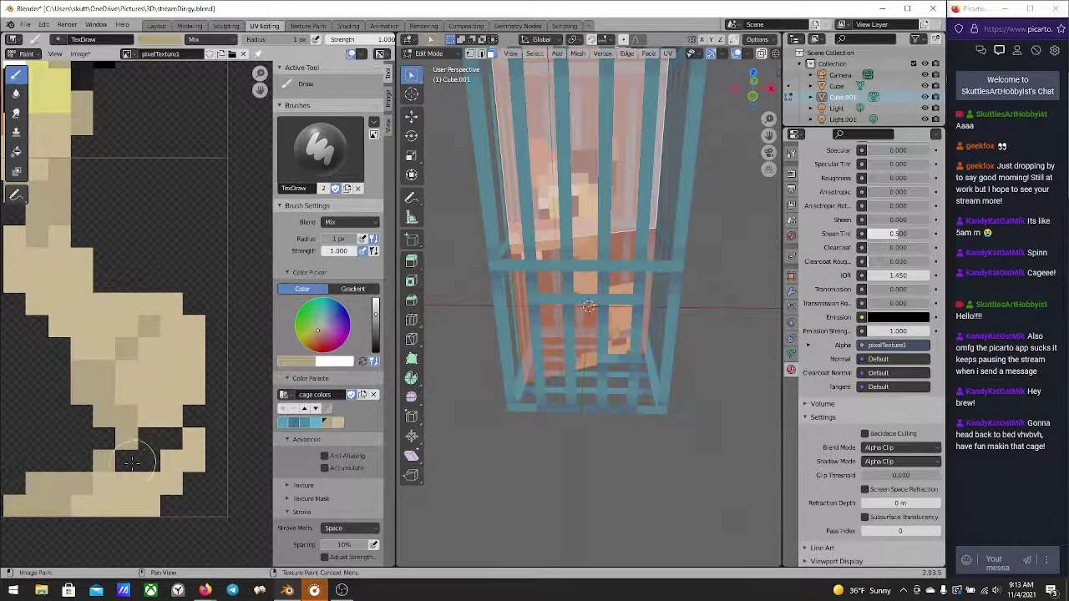
drag(132, 462, 159, 443)
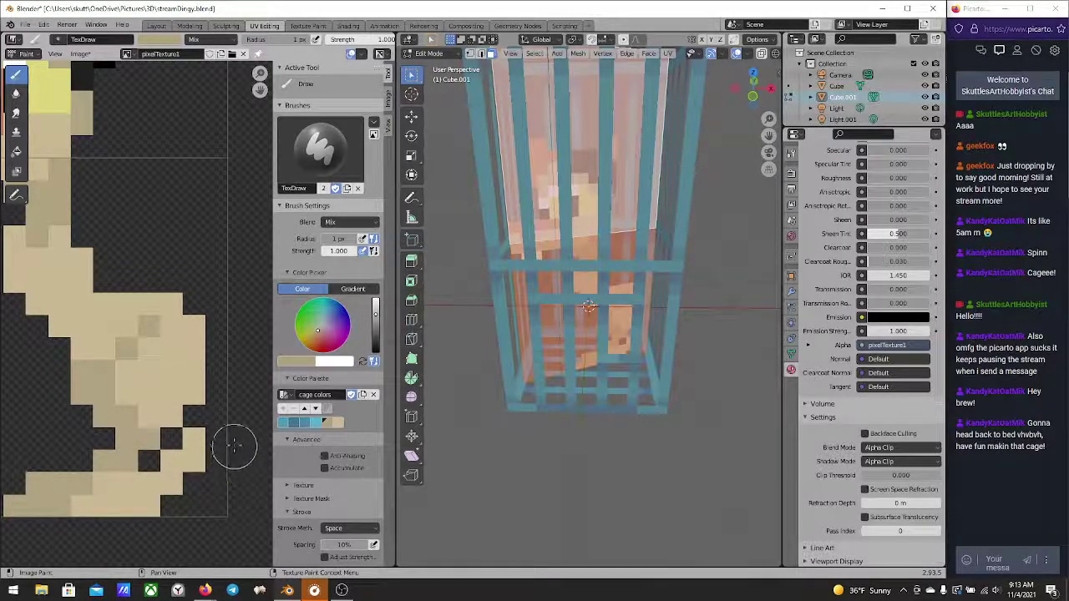
click(340, 422)
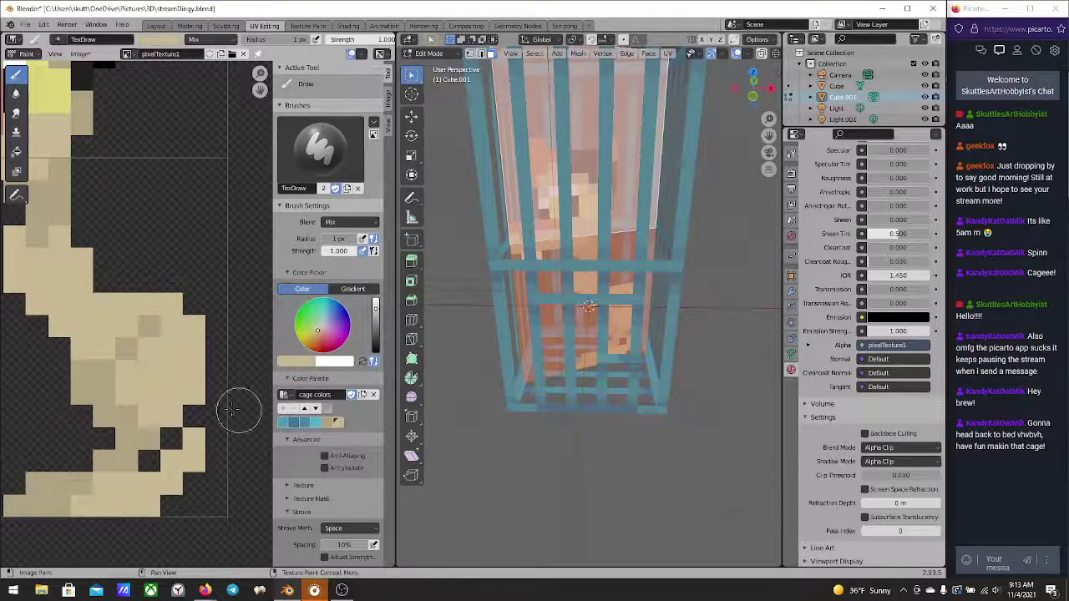
mouse_move(227, 418)
mouse_down()
mouse_move(216, 408)
mouse_move(214, 429)
mouse_up()
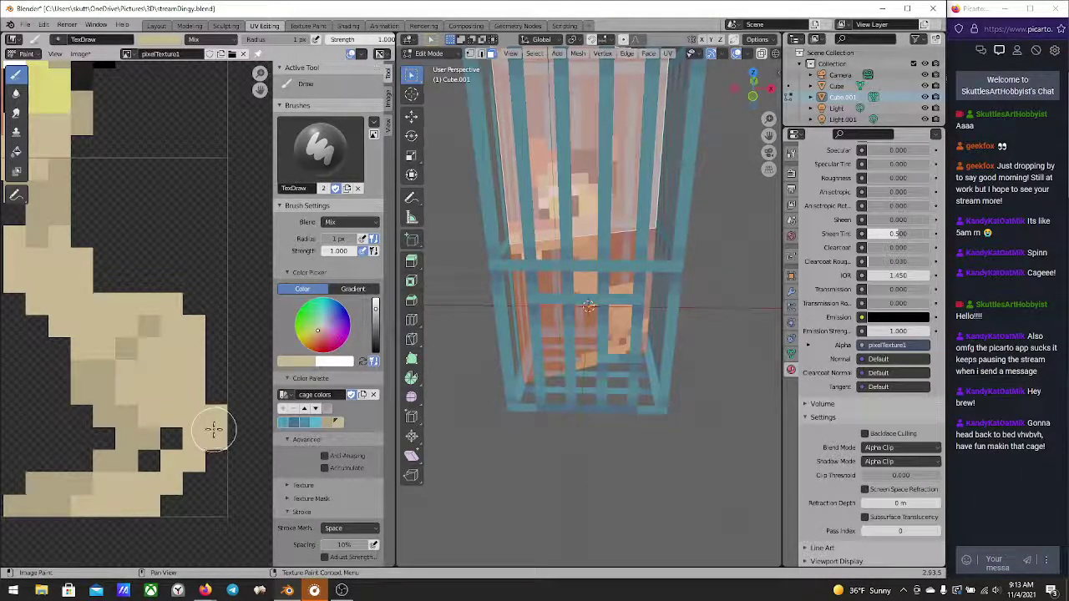
click(212, 386)
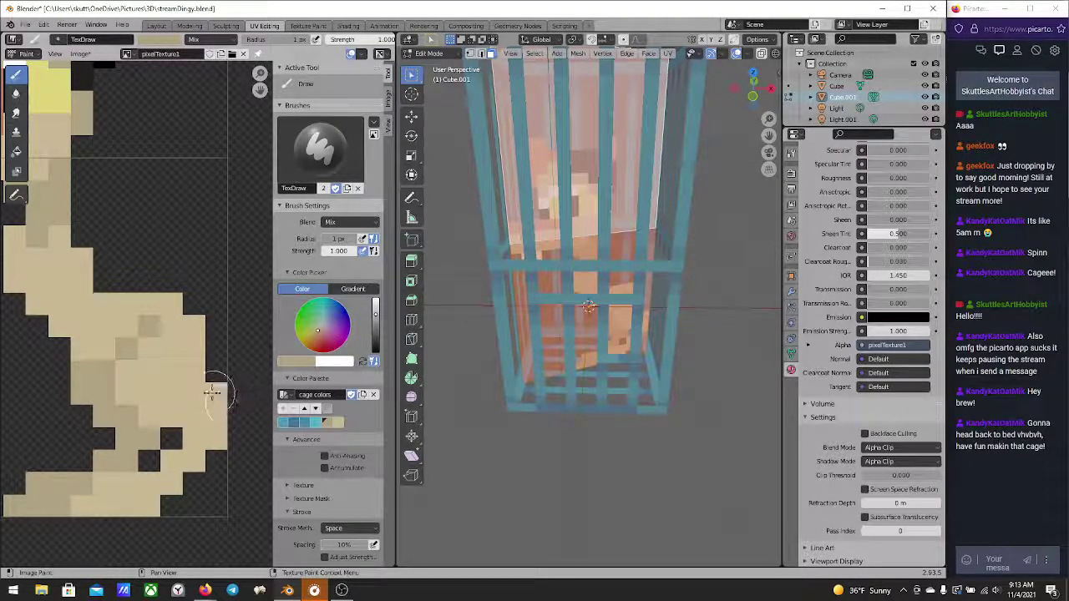
Cover dark pixels with beige and paint a beige diagonal limb below the neck ending in a block
scroll(193, 493, down, 5)
scroll(193, 493, up, 3)
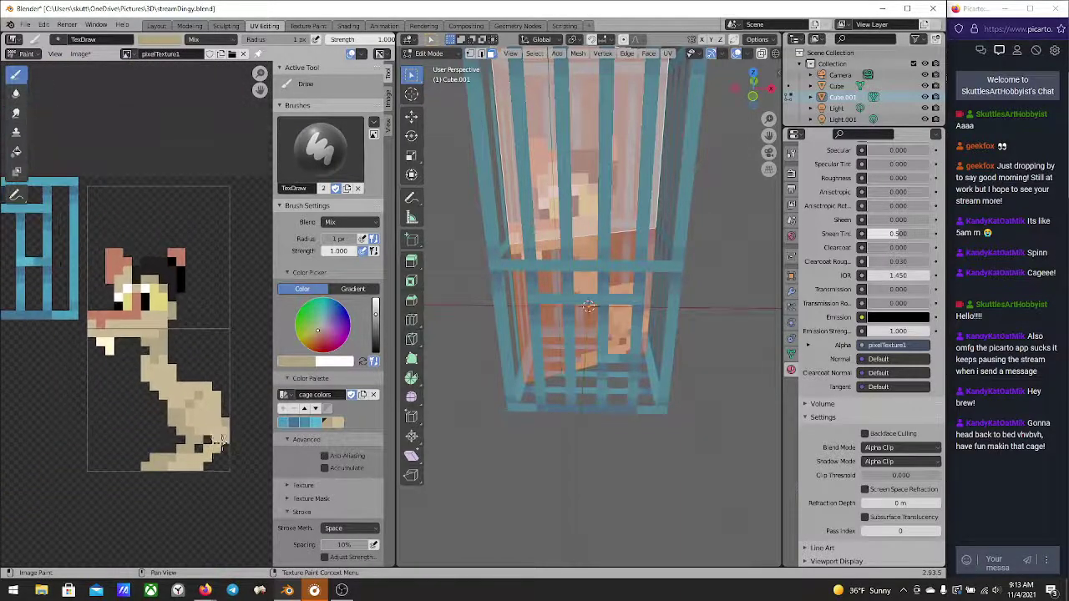
scroll(222, 422, down, 4)
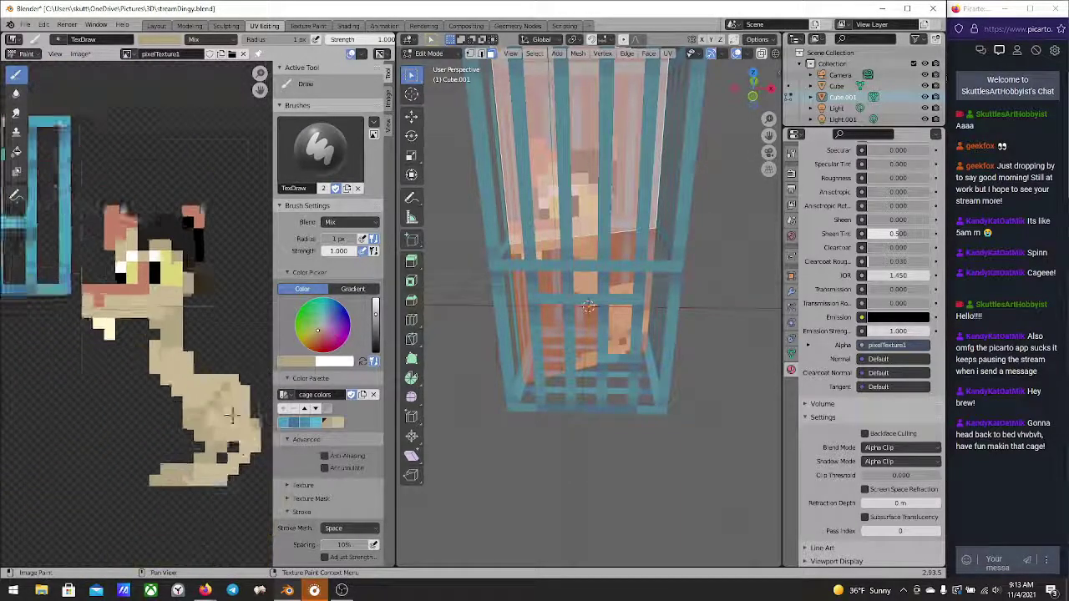
click(220, 383)
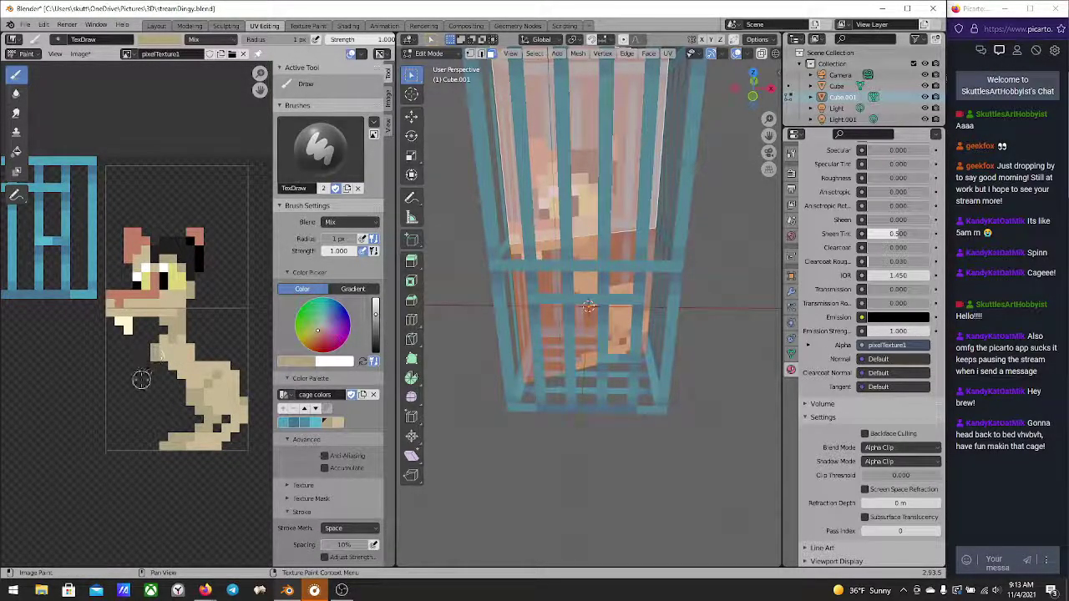
scroll(147, 372, up, 2)
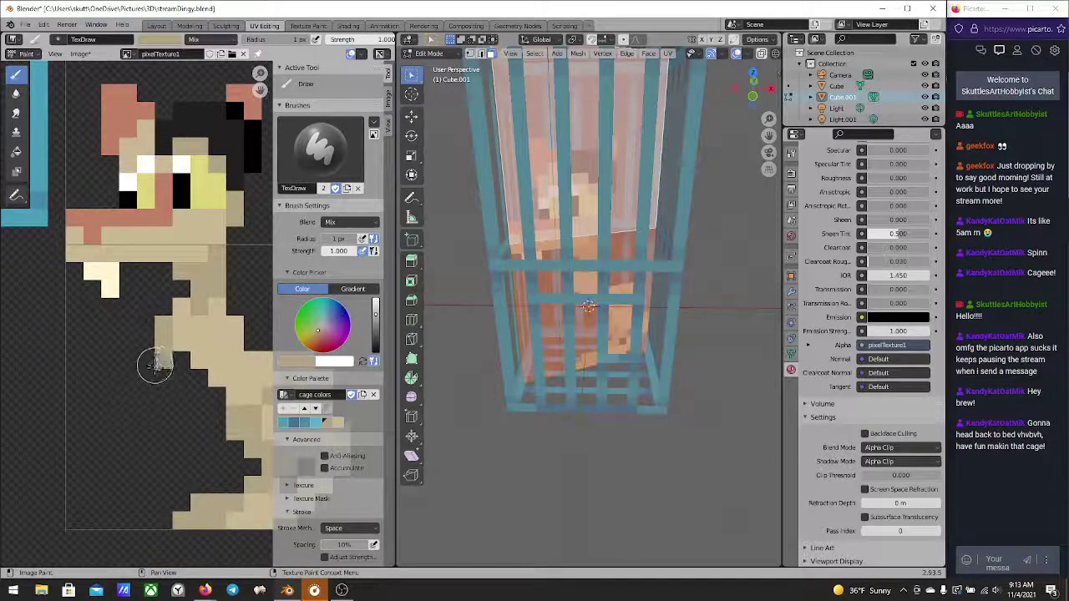
click(148, 380)
click(128, 395)
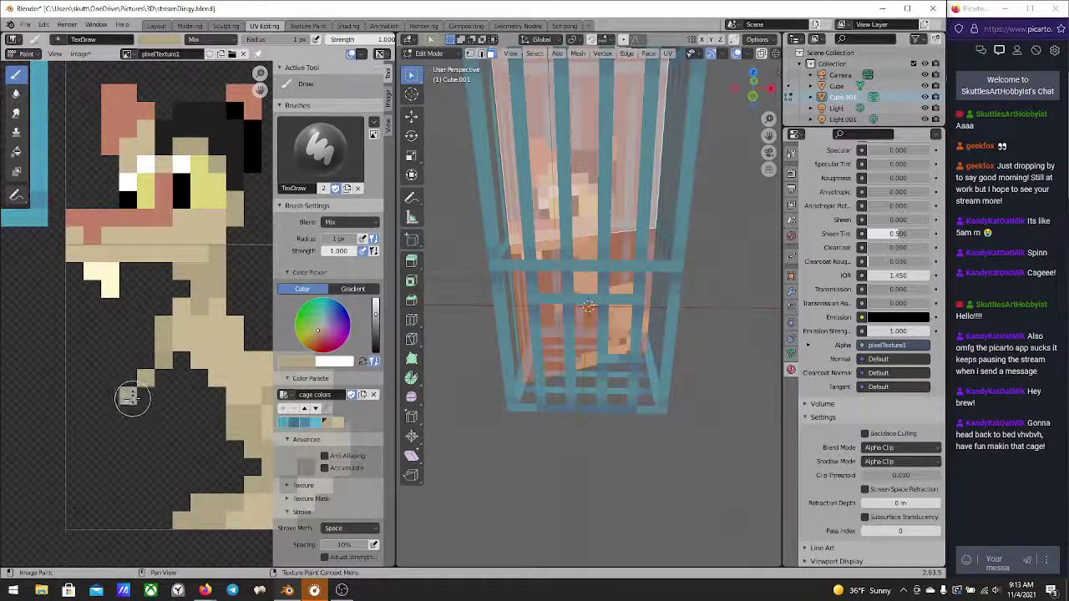
click(110, 413)
click(97, 431)
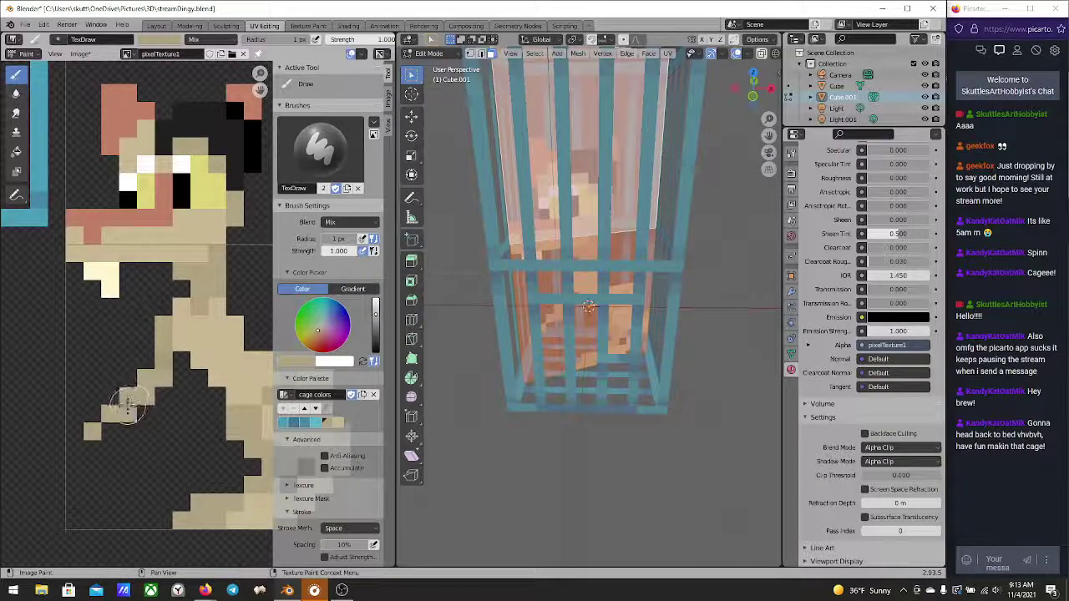
mouse_move(100, 460)
mouse_down()
mouse_move(112, 466)
mouse_move(129, 438)
mouse_up()
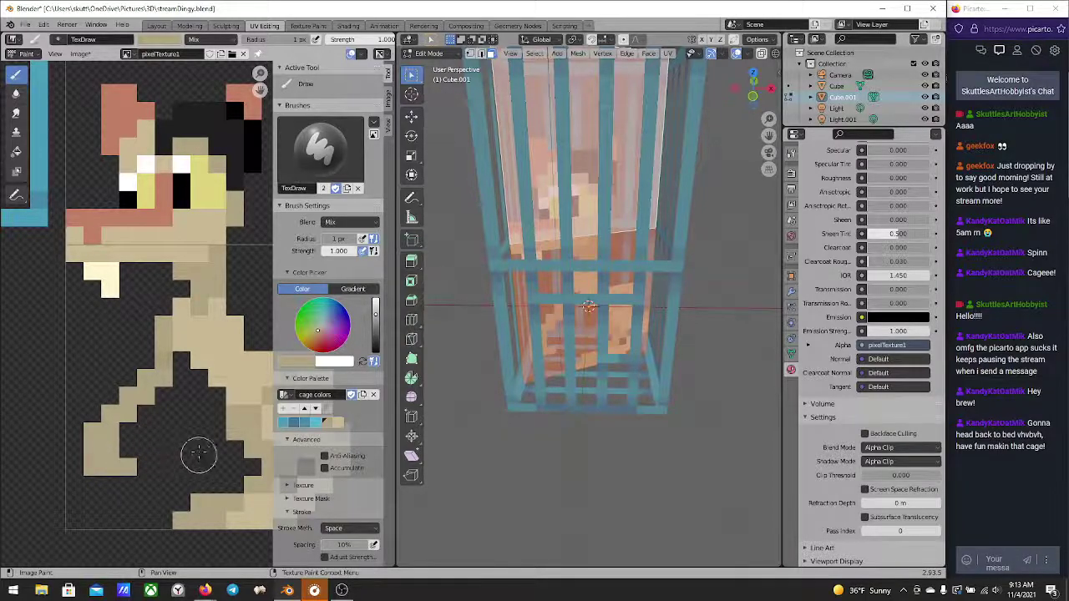
Paint beige over the remaining dark body pixels
click(334, 422)
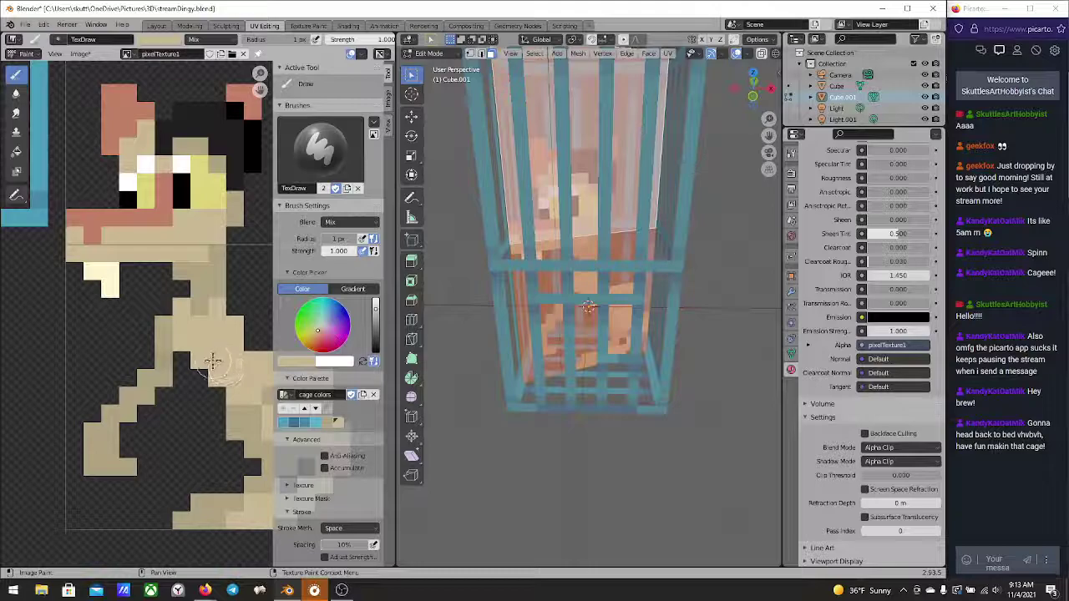
mouse_move(213, 362)
mouse_down()
mouse_move(146, 445)
mouse_move(134, 440)
mouse_move(131, 468)
mouse_move(144, 456)
mouse_move(129, 434)
mouse_move(164, 468)
mouse_move(210, 415)
mouse_move(216, 373)
mouse_up()
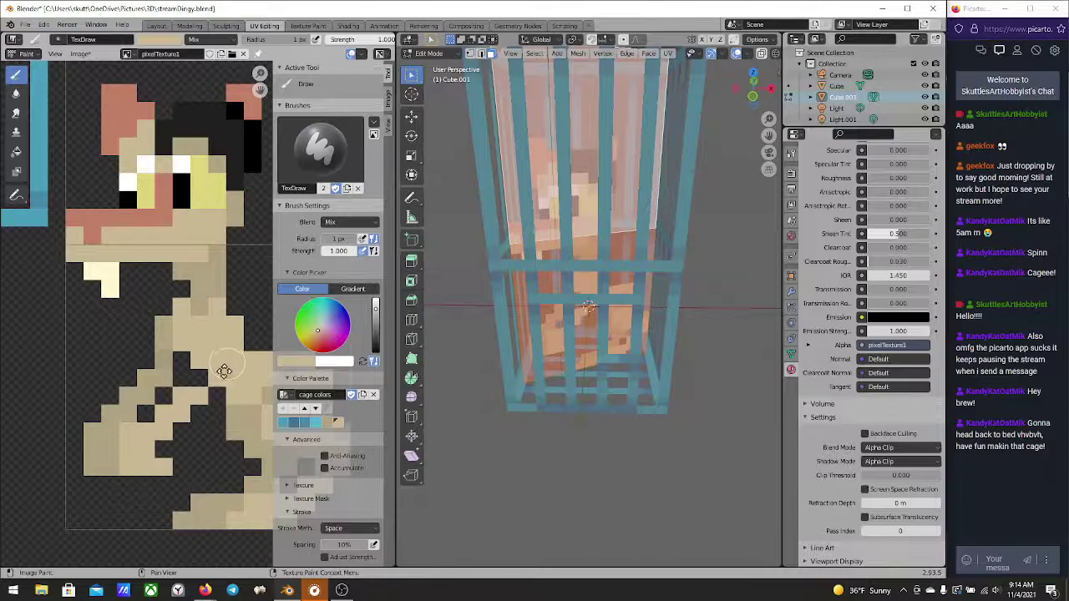
middle_drag(216, 373, 202, 399)
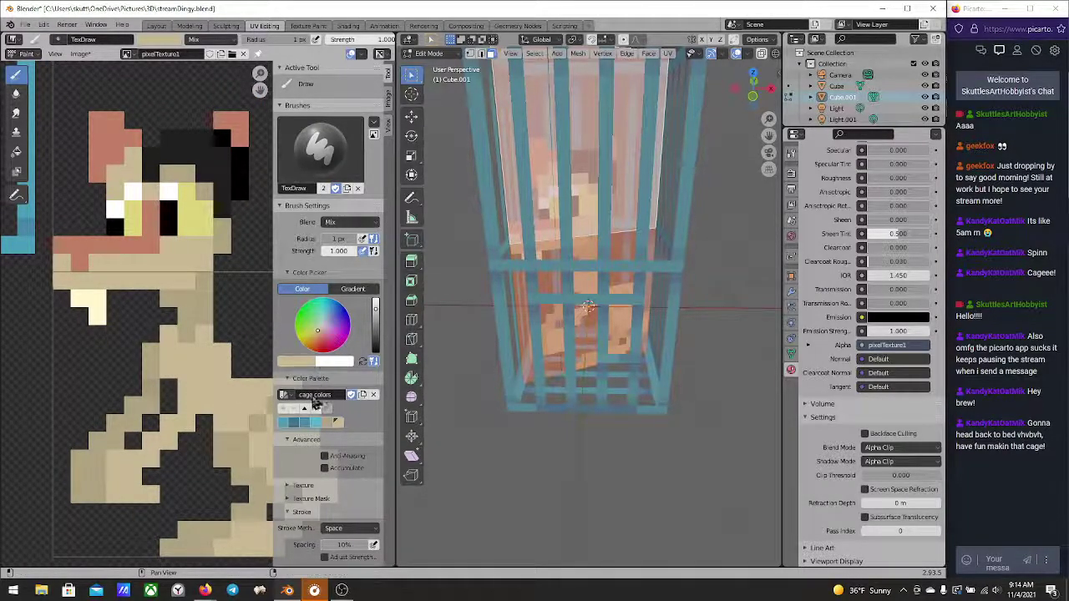
click(331, 425)
drag(189, 387, 191, 368)
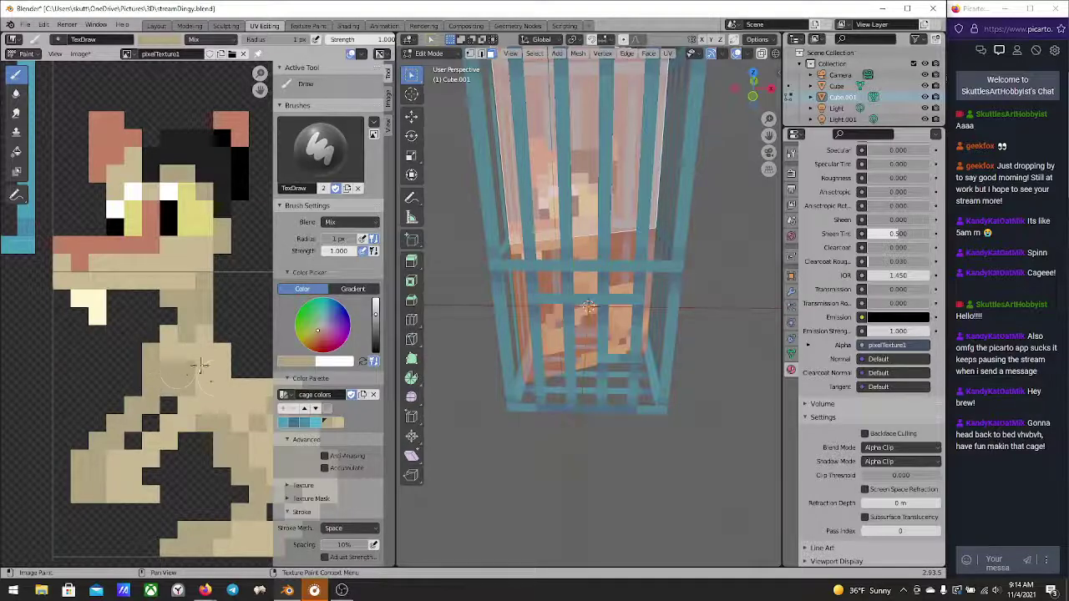
middle_drag(209, 376, 192, 393)
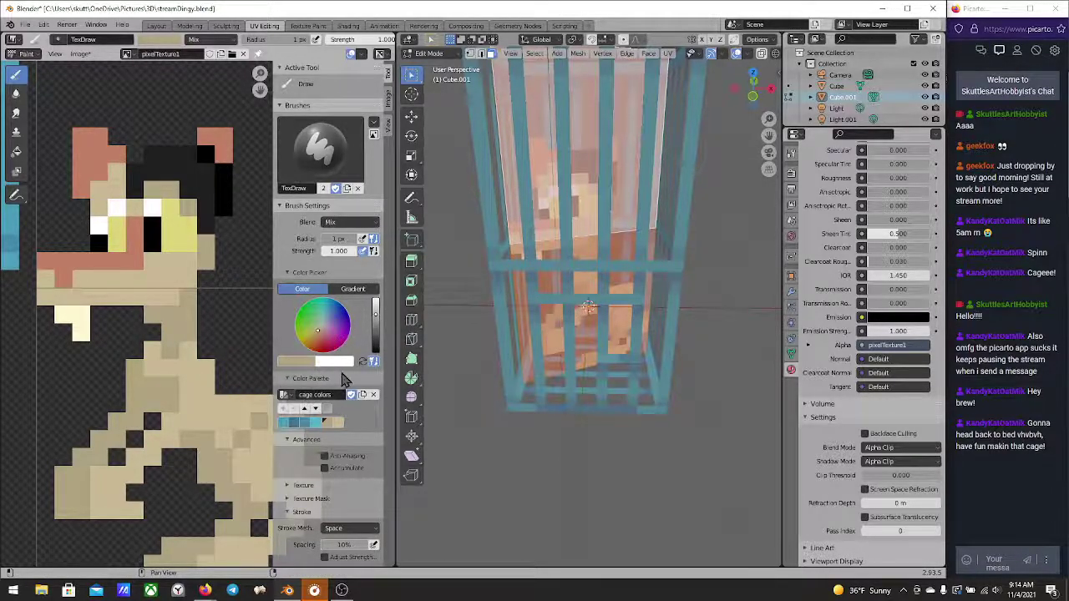
Pick the last tan swatch of the cage colors palette and set brush strength to 1.000
click(337, 423)
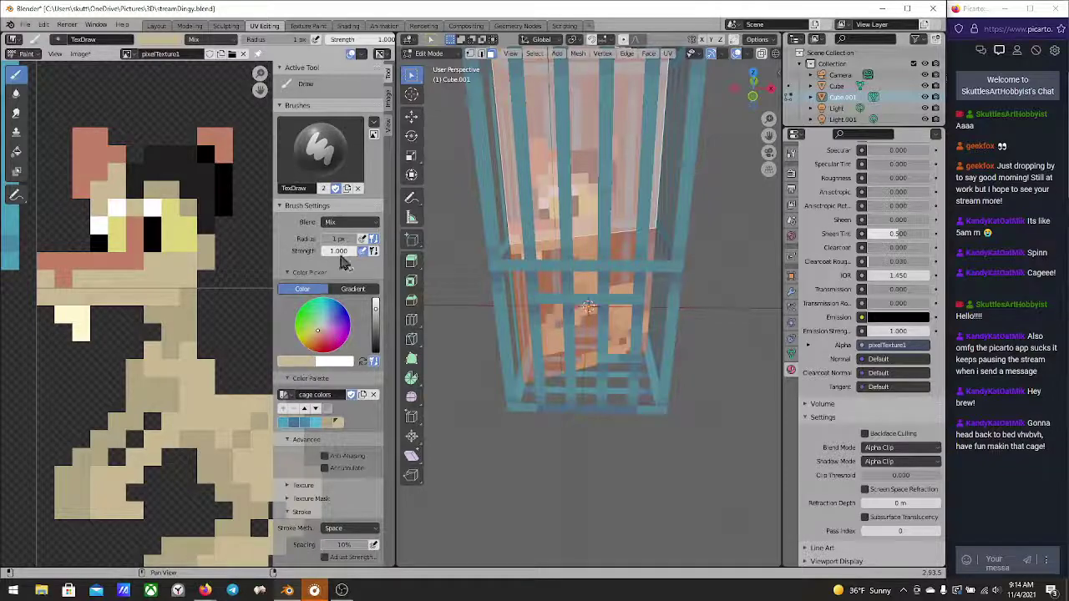
text(0.5)
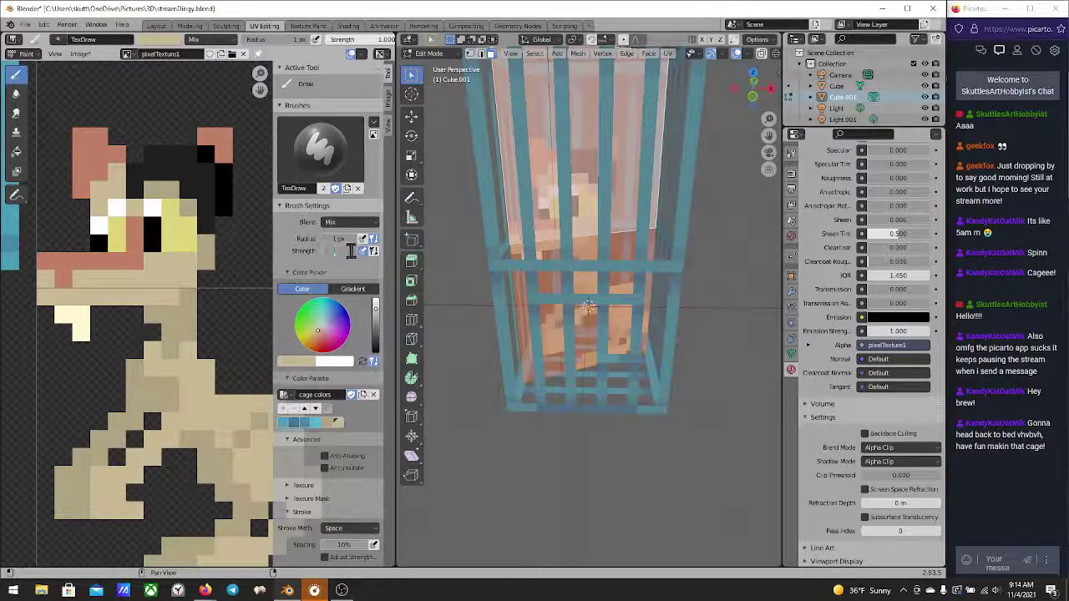
key(Return)
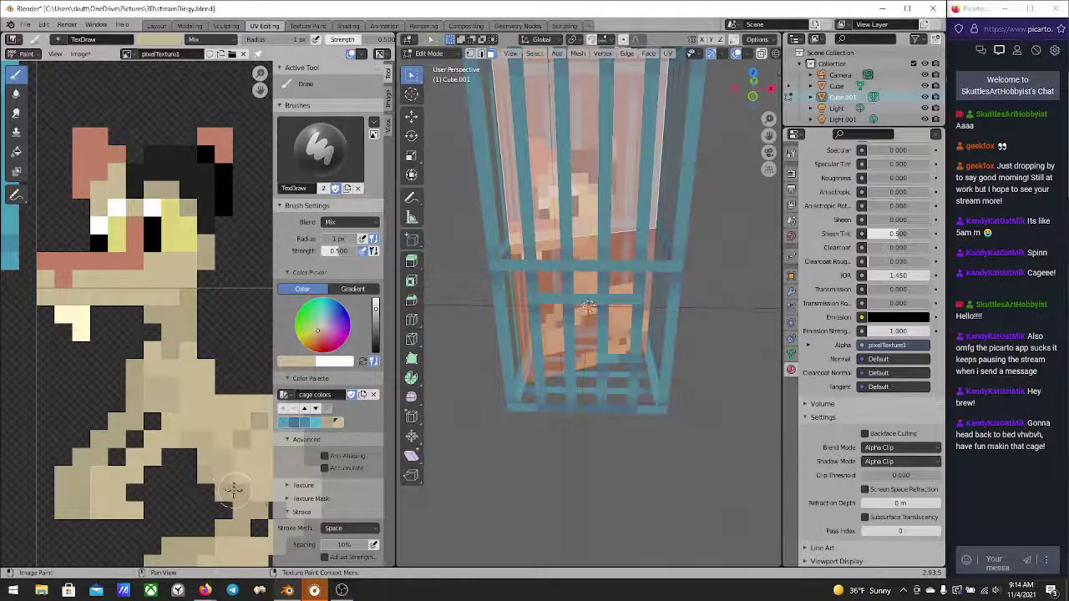
scroll(188, 392, down, 2)
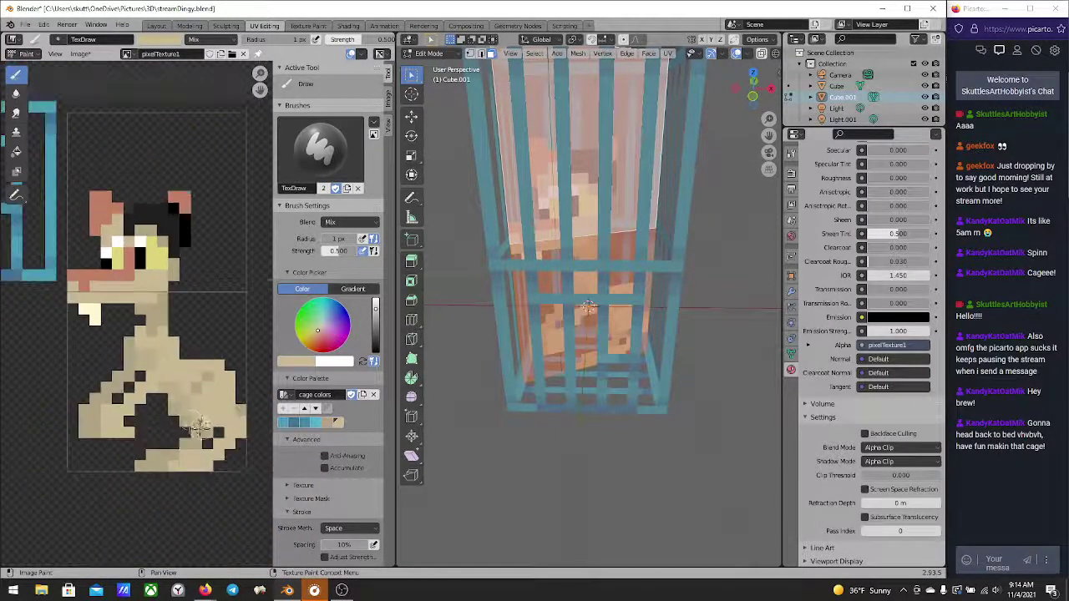
scroll(154, 409, up, 3)
scroll(165, 418, down, 4)
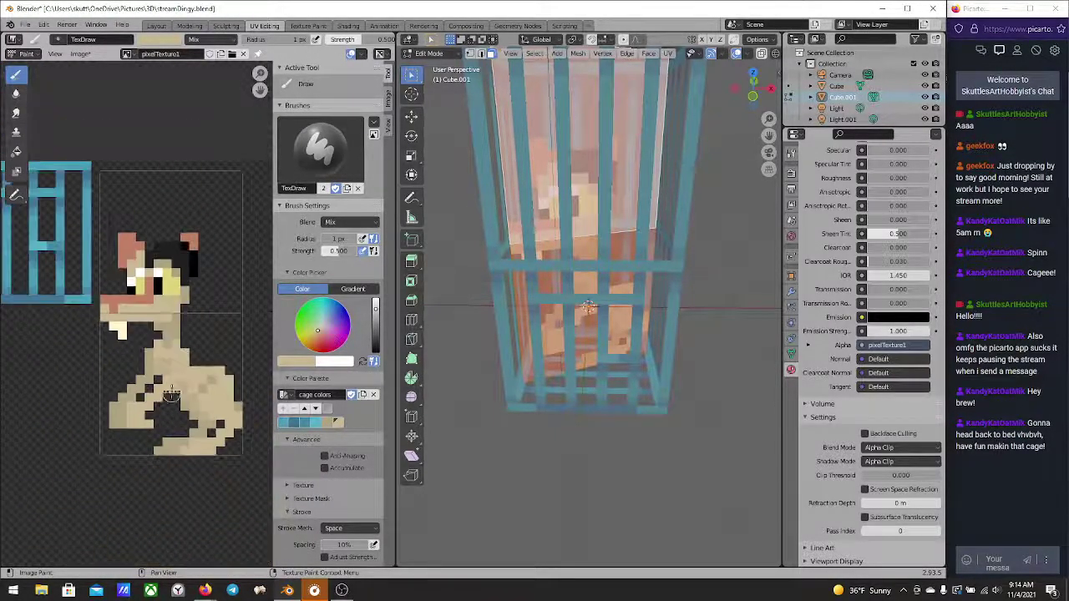
scroll(180, 384, up, 2)
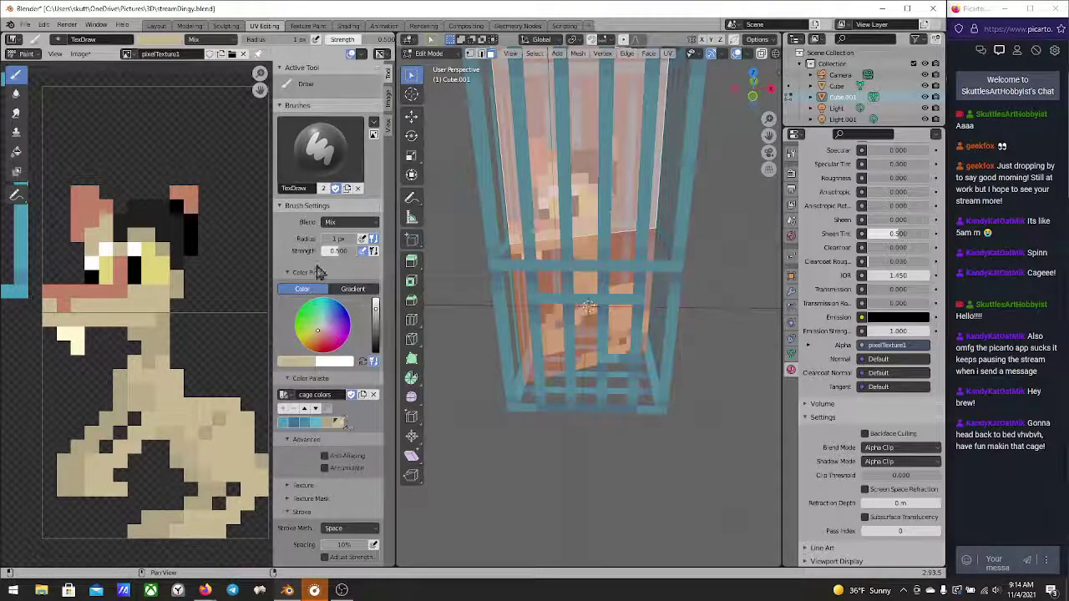
drag(355, 251, 380, 252)
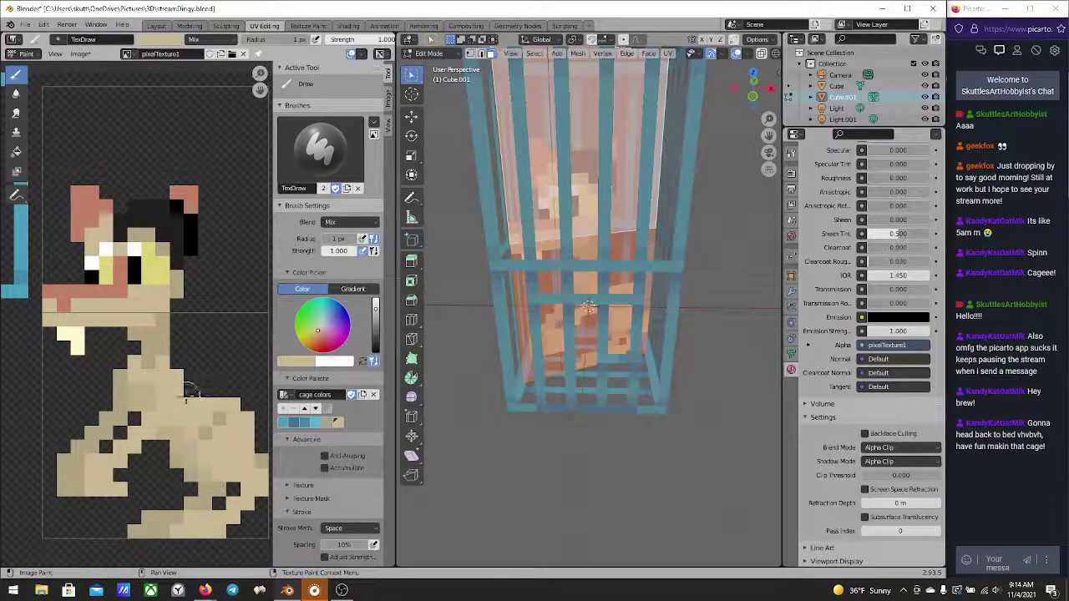
Erase stray beige lower-body pixels using Erase Alpha blend, then shift the brush colour toward magenta
middle_drag(223, 427, 189, 407)
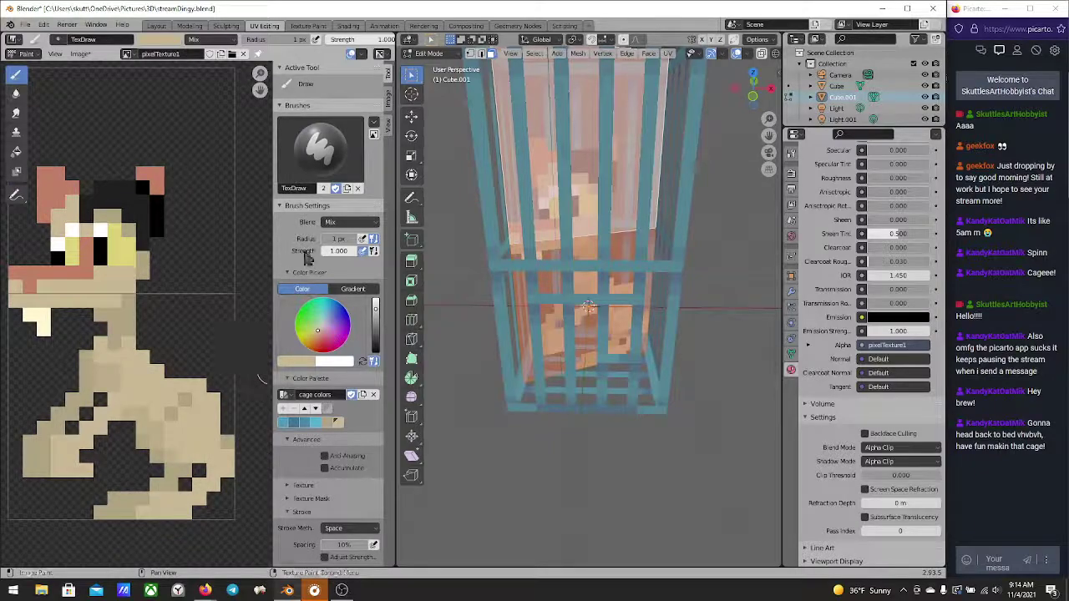
click(343, 224)
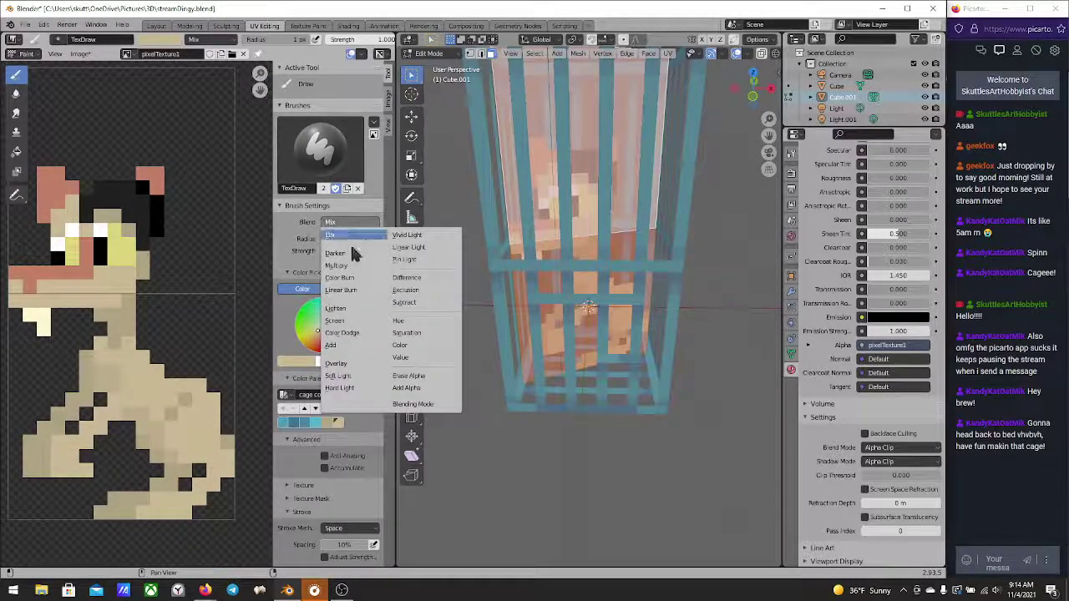
click(409, 376)
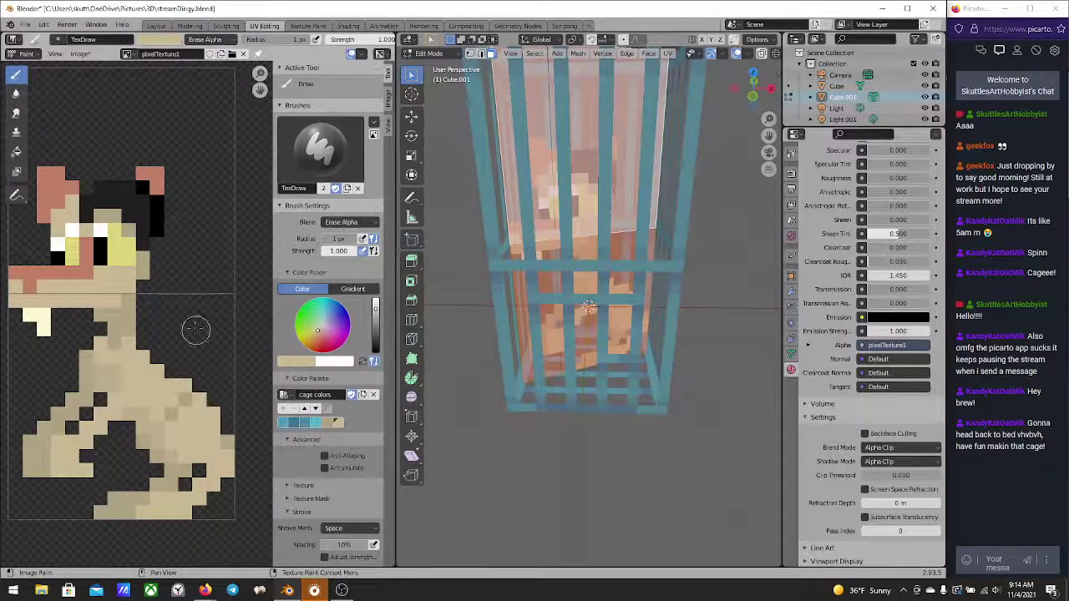
middle_drag(195, 330, 209, 318)
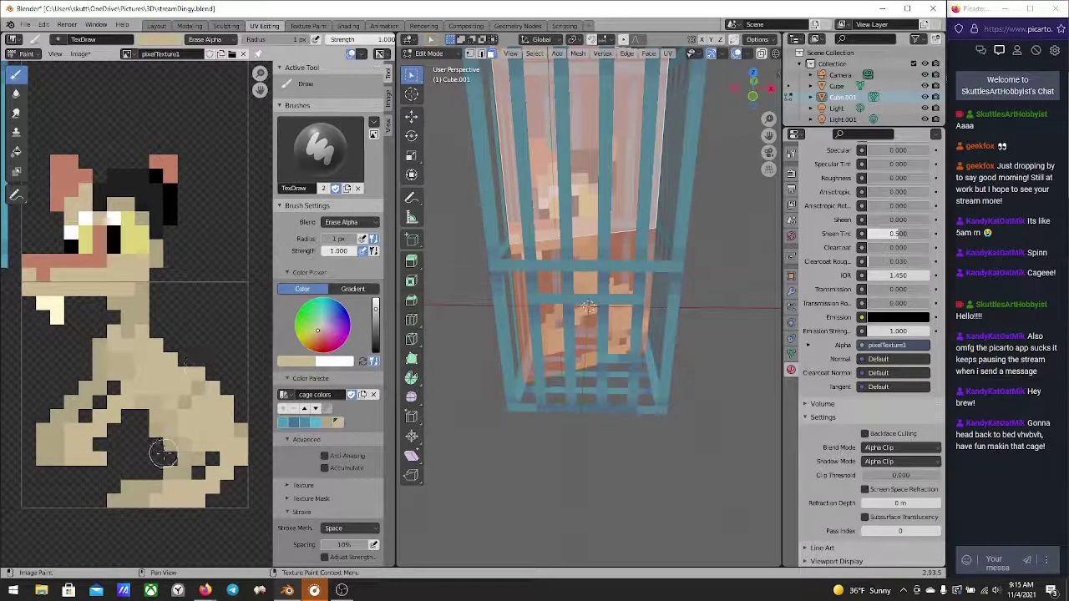
drag(164, 454, 167, 410)
middle_drag(127, 299, 166, 382)
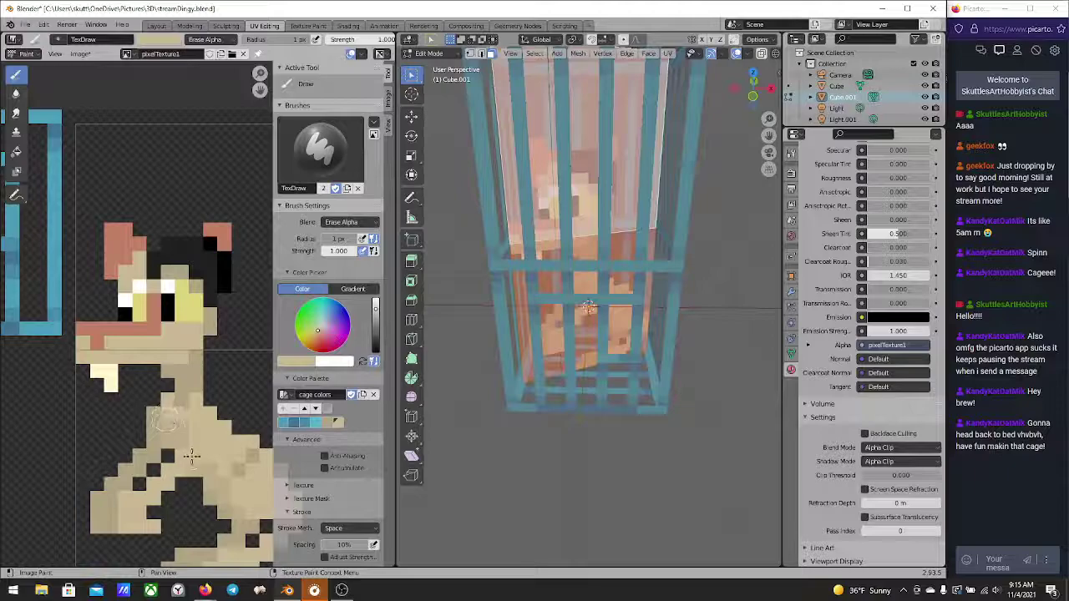
middle_drag(192, 453, 200, 317)
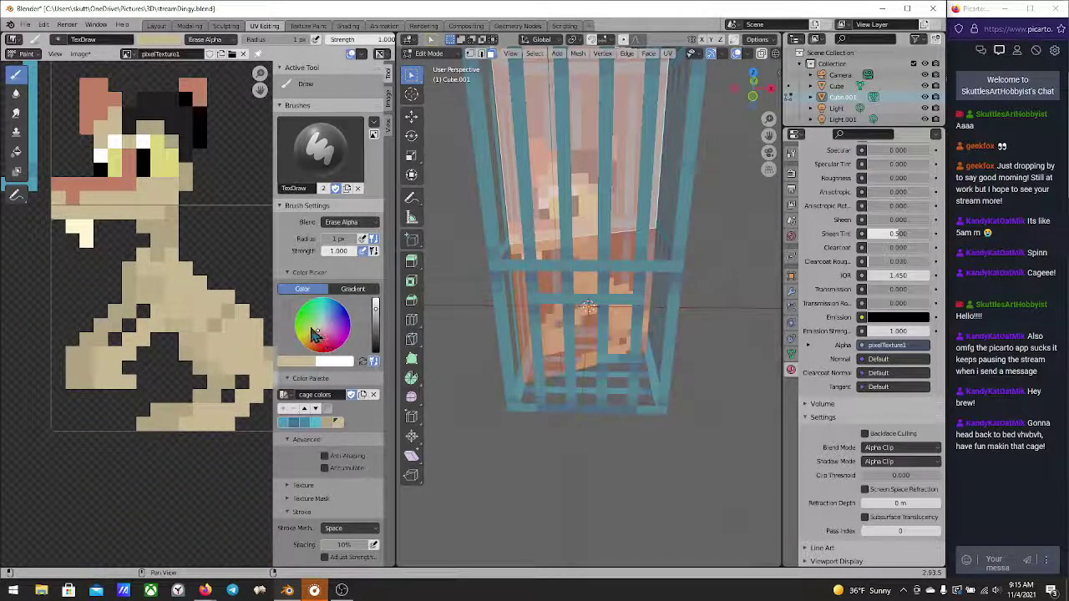
drag(333, 343, 338, 347)
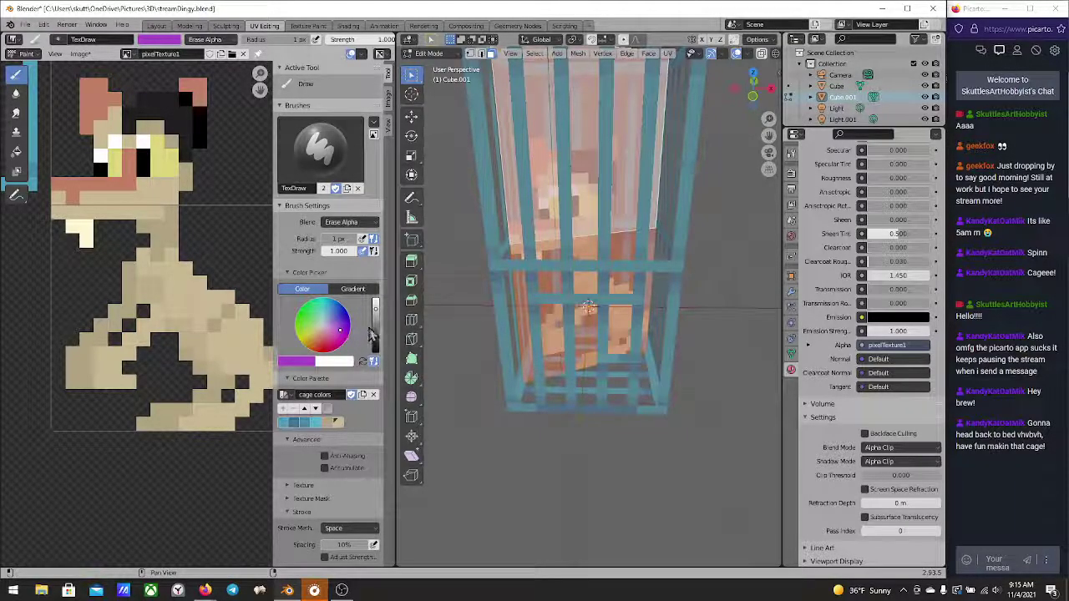
Adjust the brush colour to a grey-purple and set Blend back to Mix
click(330, 327)
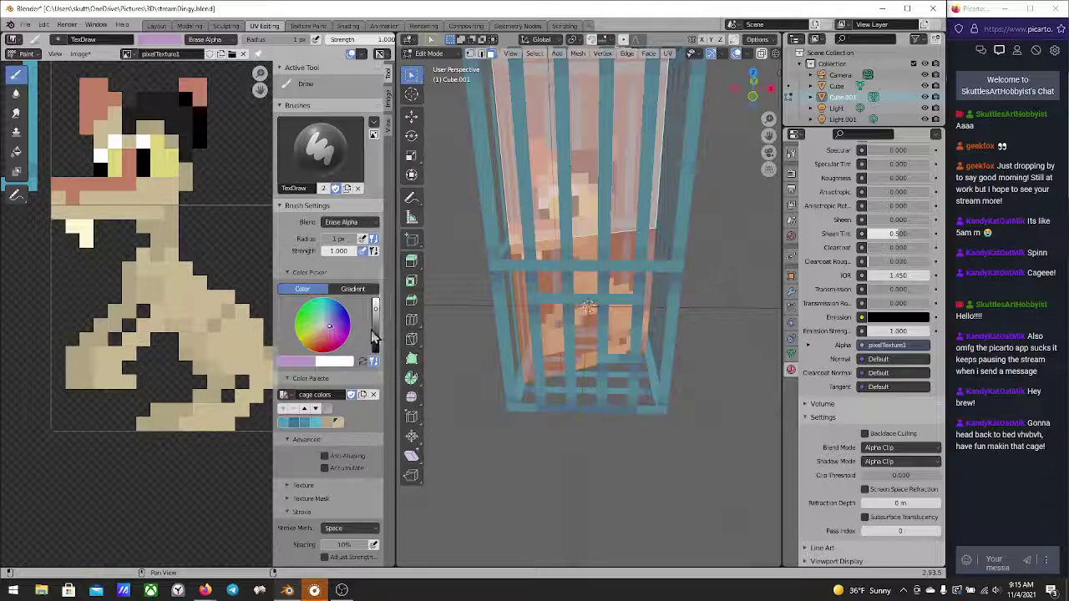
click(377, 336)
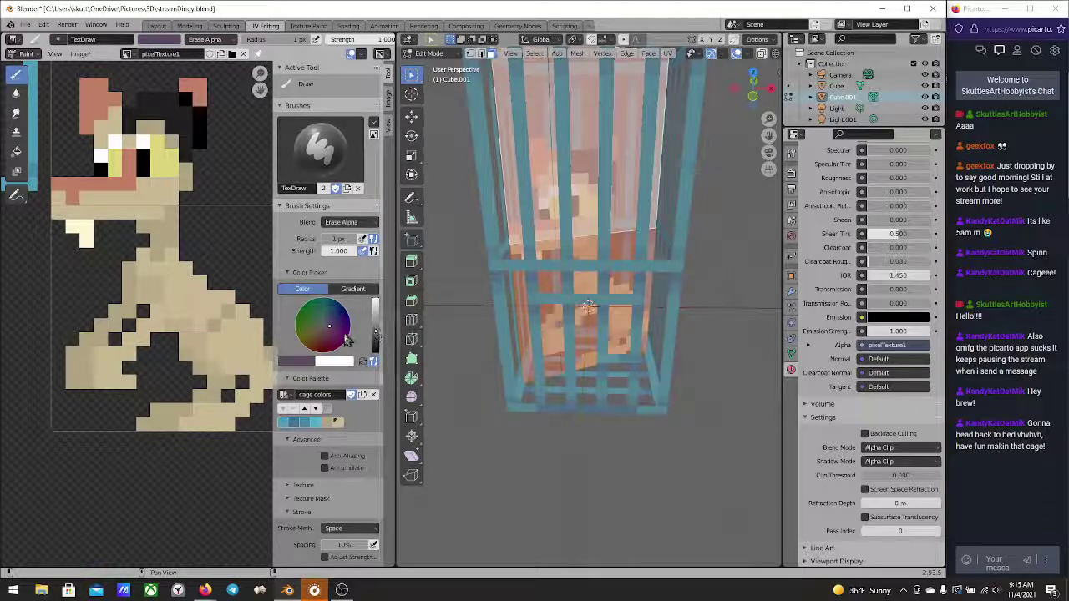
click(376, 304)
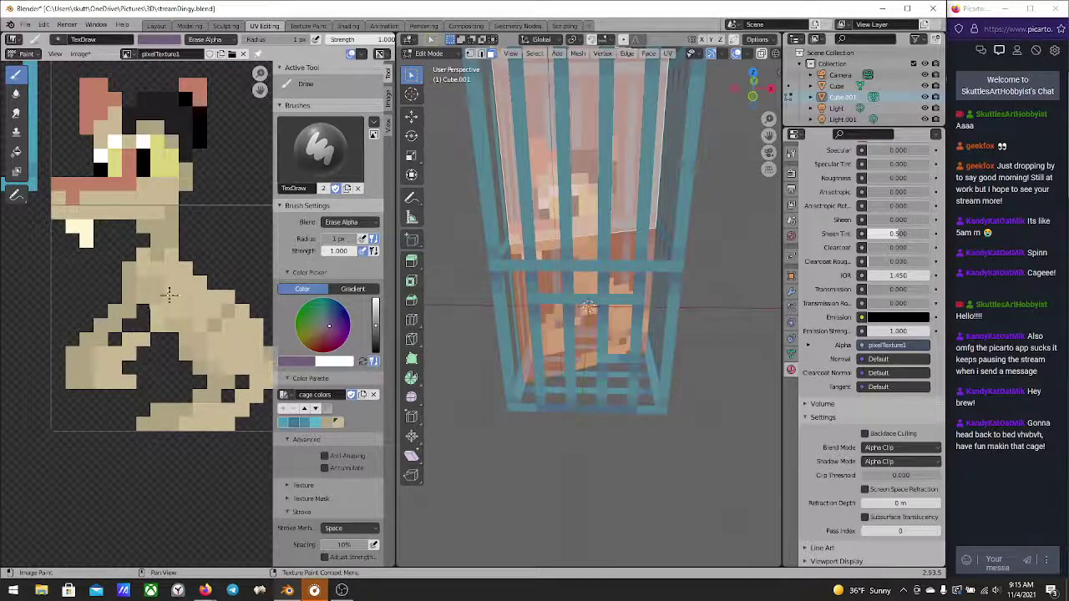
click(337, 222)
click(325, 241)
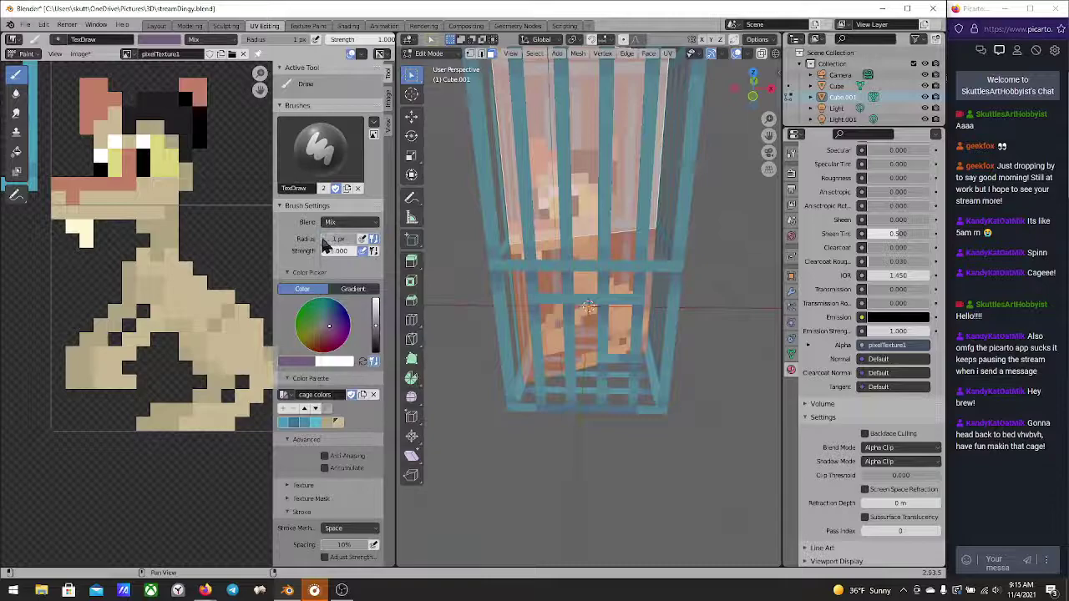
Paint lavender, then darker purple pixels over the lower body and bottom right
click(131, 344)
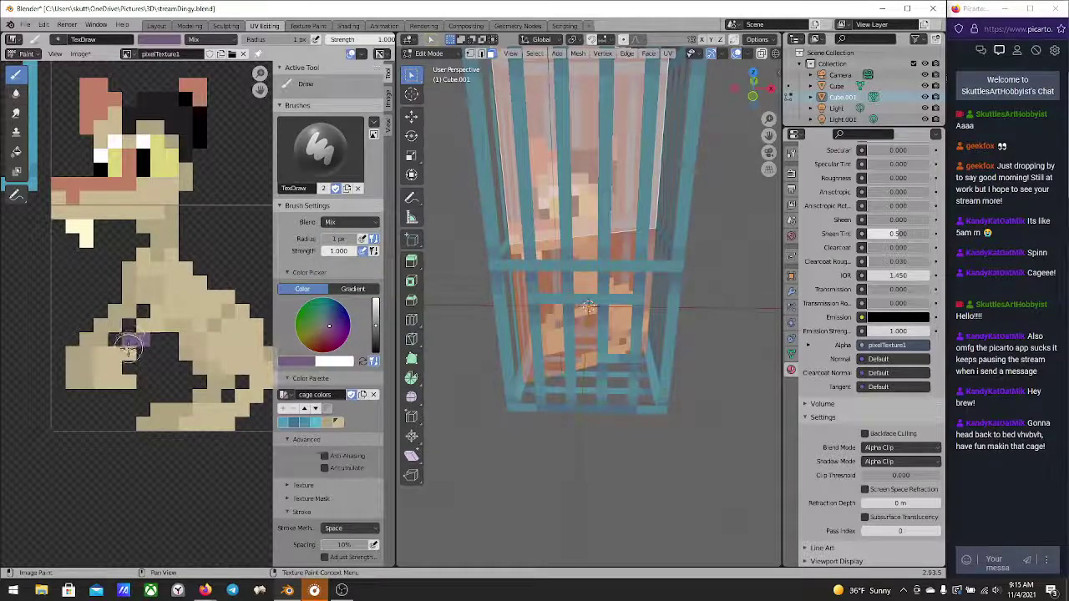
mouse_move(129, 349)
mouse_down()
mouse_move(103, 361)
mouse_move(108, 386)
mouse_move(118, 377)
mouse_up()
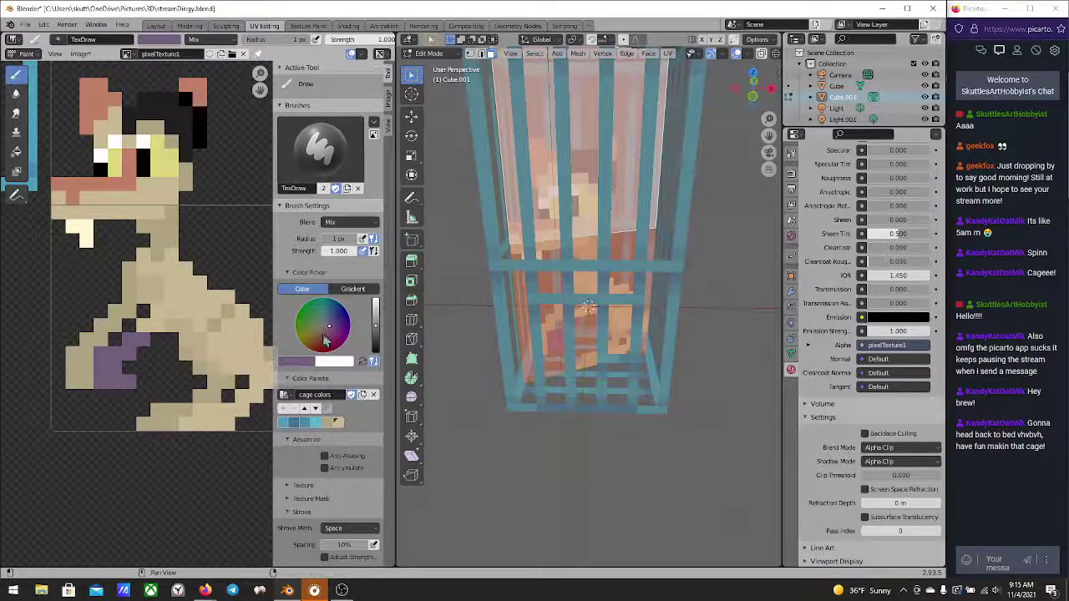
drag(376, 330, 378, 344)
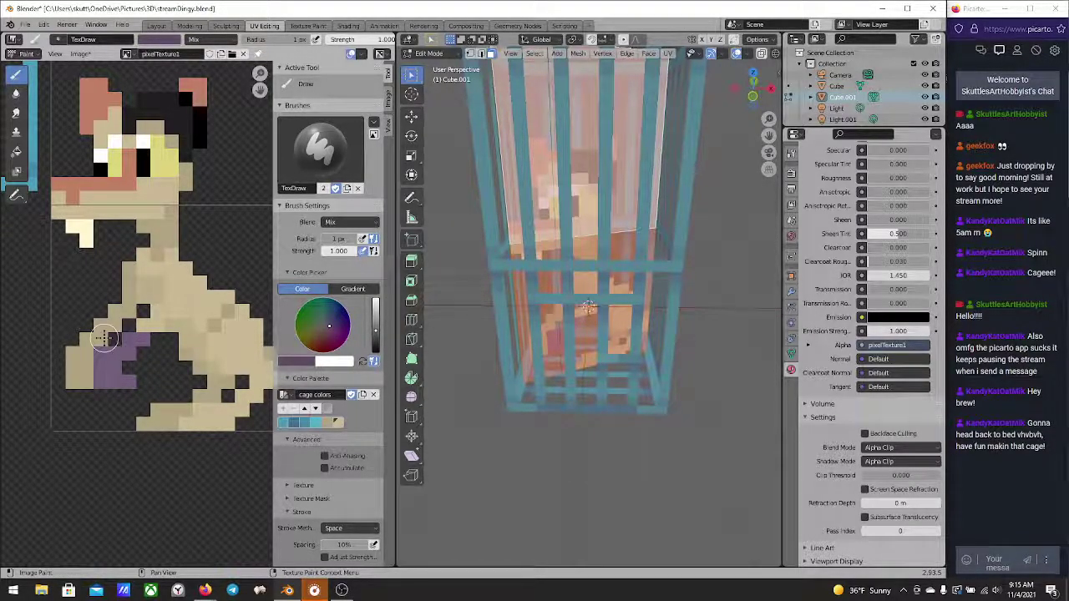
mouse_move(102, 338)
mouse_down()
mouse_move(74, 360)
mouse_move(71, 382)
mouse_move(131, 375)
mouse_move(188, 394)
mouse_move(139, 425)
mouse_move(173, 422)
mouse_move(188, 399)
mouse_move(208, 397)
mouse_move(201, 406)
mouse_up()
middle_drag(179, 422, 134, 432)
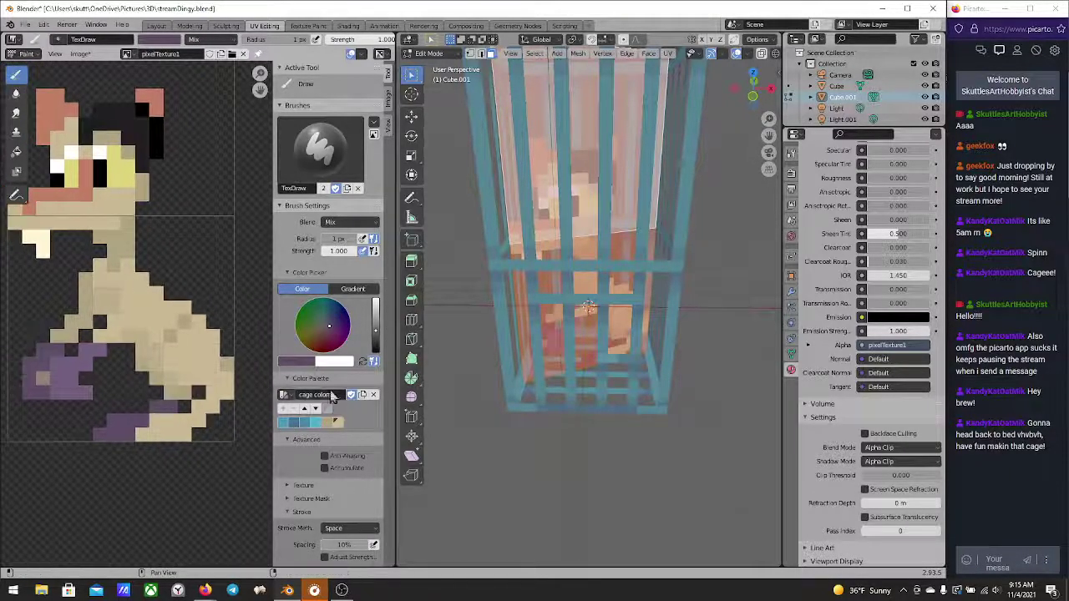
Eyedrop the painted purple and repaint the lower-left pixels with it
click(299, 361)
click(373, 334)
click(84, 387)
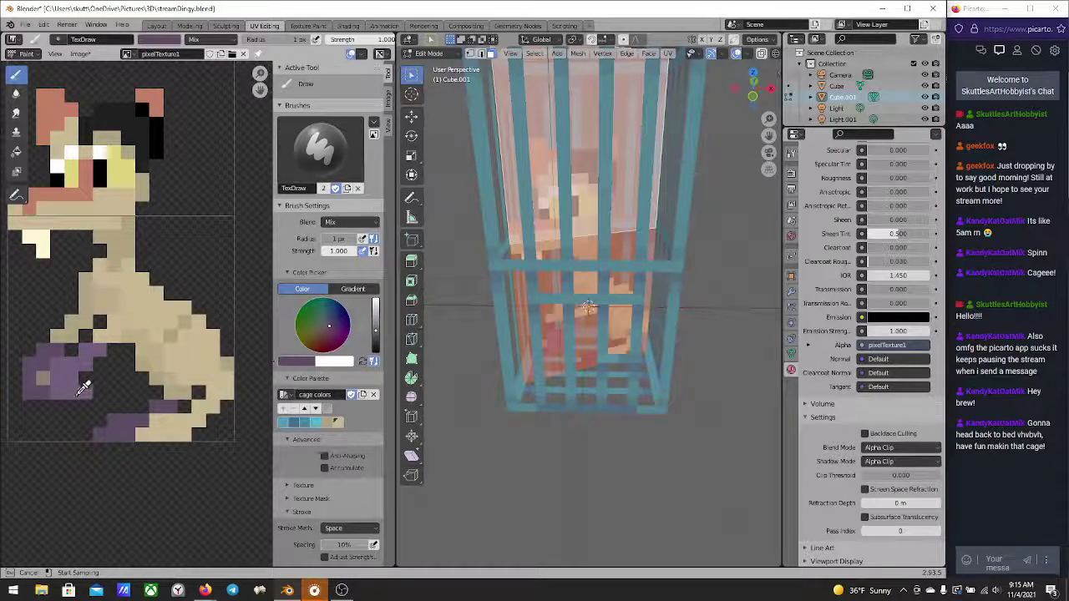
click(52, 364)
mouse_move(38, 367)
mouse_down()
mouse_move(46, 384)
mouse_move(51, 376)
mouse_up()
Sample the purple again and paint purple pixels at the character's lower right
click(299, 361)
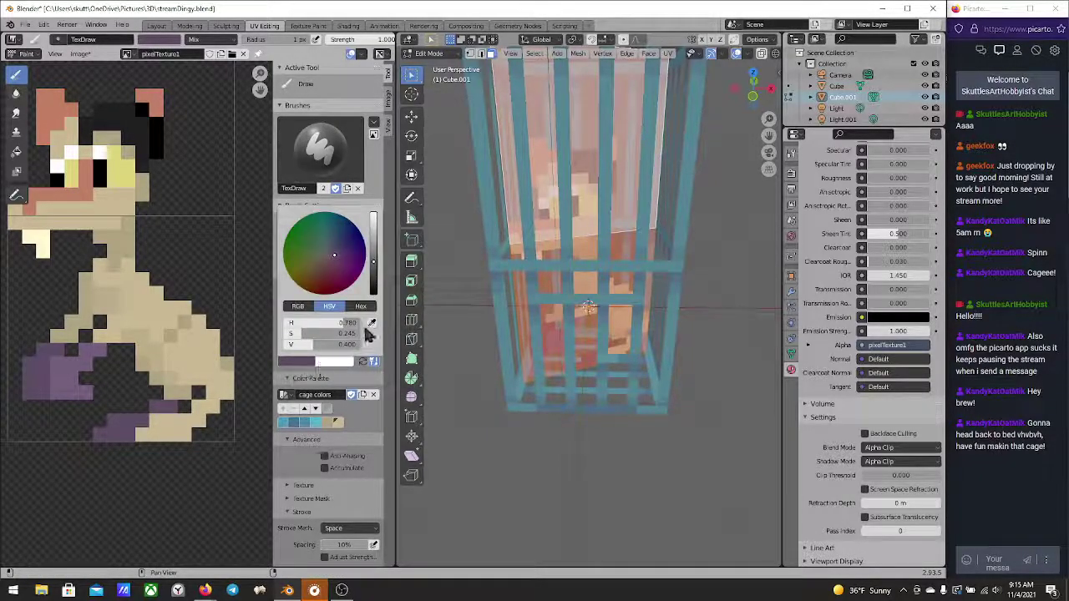
click(372, 334)
click(99, 376)
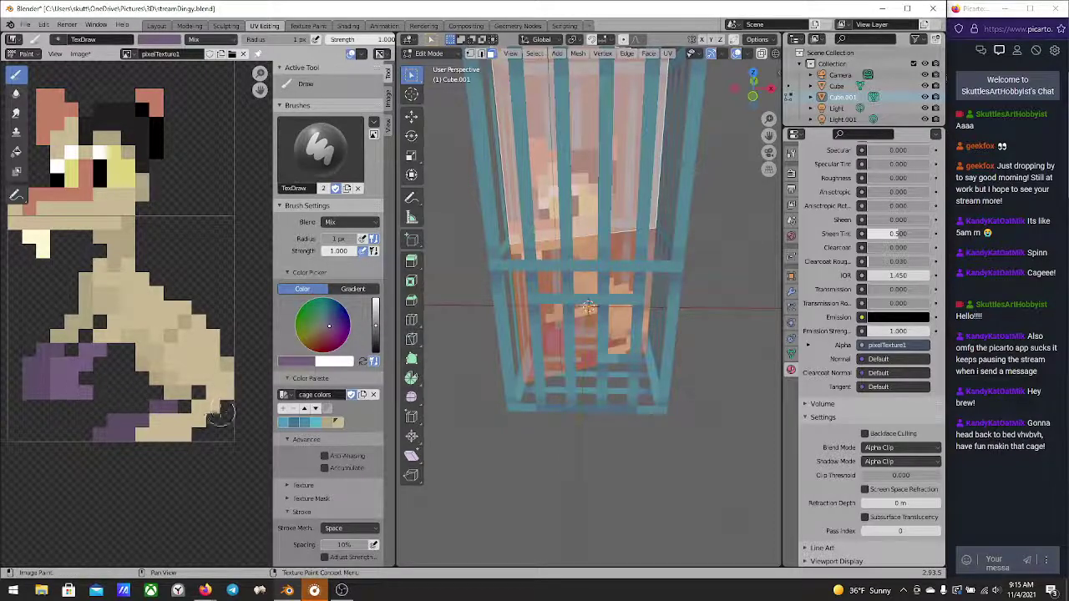
mouse_move(219, 410)
mouse_down()
mouse_move(152, 421)
mouse_move(147, 433)
mouse_move(184, 433)
mouse_up()
scroll(185, 434, down, 5)
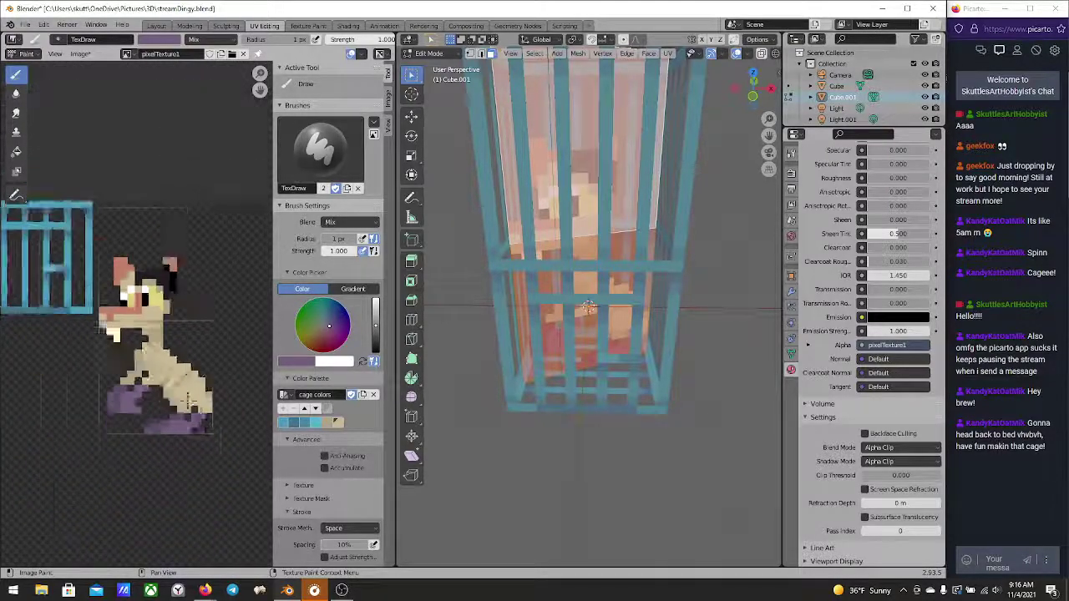
scroll(185, 401, up, 6)
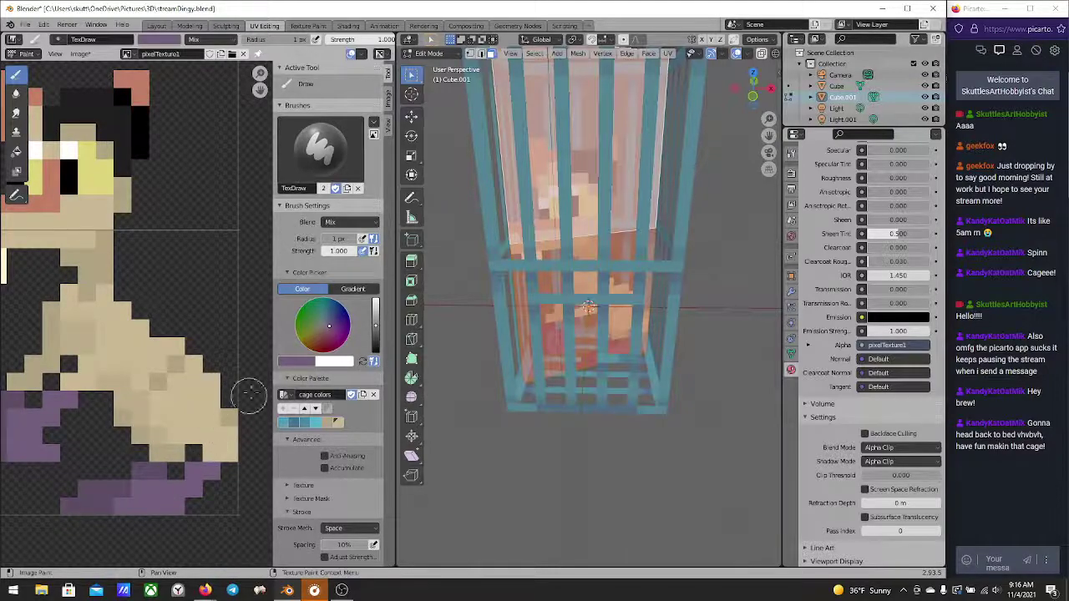
scroll(148, 442, up, 1)
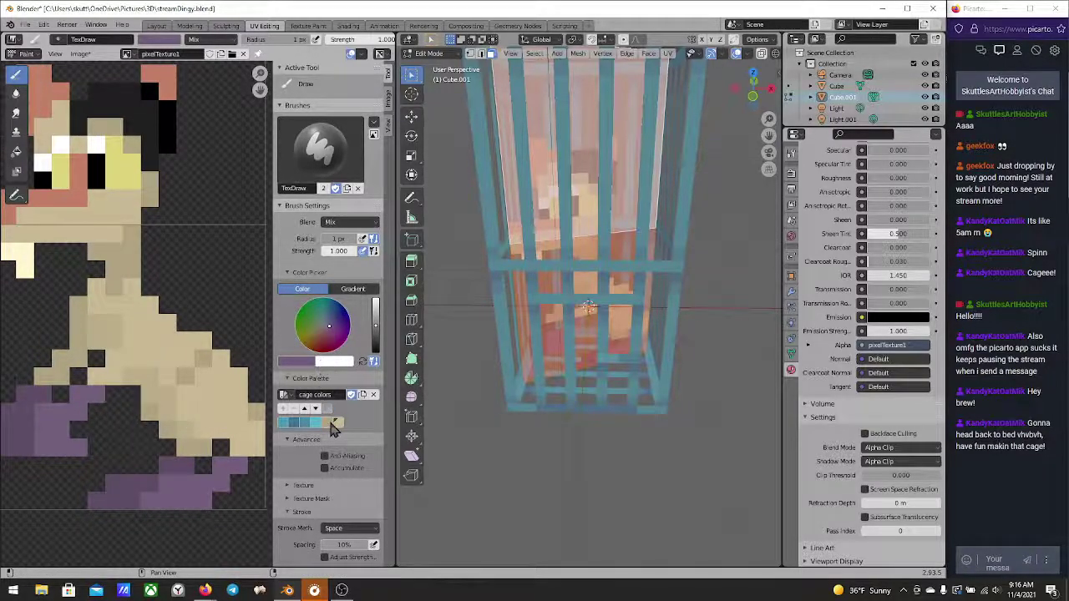
Add the current tan colour as a new swatch in the cage colors palette
click(333, 425)
click(306, 368)
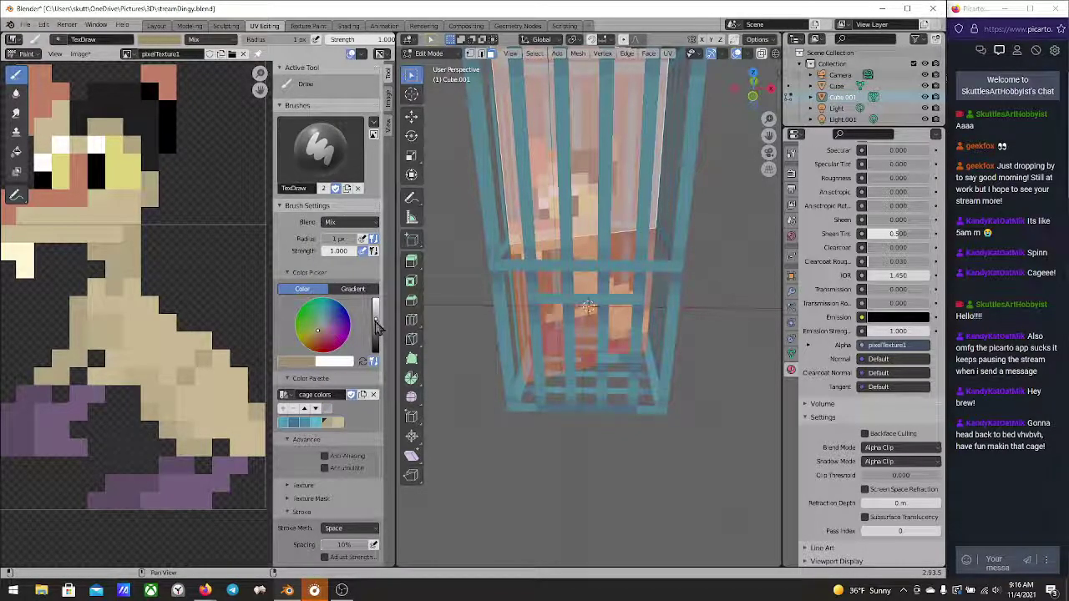
click(284, 418)
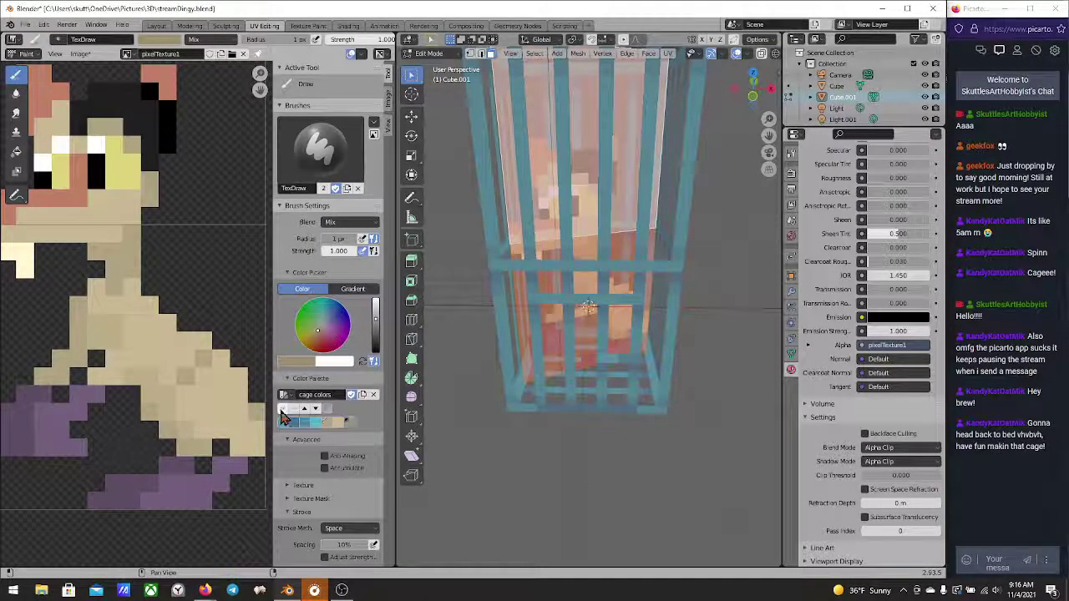
Paint tan pixels along the bottom right and left of the purple feet
middle_drag(208, 441, 167, 383)
click(179, 382)
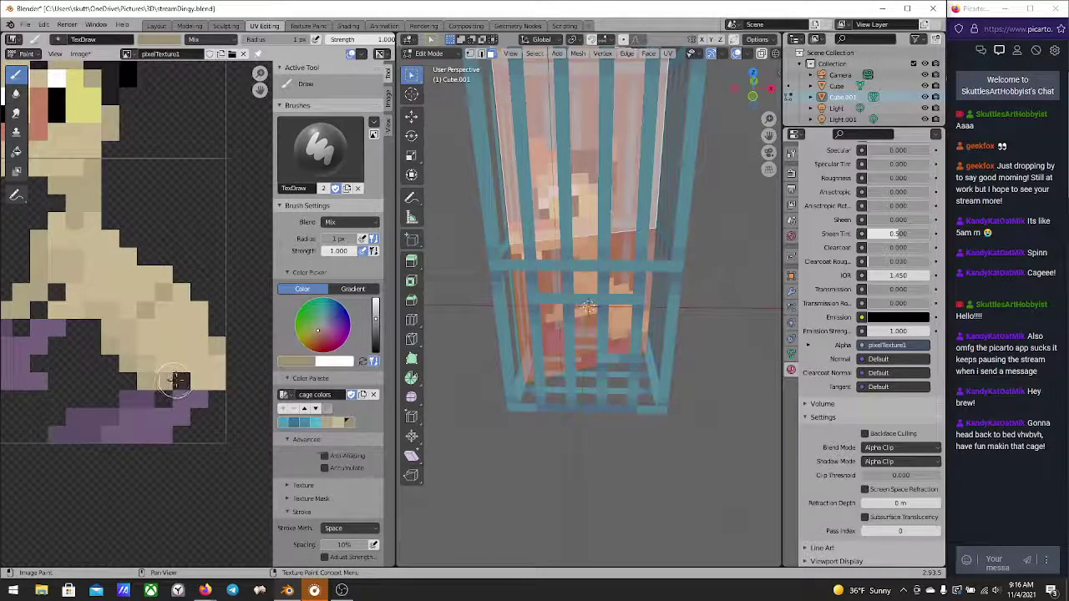
drag(211, 418, 179, 429)
middle_drag(107, 430, 115, 432)
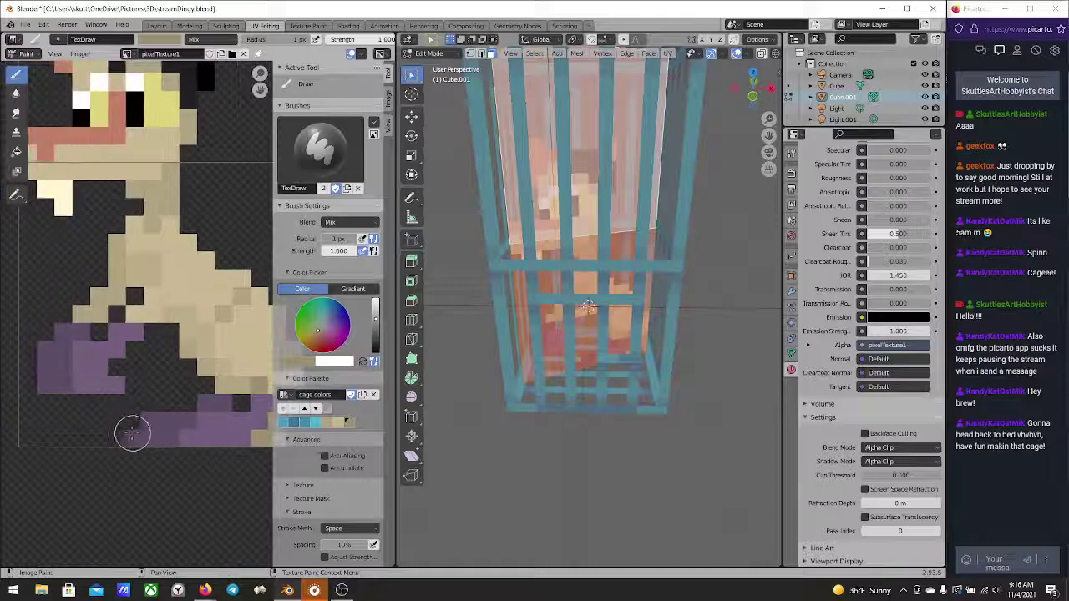
mouse_move(104, 433)
mouse_down()
mouse_move(64, 419)
mouse_move(80, 434)
mouse_move(125, 424)
mouse_up()
scroll(133, 418, down, 2)
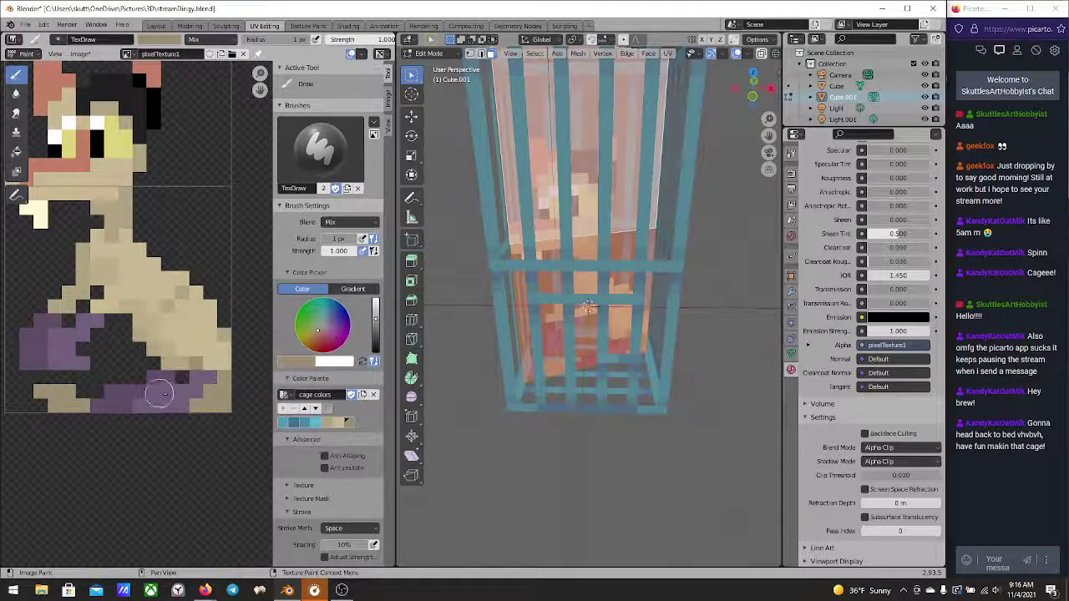
scroll(199, 384, down, 3)
middle_drag(191, 393, 182, 436)
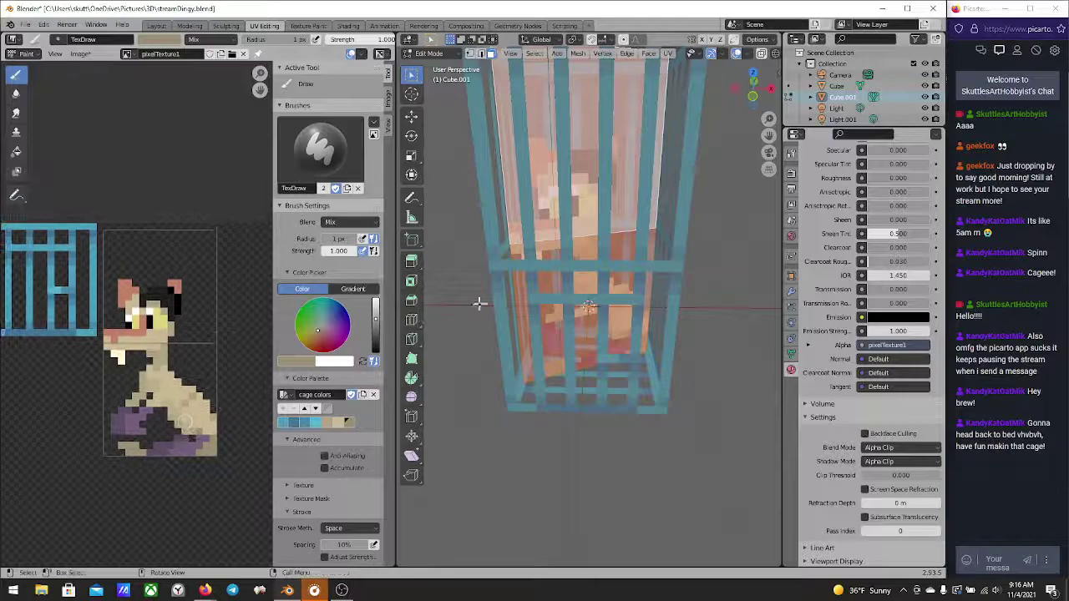
middle_drag(568, 289, 558, 198)
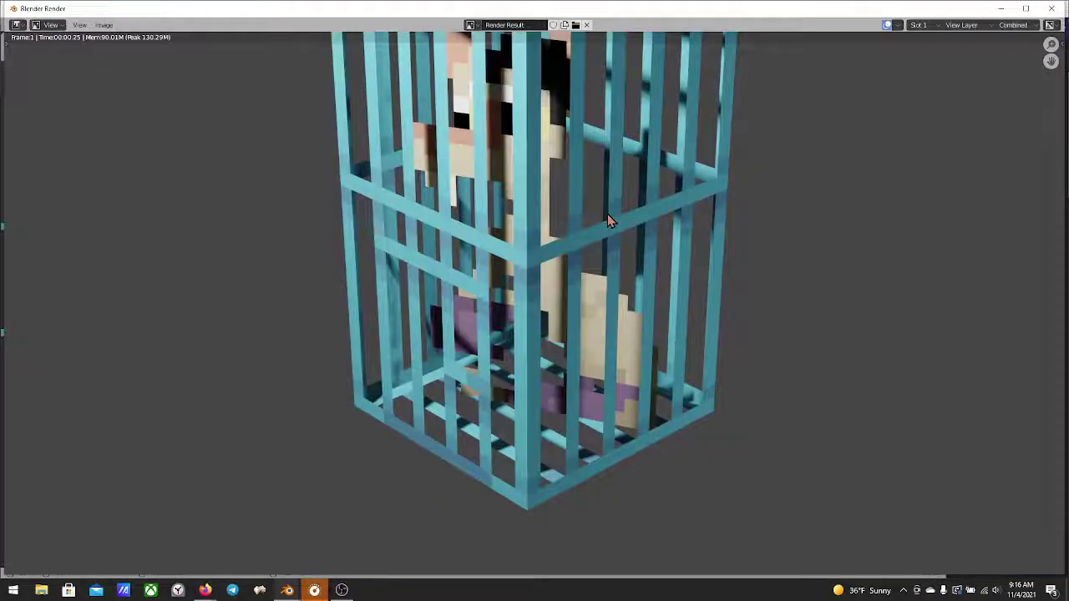
Close the Blender Render window with Esc, returning to the UV Editing workspace
scroll(661, 223, down, 5)
middle_drag(523, 334, 535, 409)
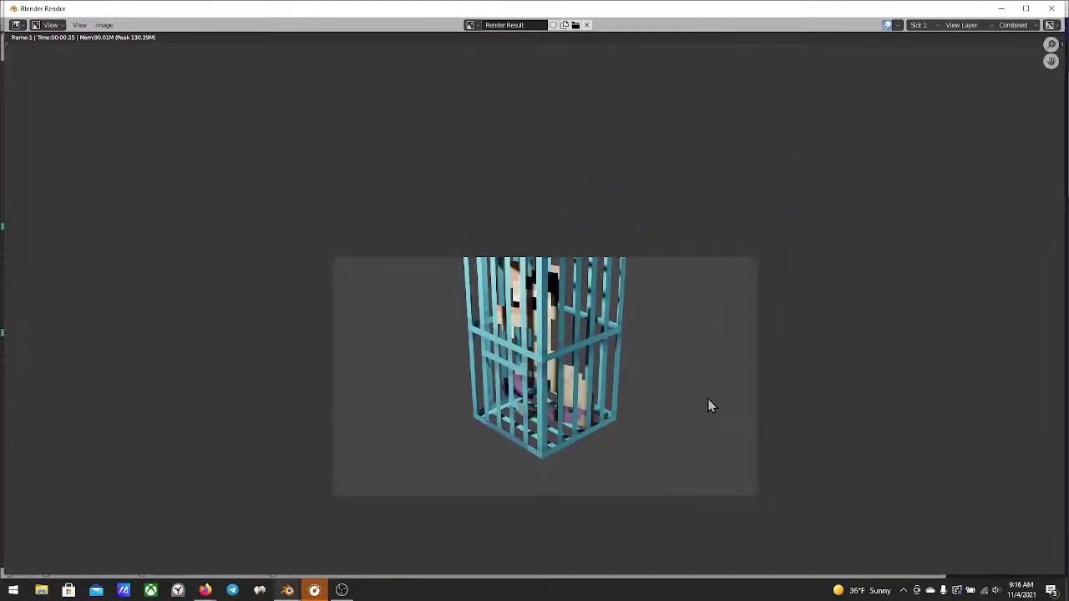
key(Escape)
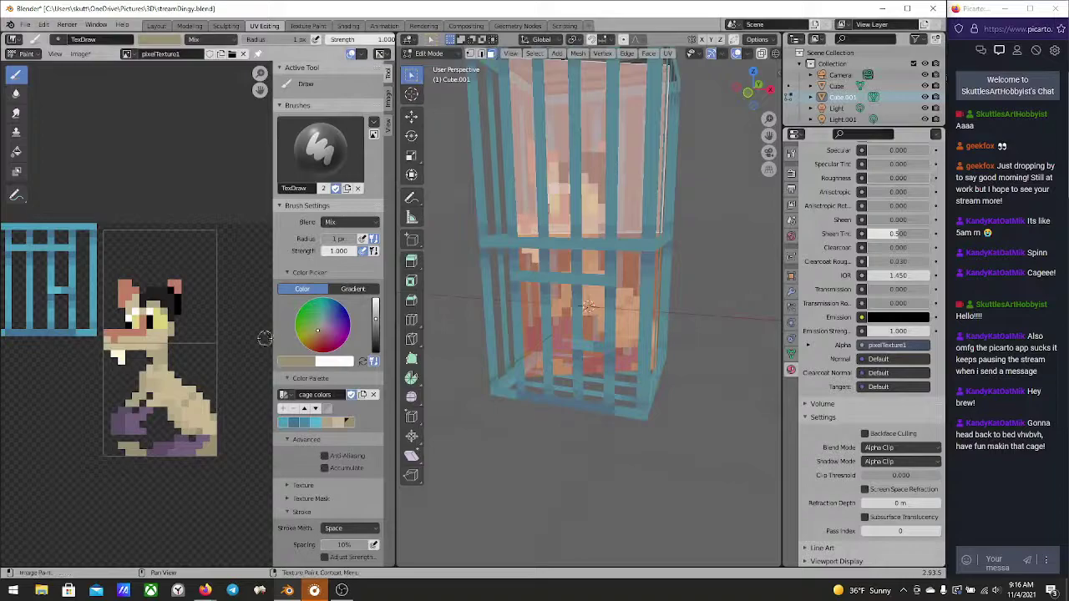
Save the painted pixelTexture1.png image, then view the textured cage in the Layout workspace
middle_drag(184, 417, 177, 427)
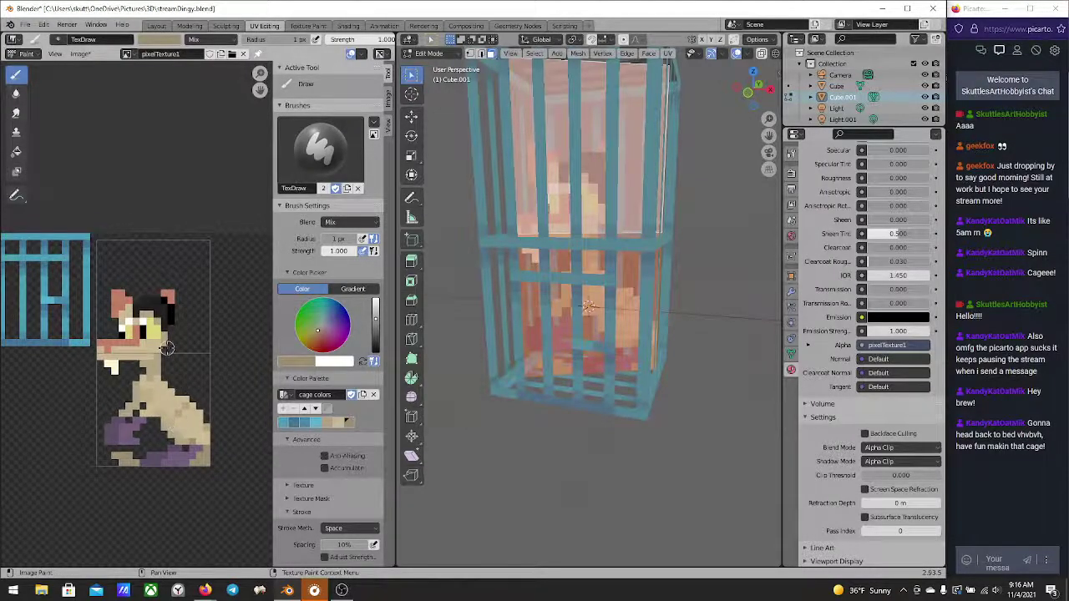
scroll(170, 348, up, 3)
scroll(173, 332, down, 4)
scroll(179, 332, up, 1)
scroll(626, 279, up, 3)
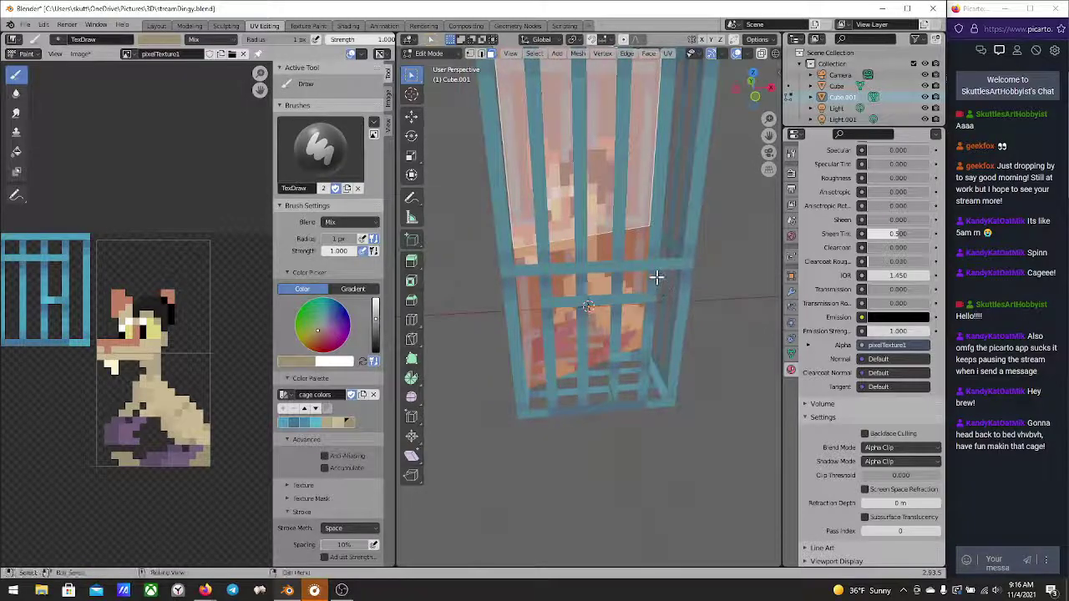
scroll(652, 276, down, 6)
middle_drag(649, 275, 622, 265)
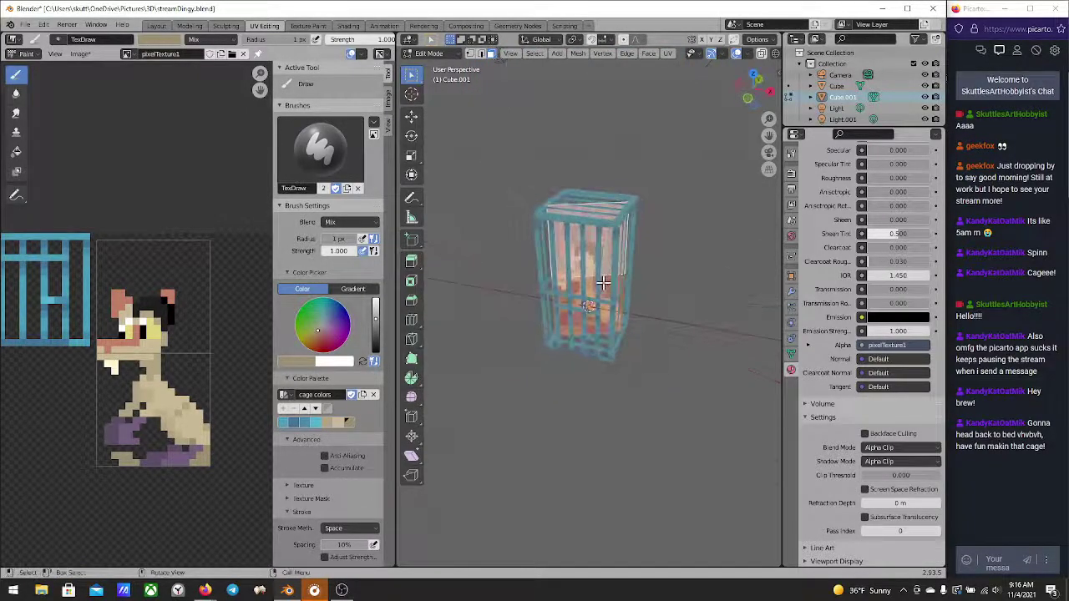
key(alt+s)
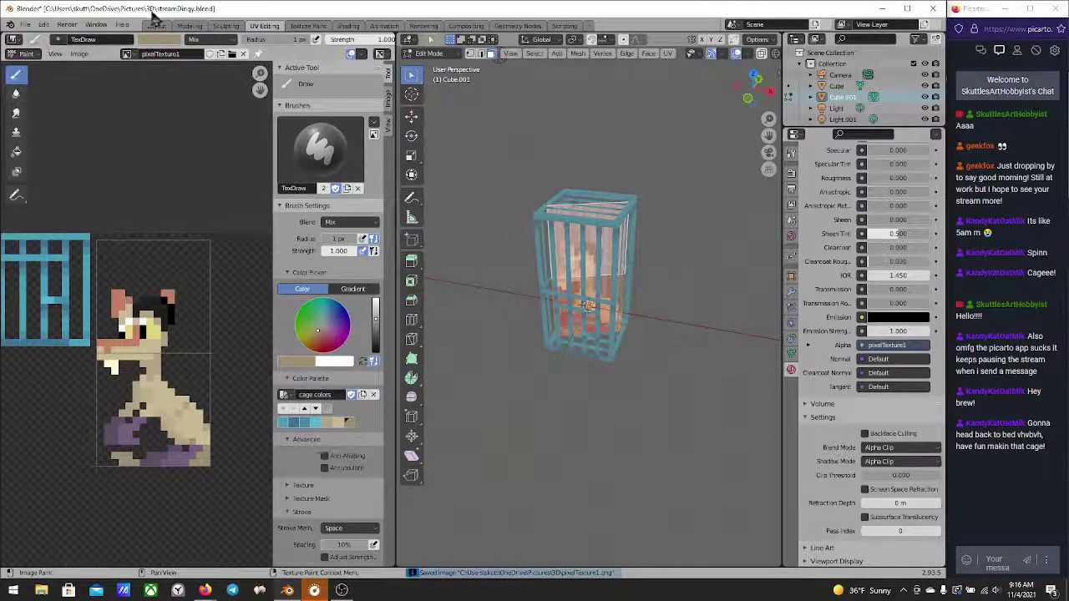
click(157, 25)
middle_drag(501, 288, 381, 309)
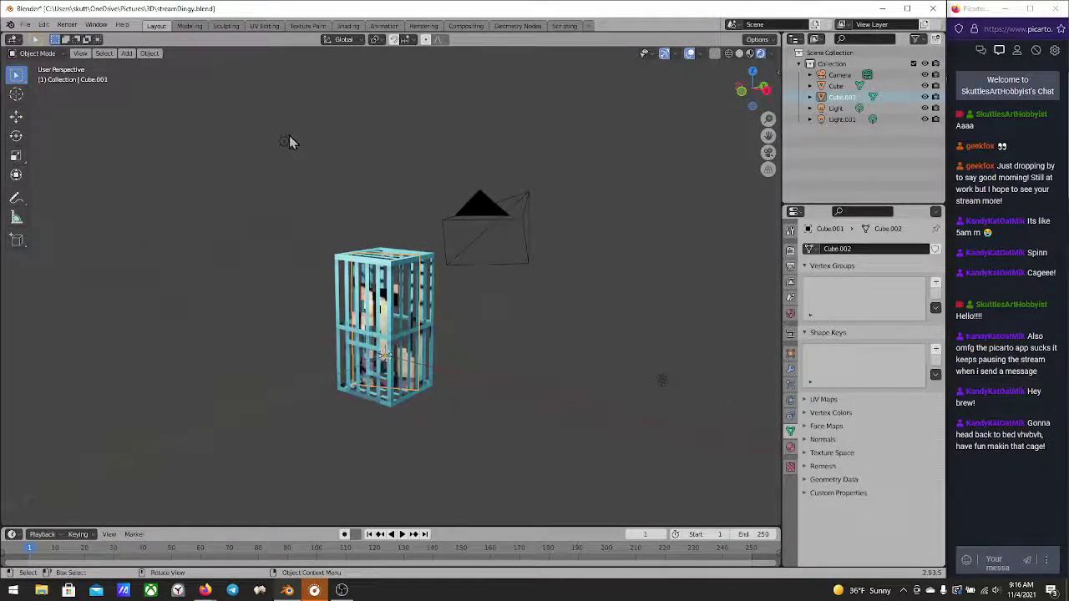
Set the point light's power to 2000 W
click(287, 139)
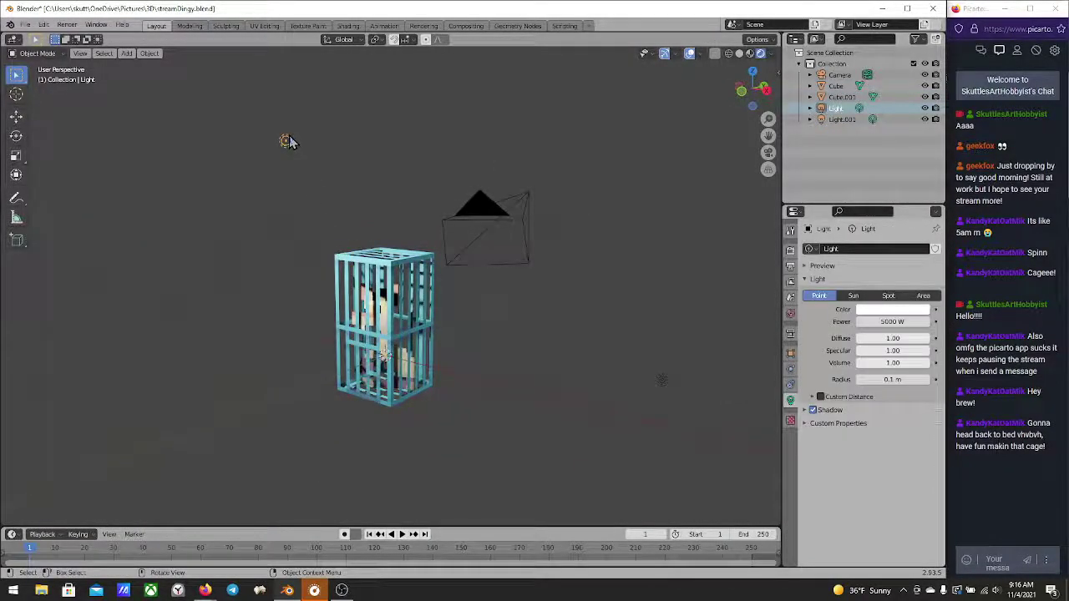
click(882, 322)
text(4000)
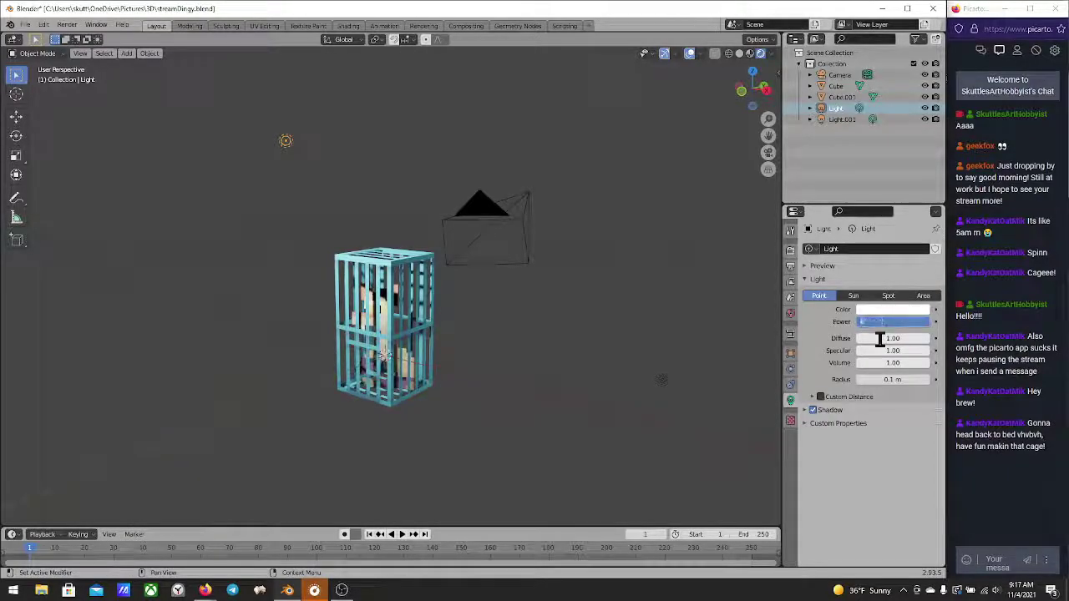
key(Return)
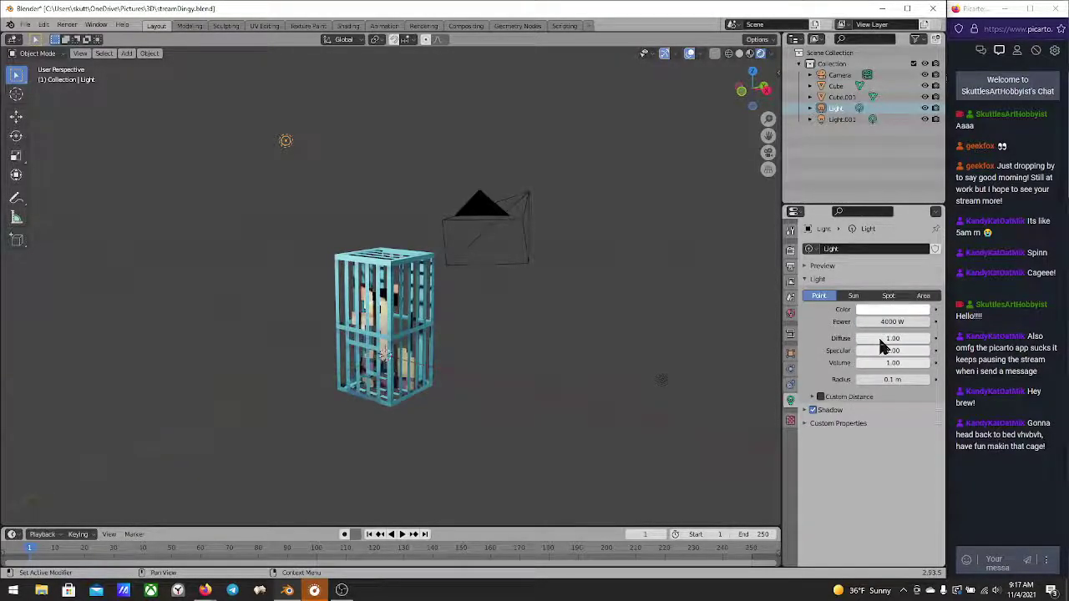
click(877, 321)
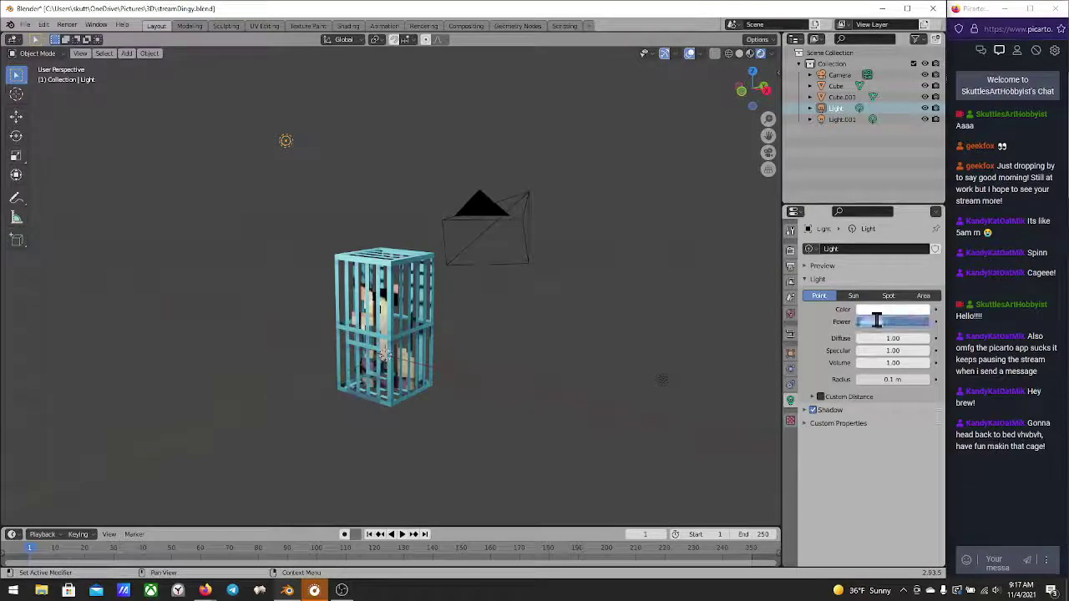
text(2000)
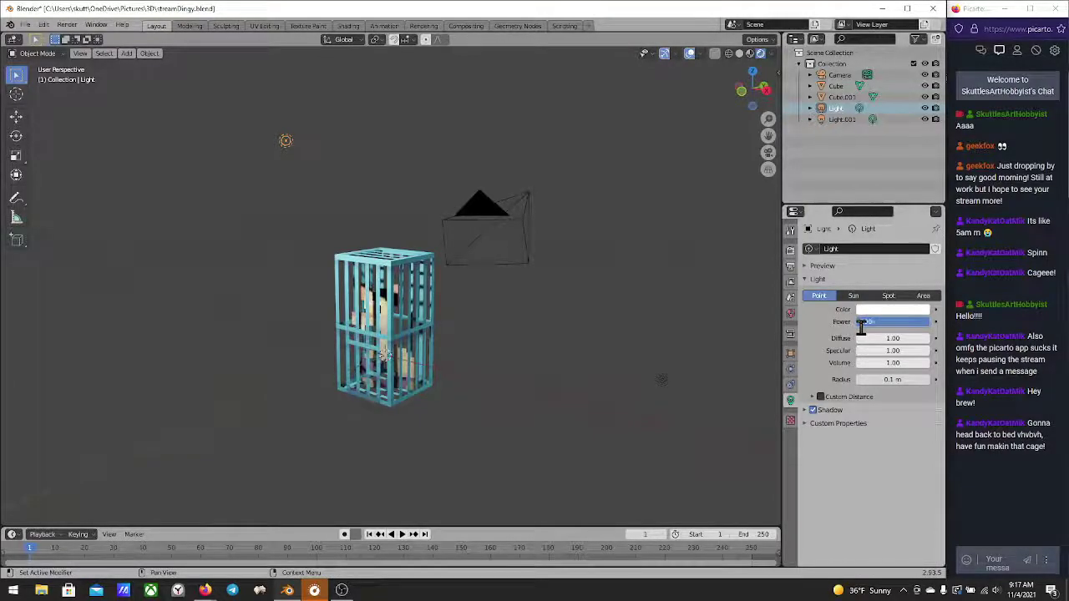
key(Return)
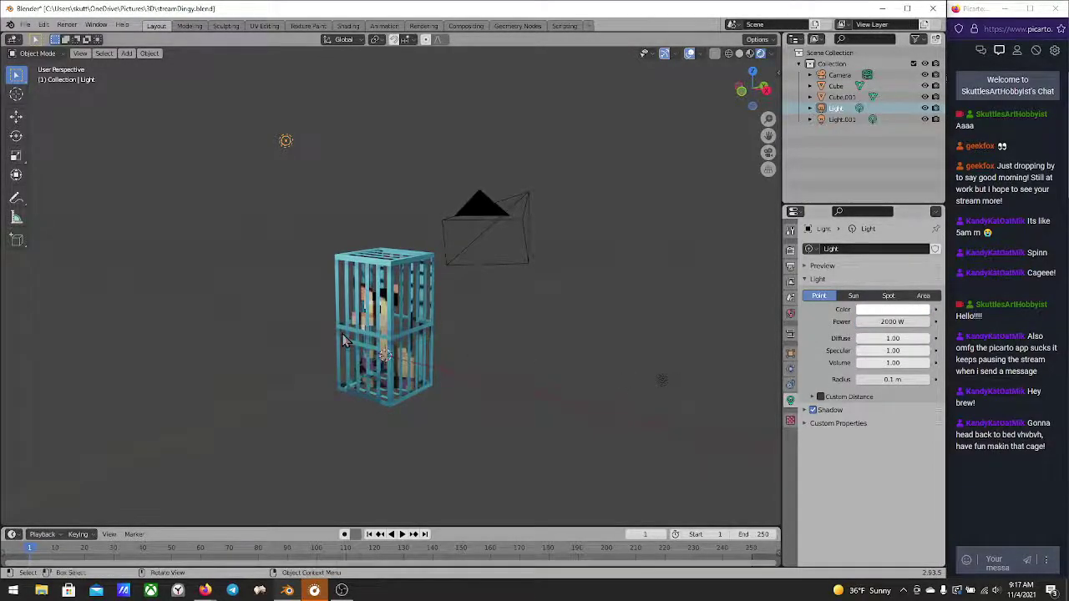
Render a test image of the caged character, then close the render window
middle_drag(468, 318, 391, 324)
scroll(460, 310, up, 7)
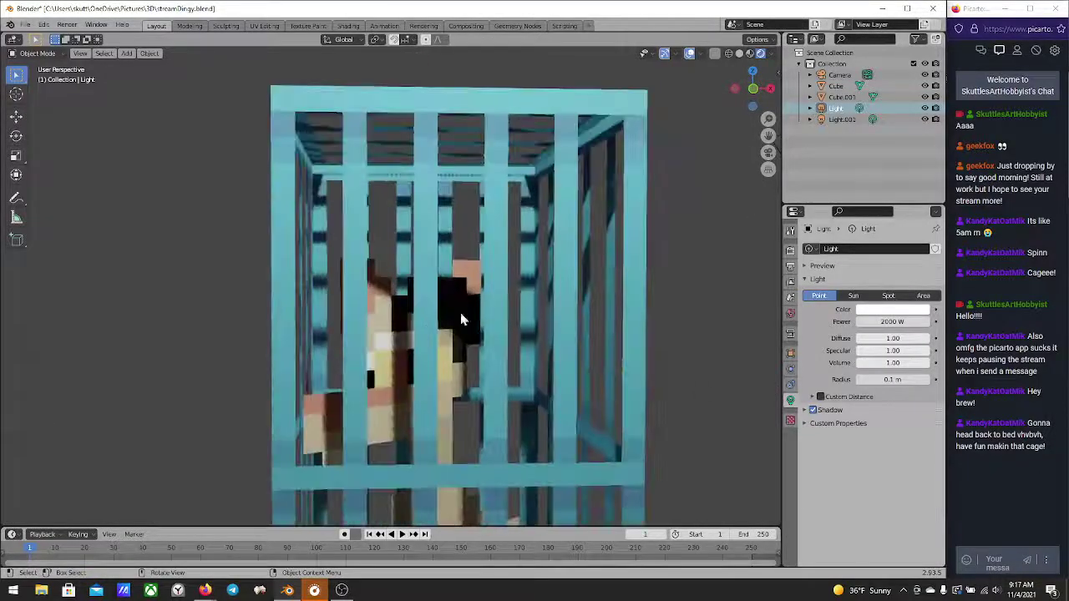
middle_drag(460, 310, 473, 357)
scroll(431, 292, down, 6)
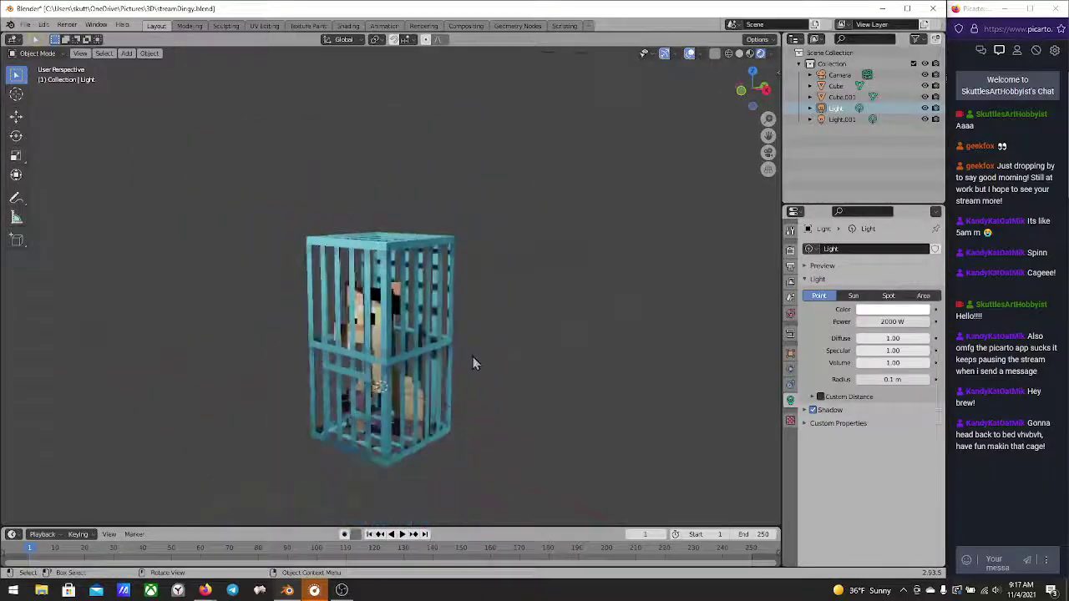
key(F12)
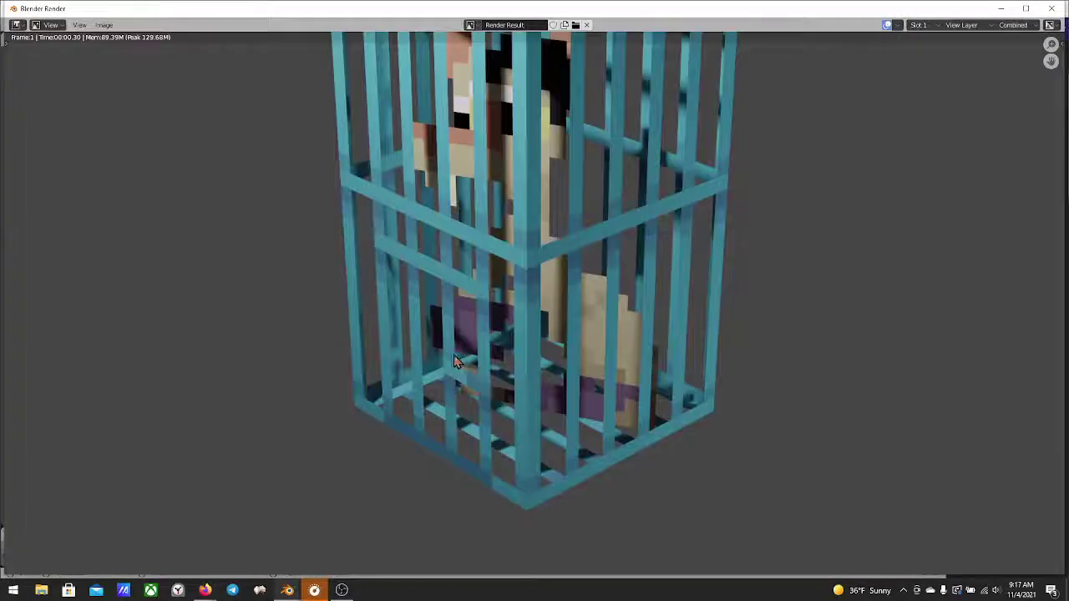
scroll(457, 361, down, 2)
scroll(487, 286, up, 1)
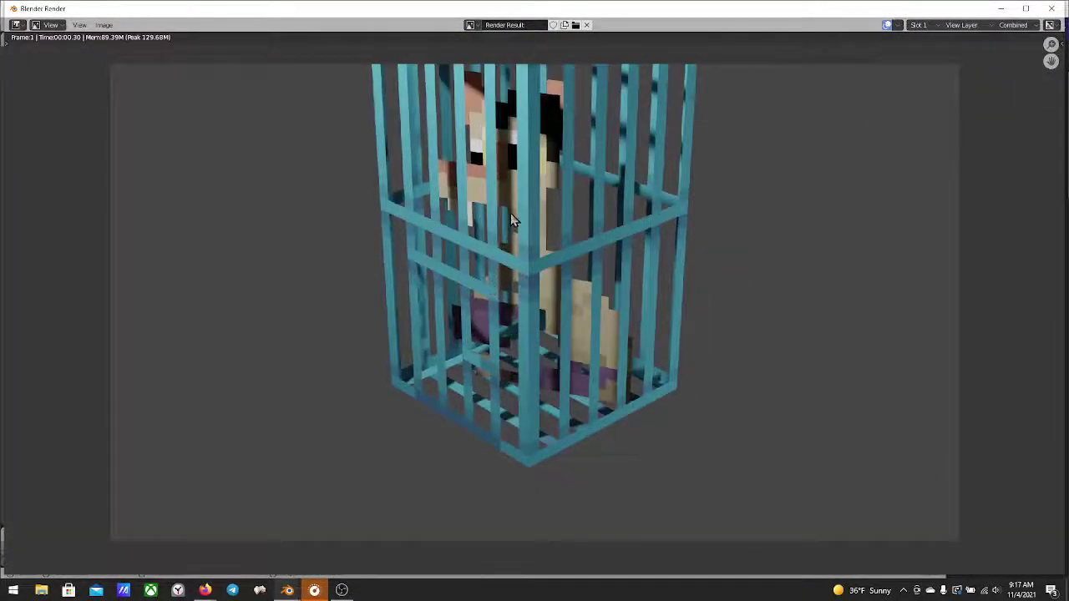
shift+scroll(507, 214, up, 2)
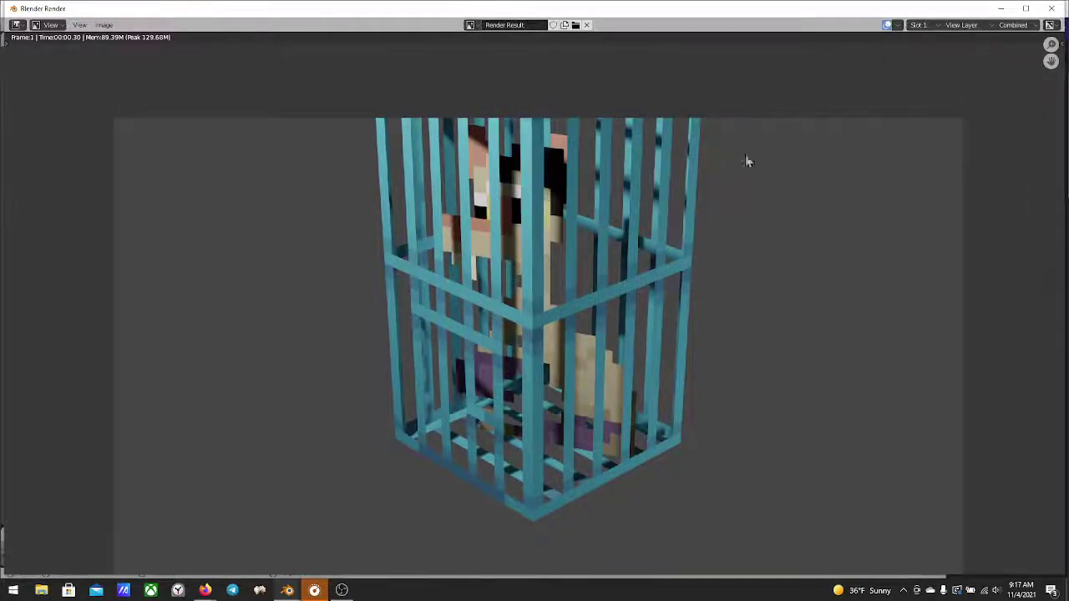
key(Escape)
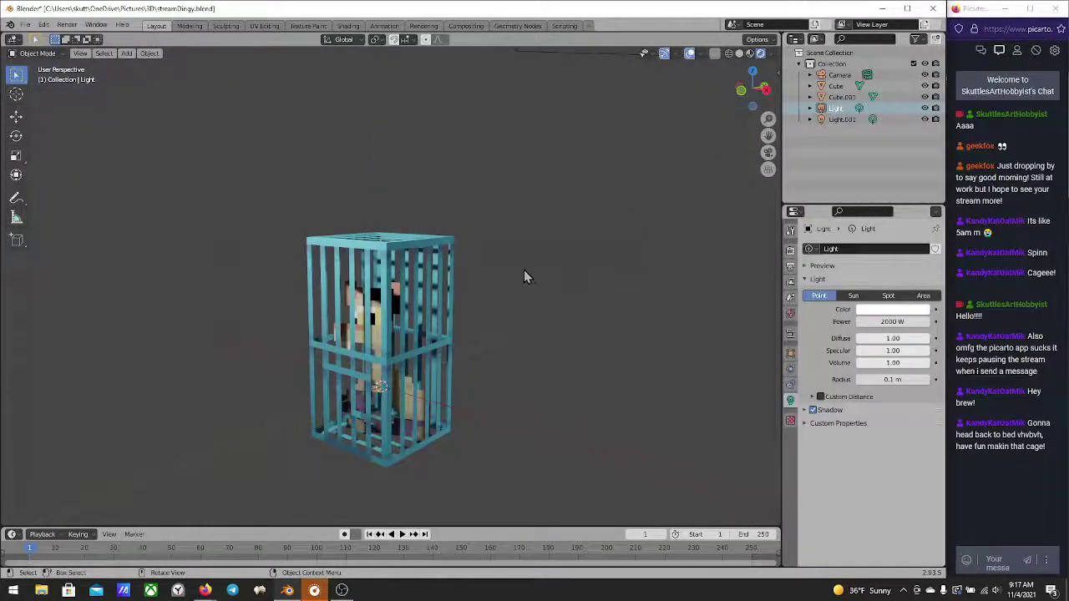
Select the scene camera and zoom in on its view of the blue-barred cage
middle_drag(524, 272, 654, 256)
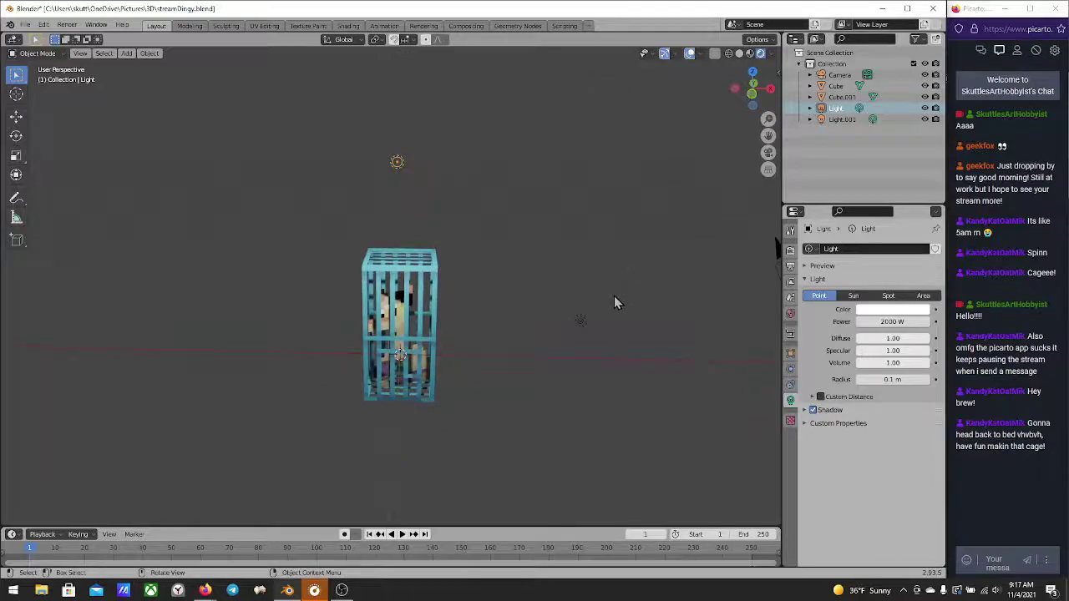
scroll(614, 297, down, 3)
click(640, 275)
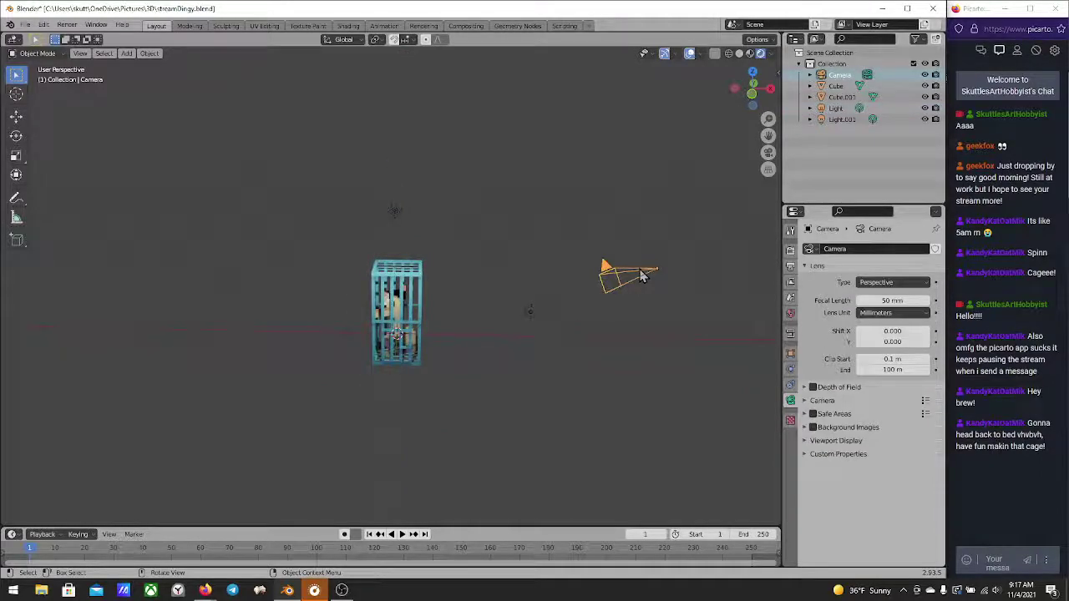
key(KP_0)
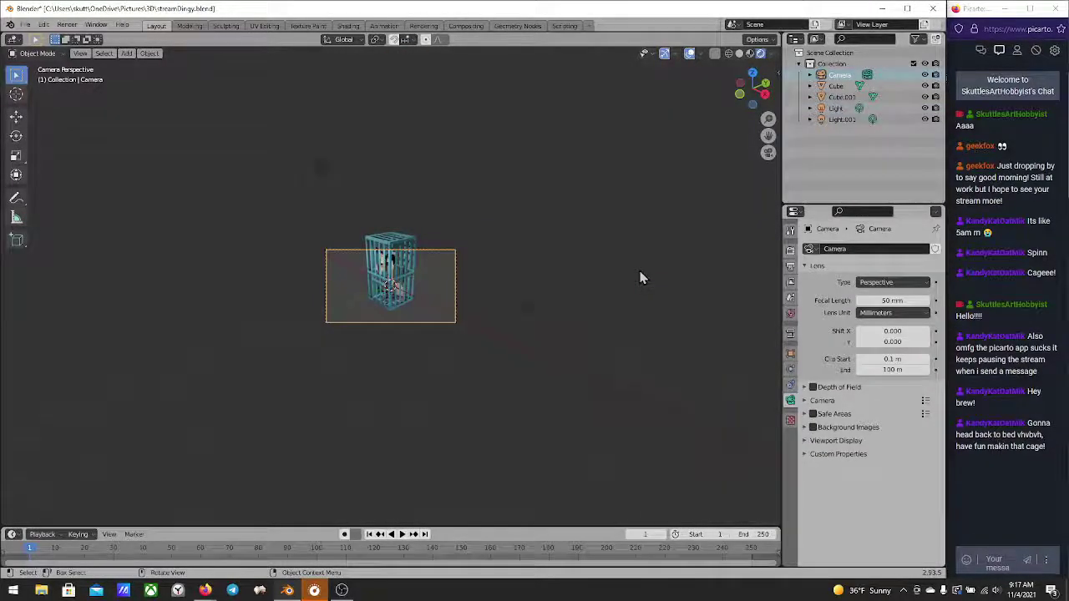
scroll(451, 277, up, 5)
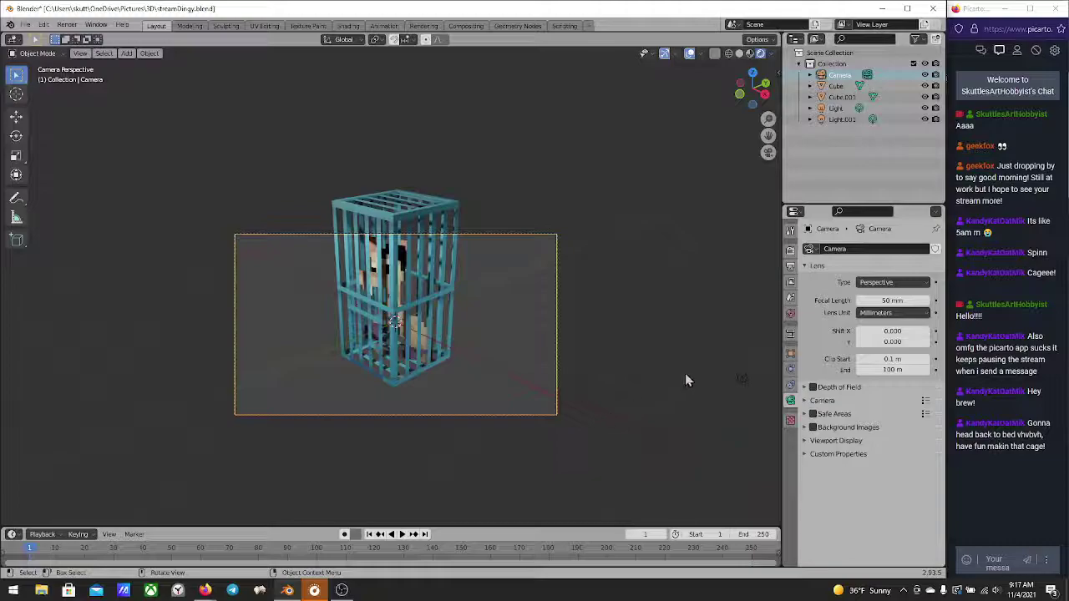
Set the render resolution to a square 720 × 720 px in Output Properties
click(791, 284)
click(791, 267)
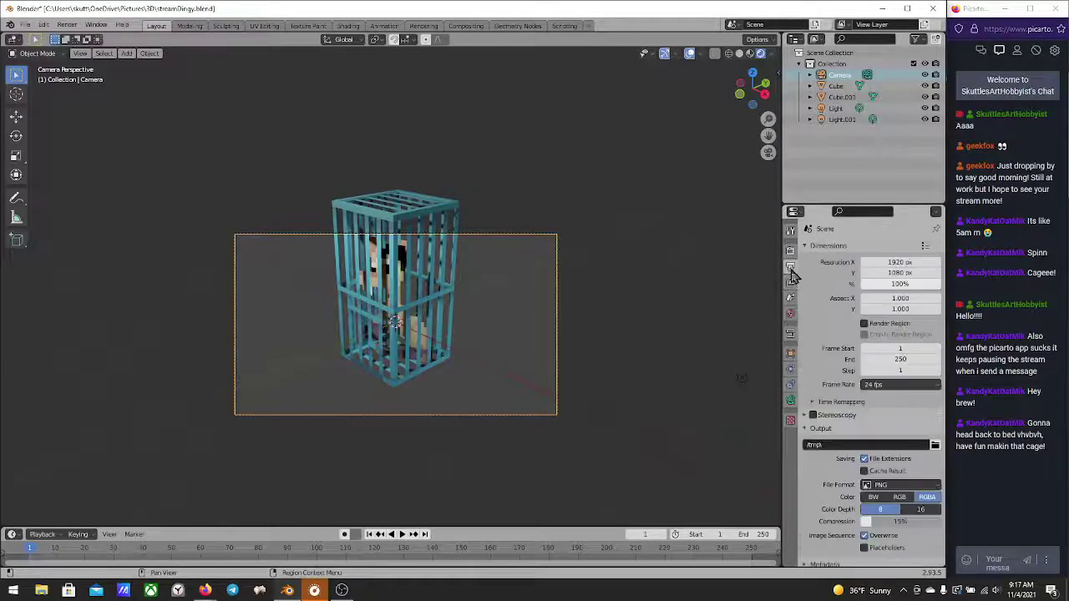
click(900, 262)
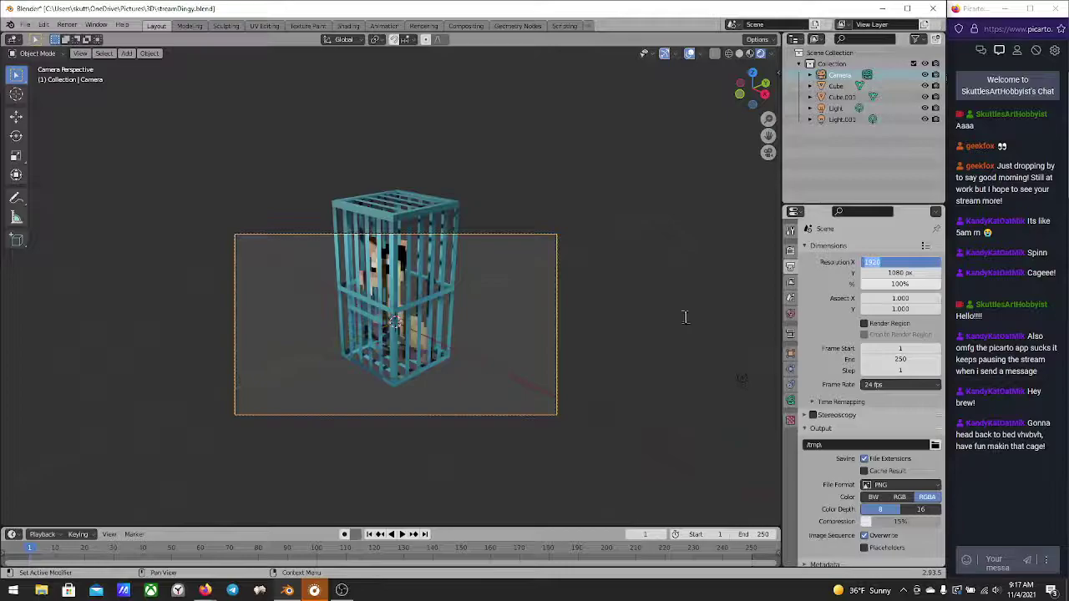
text(720)
key(Return)
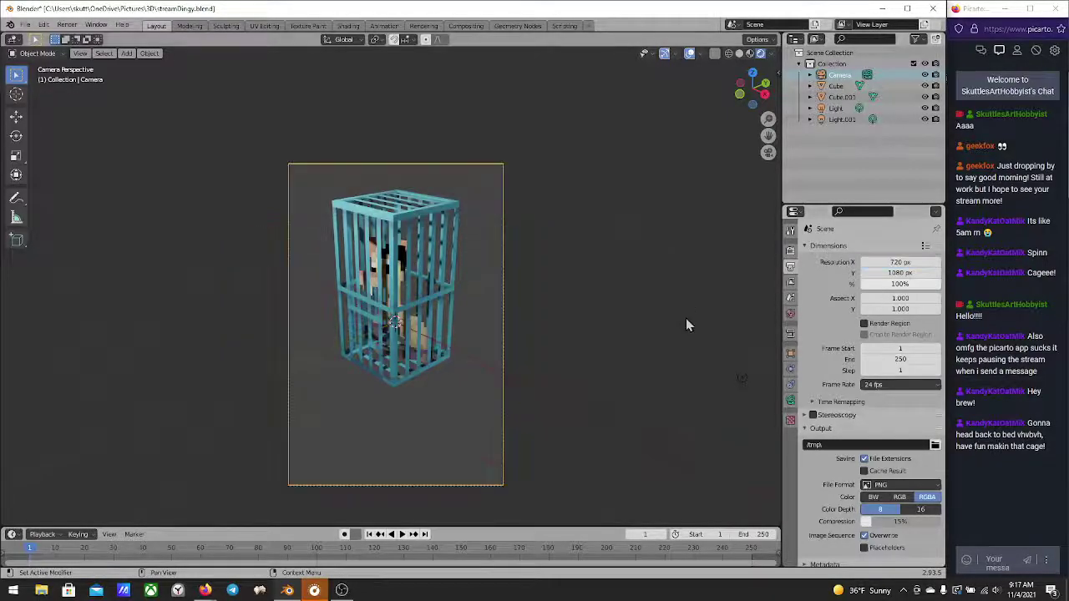
click(900, 273)
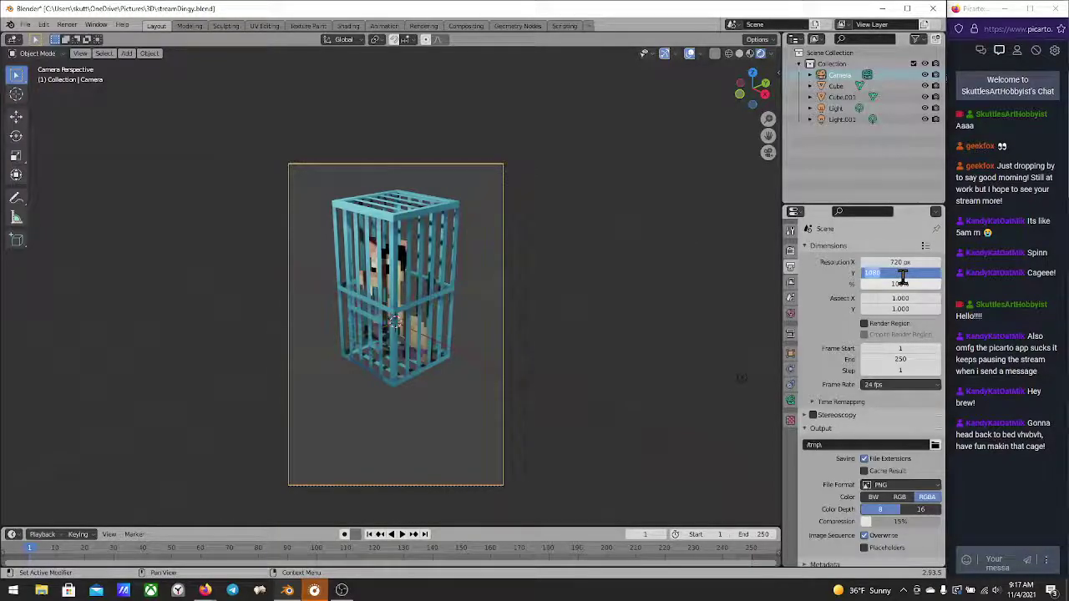
text(1)
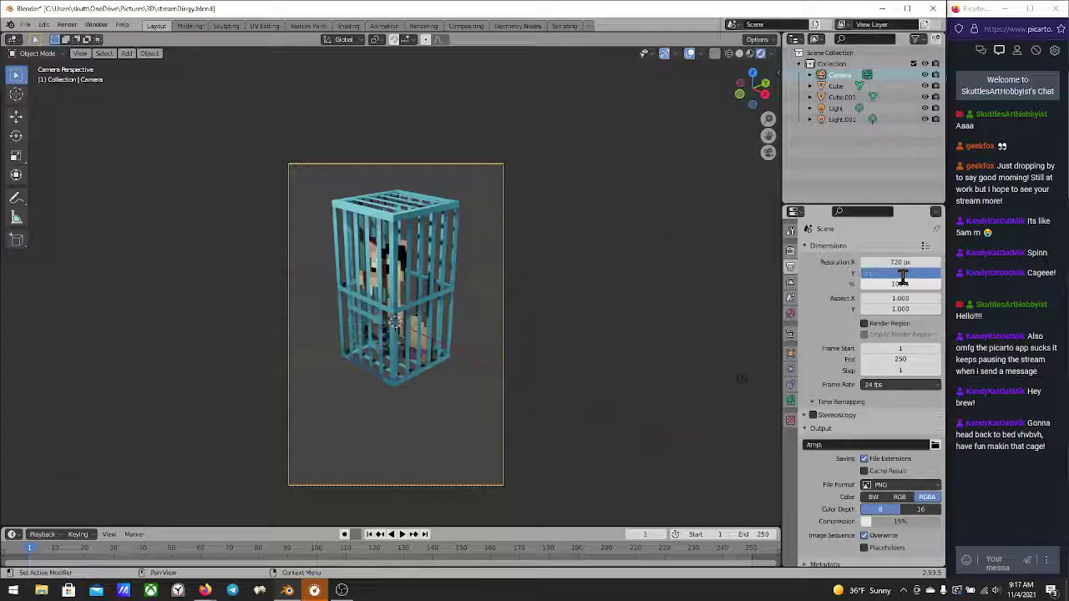
key(BackSpace)
text(720)
key(Return)
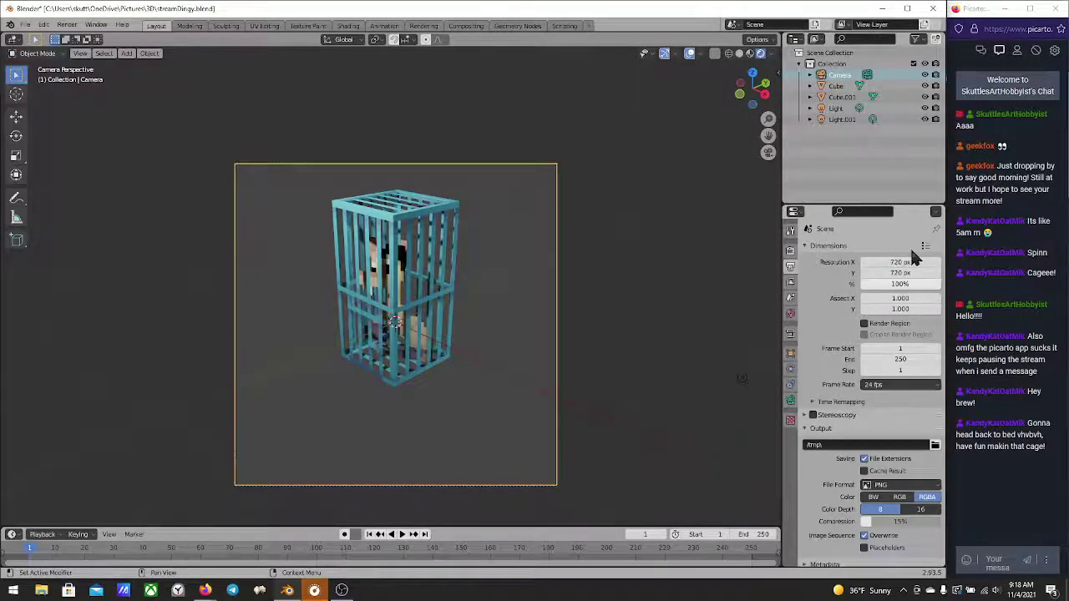
Narrow the width to 720*3/4 for a 540 × 720 px portrait frame
click(911, 262)
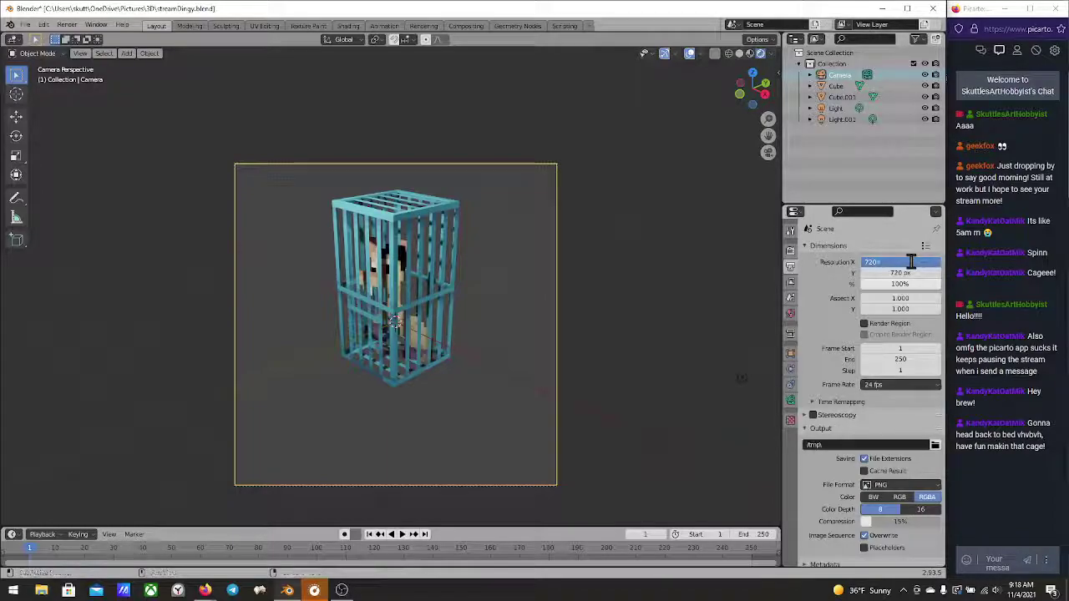
text(*)
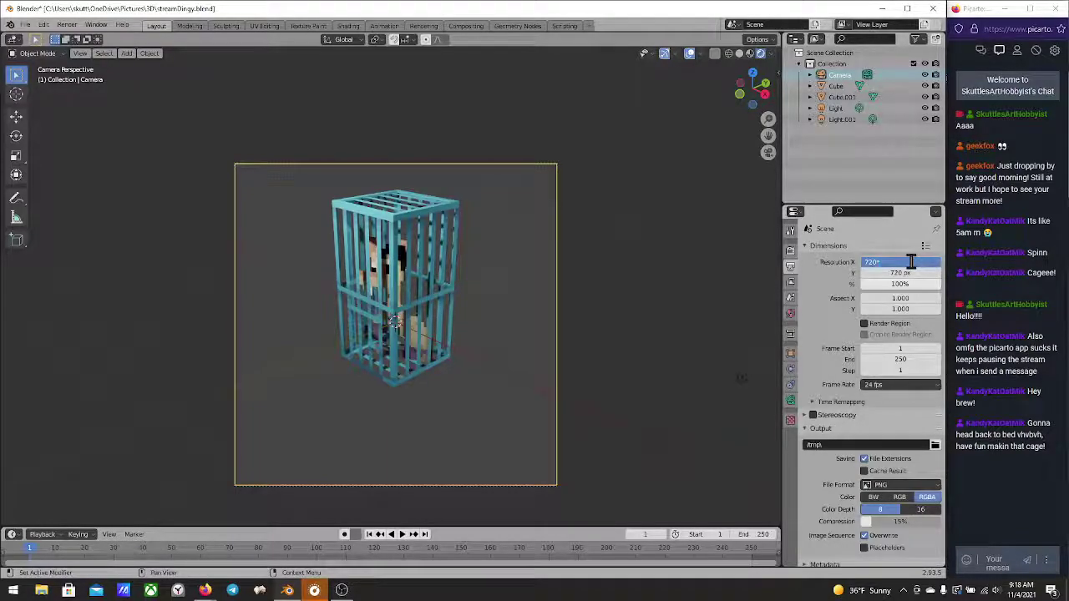
text(3/4)
key(Return)
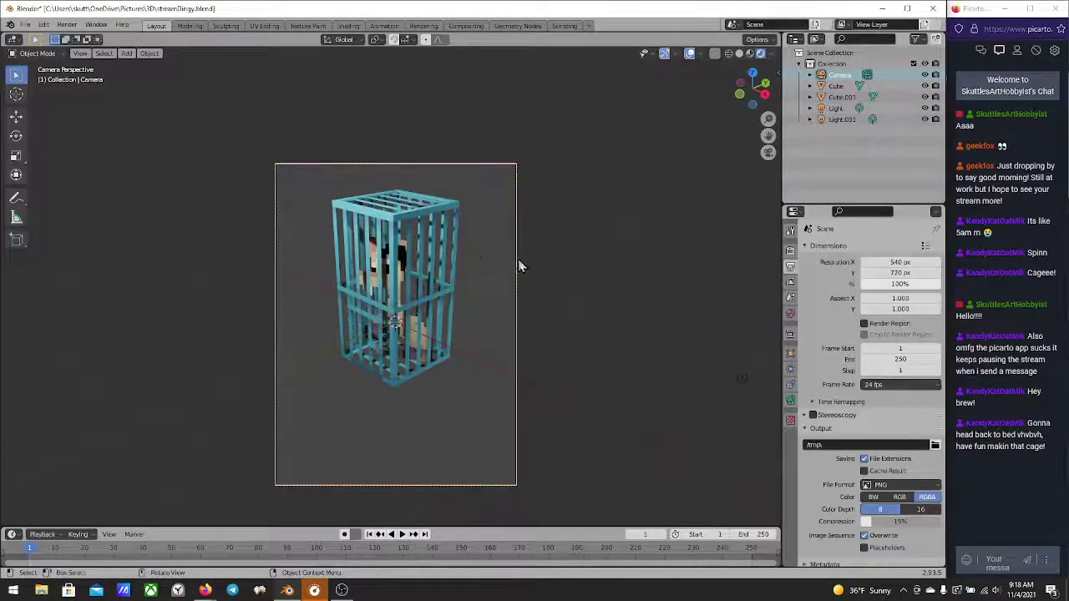
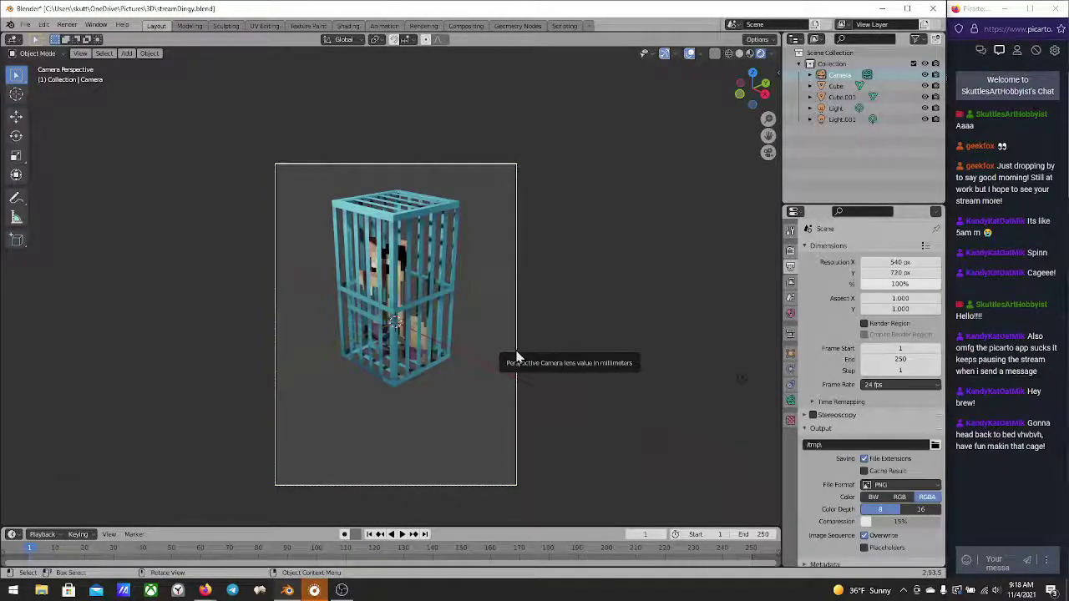
Lower the camera, then dolly it along its own viewing axis toward the cage
key(g)
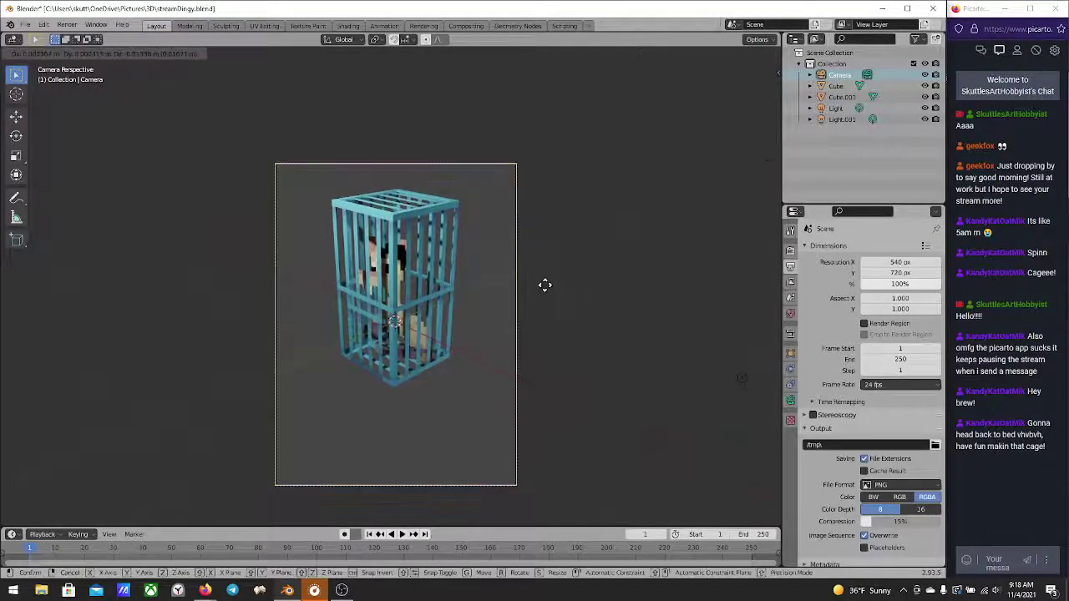
key(z)
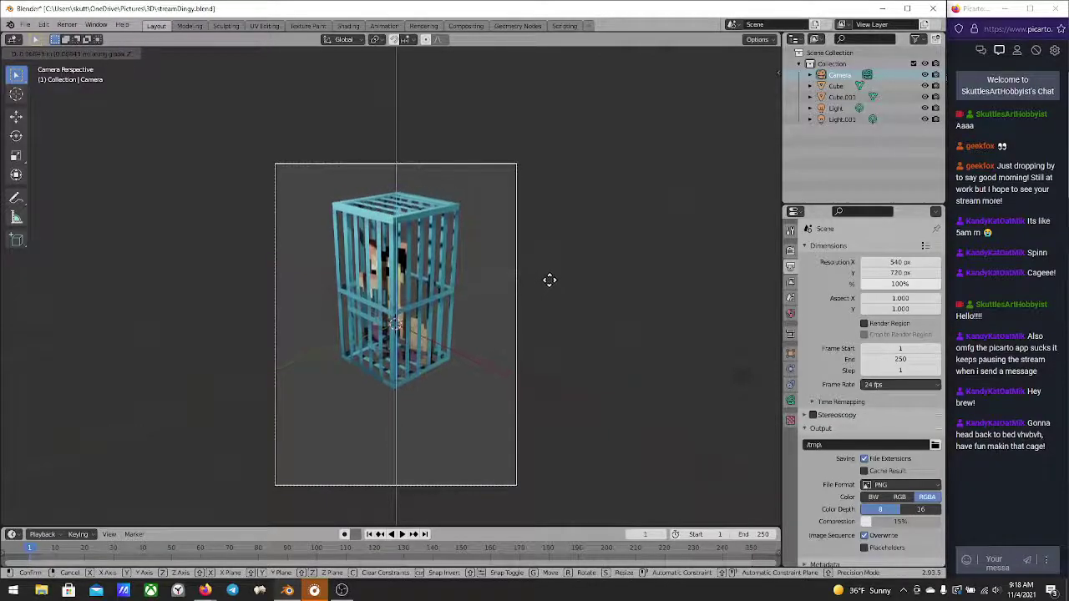
click(565, 232)
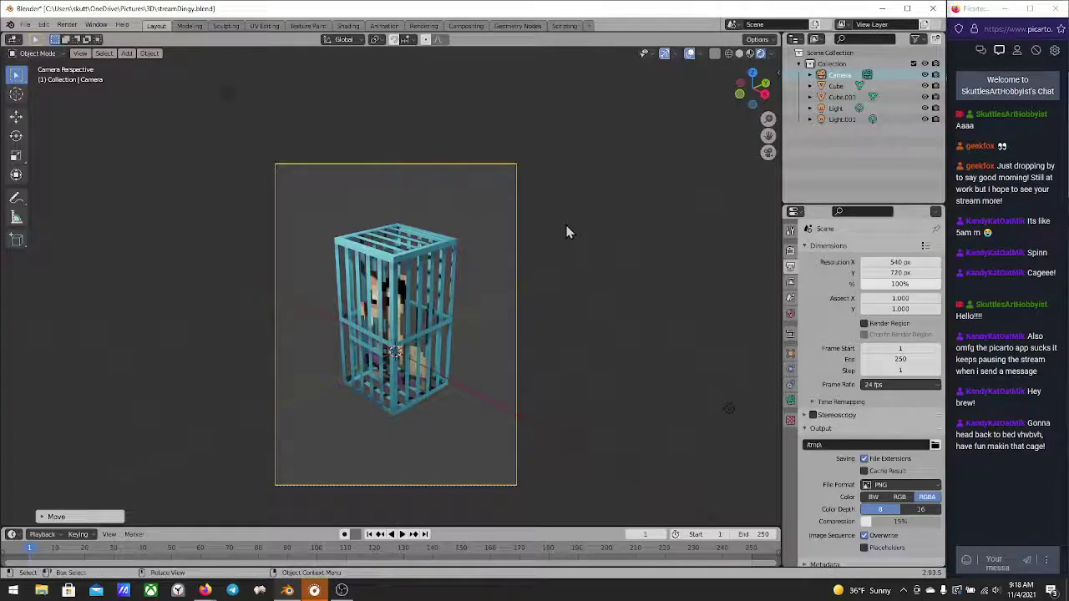
key(g)
key(z)
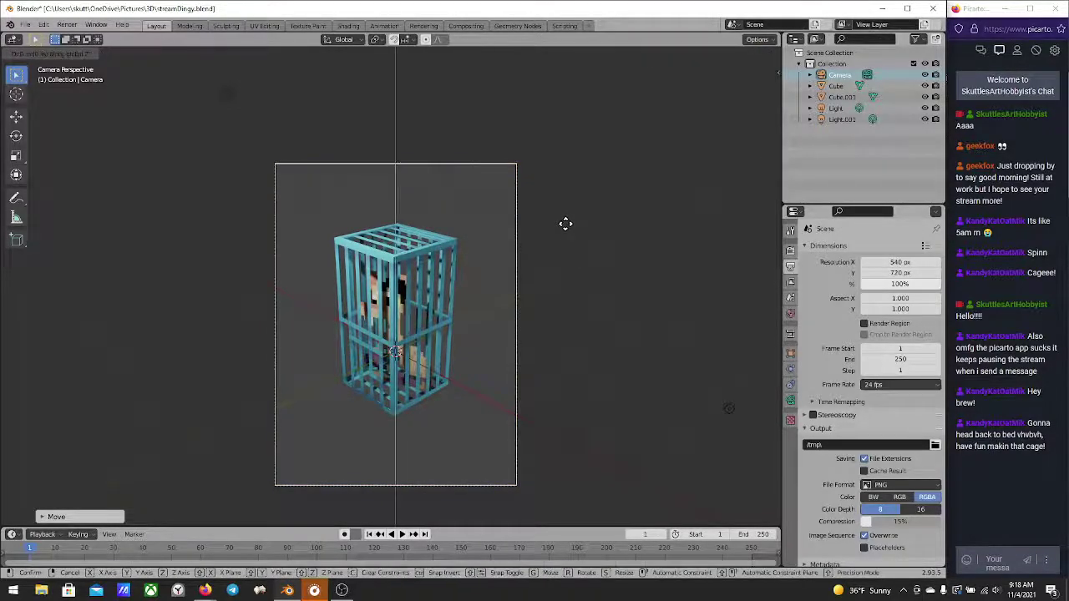
key(z)
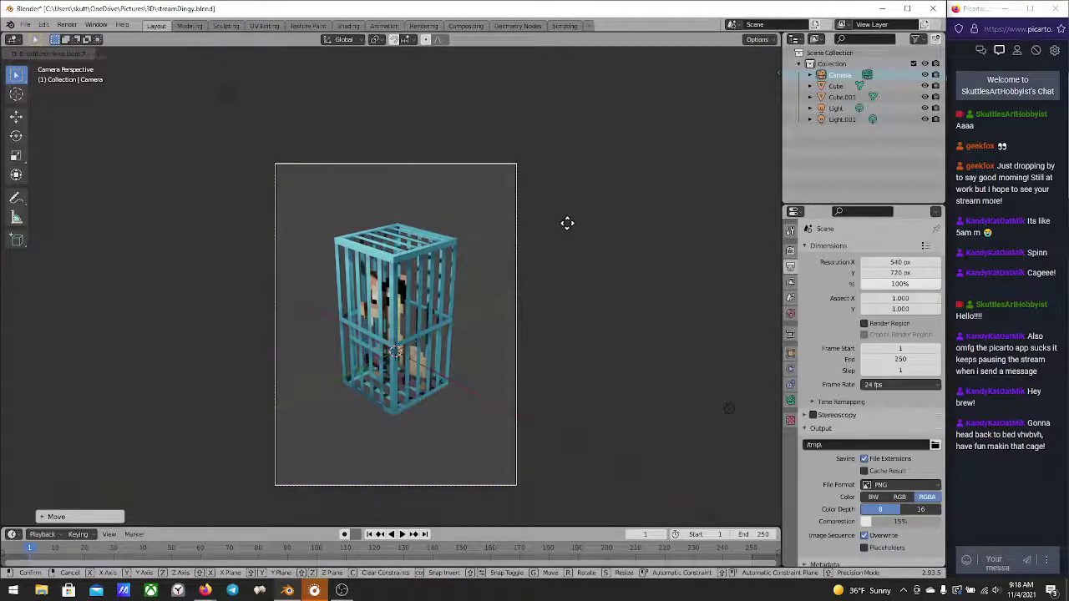
mouse_move(580, 145)
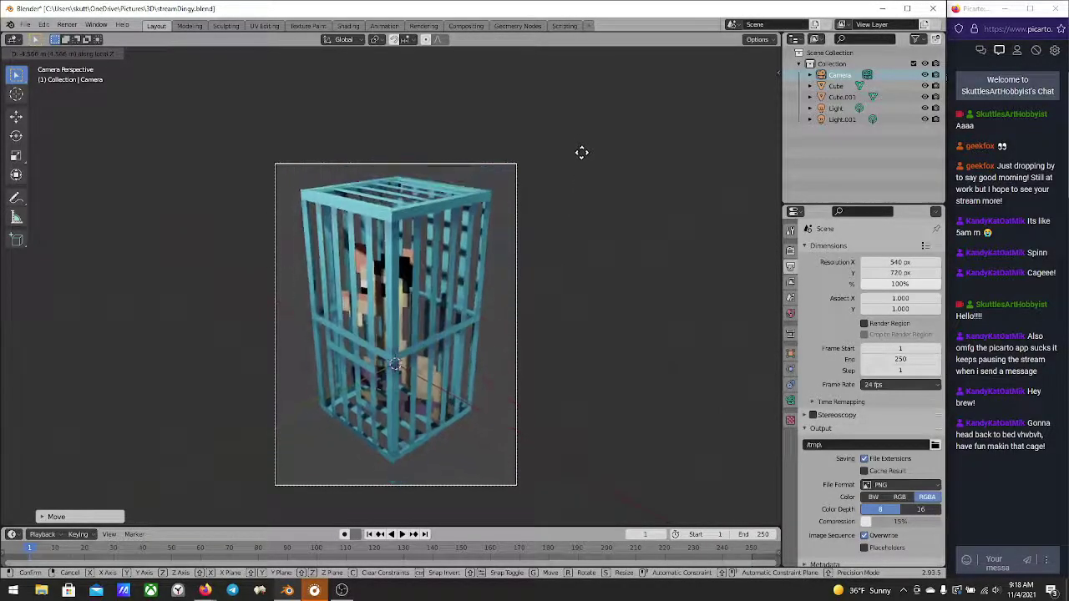
click(582, 155)
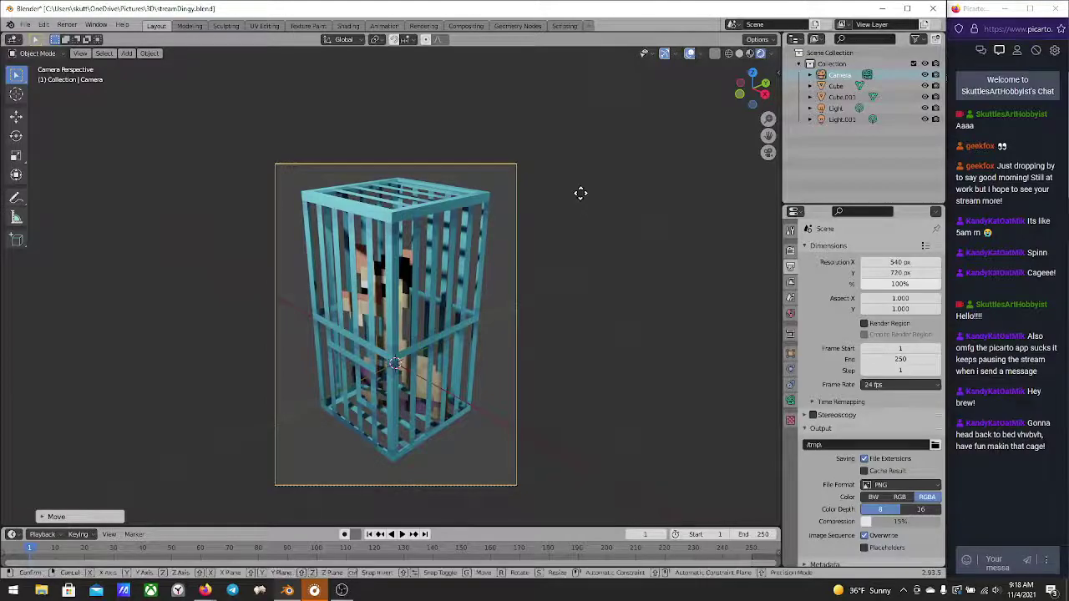
Fine-tune the camera's height so the caged character fills the 540×720 frame
key(g)
key(z)
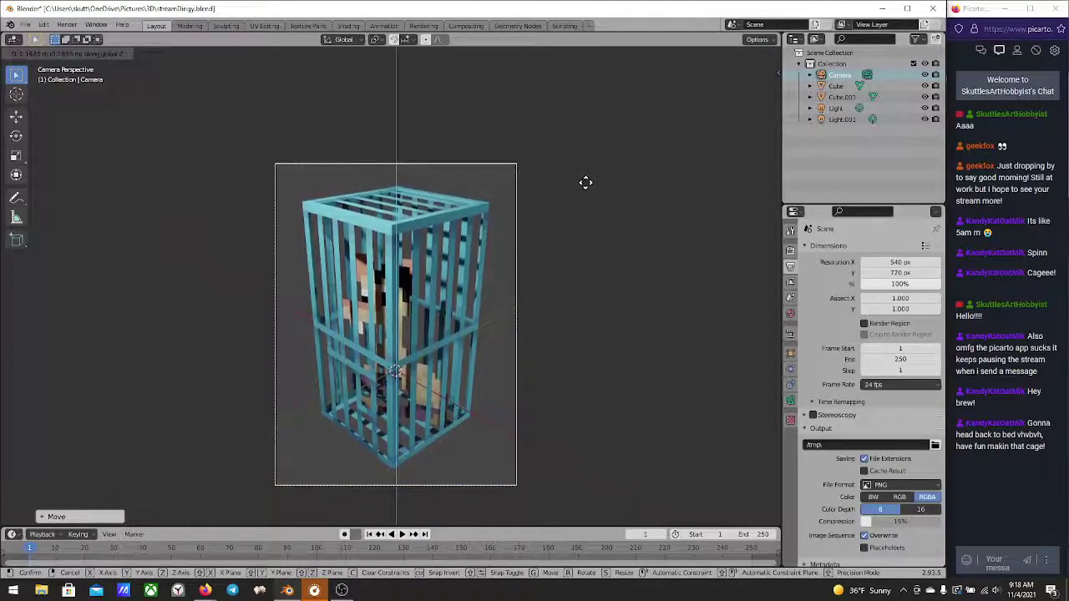
click(587, 198)
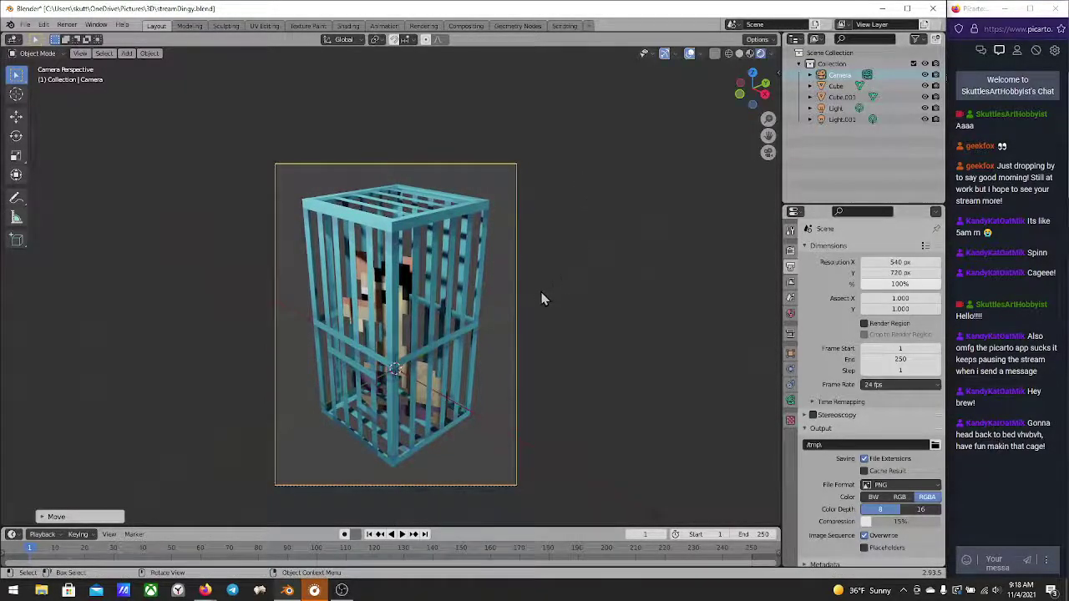
scroll(564, 283, down, 4)
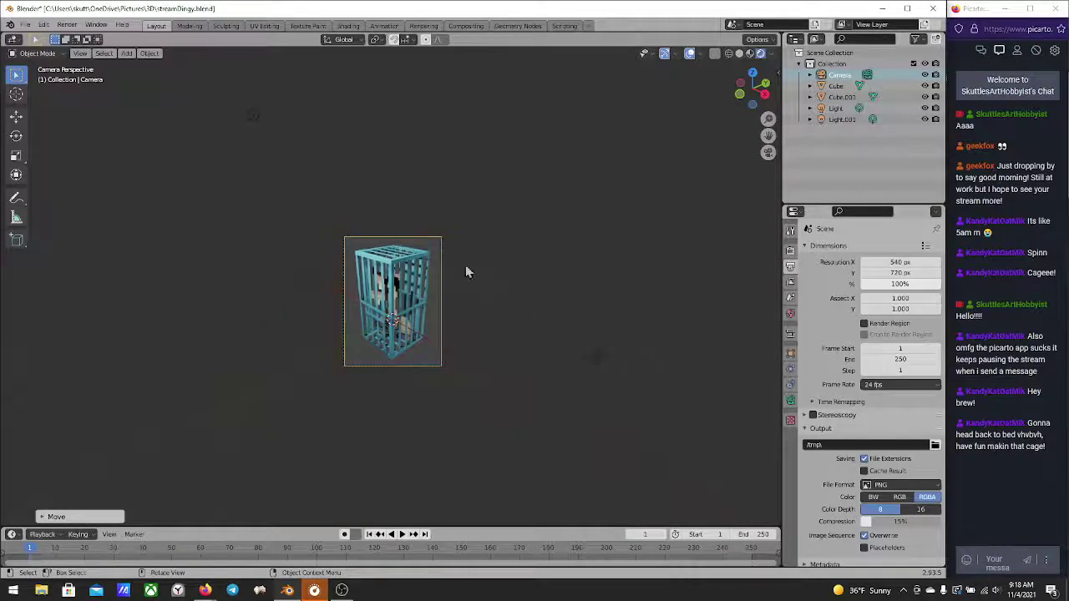
Select the light in the scene
click(256, 114)
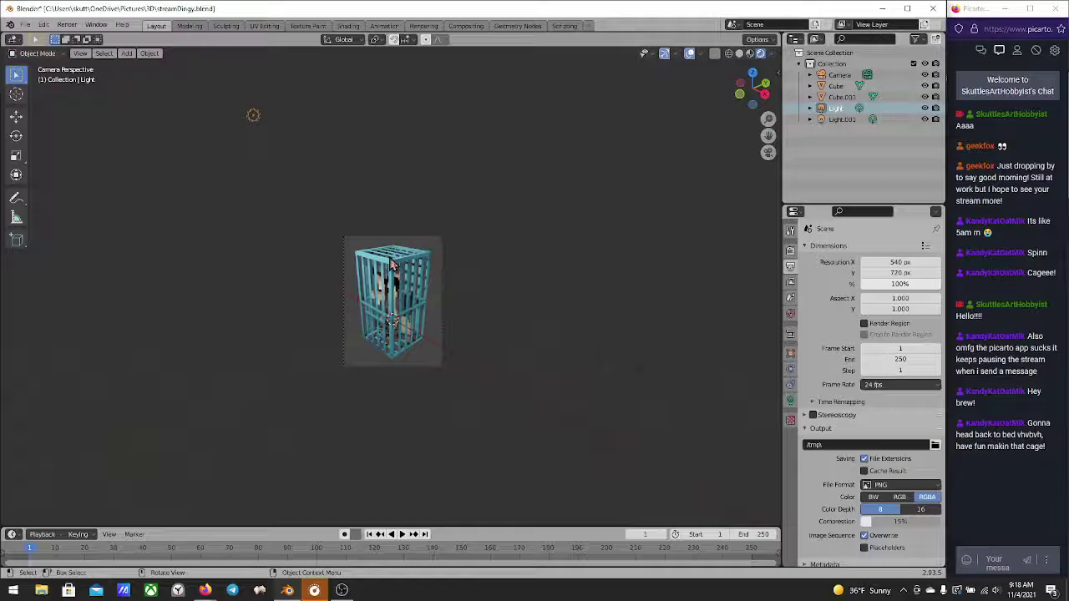
scroll(385, 309, up, 5)
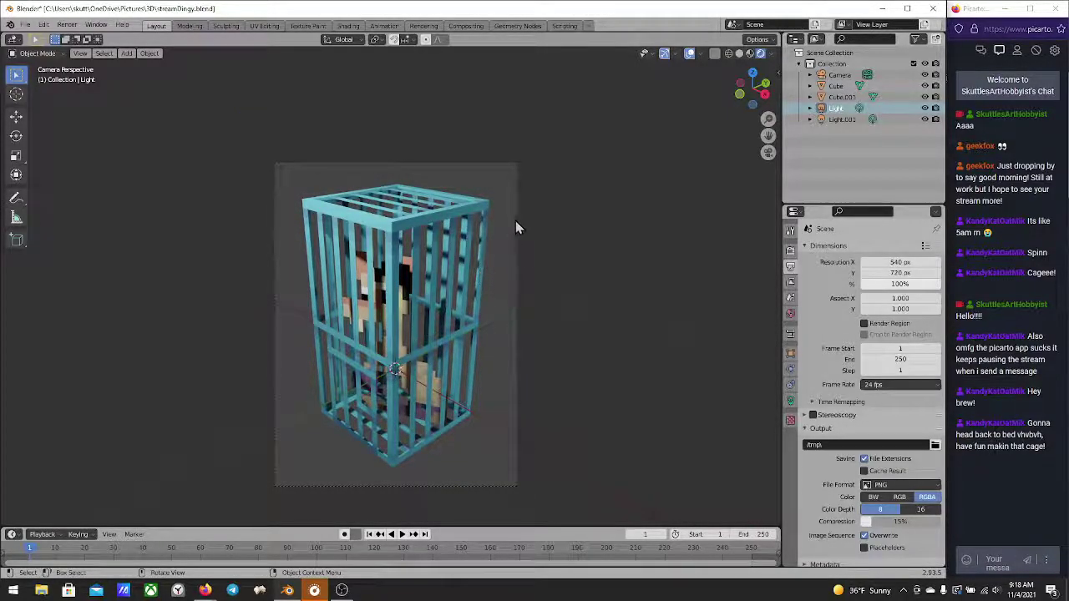
scroll(516, 226, down, 4)
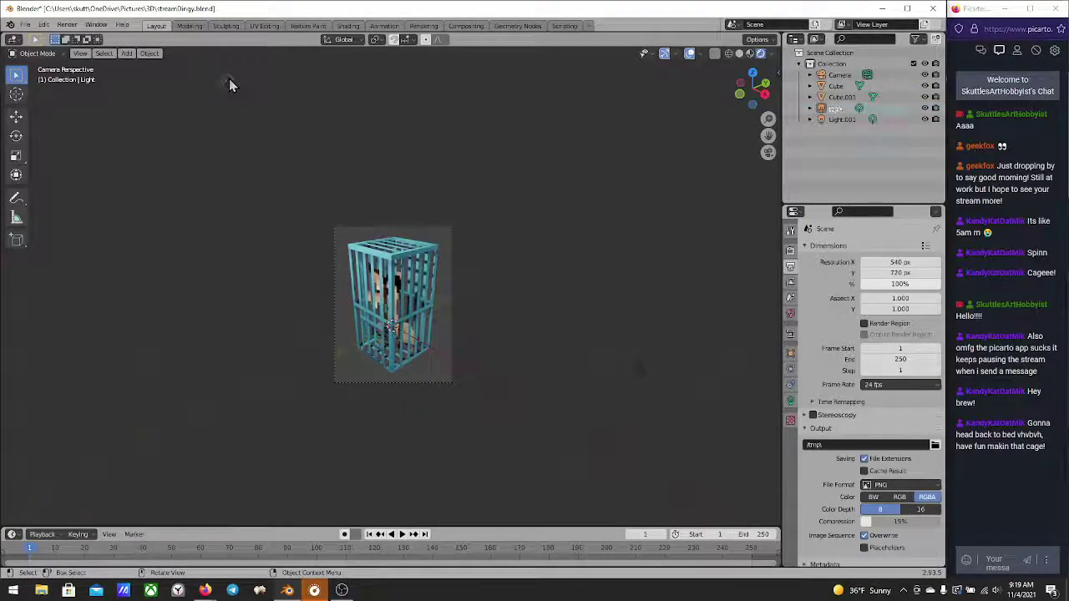
Snap the 3D cursor back to the world origin with Shift+S
shift+right_click(226, 81)
key(shift+s)
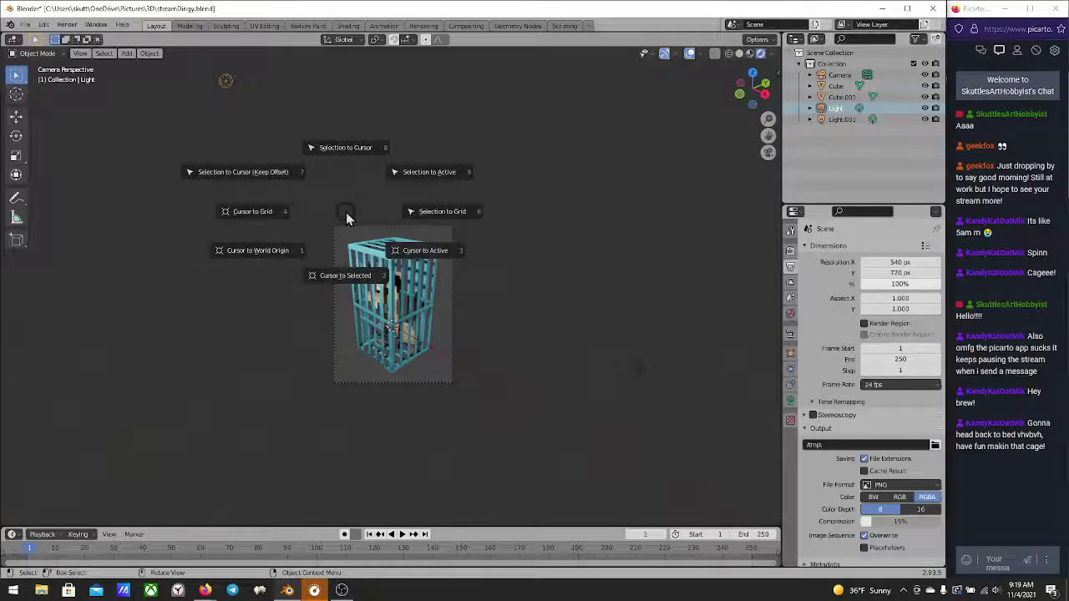
click(267, 251)
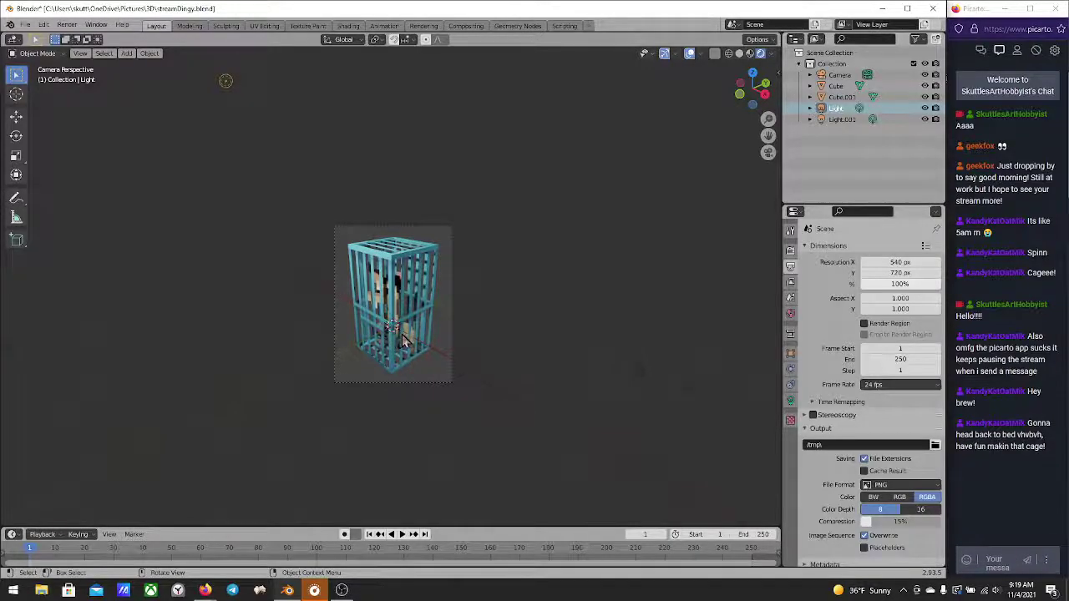
scroll(396, 342, up, 5)
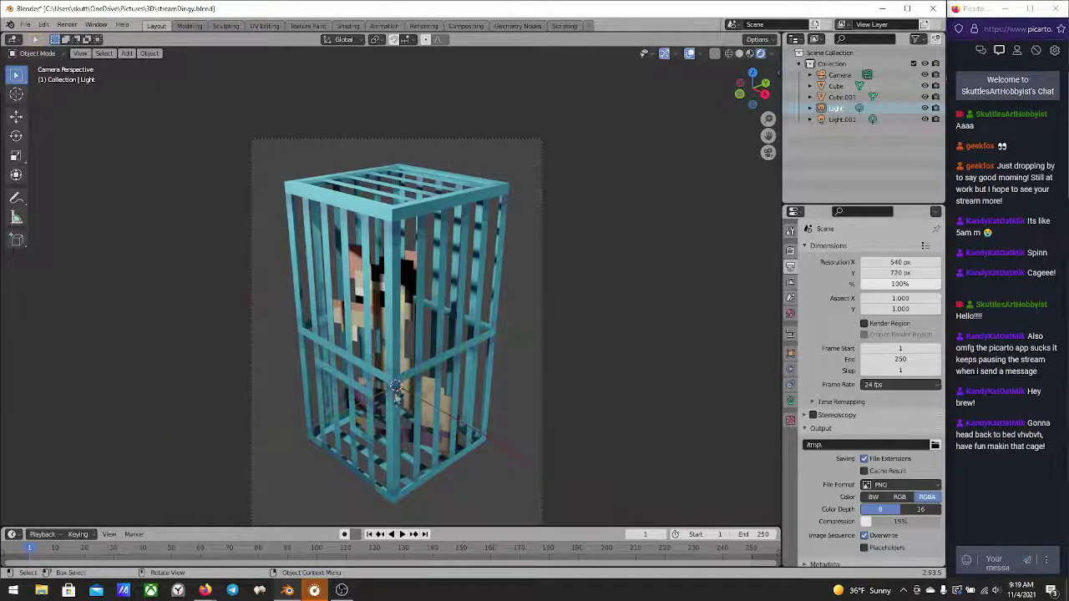
scroll(393, 394, down, 4)
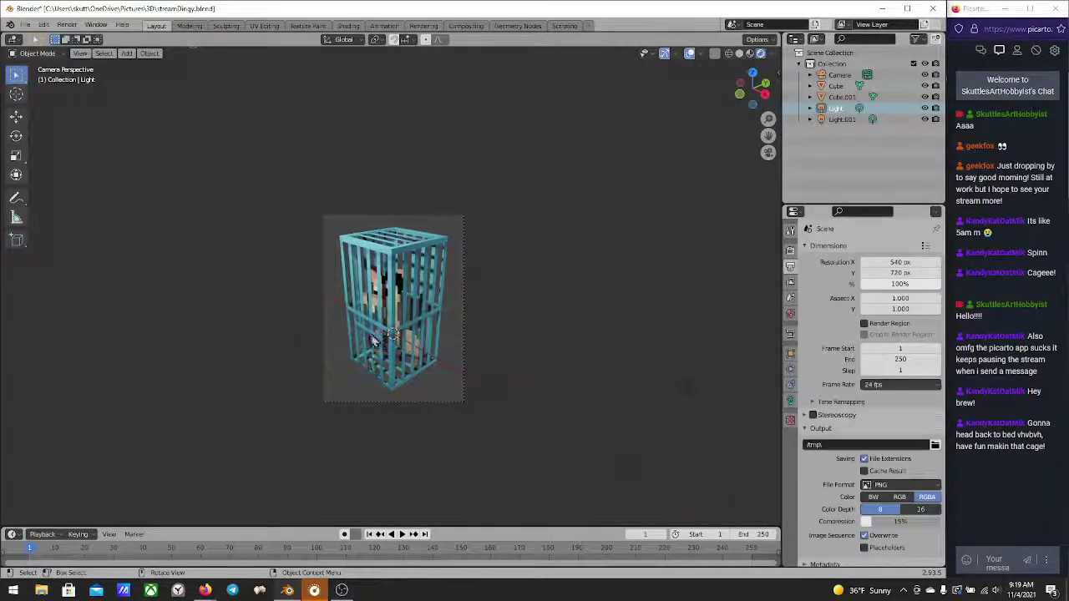
scroll(373, 340, down, 2)
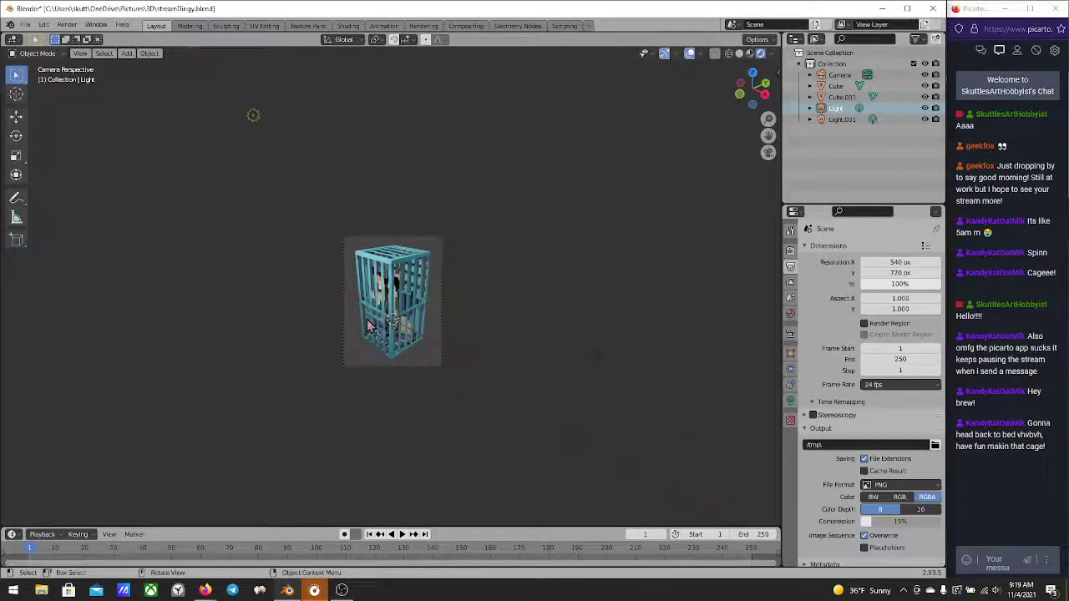
Set the pivot to 3D Cursor and rotate the light around the cage about global Z
click(376, 41)
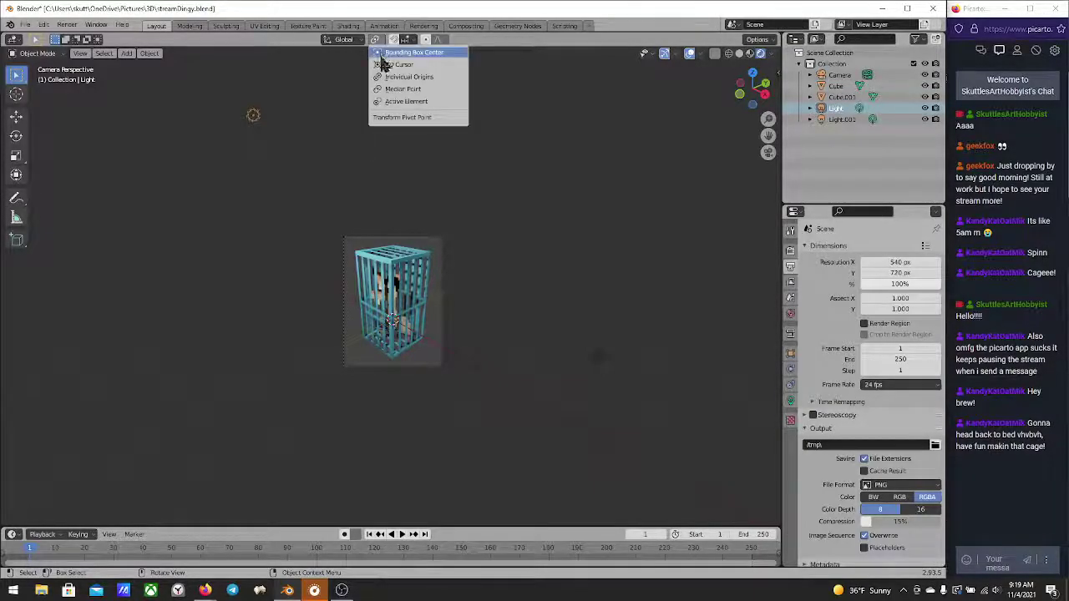
click(382, 64)
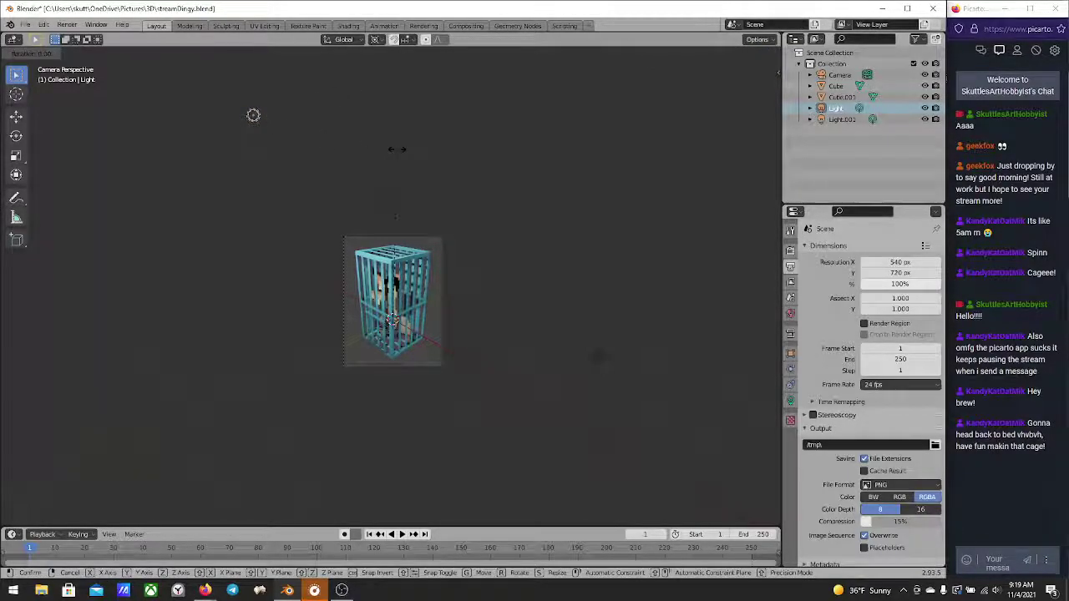
key(z)
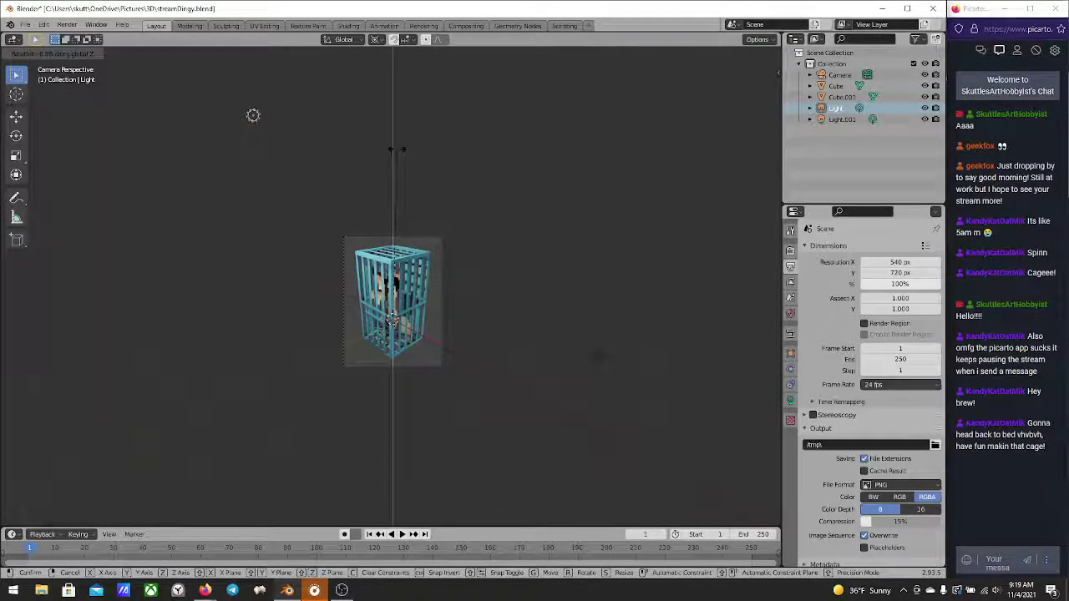
mouse_move(294, 88)
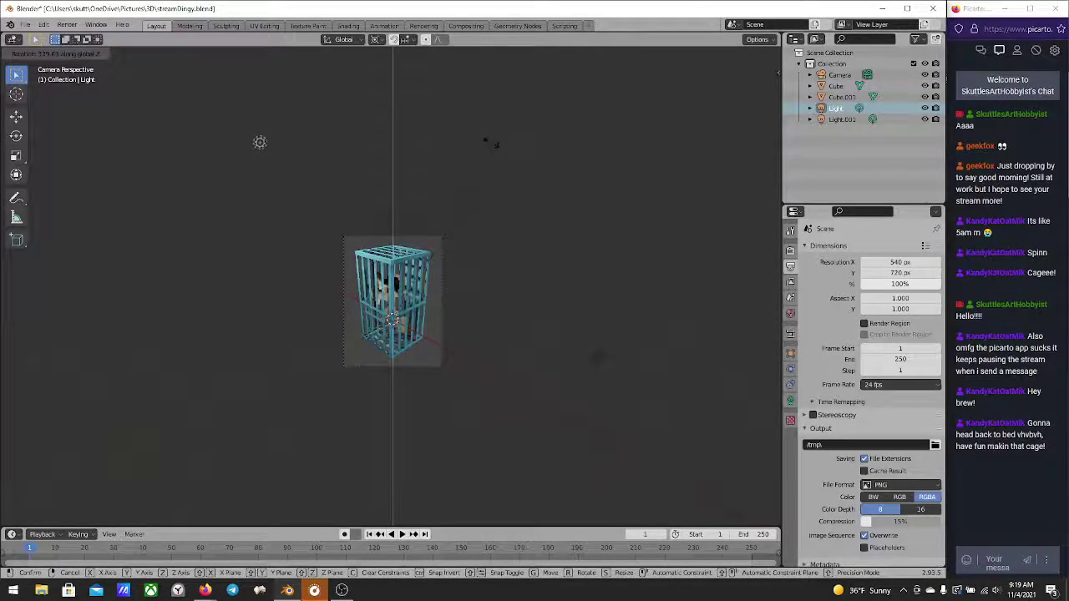
click(509, 224)
View the caged character through the scene camera and zoom into the frame
middle_drag(454, 309, 458, 294)
scroll(458, 294, down, 4)
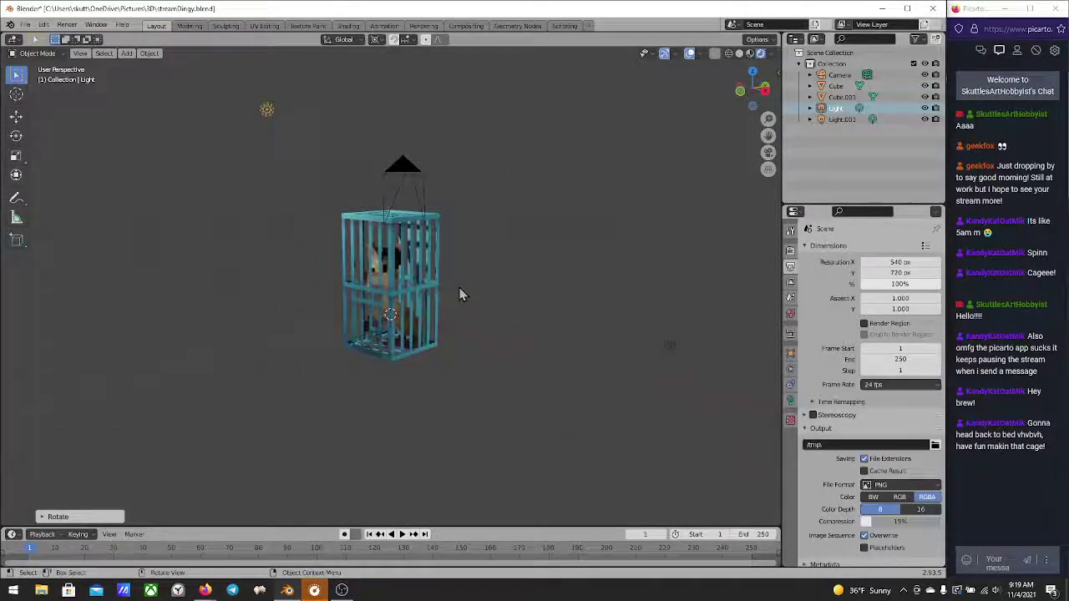
key(KP_0)
scroll(468, 292, up, 3)
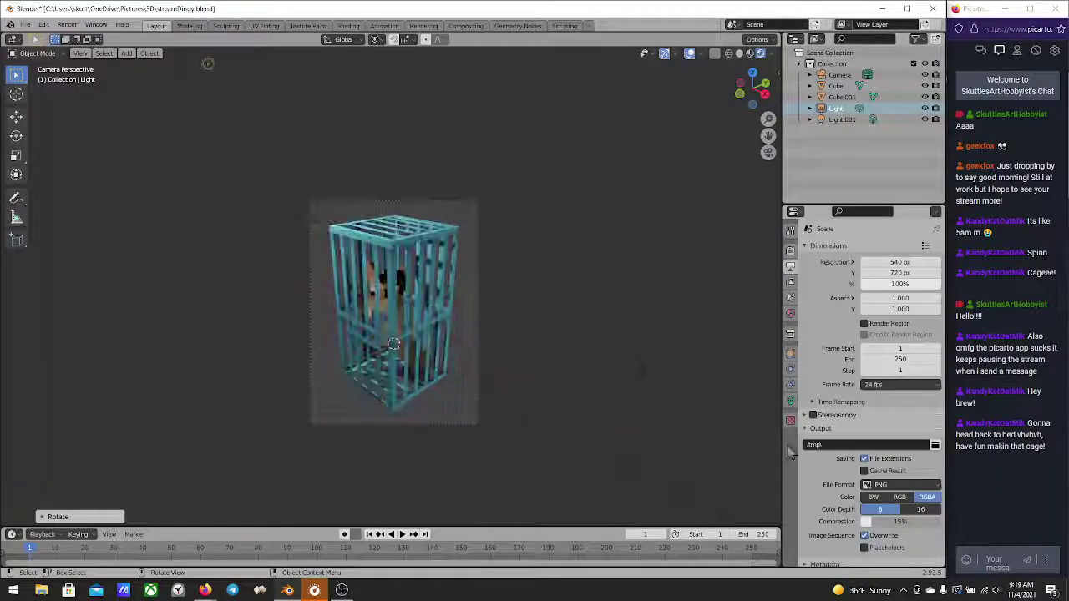
Set the light's Power to 4000 W and render the camera view with F12
click(791, 401)
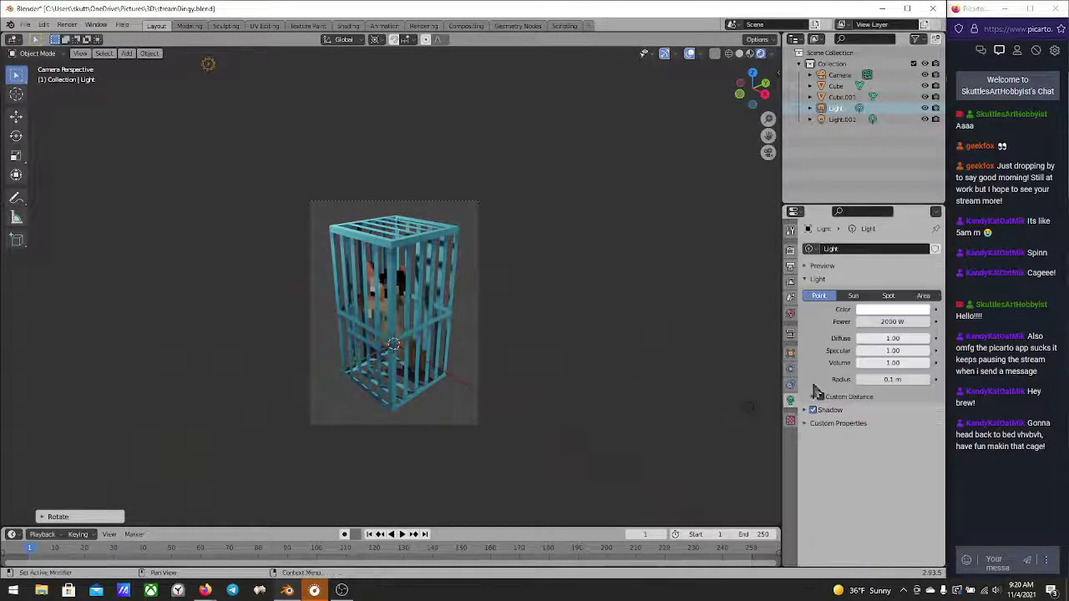
click(909, 322)
text(4000)
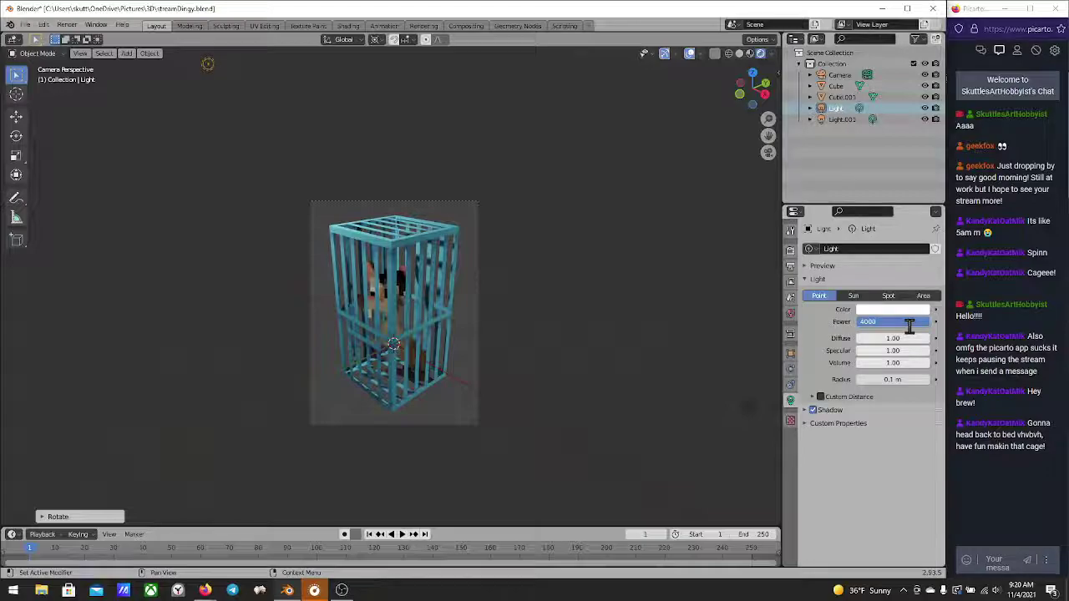
key(Return)
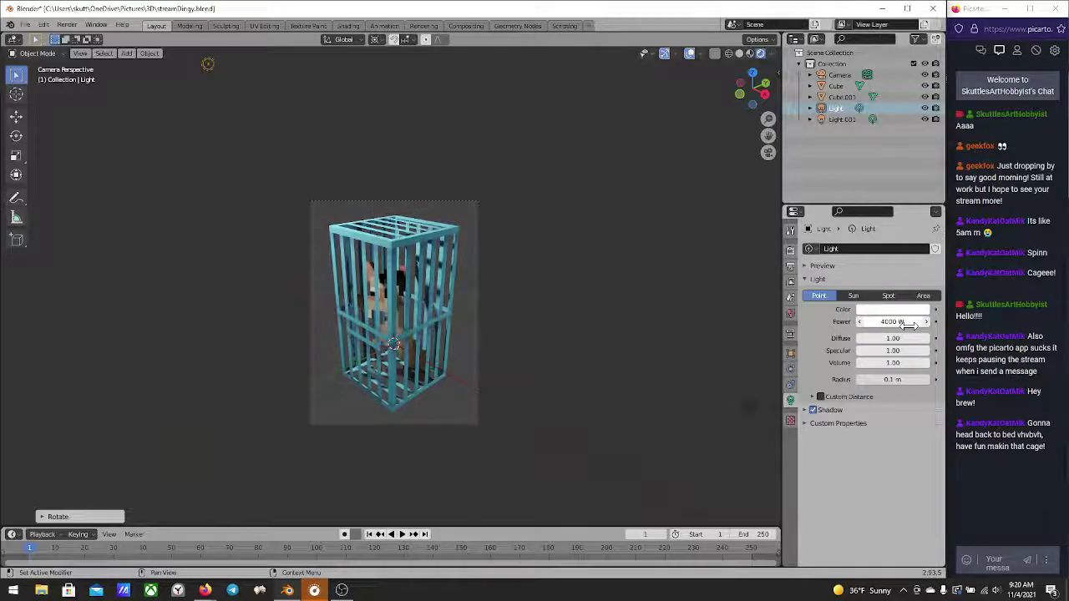
key(F12)
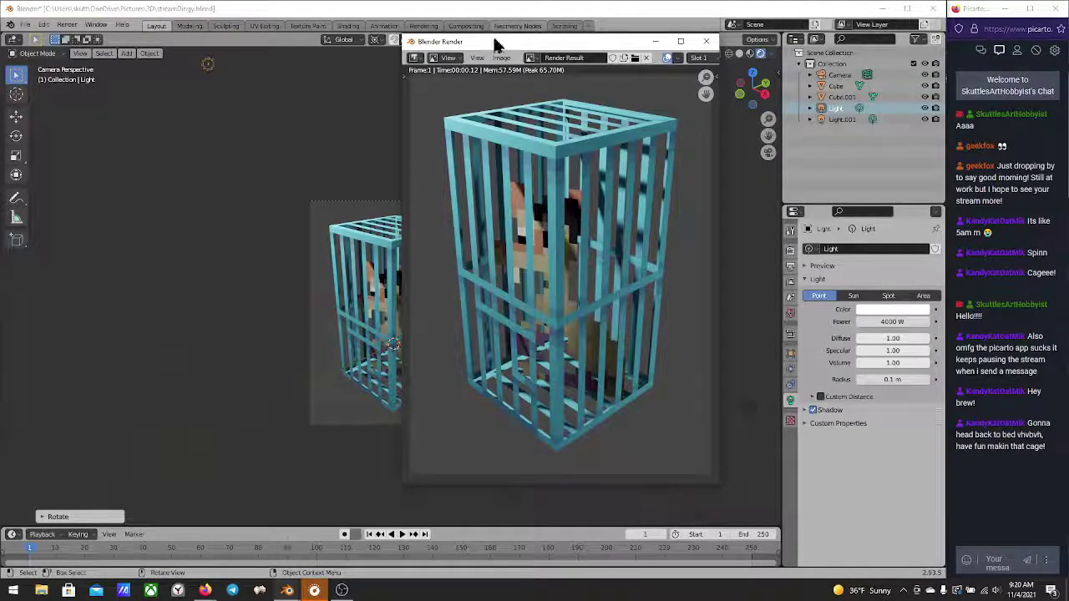
Save the render through Image > Save as cagedBoi.png
drag(505, 38, 310, 34)
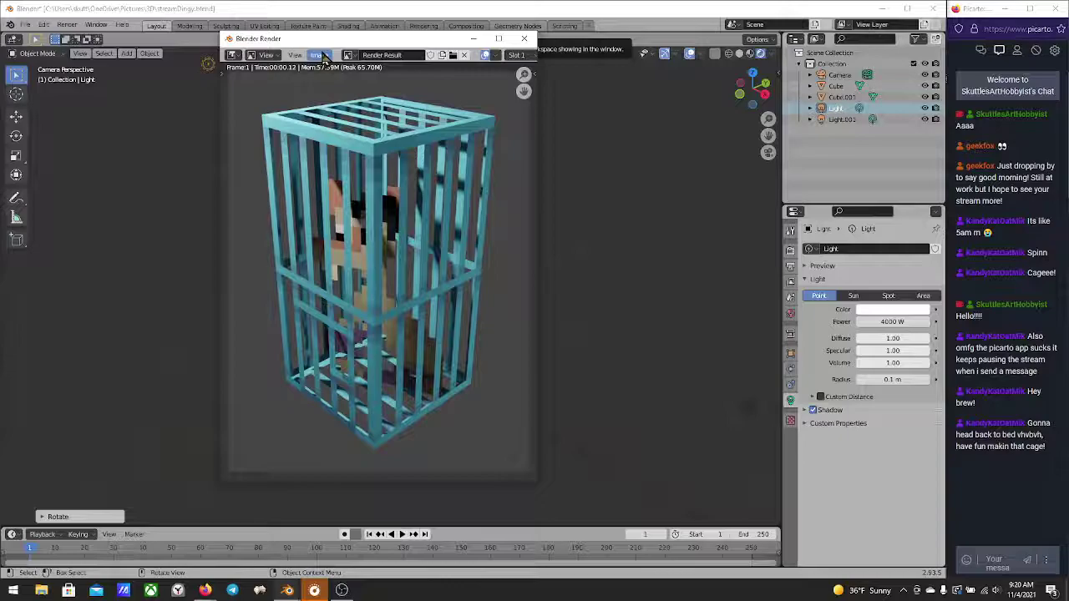
click(321, 55)
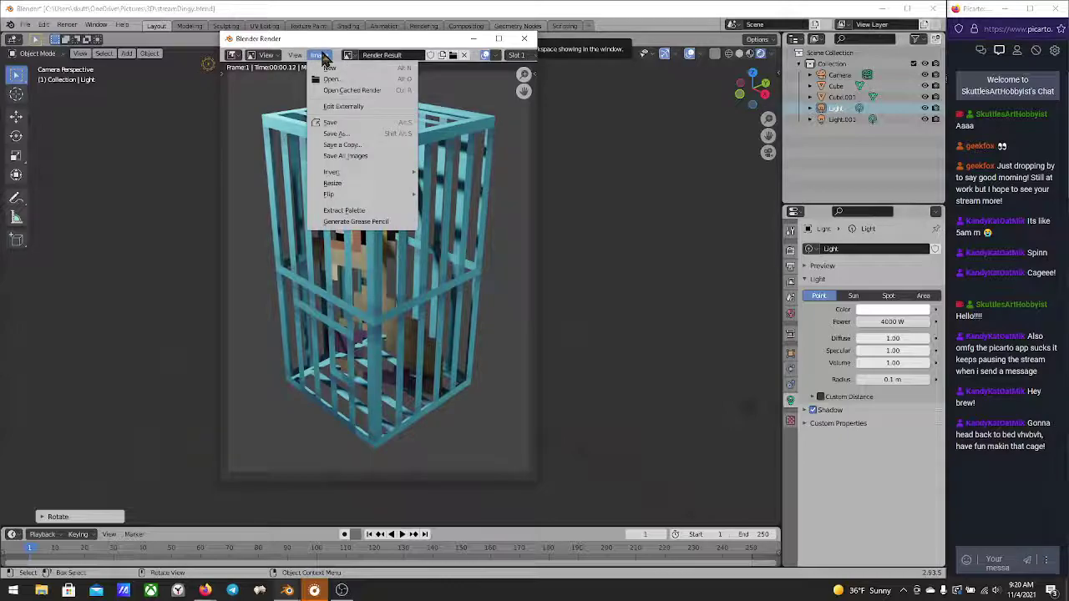
click(352, 133)
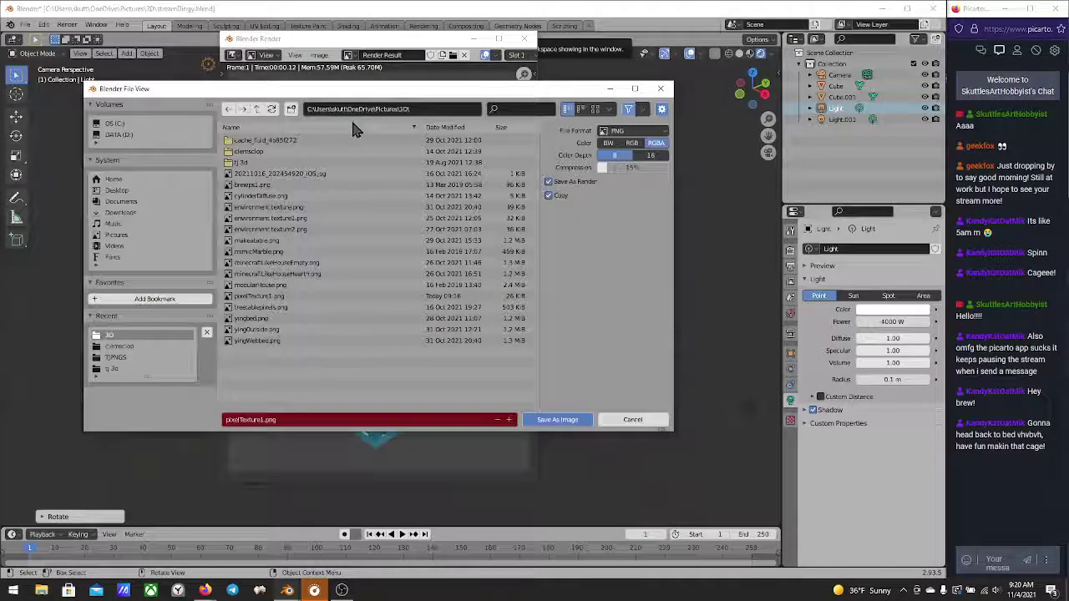
click(304, 419)
text(cage)
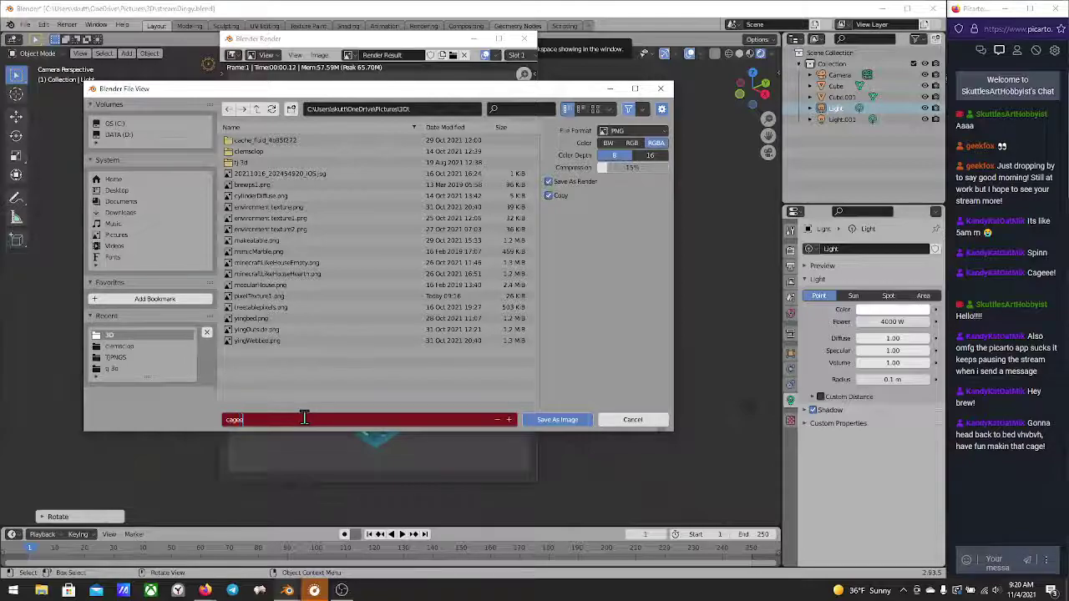
text(dBo)
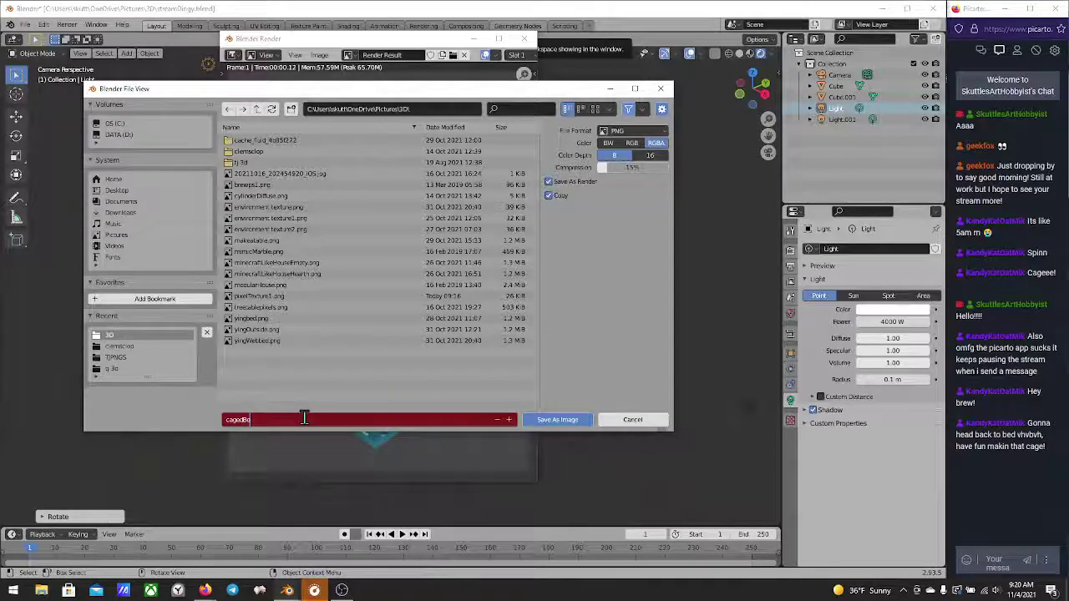
text(i)
key(Return)
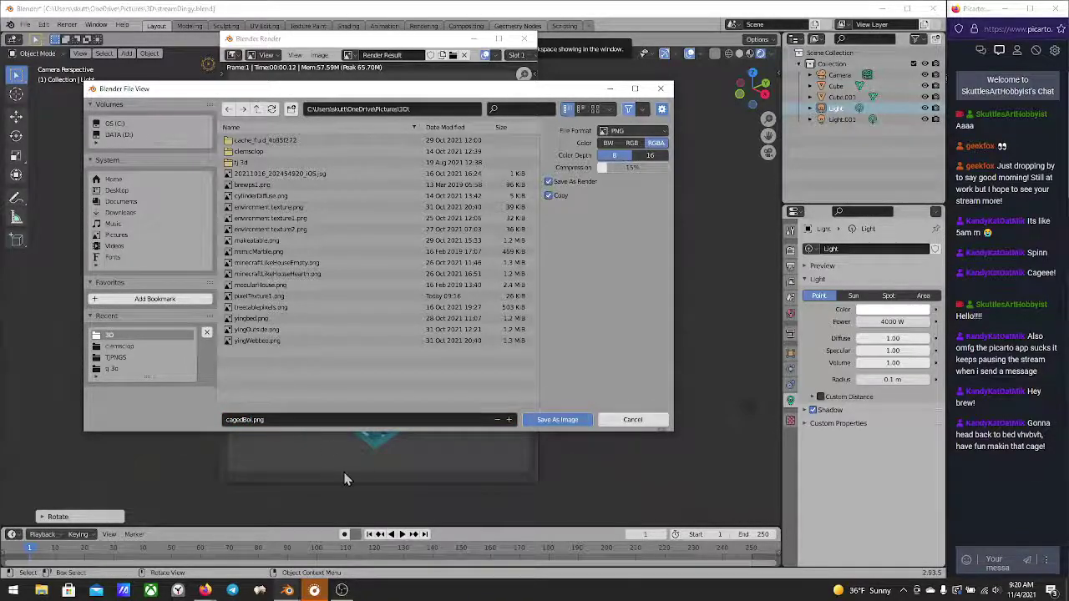
click(575, 420)
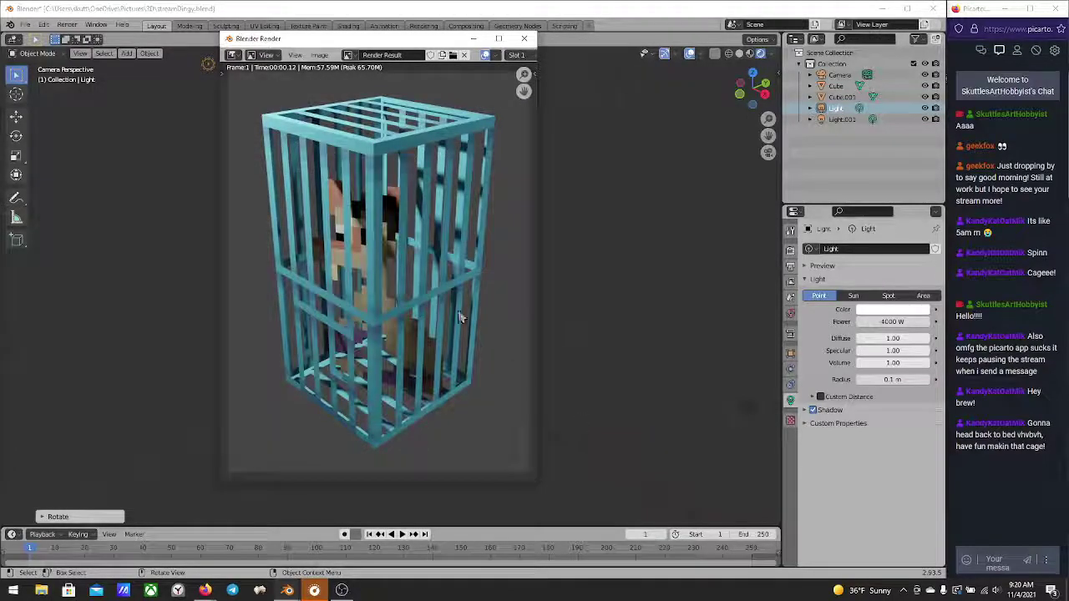
Close the render window, then save the pixel texture (Alt+S) and project (Ctrl+S) from UV Editing
click(525, 39)
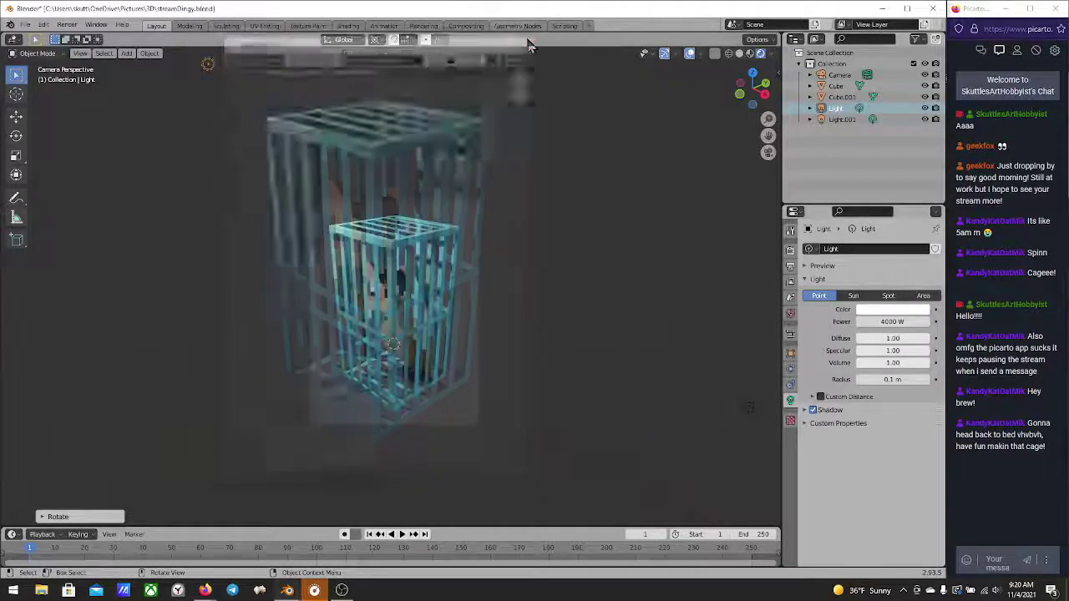
click(262, 25)
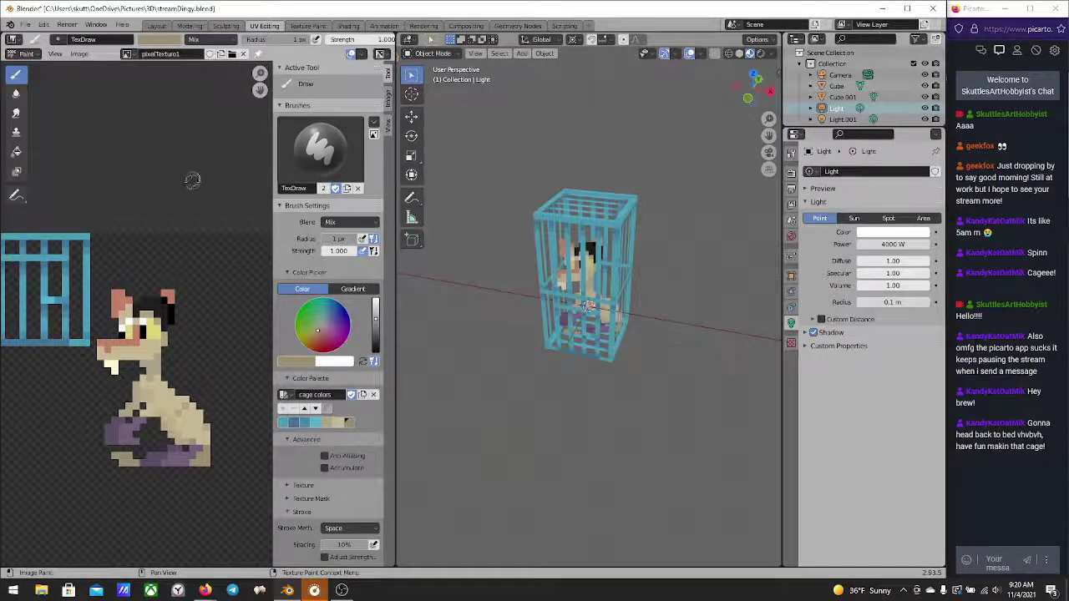
key(alt+s)
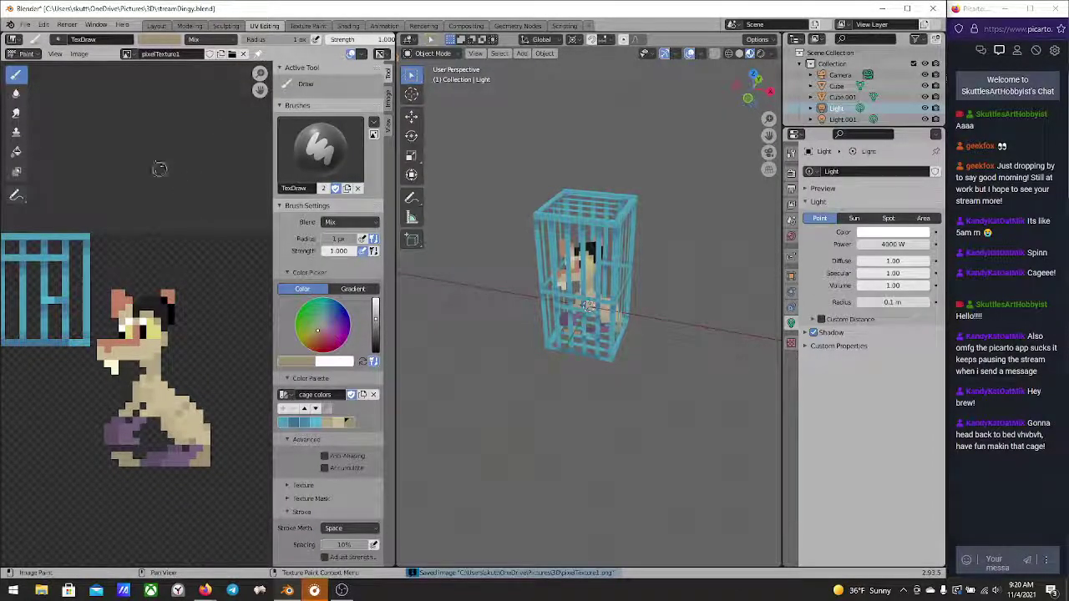
scroll(180, 355, down, 4)
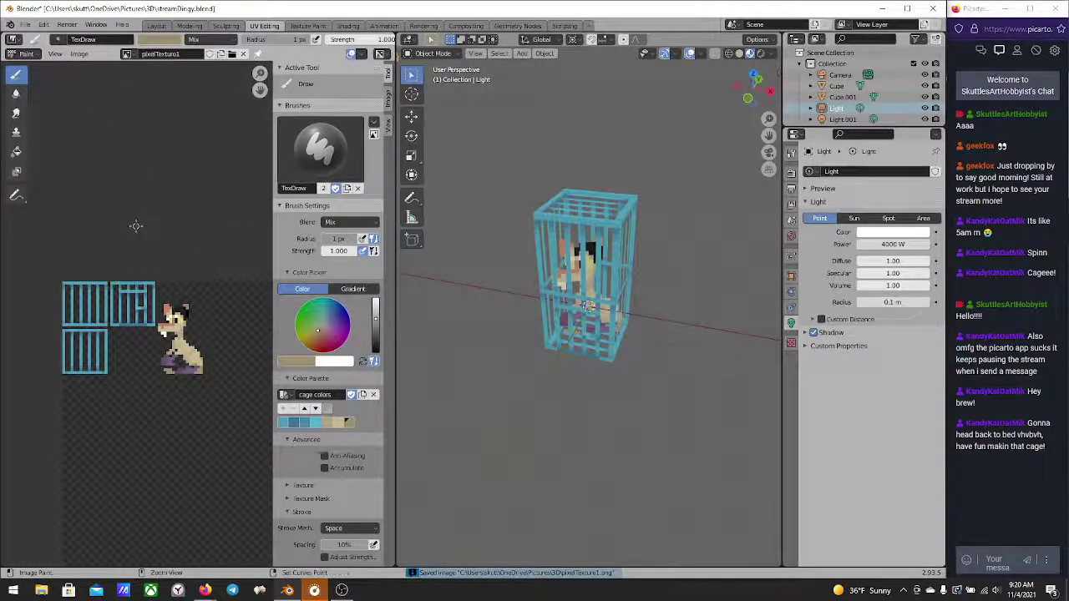
key(ctrl+s)
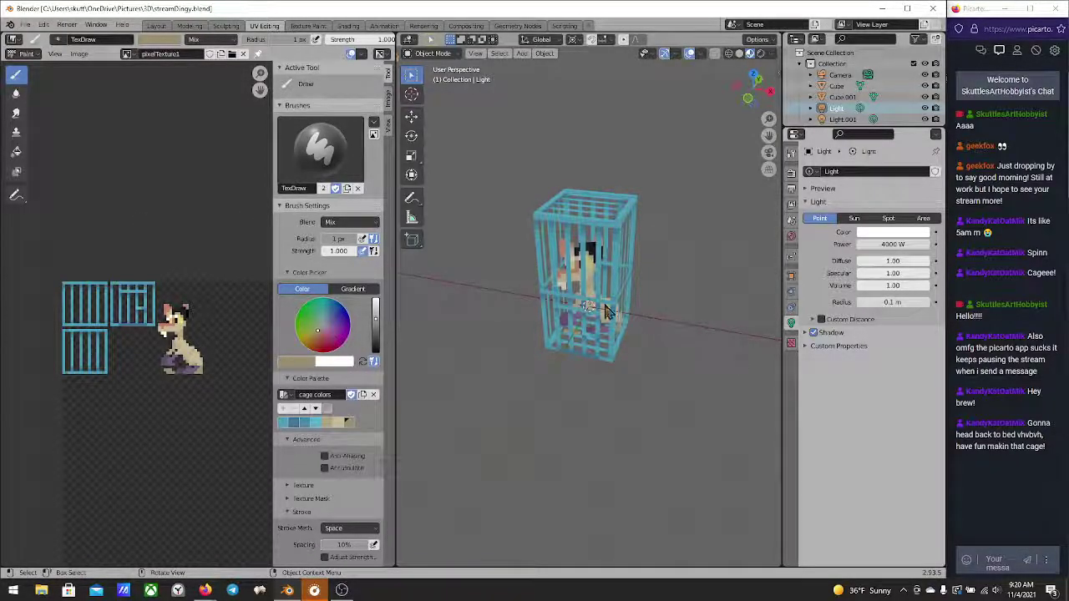
Re-render the caged character, close the render window, and stop the OBS live stream
key(F12)
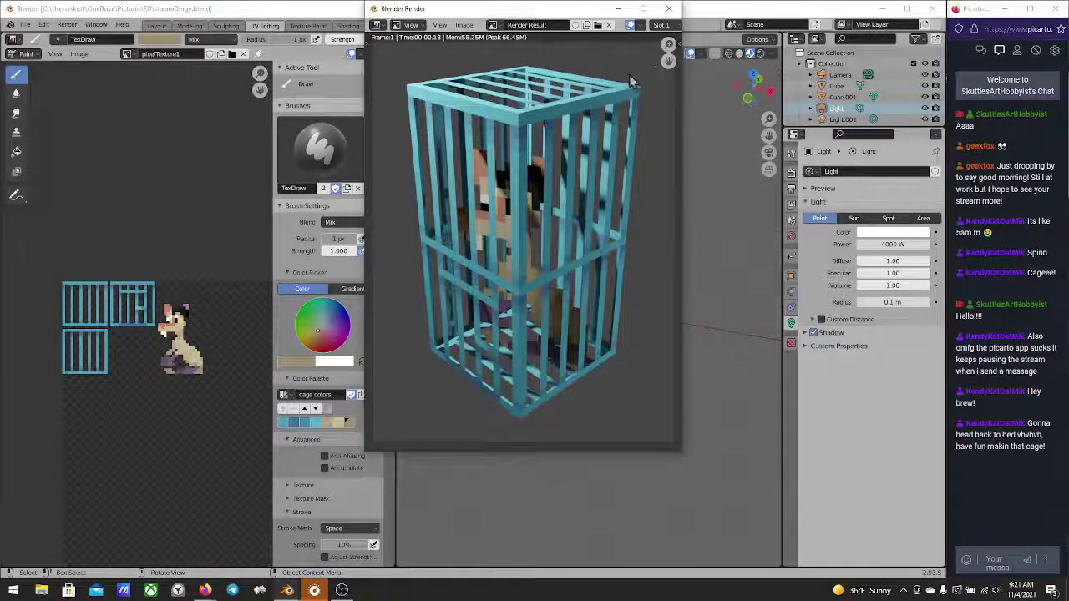
click(668, 9)
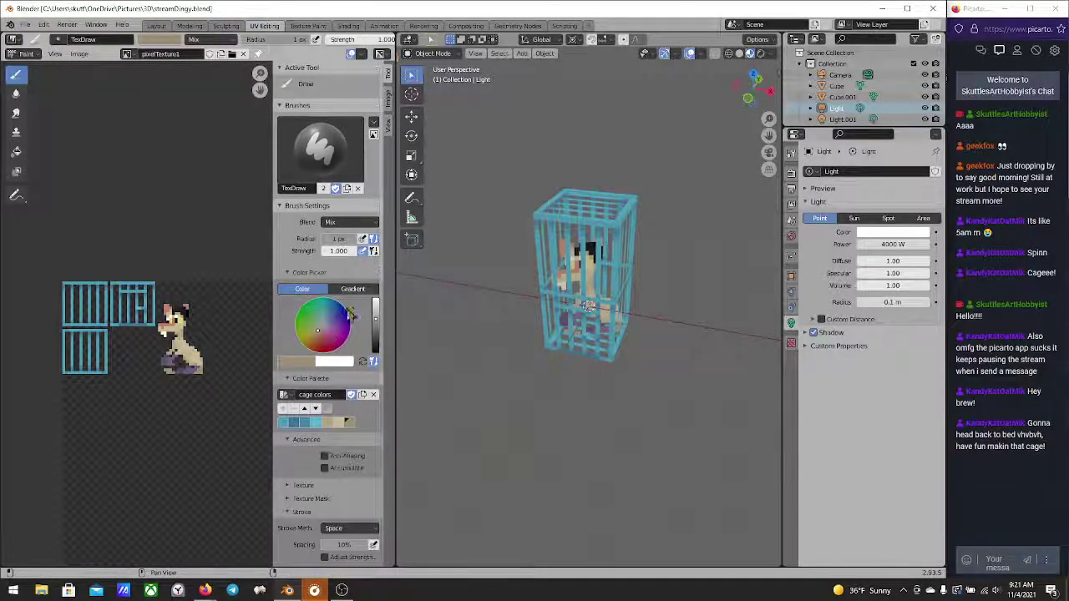
click(342, 590)
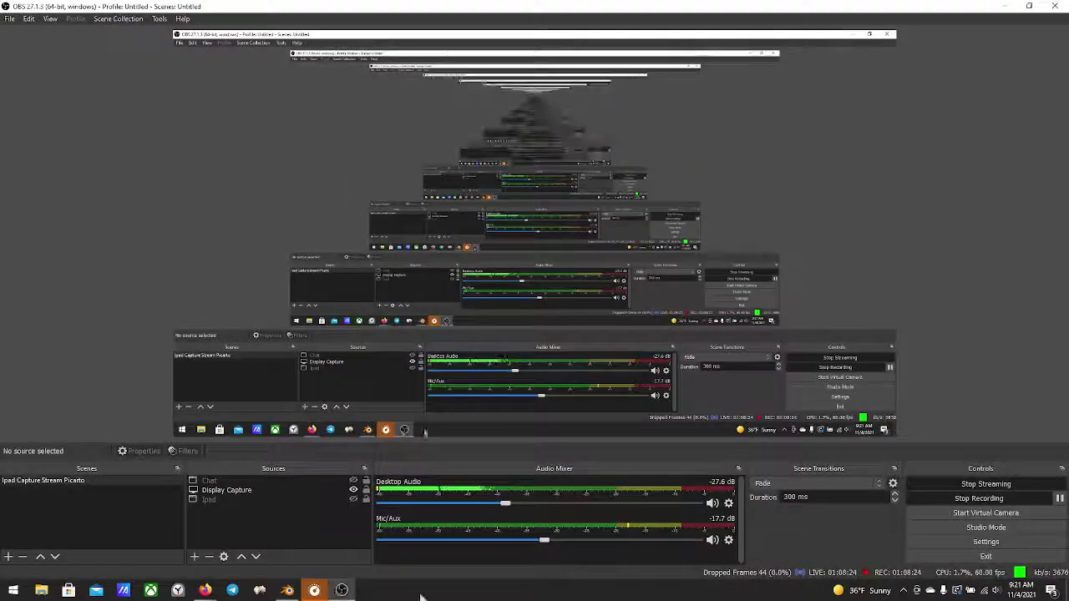
click(974, 484)
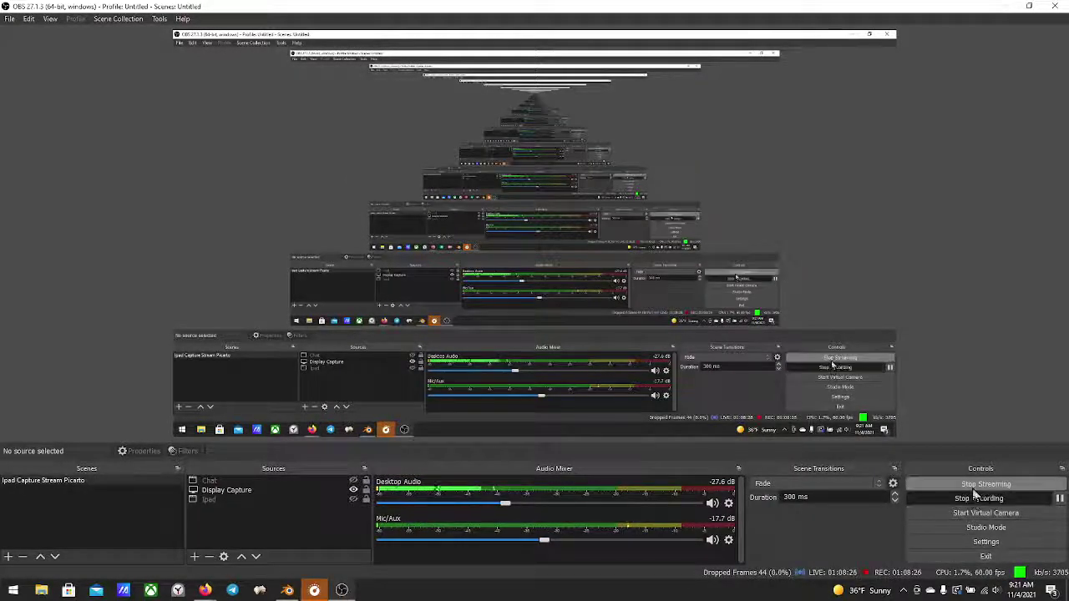